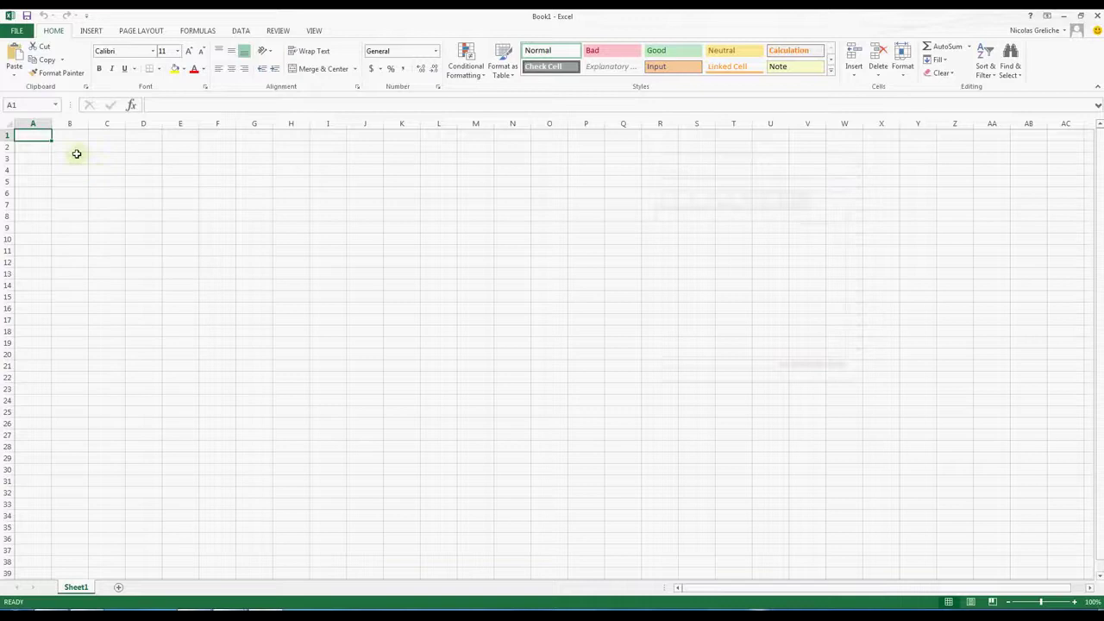
Enter headers ID and Gender in B2:C2, with IDs 1 and 2 below ID.
{"action": "left_click", "coordinate": [75, 149]}
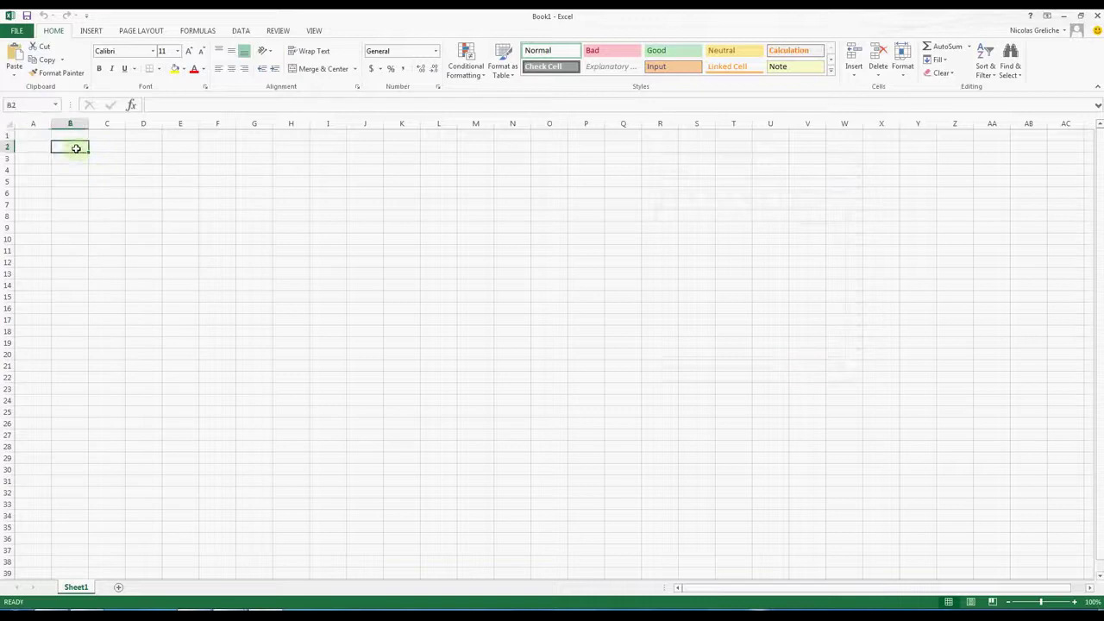
{"action": "type", "text": "ID"}
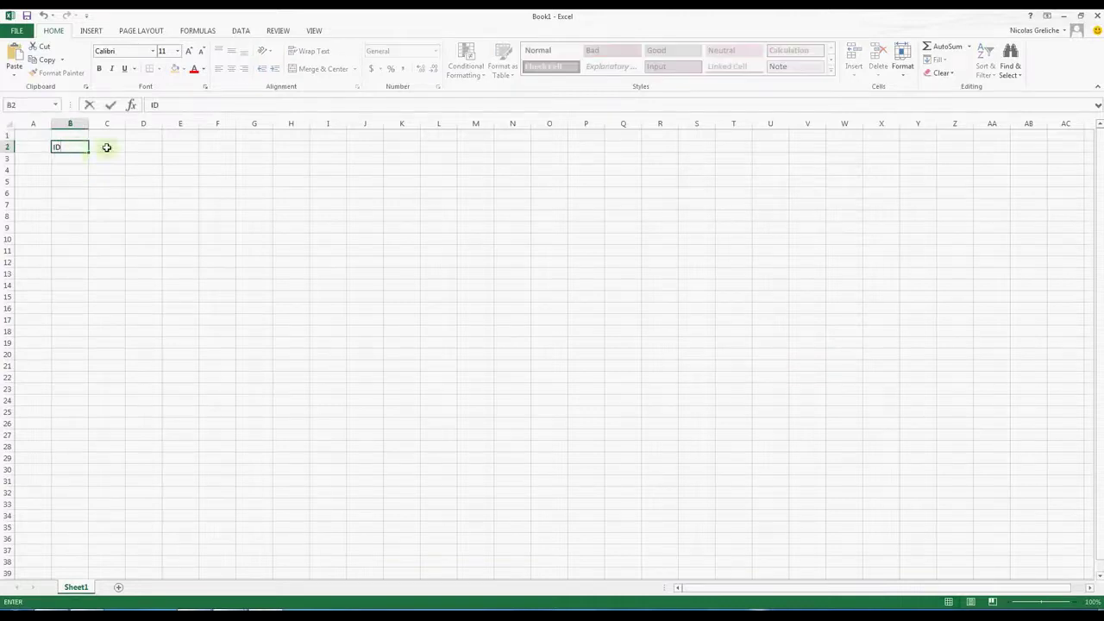
{"action": "left_click", "coordinate": [109, 147]}
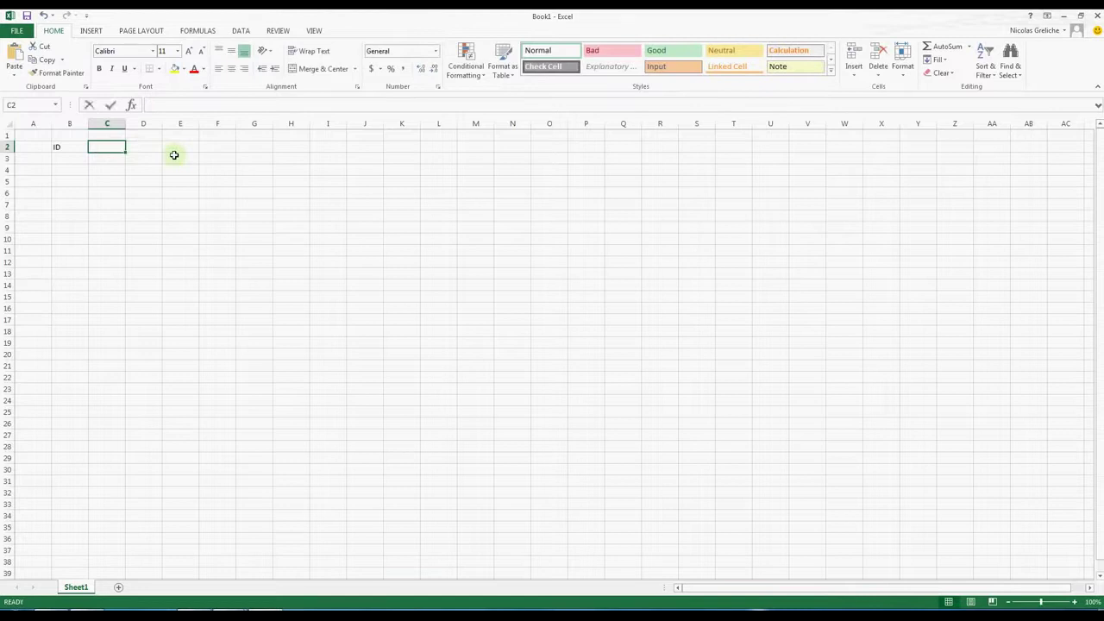
{"action": "type", "text": "Gender"}
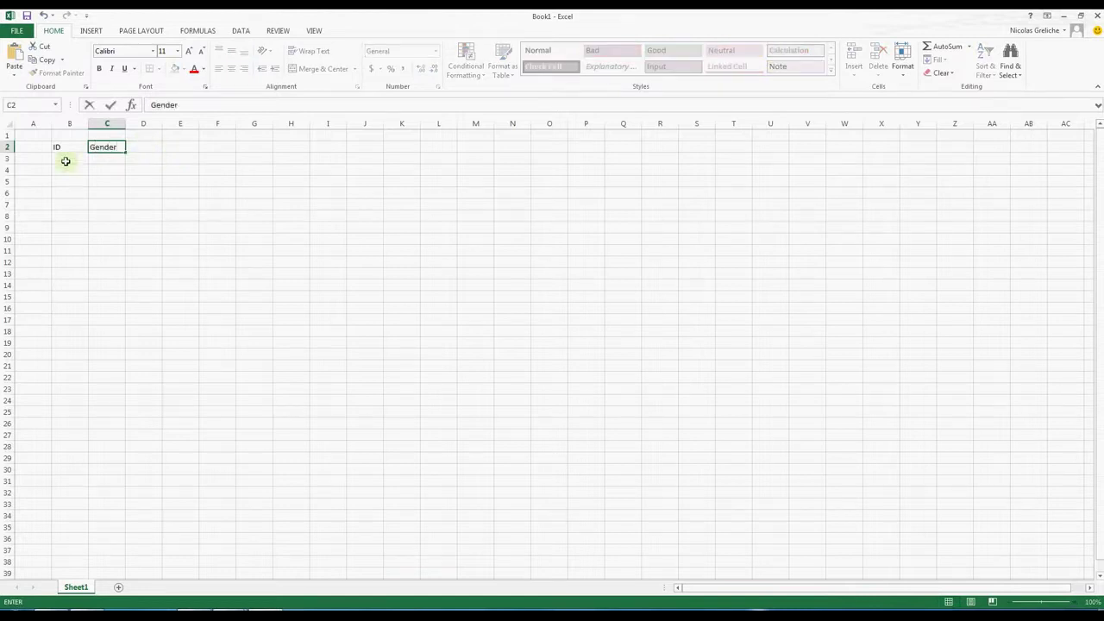
{"action": "left_click", "coordinate": [74, 154]}
{"action": "type", "text": "1"}
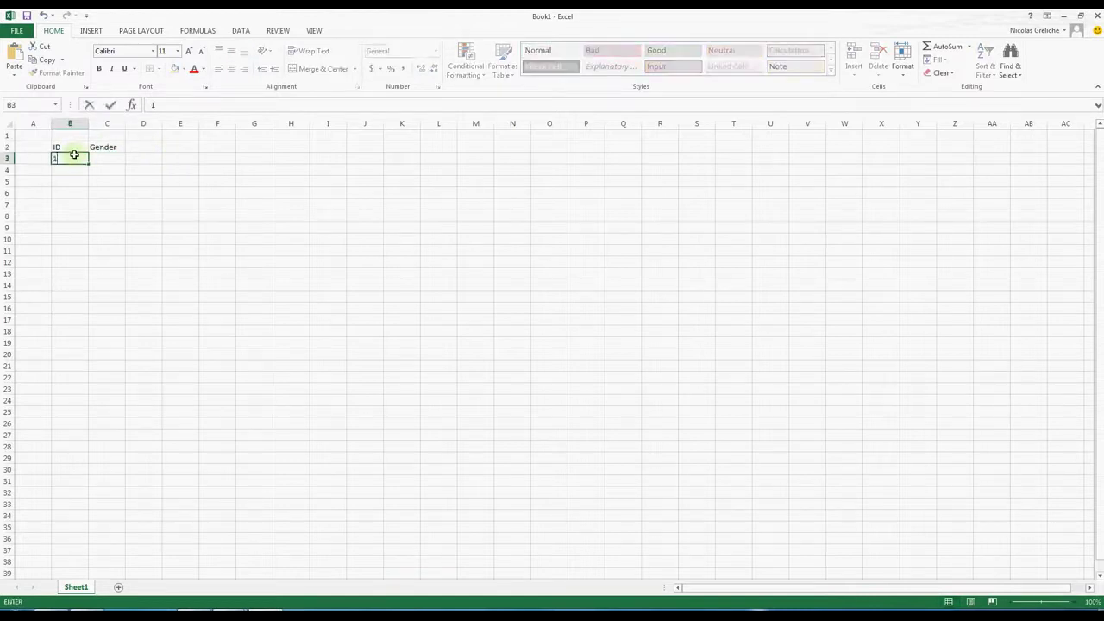
{"action": "left_click", "coordinate": [76, 169]}
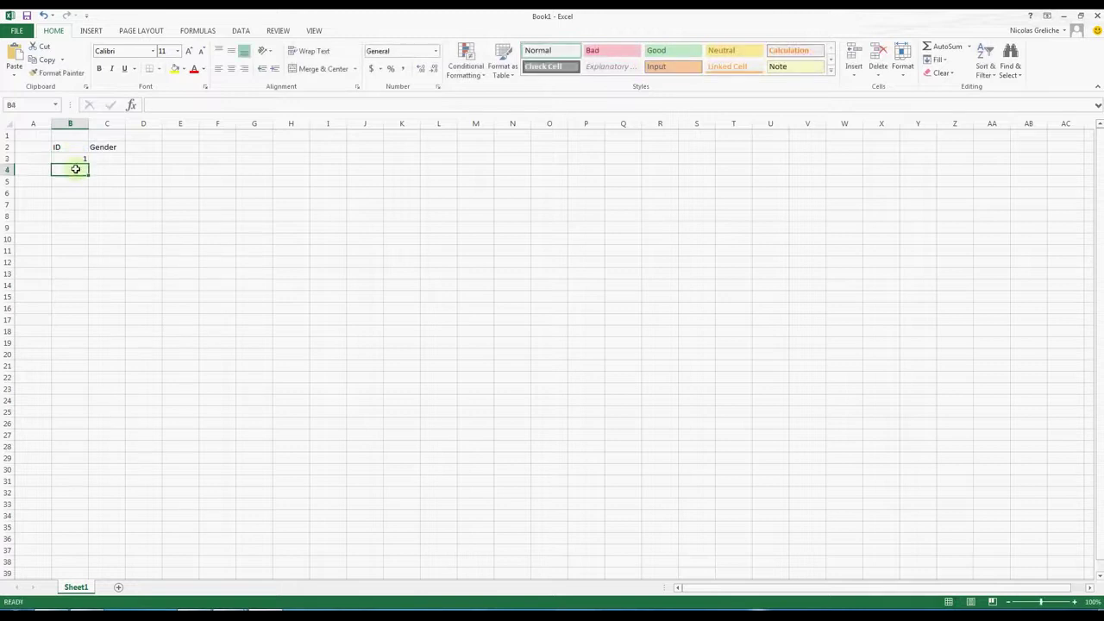
{"action": "type", "text": "2"}
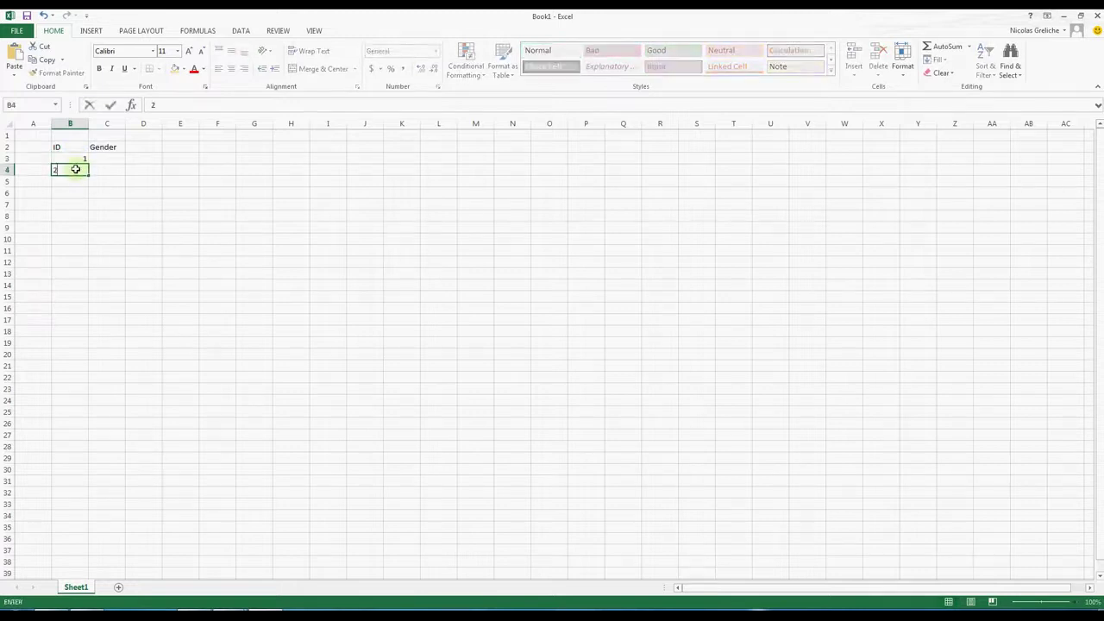
Fill the Gender column with Male, Female and etc....
{"action": "left_click", "coordinate": [106, 158]}
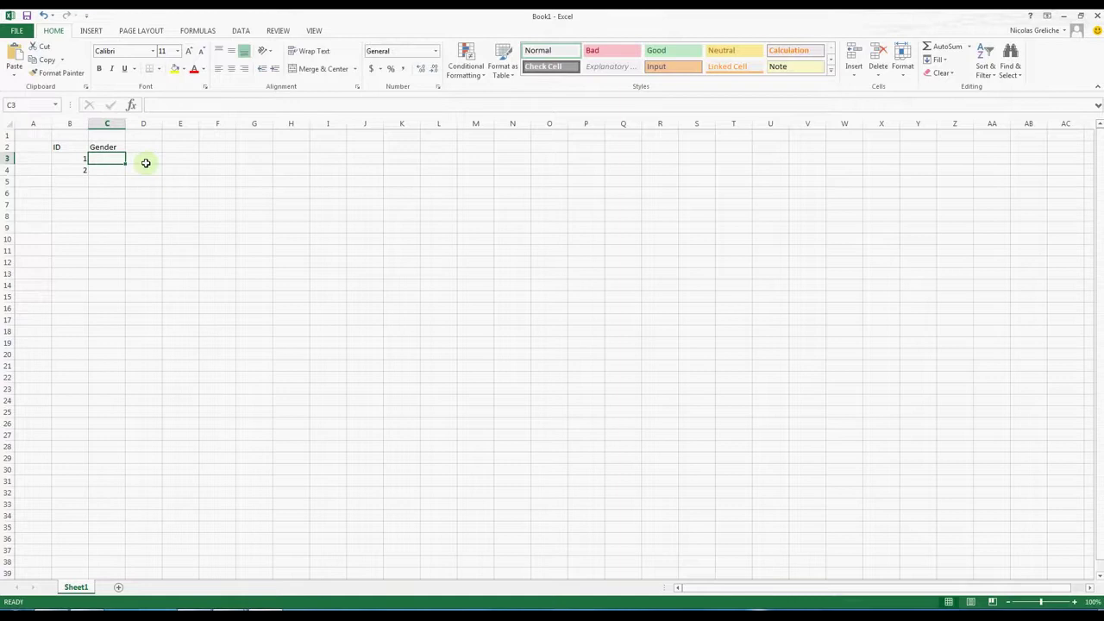
{"action": "type", "text": "Male"}
{"action": "key", "text": "Return"}
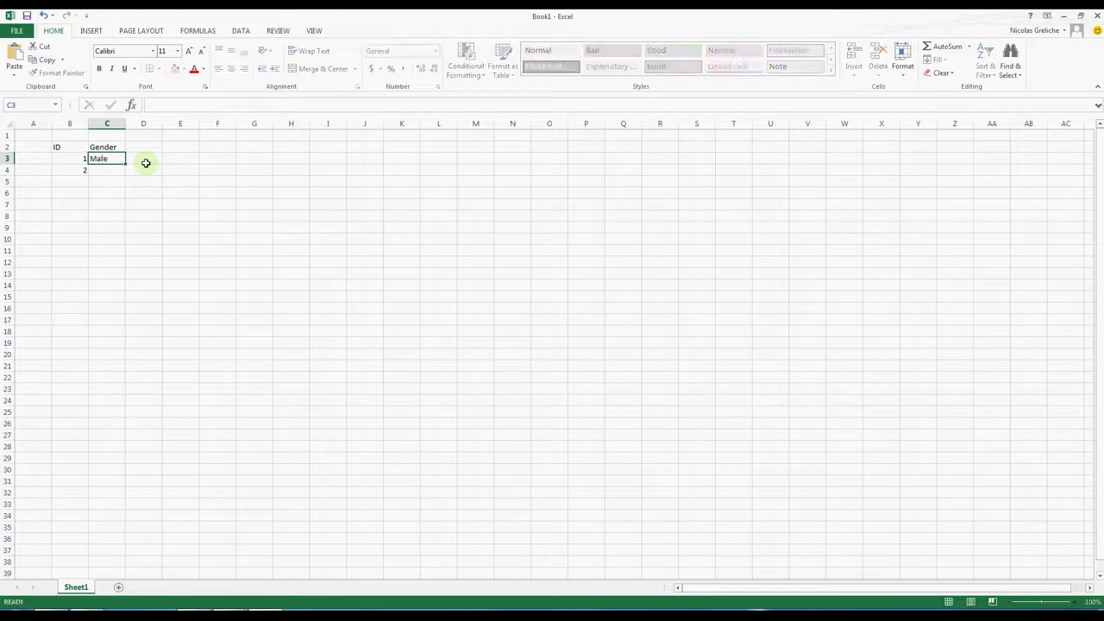
{"action": "type", "text": "Female"}
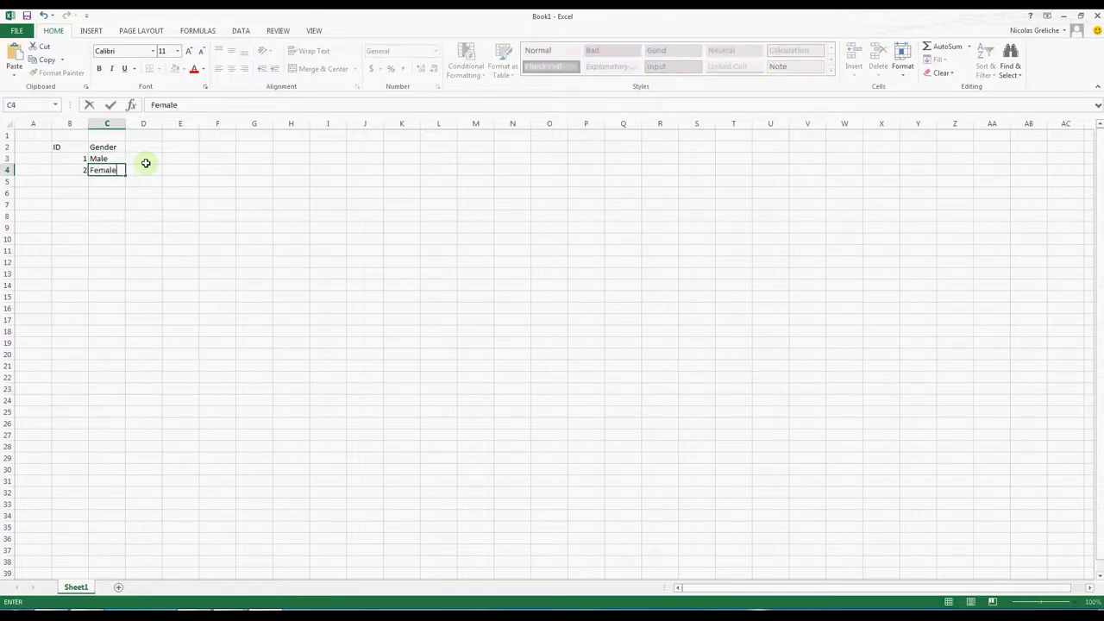
{"action": "key", "text": "Return"}
{"action": "type", "text": "etc..."}
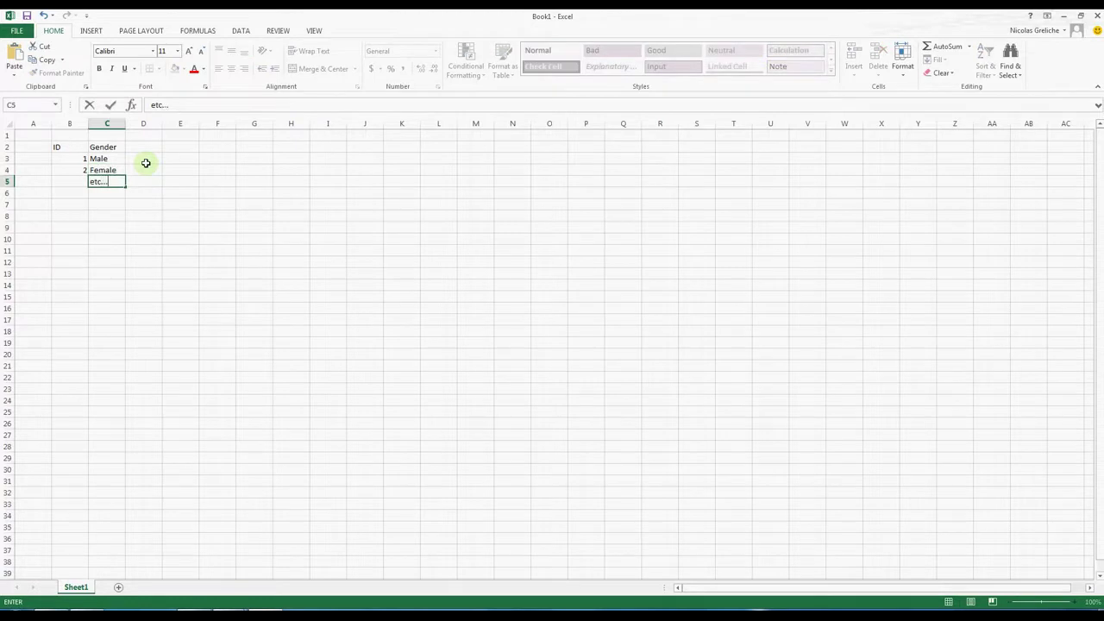
{"action": "key", "text": "Return"}
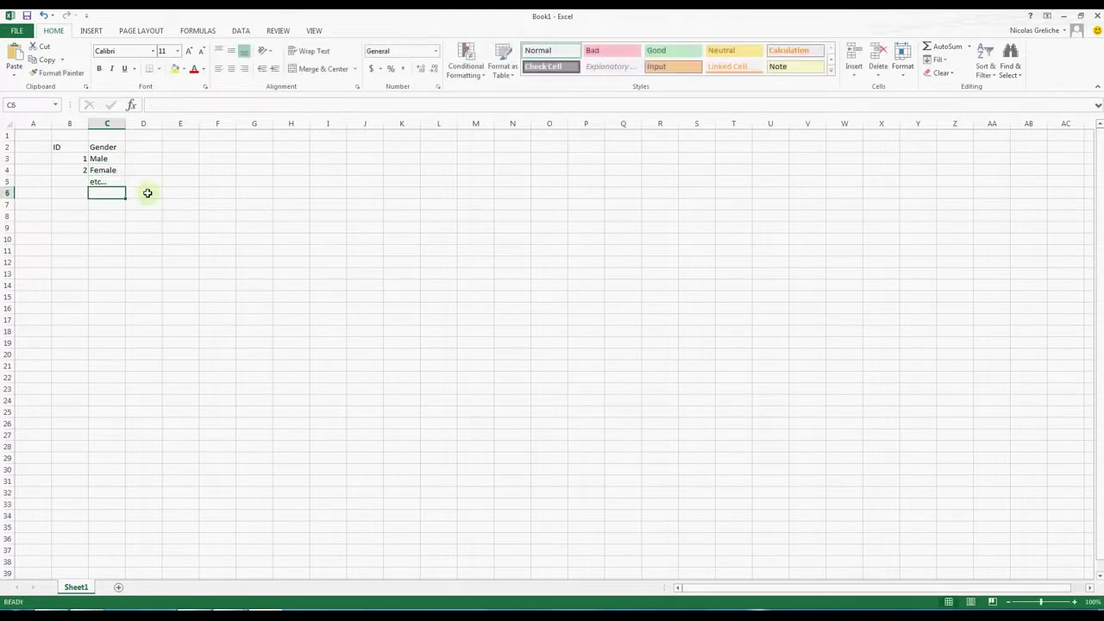
Clear all contents of A2:D6 and minimize Excel to the desktop.
{"action": "left_click_drag", "start_coordinate": [33, 145], "coordinate": [139, 190]}
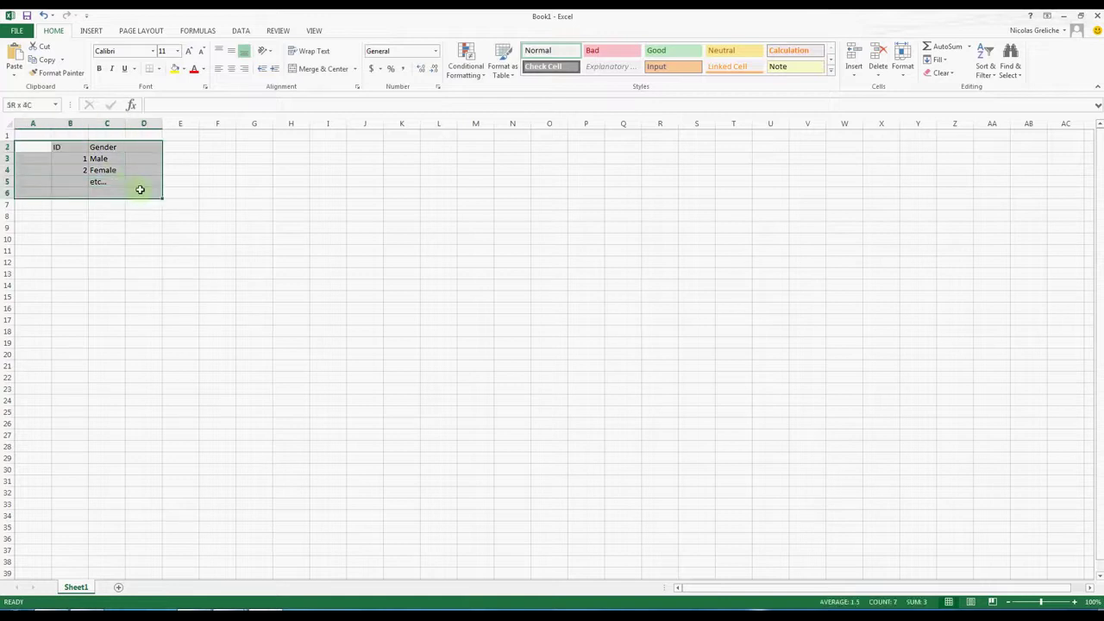
{"action": "left_click", "coordinate": [944, 73]}
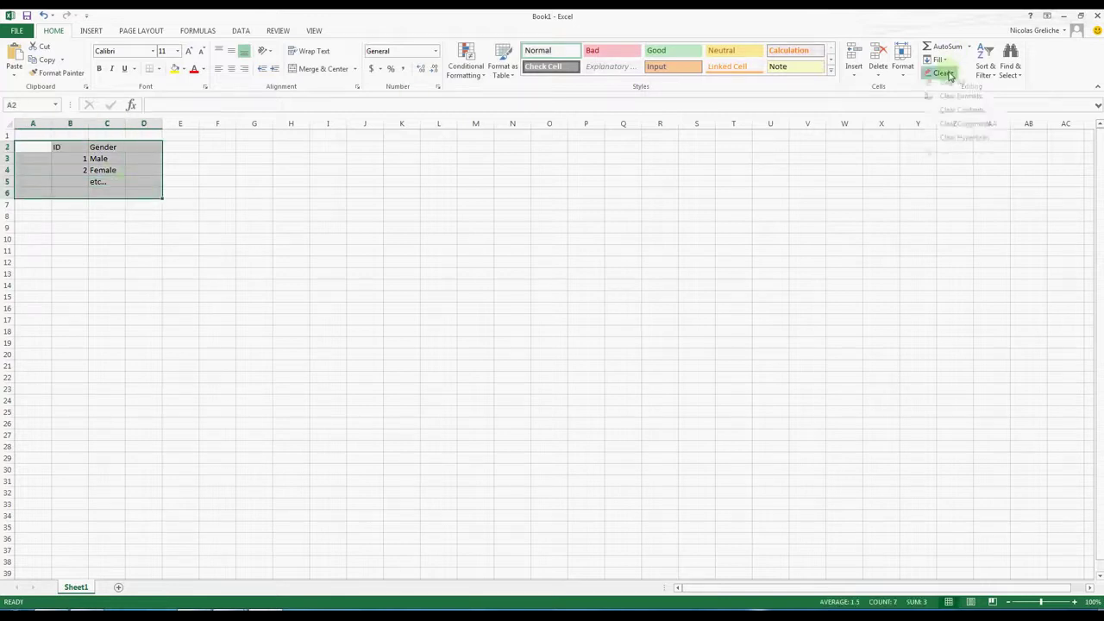
{"action": "left_click", "coordinate": [946, 87]}
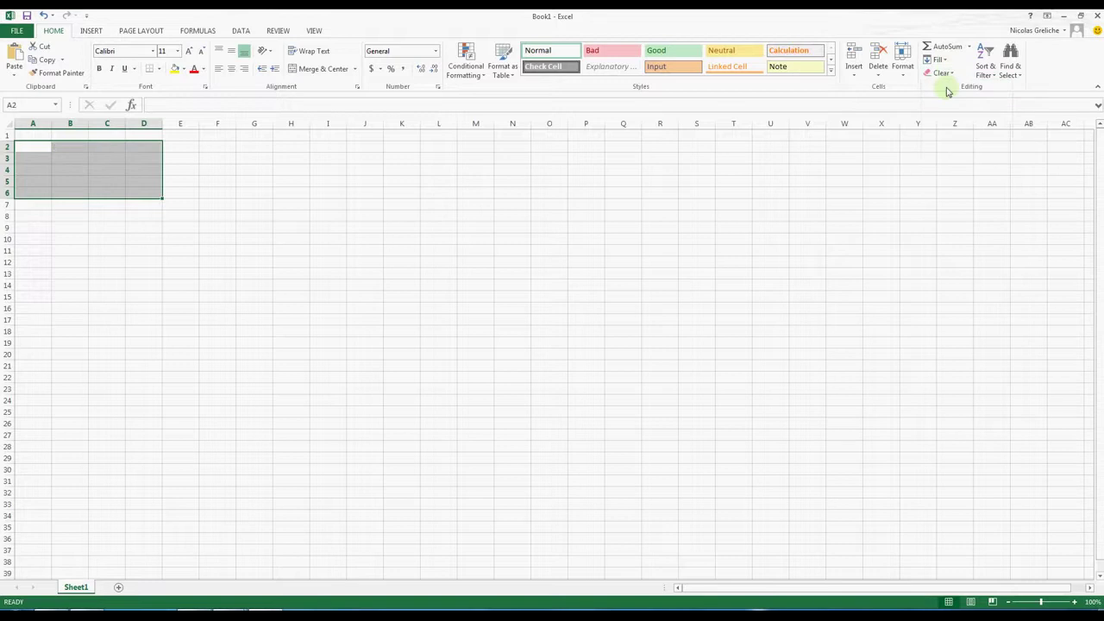
{"action": "left_click", "coordinate": [411, 251]}
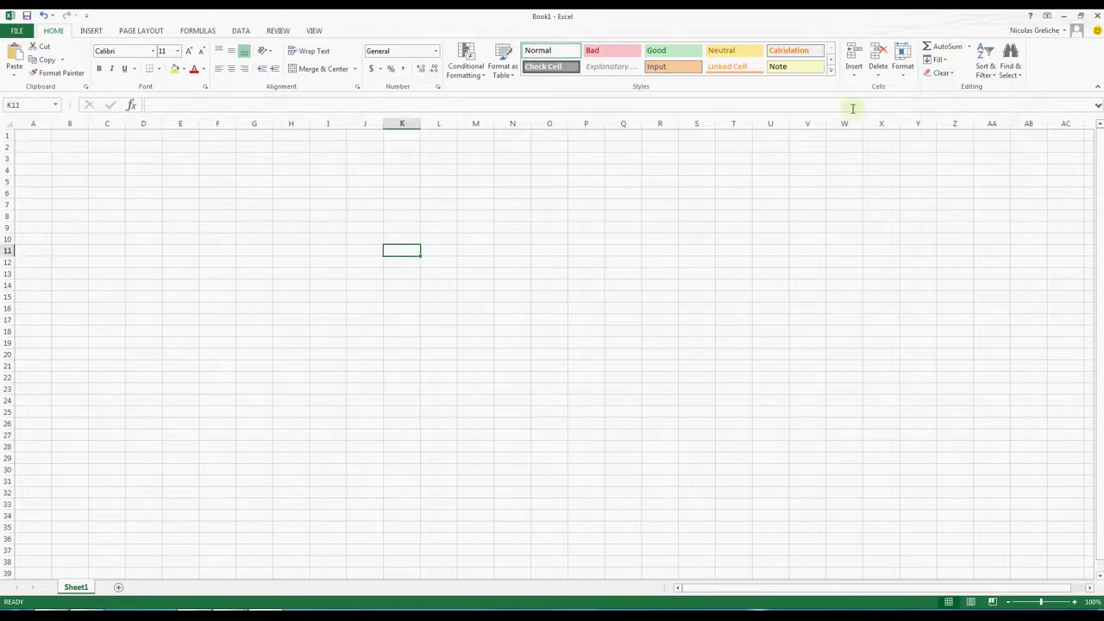
{"action": "left_click", "coordinate": [1053, 15]}
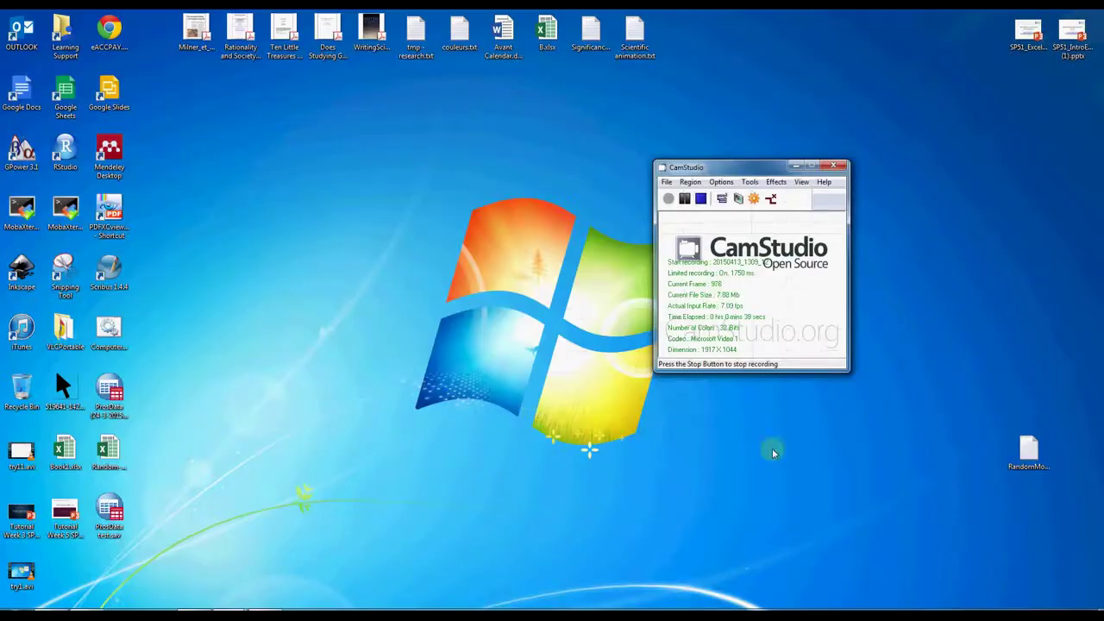
Open RandomMovies.txt in Notepad and copy all of its movie text.
{"action": "double_click", "coordinate": [1024, 445]}
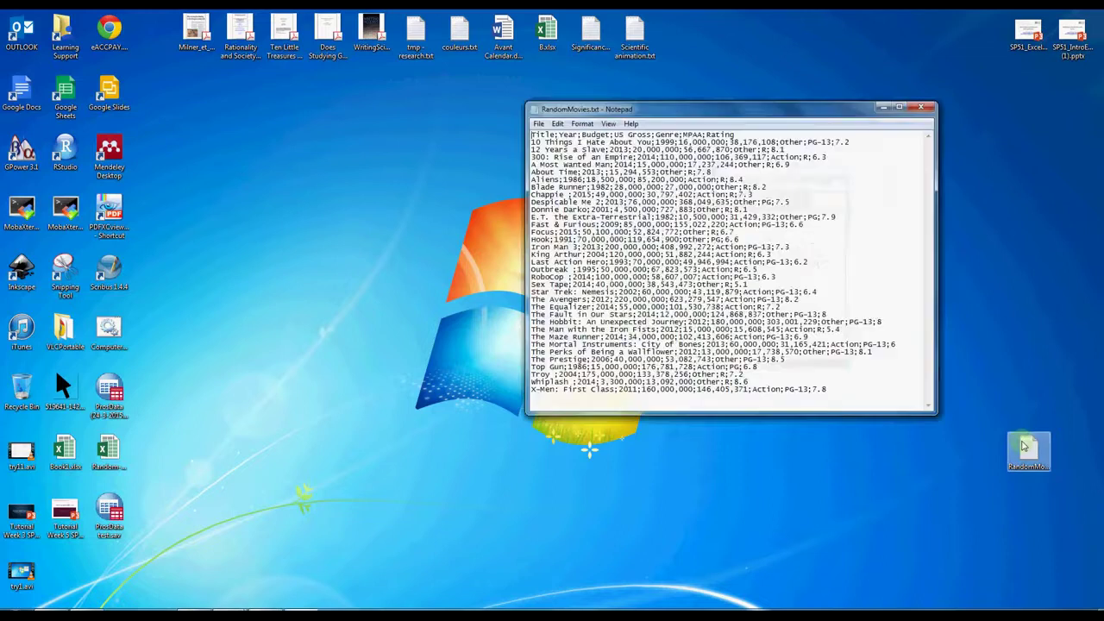
{"action": "left_click_drag", "start_coordinate": [852, 388], "coordinate": [524, 121]}
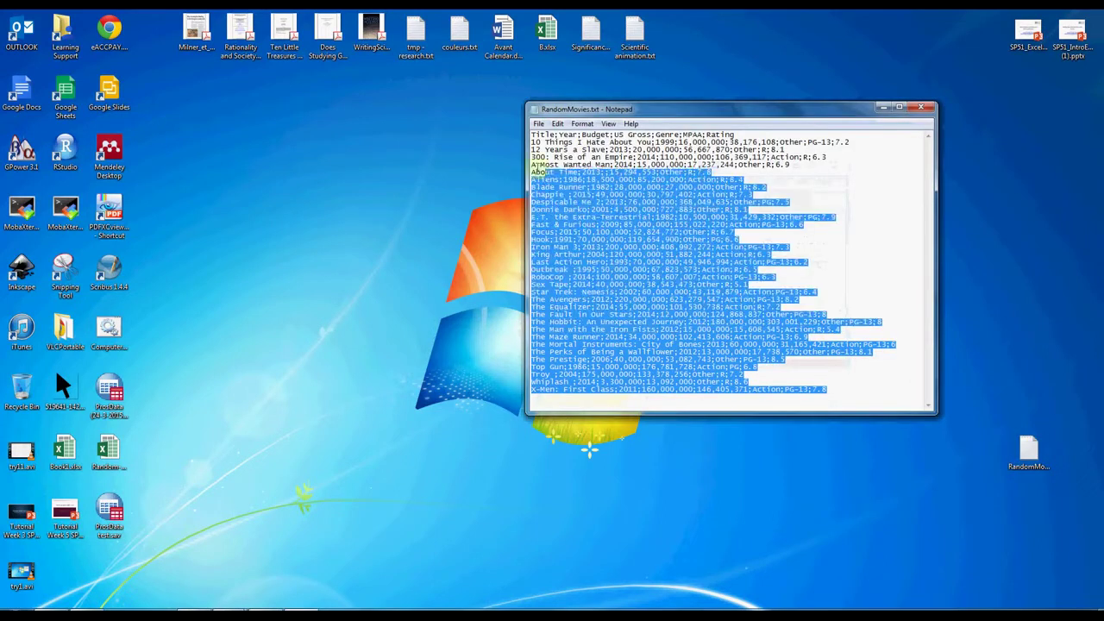
{"action": "left_click", "coordinate": [538, 124]}
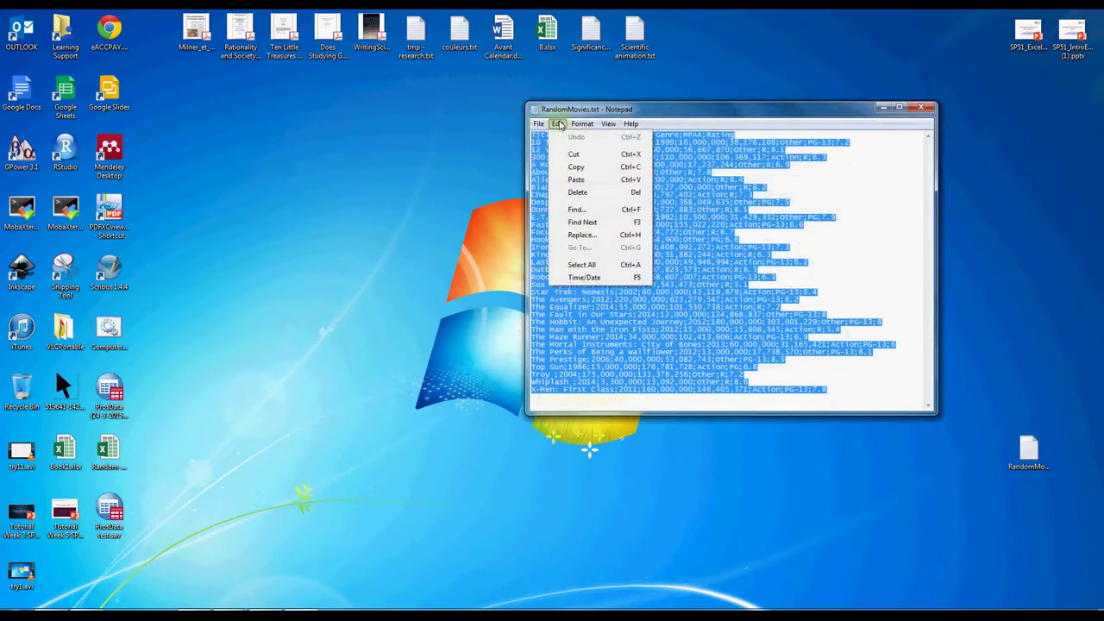
{"action": "left_click", "coordinate": [575, 167]}
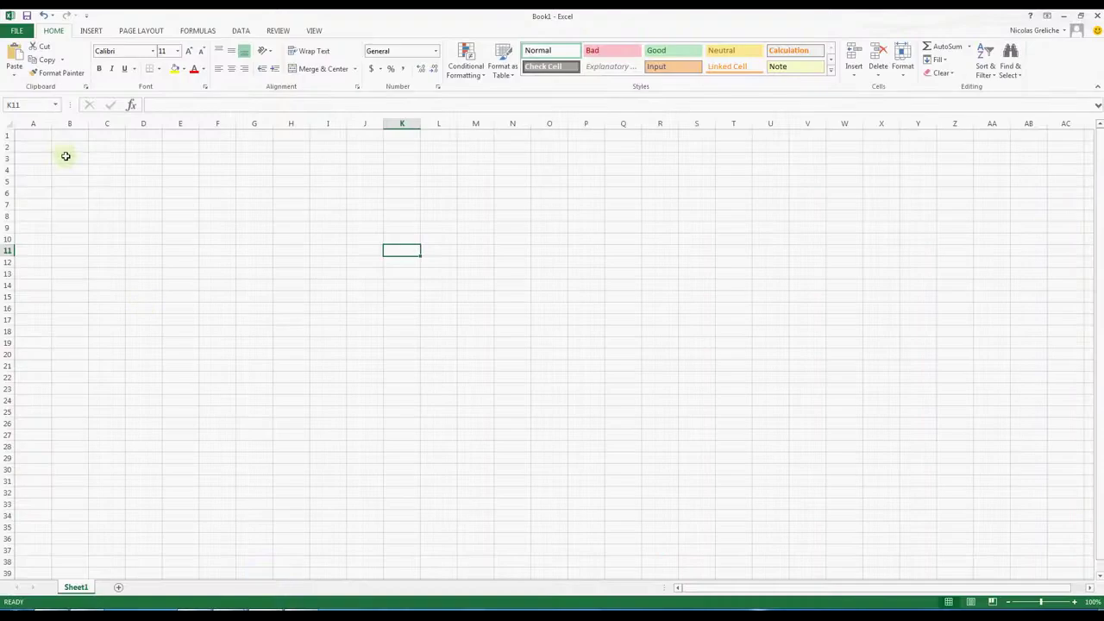
Paste the movie list at B2 and select the pasted rows B2:B36.
{"action": "left_click", "coordinate": [65, 150]}
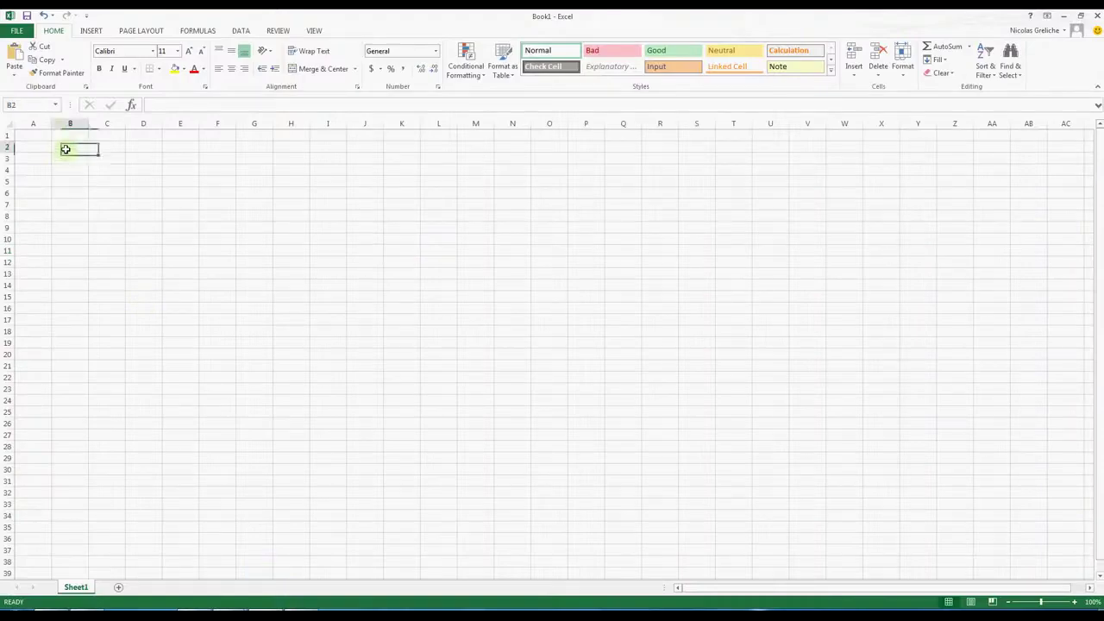
{"action": "left_click", "coordinate": [16, 60]}
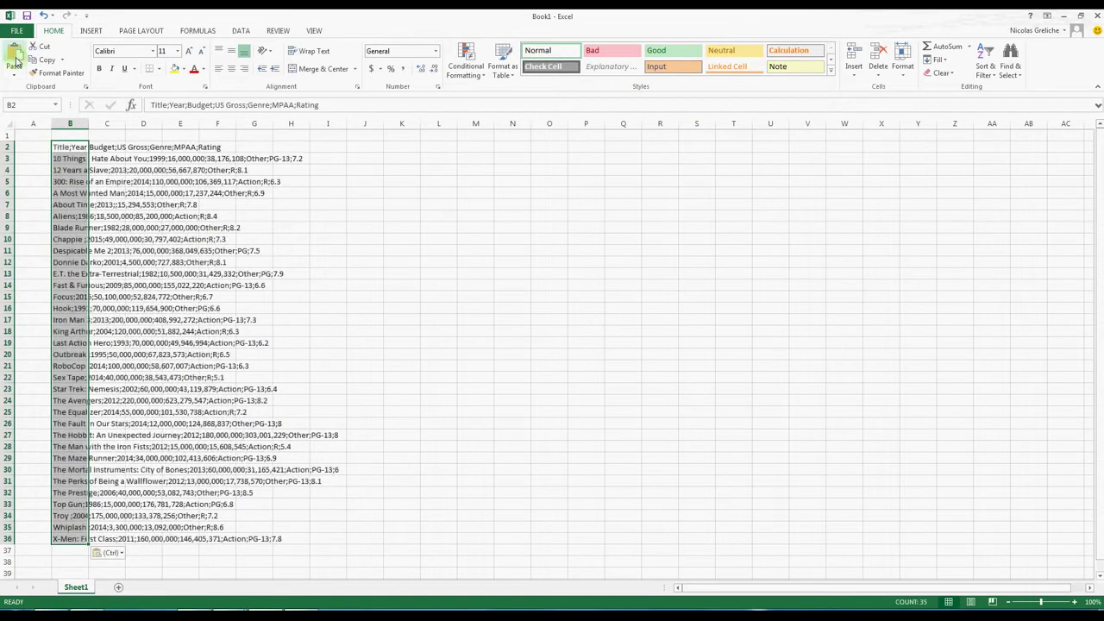
{"action": "left_click", "coordinate": [62, 148]}
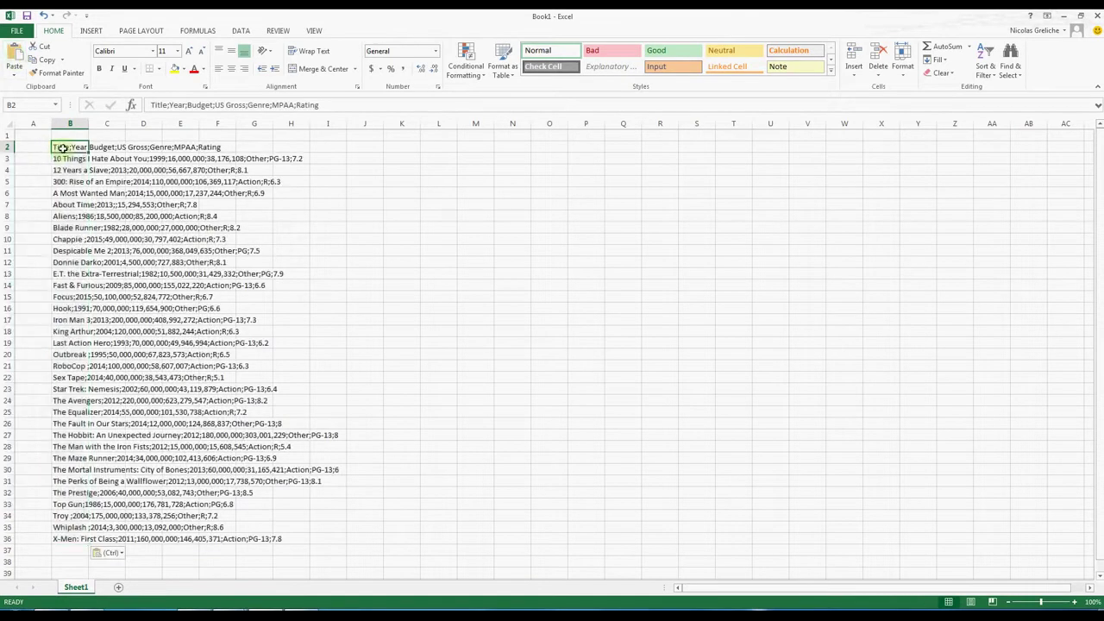
{"action": "left_click", "coordinate": [99, 148]}
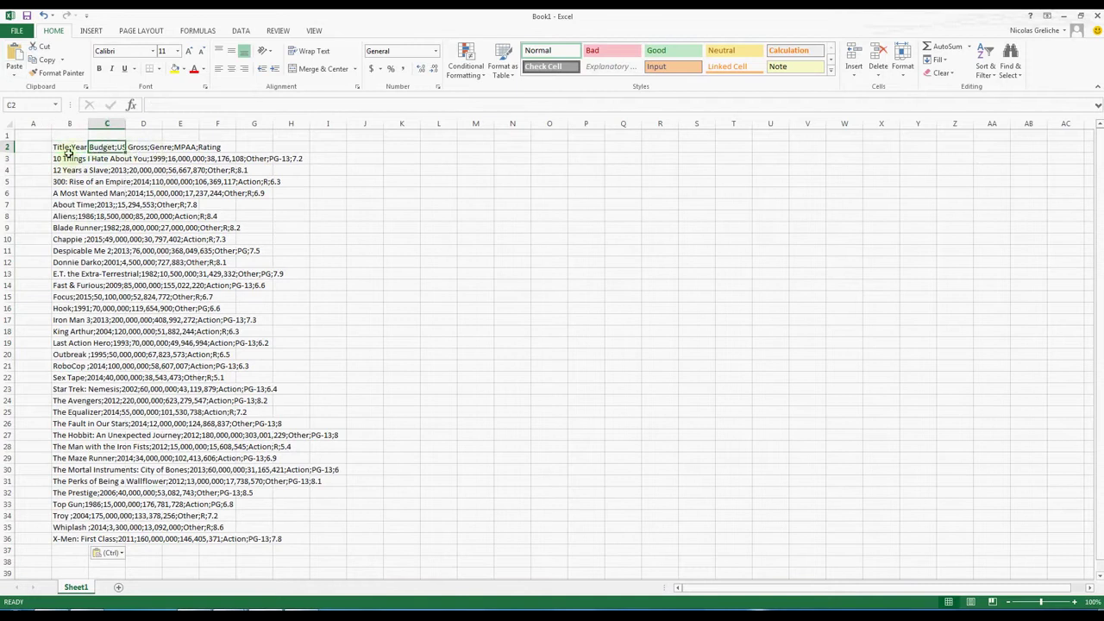
{"action": "left_click_drag", "start_coordinate": [68, 147], "coordinate": [74, 539]}
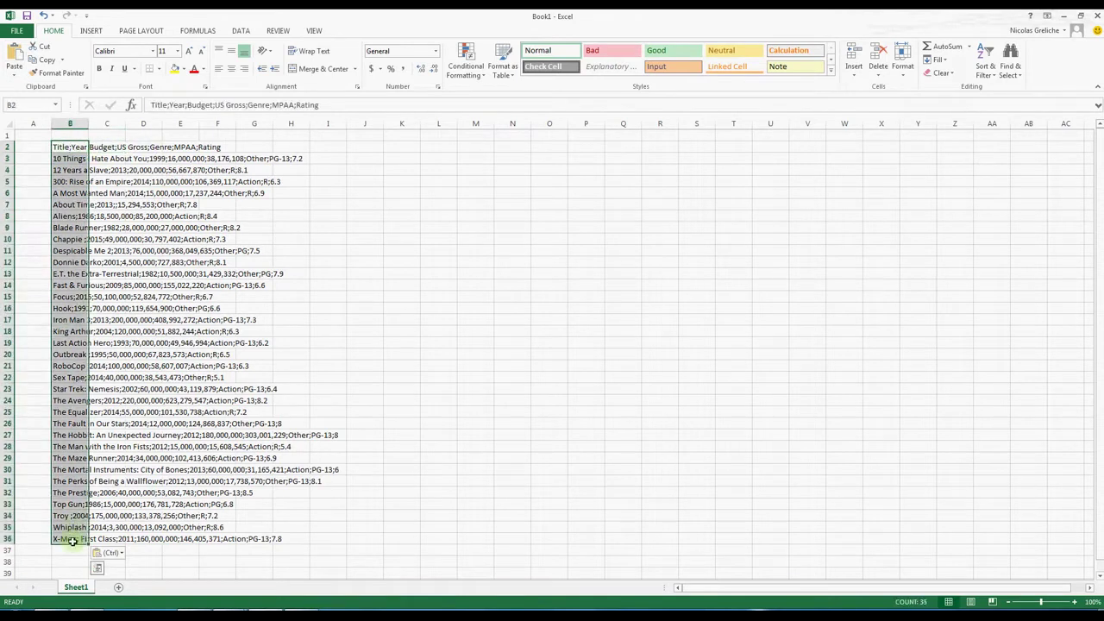
{"action": "left_click", "coordinate": [240, 32]}
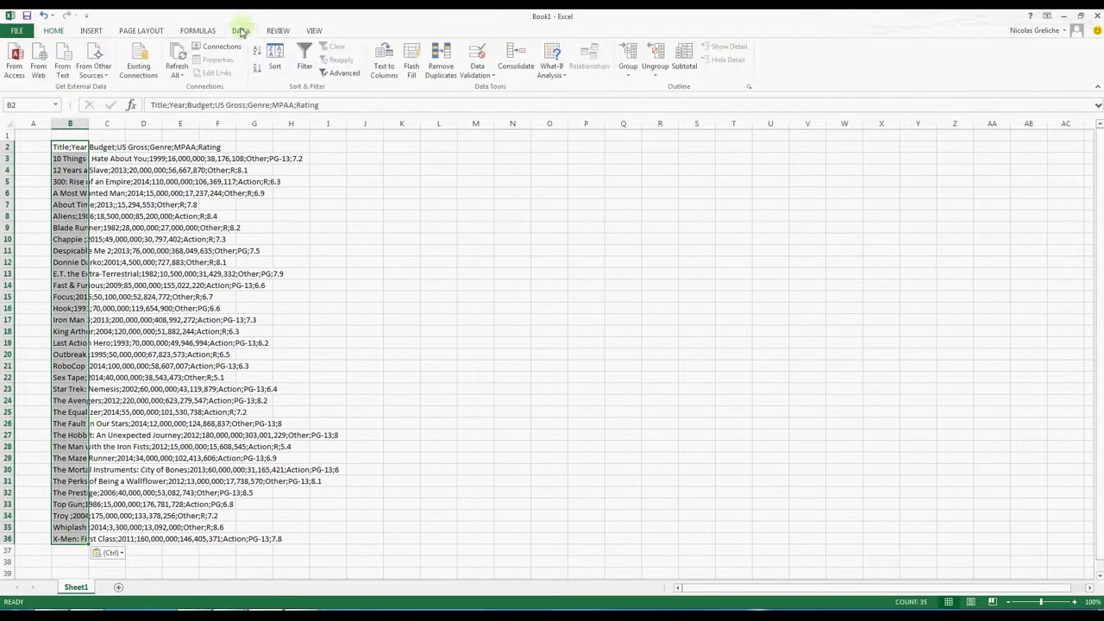
Run Text to Columns as Delimited, splitting on Semicolon instead of Tab.
{"action": "left_click", "coordinate": [386, 58]}
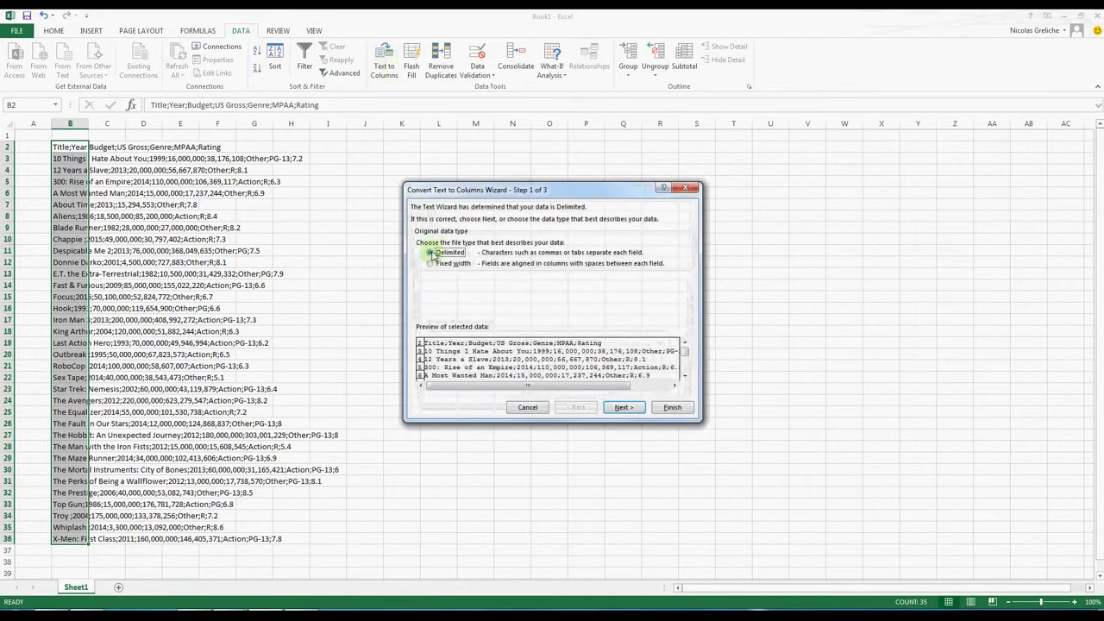
{"action": "left_click", "coordinate": [619, 407]}
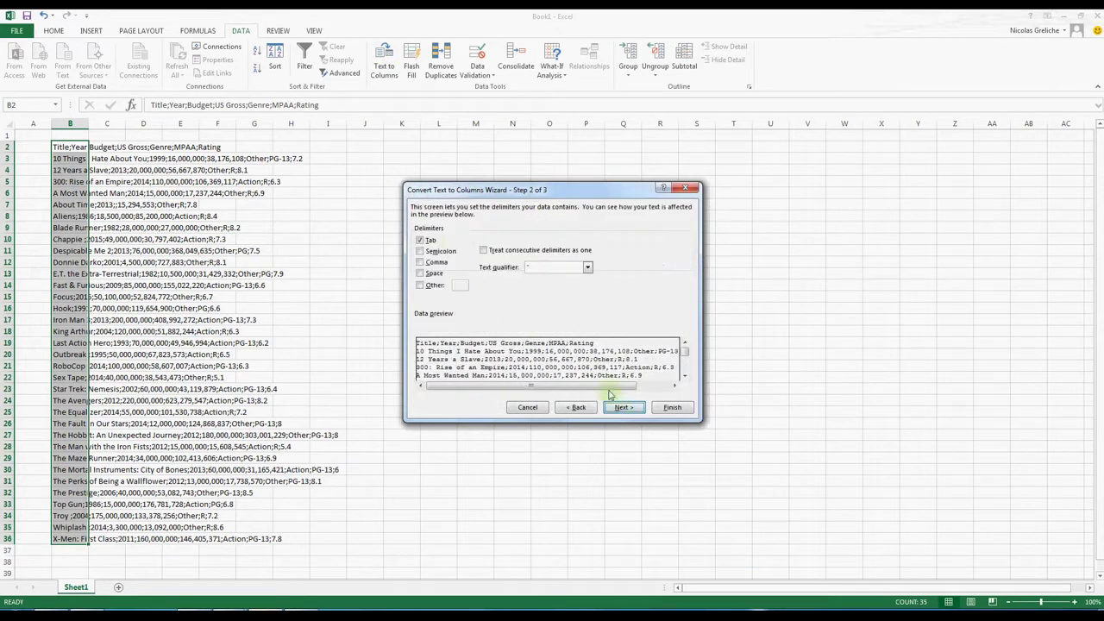
{"action": "left_click", "coordinate": [420, 241]}
{"action": "left_click", "coordinate": [420, 251]}
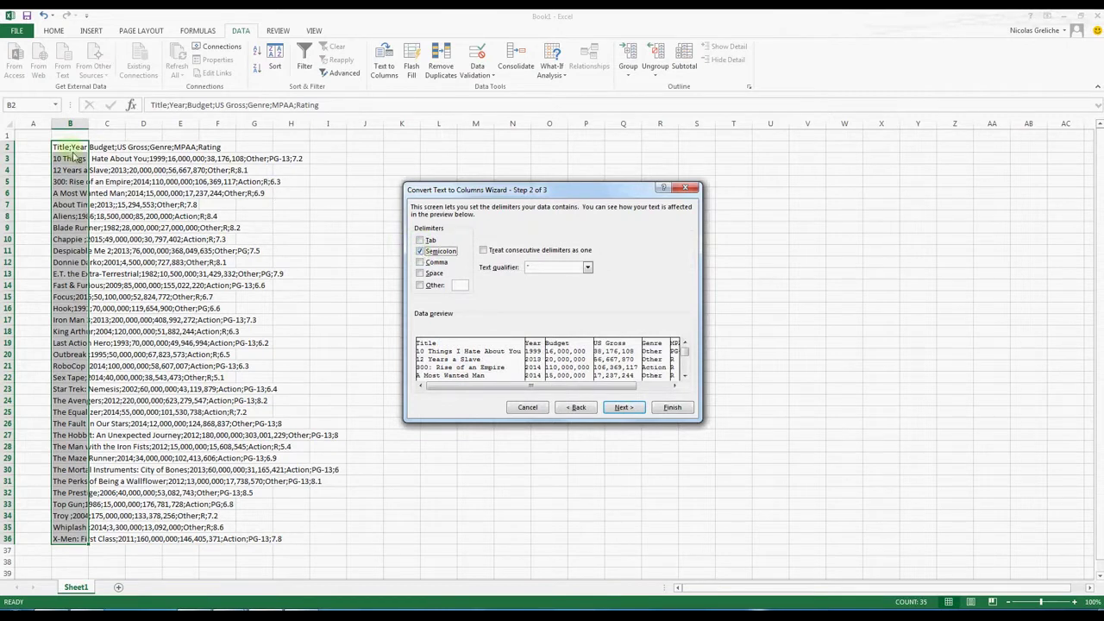
{"action": "left_click", "coordinate": [671, 408]}
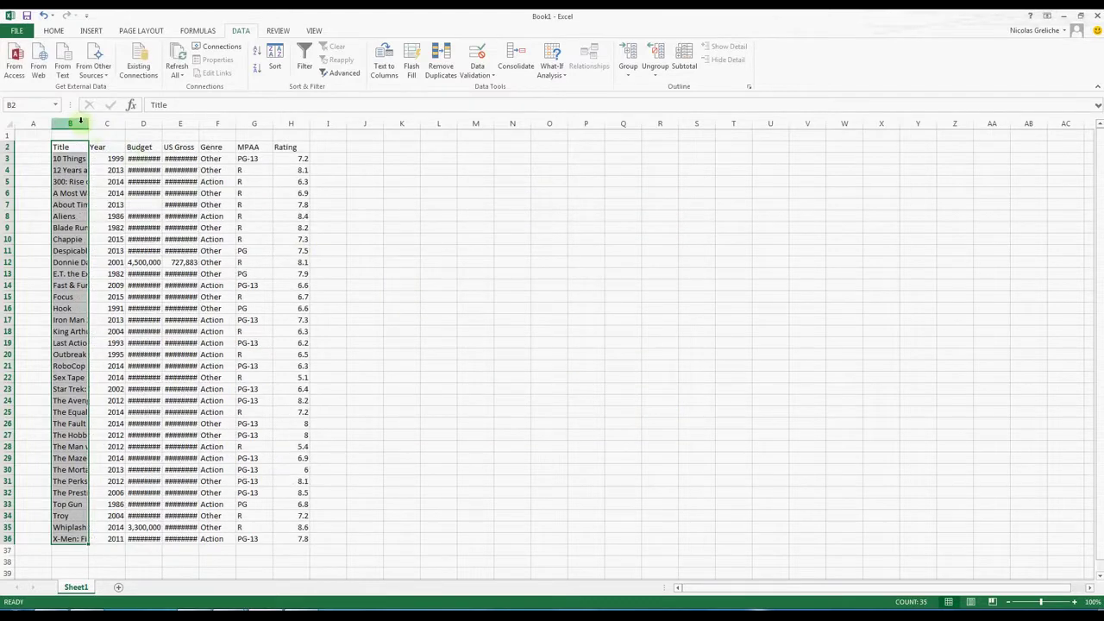
Widen columns B, D and E to fit titles, budgets and US gross figures.
{"action": "left_click_drag", "start_coordinate": [88, 124], "coordinate": [142, 126]}
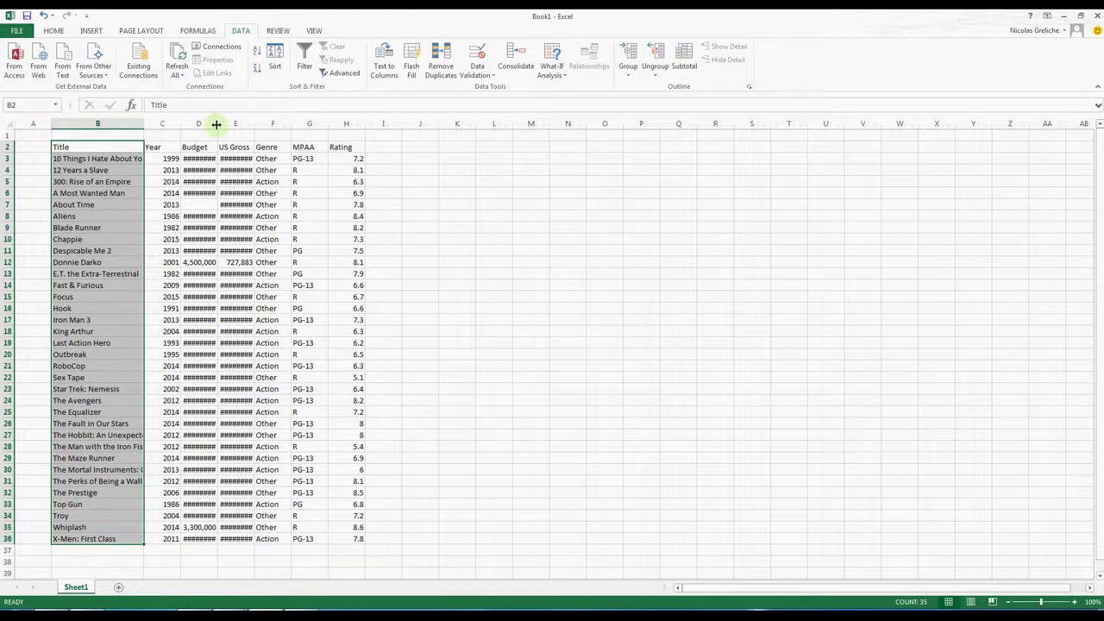
{"action": "left_click_drag", "start_coordinate": [217, 124], "coordinate": [241, 128]}
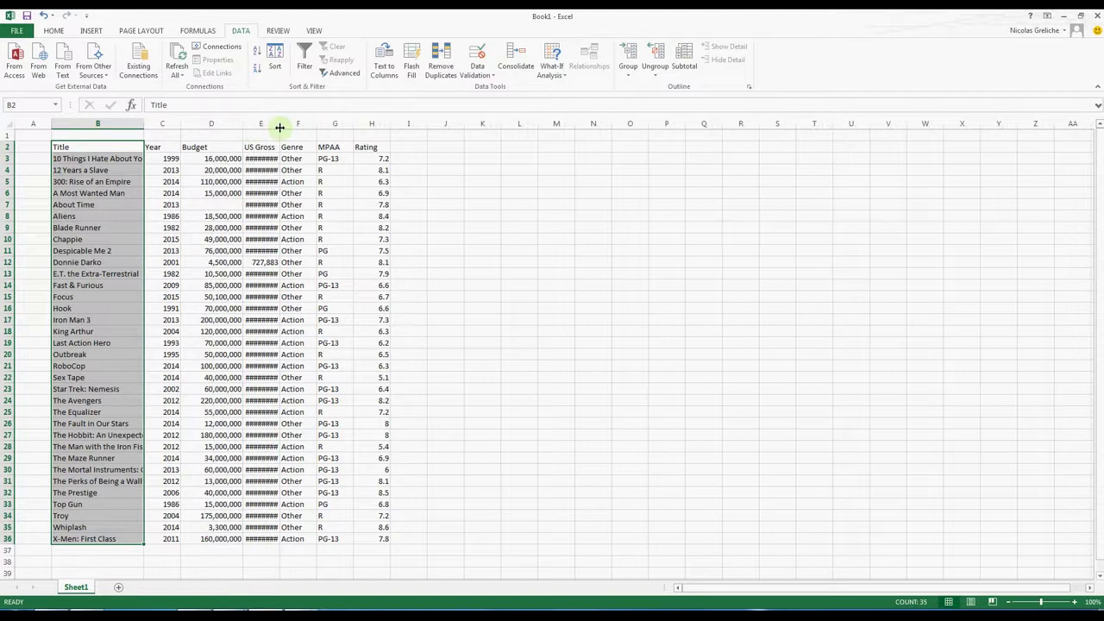
{"action": "left_click_drag", "start_coordinate": [279, 127], "coordinate": [285, 126]}
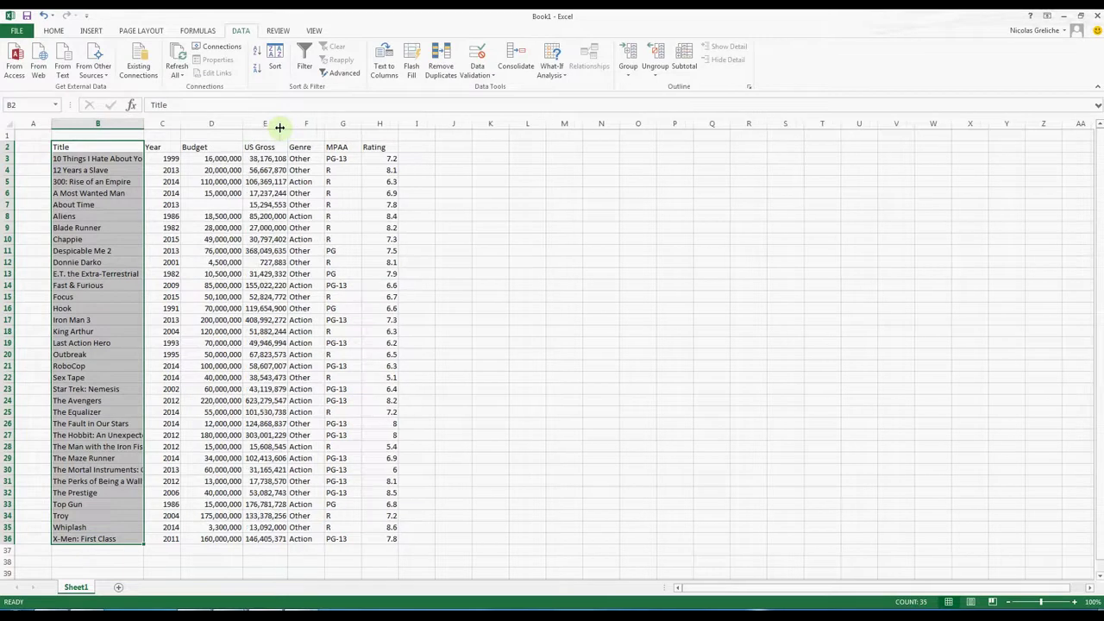
{"action": "double_click", "coordinate": [144, 123]}
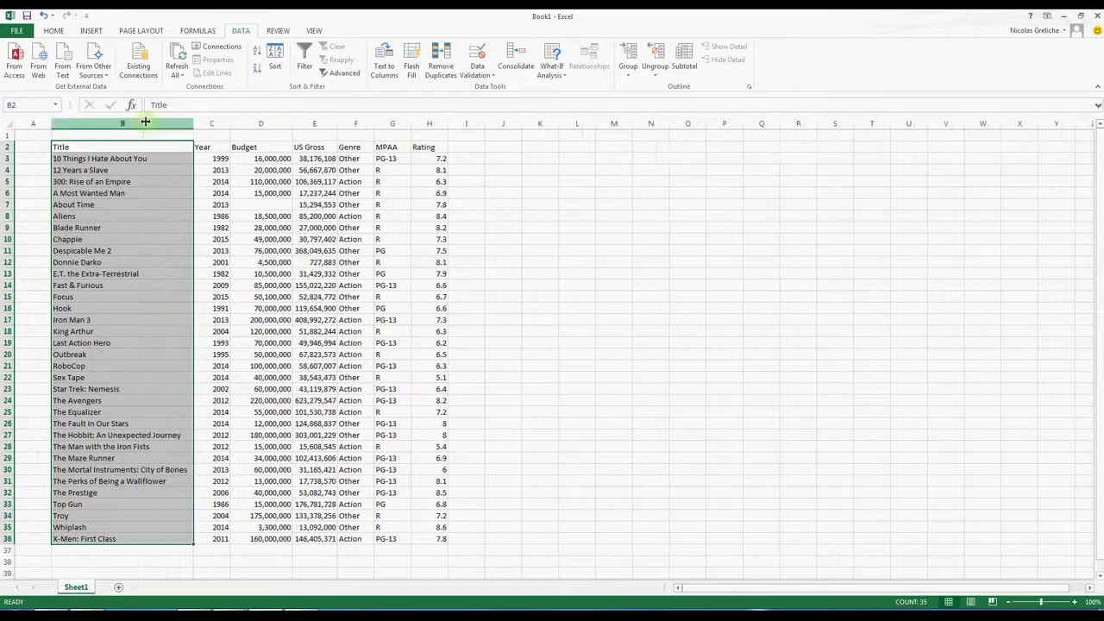
{"action": "double_click", "coordinate": [291, 125]}
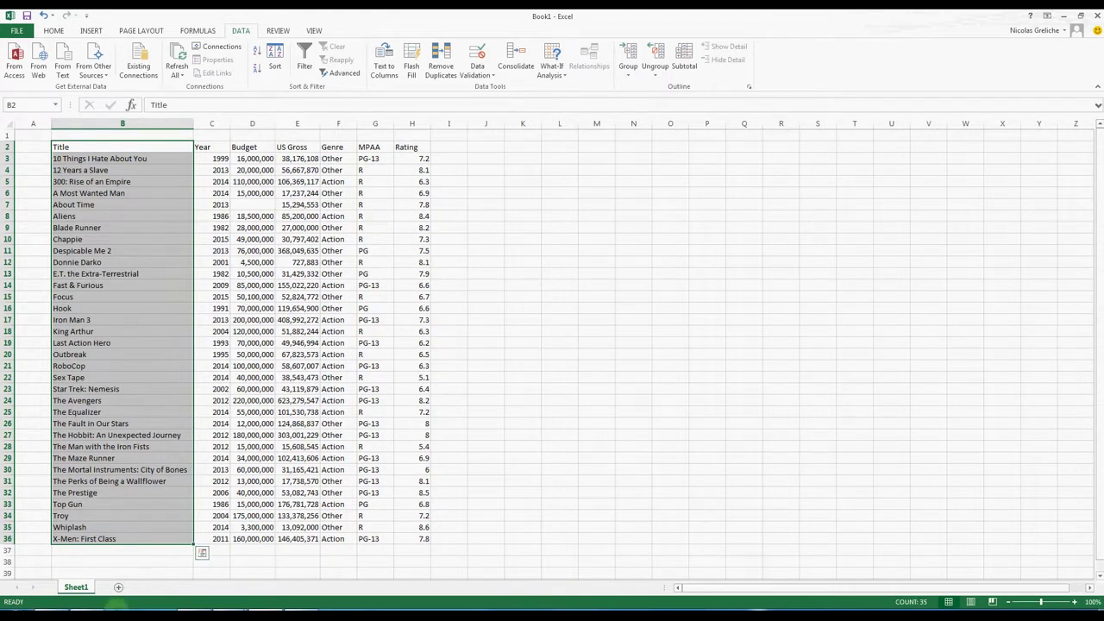
Apply an Outside Border to the movie table B2:H36.
{"action": "left_click", "coordinate": [49, 147]}
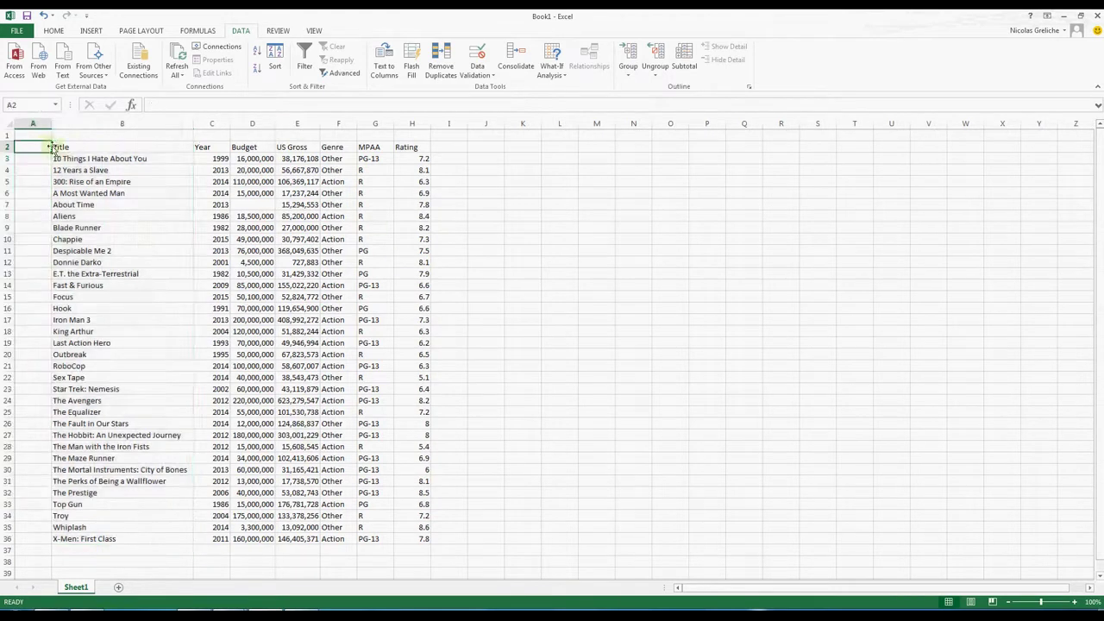
{"action": "left_click_drag", "start_coordinate": [60, 148], "coordinate": [429, 539]}
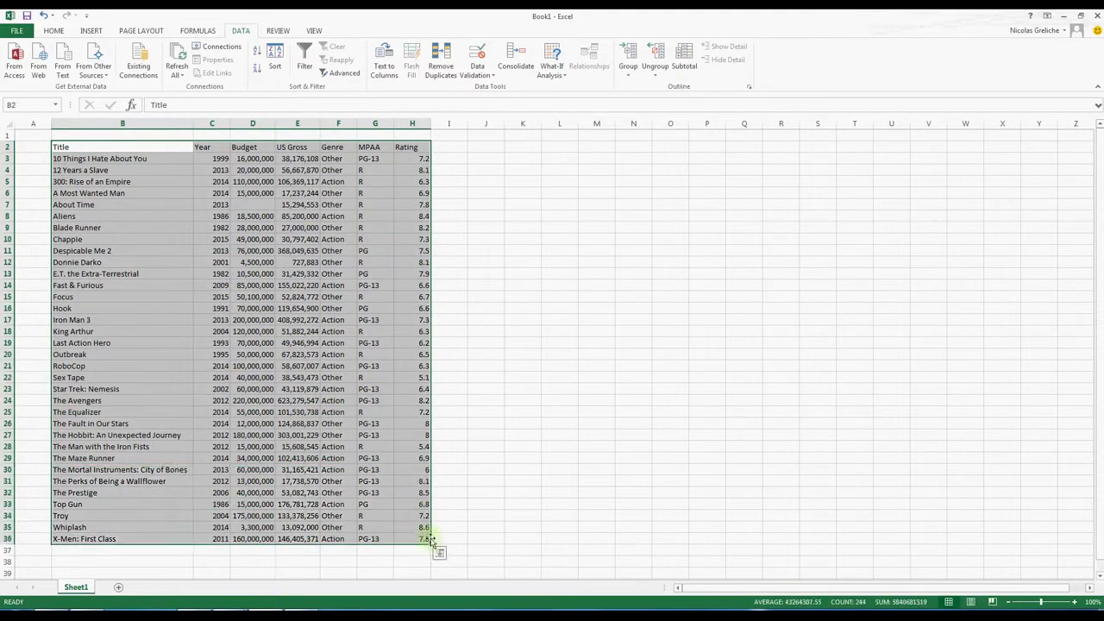
{"action": "left_click", "coordinate": [51, 31]}
{"action": "left_click", "coordinate": [160, 69]}
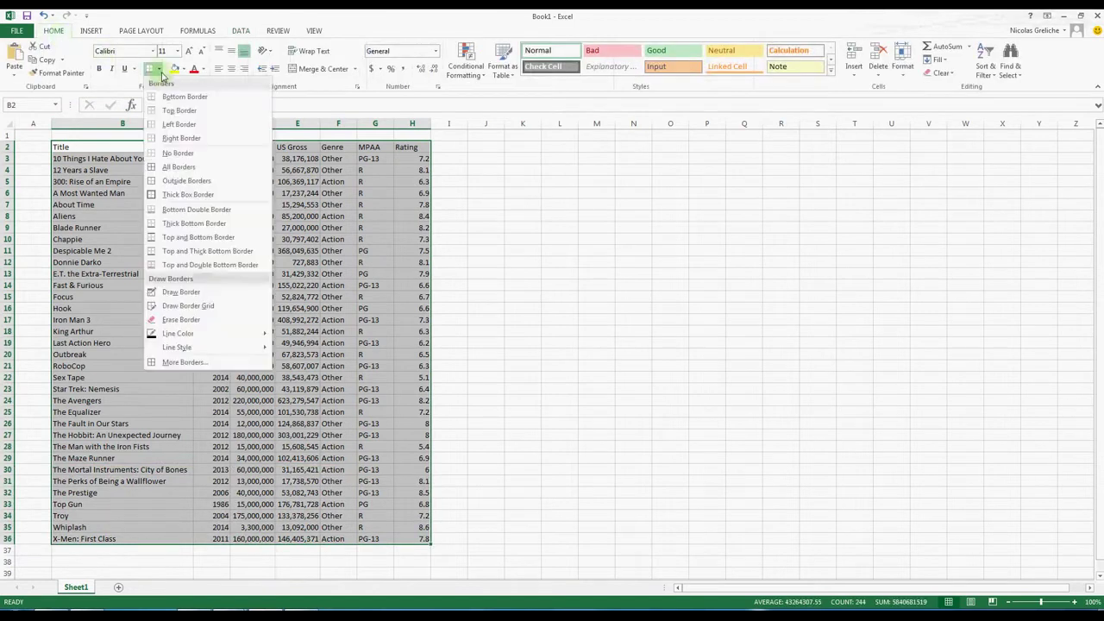
{"action": "left_click", "coordinate": [167, 183]}
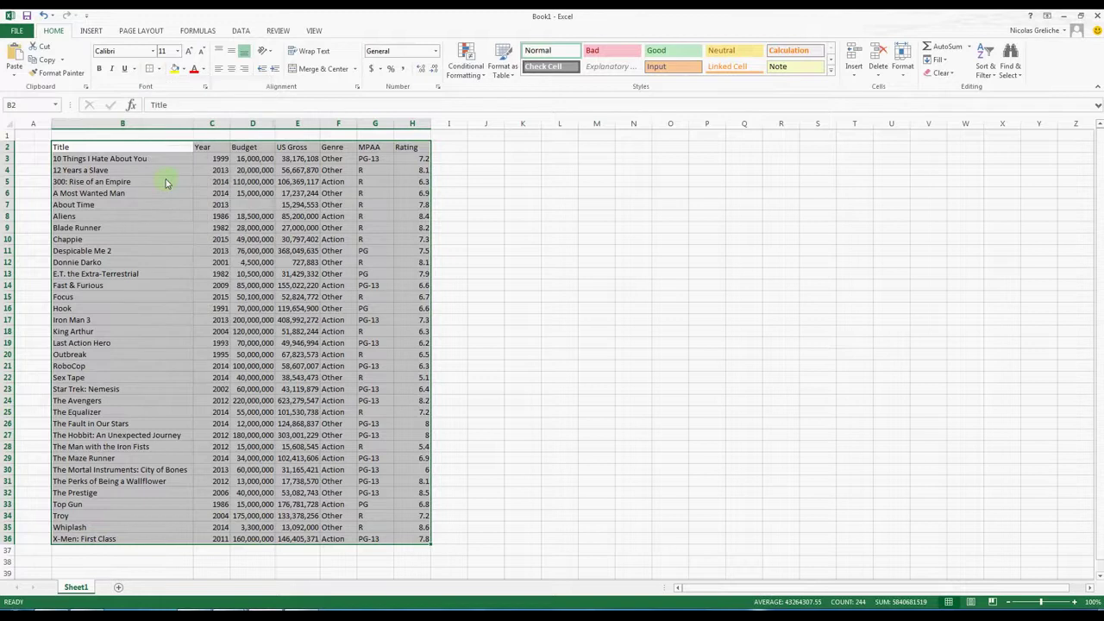
{"action": "left_click", "coordinate": [168, 183]}
Fill the header row B2:H2 with green.
{"action": "left_click", "coordinate": [105, 145]}
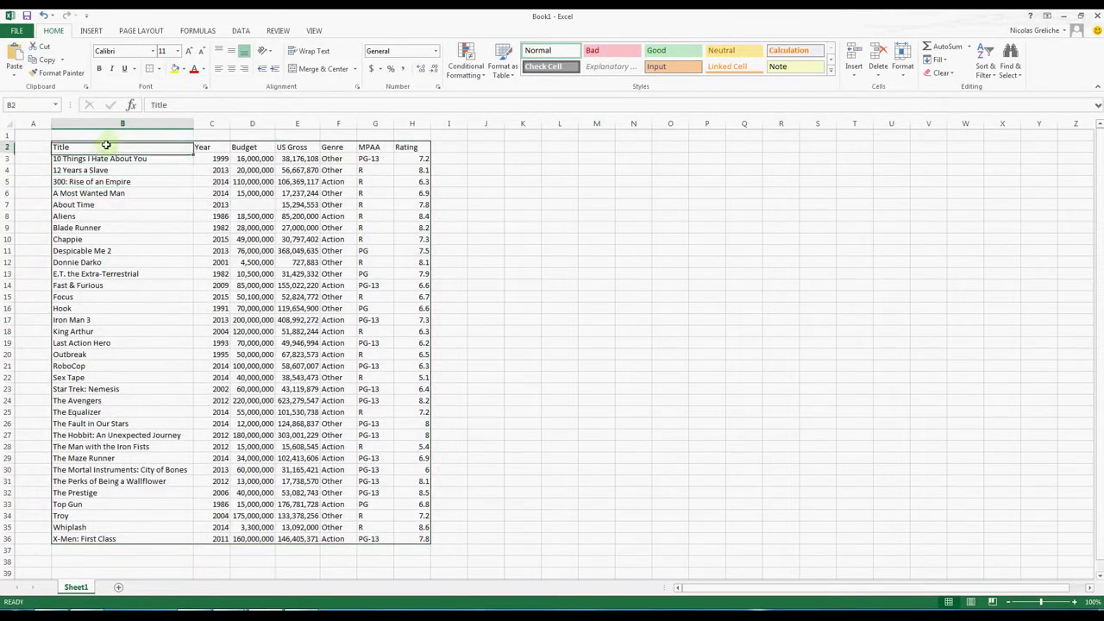
{"action": "left_click_drag", "start_coordinate": [105, 145], "coordinate": [412, 147]}
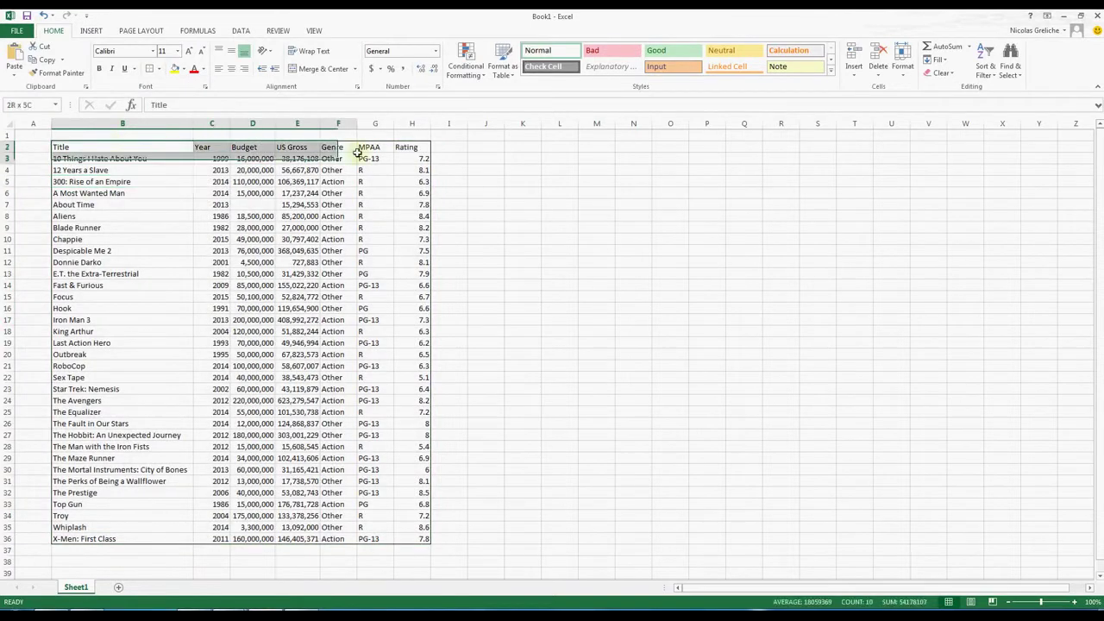
{"action": "left_click", "coordinate": [183, 69]}
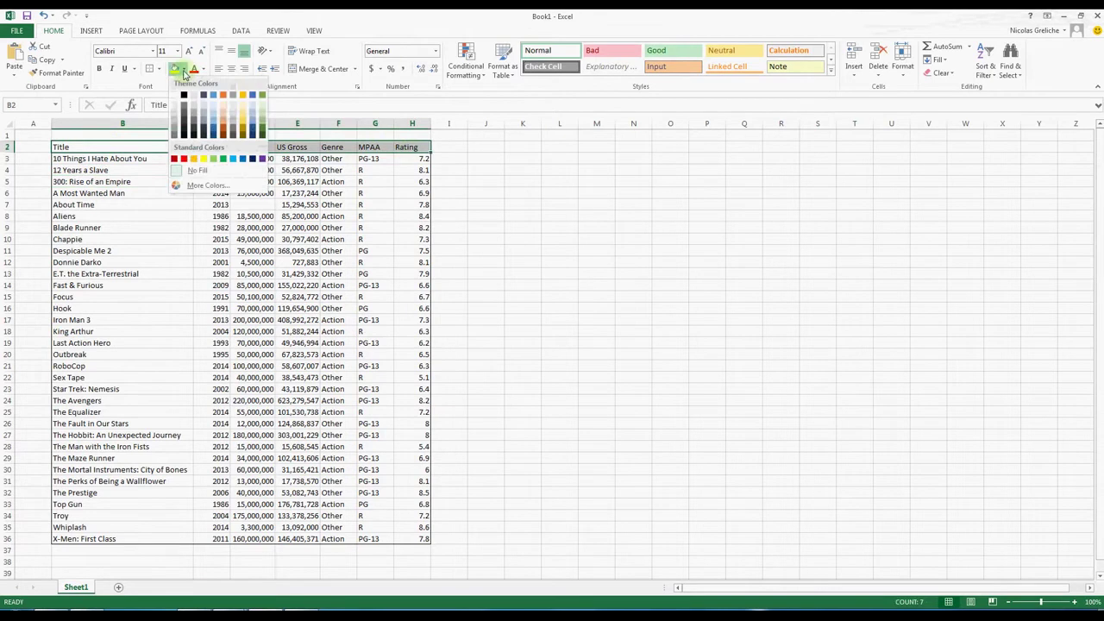
{"action": "left_click", "coordinate": [213, 160]}
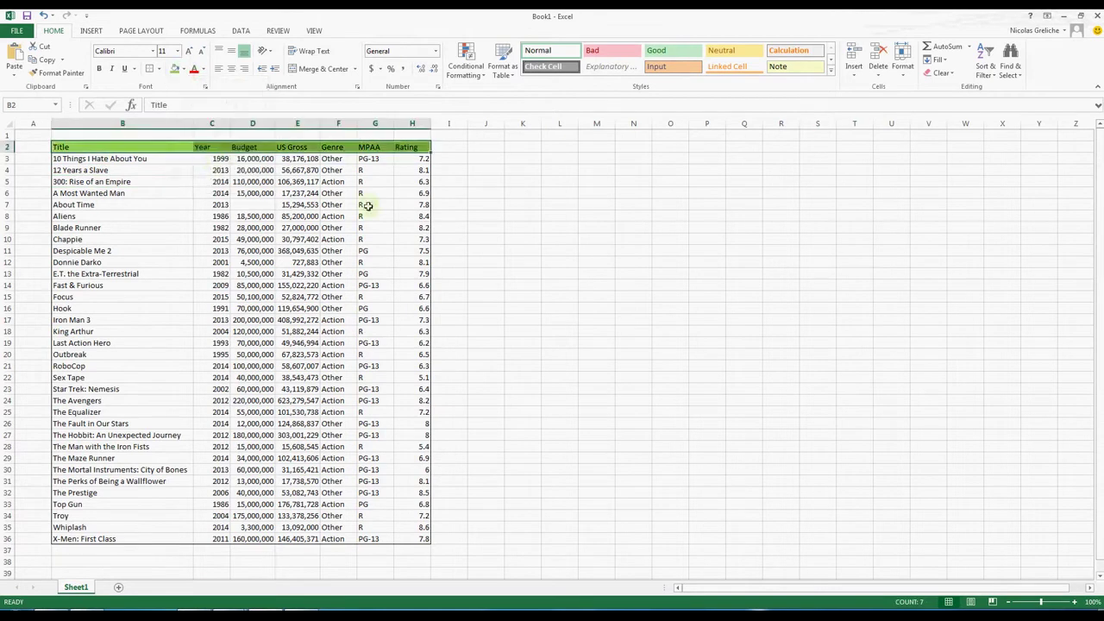
{"action": "left_click", "coordinate": [453, 237]}
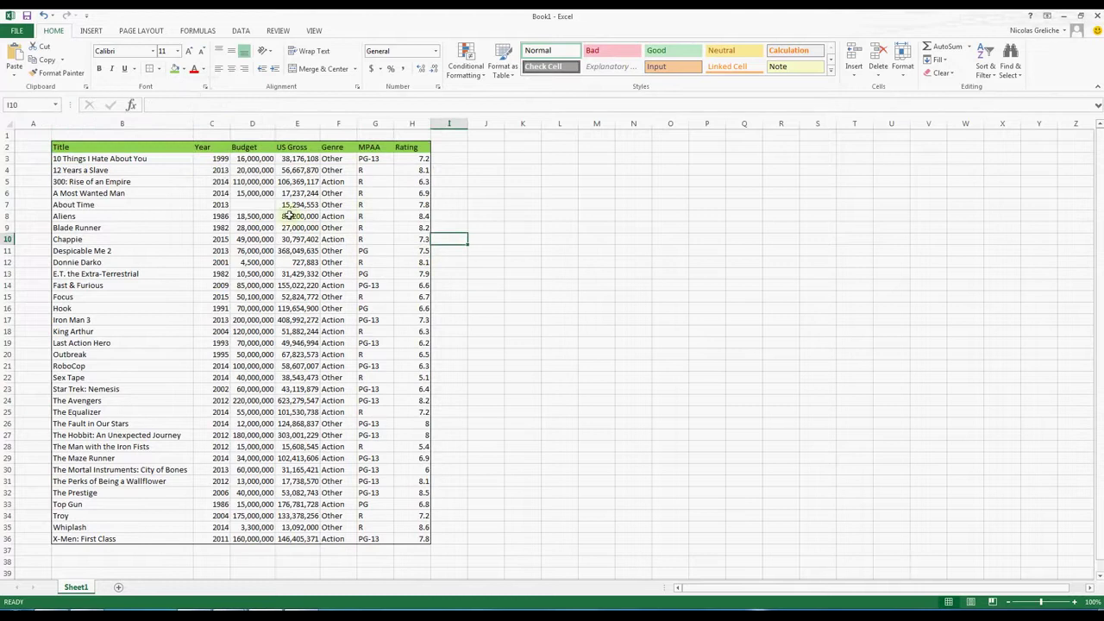
Delete the About Time cells B7:H7, shifting the cells below up.
{"action": "left_click", "coordinate": [253, 208]}
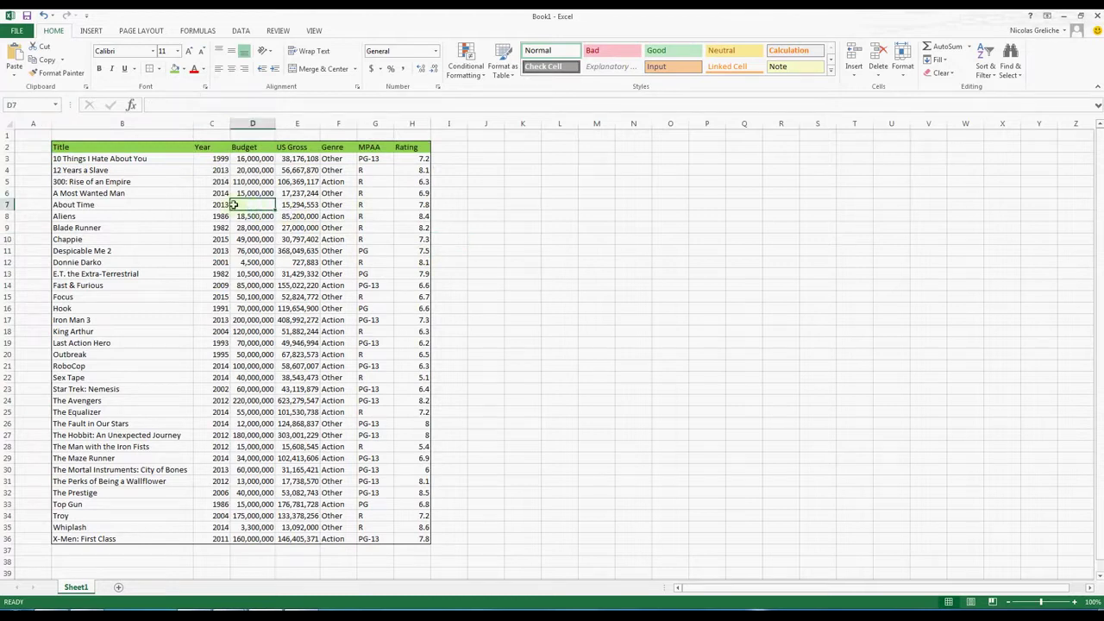
{"action": "left_click_drag", "start_coordinate": [94, 205], "coordinate": [417, 205]}
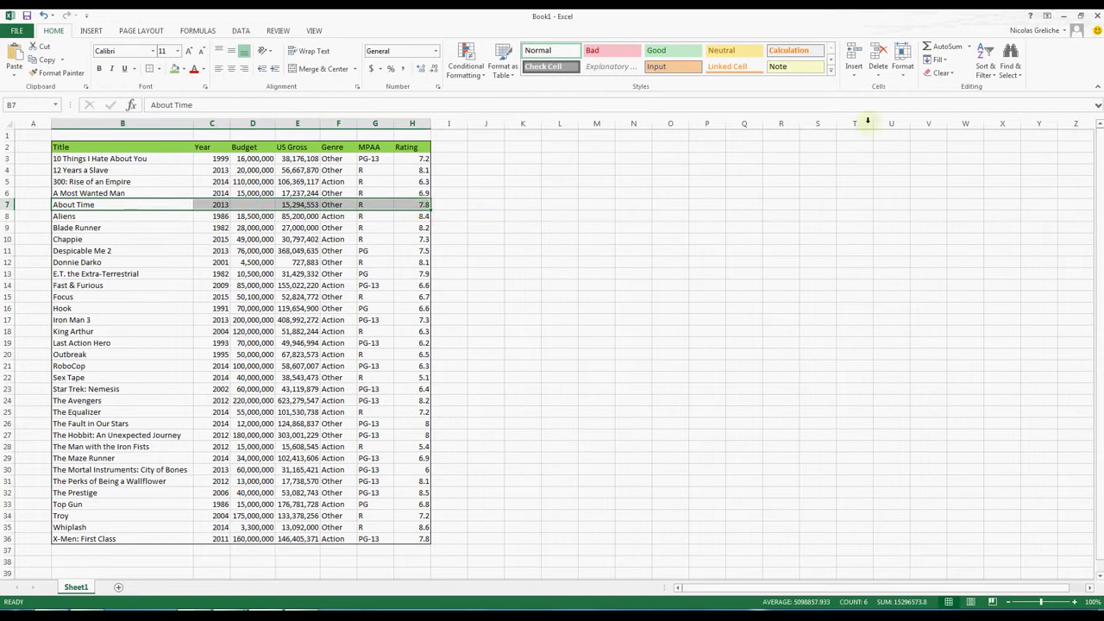
{"action": "left_click", "coordinate": [879, 76]}
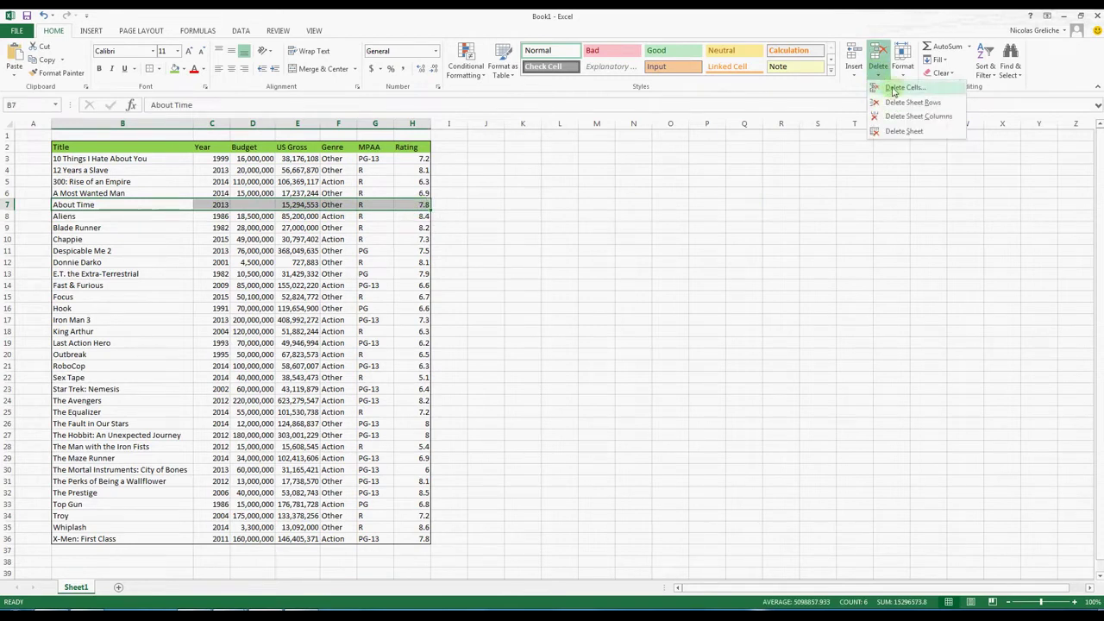
{"action": "left_click", "coordinate": [894, 88]}
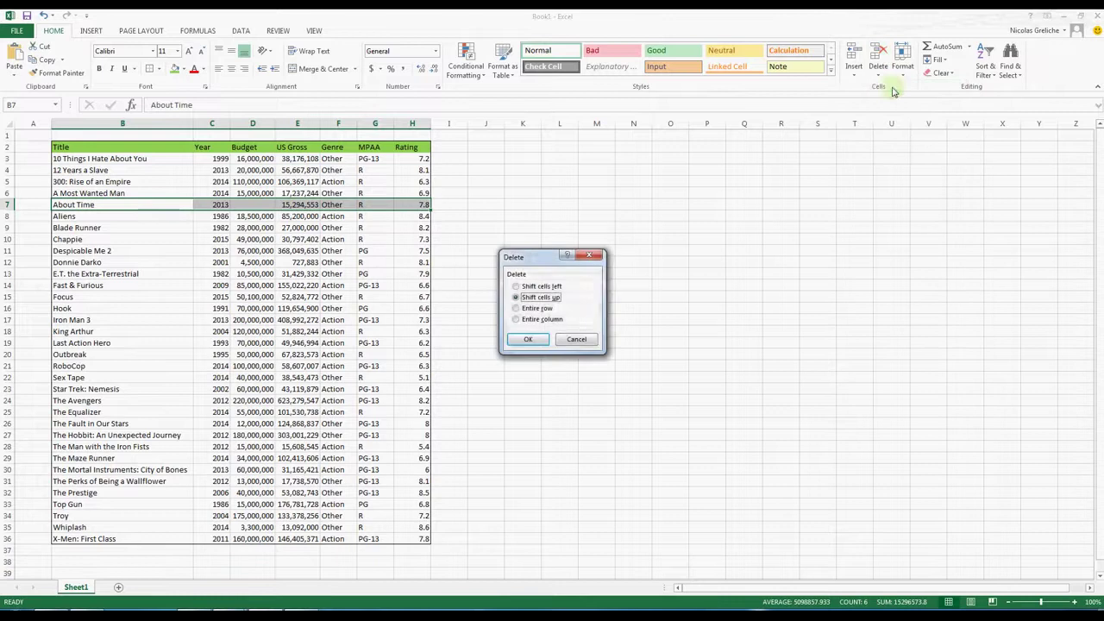
{"action": "left_click", "coordinate": [529, 339]}
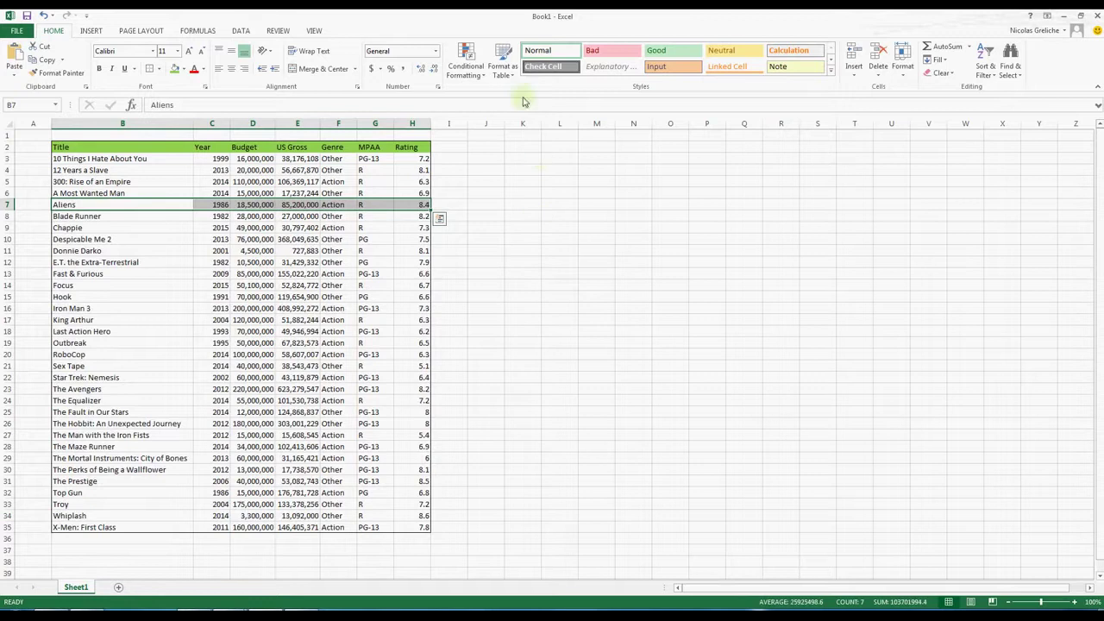
{"action": "left_click", "coordinate": [531, 149]}
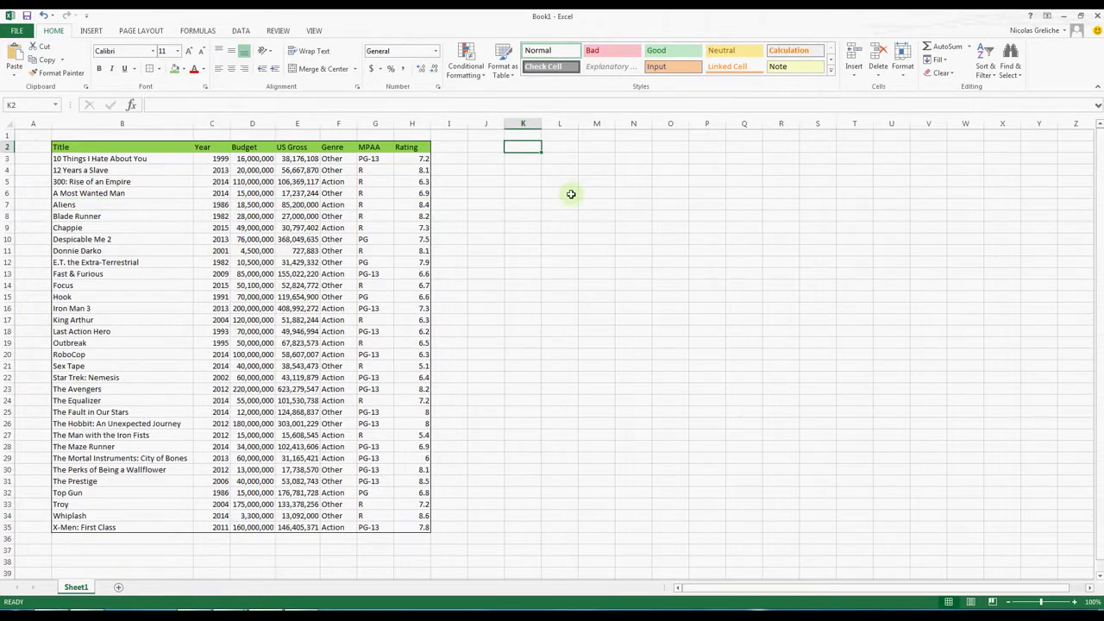
Enter 1 and 2 in A3:A4 and fill the series down to 33.
{"action": "left_click", "coordinate": [38, 159]}
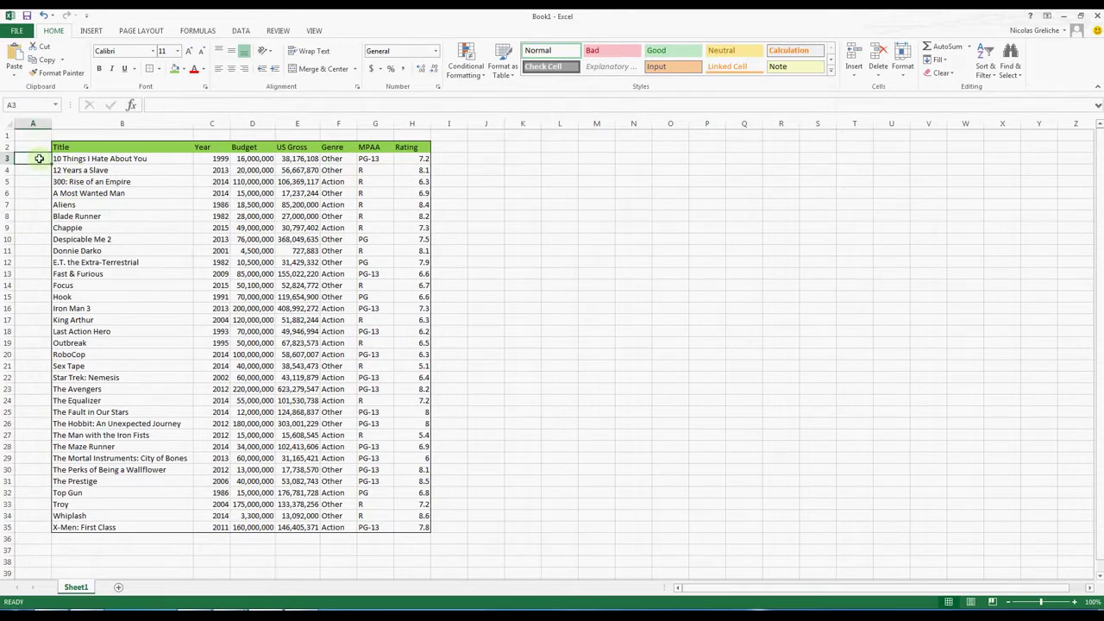
{"action": "type", "text": "1"}
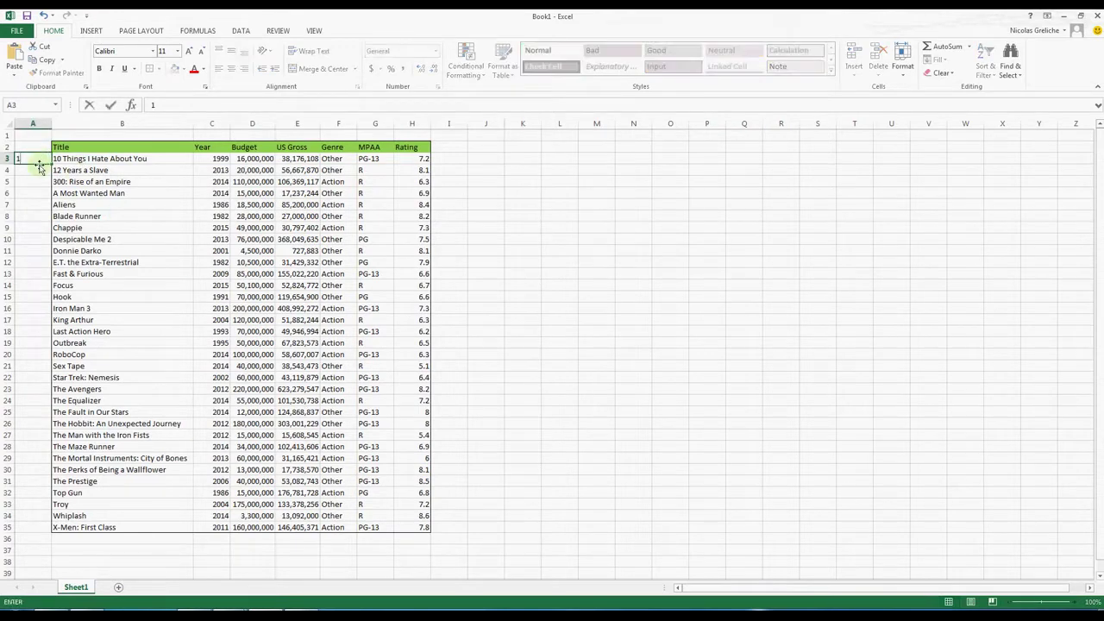
{"action": "key", "text": "Return"}
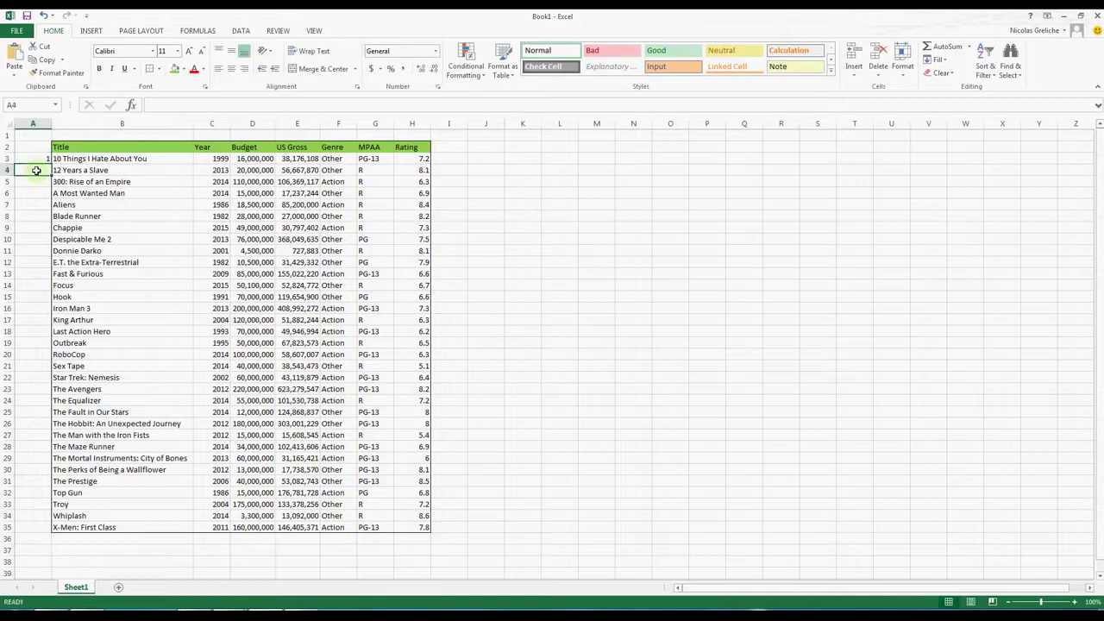
{"action": "left_click", "coordinate": [38, 159]}
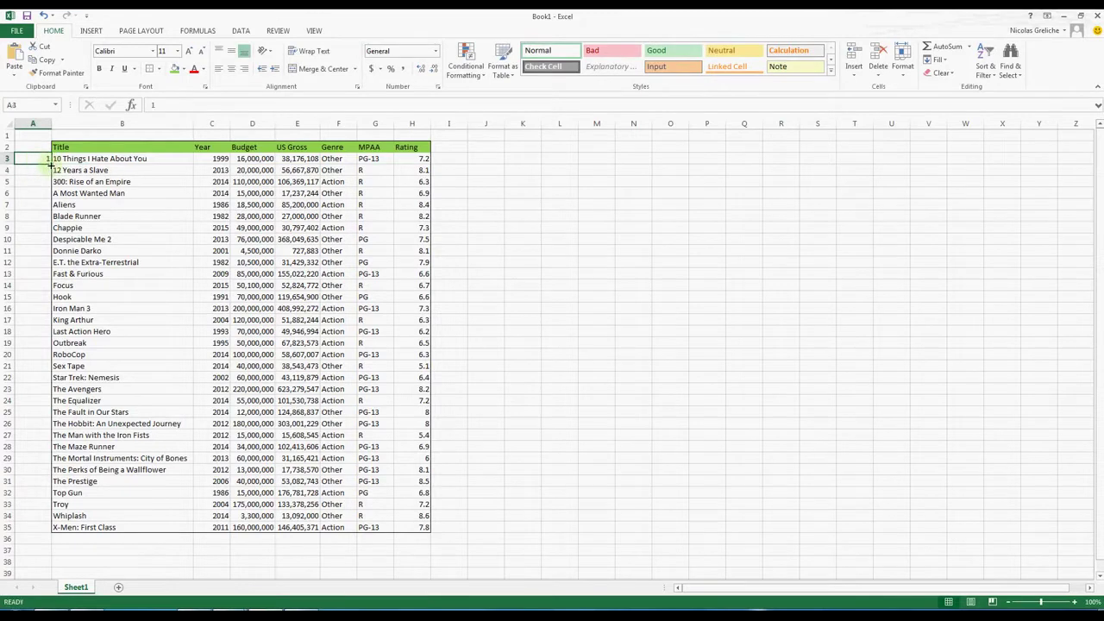
{"action": "left_click_drag", "start_coordinate": [50, 164], "coordinate": [56, 528]}
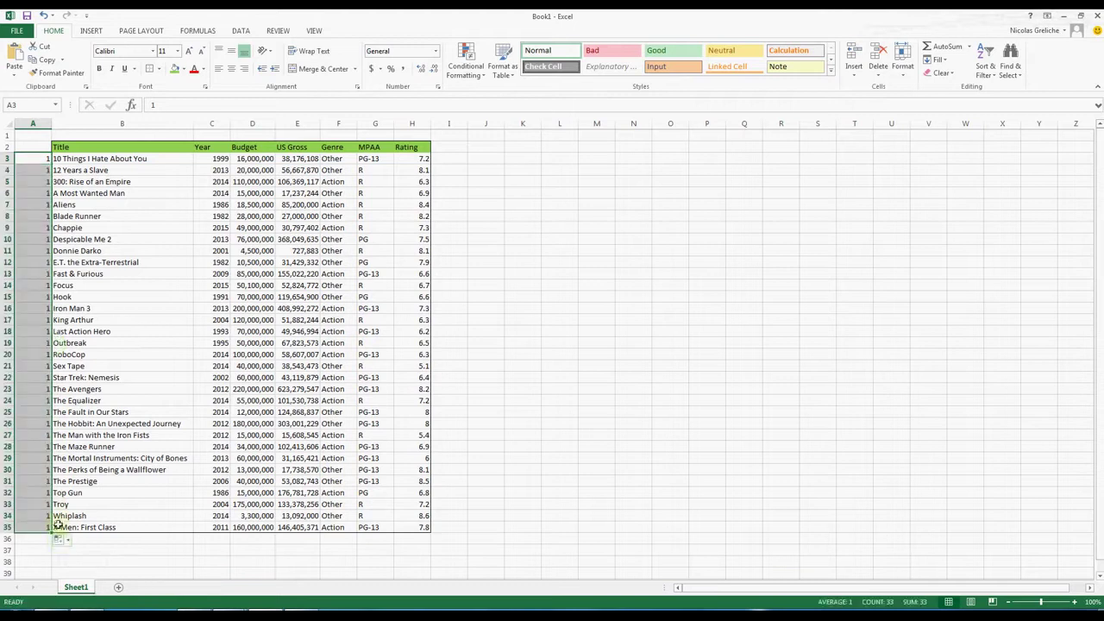
{"action": "left_click", "coordinate": [47, 17]}
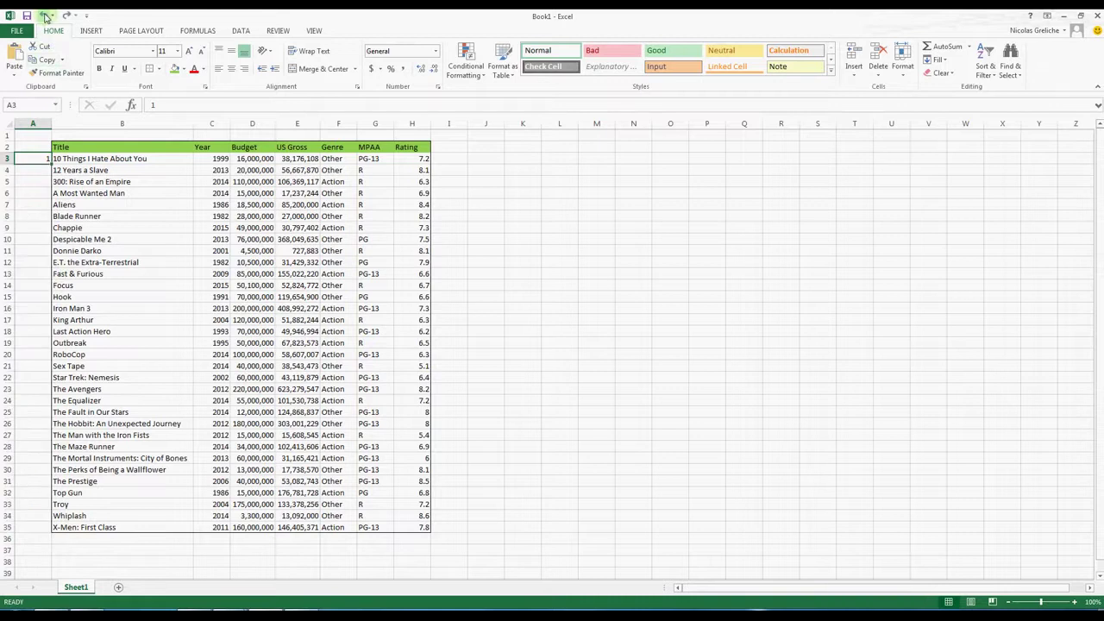
{"action": "left_click", "coordinate": [28, 171]}
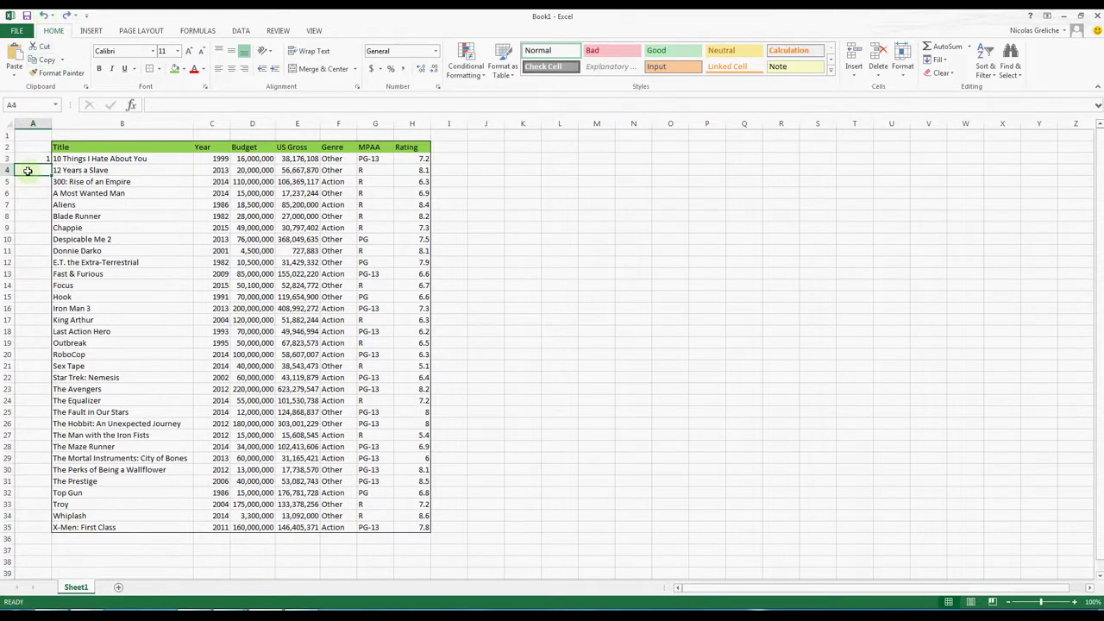
{"action": "type", "text": "2"}
{"action": "key", "text": "Return"}
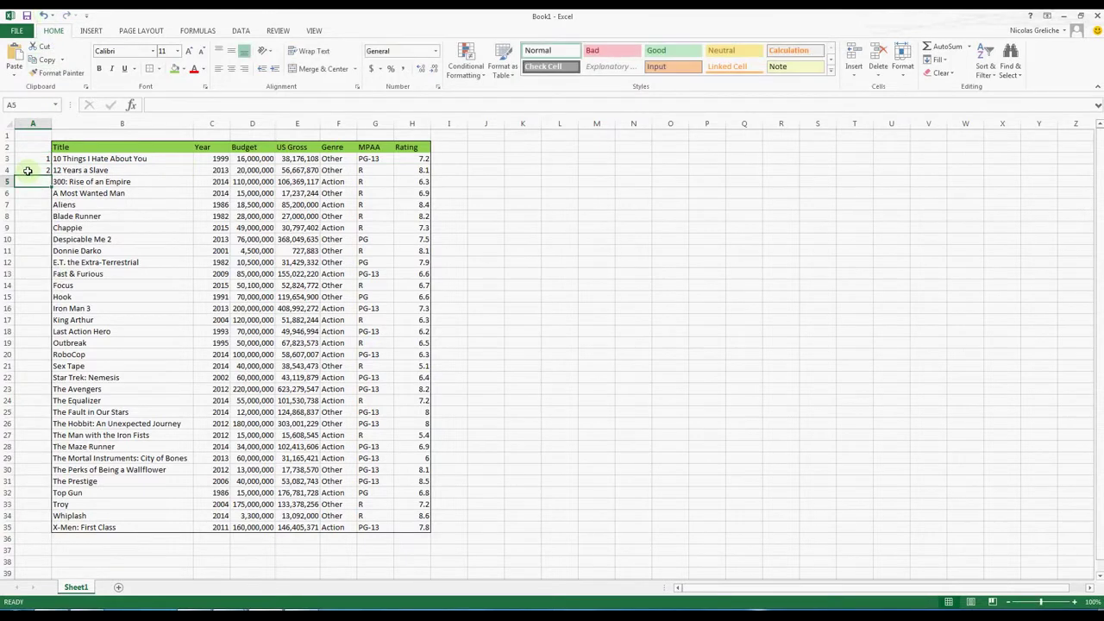
{"action": "left_click_drag", "start_coordinate": [39, 159], "coordinate": [46, 496]}
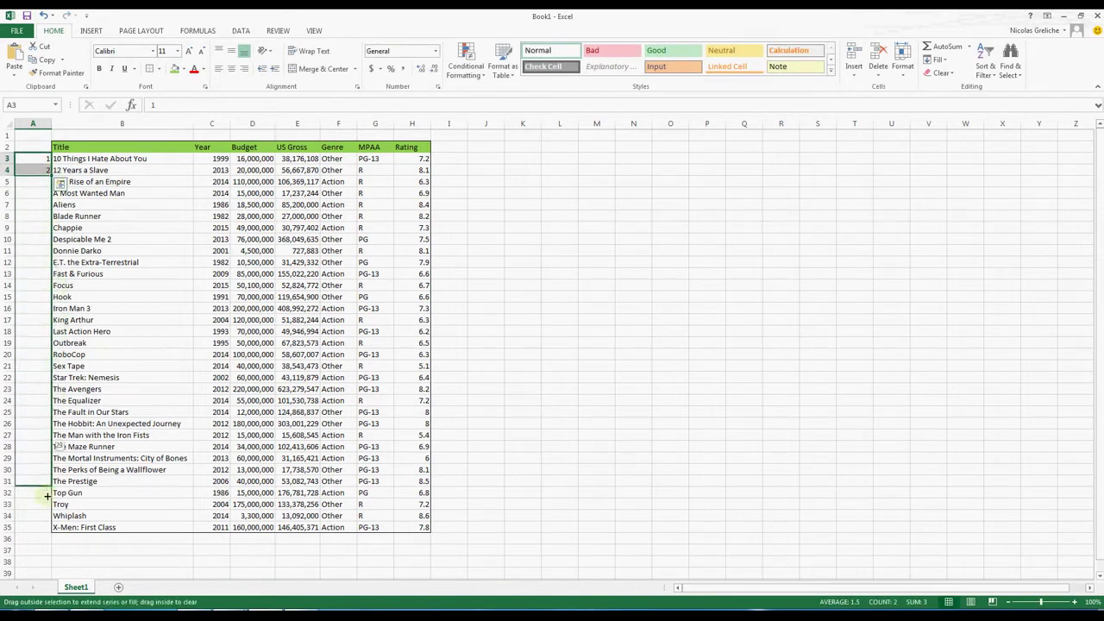
{"action": "left_click_drag", "start_coordinate": [46, 496], "coordinate": [48, 529]}
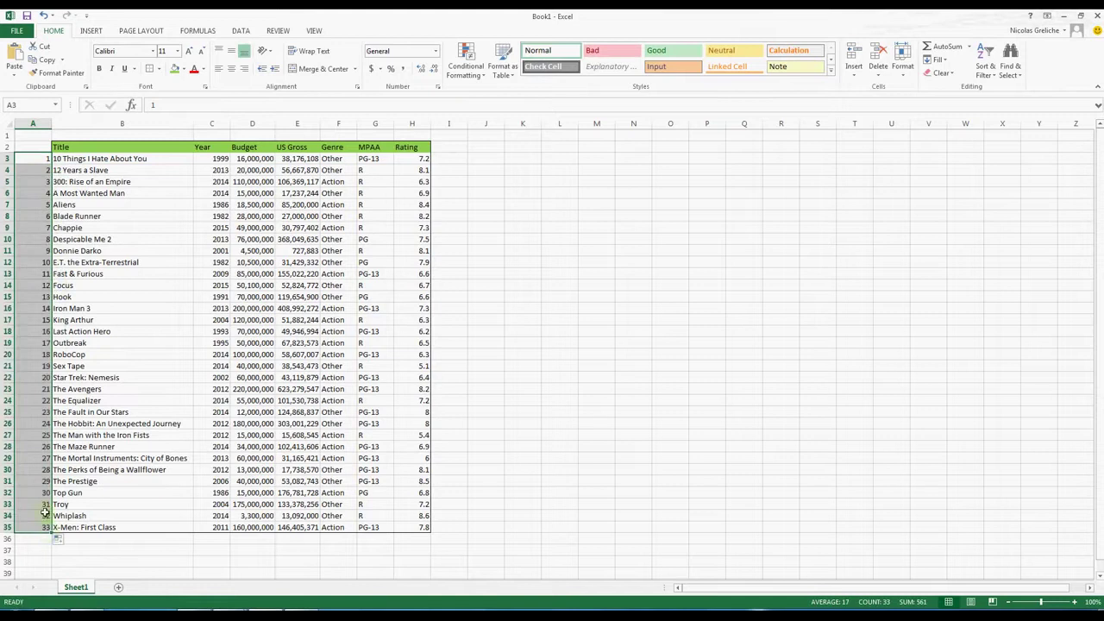
{"action": "left_click", "coordinate": [462, 234]}
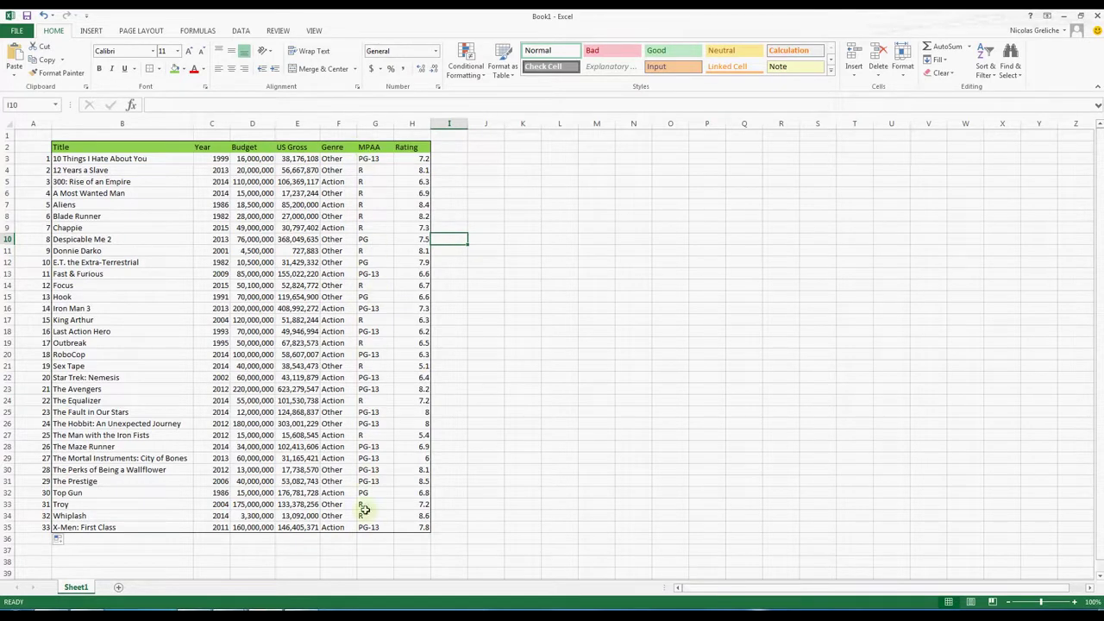
List MPAA with ratings G, PG, PG-13 and R in J2:J6.
{"action": "left_click", "coordinate": [493, 148]}
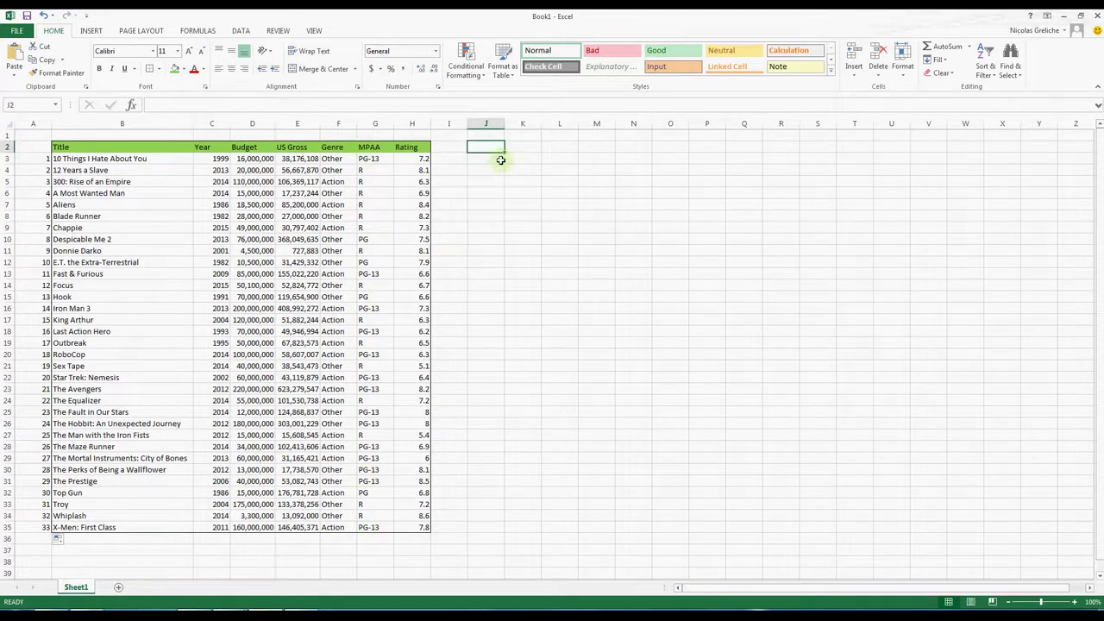
{"action": "type", "text": "MPAA"}
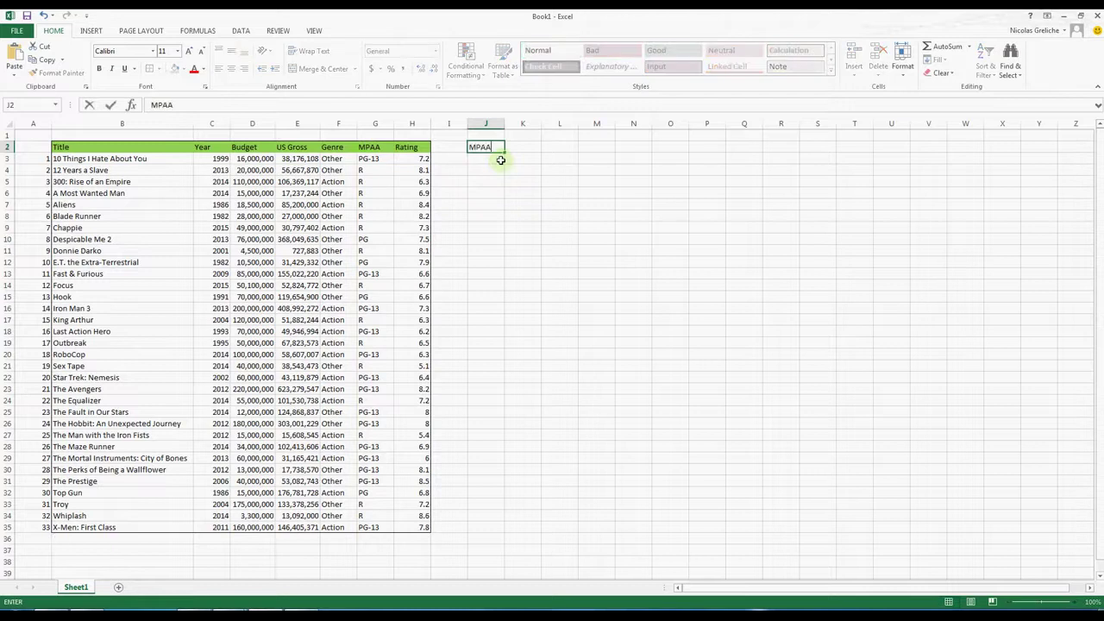
{"action": "key", "text": "Return"}
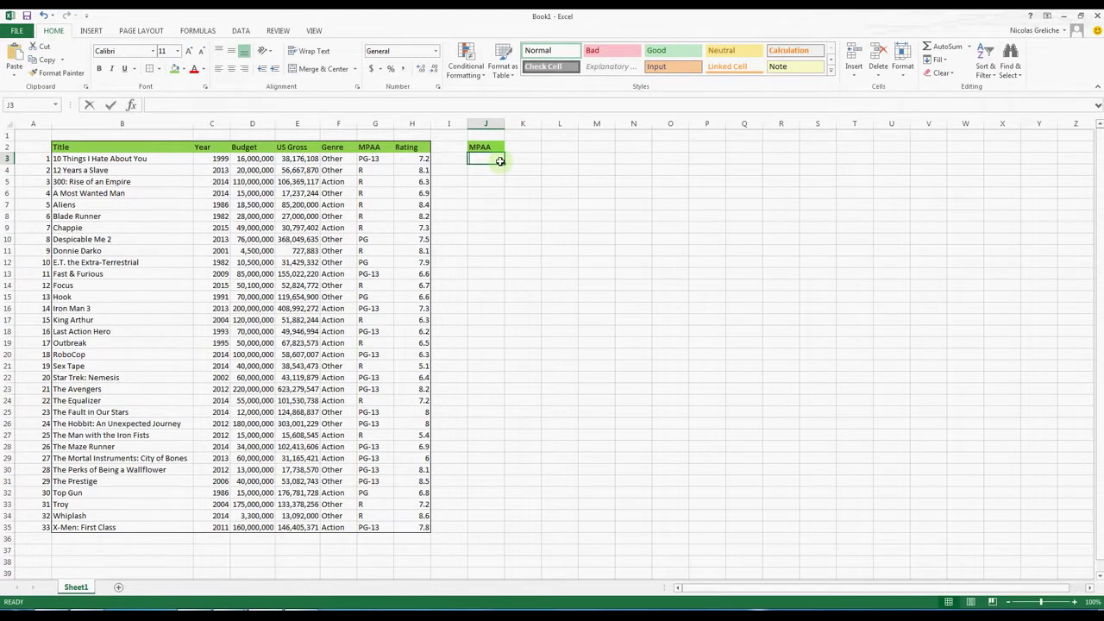
{"action": "type", "text": "G"}
{"action": "key", "text": "Return"}
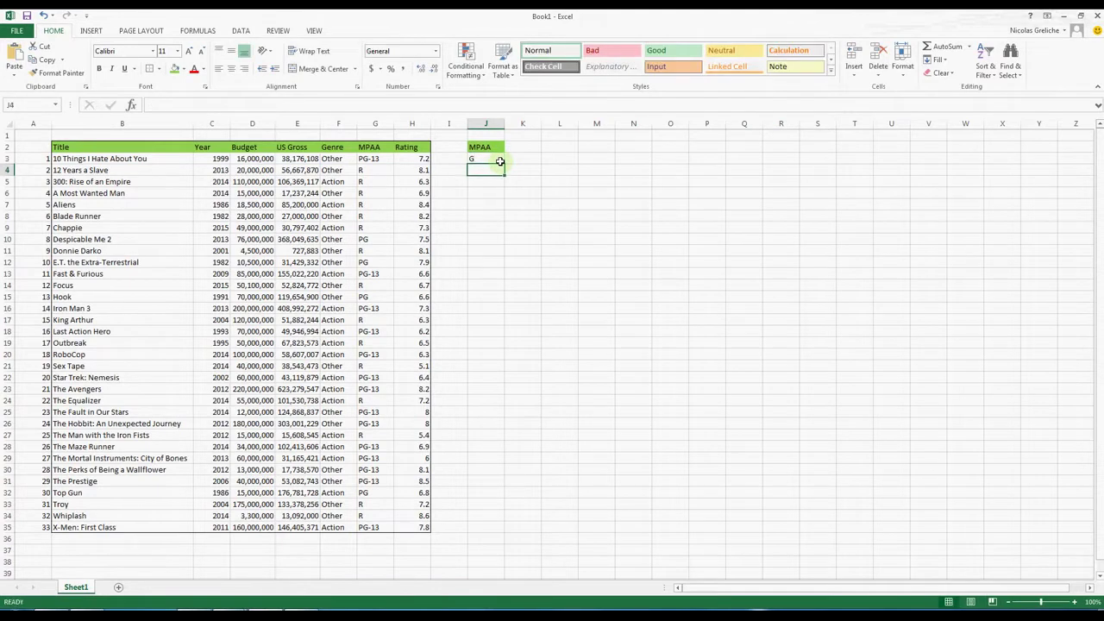
{"action": "type", "text": "PG"}
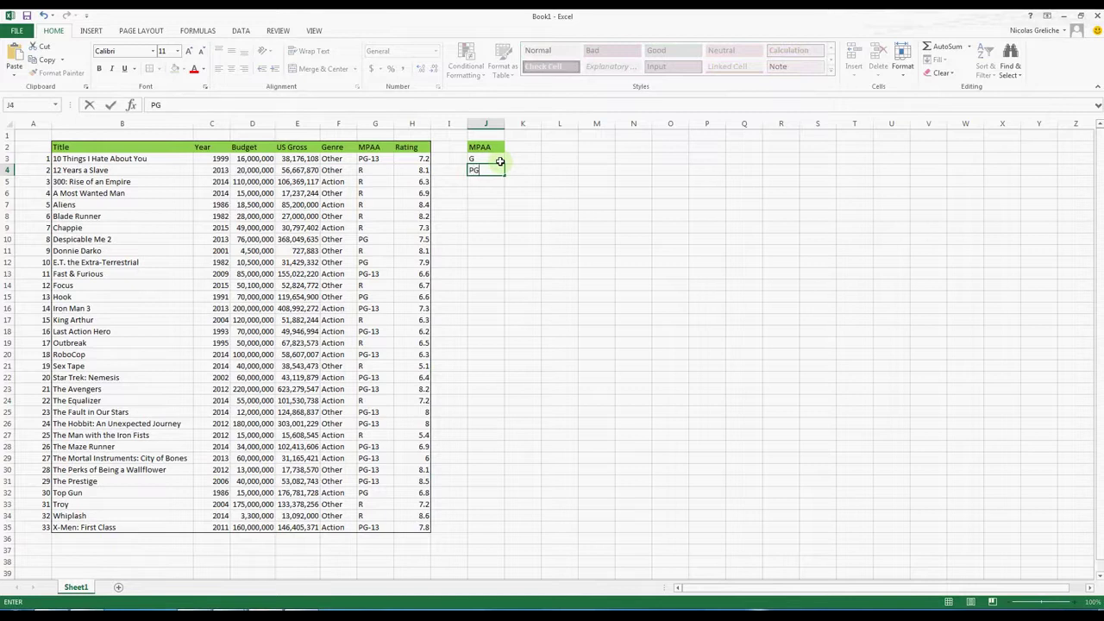
{"action": "key", "text": "Return"}
{"action": "type", "text": "PG-13"}
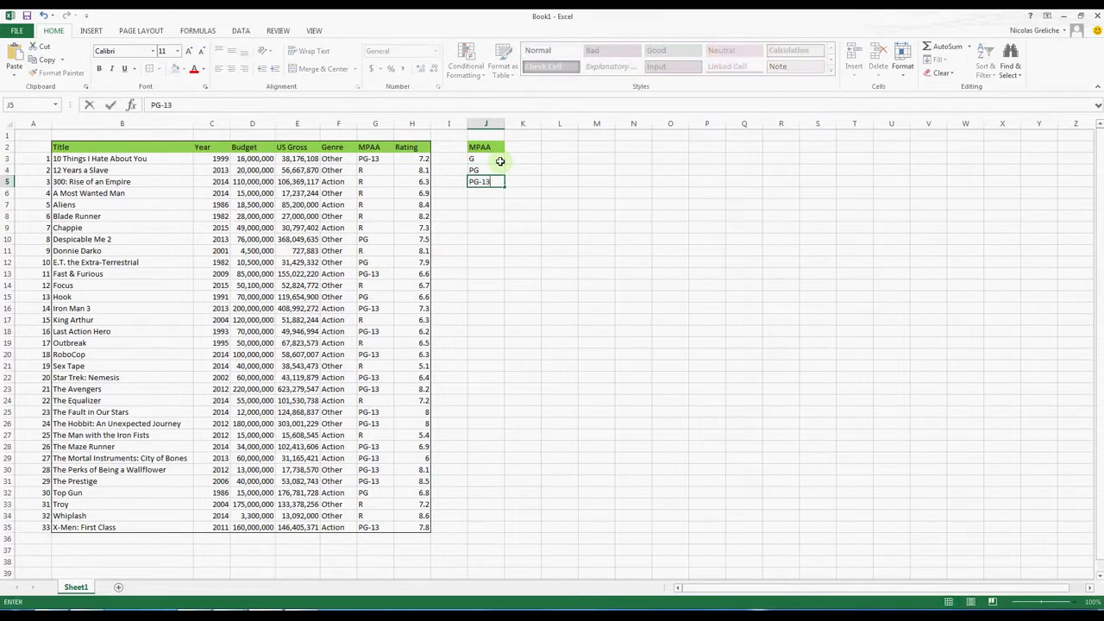
{"action": "key", "text": "Return"}
{"action": "type", "text": "R"}
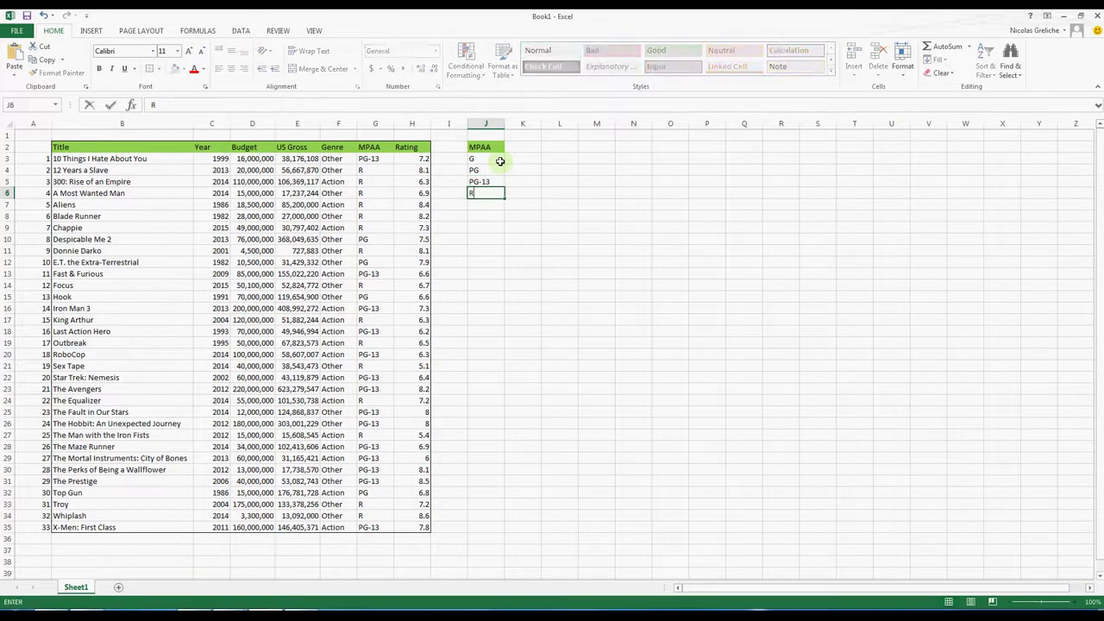
{"action": "key", "text": "Return"}
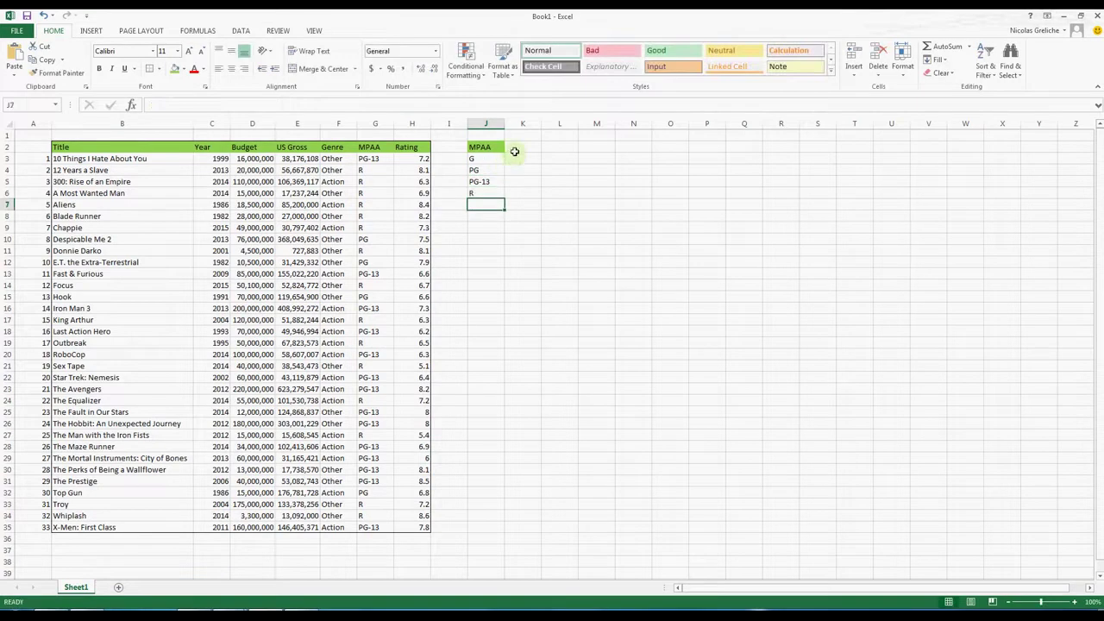
Add a Frequencies header in K2 and autofit column K.
{"action": "left_click", "coordinate": [514, 152]}
{"action": "type", "text": "Frequencies"}
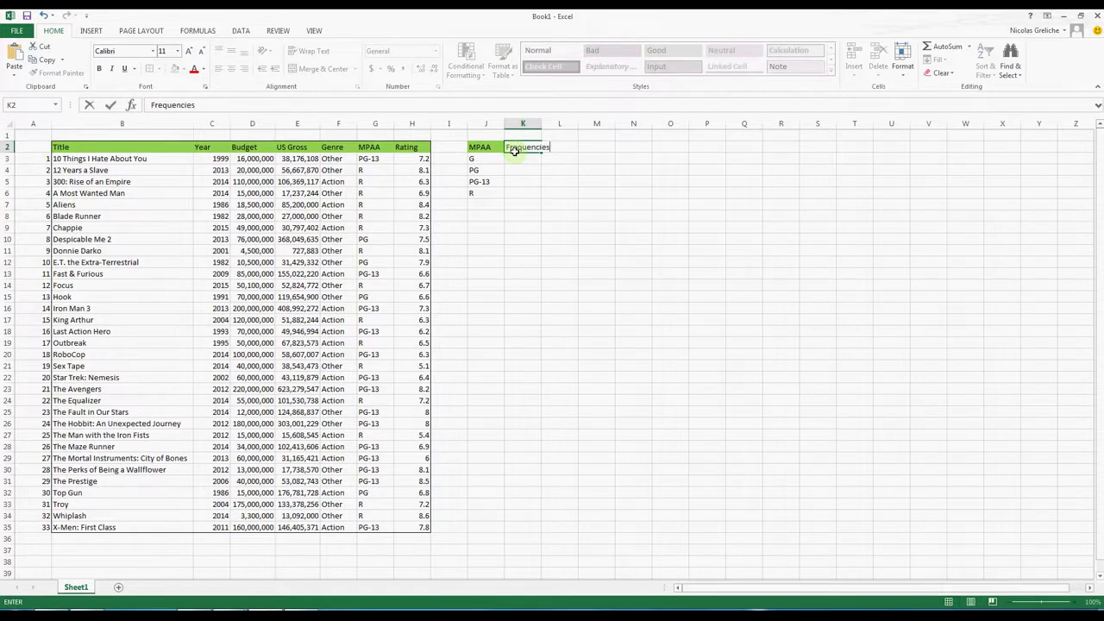
{"action": "key", "text": "Return"}
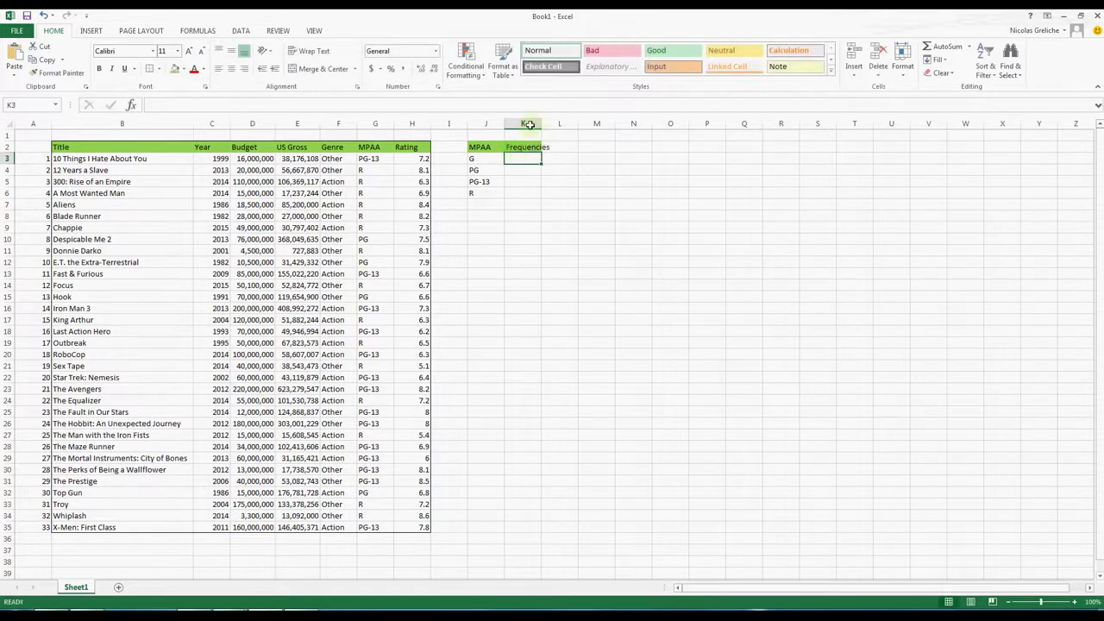
{"action": "double_click", "coordinate": [541, 123]}
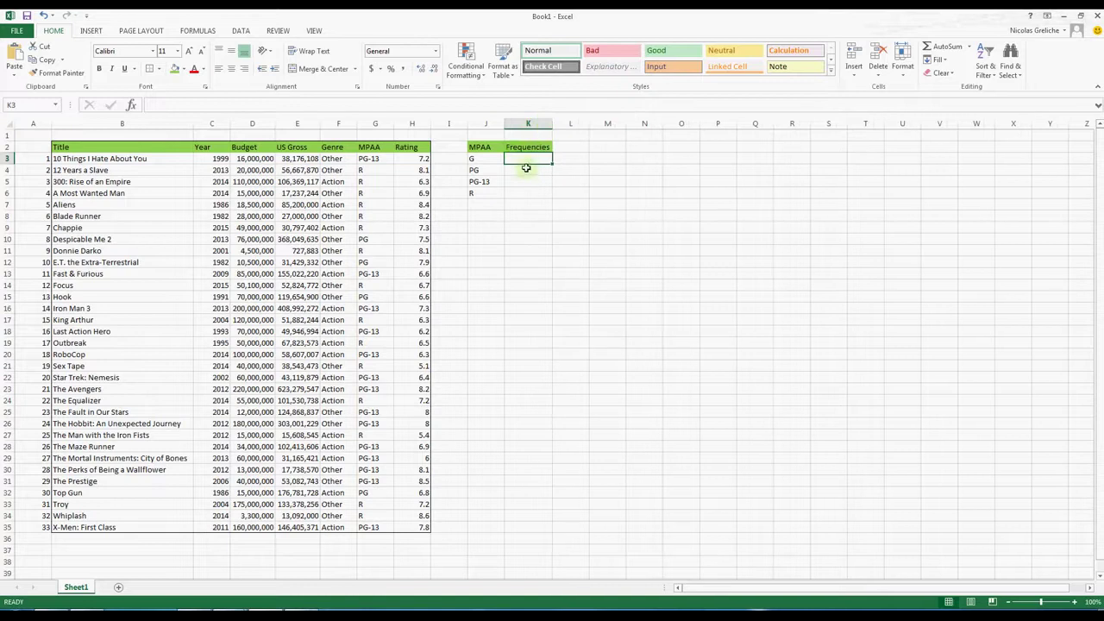
Find COUNTIF in the Insert Function search for cell K3.
{"action": "left_click", "coordinate": [132, 106]}
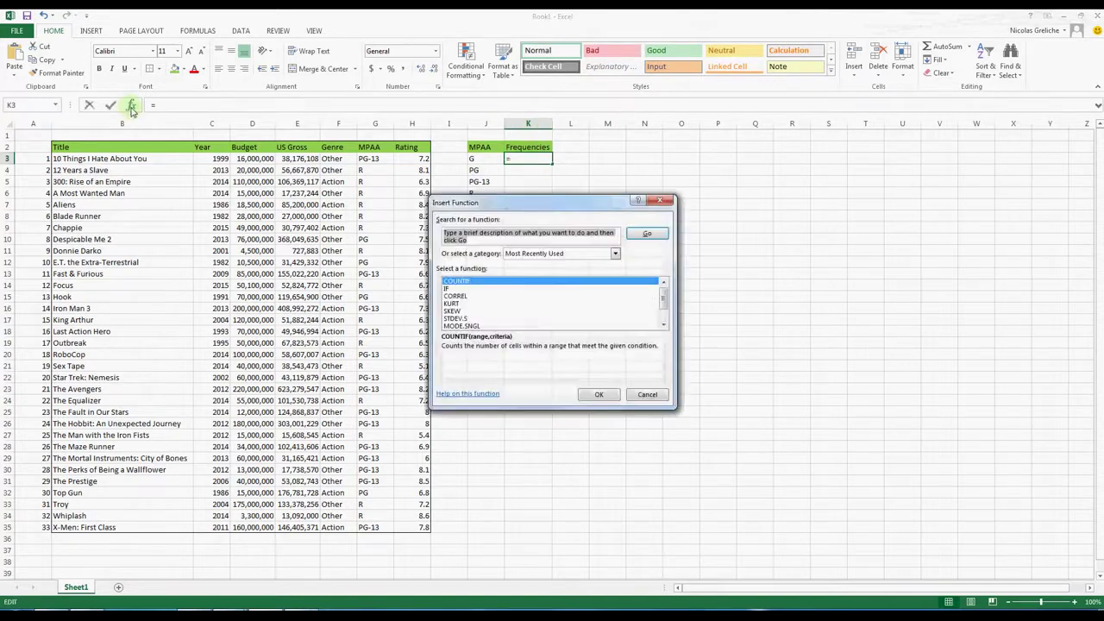
{"action": "type", "text": "count"}
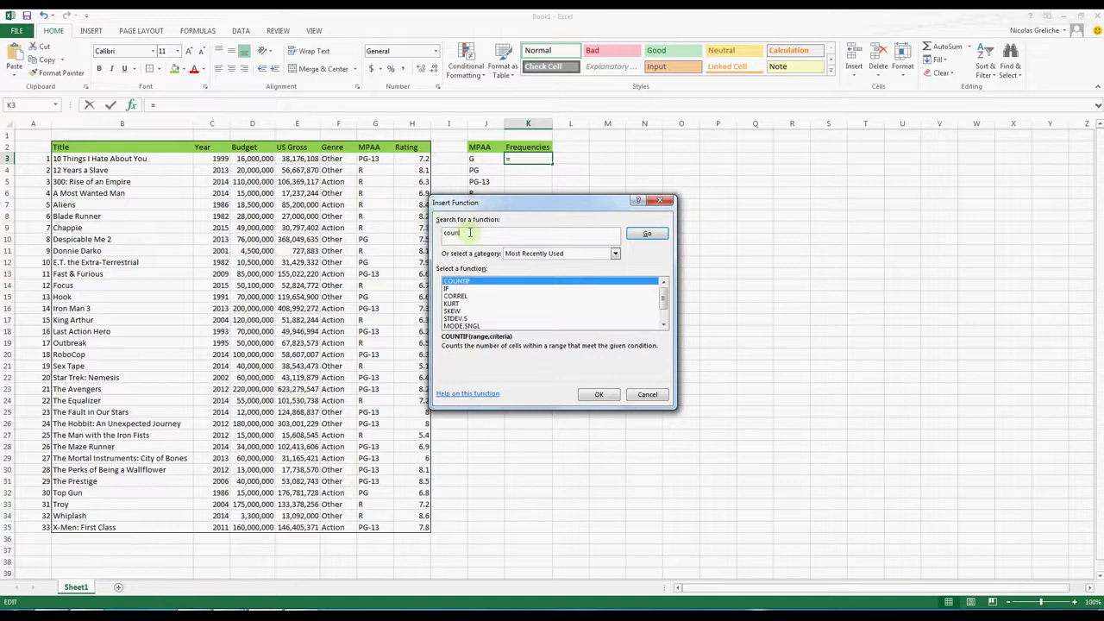
{"action": "key", "text": "Return"}
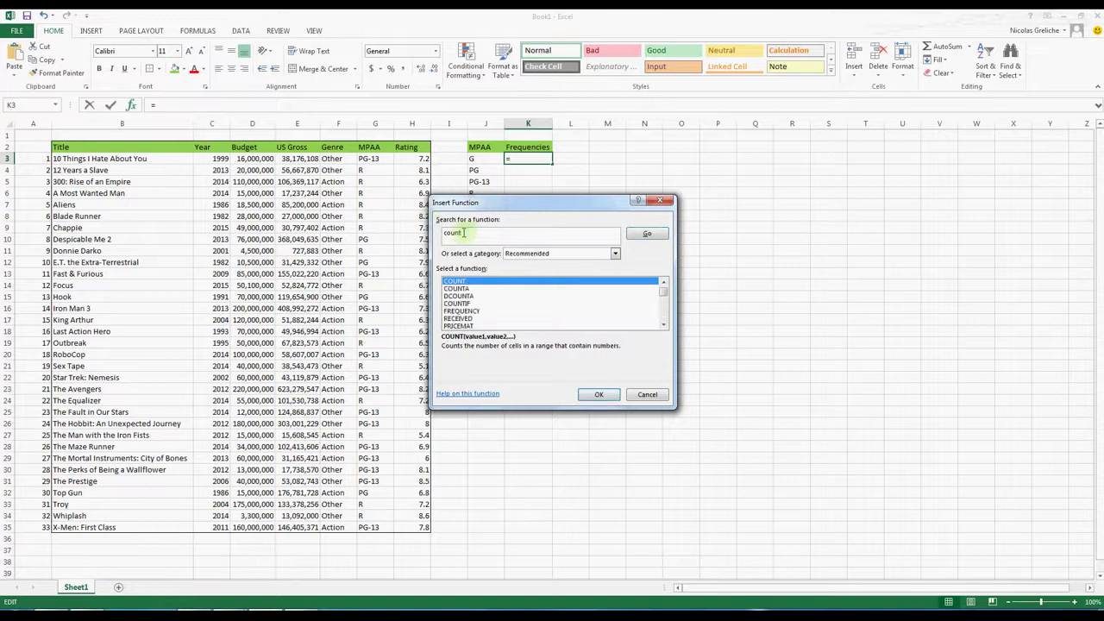
{"action": "left_click", "coordinate": [458, 303]}
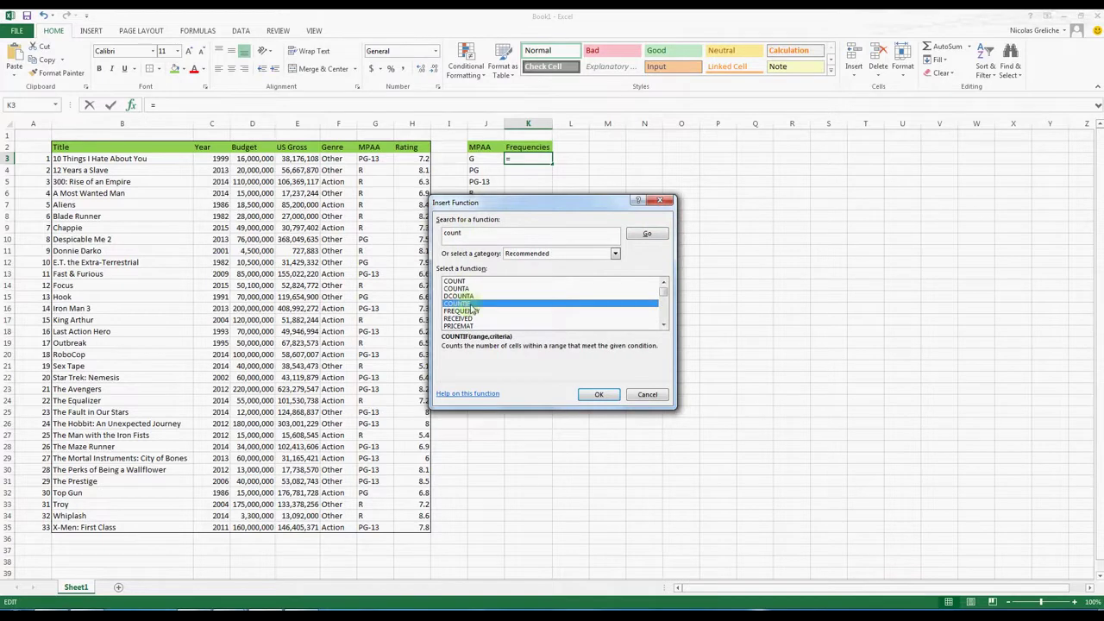
{"action": "left_click", "coordinate": [597, 396]}
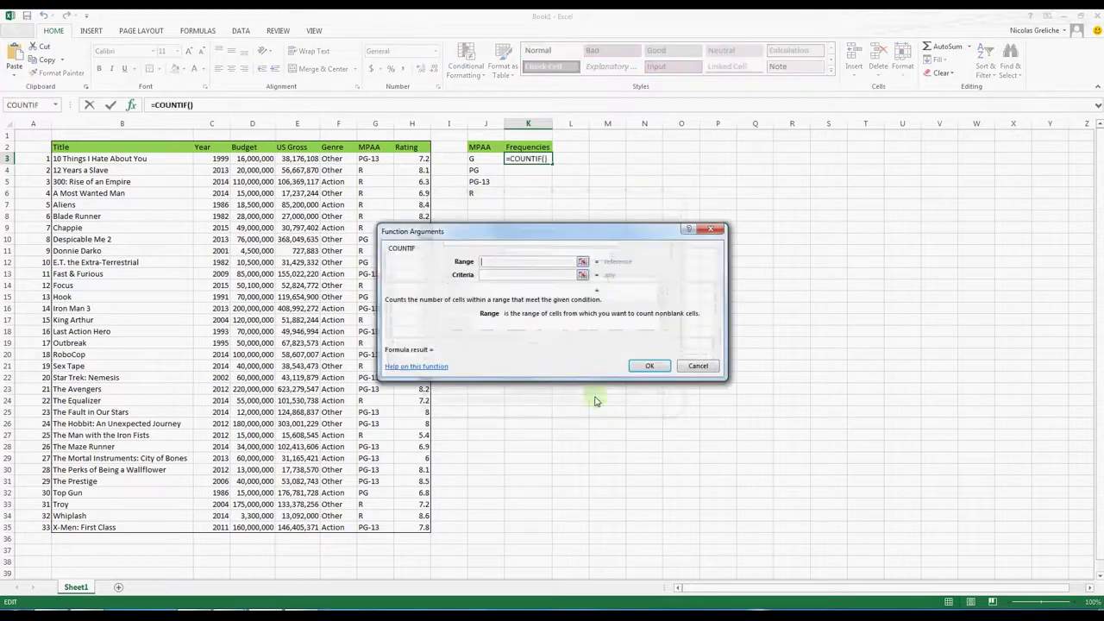
Set COUNTIF range G3:G35 and criteria J3, so K3 shows 0.
{"action": "left_click", "coordinate": [583, 262]}
{"action": "left_click_drag", "start_coordinate": [375, 158], "coordinate": [375, 527]}
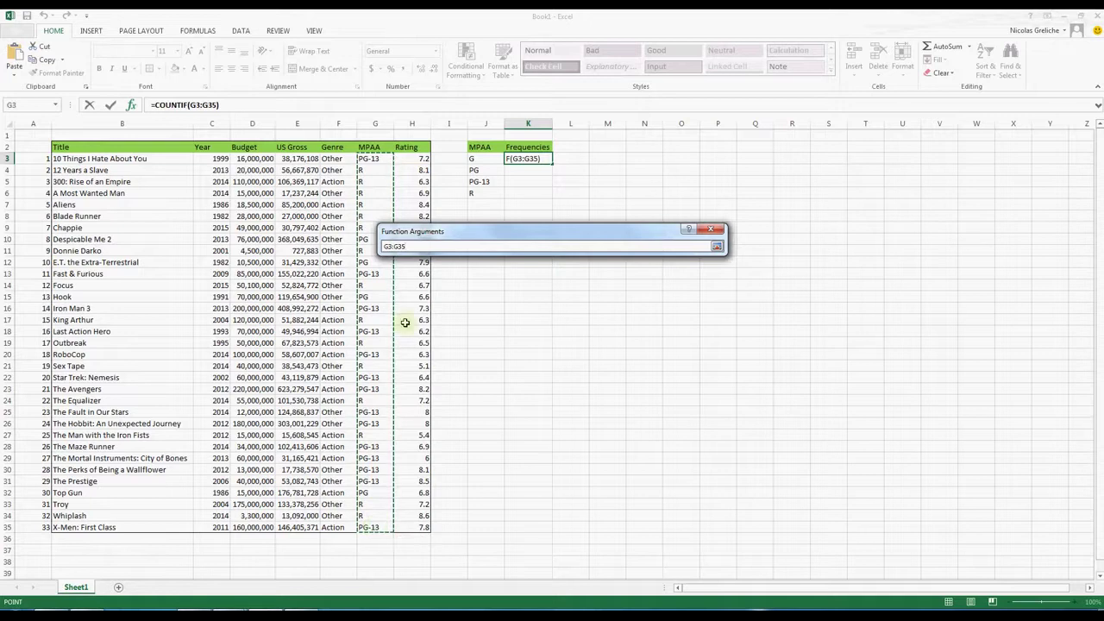
{"action": "left_click", "coordinate": [716, 246]}
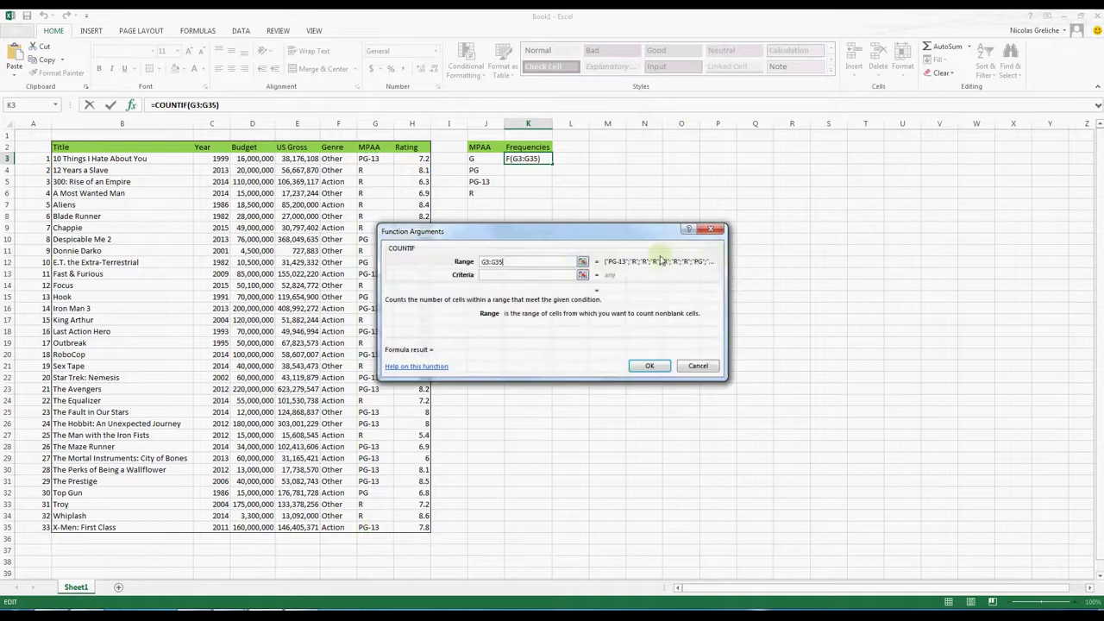
{"action": "left_click", "coordinate": [582, 276]}
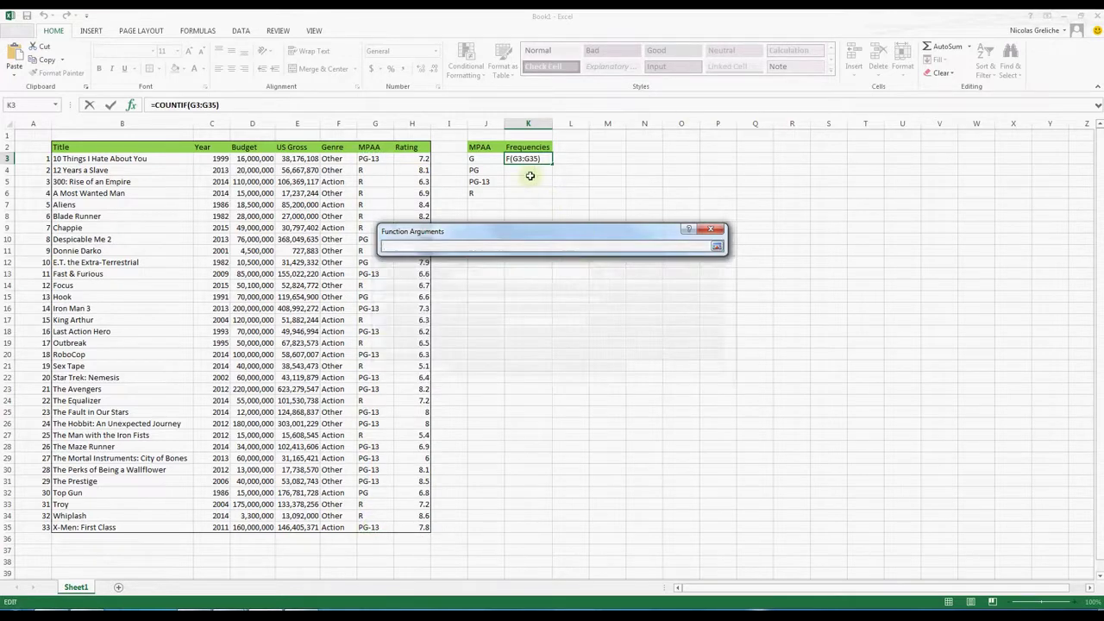
{"action": "left_click", "coordinate": [483, 161]}
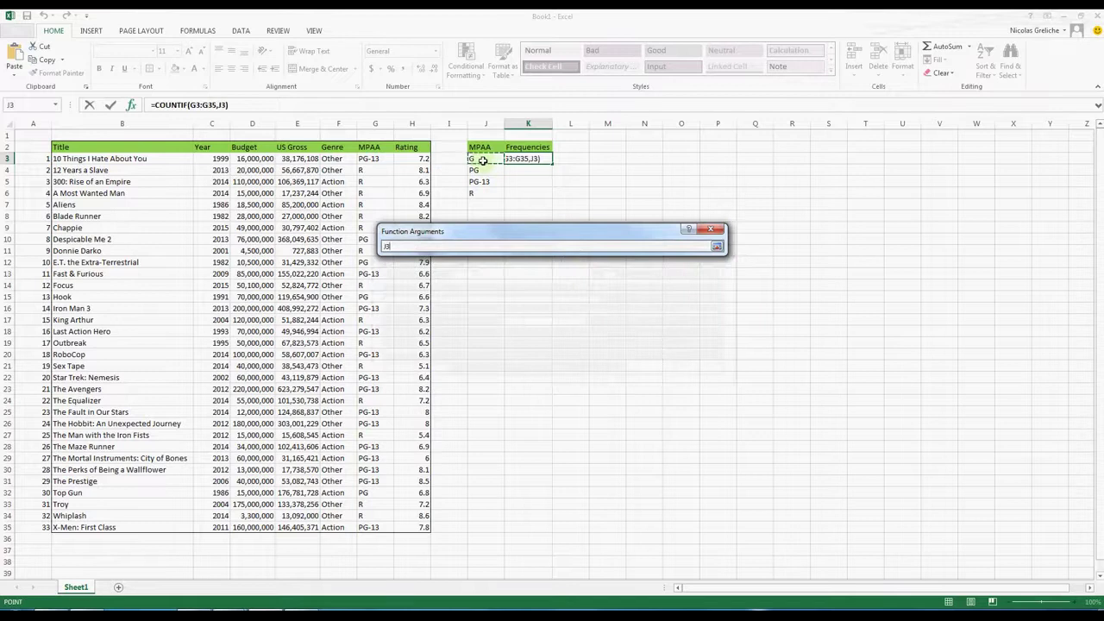
{"action": "left_click", "coordinate": [715, 246]}
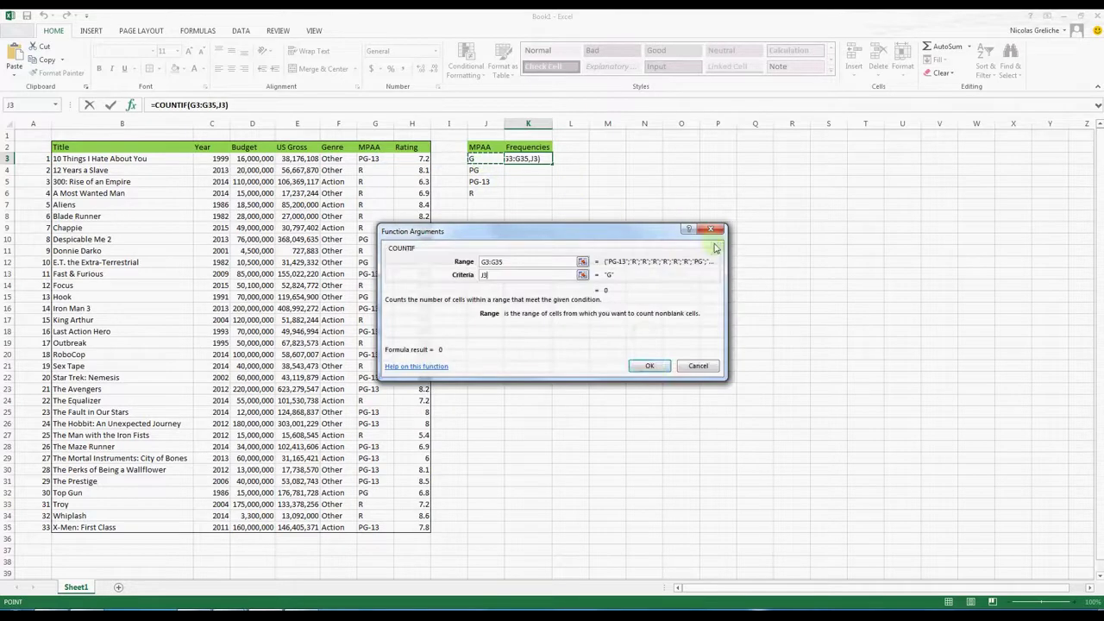
{"action": "left_click", "coordinate": [649, 365]}
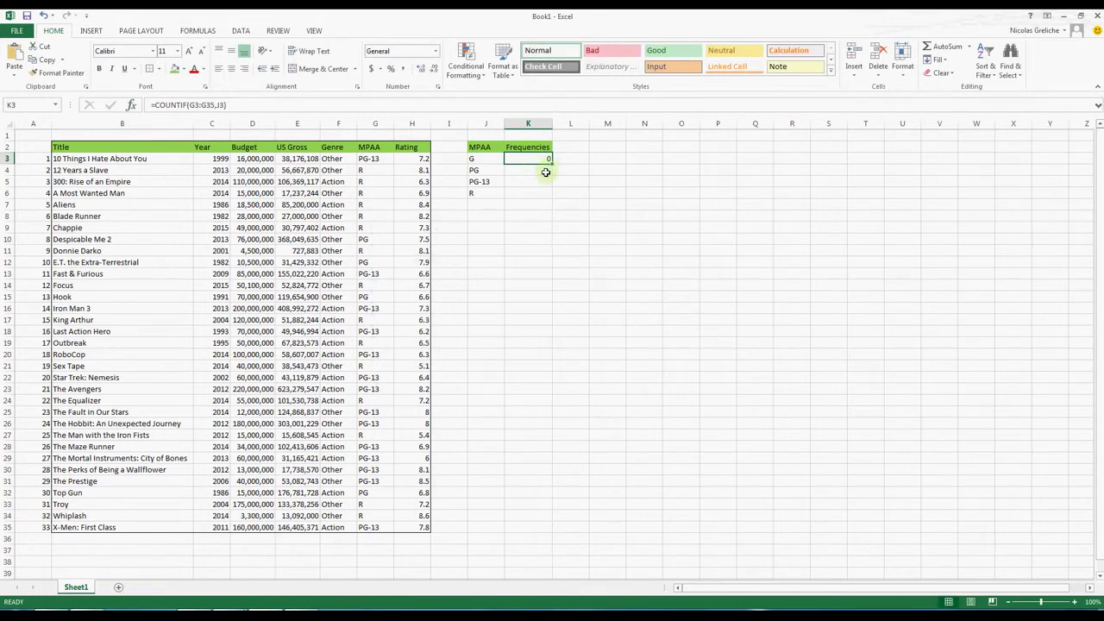
{"action": "left_click", "coordinate": [218, 105]}
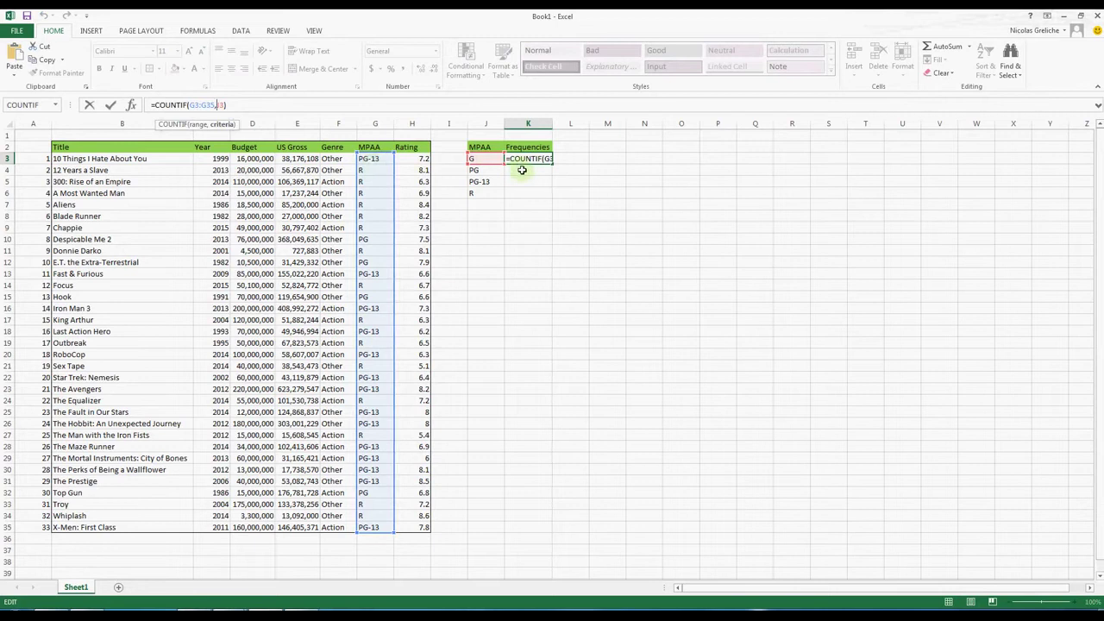
{"action": "key", "text": "Return"}
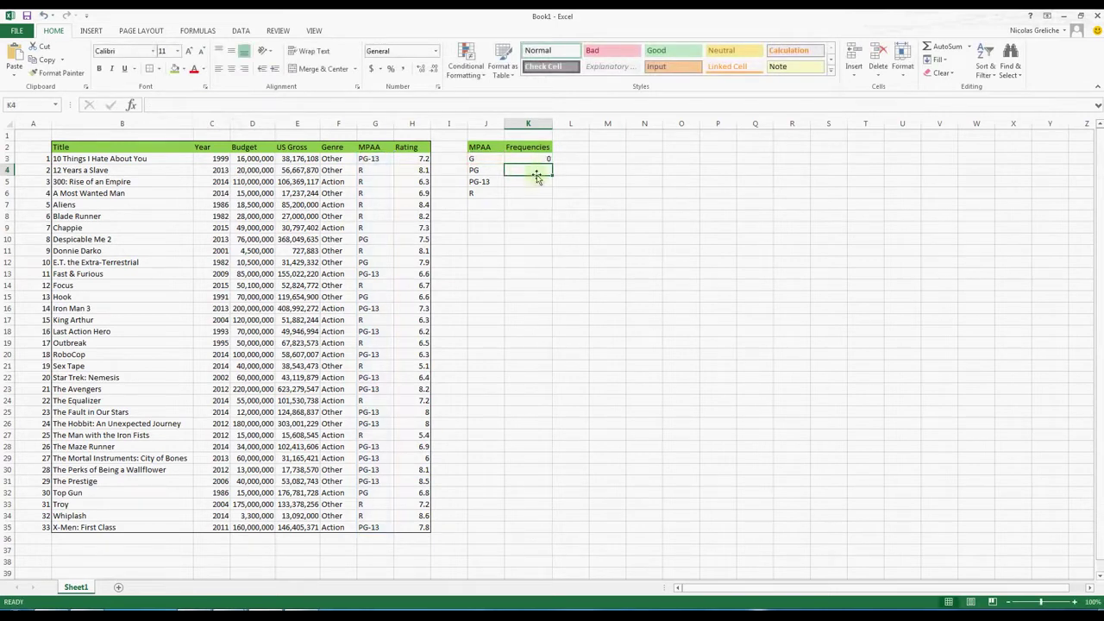
Enter =COUNTIF(G3:G35,J4) in K4 to count the PG-rated movies, returning 4.
{"action": "left_click", "coordinate": [132, 105]}
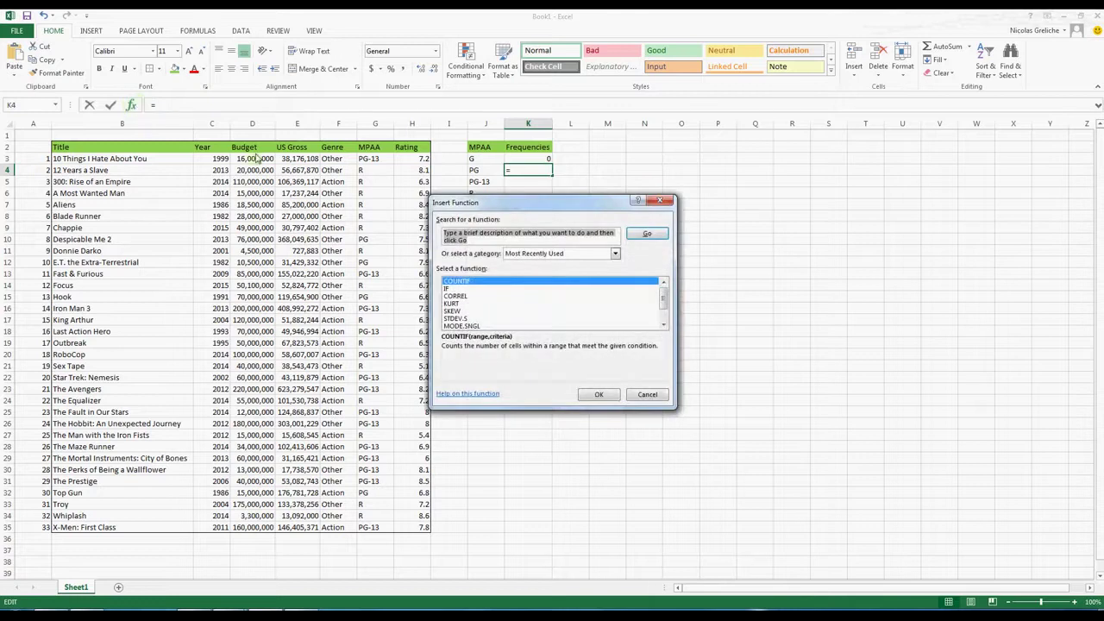
{"action": "left_click", "coordinate": [605, 395]}
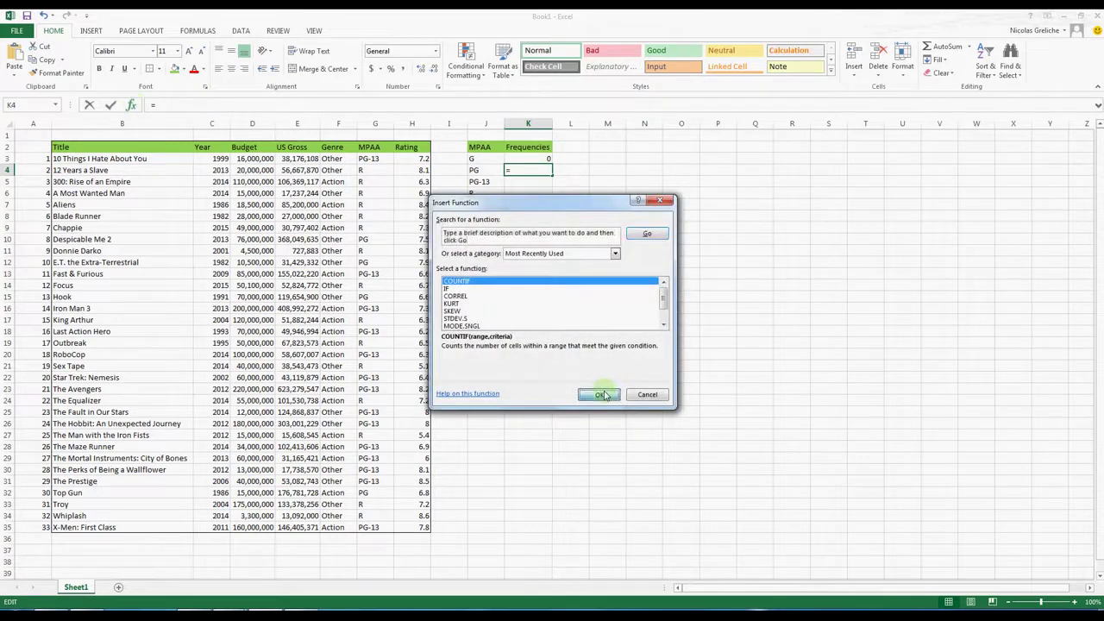
{"action": "left_click", "coordinate": [583, 263]}
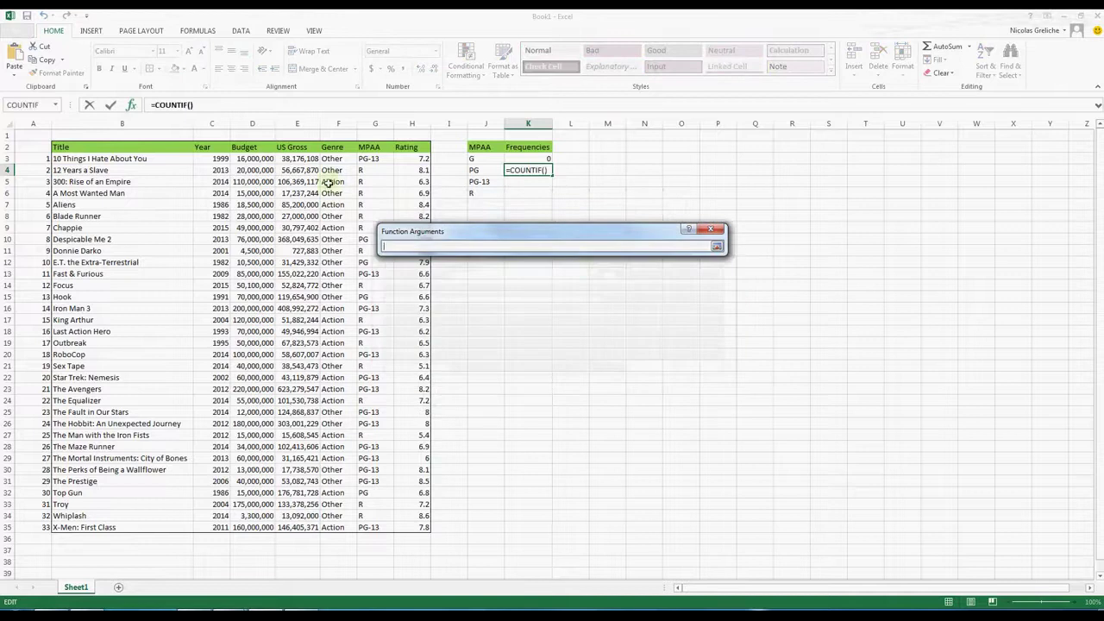
{"action": "left_click_drag", "start_coordinate": [371, 158], "coordinate": [389, 525]}
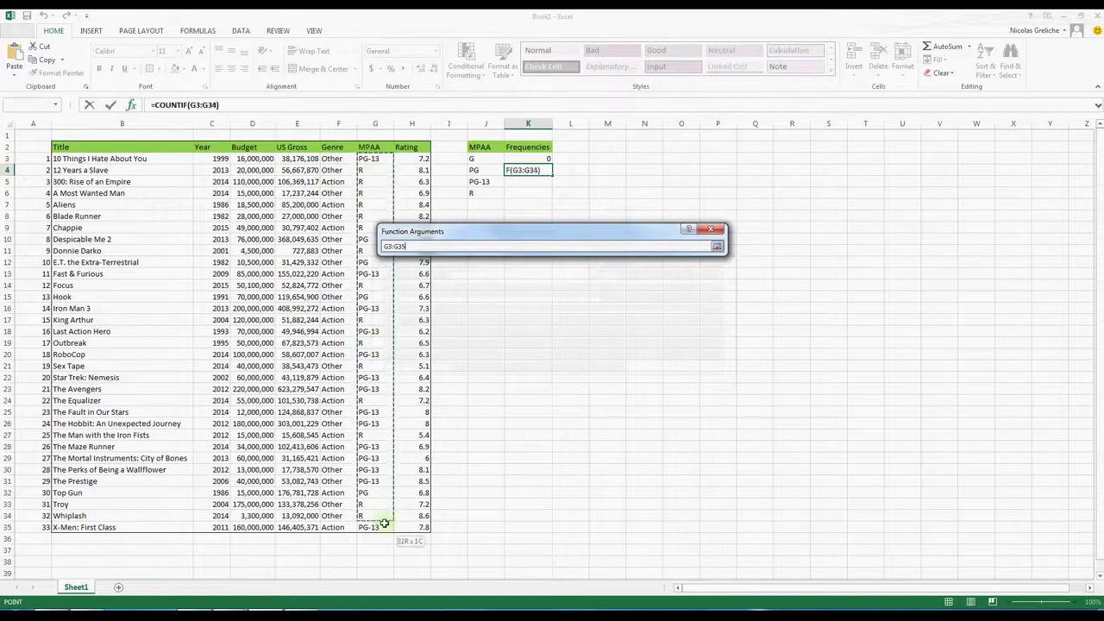
{"action": "left_click", "coordinate": [717, 249]}
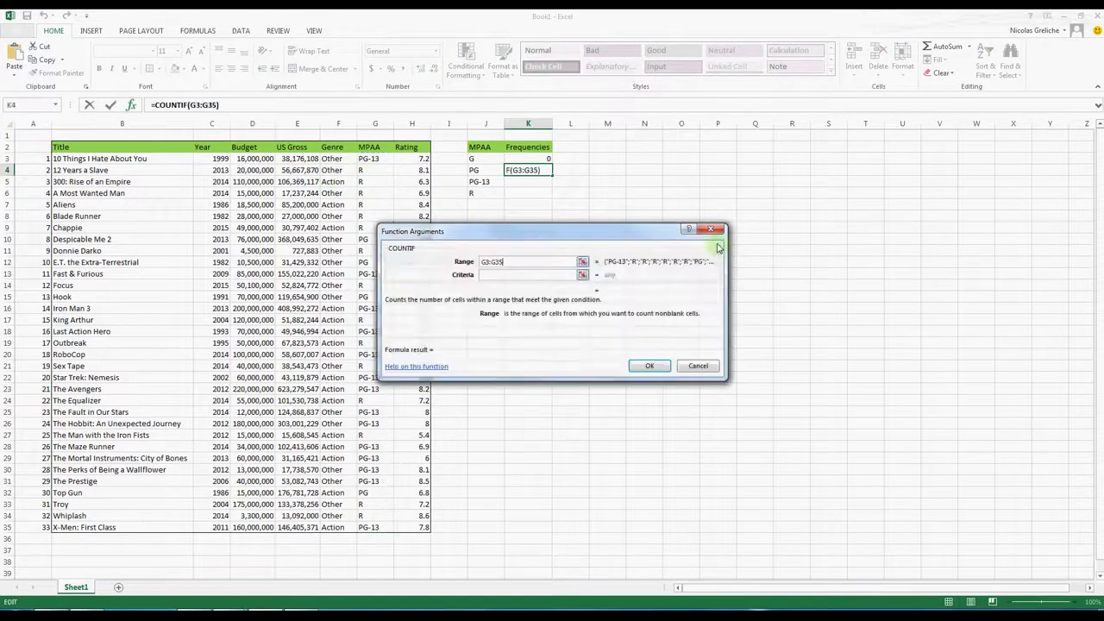
{"action": "left_click", "coordinate": [580, 278]}
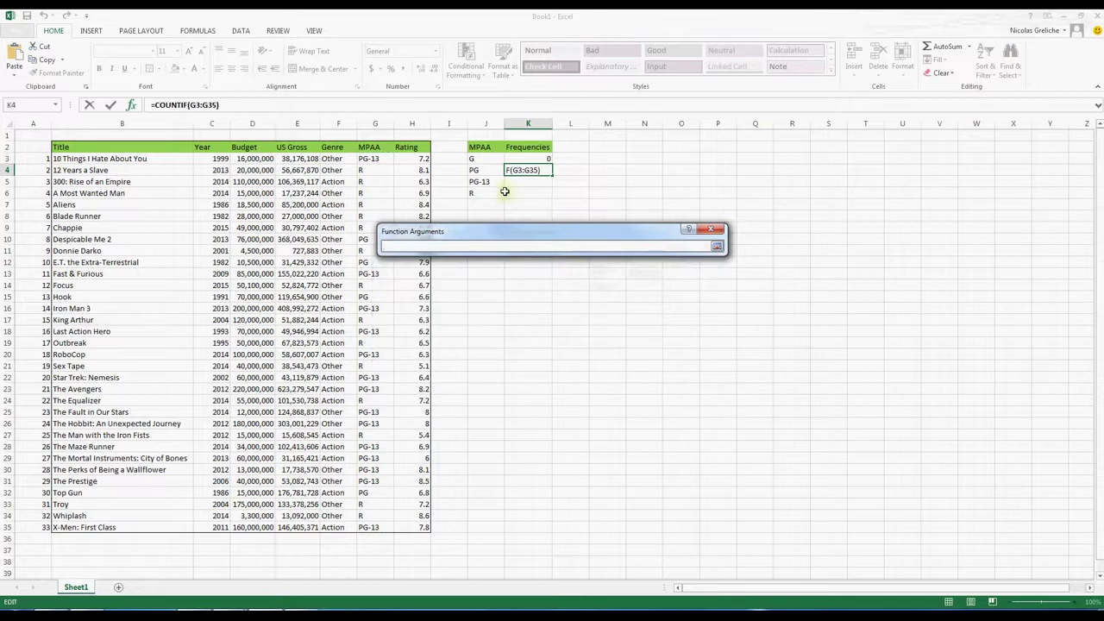
{"action": "left_click", "coordinate": [481, 170]}
{"action": "left_click", "coordinate": [716, 247]}
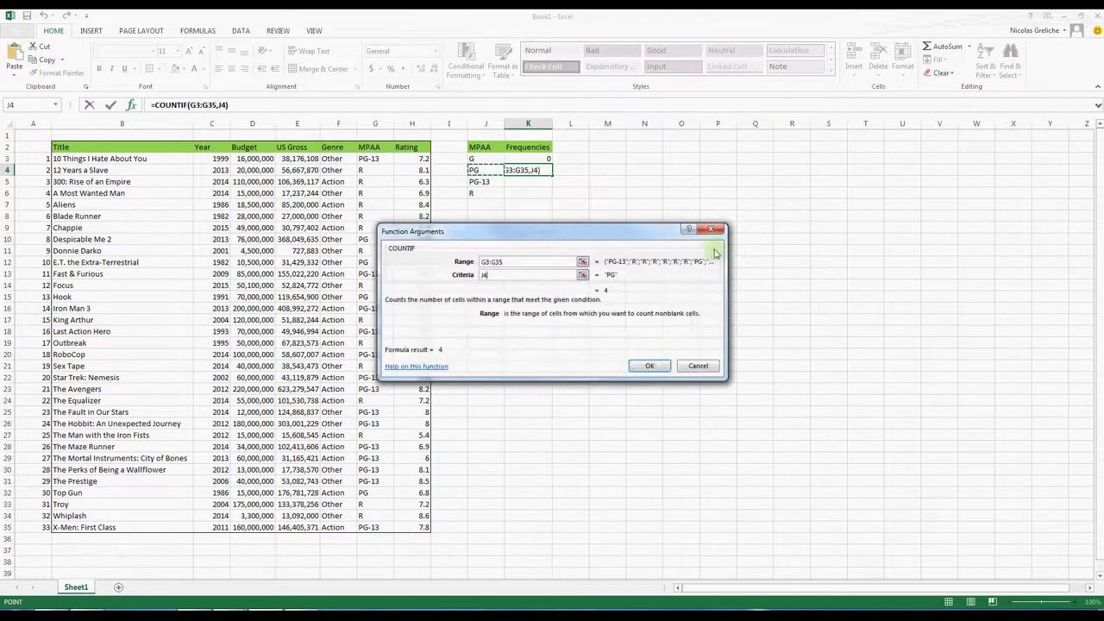
{"action": "left_click", "coordinate": [654, 366]}
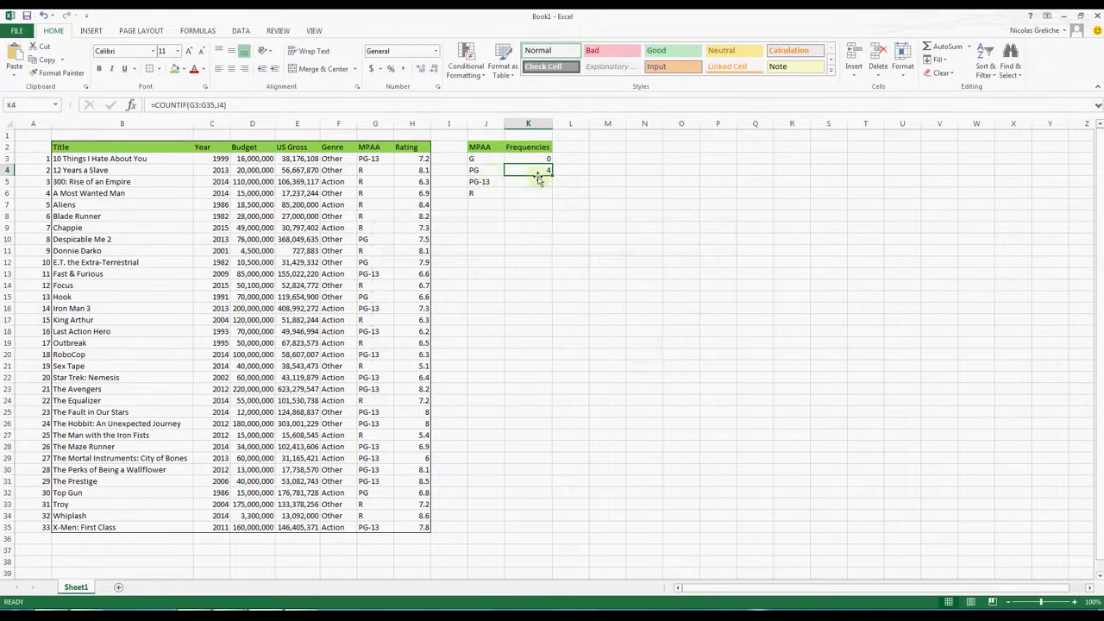
Commit the PG count formula in K4 and fill it down to K6.
{"action": "left_click", "coordinate": [197, 104]}
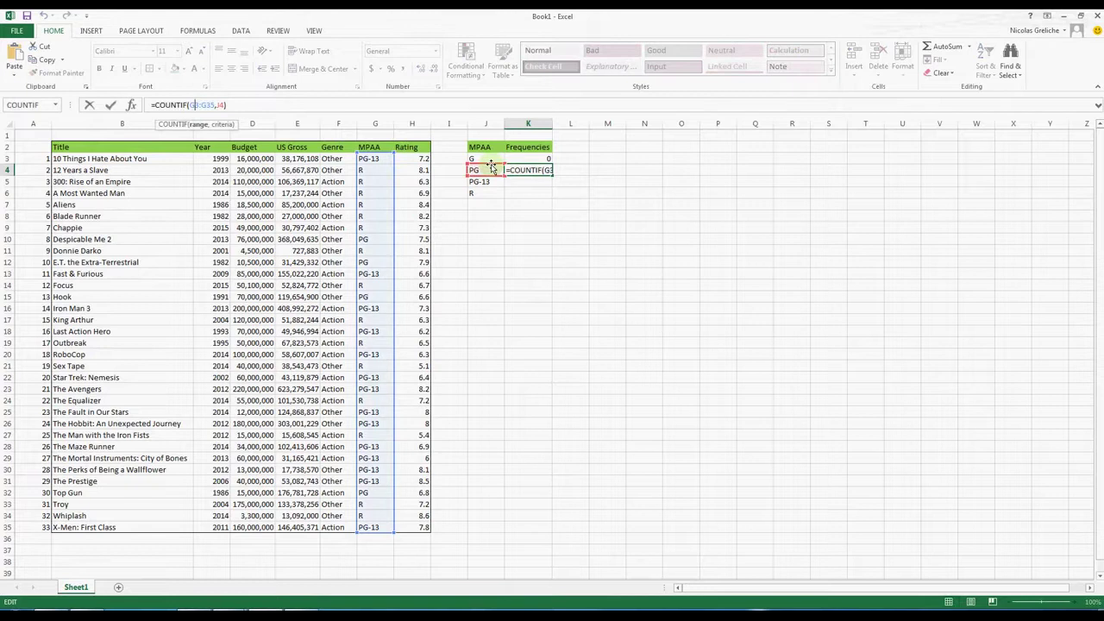
{"action": "key", "text": "Return"}
{"action": "left_click", "coordinate": [536, 170]}
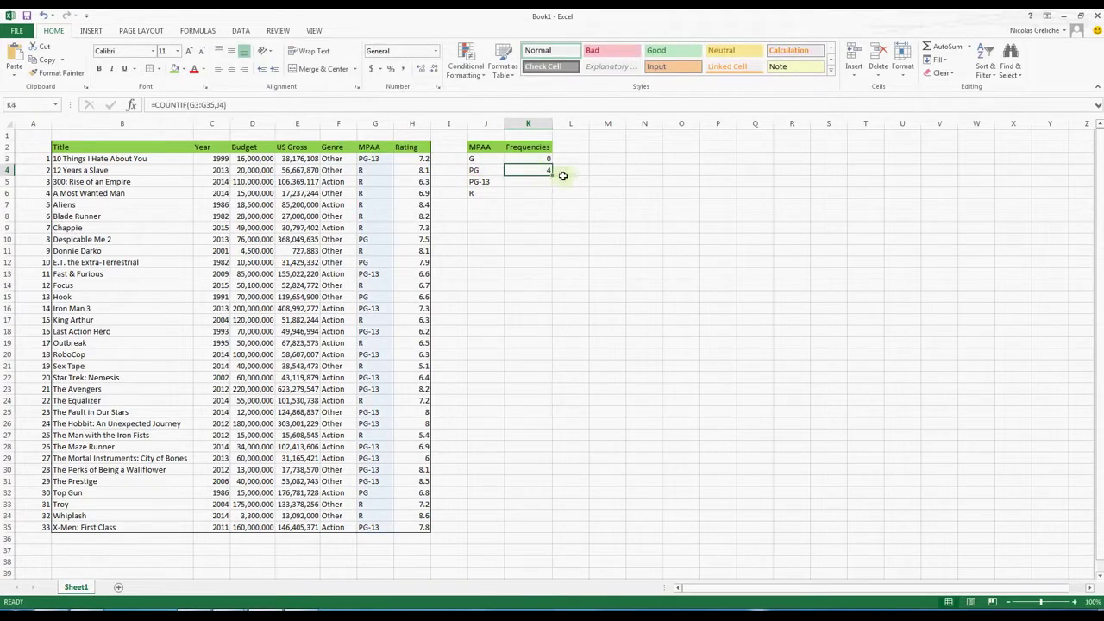
{"action": "left_click_drag", "start_coordinate": [552, 176], "coordinate": [552, 197]}
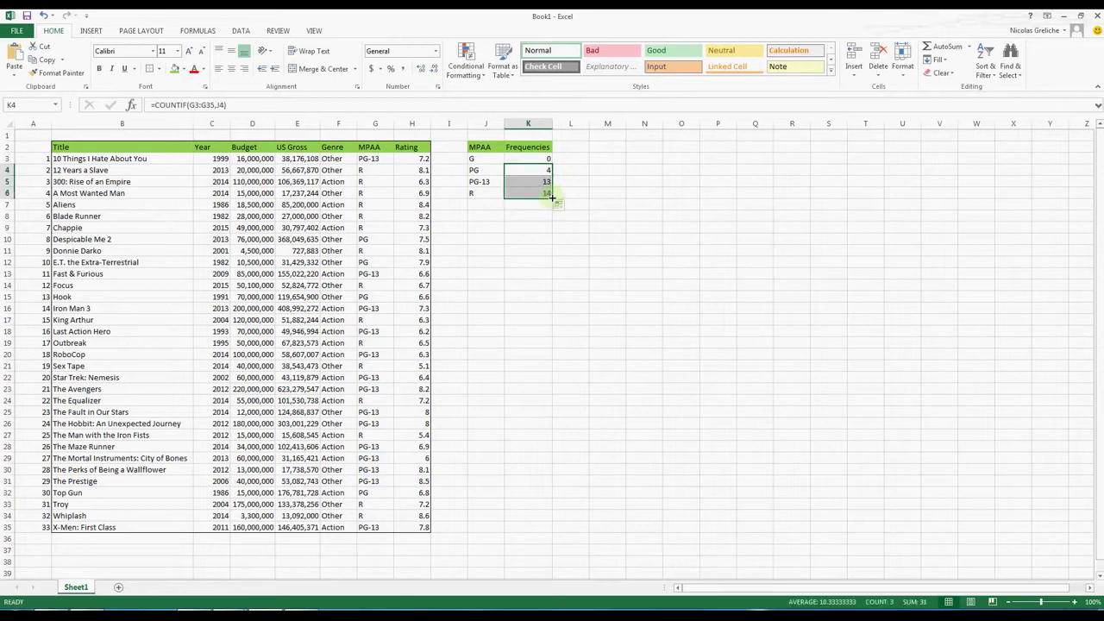
Inspect the K5 and K6 COUNTIF formulas, whose range has shifted to G4:G36 and beyond.
{"action": "left_click", "coordinate": [532, 181]}
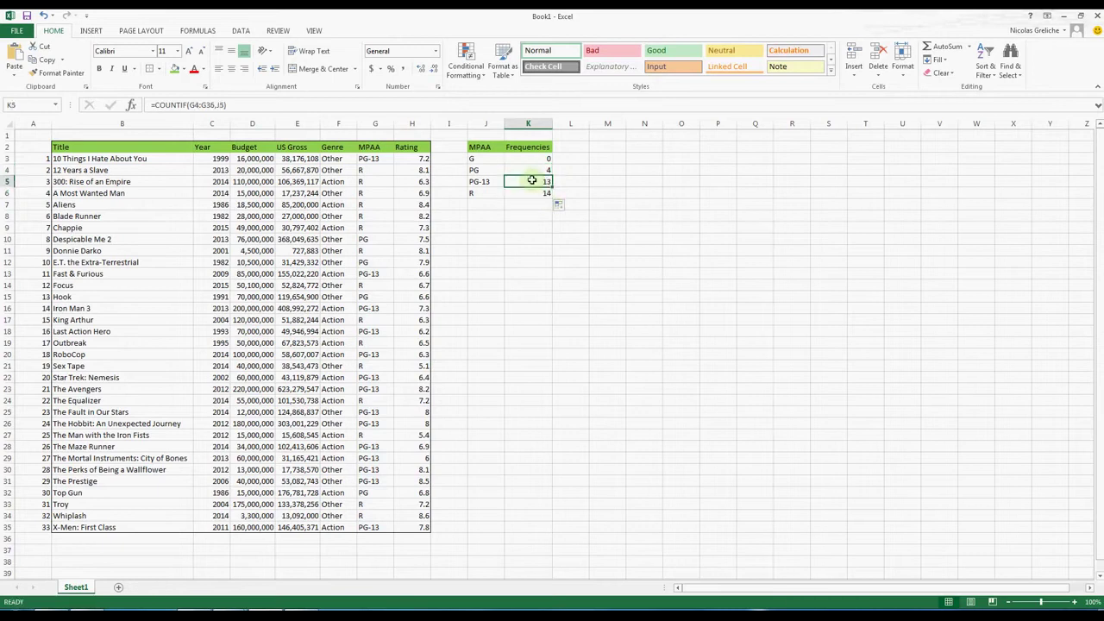
{"action": "double_click", "coordinate": [532, 180]}
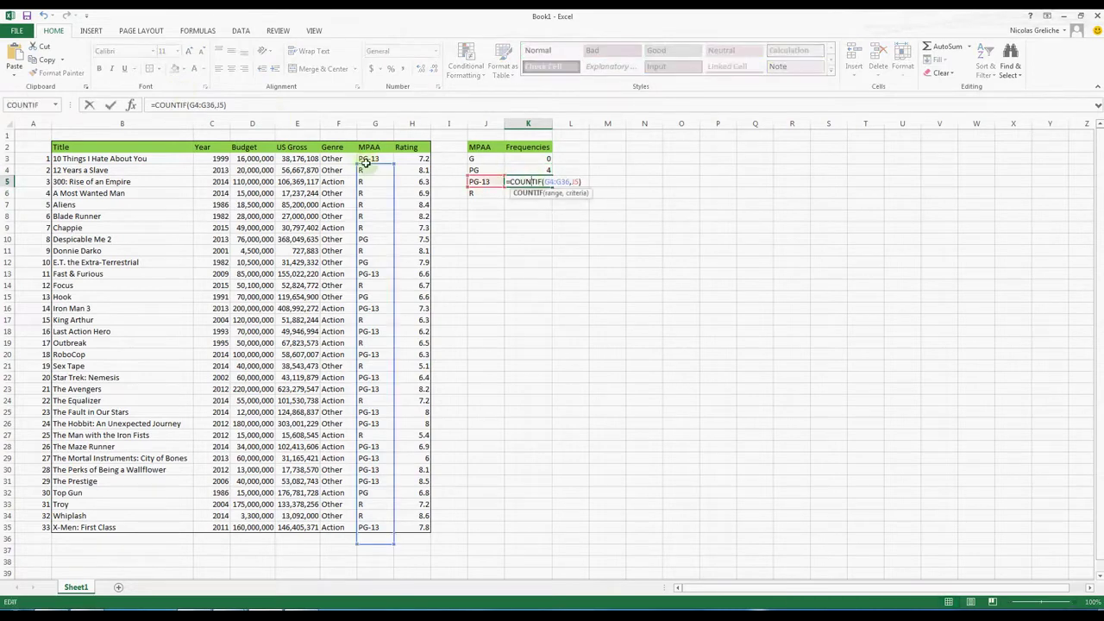
{"action": "left_click_drag", "start_coordinate": [375, 537], "coordinate": [379, 173]}
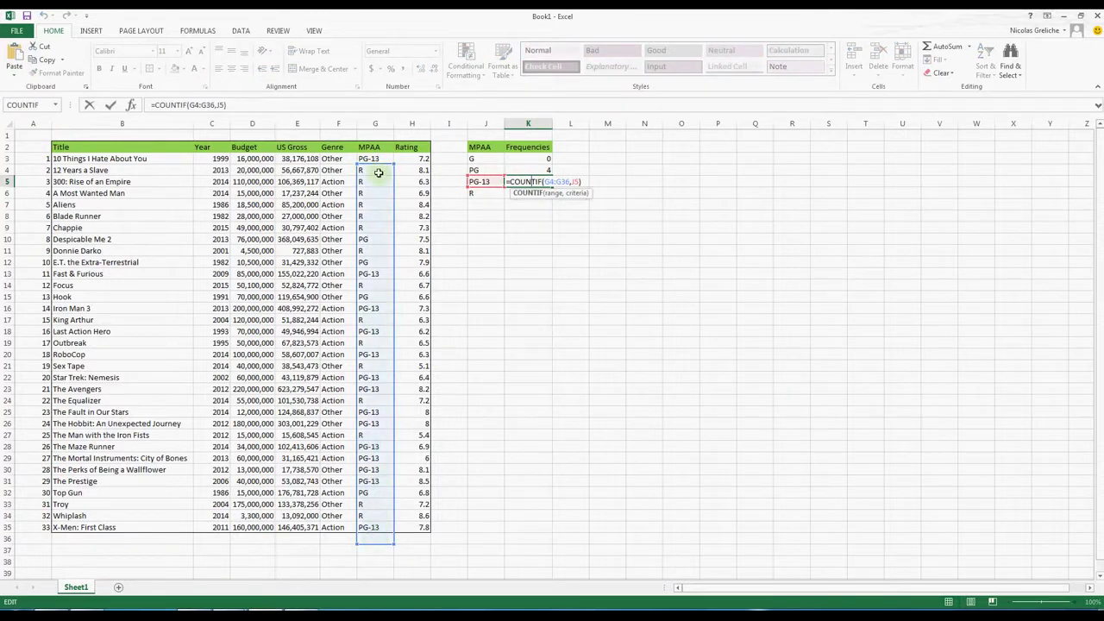
{"action": "key", "text": "Return"}
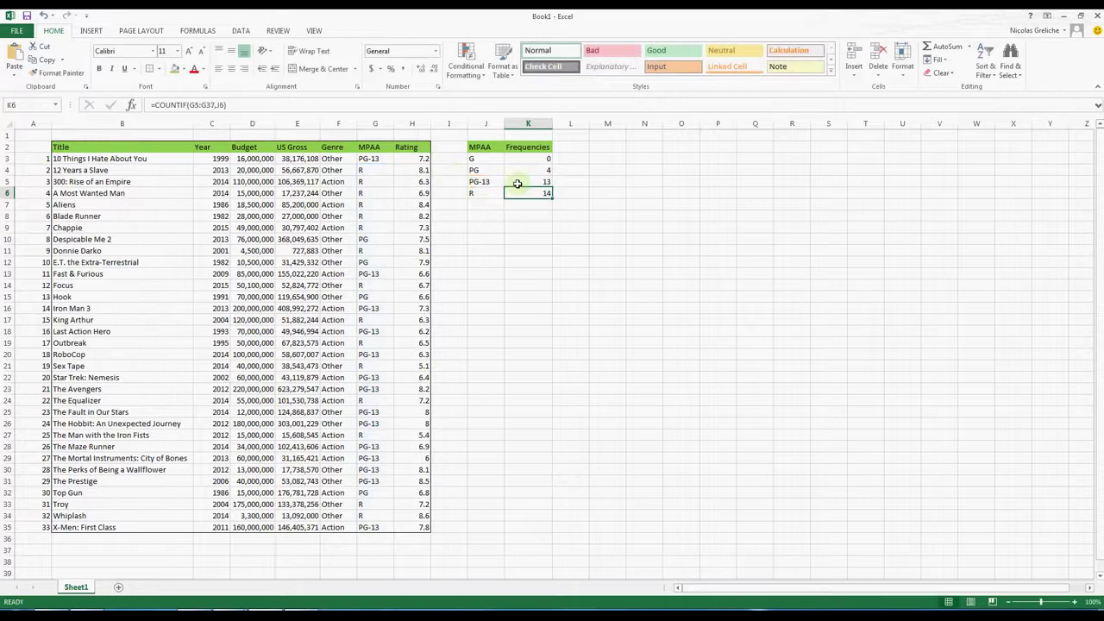
{"action": "double_click", "coordinate": [514, 194]}
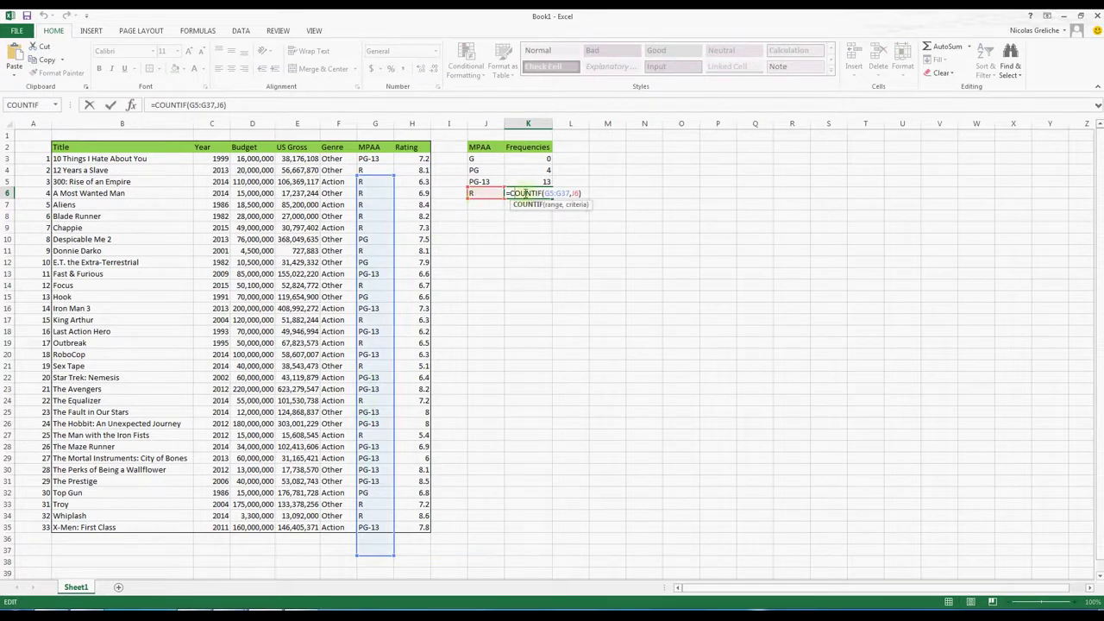
{"action": "key", "text": "Return"}
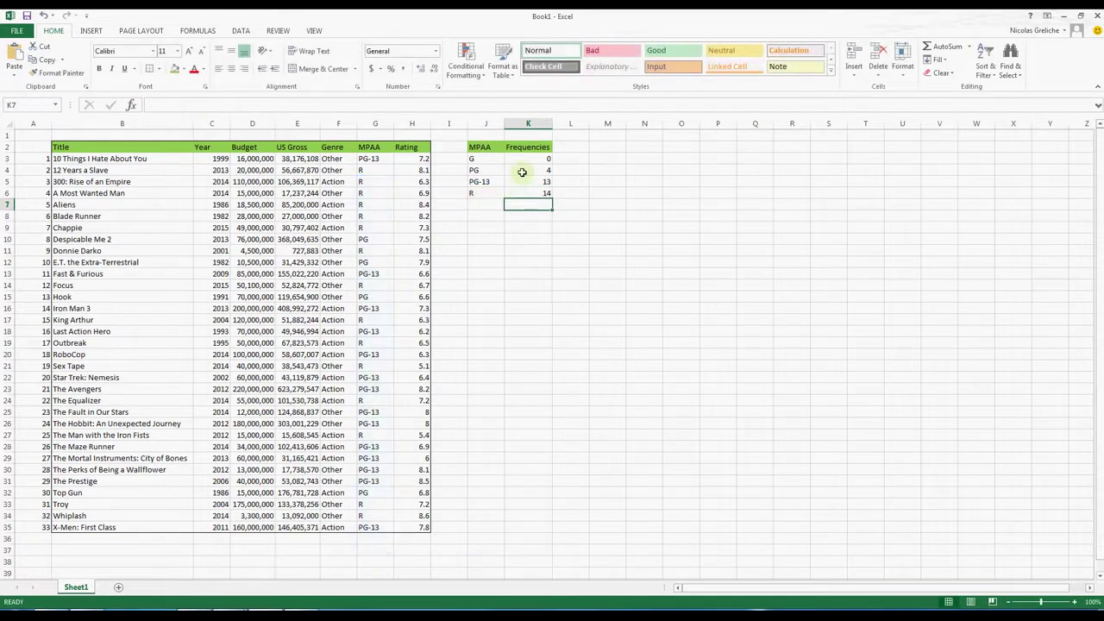
Review the count formulas in K5, K4 and K3.
{"action": "left_click", "coordinate": [521, 180]}
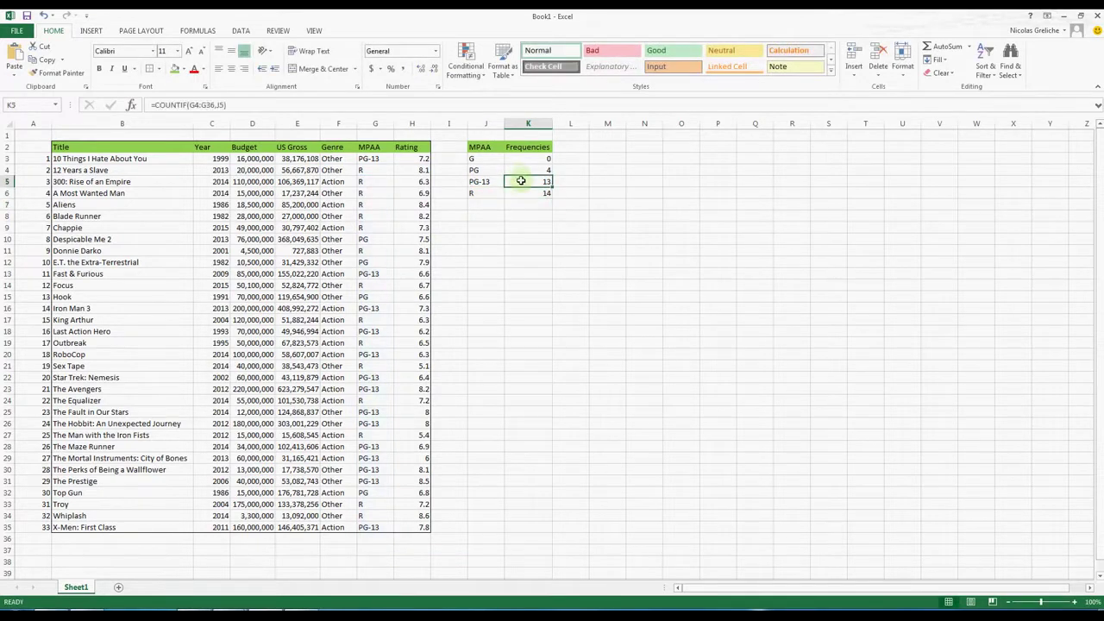
{"action": "left_click", "coordinate": [520, 170]}
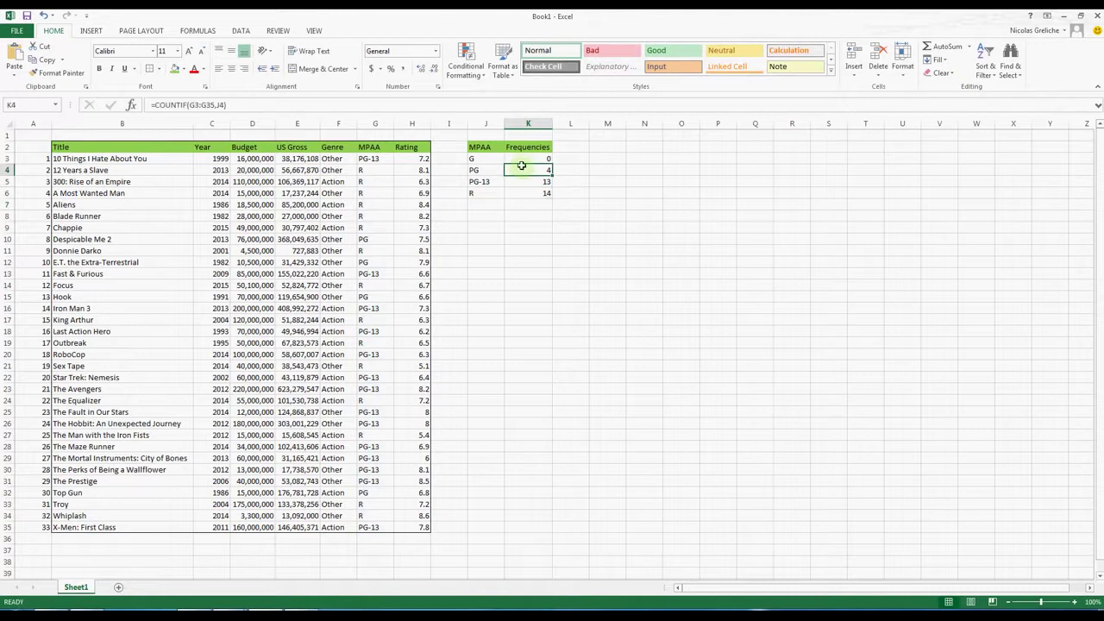
{"action": "left_click", "coordinate": [521, 162]}
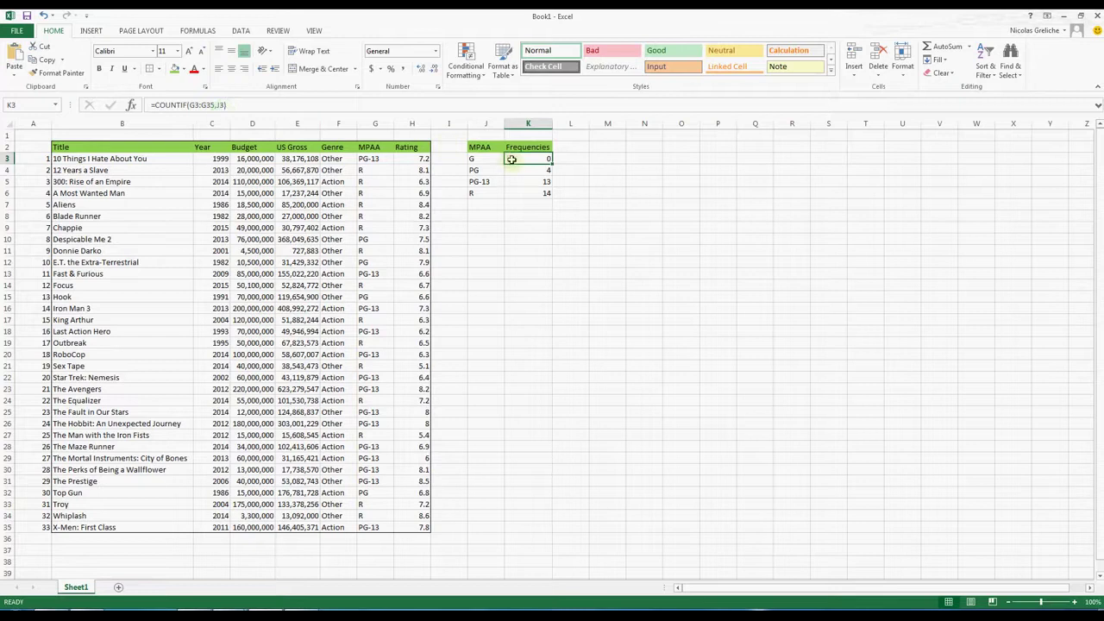
{"action": "left_click", "coordinate": [516, 170]}
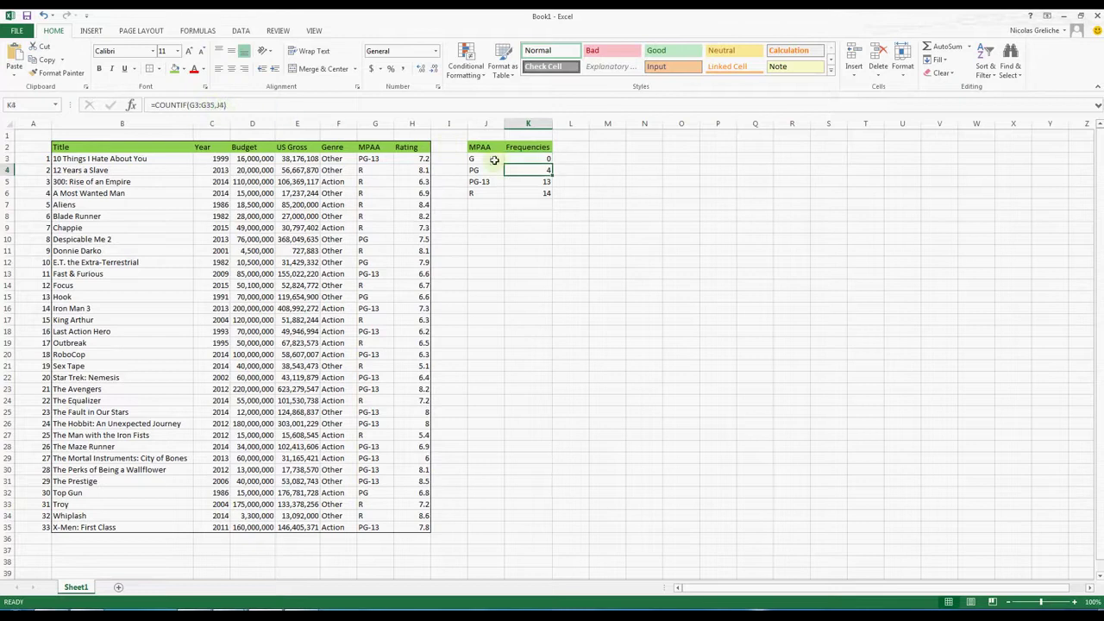
{"action": "left_click", "coordinate": [510, 159]}
Change K3 to =COUNTIF(G$3:G$35,J3) and fill it down to K6.
{"action": "left_click", "coordinate": [196, 104]}
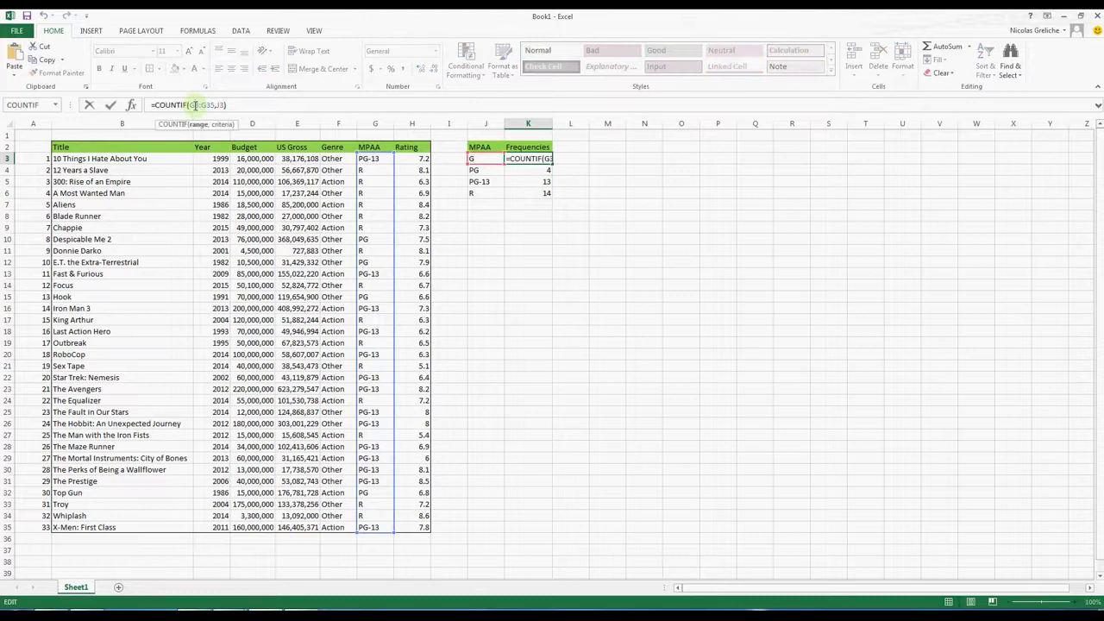
{"action": "type", "text": "$"}
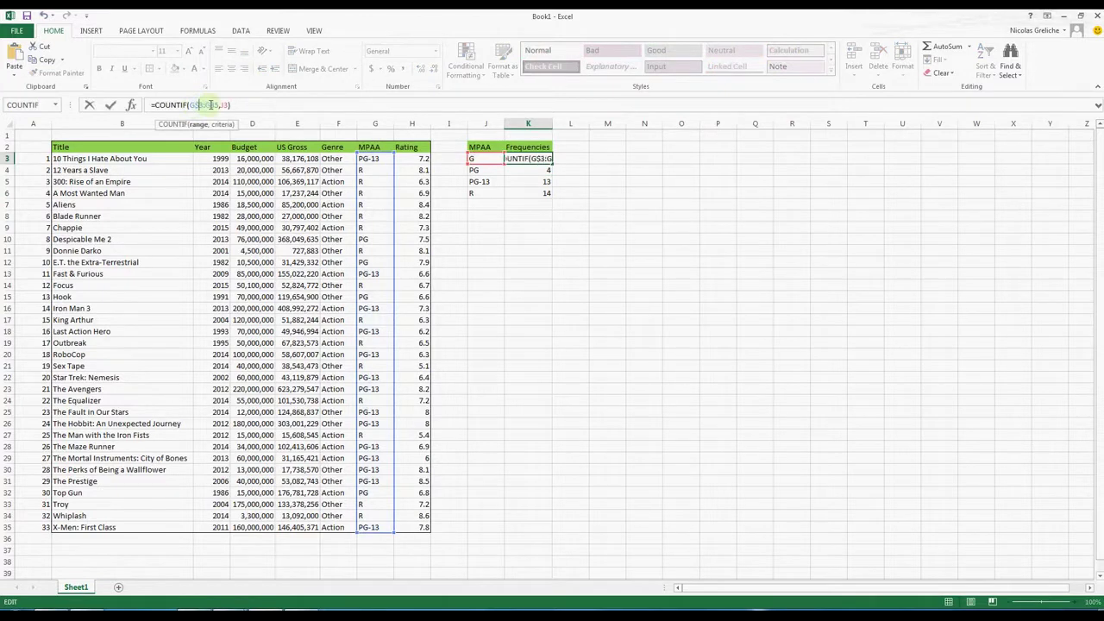
{"action": "left_click", "coordinate": [209, 104]}
{"action": "type", "text": "$"}
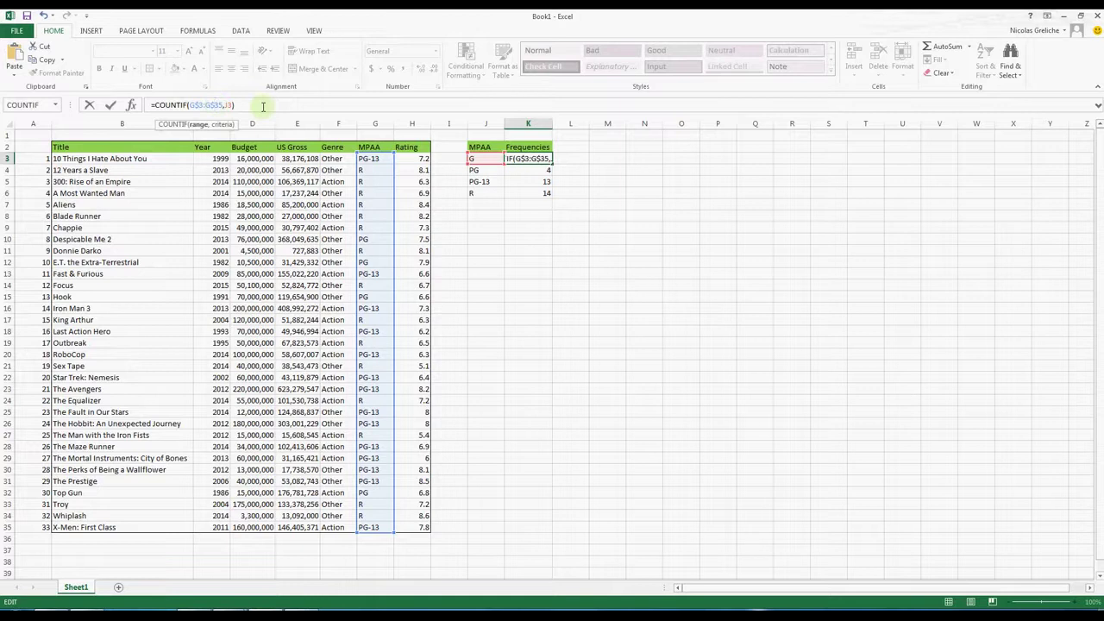
{"action": "key", "text": "Return"}
{"action": "left_click", "coordinate": [548, 160]}
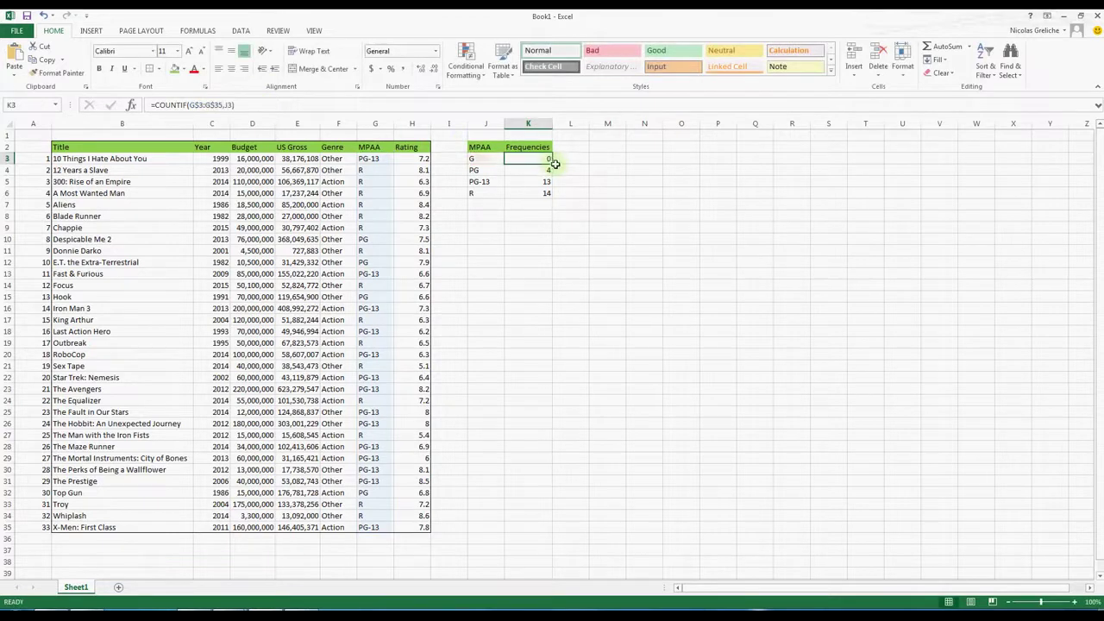
{"action": "left_click_drag", "start_coordinate": [552, 162], "coordinate": [552, 201]}
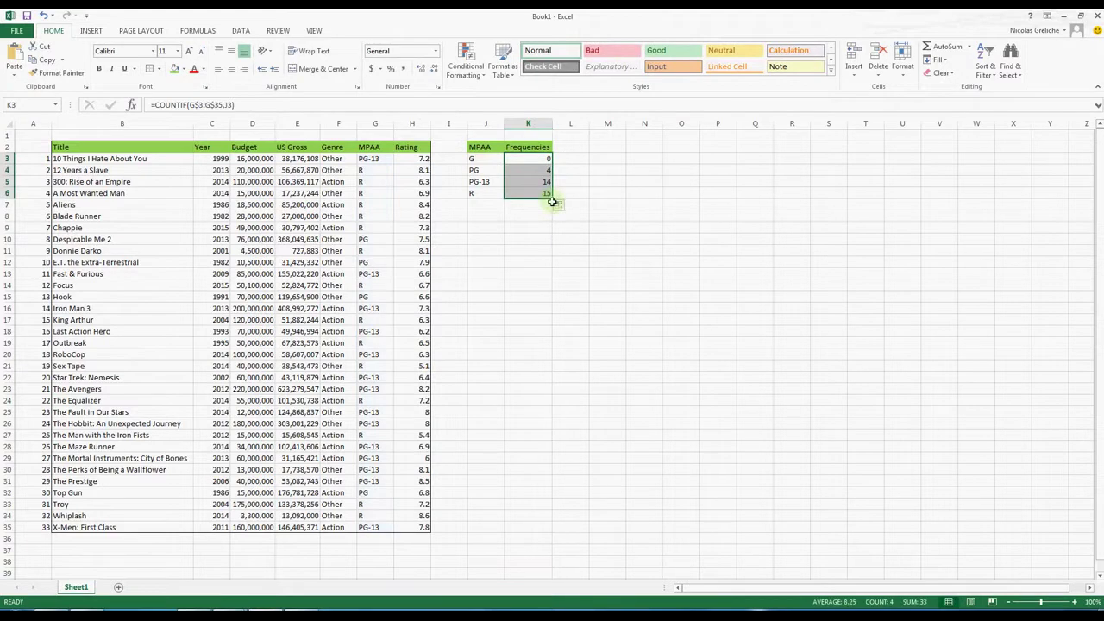
Verify the R and PG-13 formulas now use the anchored range G$3:G$35.
{"action": "left_click", "coordinate": [528, 191]}
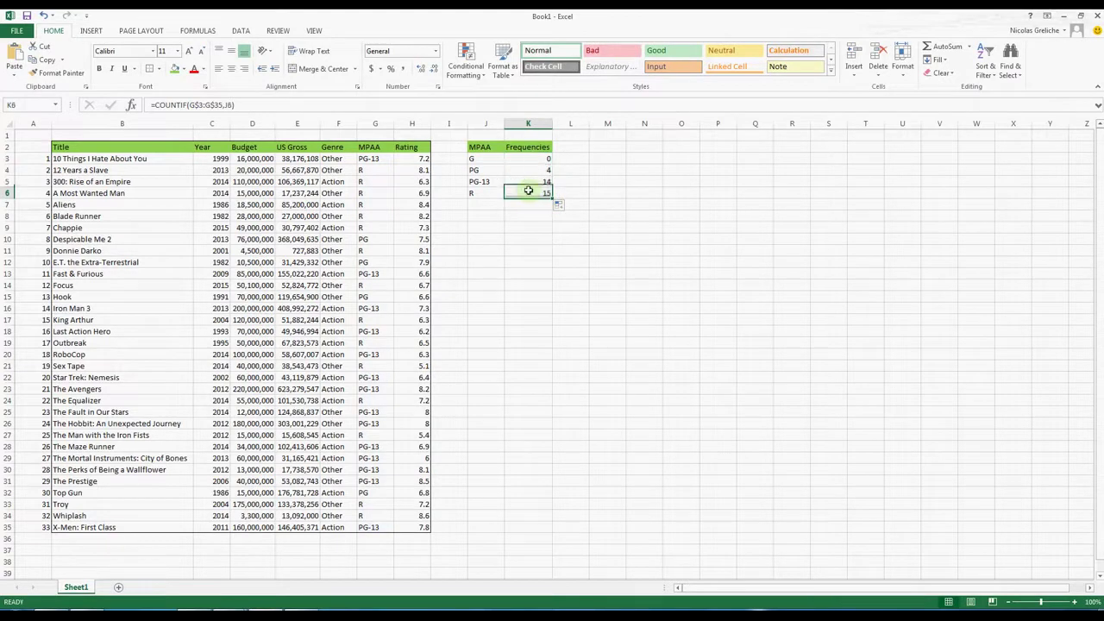
{"action": "left_click", "coordinate": [231, 104]}
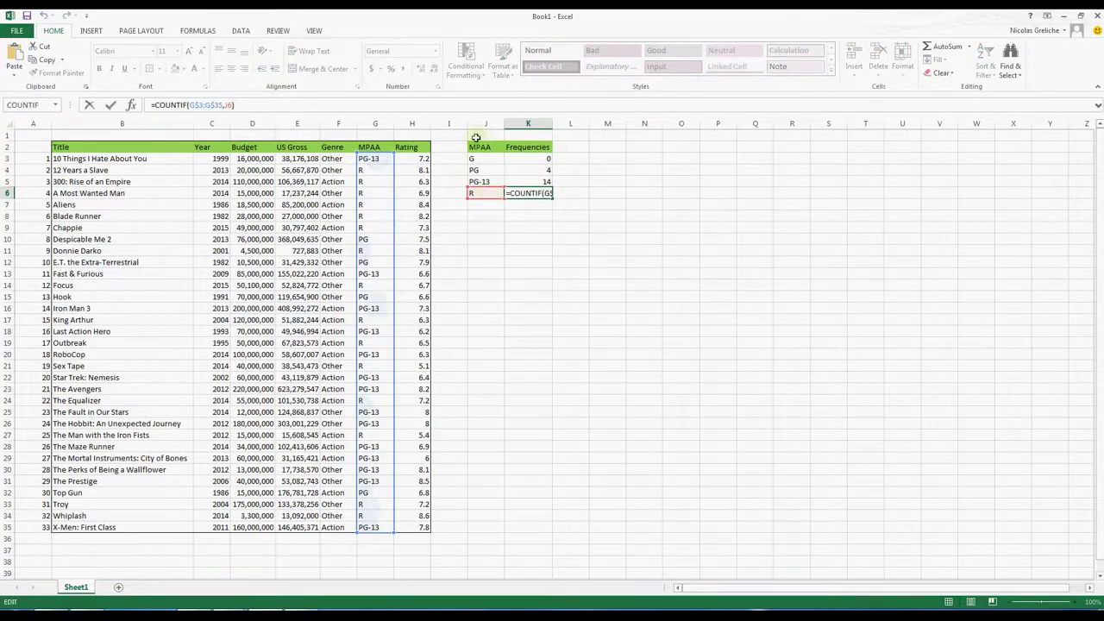
{"action": "key", "text": "Return"}
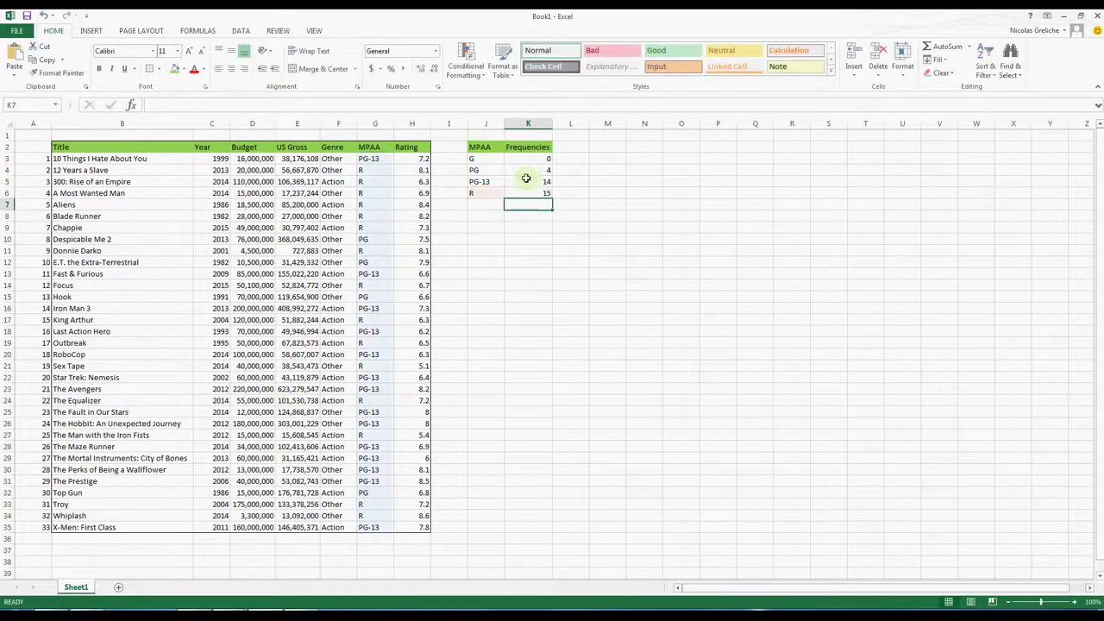
{"action": "left_click", "coordinate": [526, 179]}
{"action": "left_click", "coordinate": [208, 104]}
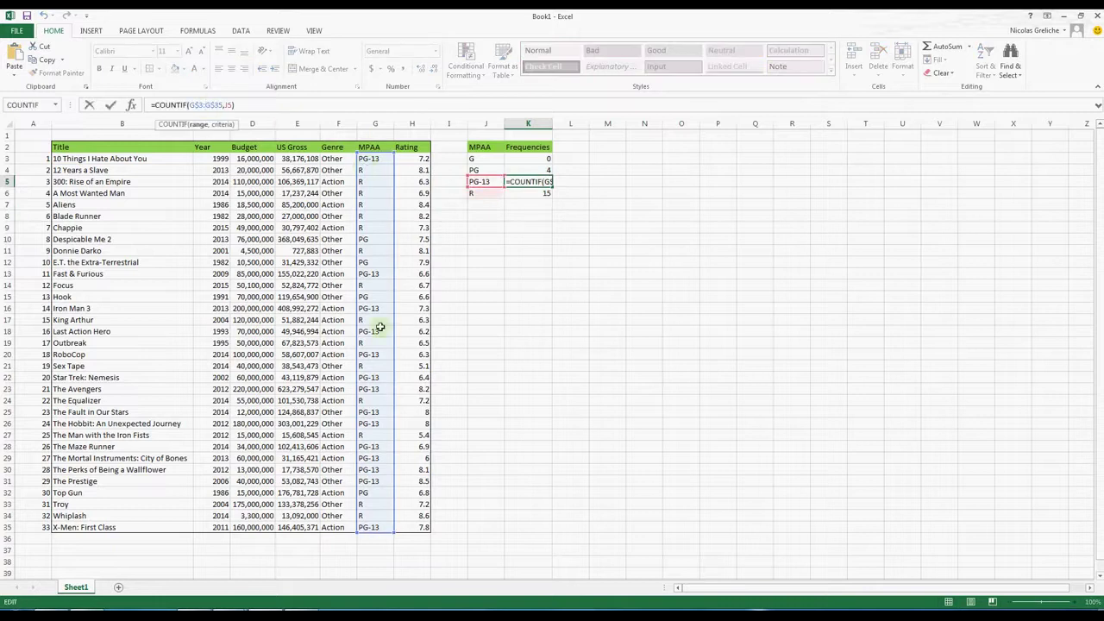
{"action": "key", "text": "Return"}
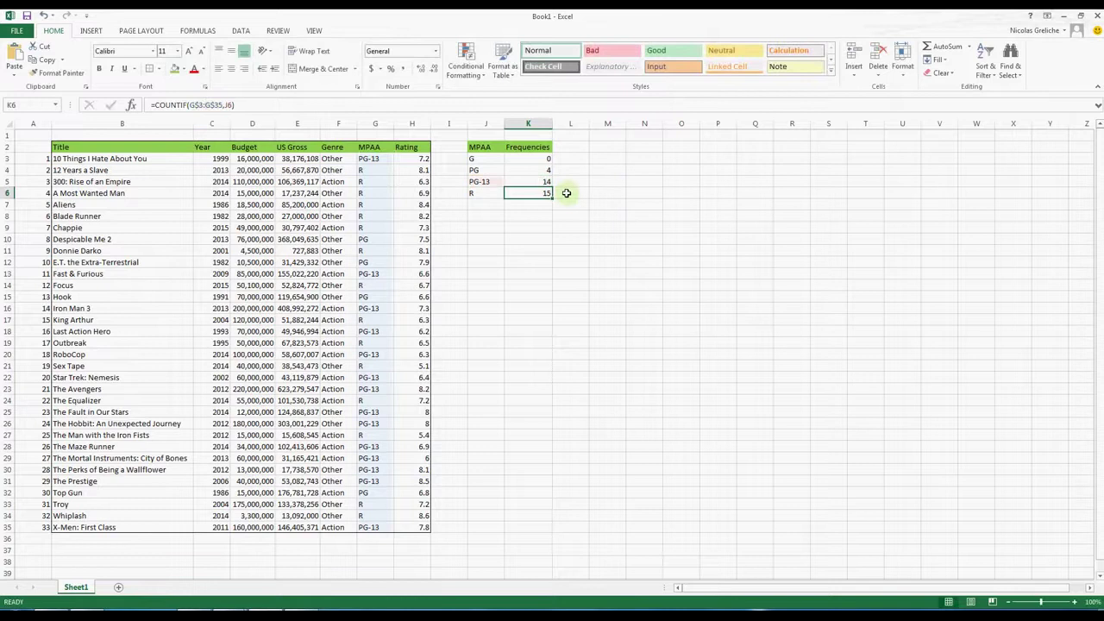
{"action": "left_click", "coordinate": [481, 159]}
Insert a recommended clustered column chart of the frequency table and shrink it into columns M–S.
{"action": "left_click_drag", "start_coordinate": [480, 147], "coordinate": [541, 192]}
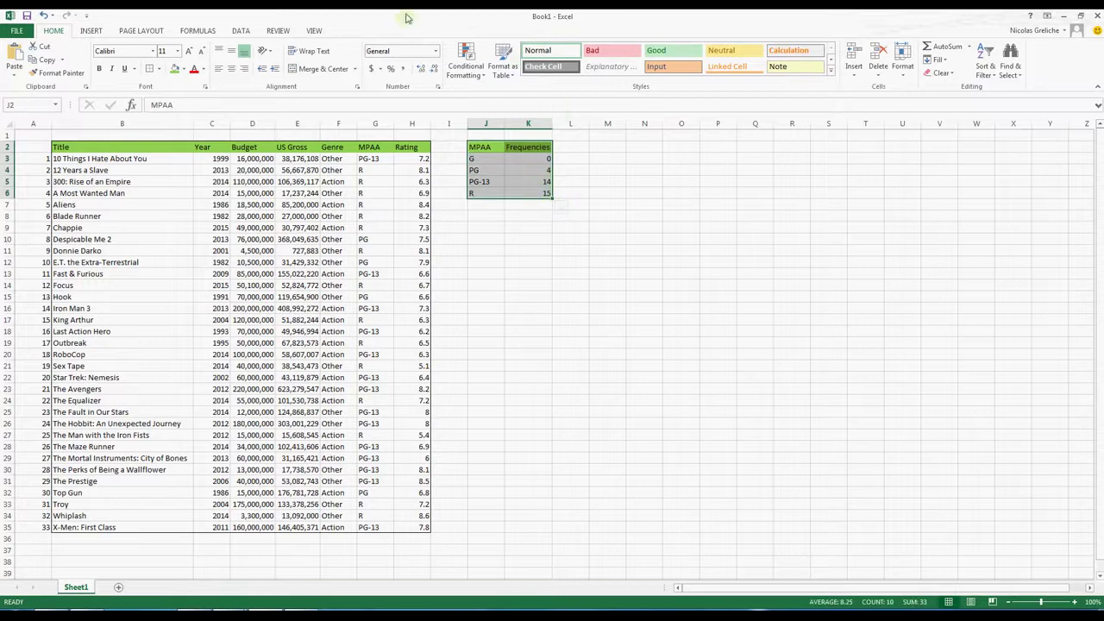
{"action": "left_click", "coordinate": [91, 32]}
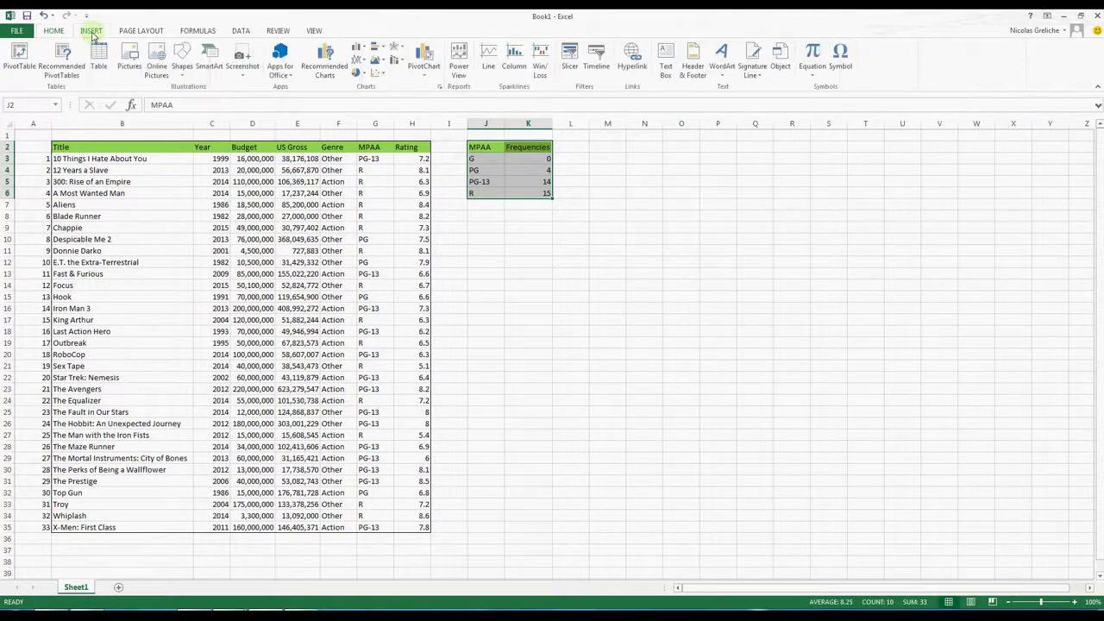
{"action": "left_click", "coordinate": [324, 57]}
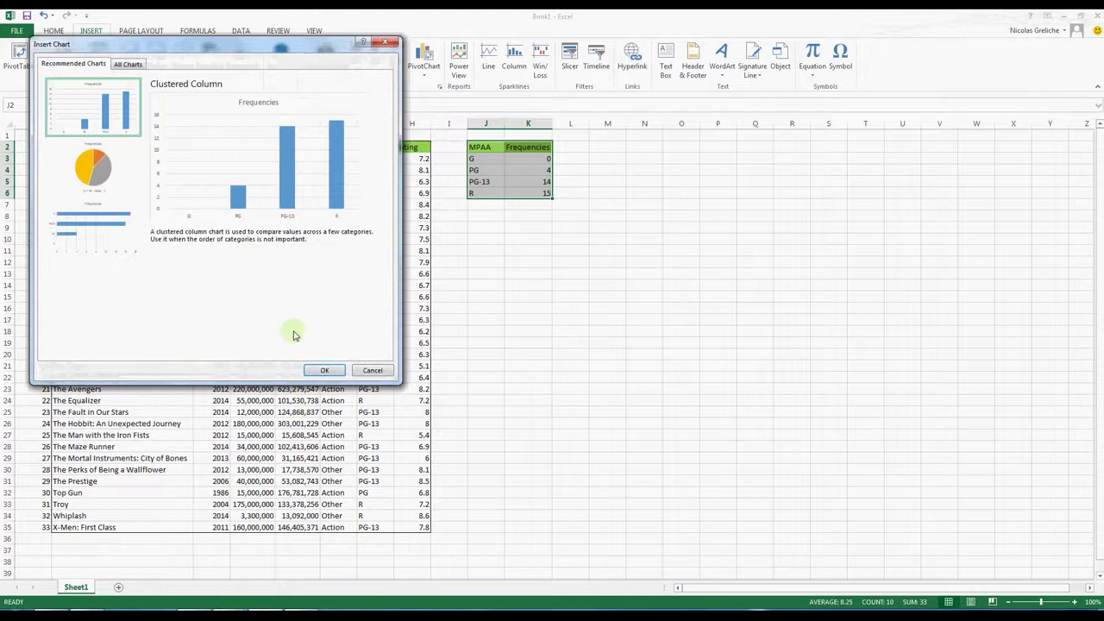
{"action": "left_click", "coordinate": [315, 371]}
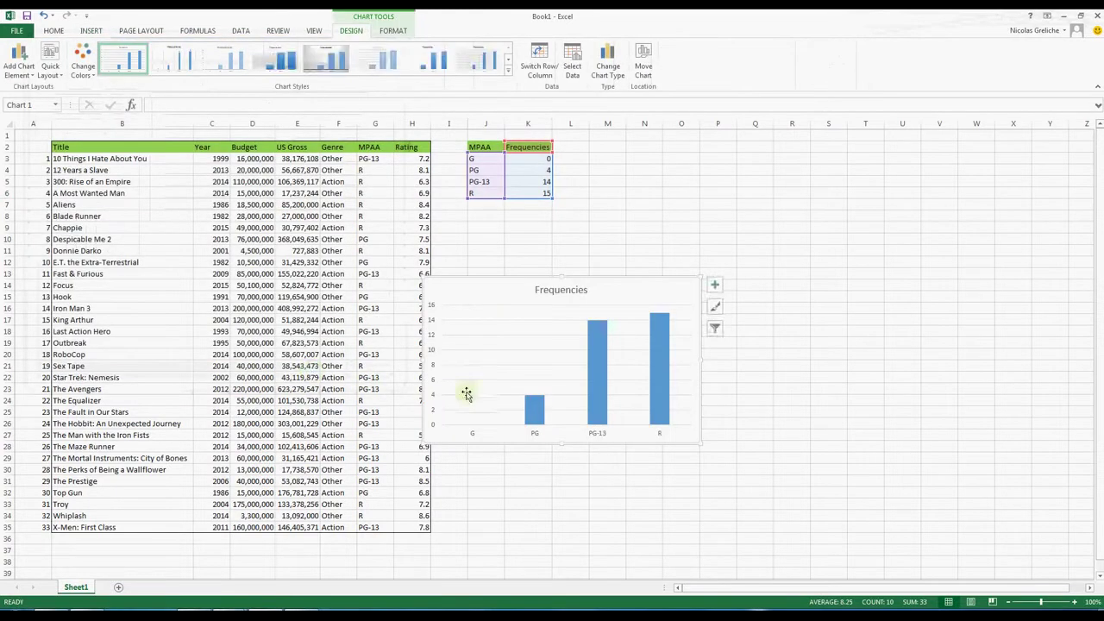
{"action": "left_click_drag", "start_coordinate": [482, 307], "coordinate": [635, 158]}
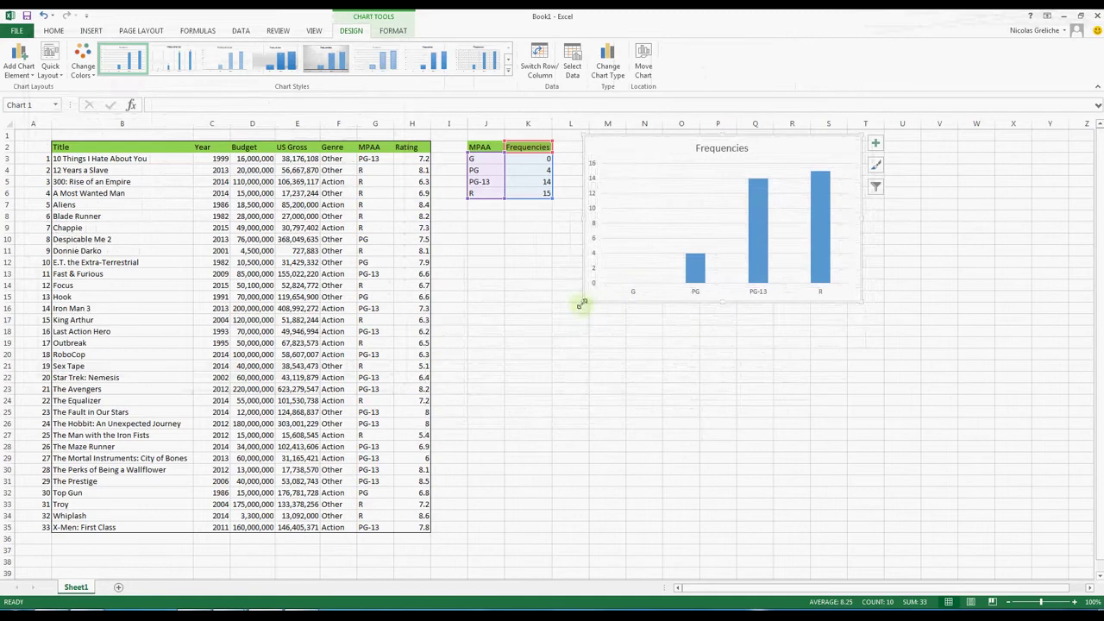
{"action": "left_click_drag", "start_coordinate": [582, 303], "coordinate": [598, 288]}
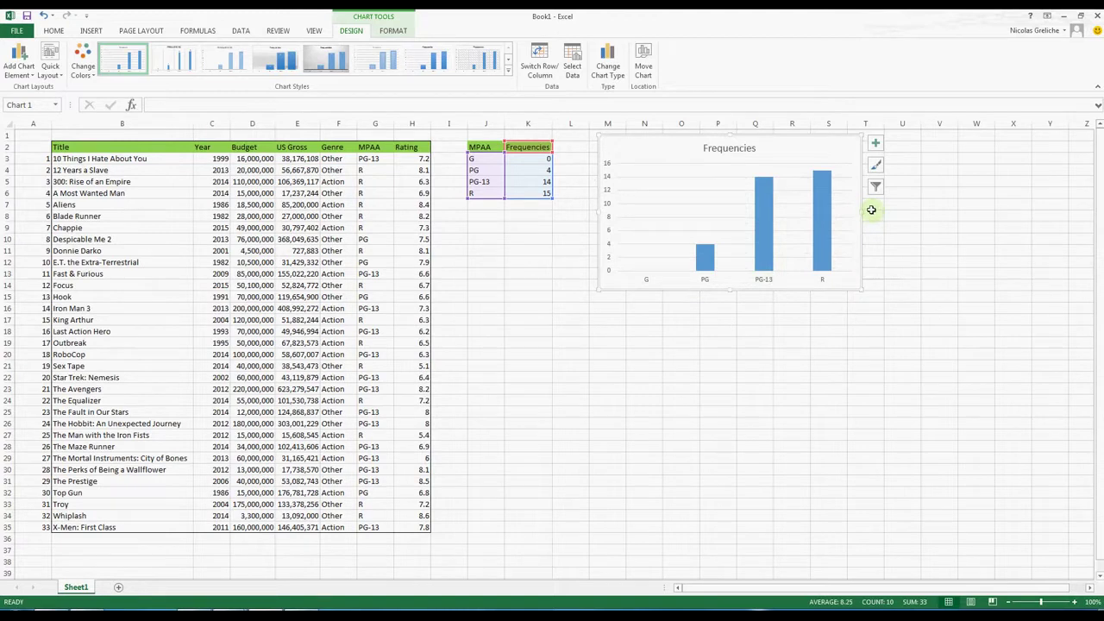
Rename the chart title from Frequencies to 'MPAA rating'.
{"action": "left_click", "coordinate": [720, 149]}
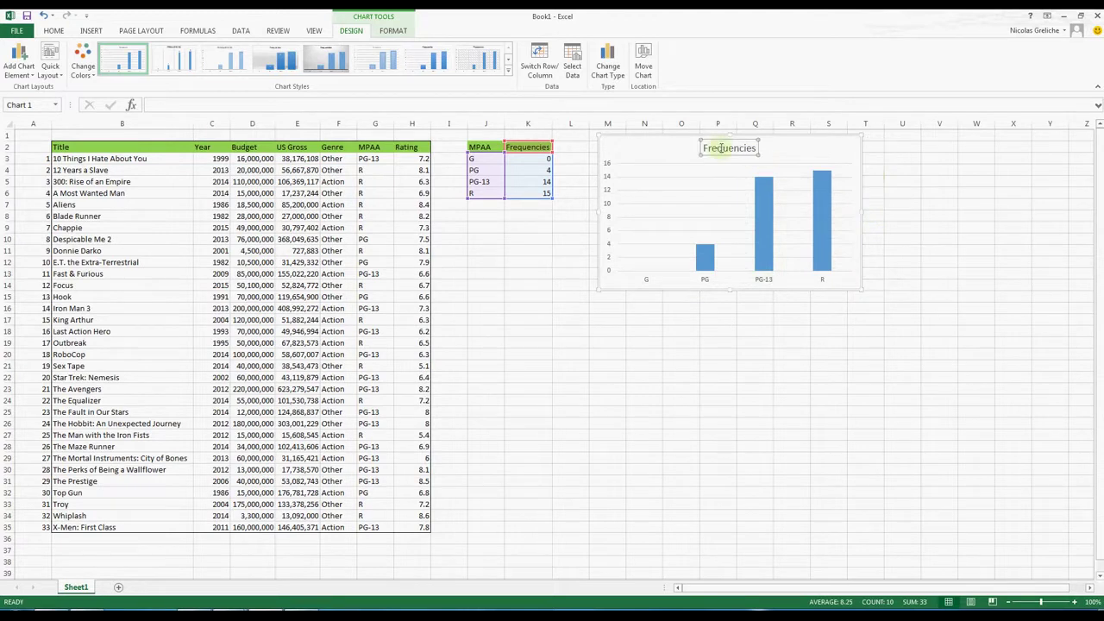
{"action": "double_click", "coordinate": [720, 148]}
{"action": "left_click_drag", "start_coordinate": [703, 149], "coordinate": [758, 149]}
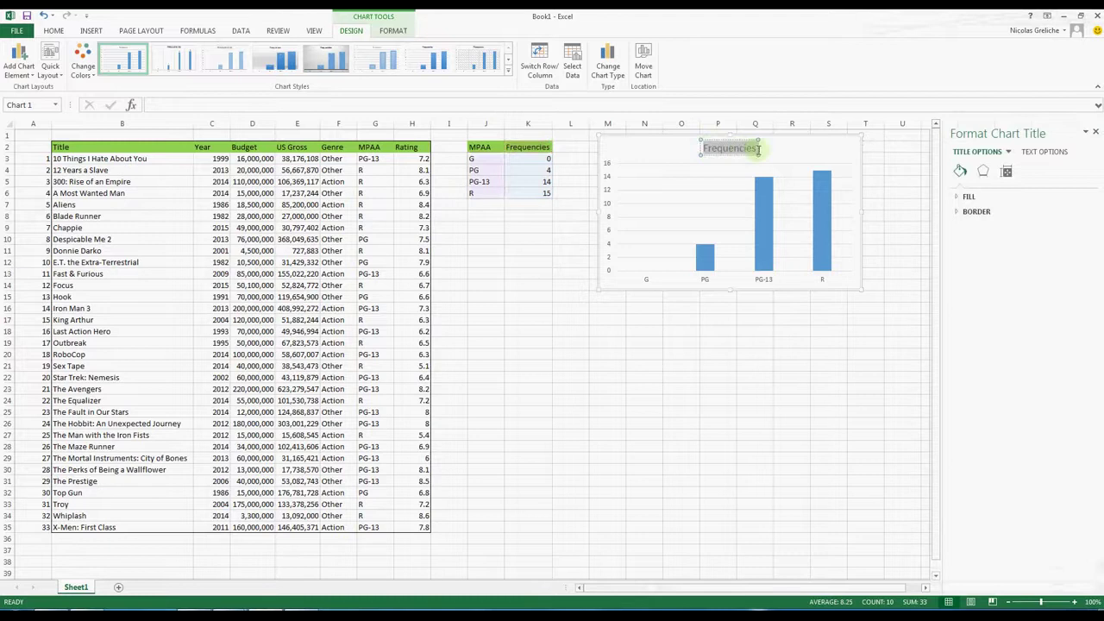
{"action": "type", "text": "MP"}
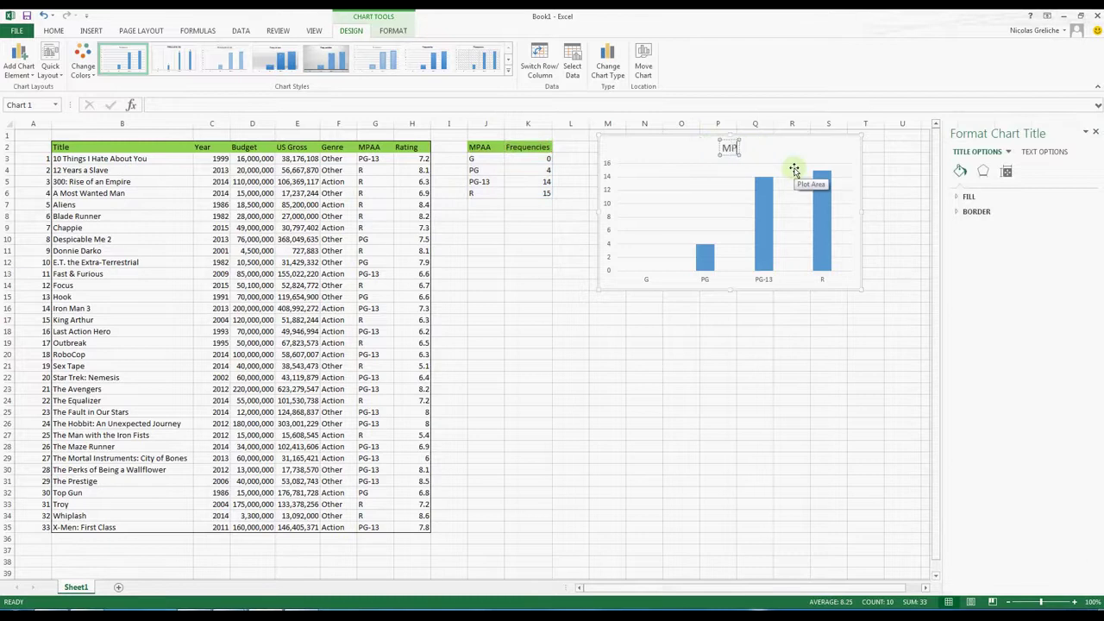
{"action": "type", "text": "AA"}
{"action": "type", "text": " rating"}
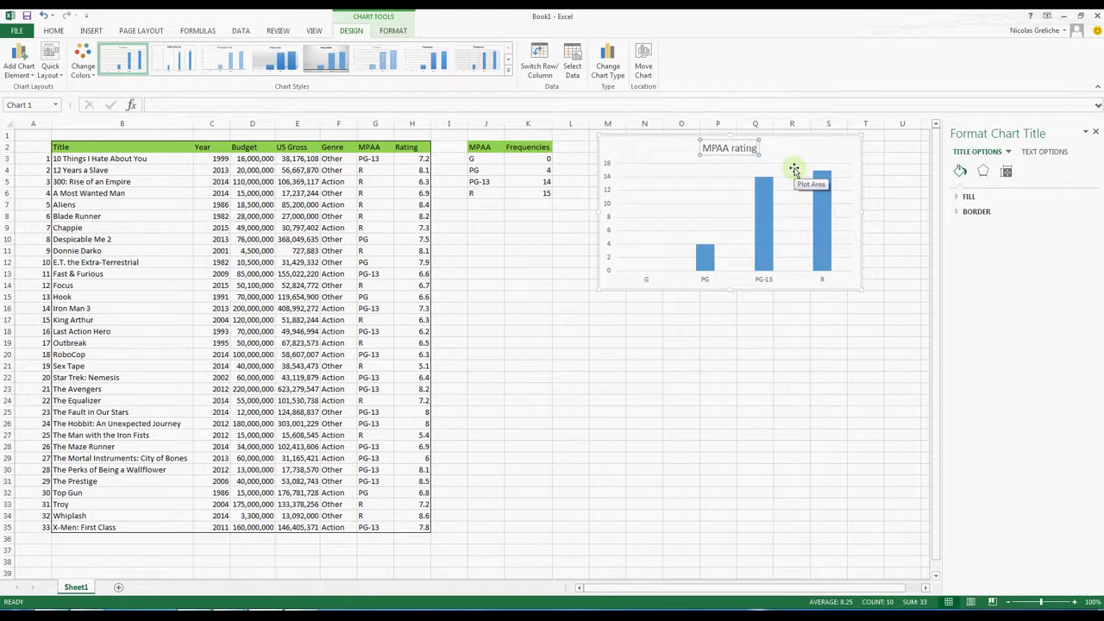
{"action": "left_click", "coordinate": [848, 155]}
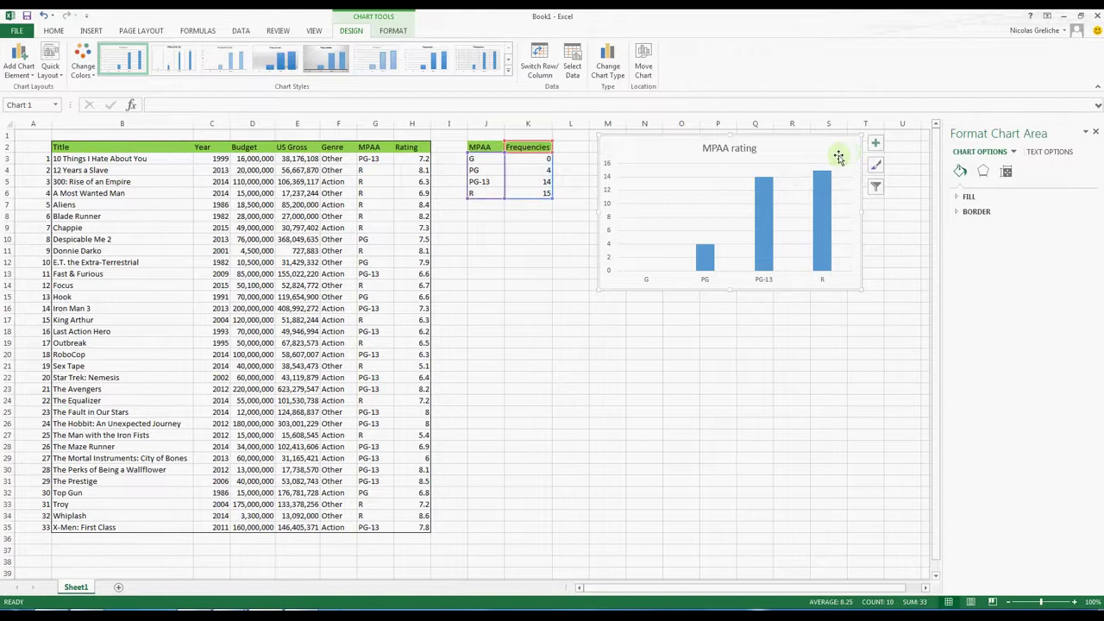
Add axis titles to the chart and label the vertical axis 'Frequency'.
{"action": "left_click", "coordinate": [876, 145]}
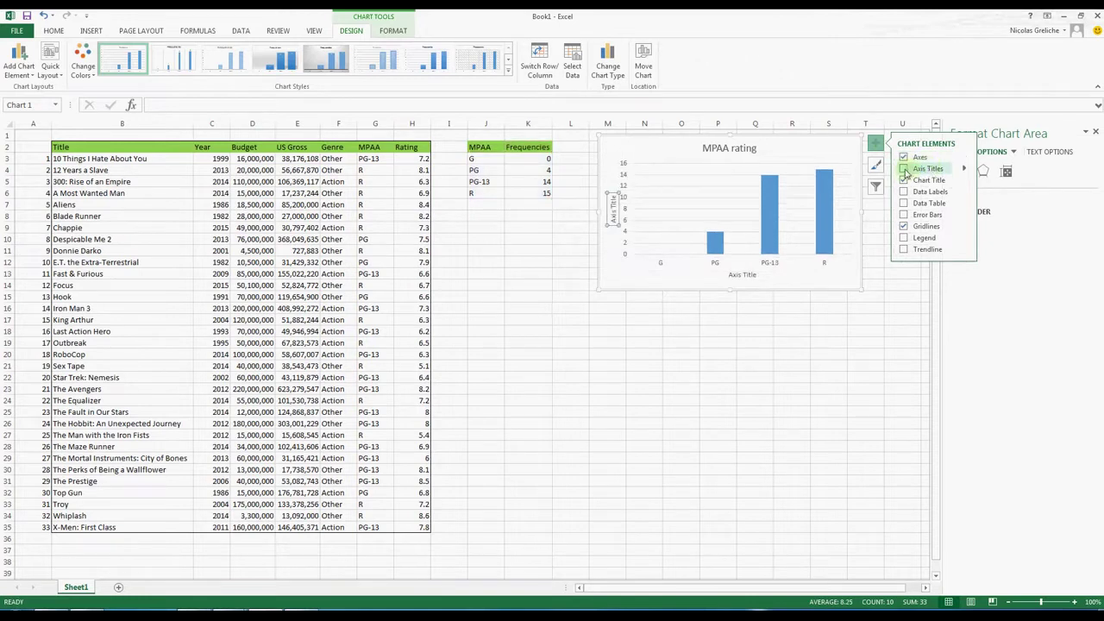
{"action": "left_click", "coordinate": [904, 170]}
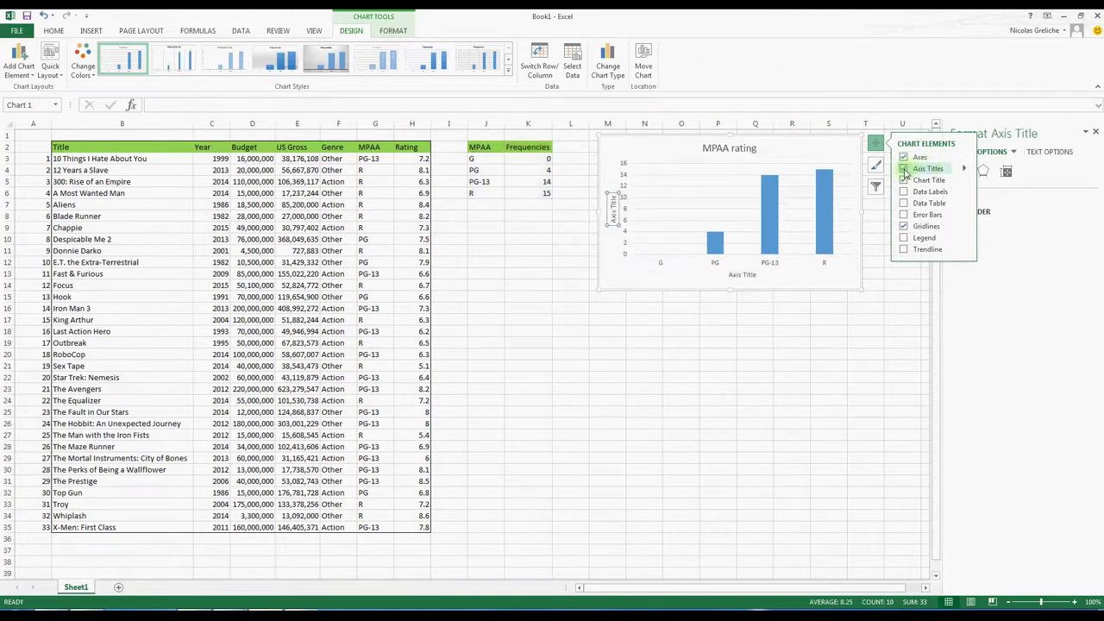
{"action": "left_click", "coordinate": [610, 213]}
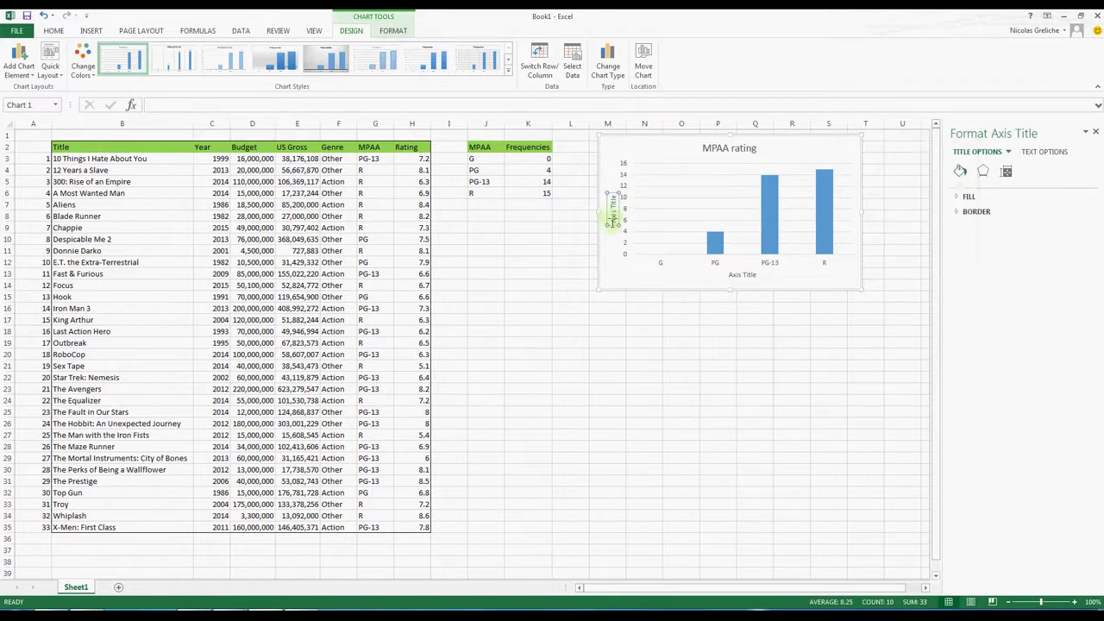
{"action": "left_click", "coordinate": [610, 222]}
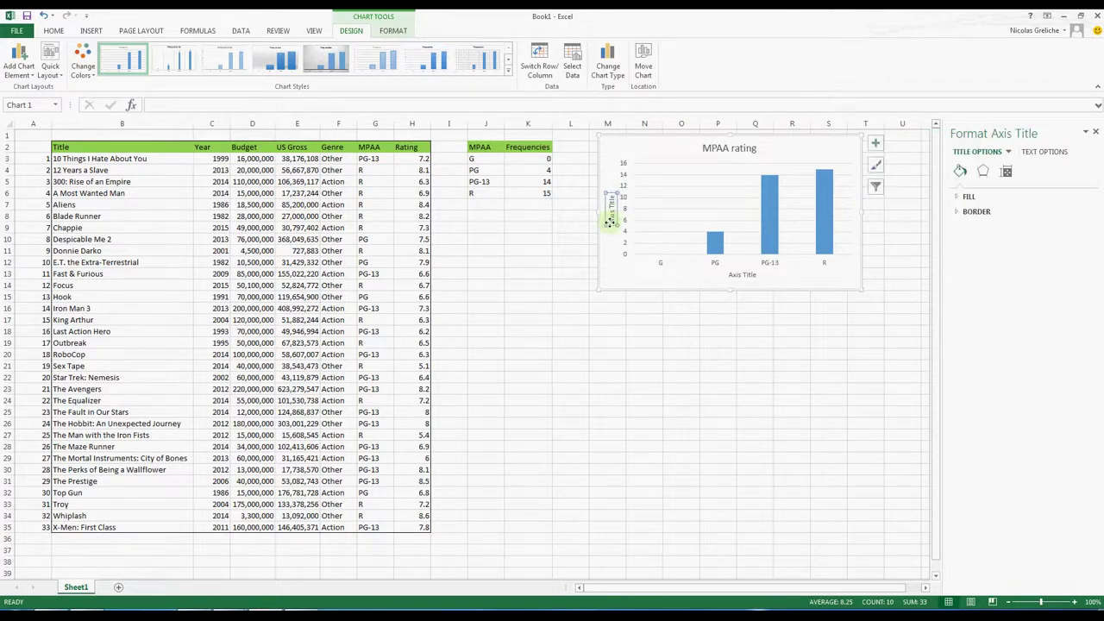
{"action": "left_click", "coordinate": [610, 215]}
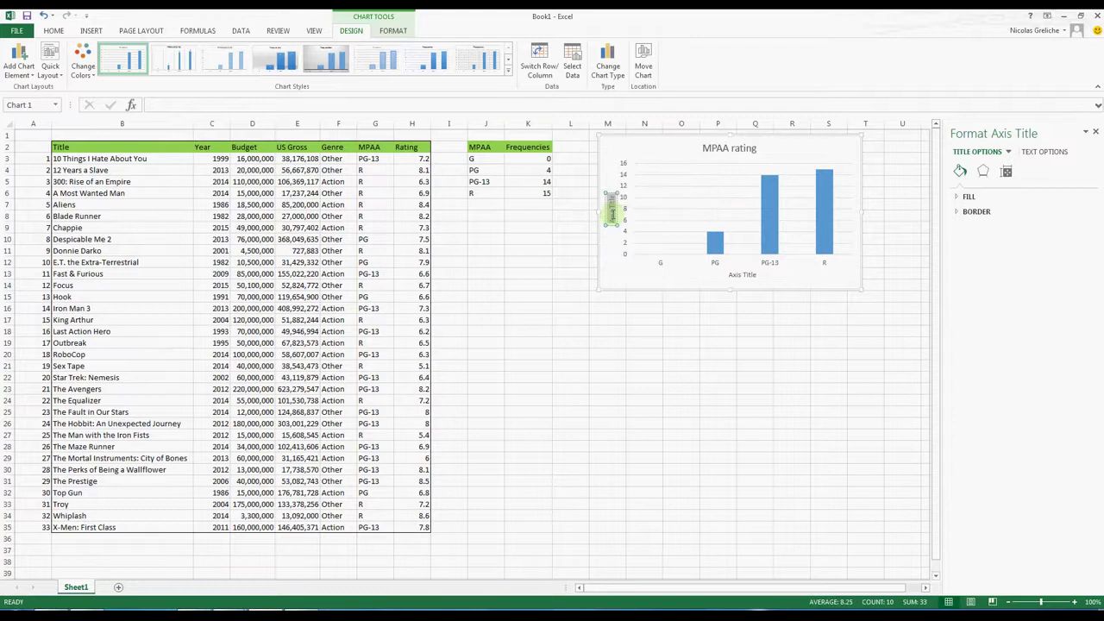
{"action": "key", "text": "BackSpace"}
{"action": "type", "text": "Frequency"}
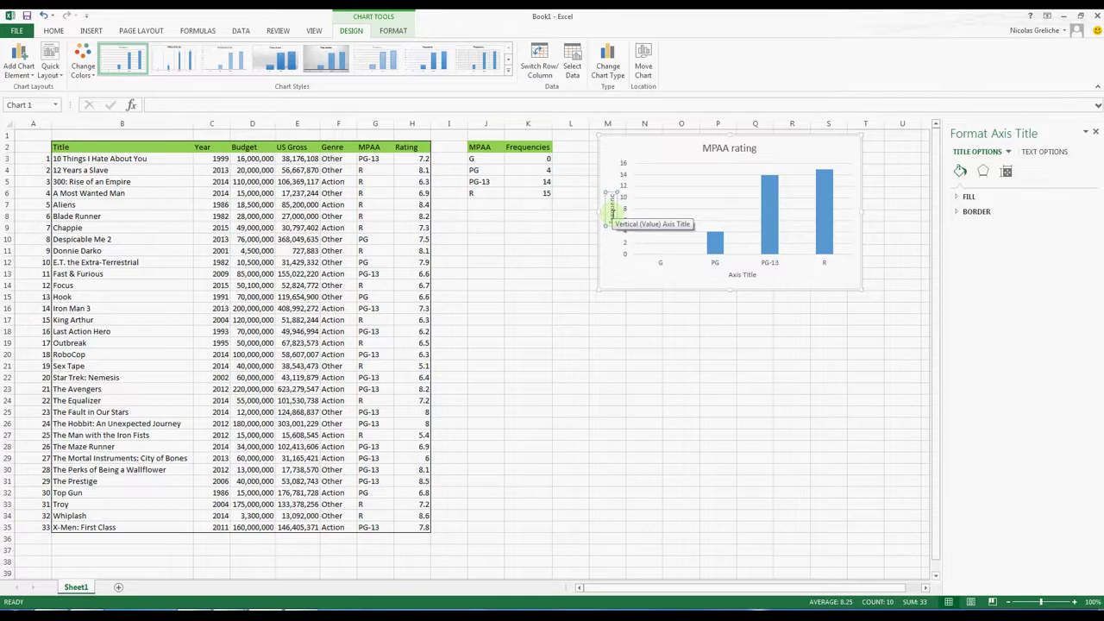
{"action": "left_click", "coordinate": [839, 283]}
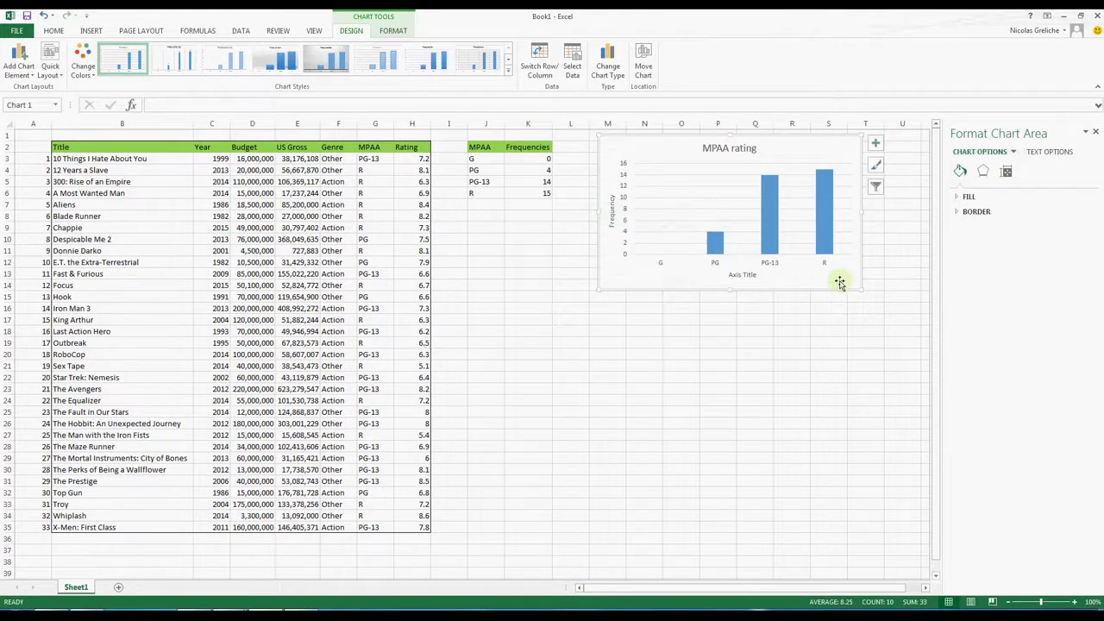
{"action": "left_click", "coordinate": [875, 147]}
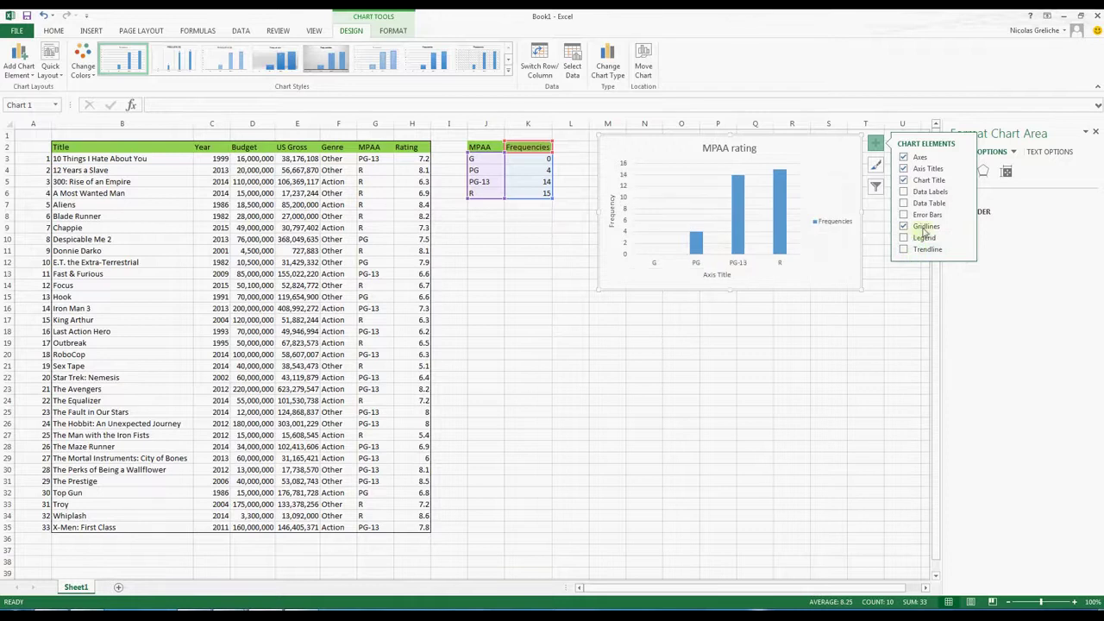
{"action": "left_click", "coordinate": [877, 168]}
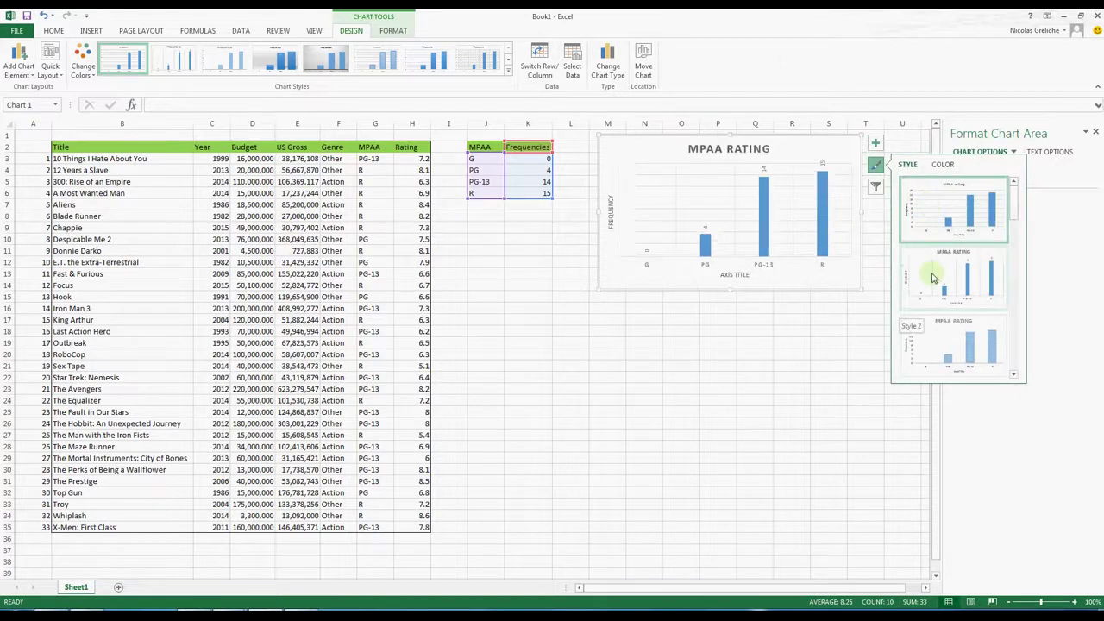
Try orange and blue colour palettes, then give the bars the green monochromatic palette.
{"action": "left_click", "coordinate": [1013, 375]}
{"action": "left_click", "coordinate": [1014, 375]}
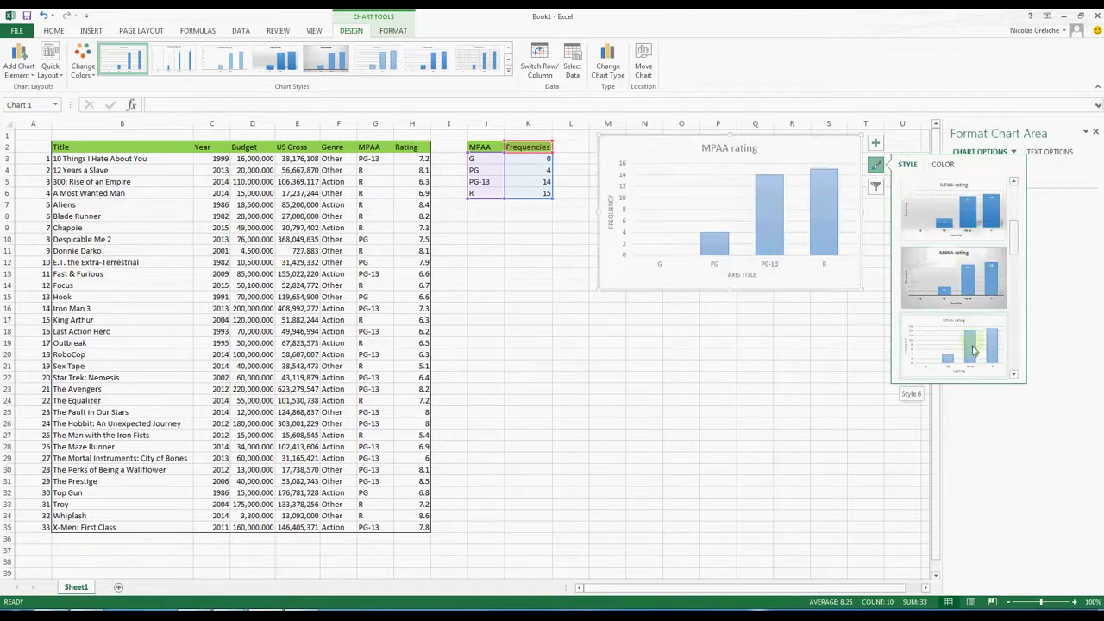
{"action": "mouse_move", "coordinate": [1013, 246]}
{"action": "left_mouse_down"}
{"action": "mouse_move", "coordinate": [1018, 334]}
{"action": "mouse_move", "coordinate": [1013, 177]}
{"action": "left_mouse_up"}
{"action": "left_click", "coordinate": [943, 166]}
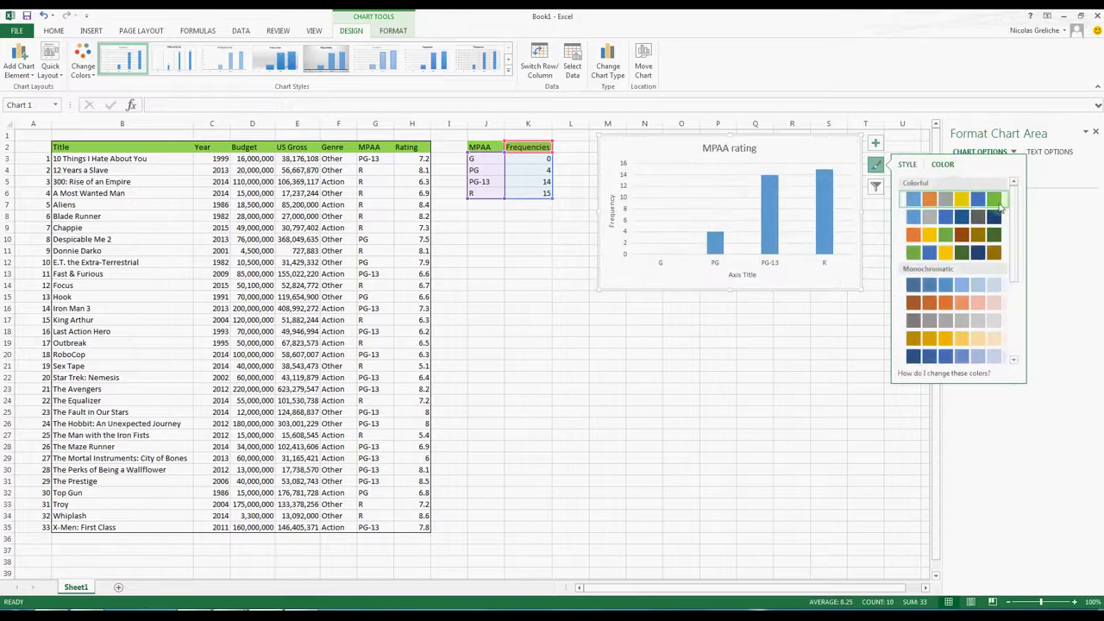
{"action": "left_click", "coordinate": [958, 303]}
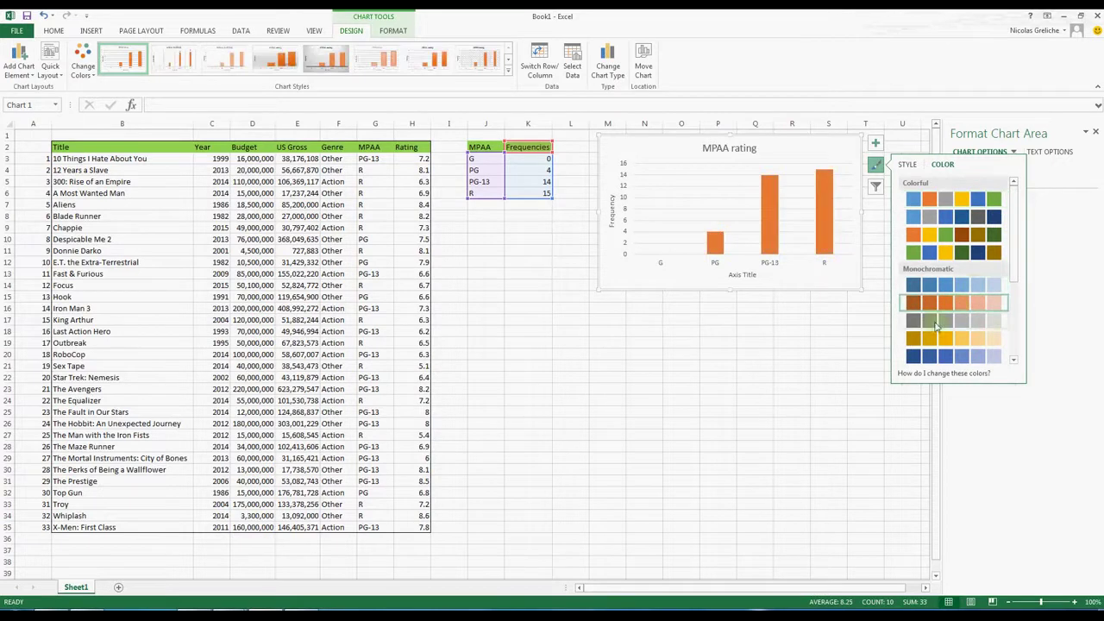
{"action": "left_click", "coordinate": [921, 356]}
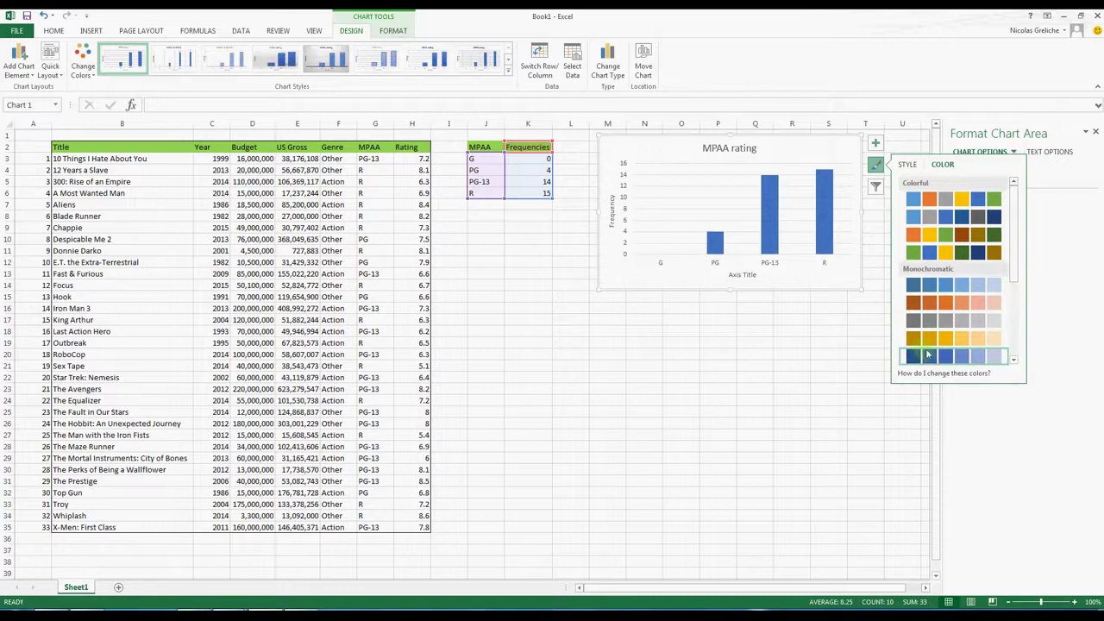
{"action": "left_click", "coordinate": [908, 166]}
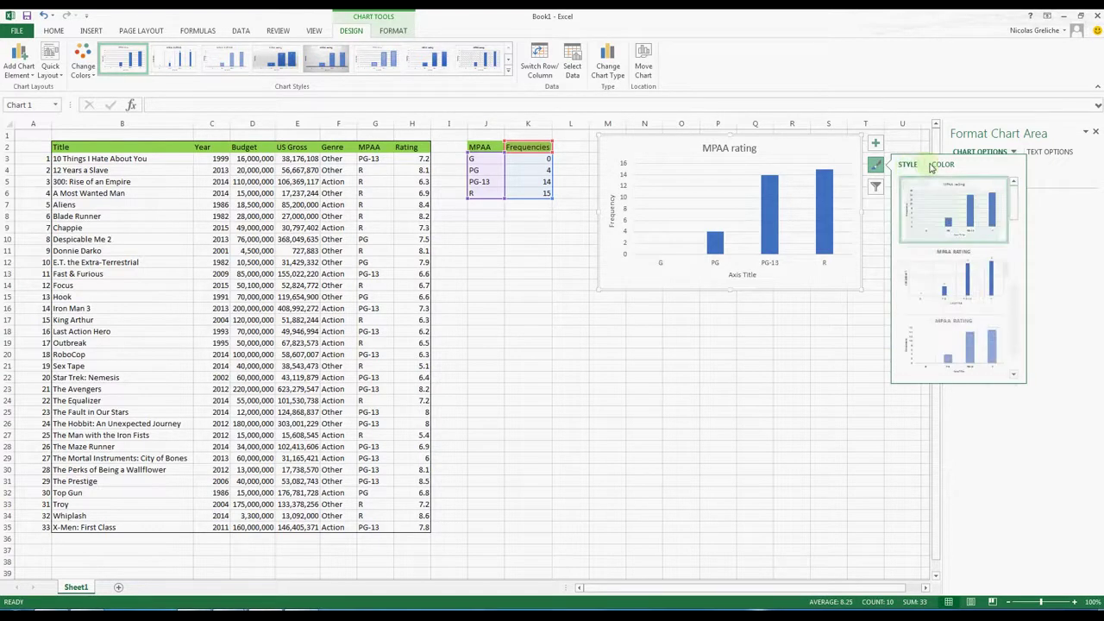
{"action": "left_click", "coordinate": [942, 165]}
{"action": "left_click_drag", "start_coordinate": [1013, 260], "coordinate": [1015, 335]}
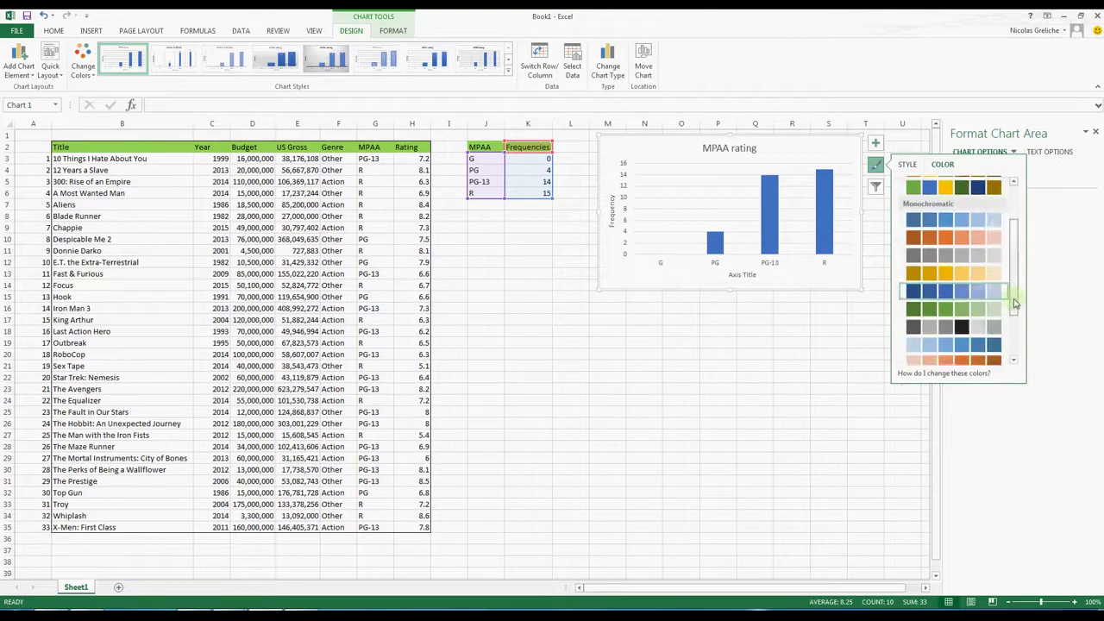
{"action": "left_click", "coordinate": [951, 229]}
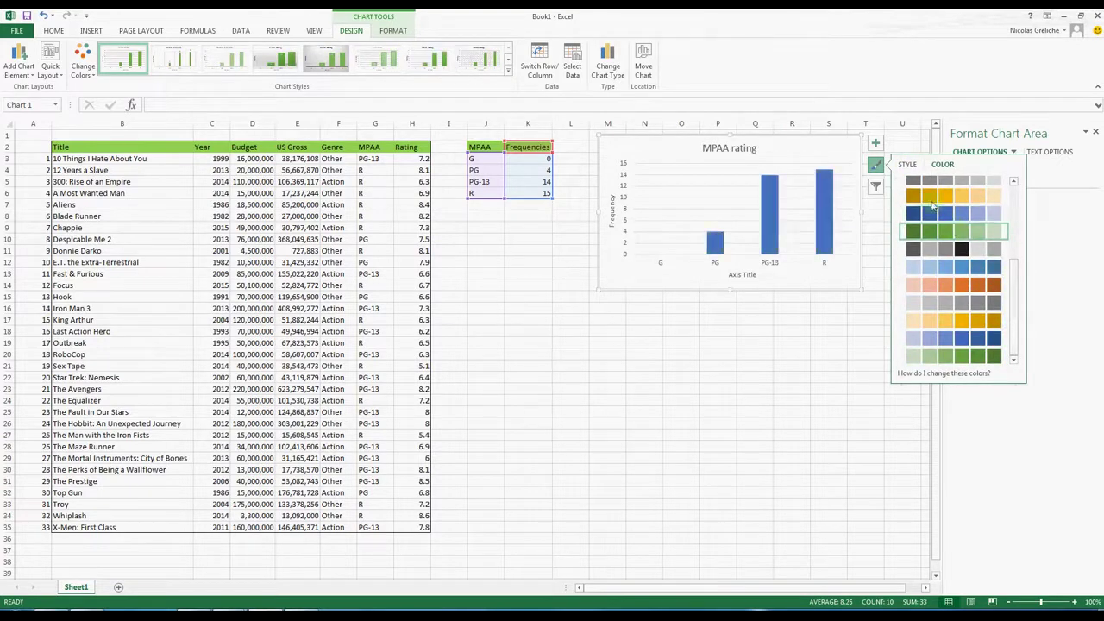
{"action": "left_click", "coordinate": [874, 165]}
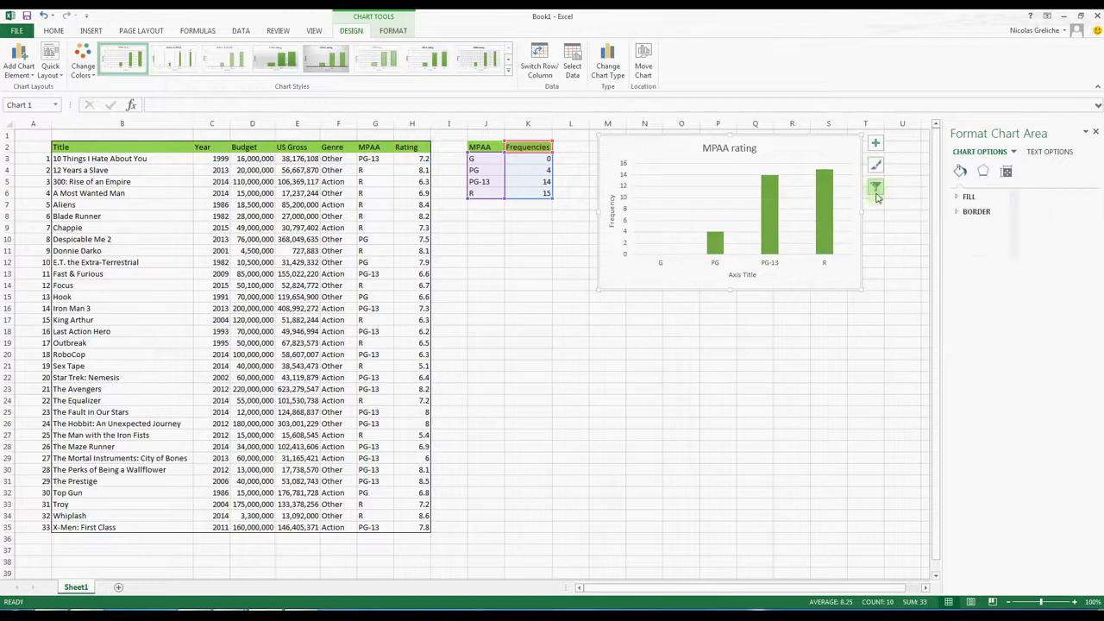
In Chart Filters, briefly set categories to (None), then restore the G, PG, PG-13 and R labels.
{"action": "left_click", "coordinate": [876, 190]}
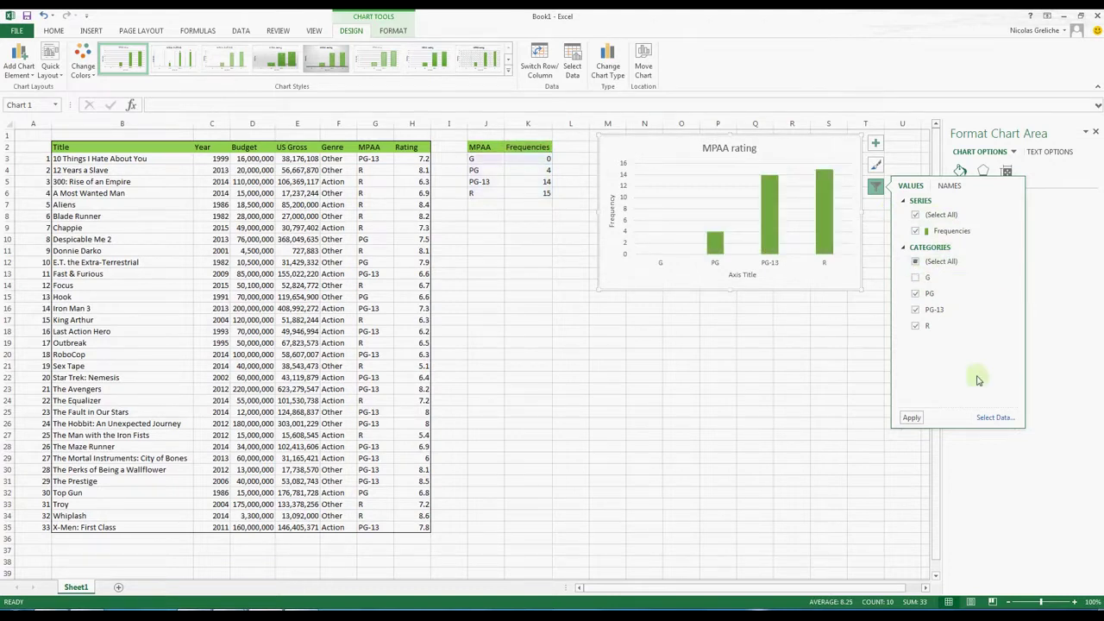
{"action": "left_click", "coordinate": [916, 418]}
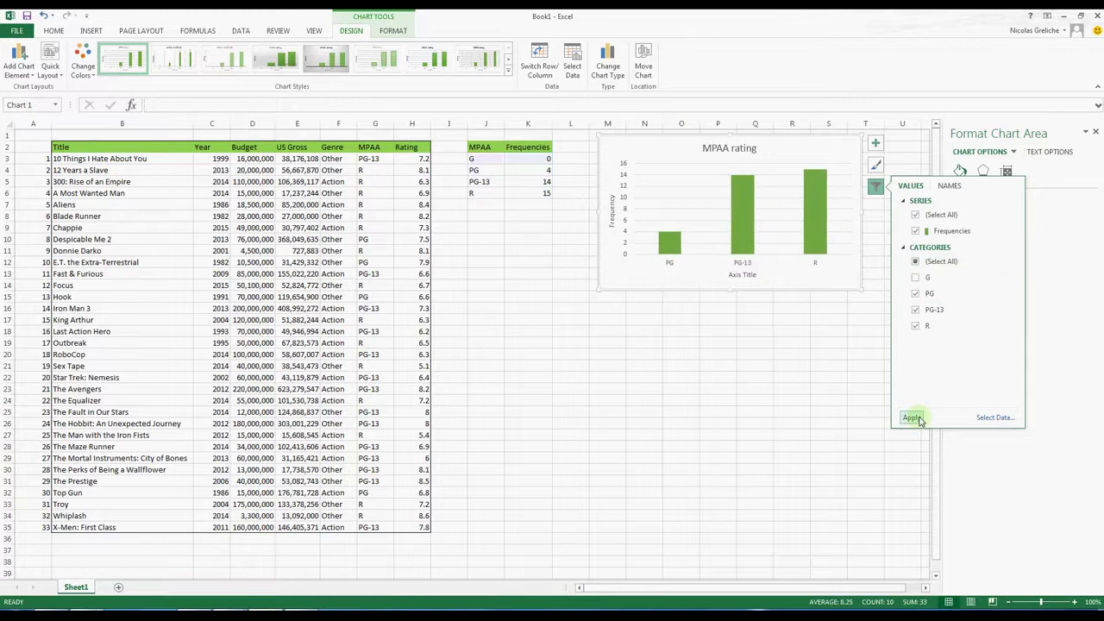
{"action": "left_click", "coordinate": [916, 278]}
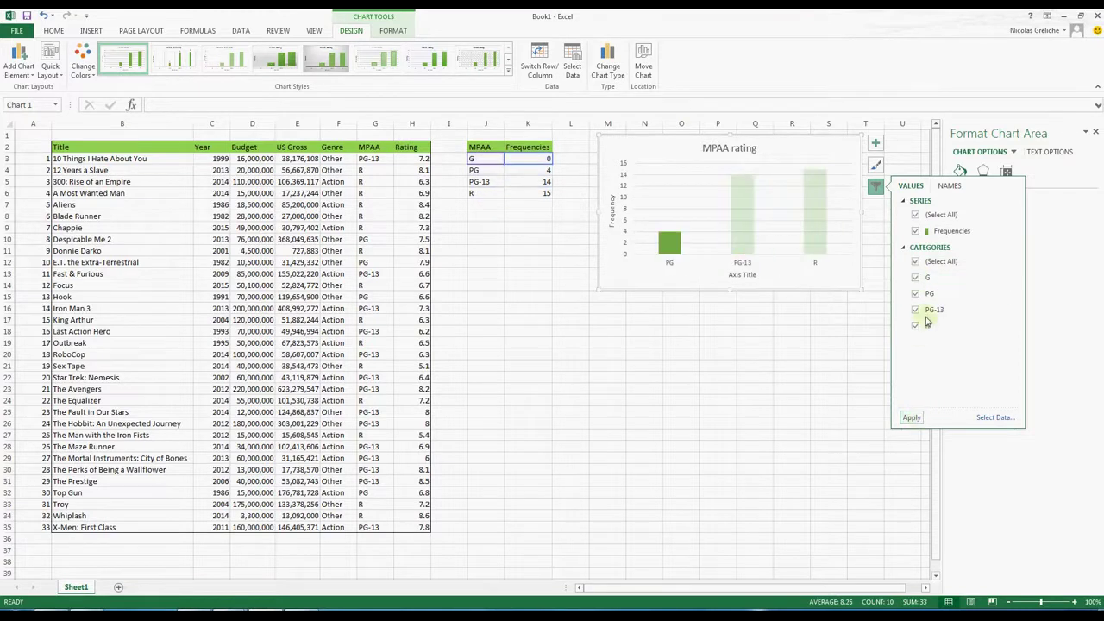
{"action": "left_click", "coordinate": [911, 418]}
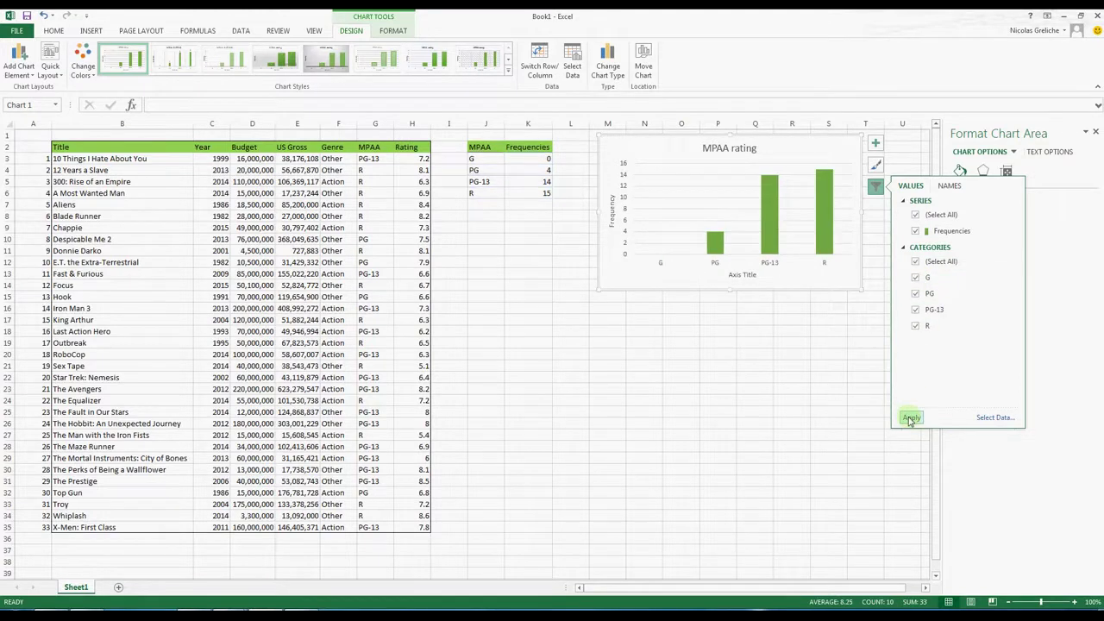
{"action": "left_click", "coordinate": [947, 187]}
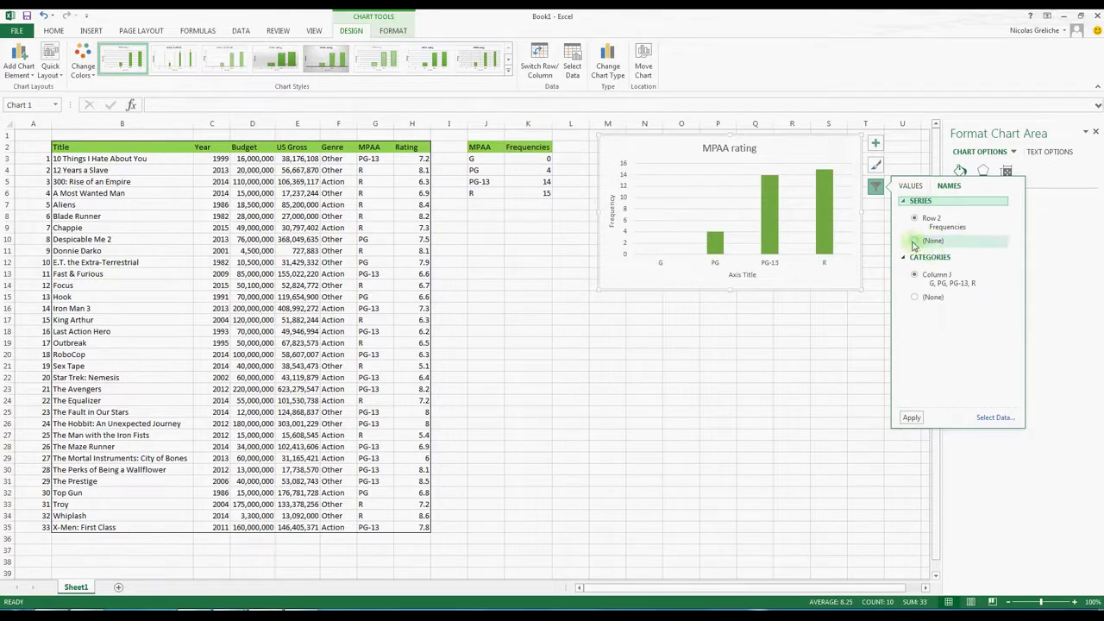
{"action": "left_click", "coordinate": [915, 297]}
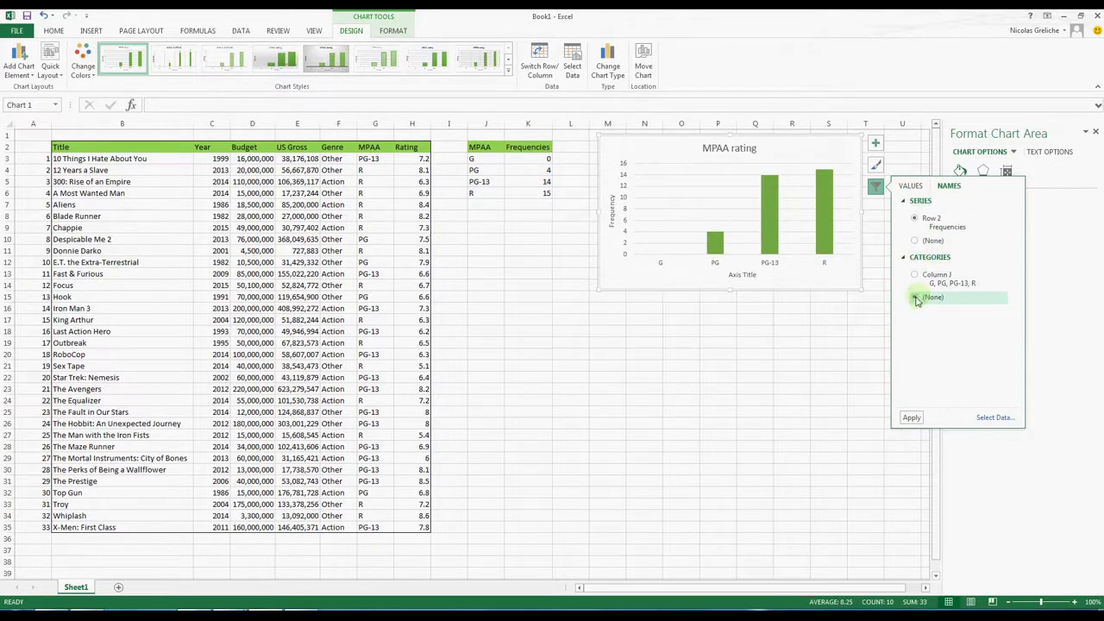
{"action": "left_click", "coordinate": [911, 417]}
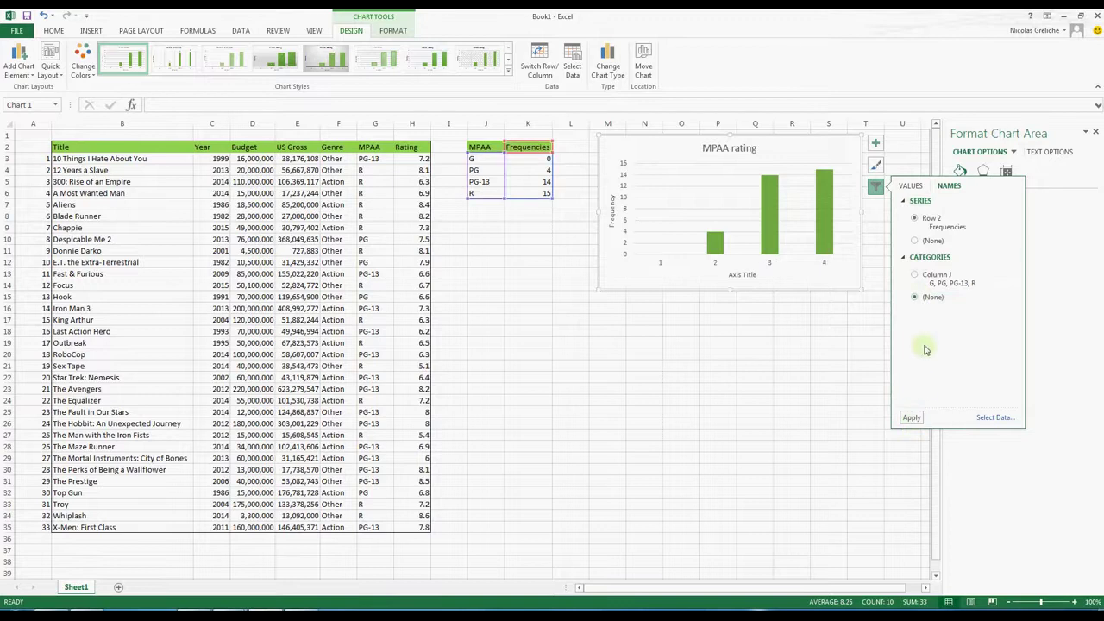
{"action": "left_click", "coordinate": [911, 418]}
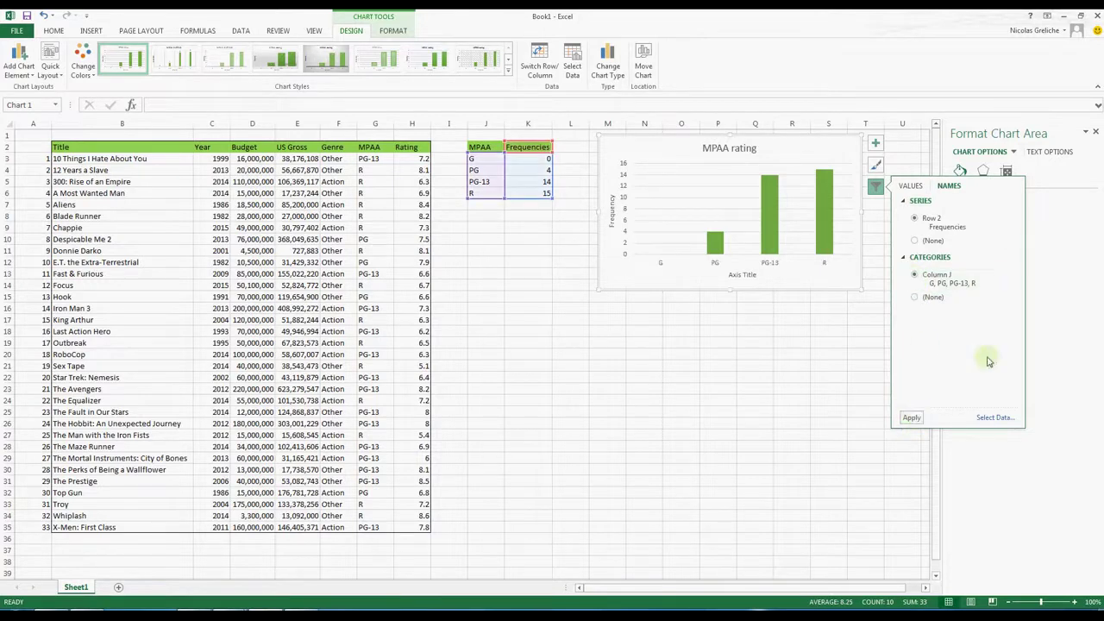
{"action": "left_click", "coordinate": [877, 188]}
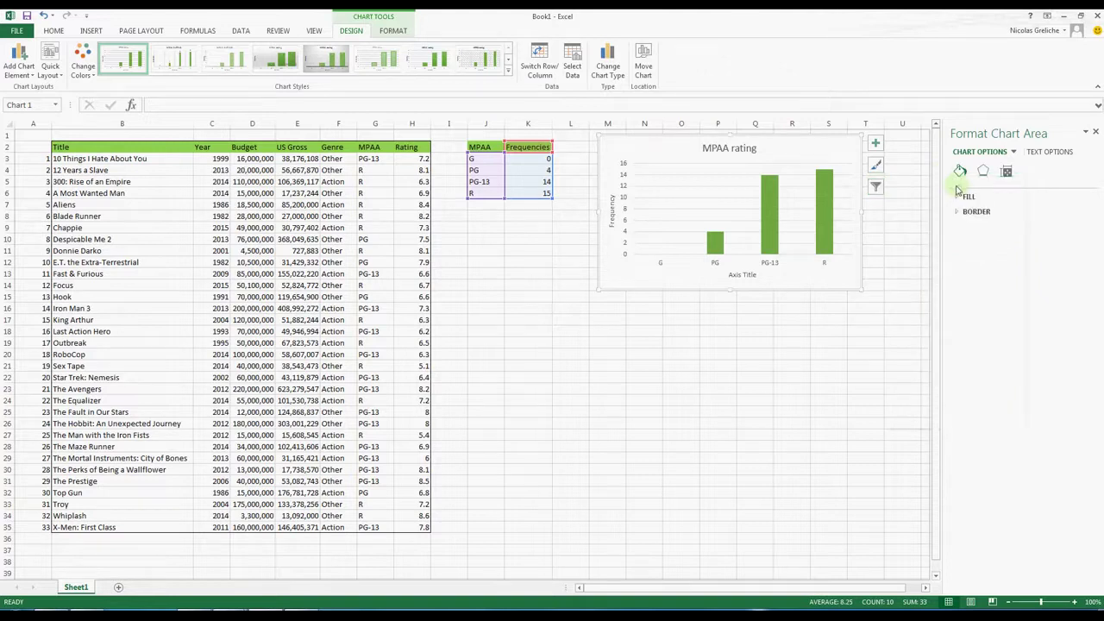
Set the chart area size to 7.2 cm high and 13.2 cm wide.
{"action": "left_click", "coordinate": [1085, 133]}
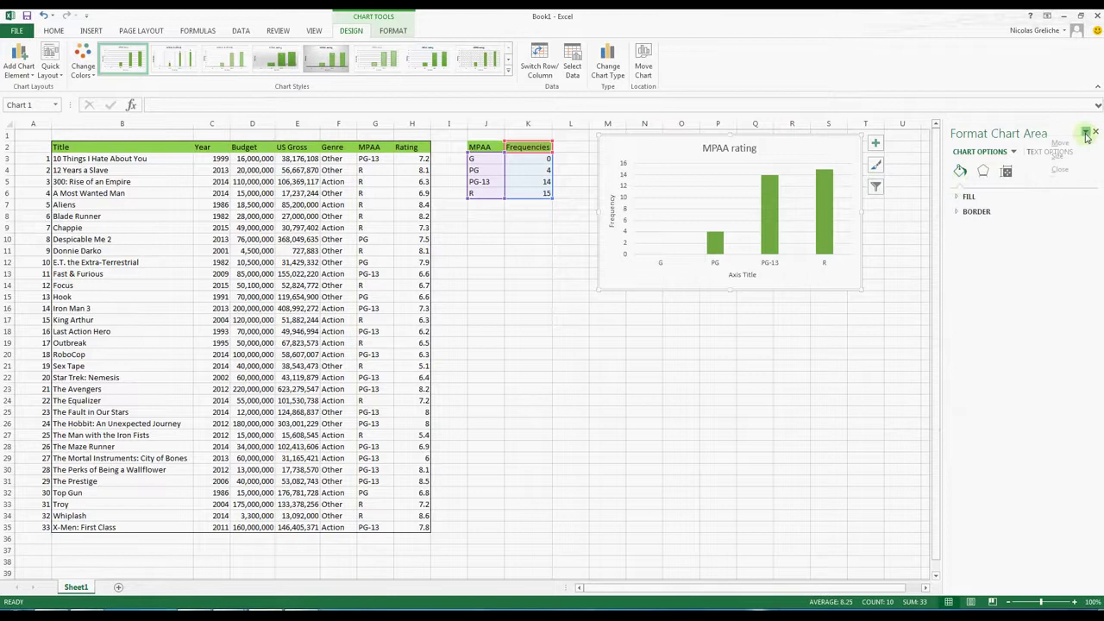
{"action": "left_click", "coordinate": [1069, 135]}
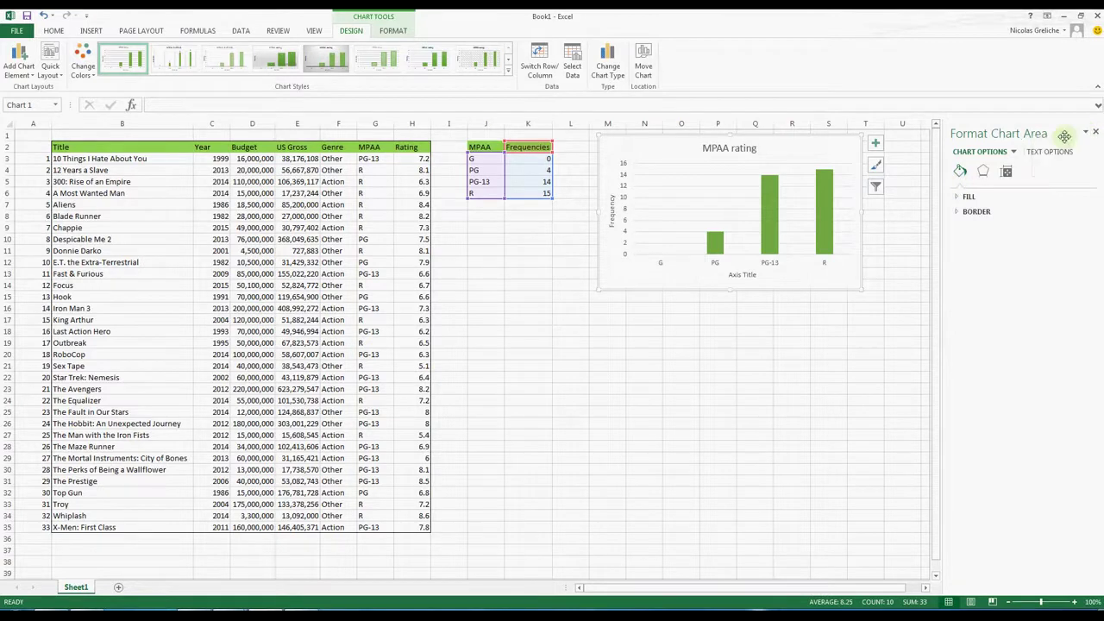
{"action": "left_click", "coordinate": [1013, 154]}
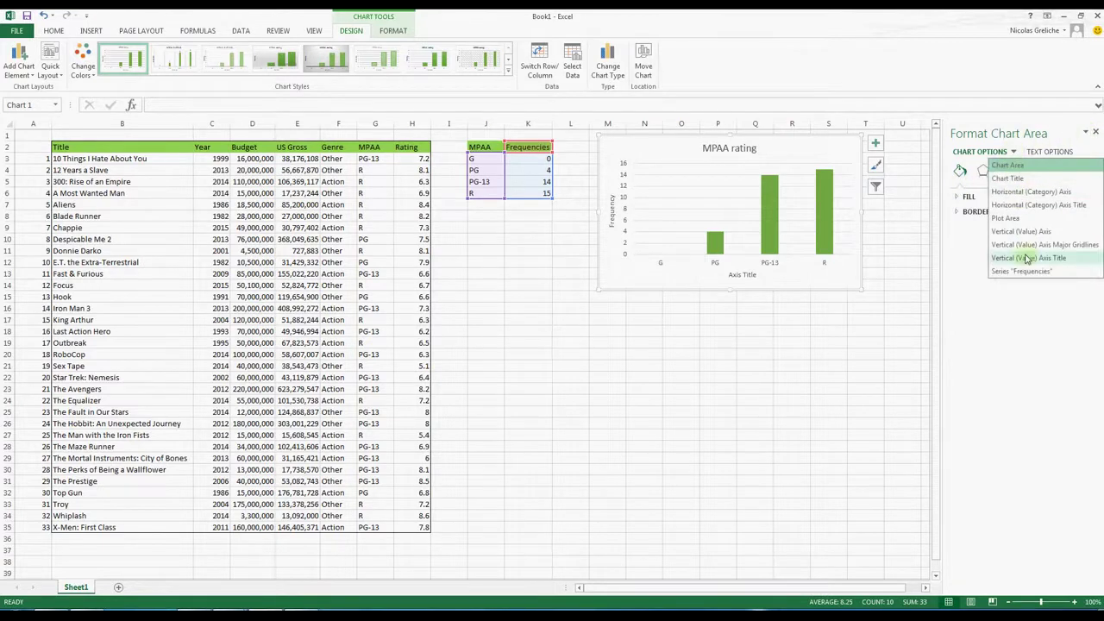
{"action": "left_click", "coordinate": [1007, 165]}
{"action": "left_click", "coordinate": [983, 171]}
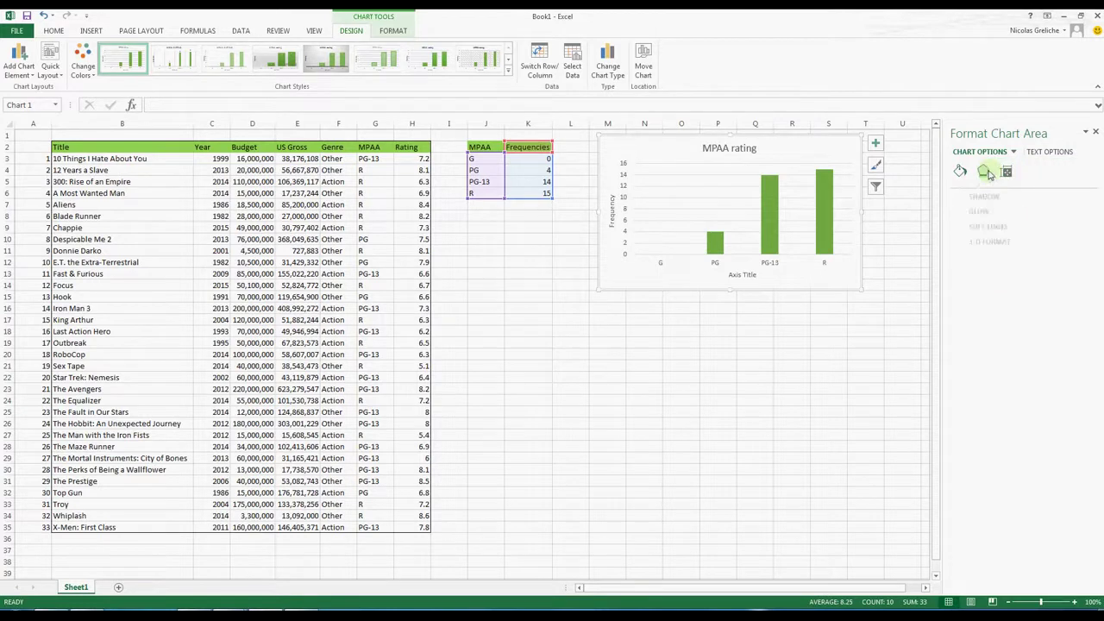
{"action": "left_click", "coordinate": [1007, 172]}
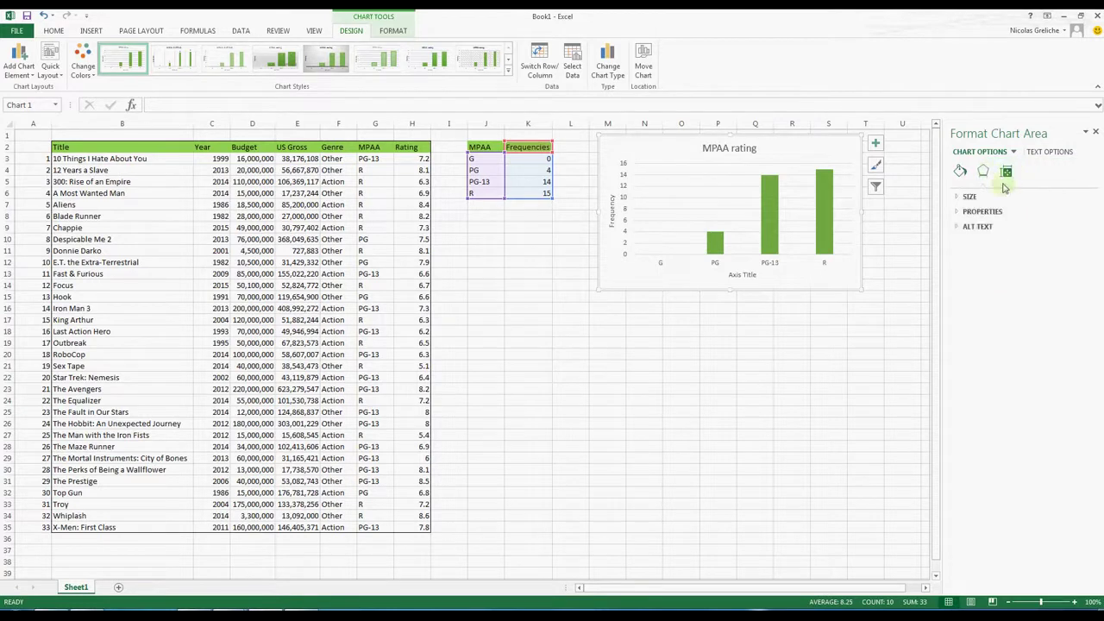
{"action": "left_click", "coordinate": [959, 197]}
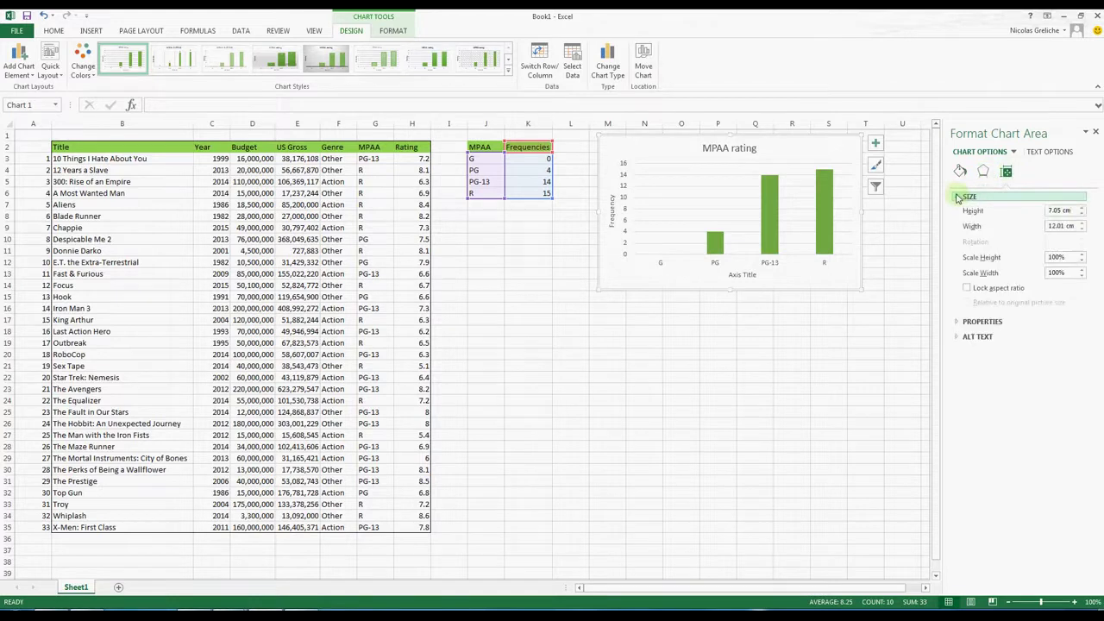
{"action": "left_click", "coordinate": [1082, 209]}
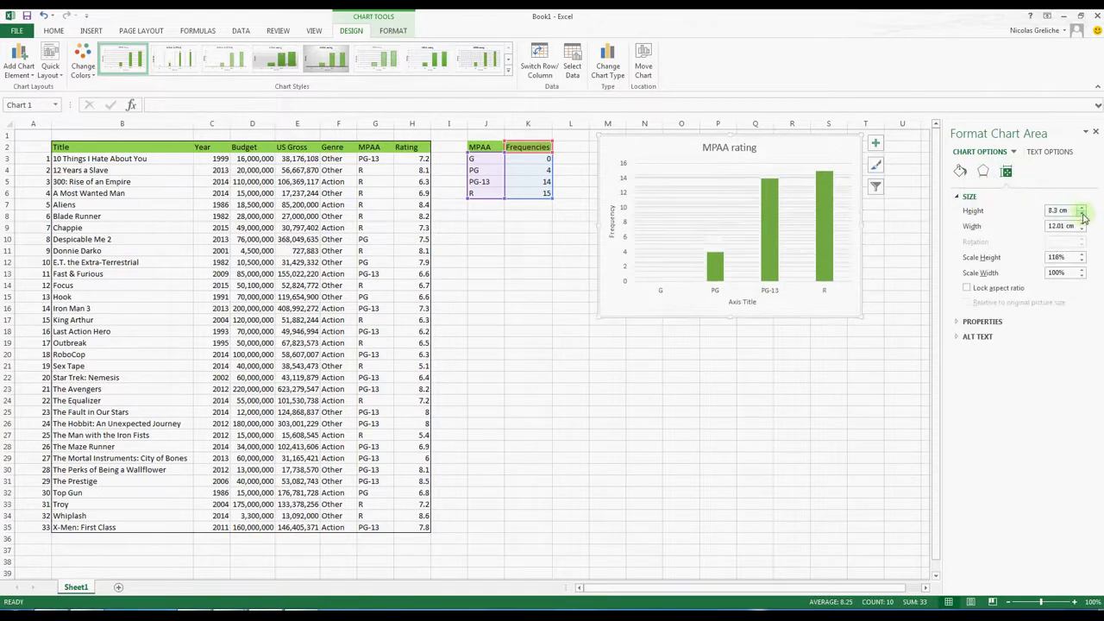
{"action": "left_click", "coordinate": [1082, 214]}
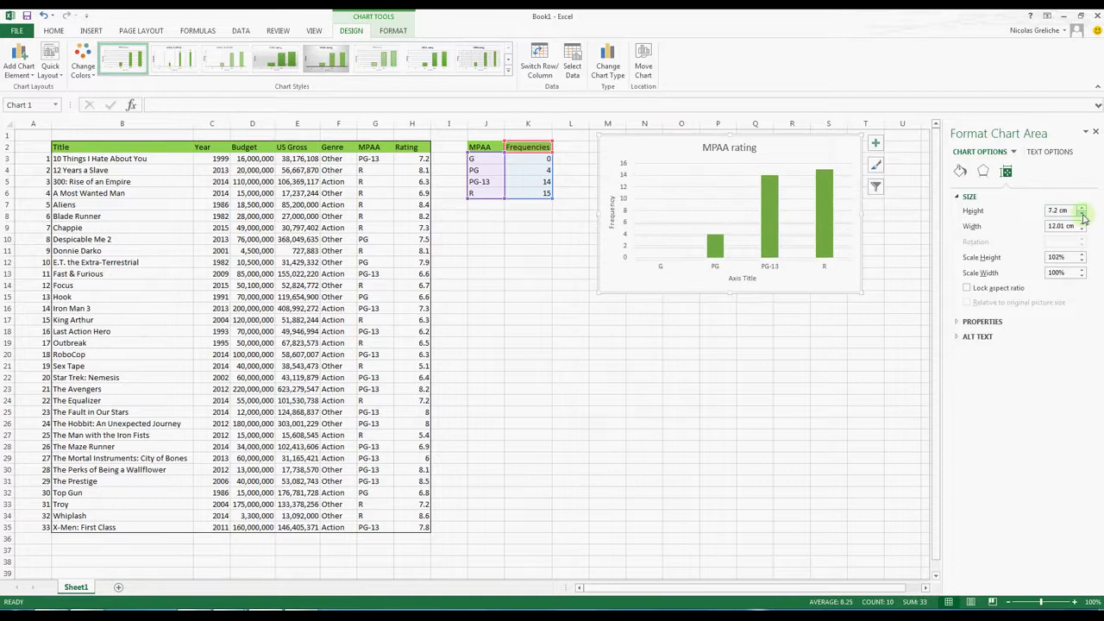
{"action": "left_click", "coordinate": [1082, 222]}
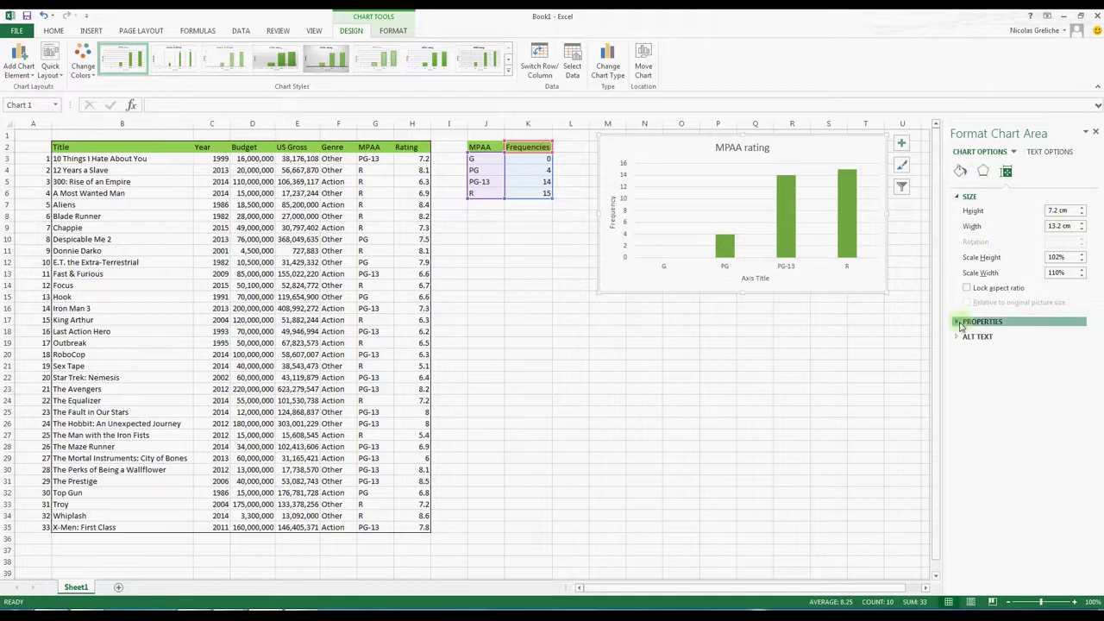
Try a few chart shadow presets, then set the shadow to No Shadow.
{"action": "left_click", "coordinate": [961, 321]}
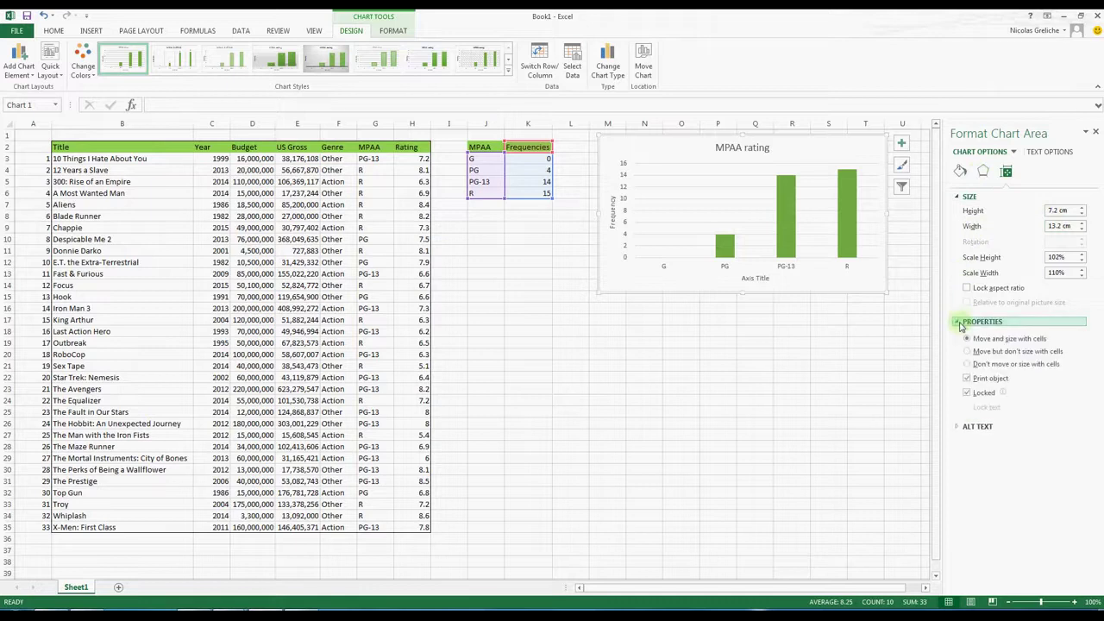
{"action": "left_click", "coordinate": [957, 426]}
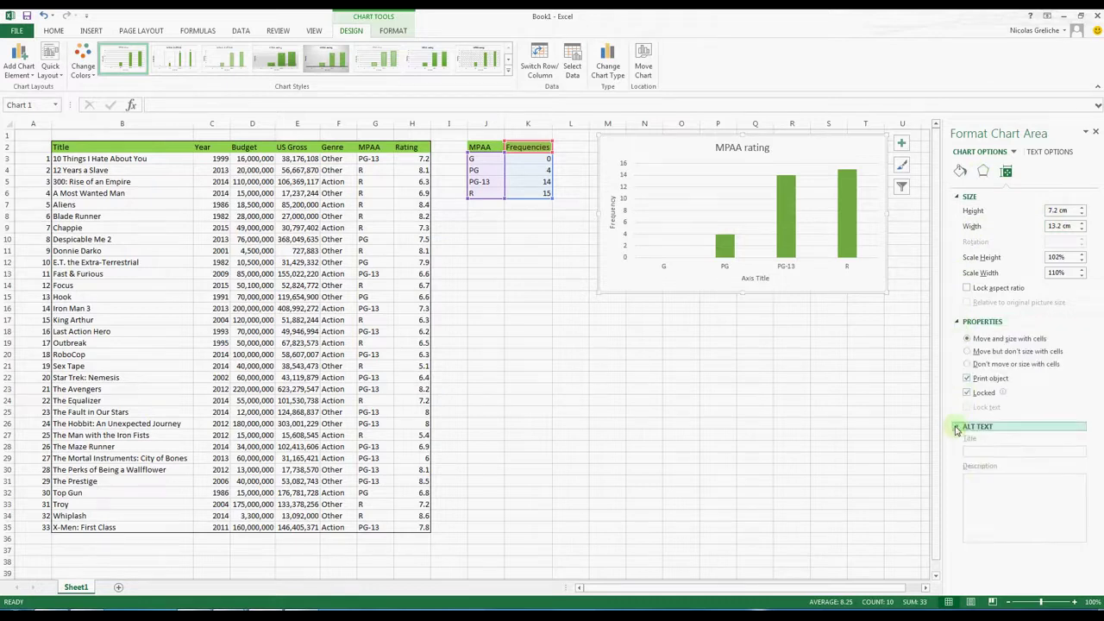
{"action": "left_click", "coordinate": [983, 172]}
{"action": "left_click", "coordinate": [960, 196]}
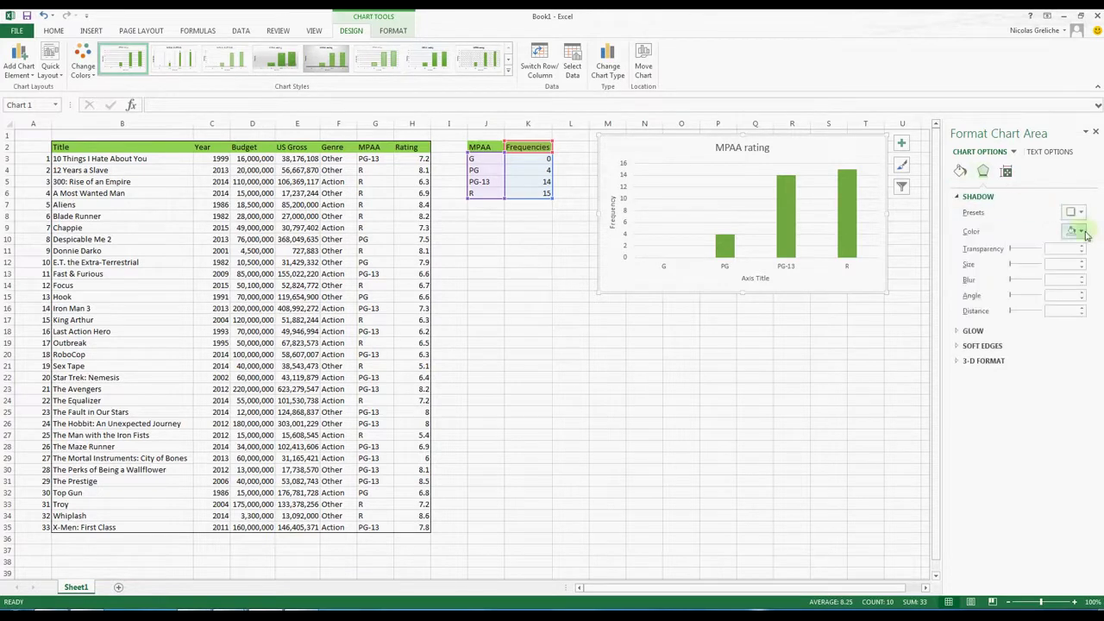
{"action": "left_click", "coordinate": [1075, 231]}
{"action": "left_click", "coordinate": [1083, 295]}
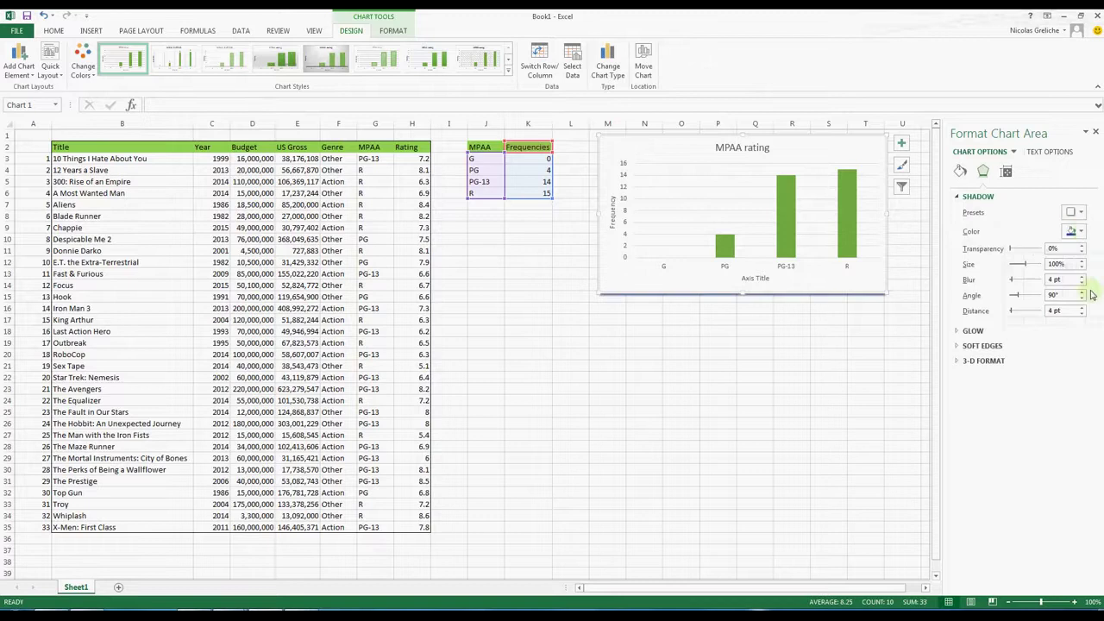
{"action": "left_click", "coordinate": [1083, 216]}
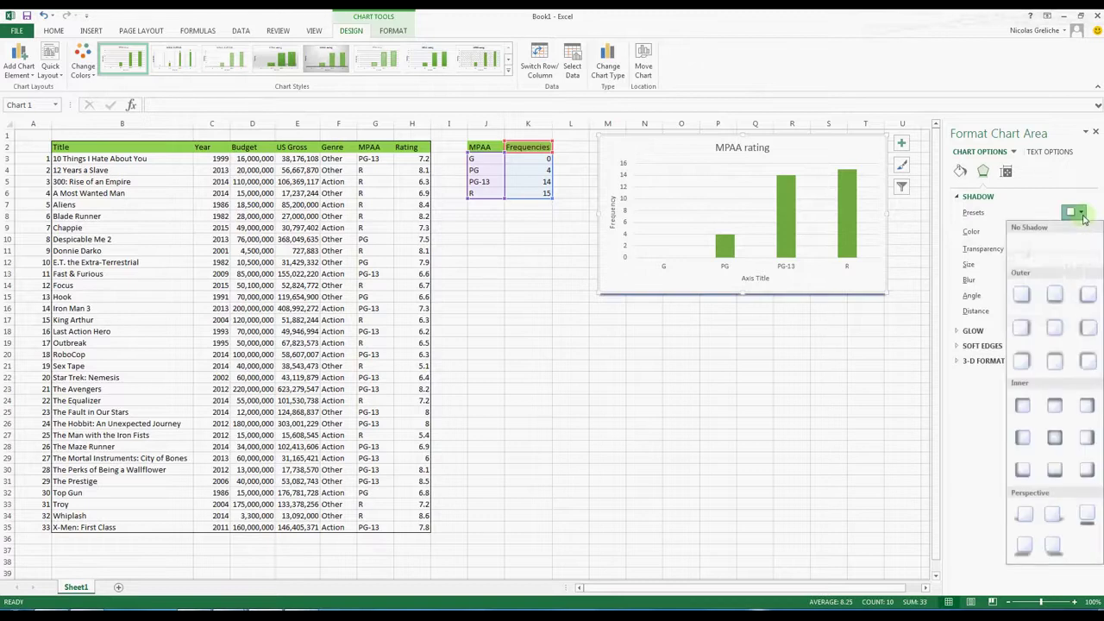
{"action": "left_click", "coordinate": [1056, 332]}
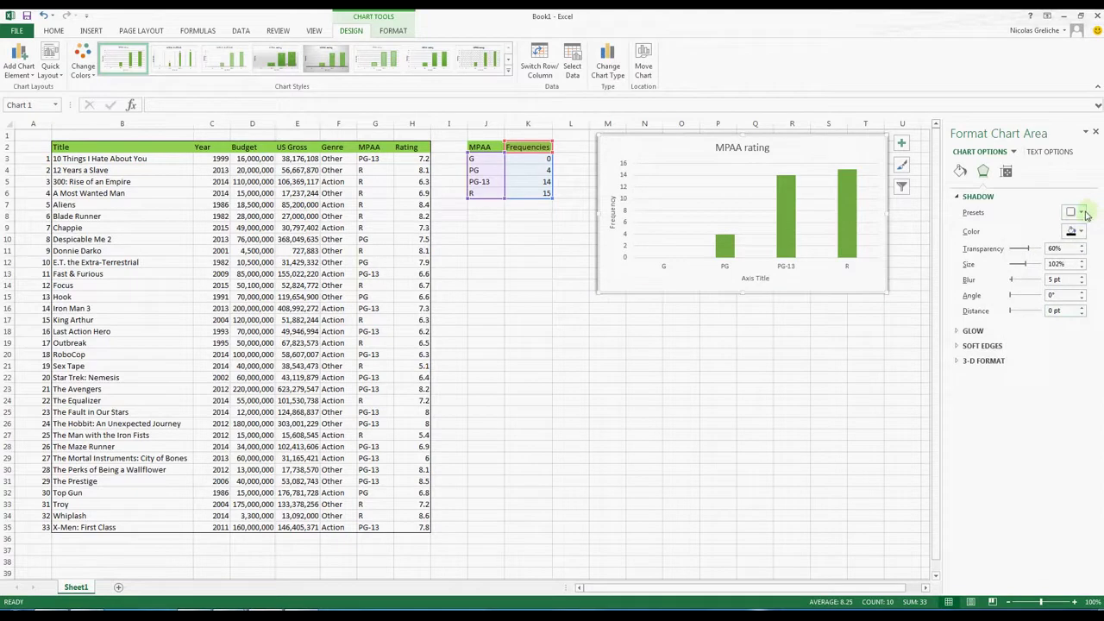
{"action": "left_click", "coordinate": [1085, 214]}
{"action": "left_click", "coordinate": [1033, 249]}
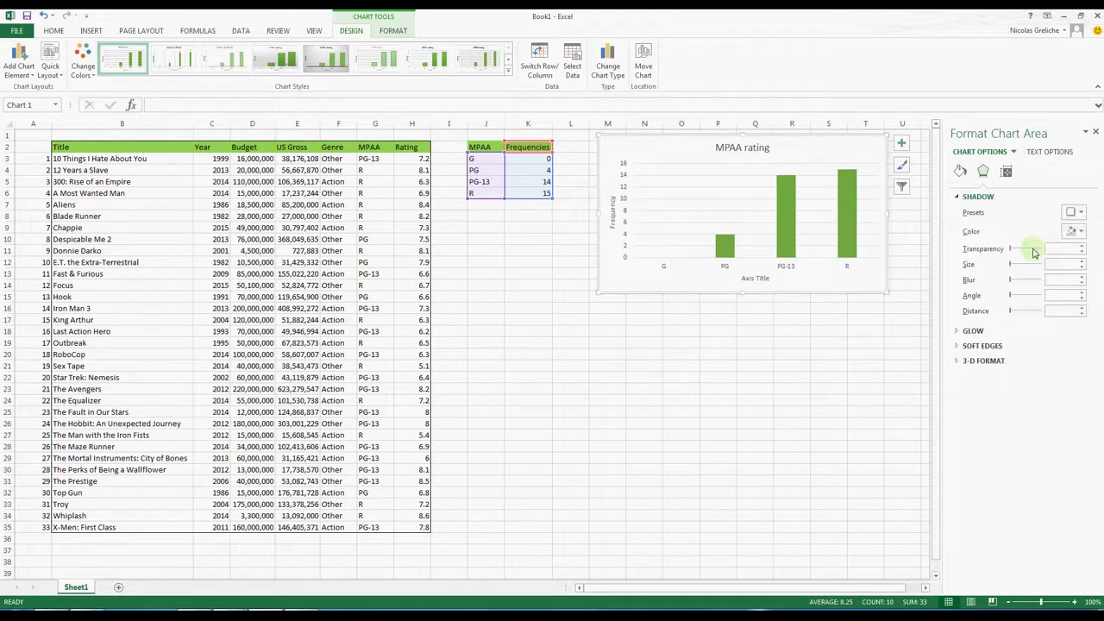
{"action": "left_click", "coordinate": [961, 174]}
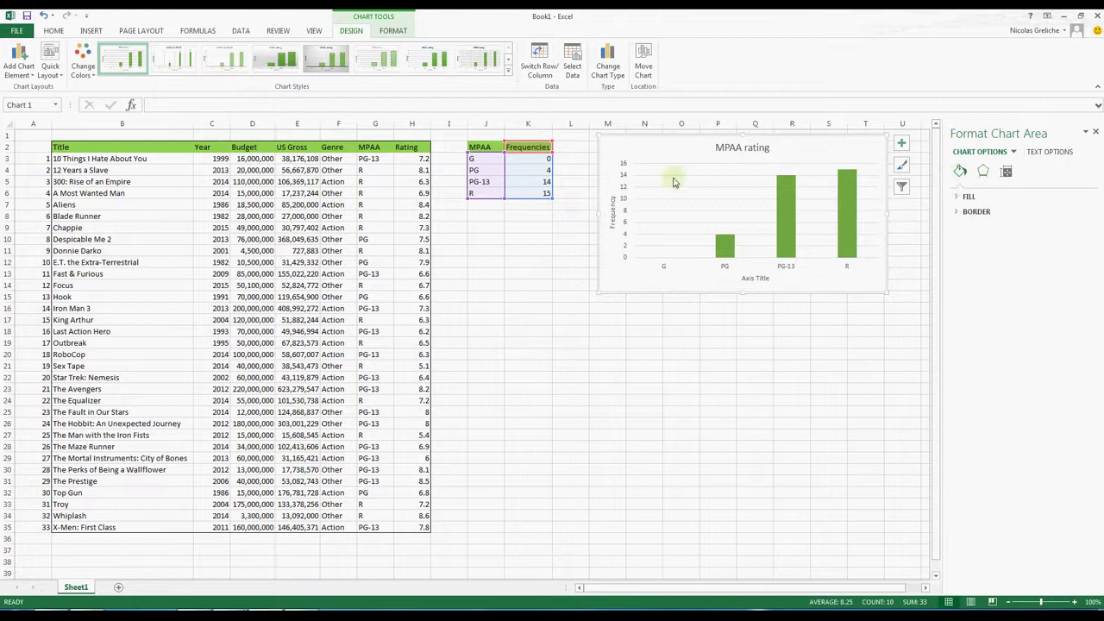
Resize the chart and label the horizontal axis 'MPAA rating'.
{"action": "left_click_drag", "start_coordinate": [597, 293], "coordinate": [635, 254]}
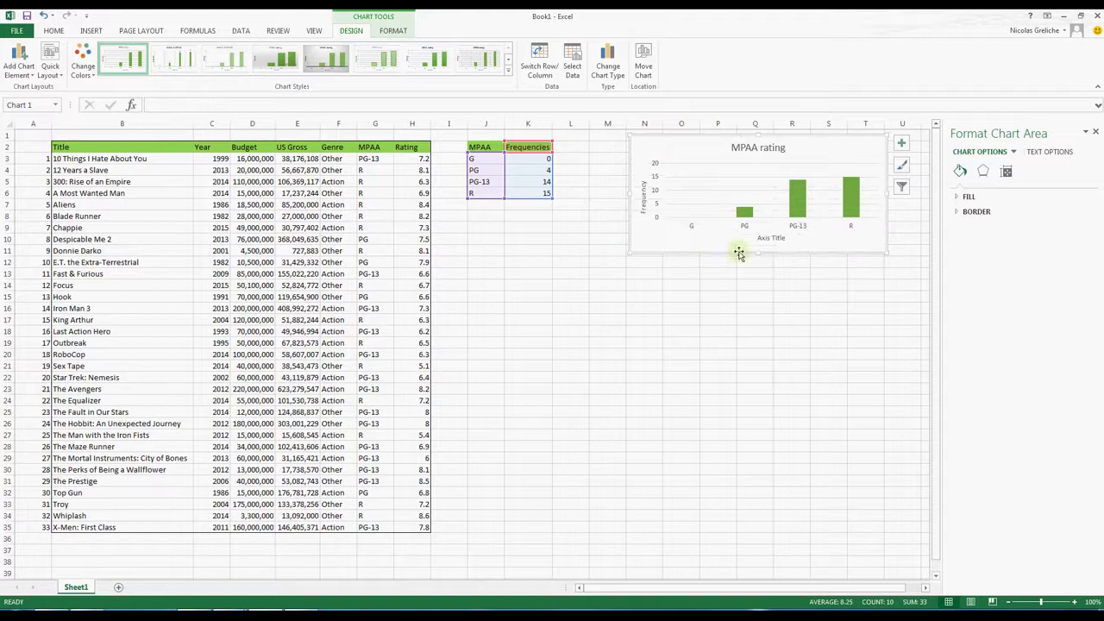
{"action": "mouse_move", "coordinate": [759, 252]}
{"action": "left_mouse_down"}
{"action": "mouse_move", "coordinate": [758, 270]}
{"action": "mouse_move", "coordinate": [763, 256]}
{"action": "mouse_move", "coordinate": [793, 266]}
{"action": "left_mouse_up"}
{"action": "left_click", "coordinate": [763, 255]}
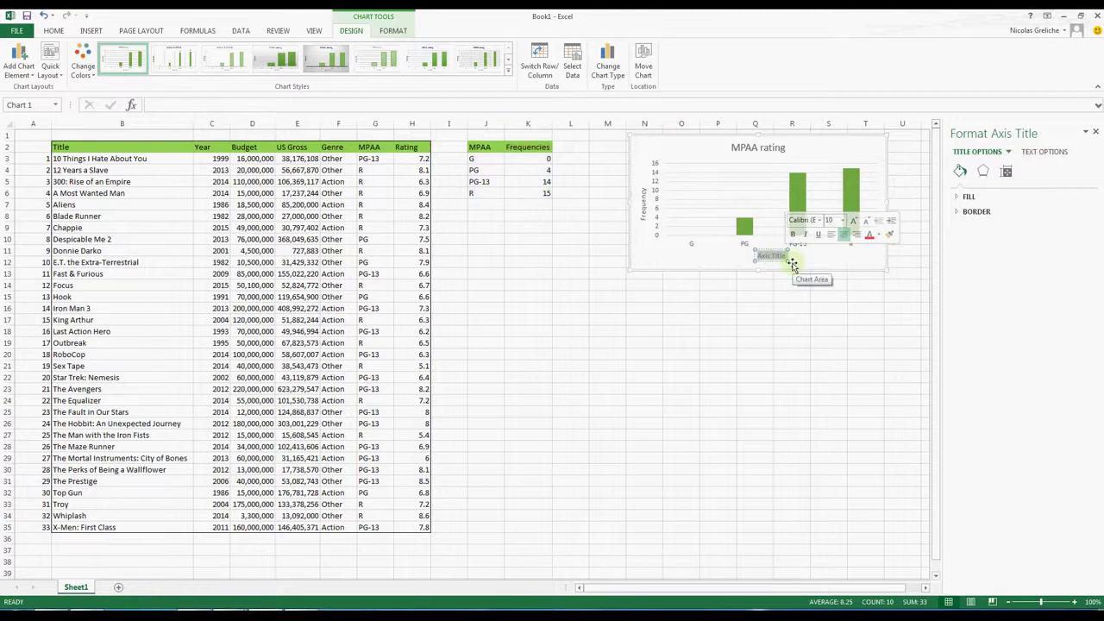
{"action": "type", "text": "MPAA"}
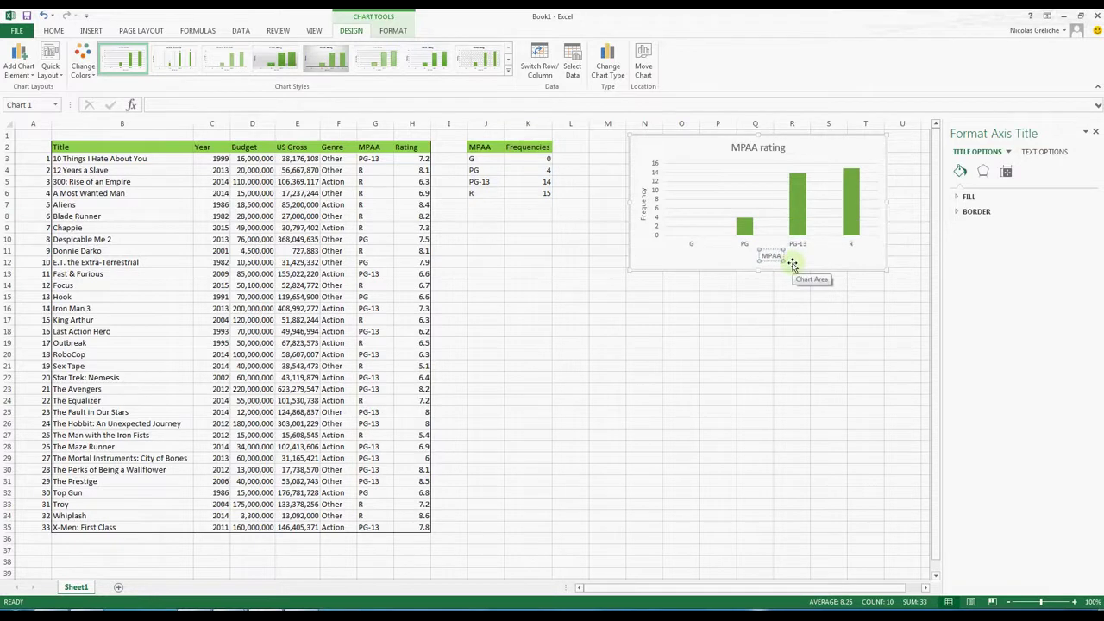
{"action": "type", "text": " rati"}
{"action": "type", "text": "ng"}
Change the chart title to 'Barplot of MPAA rating'.
{"action": "left_click", "coordinate": [748, 149]}
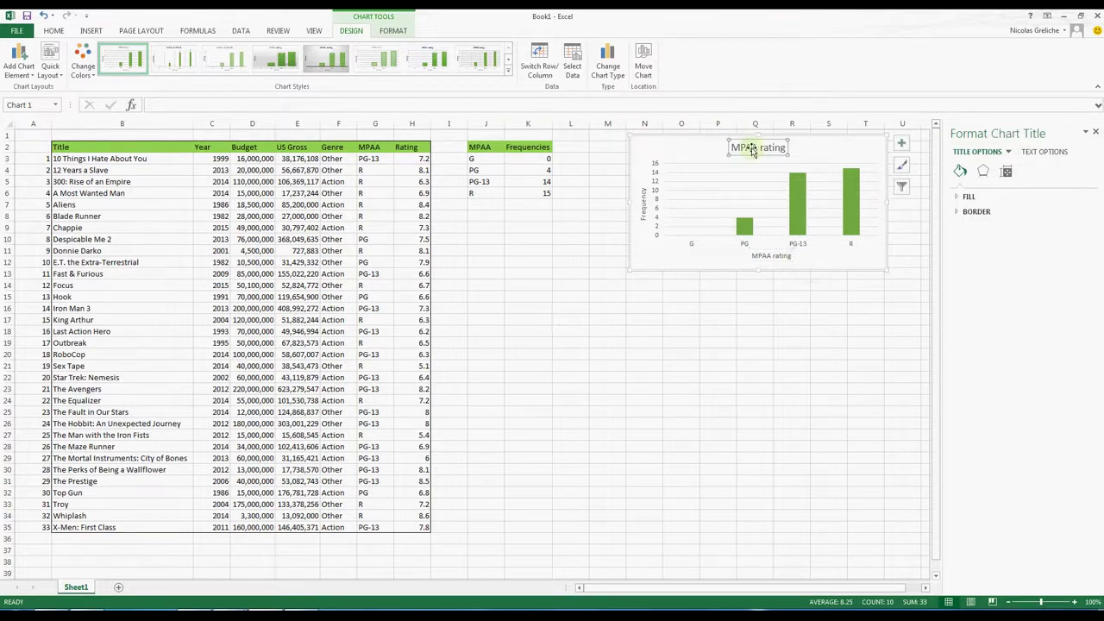
{"action": "left_click", "coordinate": [754, 149]}
{"action": "left_click_drag", "start_coordinate": [731, 149], "coordinate": [801, 148]}
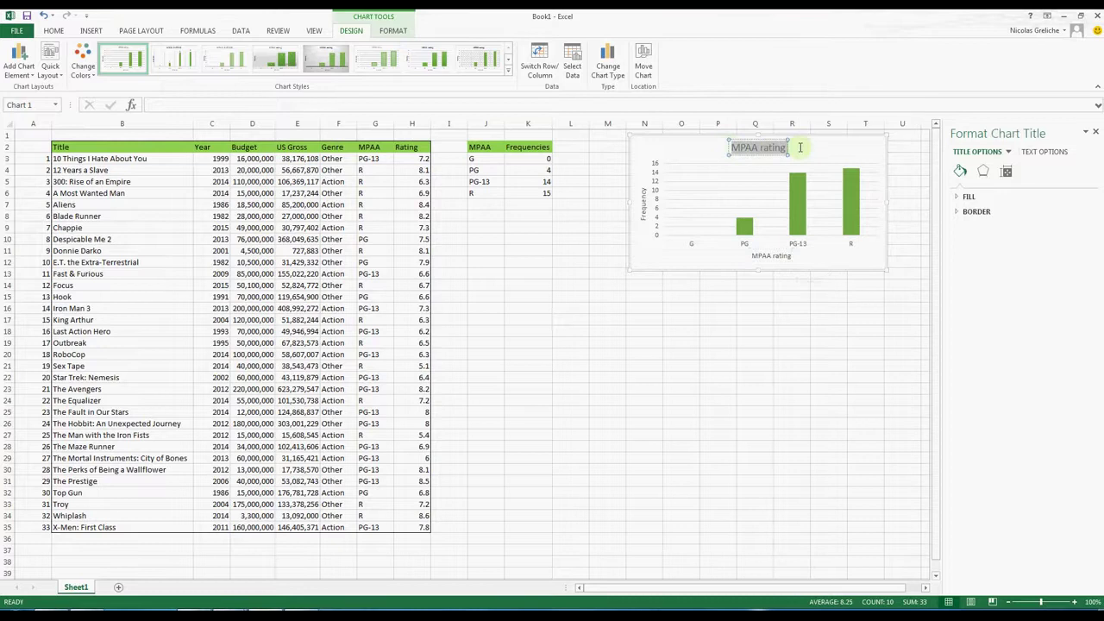
{"action": "type", "text": "Ba"}
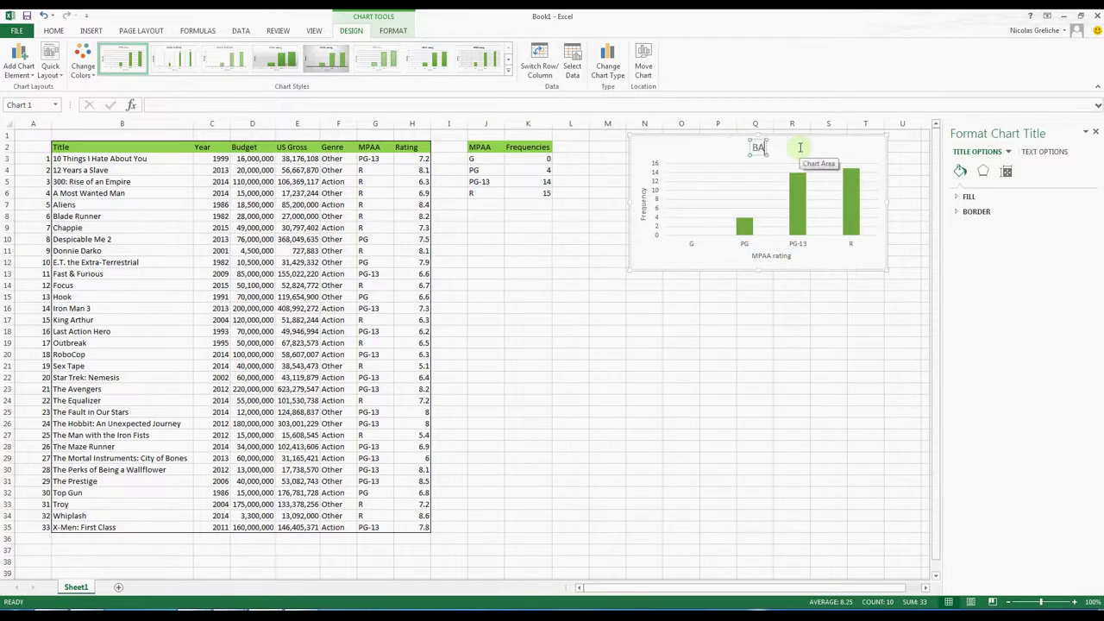
{"action": "type", "text": "rplo"}
{"action": "type", "text": "t of"}
{"action": "type", "text": " MPAA ra"}
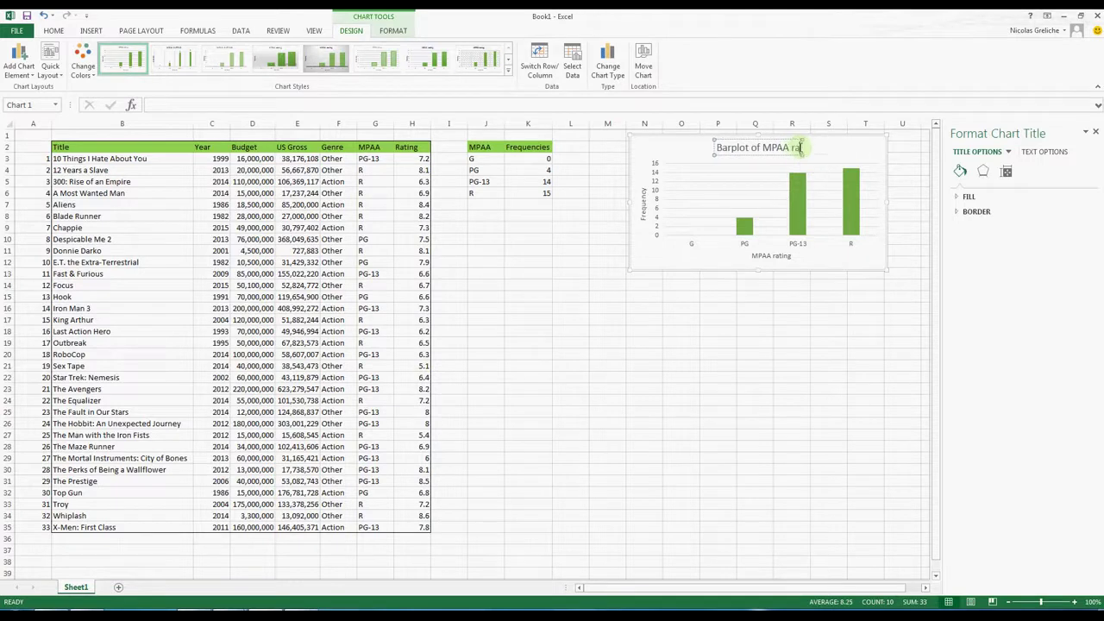
{"action": "type", "text": "ting"}
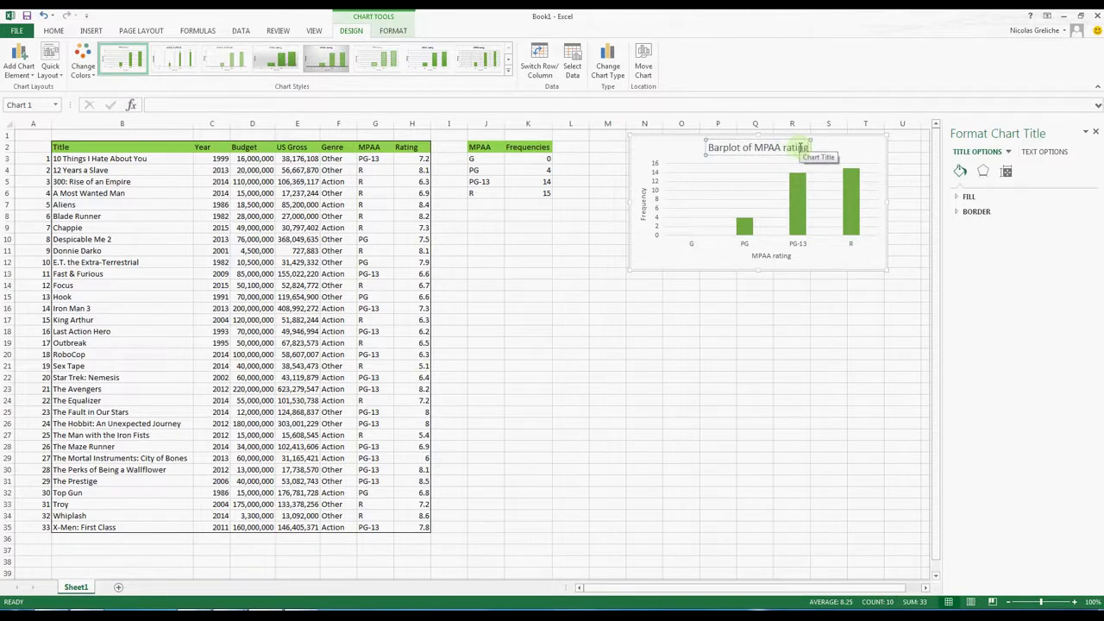
{"action": "left_click", "coordinate": [485, 224]}
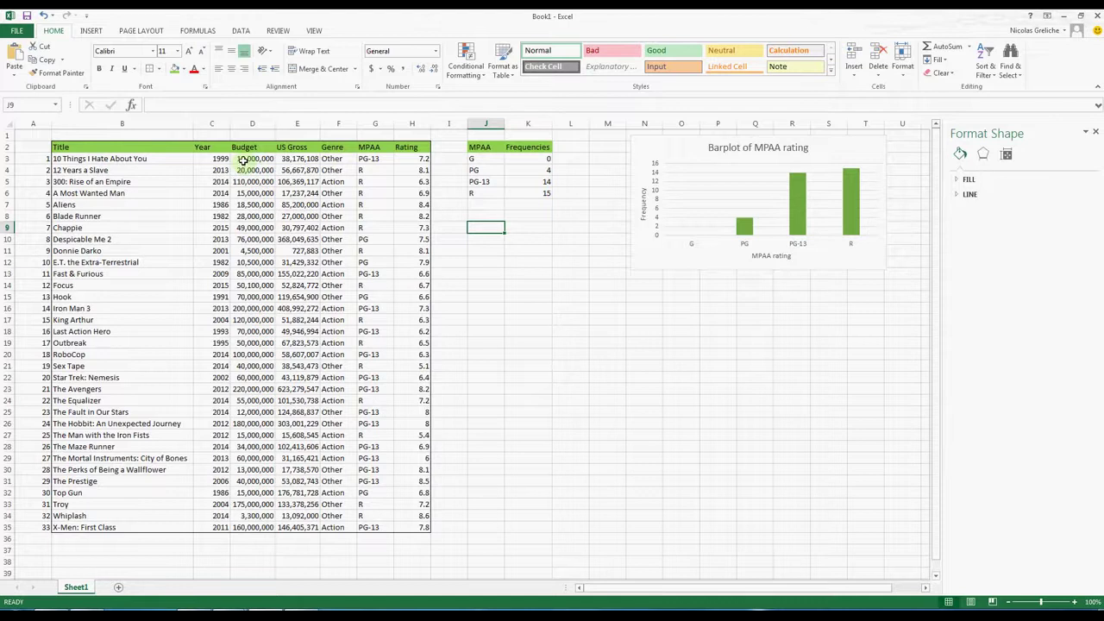
Enter the labels Mean, Standard deviation and Median in C36:C38.
{"action": "left_click_drag", "start_coordinate": [244, 158], "coordinate": [249, 283]}
{"action": "left_click_drag", "start_coordinate": [235, 464], "coordinate": [255, 528]}
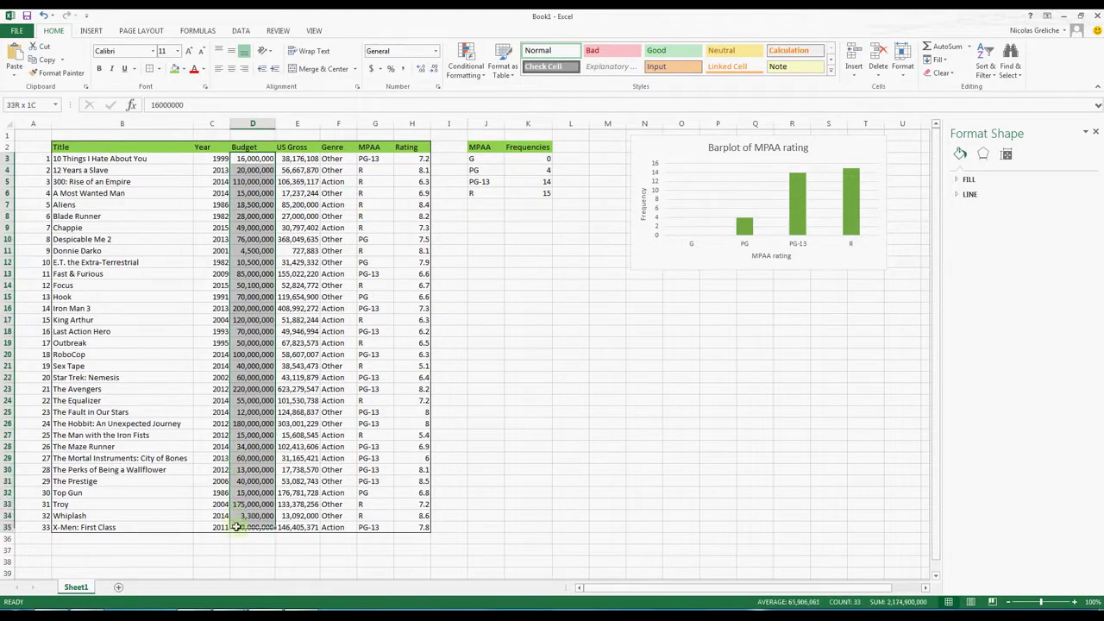
{"action": "left_click", "coordinate": [251, 537]}
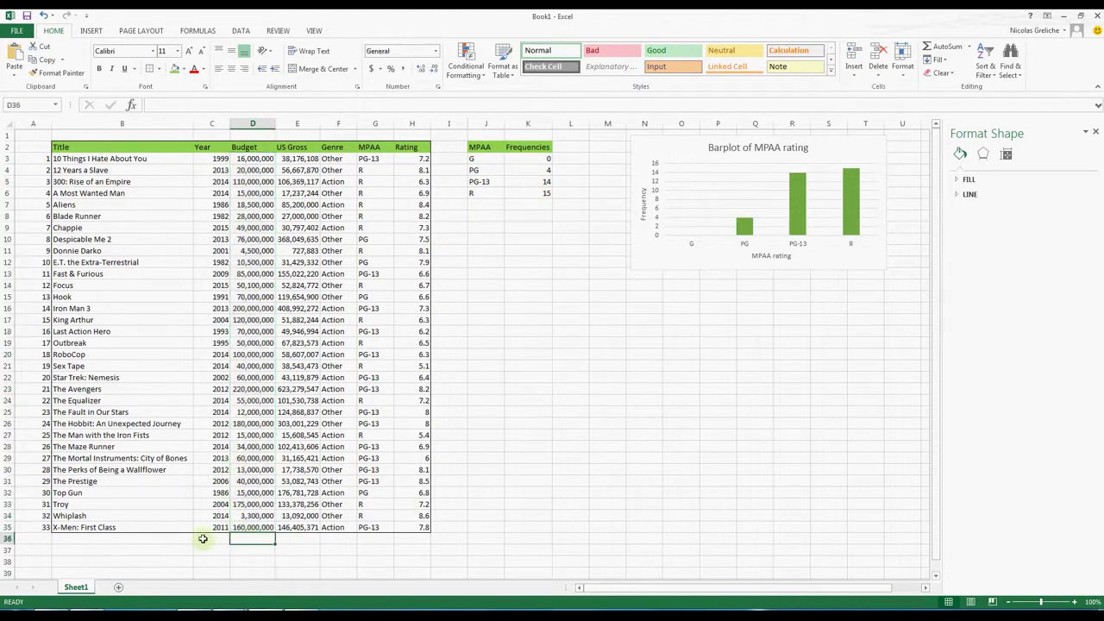
{"action": "left_click", "coordinate": [203, 538]}
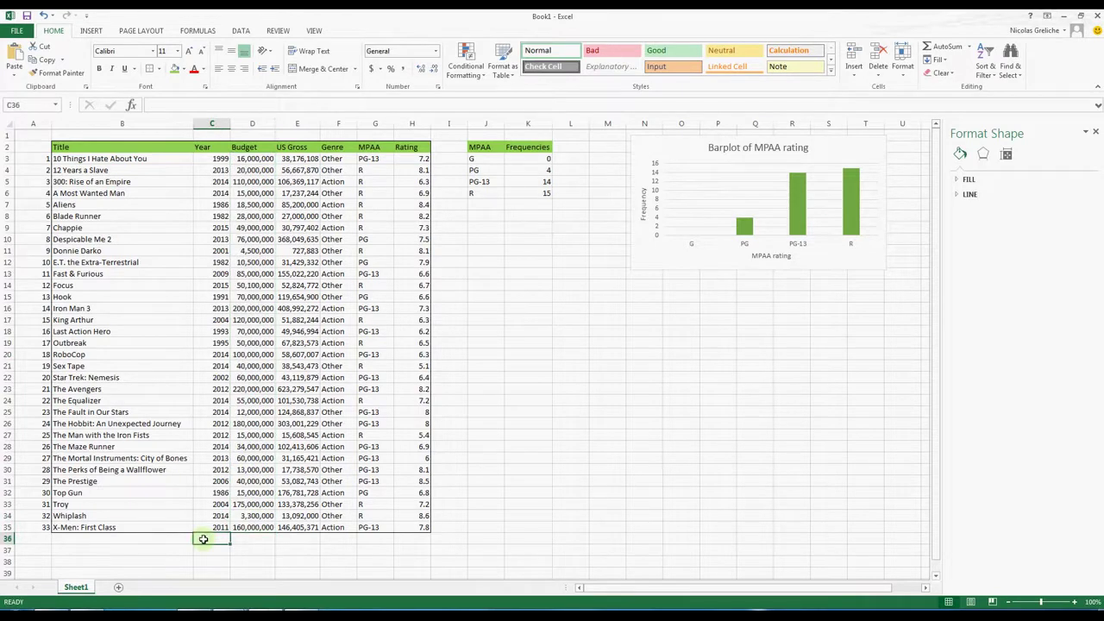
{"action": "type", "text": "Mean"}
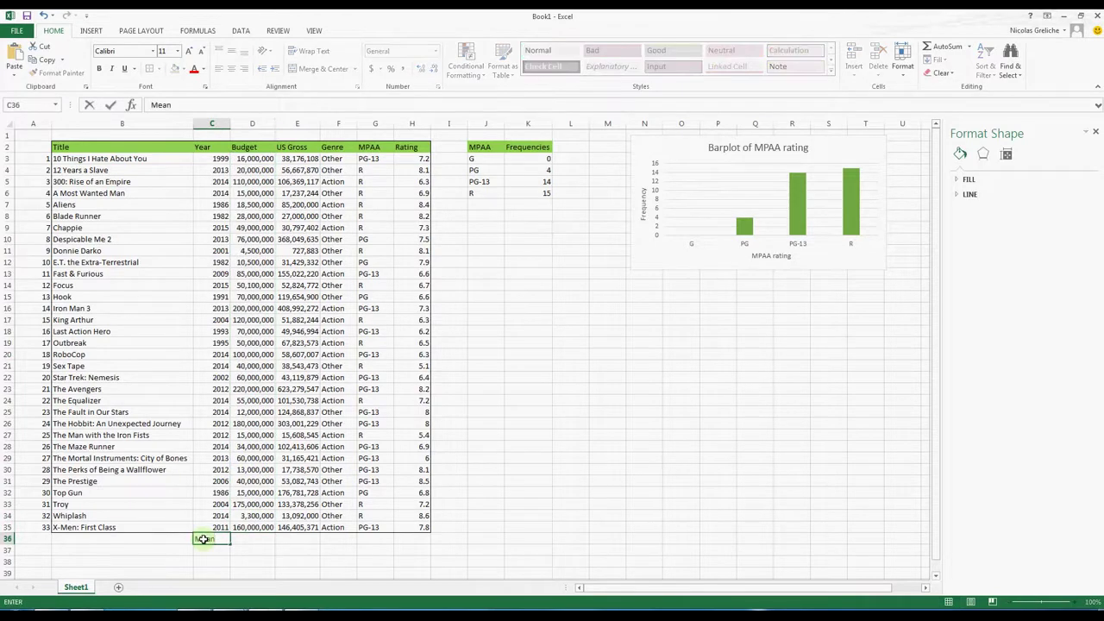
{"action": "key", "text": "Return"}
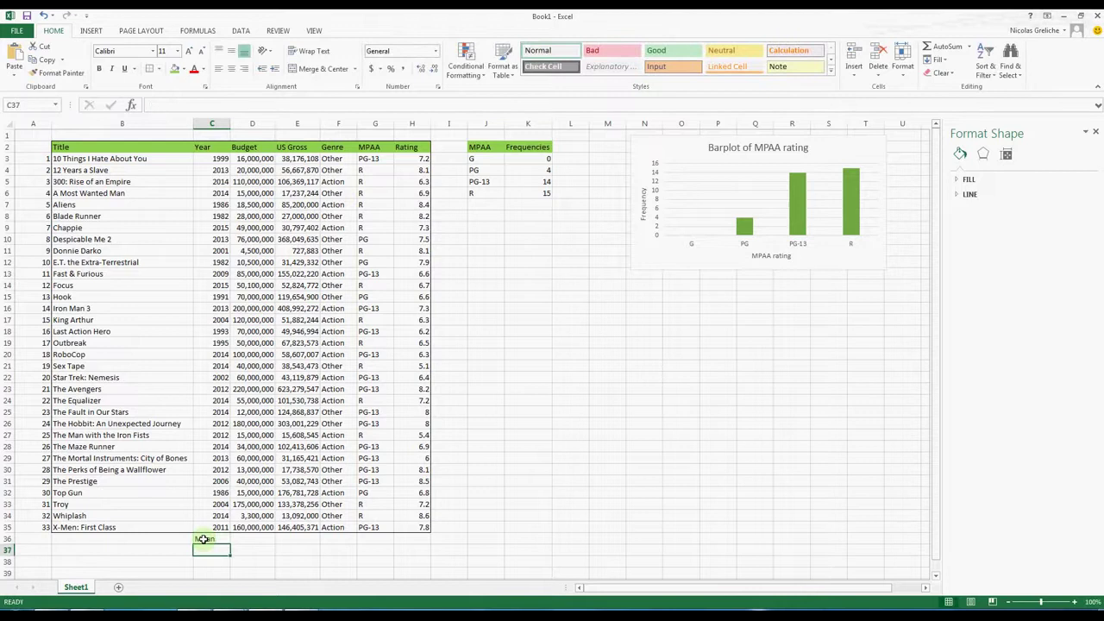
{"action": "type", "text": "Standard deviation"}
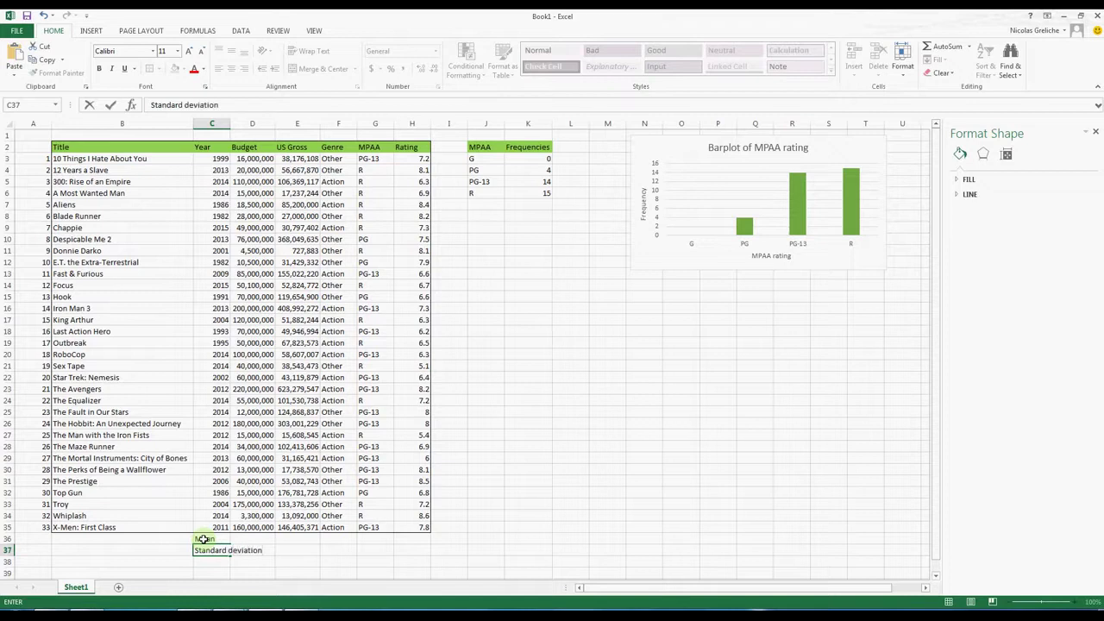
{"action": "key", "text": "Return"}
{"action": "type", "text": "Mean"}
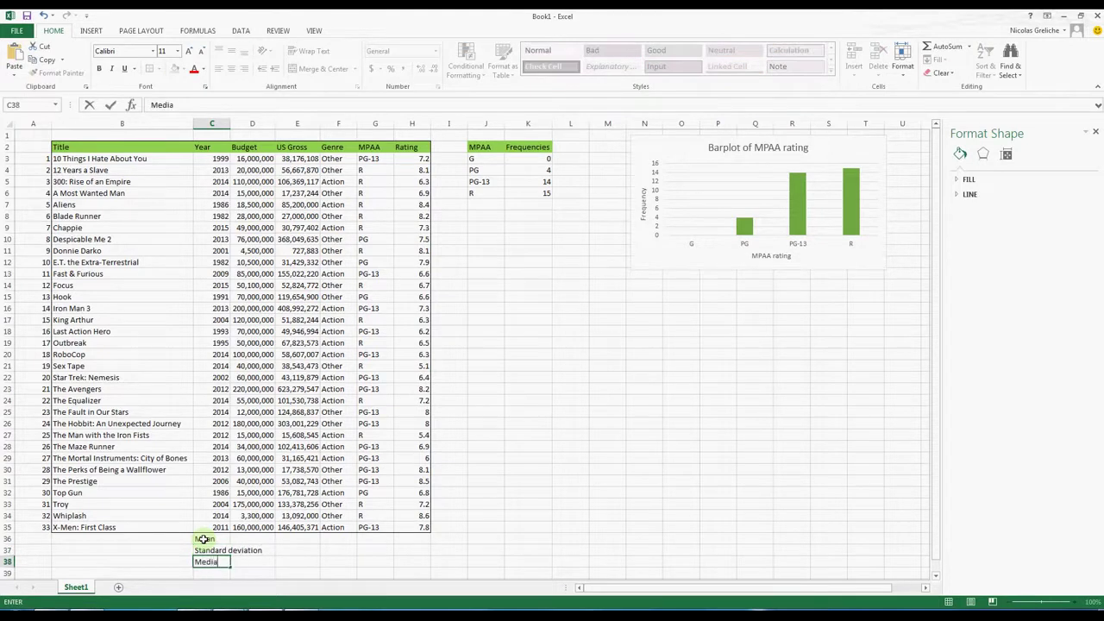
{"action": "key", "text": "Return"}
Add the labels Mode, Skewness and Kurtosis in C39:C41.
{"action": "type", "text": "Mode"}
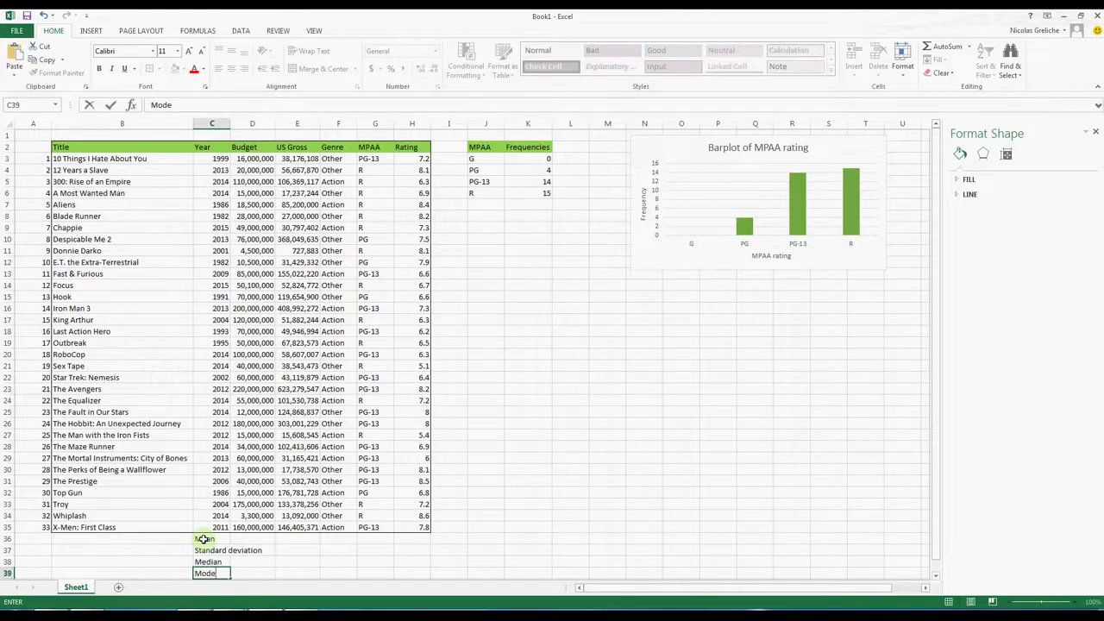
{"action": "key", "text": "Return"}
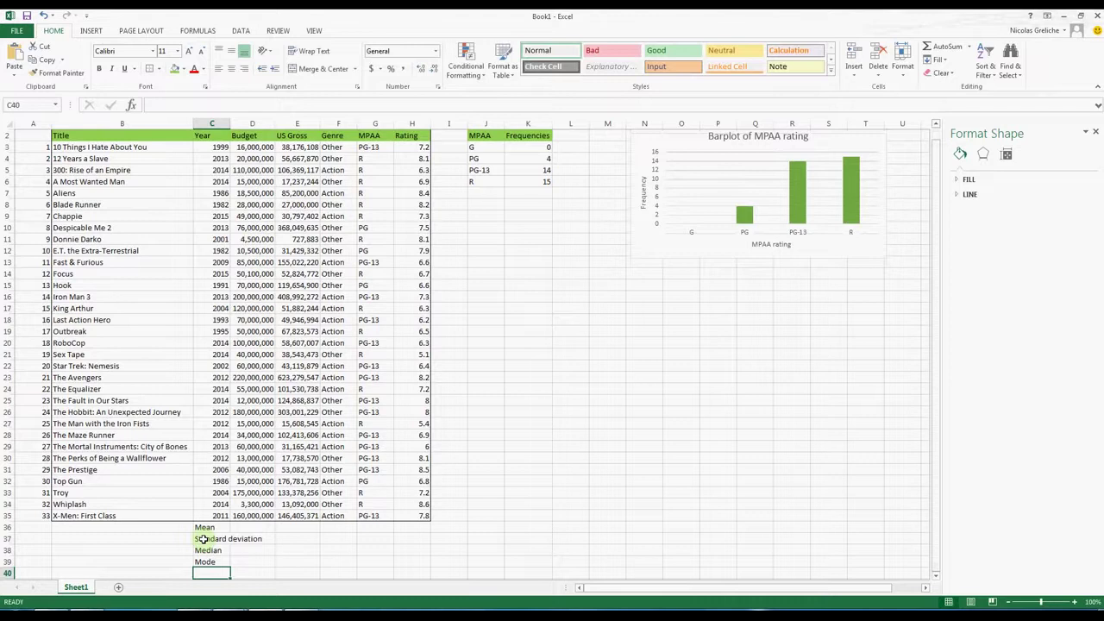
{"action": "type", "text": "Skewness"}
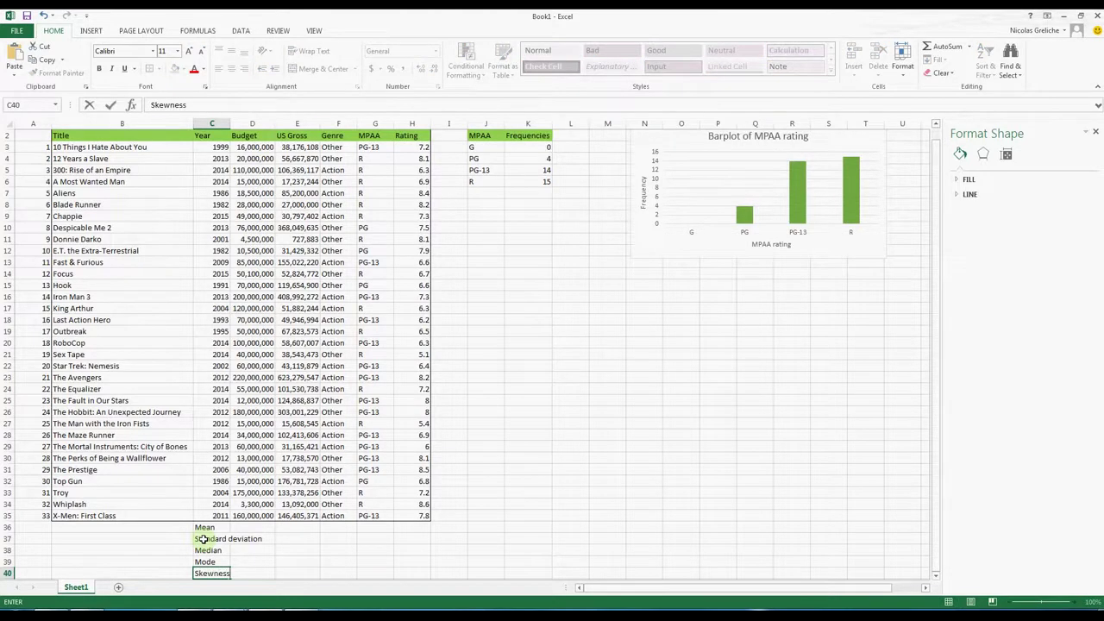
{"action": "key", "text": "Return"}
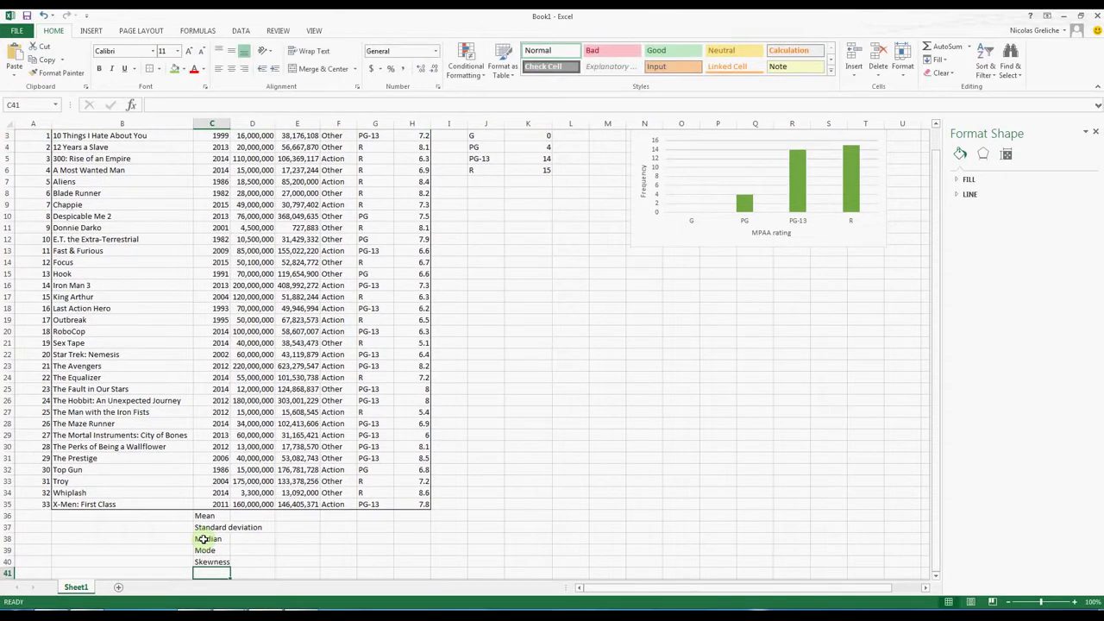
{"action": "type", "text": "Kurtosis"}
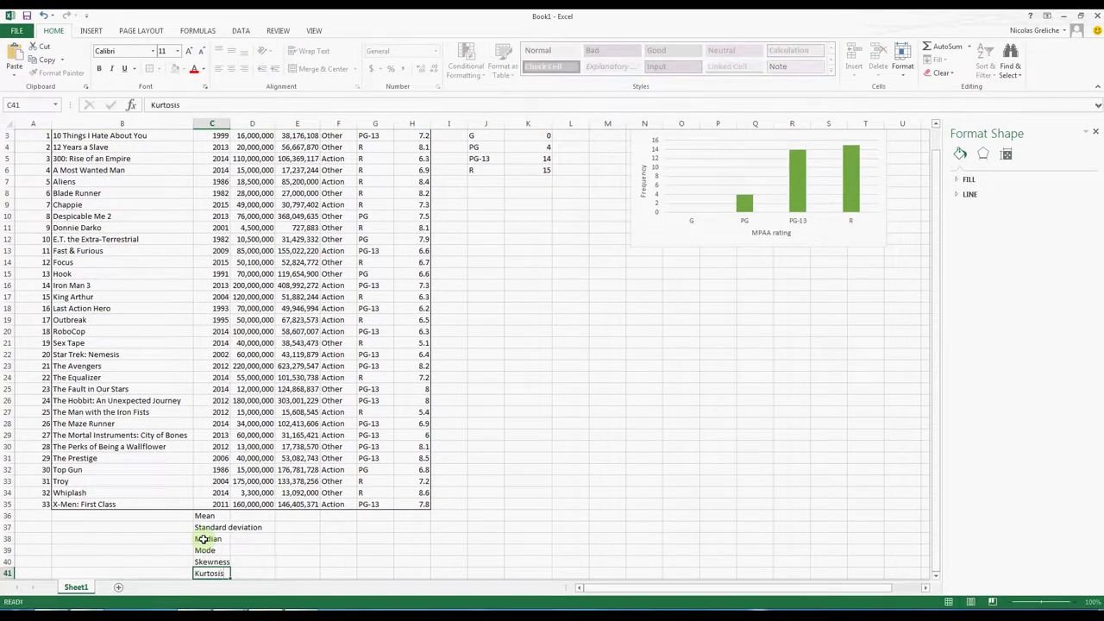
{"action": "key", "text": "Return"}
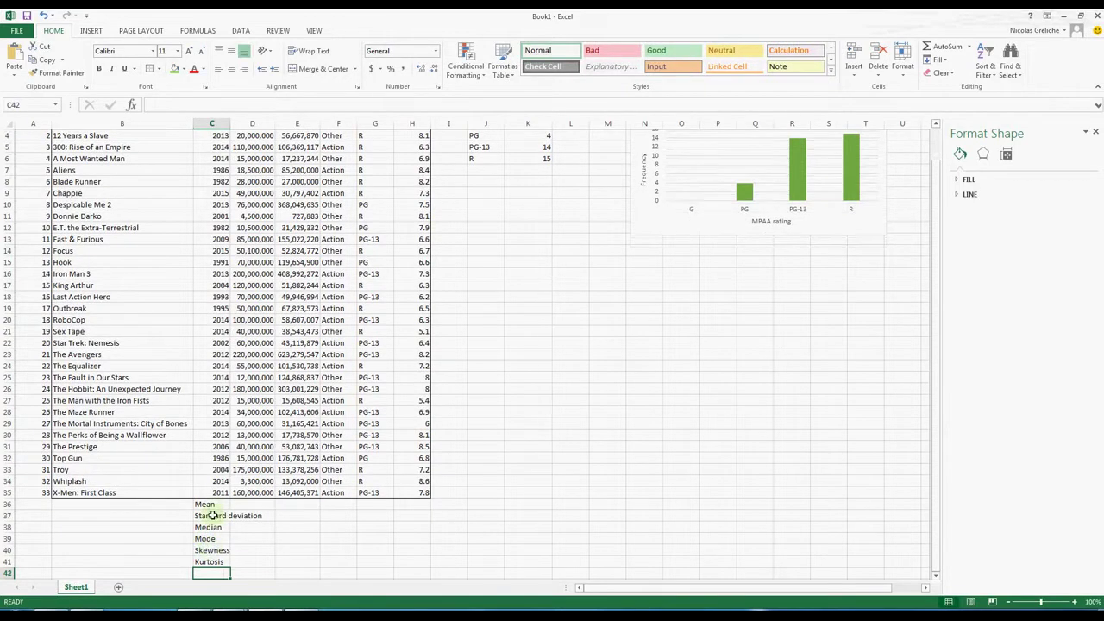
Move the Standard deviation label aside into column G and shift Median through Kurtosis up to C37:C40.
{"action": "left_click", "coordinate": [212, 515]}
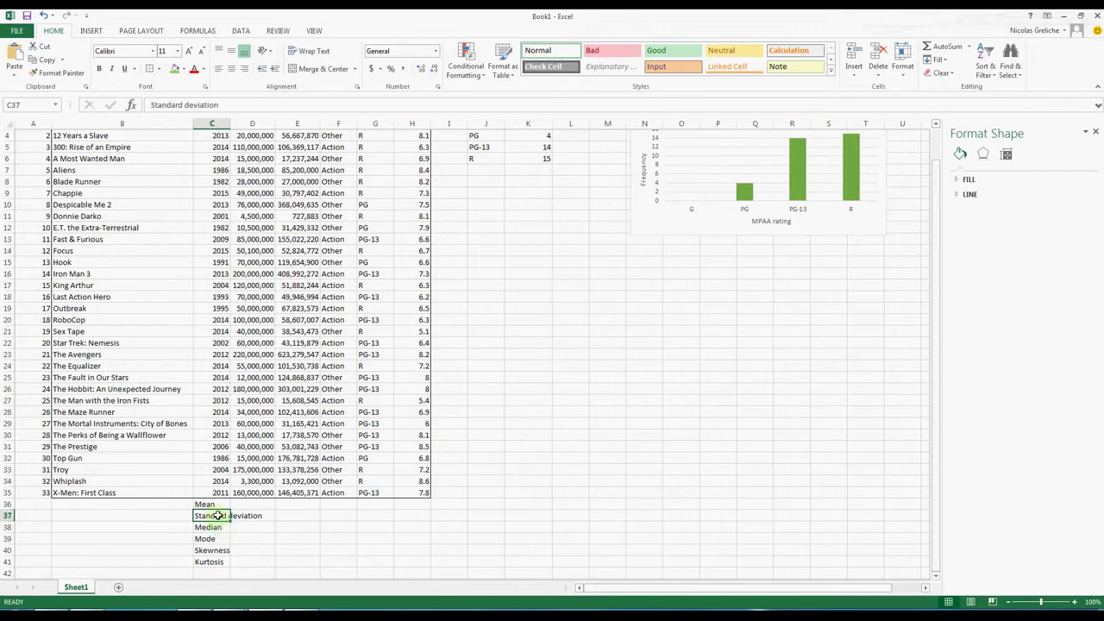
{"action": "left_click_drag", "start_coordinate": [217, 515], "coordinate": [222, 515]}
{"action": "left_click_drag", "start_coordinate": [230, 518], "coordinate": [384, 523]}
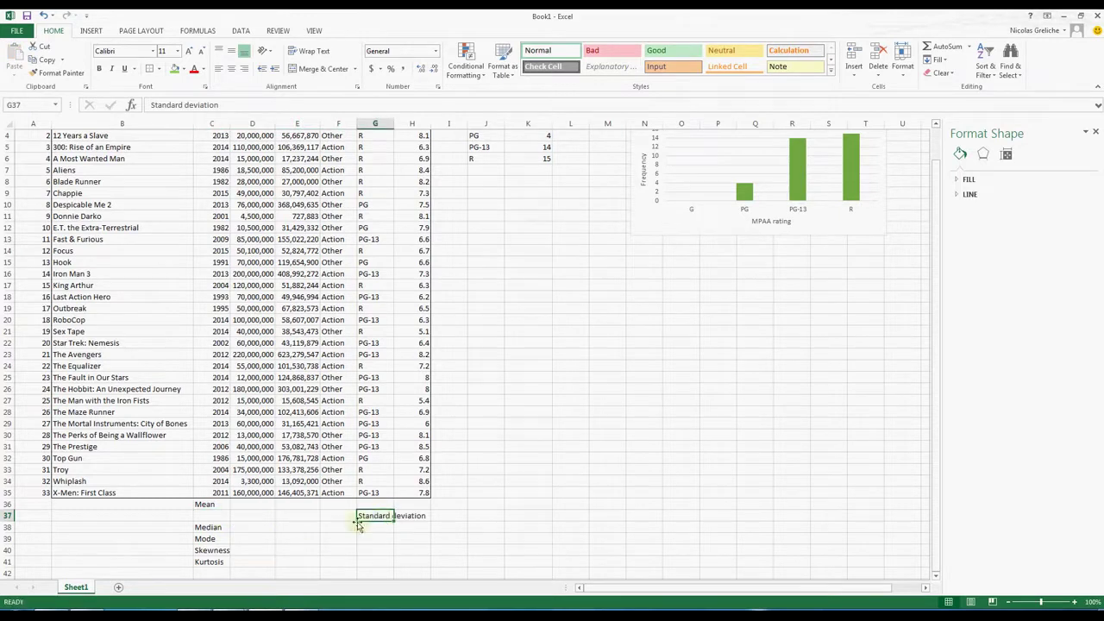
{"action": "left_click_drag", "start_coordinate": [211, 527], "coordinate": [213, 561]}
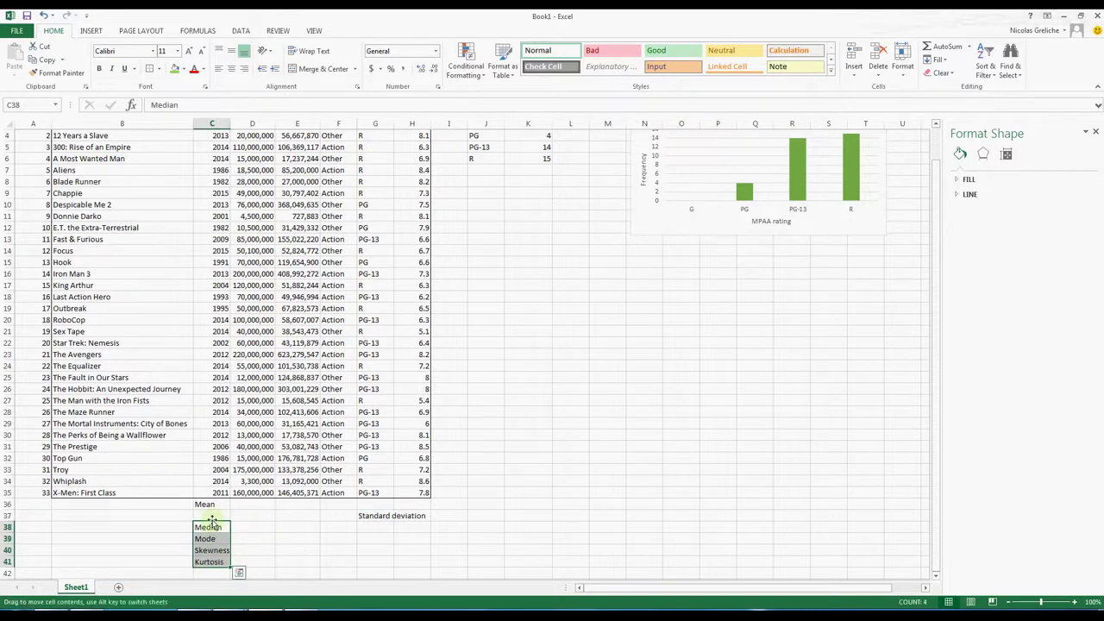
{"action": "left_click_drag", "start_coordinate": [211, 521], "coordinate": [214, 515]}
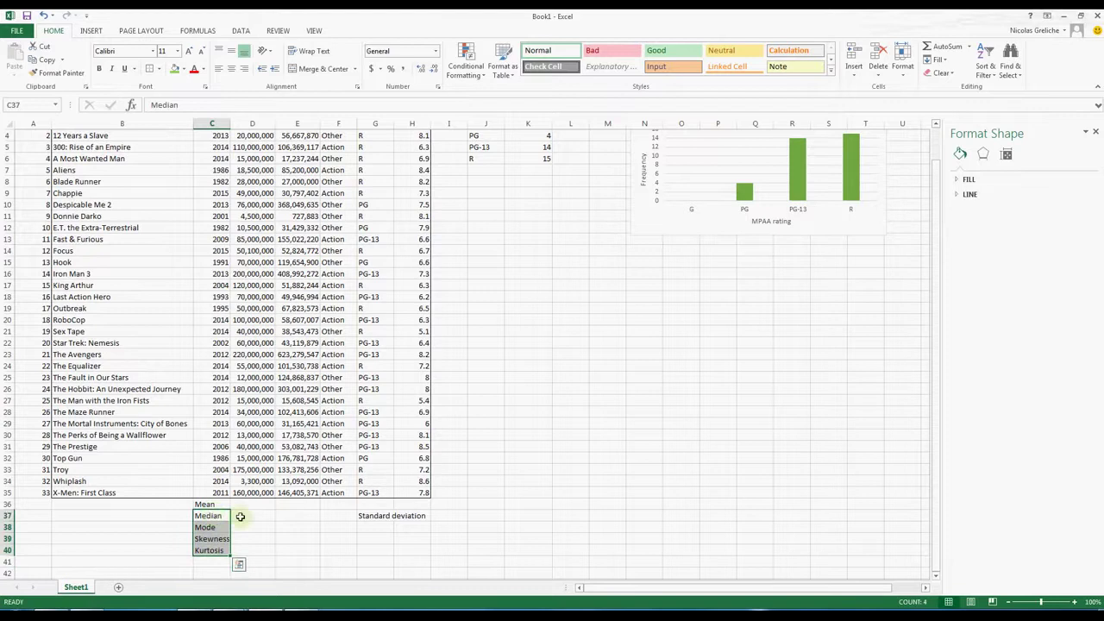
Put Standard deviation into C39 below Mode and return Skewness and Kurtosis to C40:C41.
{"action": "left_click_drag", "start_coordinate": [208, 539], "coordinate": [208, 550]}
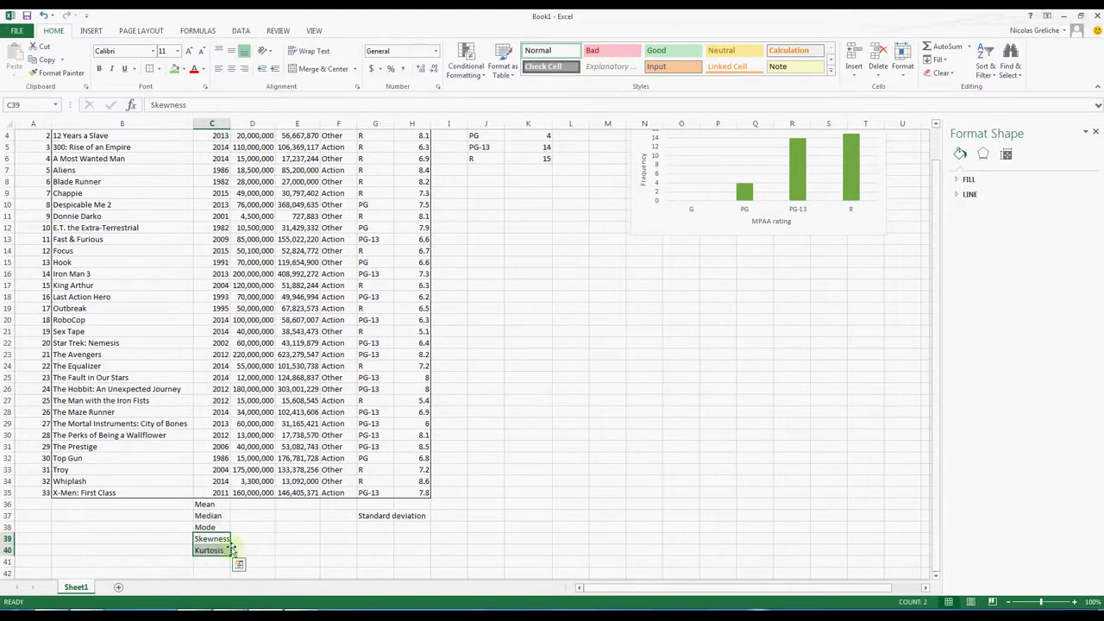
{"action": "left_click_drag", "start_coordinate": [246, 556], "coordinate": [330, 568]}
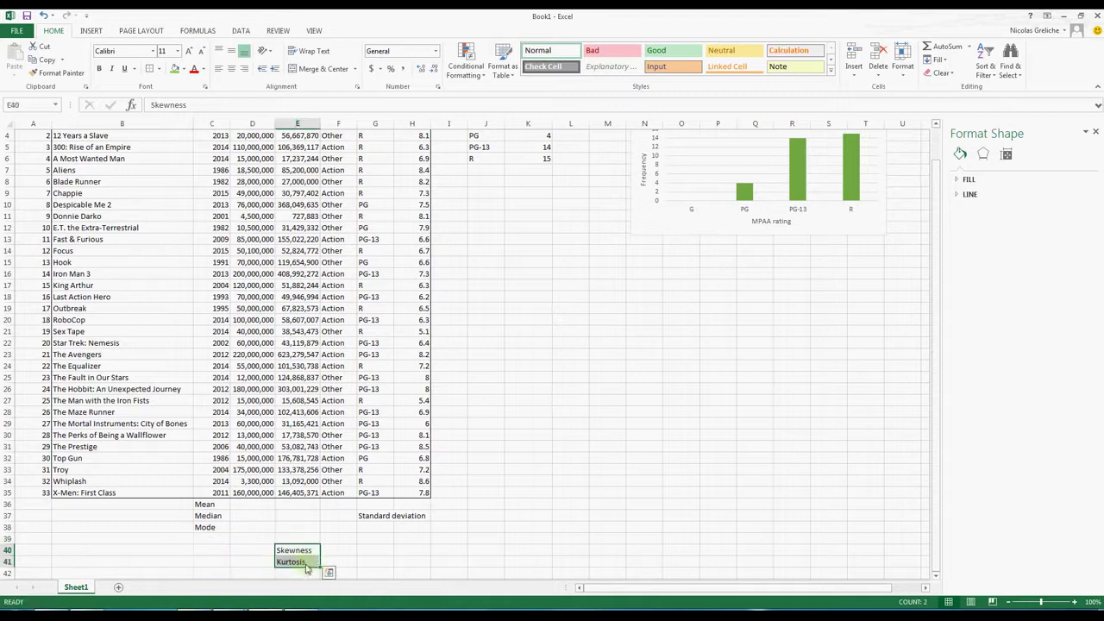
{"action": "left_click", "coordinate": [376, 516]}
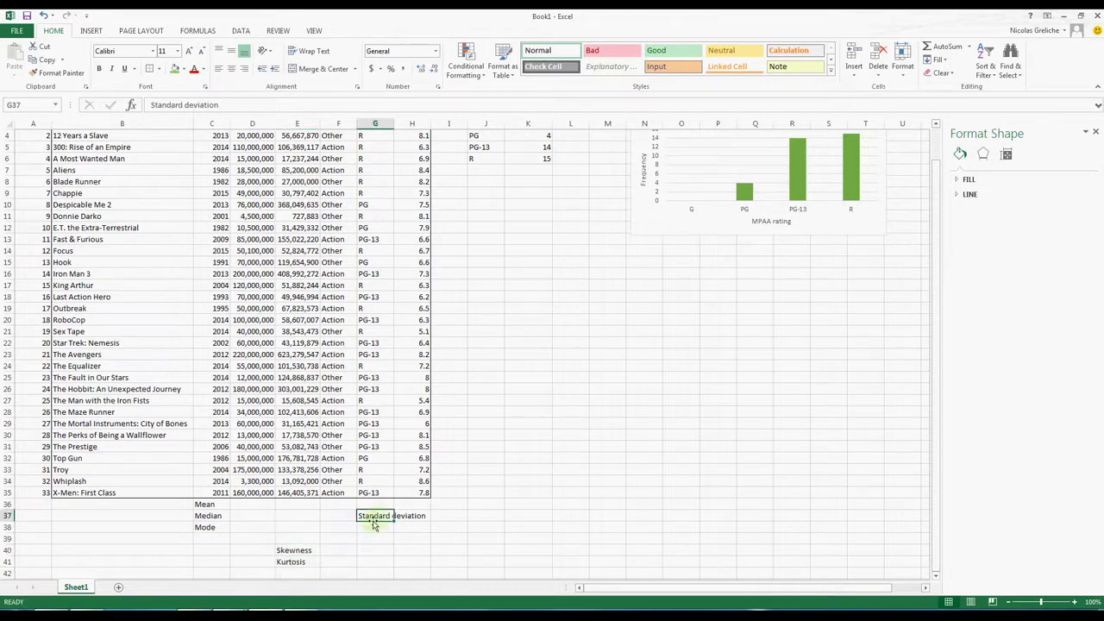
{"action": "left_click_drag", "start_coordinate": [374, 524], "coordinate": [212, 548]}
{"action": "mouse_move", "coordinate": [290, 550]}
{"action": "left_mouse_down"}
{"action": "mouse_move", "coordinate": [290, 562]}
{"action": "mouse_move", "coordinate": [207, 561]}
{"action": "left_mouse_up"}
{"action": "left_click", "coordinate": [268, 554]}
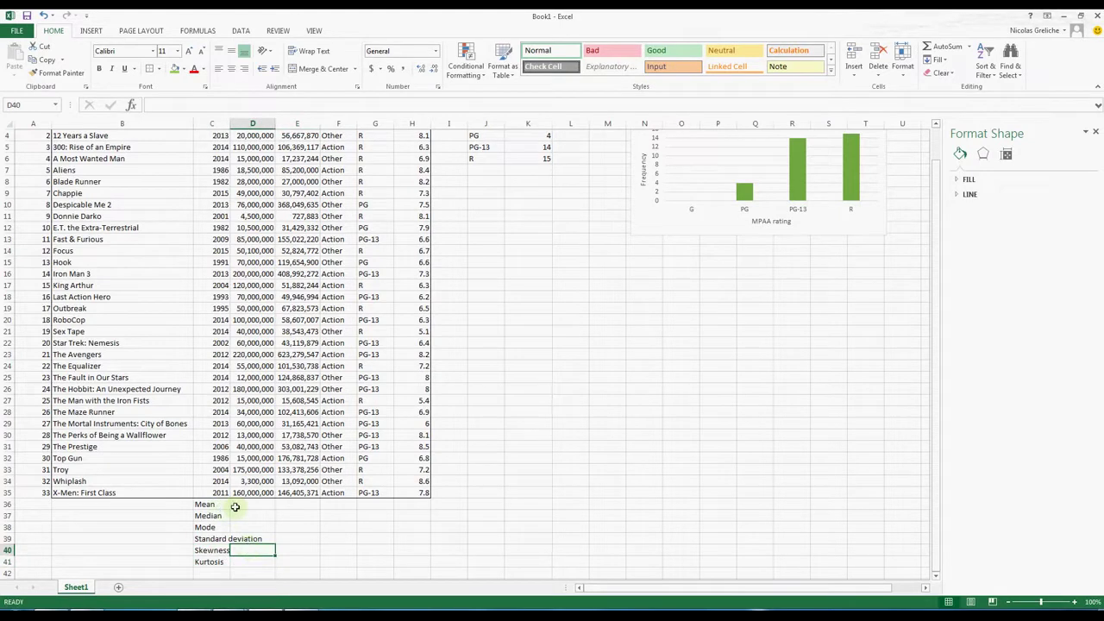
{"action": "left_click", "coordinate": [243, 504]}
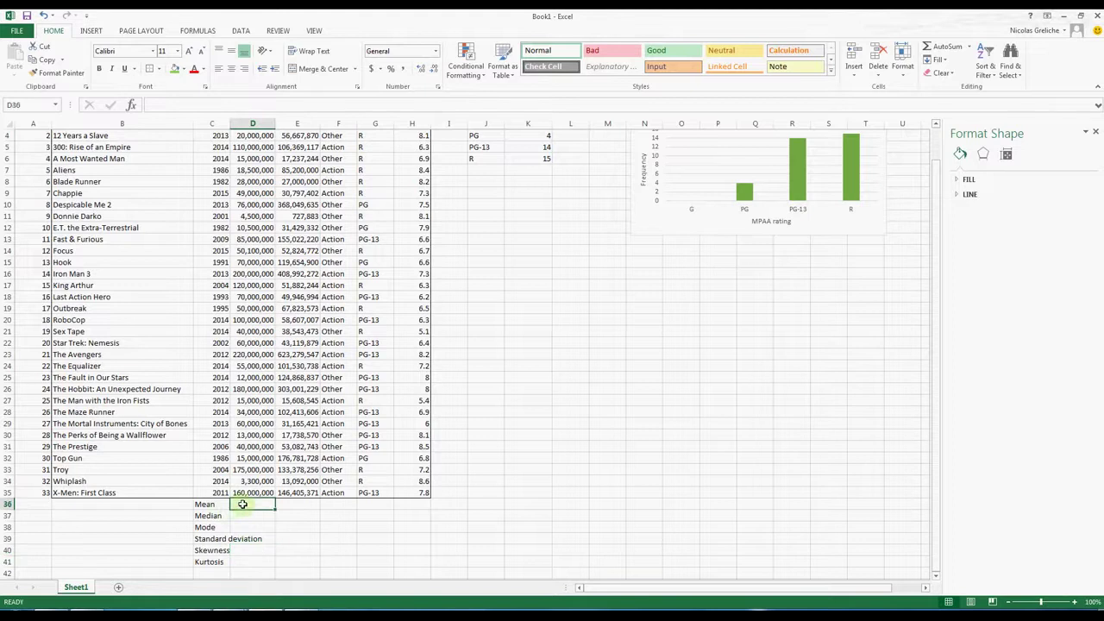
Insert =AVERAGE(D3:D35) in D36 to show the Budget mean of 65,906,061.
{"action": "left_click", "coordinate": [131, 105]}
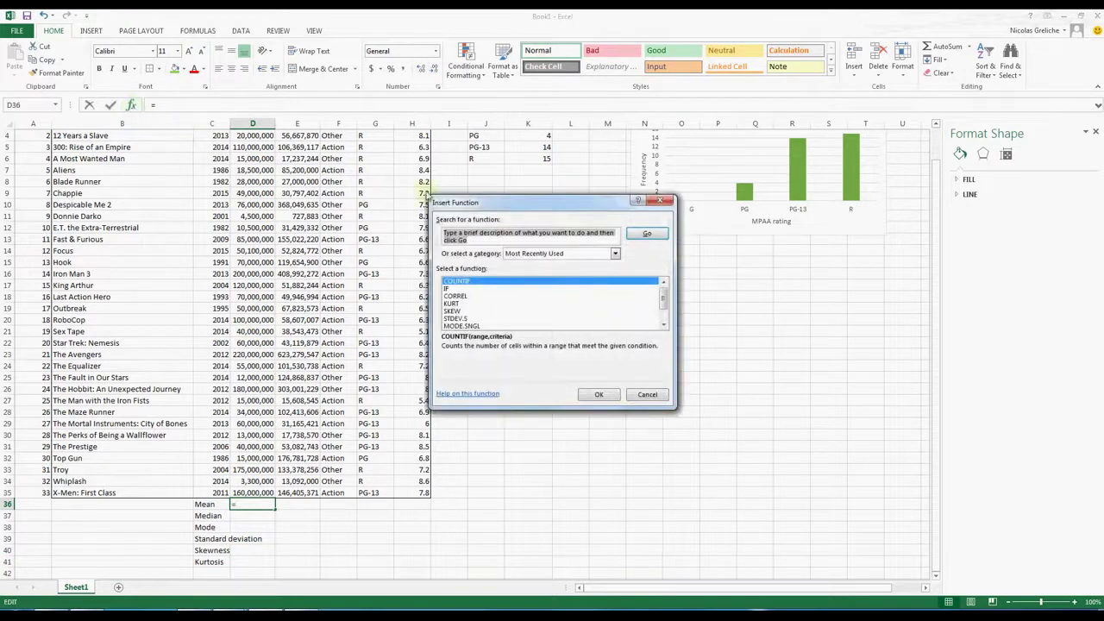
{"action": "type", "text": "avera"}
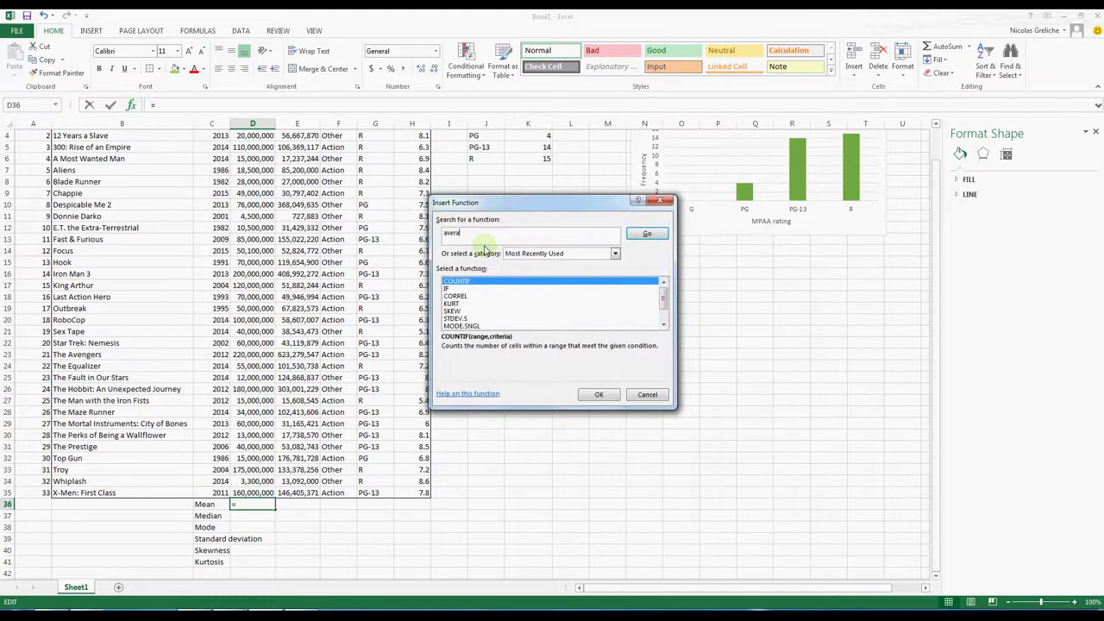
{"action": "key", "text": "Return"}
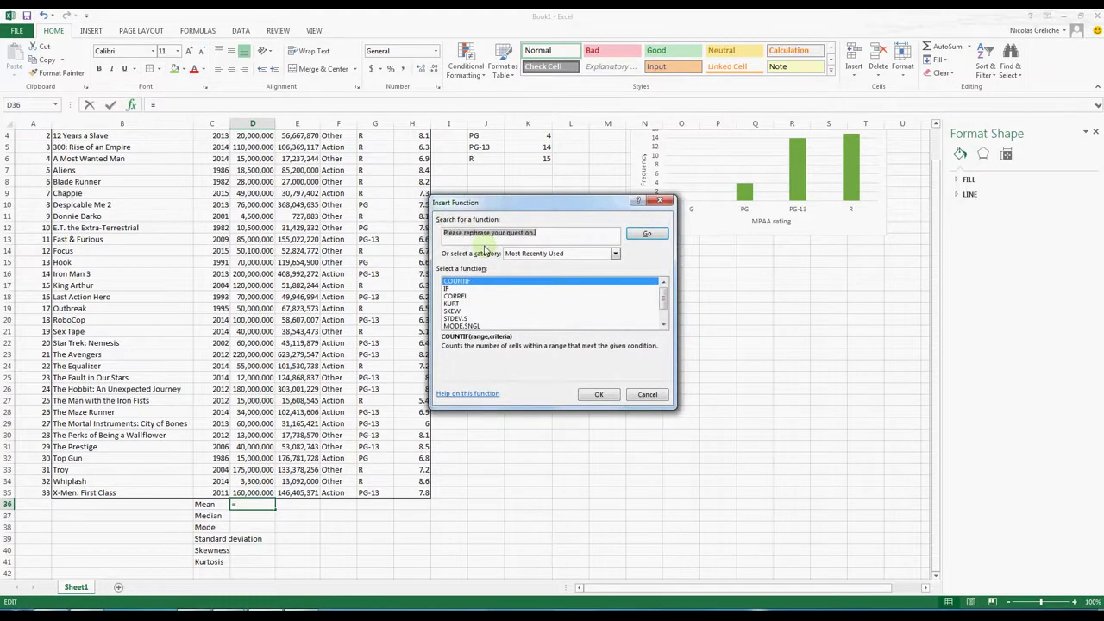
{"action": "type", "text": "average"}
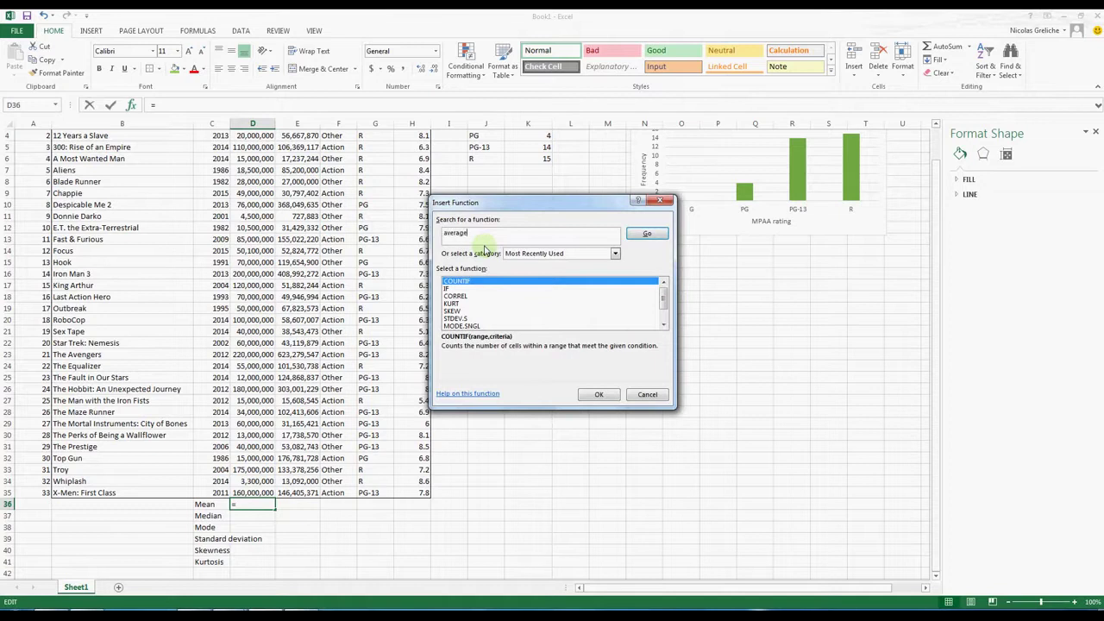
{"action": "key", "text": "Return"}
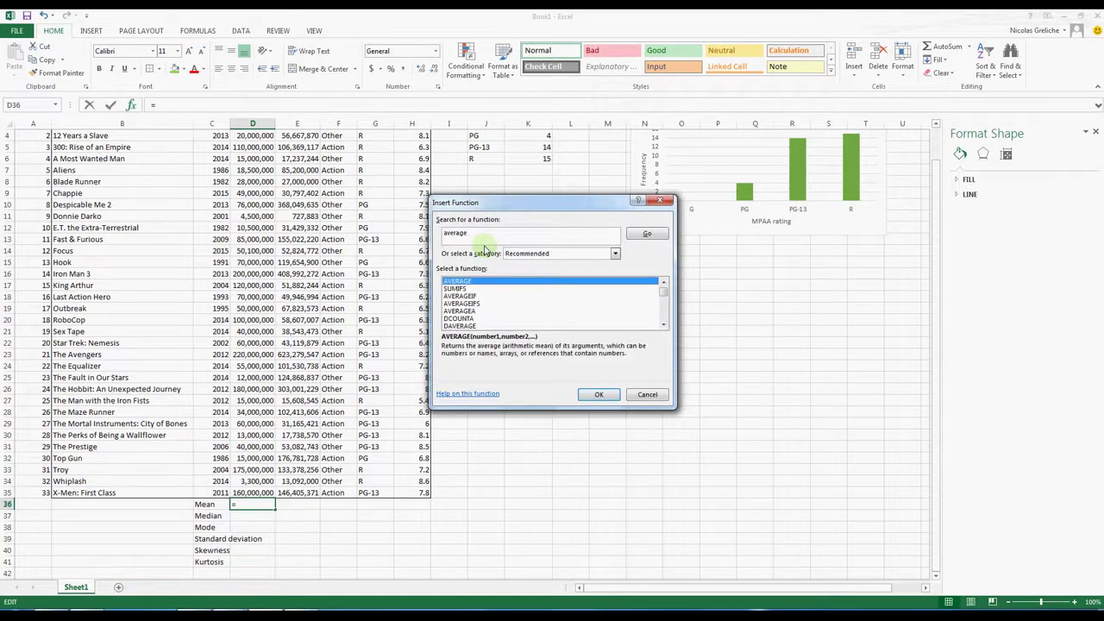
{"action": "left_click", "coordinate": [597, 395]}
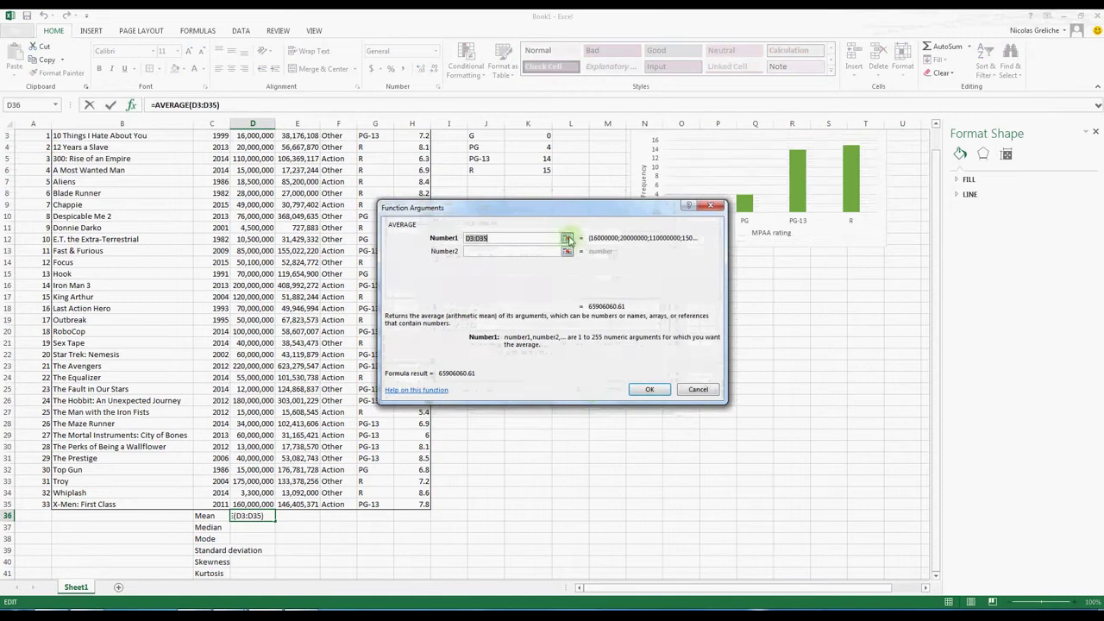
{"action": "left_click", "coordinate": [567, 238]}
{"action": "mouse_move", "coordinate": [258, 504]}
{"action": "left_mouse_down"}
{"action": "mouse_move", "coordinate": [254, 120]}
{"action": "mouse_move", "coordinate": [253, 158]}
{"action": "left_mouse_up"}
{"action": "left_click", "coordinate": [719, 226]}
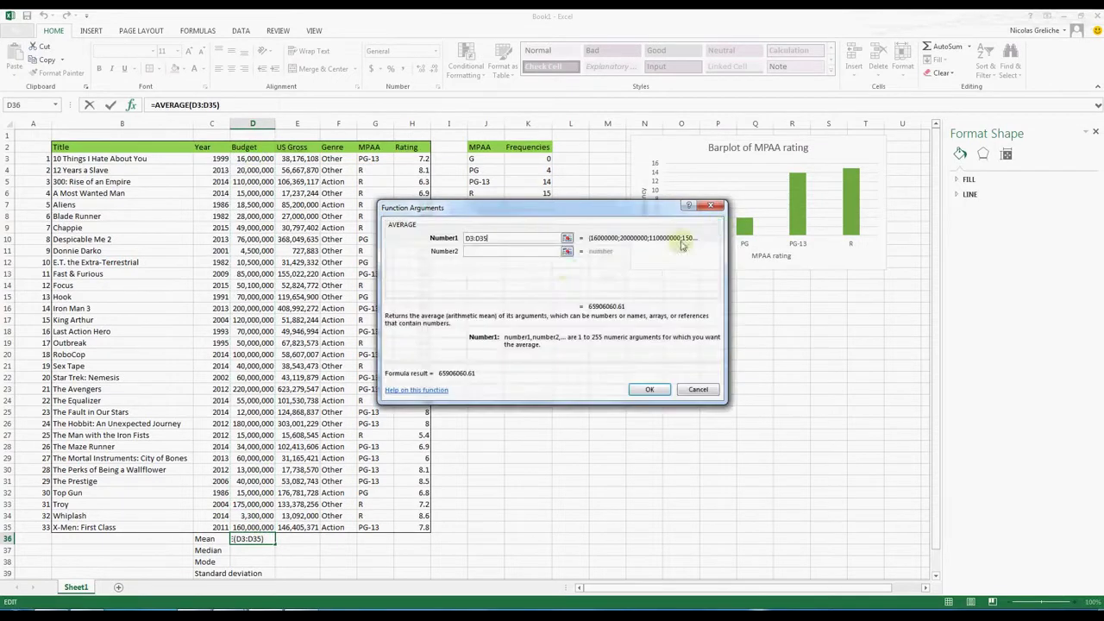
{"action": "left_click", "coordinate": [647, 389]}
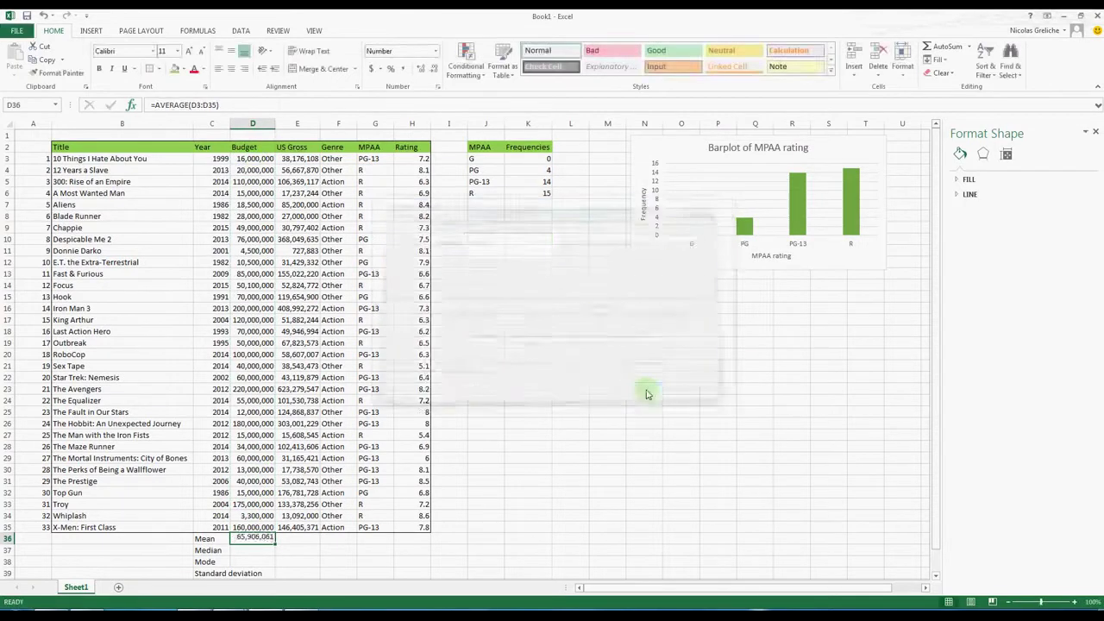
{"action": "left_click", "coordinate": [242, 553]}
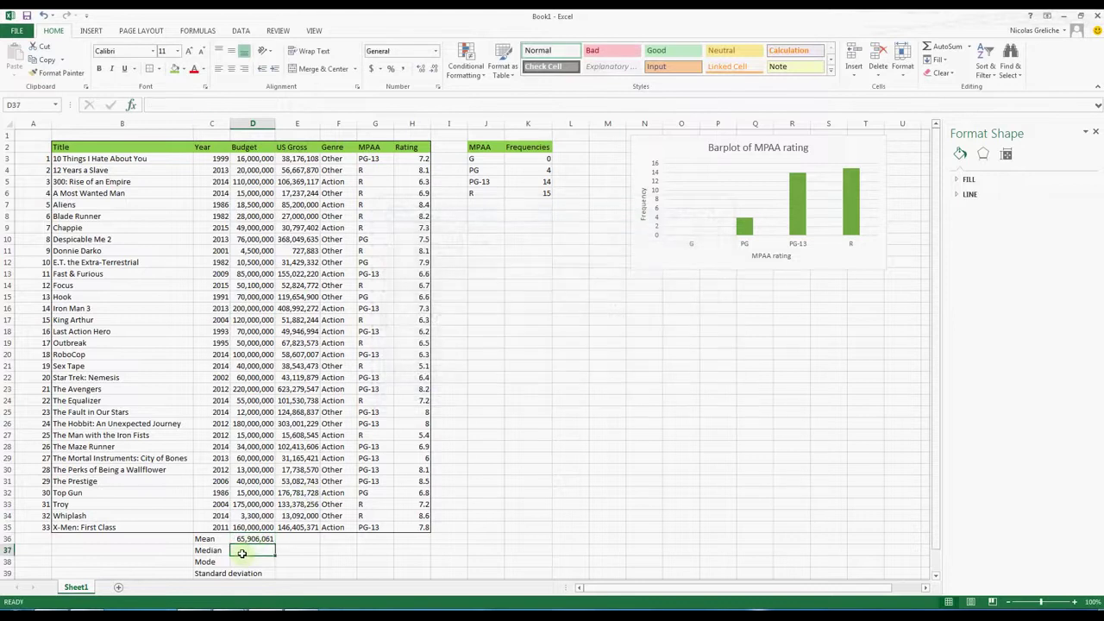
Insert =MEDIAN(D3:D35) in D37, giving a Budget median of 50,000,000.
{"action": "left_click", "coordinate": [131, 106]}
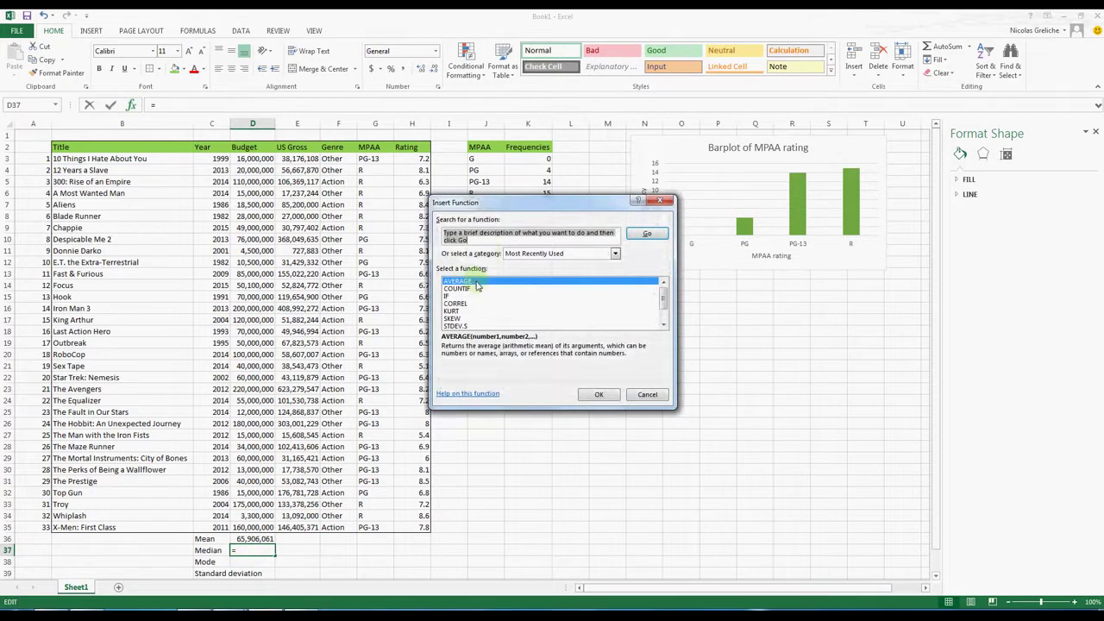
{"action": "type", "text": "median"}
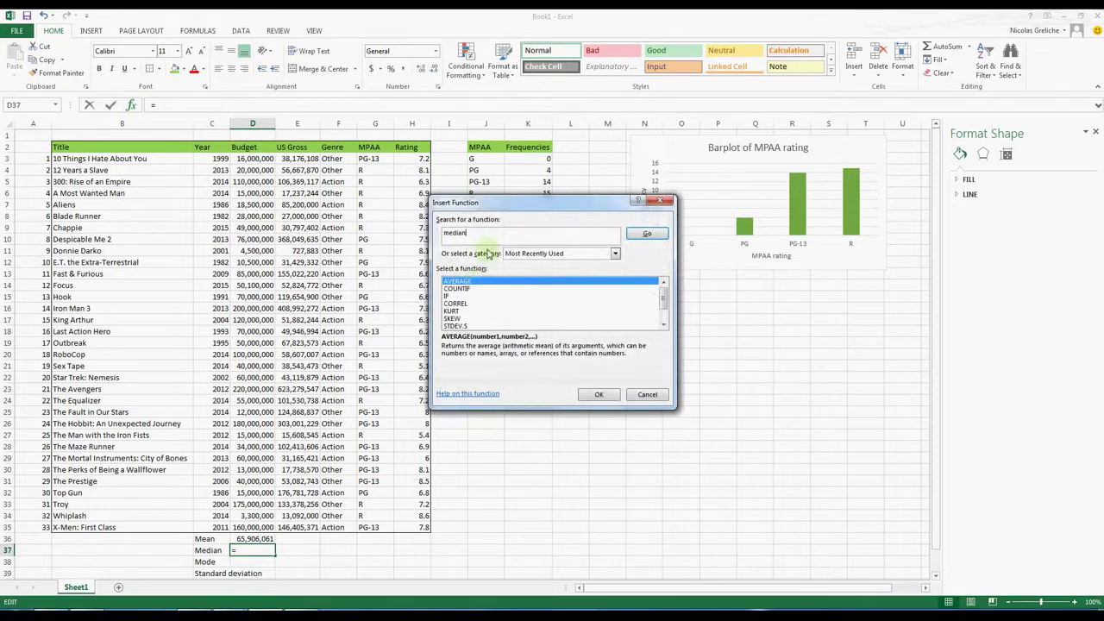
{"action": "key", "text": "Return"}
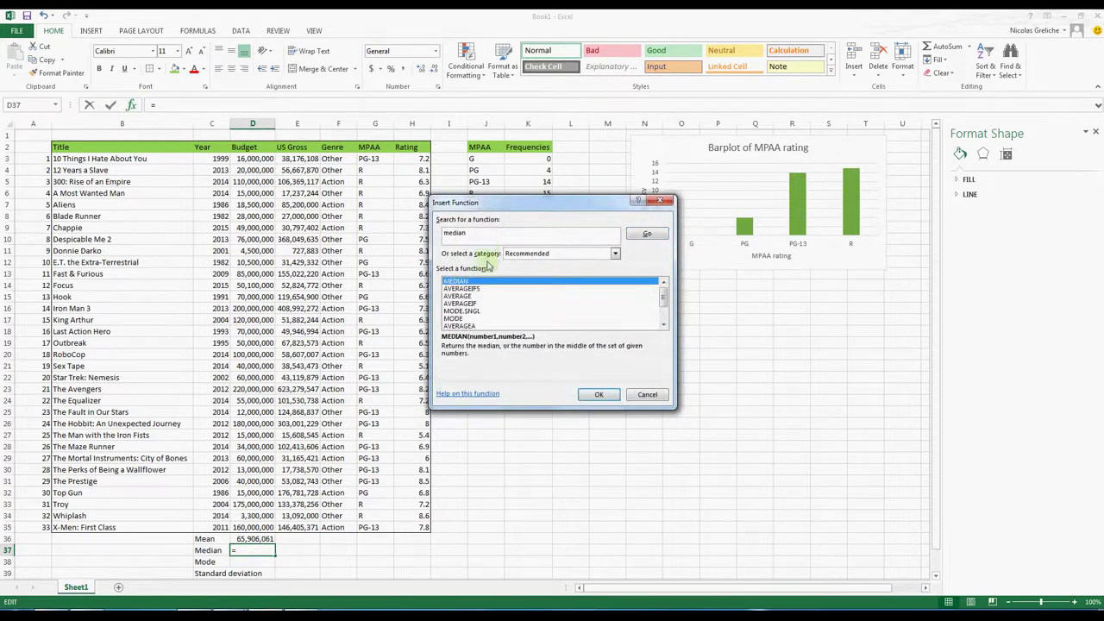
{"action": "left_click", "coordinate": [599, 395]}
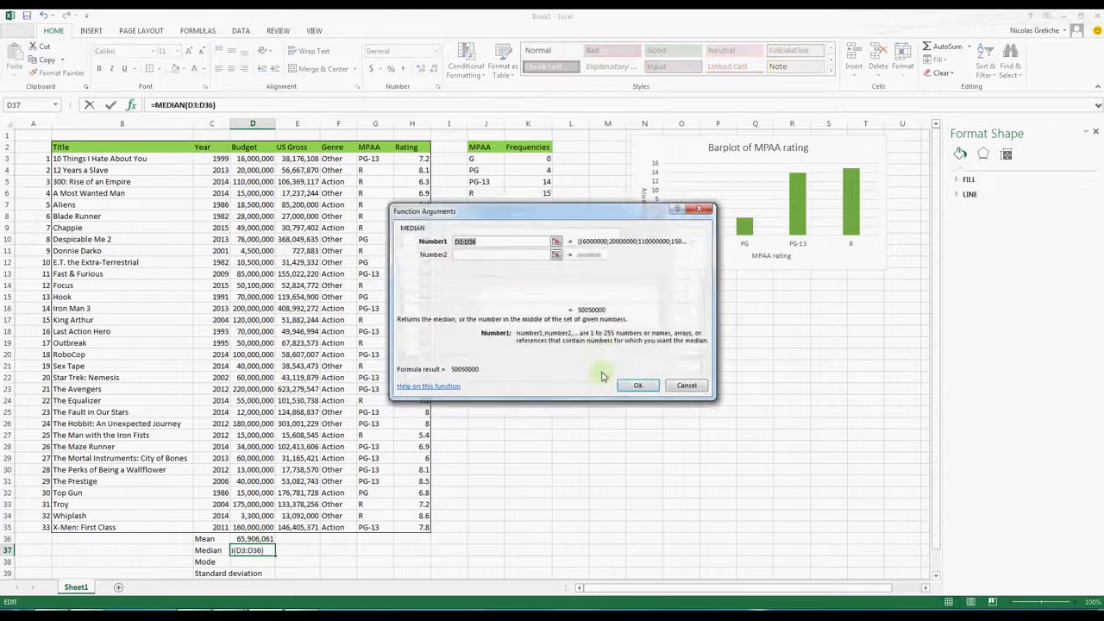
{"action": "left_click", "coordinate": [559, 243]}
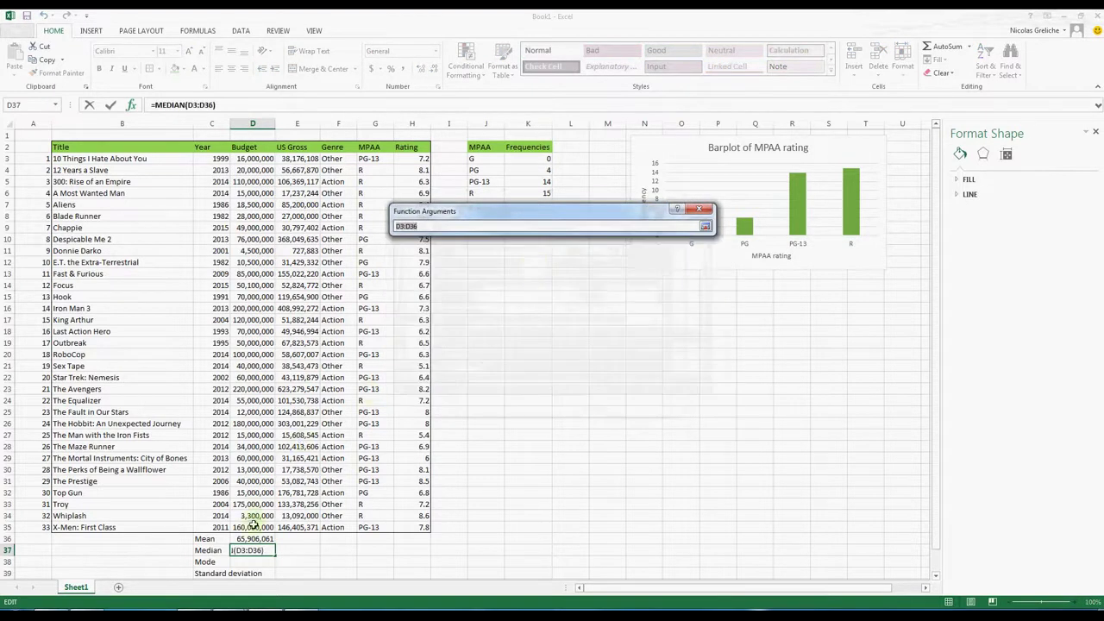
{"action": "left_click_drag", "start_coordinate": [252, 523], "coordinate": [255, 162]}
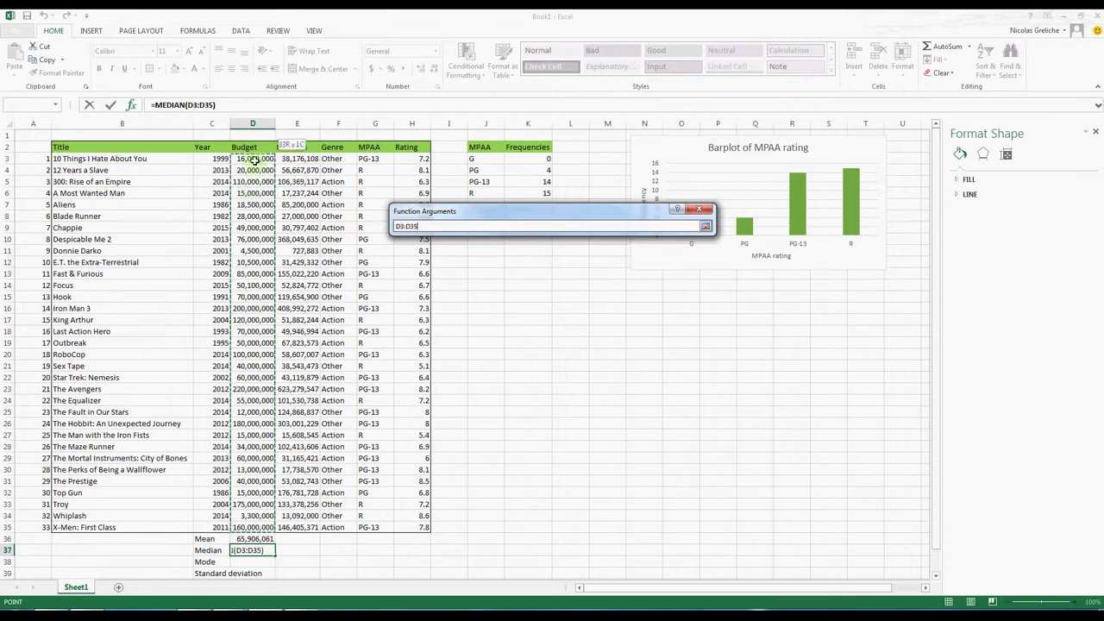
{"action": "left_click", "coordinate": [706, 226]}
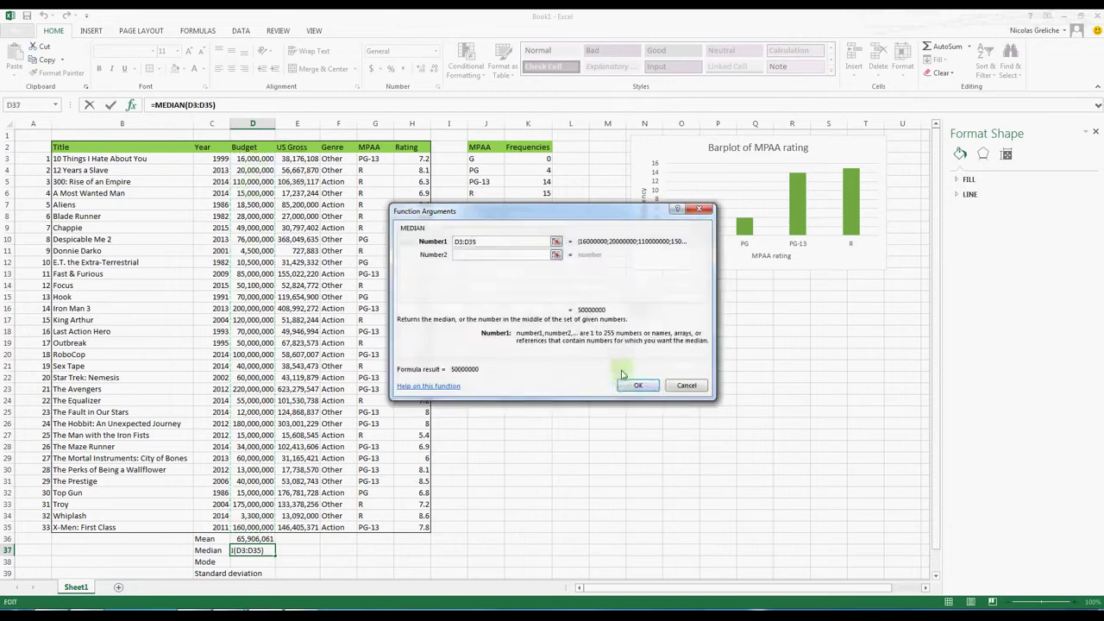
{"action": "left_click", "coordinate": [627, 385]}
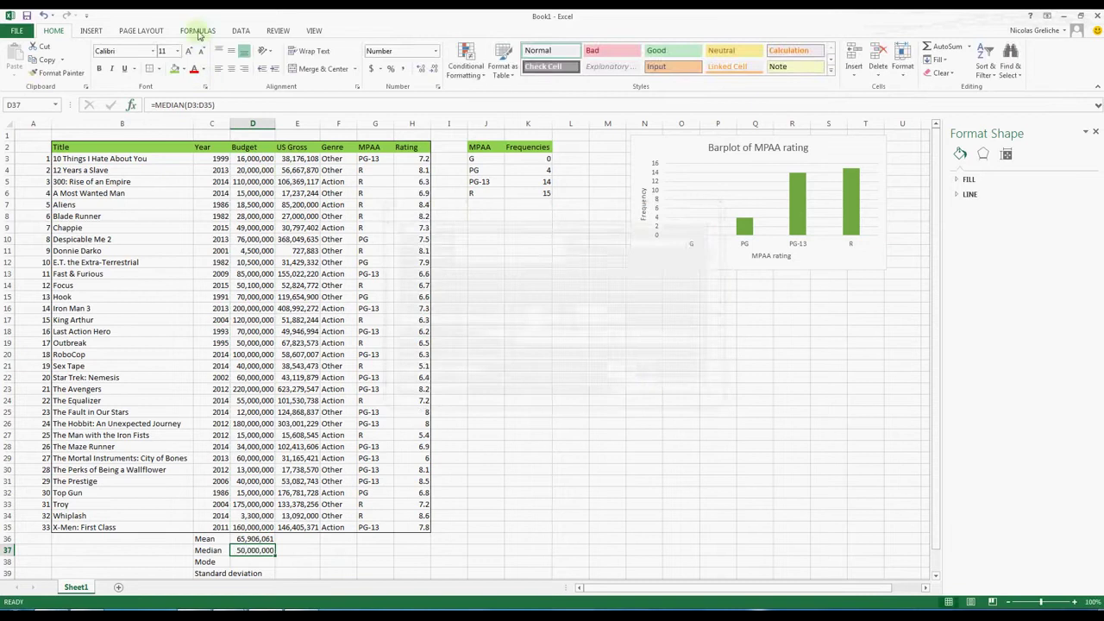
Insert =MODE.SNGL(D3:D35) from the Statistical functions in D38, giving 15000000.
{"action": "left_click", "coordinate": [198, 31]}
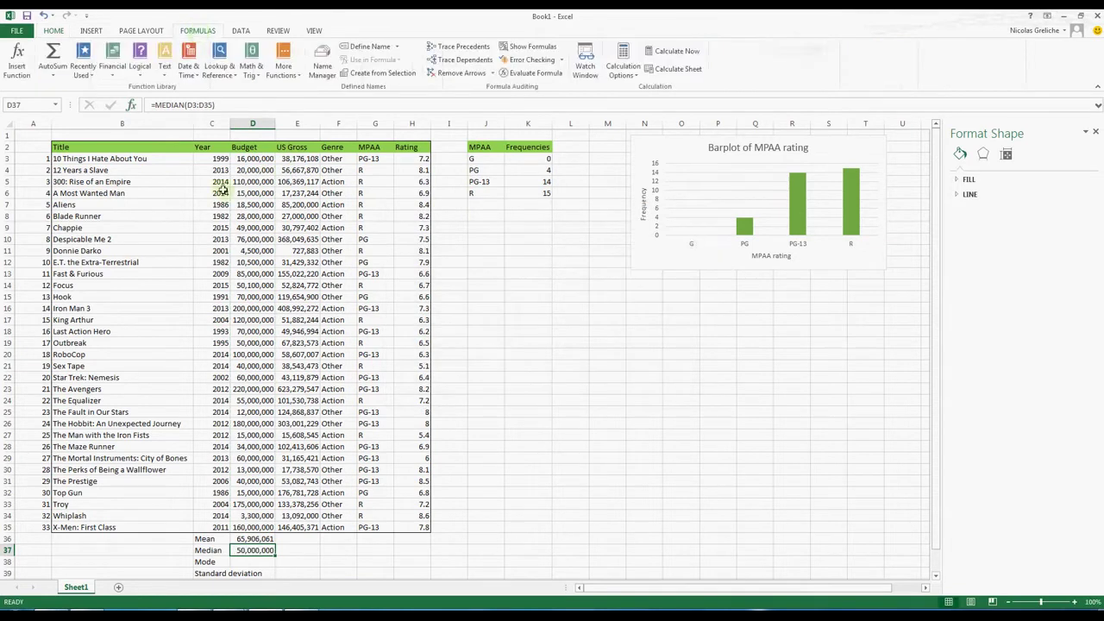
{"action": "left_click", "coordinate": [257, 562]}
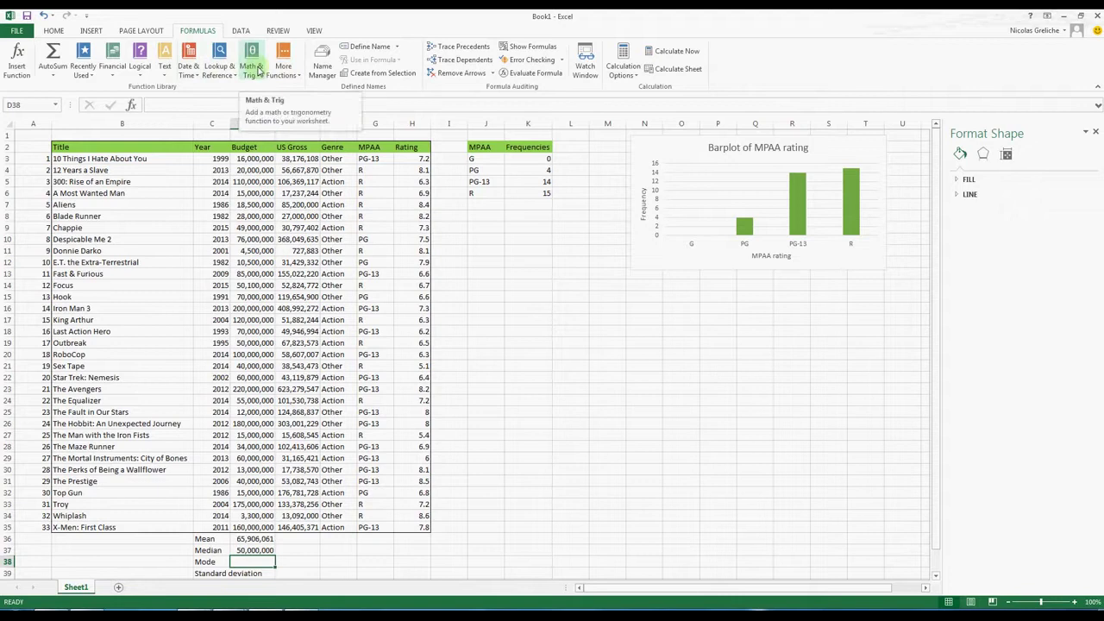
{"action": "left_click", "coordinate": [291, 69]}
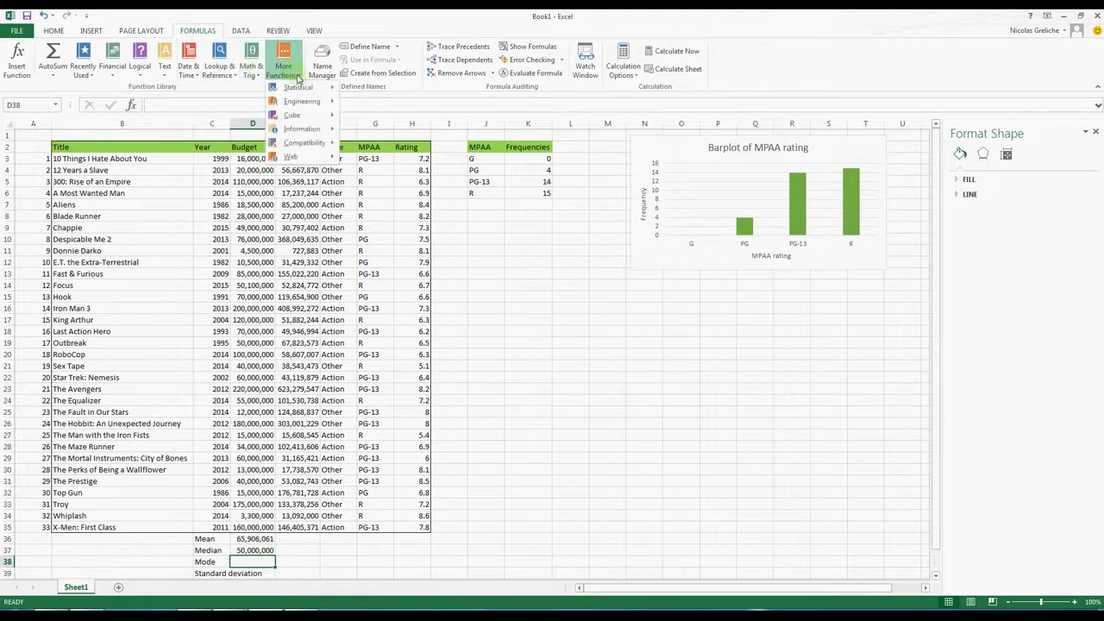
{"action": "mouse_move", "coordinate": [302, 88]}
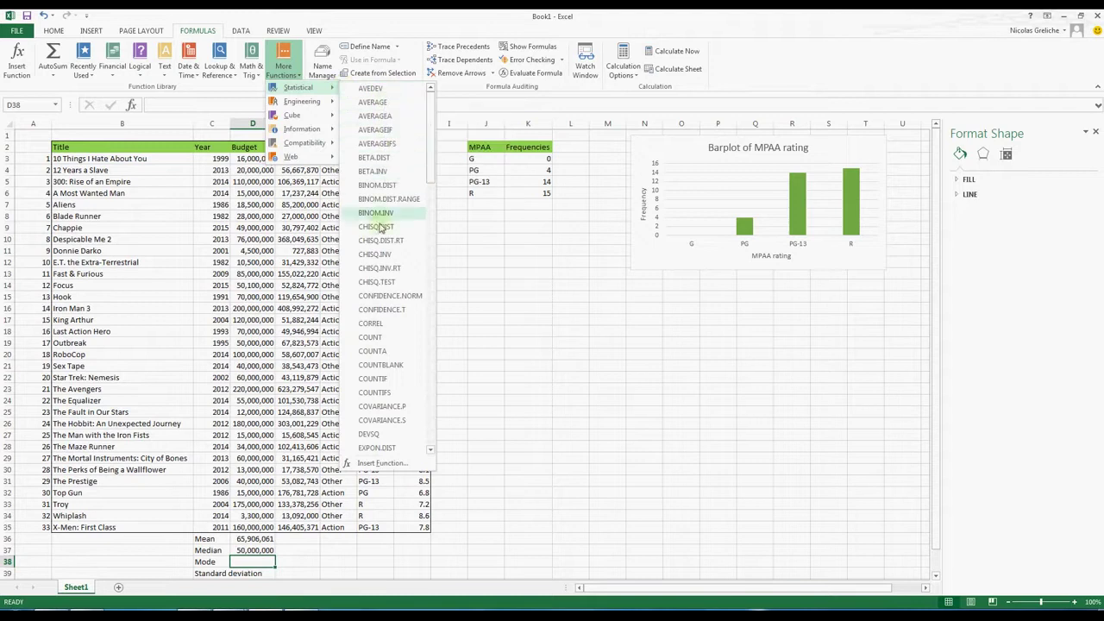
{"action": "left_click_drag", "start_coordinate": [429, 177], "coordinate": [437, 306]}
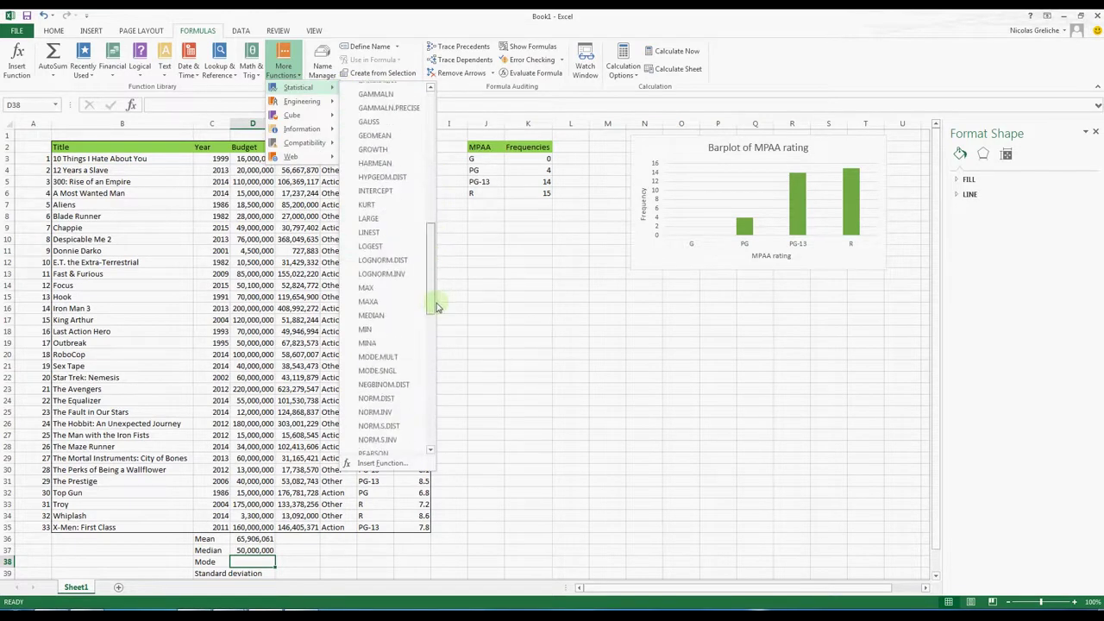
{"action": "left_click", "coordinate": [387, 372]}
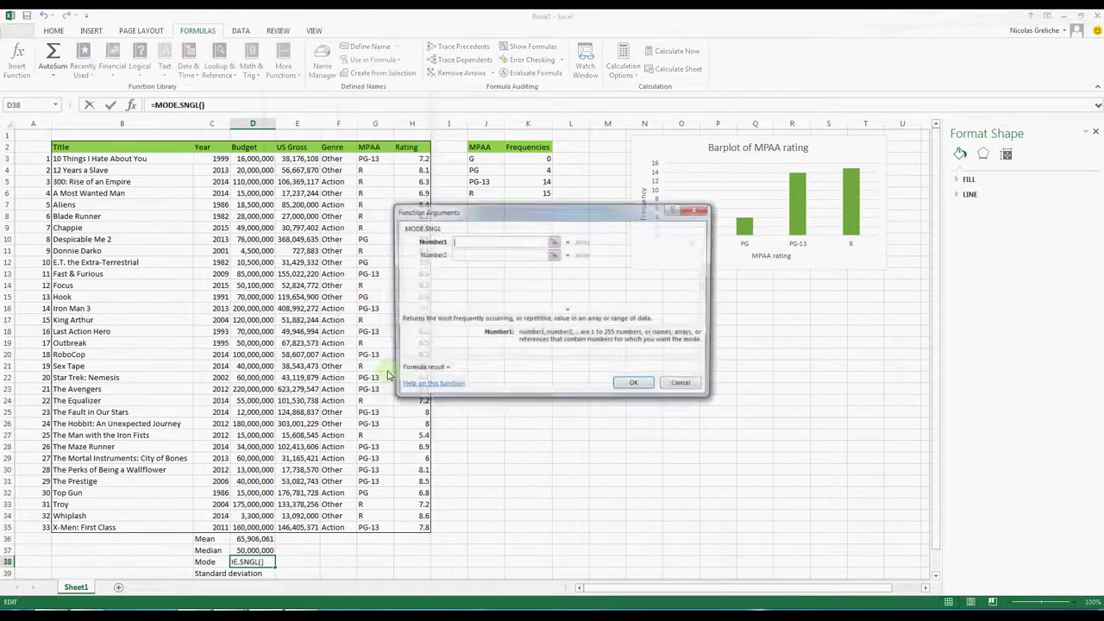
{"action": "left_click", "coordinate": [556, 247]}
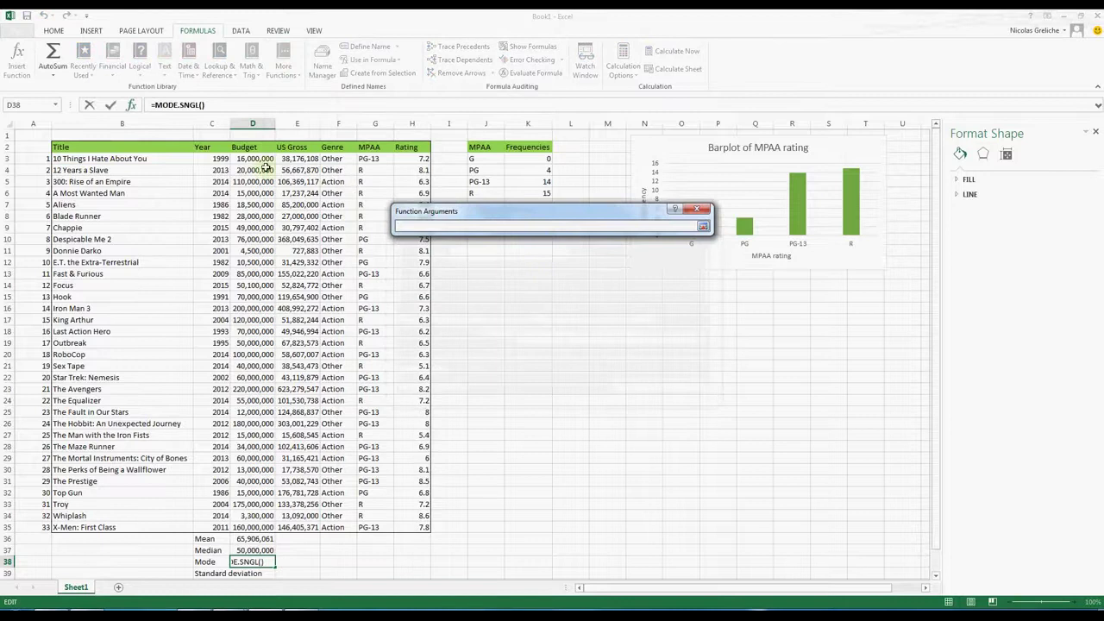
{"action": "left_click_drag", "start_coordinate": [256, 157], "coordinate": [257, 527]}
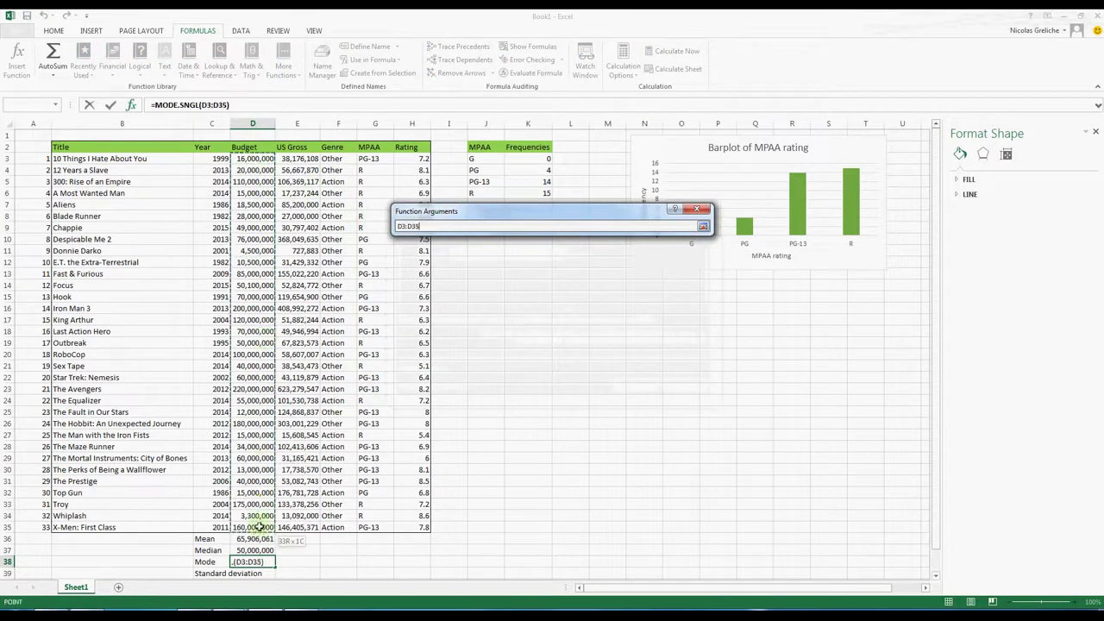
{"action": "left_click", "coordinate": [703, 226]}
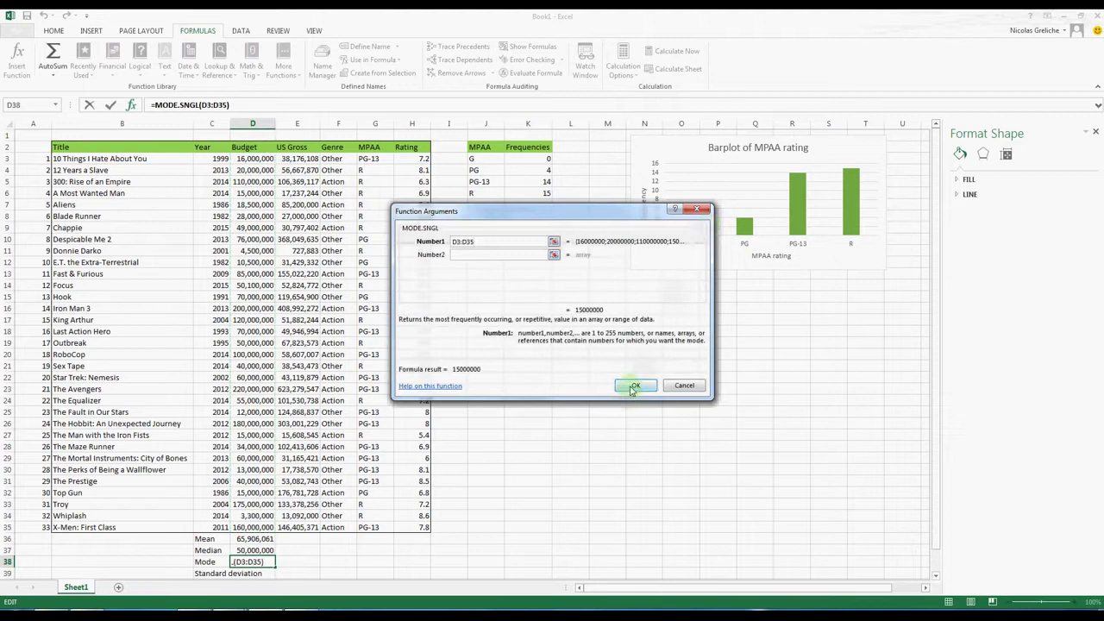
{"action": "left_click", "coordinate": [634, 387]}
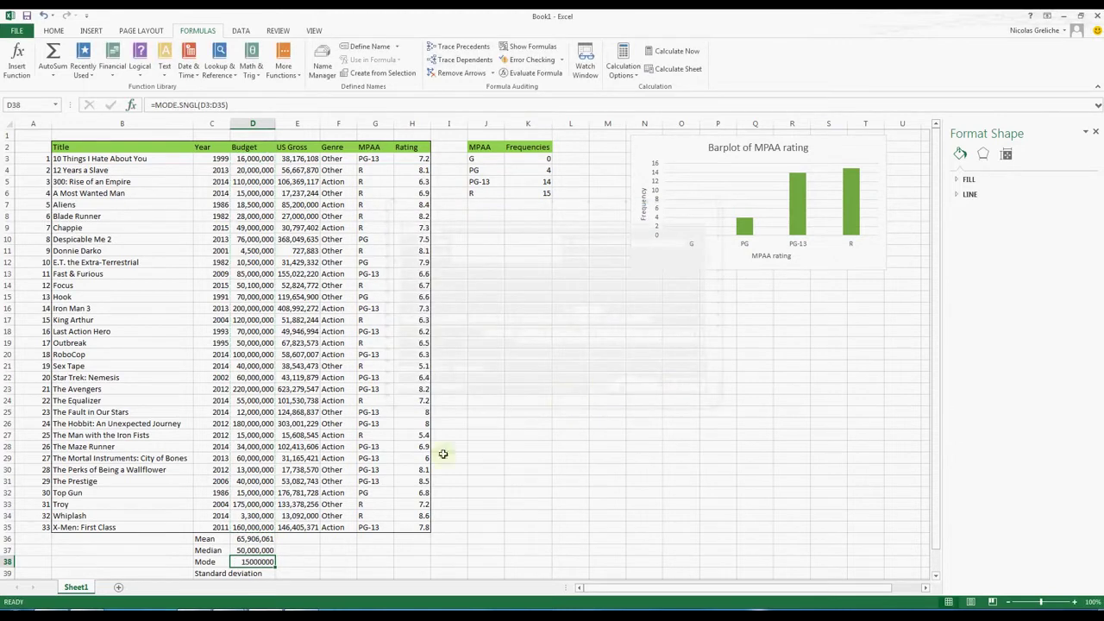
Insert =STDEV.S(D3:D35) in D39, giving a Budget standard deviation of 60696622.3.
{"action": "left_click", "coordinate": [248, 574]}
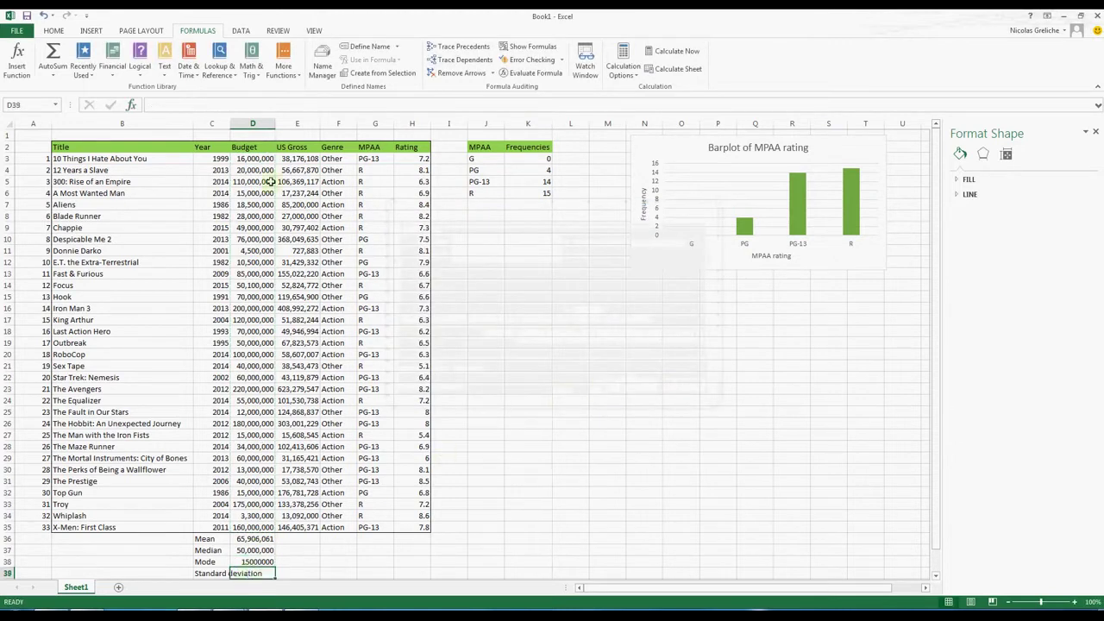
{"action": "left_click", "coordinate": [284, 76]}
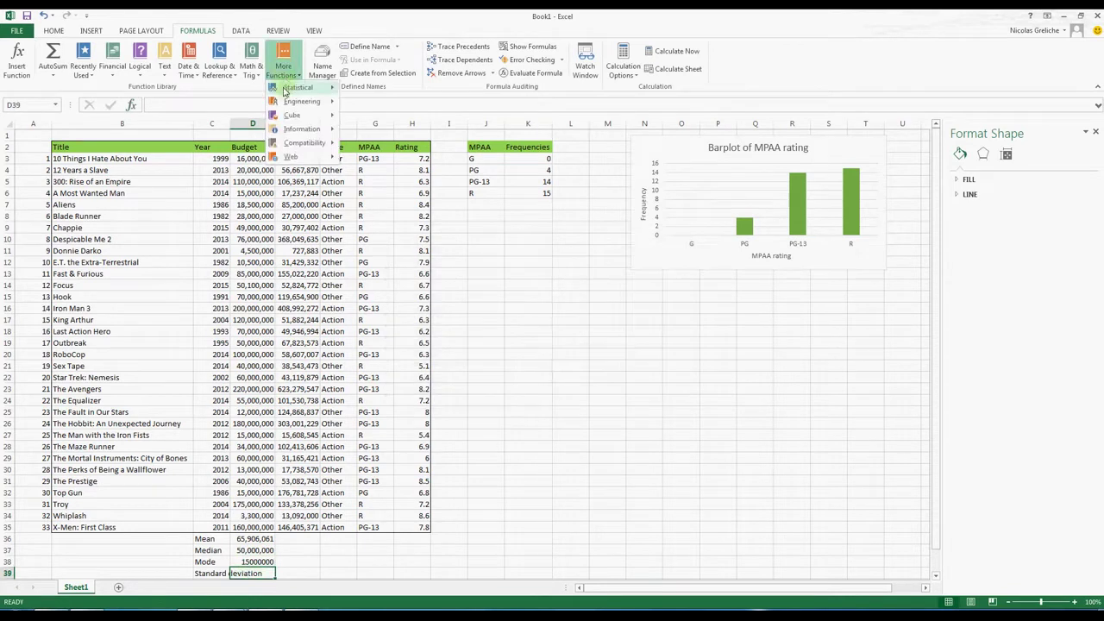
{"action": "mouse_move", "coordinate": [287, 91]}
{"action": "left_click_drag", "start_coordinate": [428, 111], "coordinate": [426, 352]}
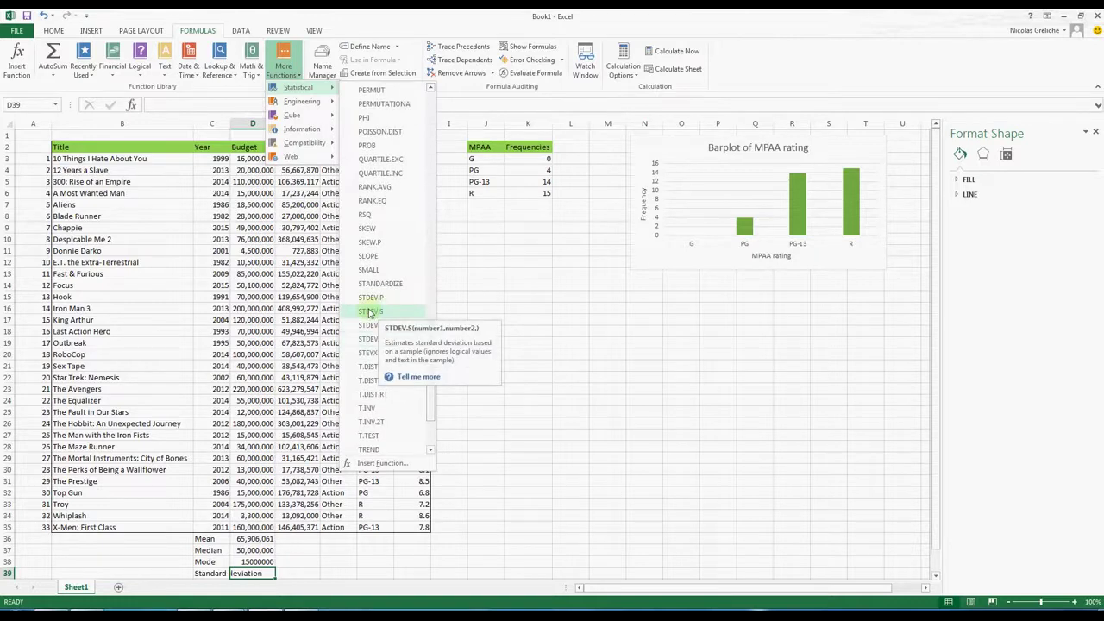
{"action": "left_click", "coordinate": [369, 312]}
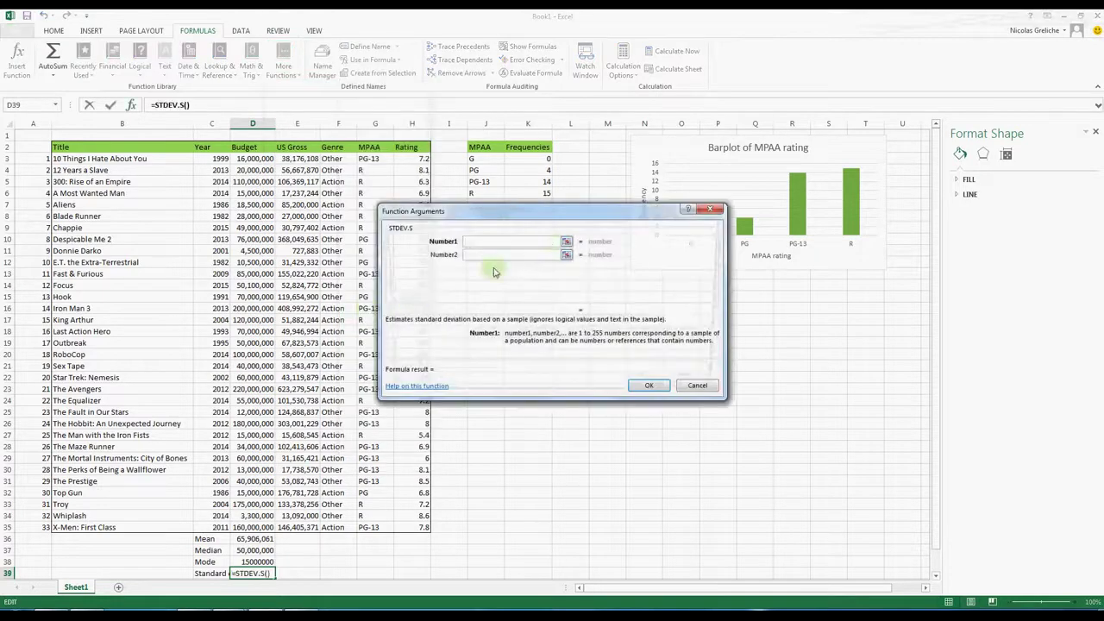
{"action": "left_click", "coordinate": [564, 242]}
{"action": "left_click_drag", "start_coordinate": [258, 159], "coordinate": [255, 526]}
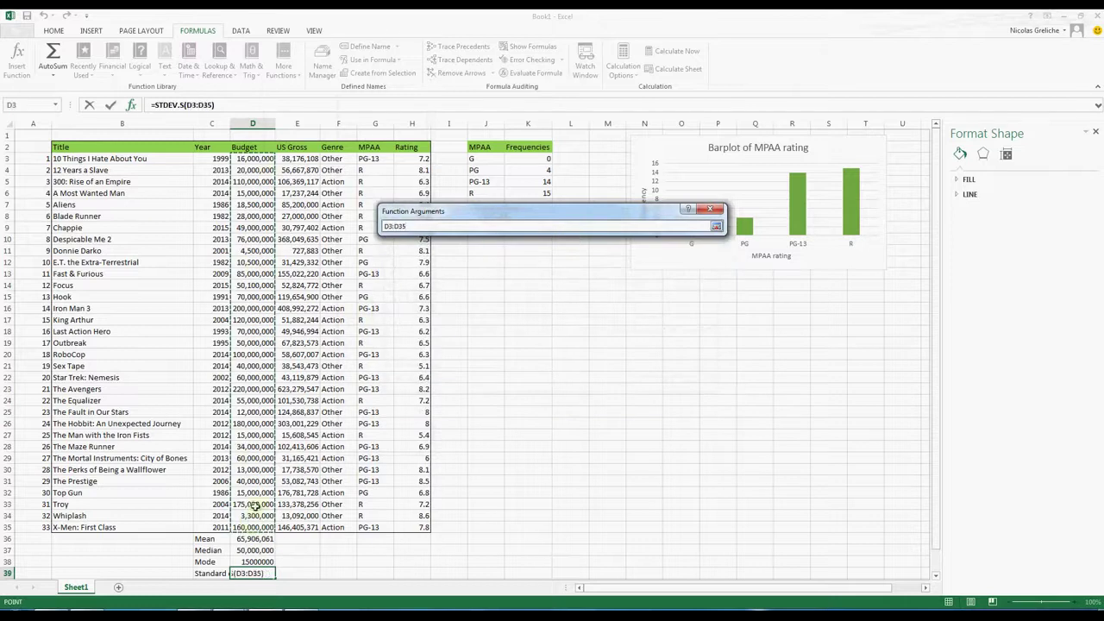
{"action": "left_click", "coordinate": [716, 226]}
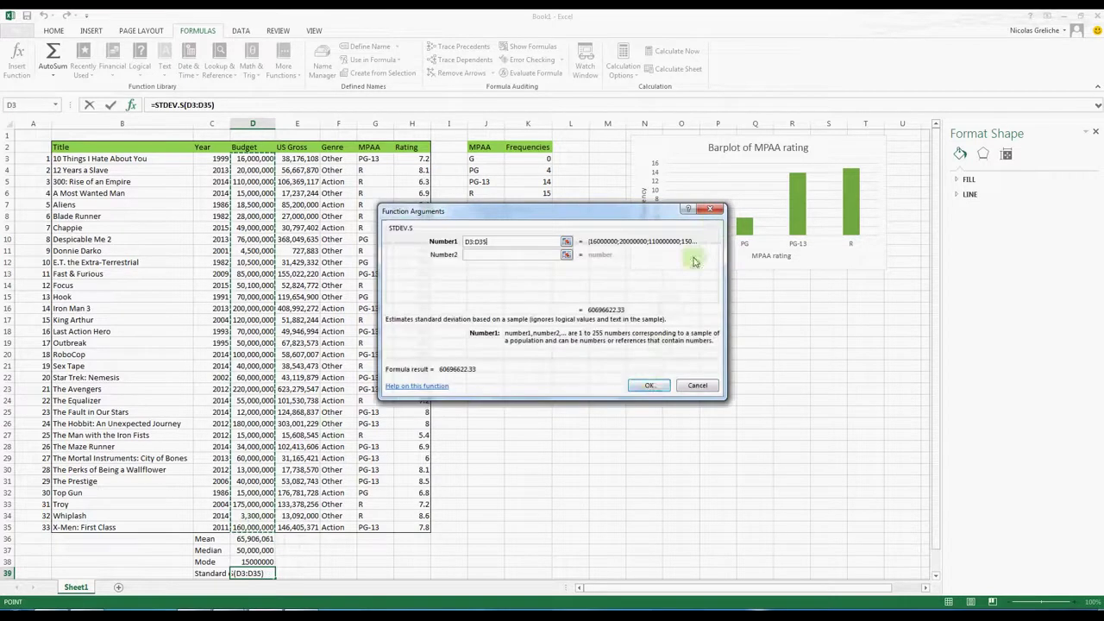
{"action": "left_click", "coordinate": [646, 384]}
{"action": "left_click_drag", "start_coordinate": [935, 316], "coordinate": [940, 376]}
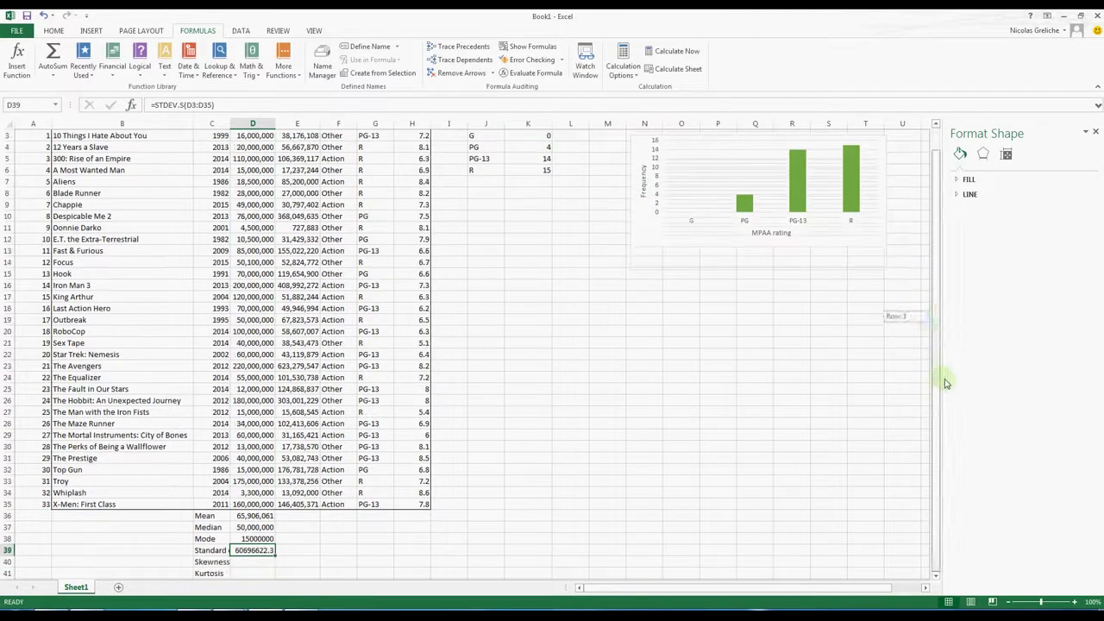
Insert =SKEW(D3:D35) in D40, returning a Budget skewness of 1.21502284.
{"action": "left_click", "coordinate": [243, 562]}
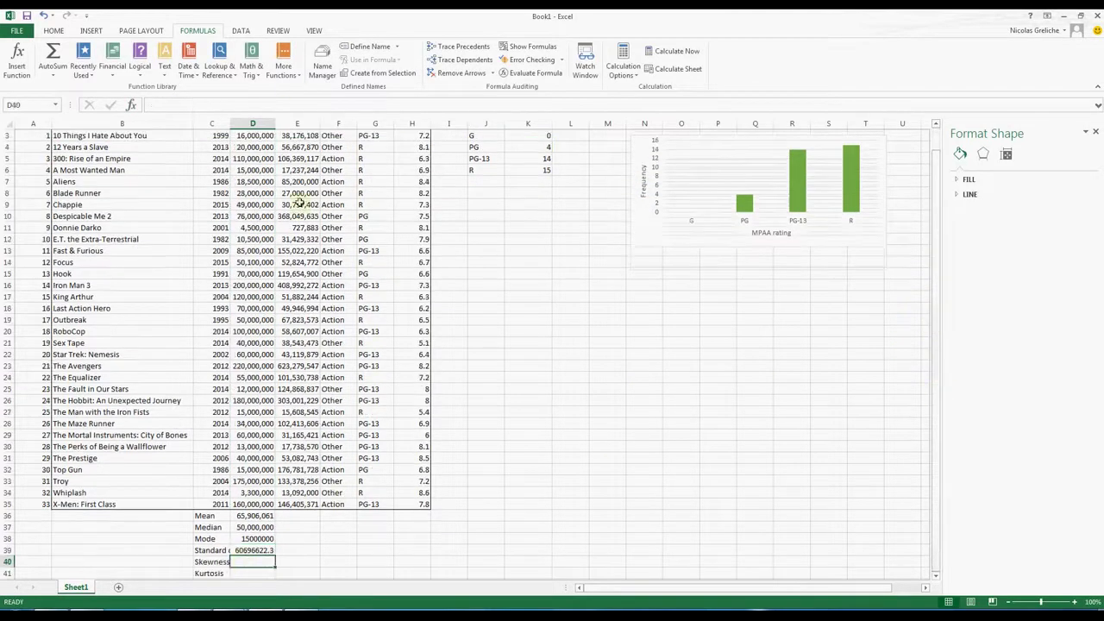
{"action": "left_click", "coordinate": [283, 65]}
{"action": "mouse_move", "coordinate": [328, 90]}
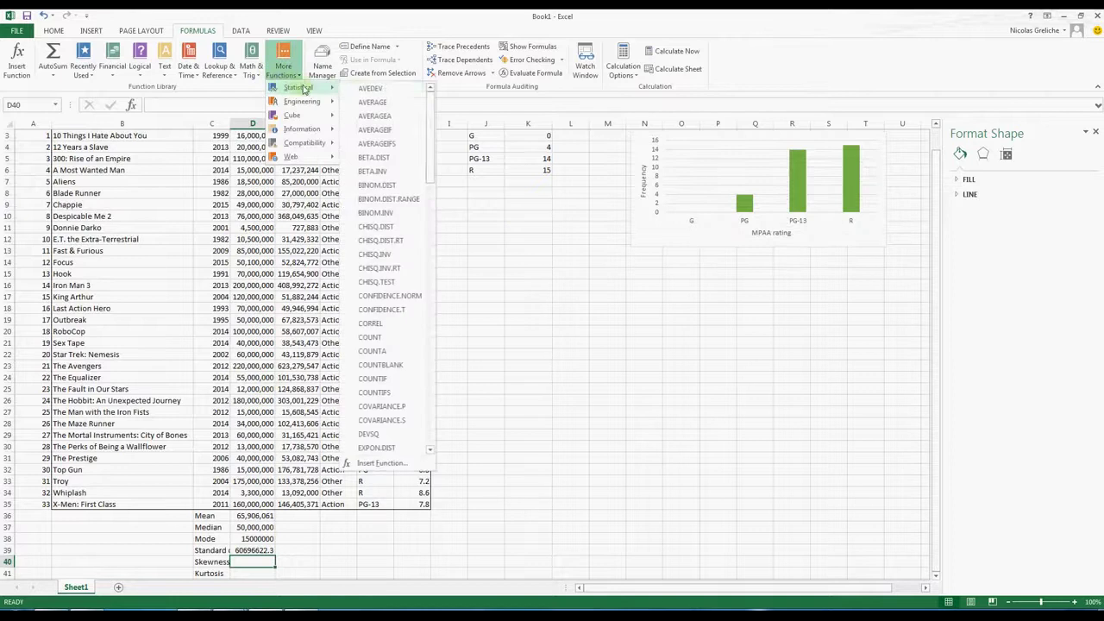
{"action": "left_click_drag", "start_coordinate": [430, 119], "coordinate": [424, 338]}
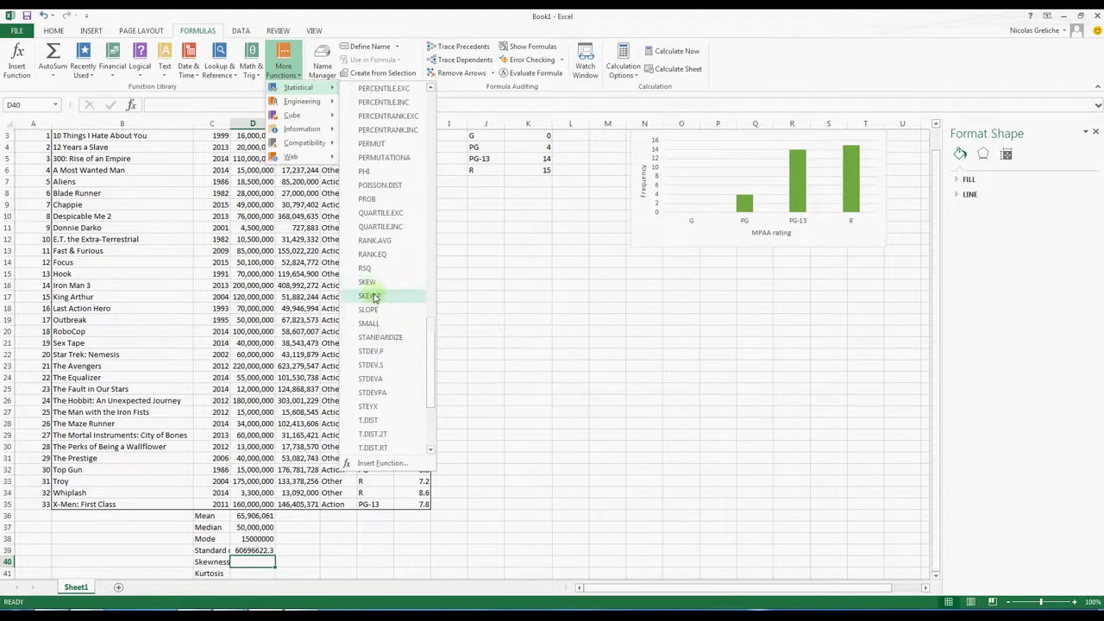
{"action": "left_click", "coordinate": [366, 282]}
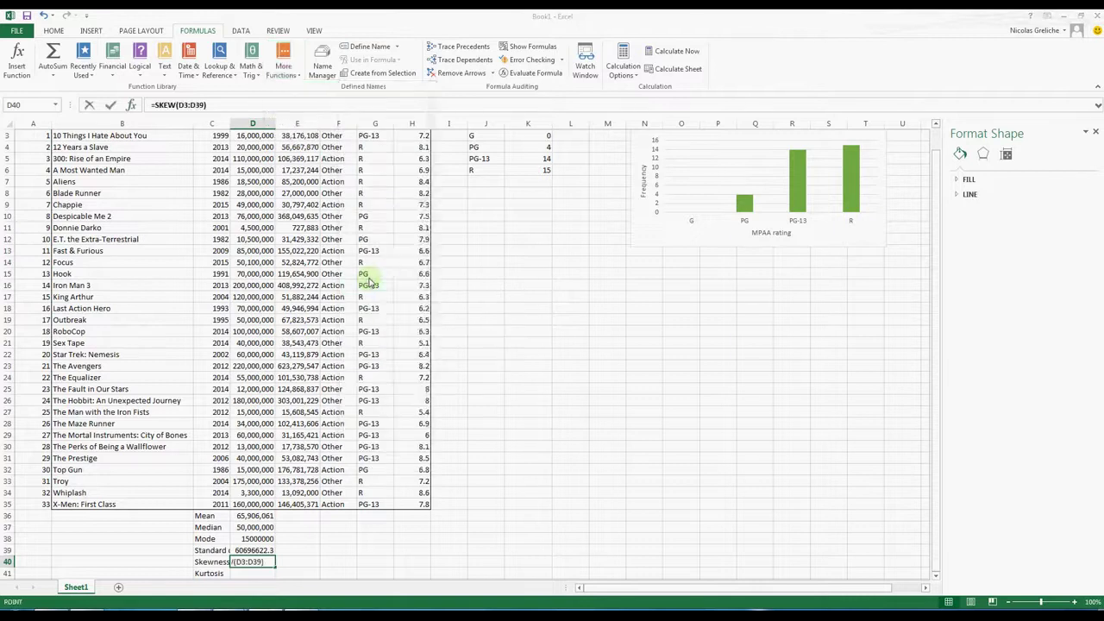
{"action": "left_click", "coordinate": [559, 240]}
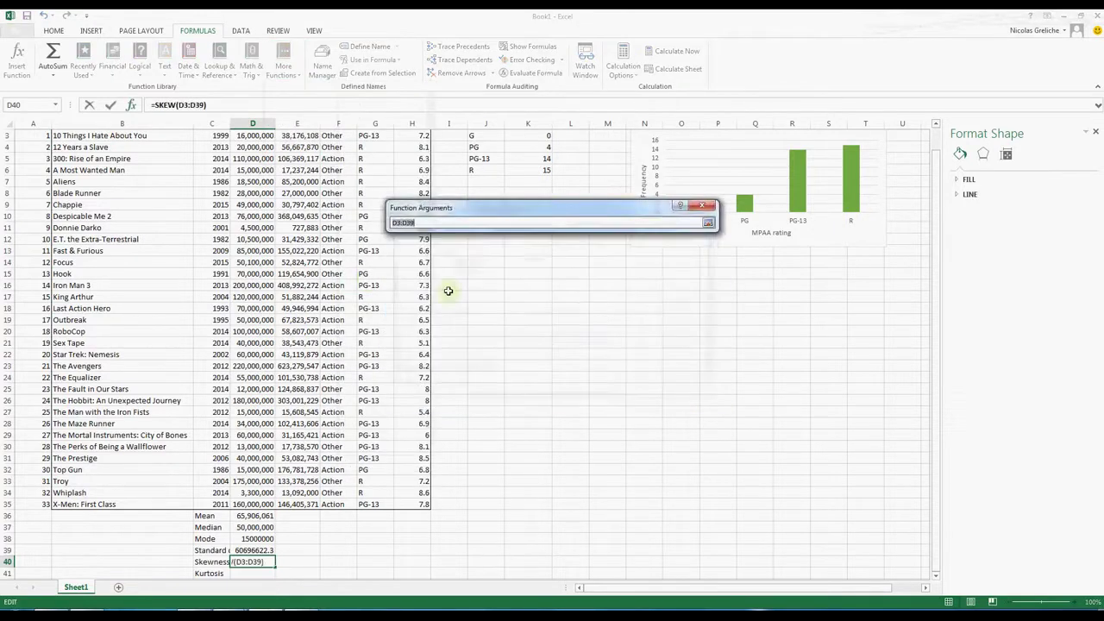
{"action": "left_click", "coordinate": [246, 505]}
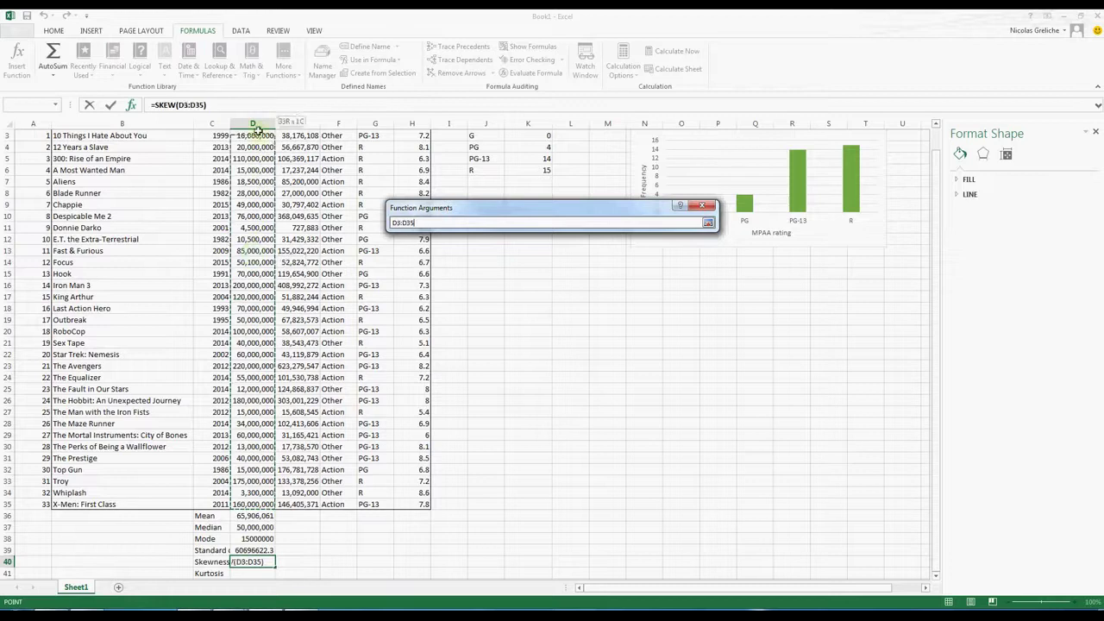
{"action": "left_click_drag", "start_coordinate": [250, 251], "coordinate": [253, 158]}
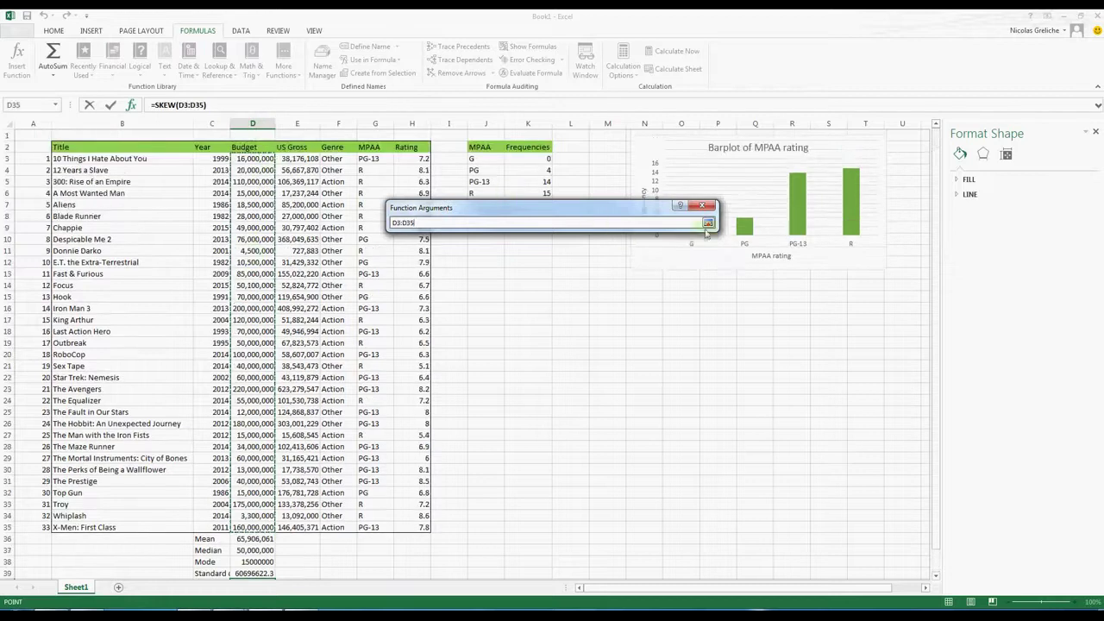
{"action": "left_click", "coordinate": [707, 222]}
{"action": "left_click", "coordinate": [641, 390]}
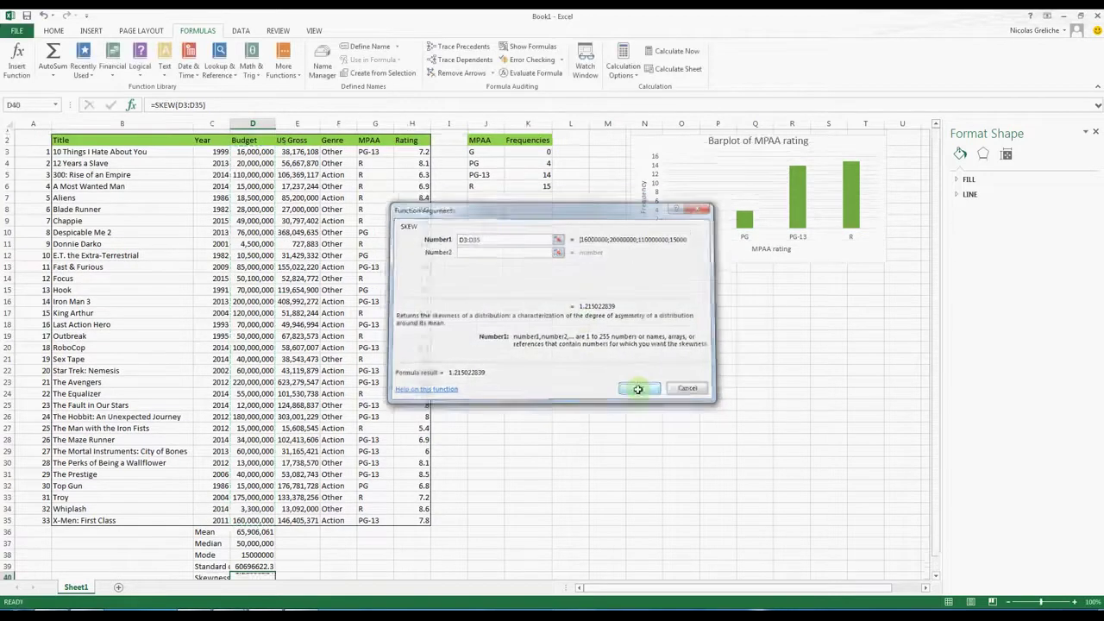
{"action": "scroll", "coordinate": [934, 401], "scroll_direction": "down", "scroll_amount": 1}
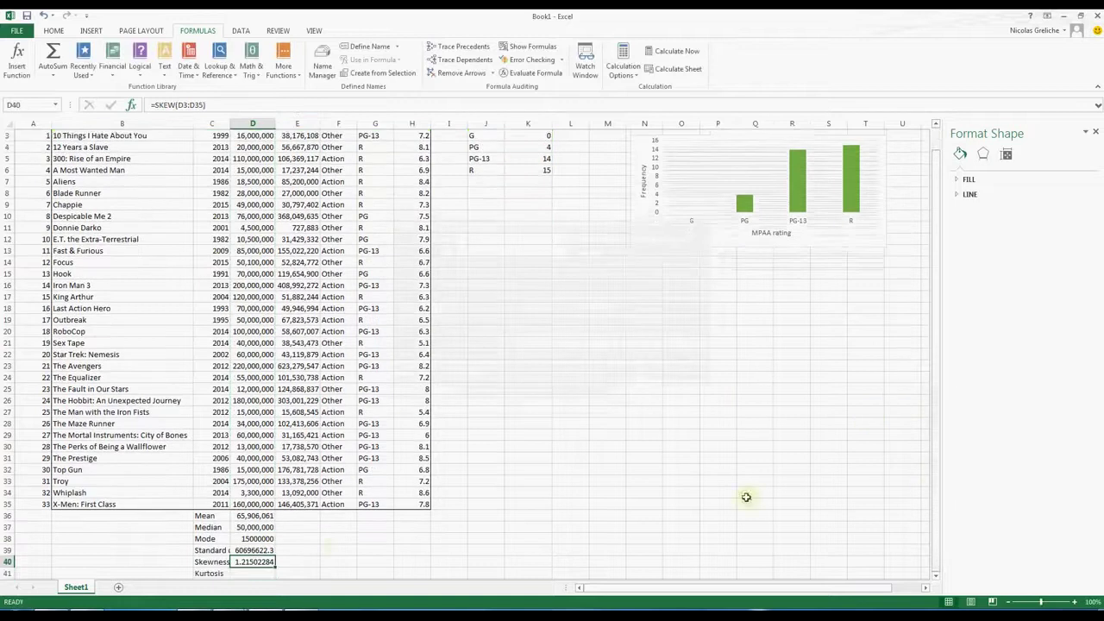
Insert =KURT(D3:D35) in D41, giving a Budget kurtosis of 0.5463131.
{"action": "left_click", "coordinate": [232, 575]}
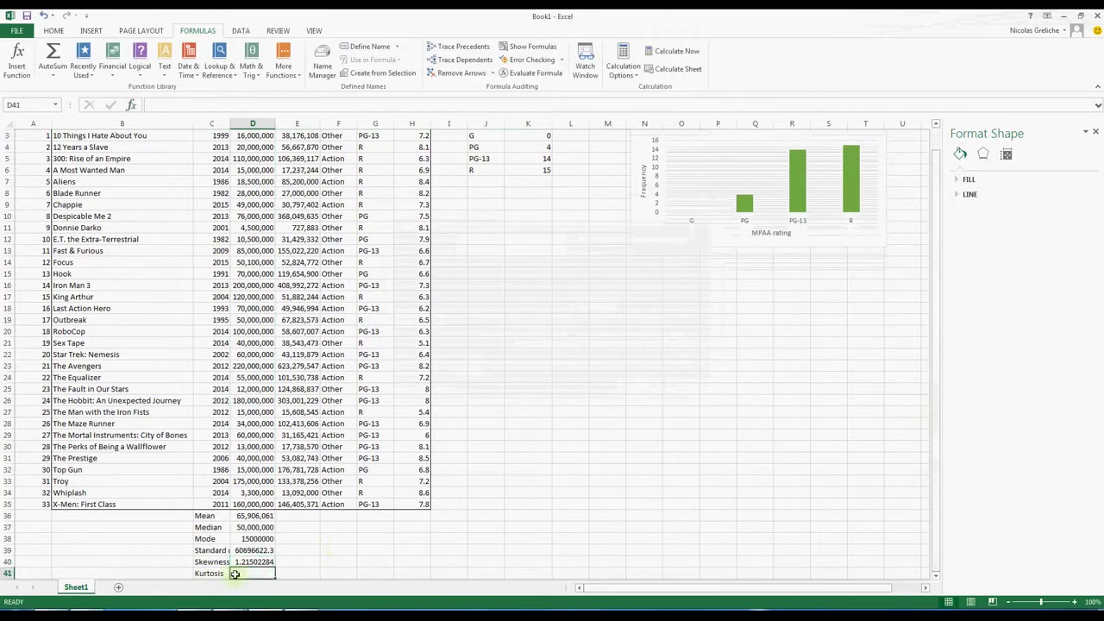
{"action": "left_click", "coordinate": [281, 59]}
{"action": "mouse_move", "coordinate": [307, 89]}
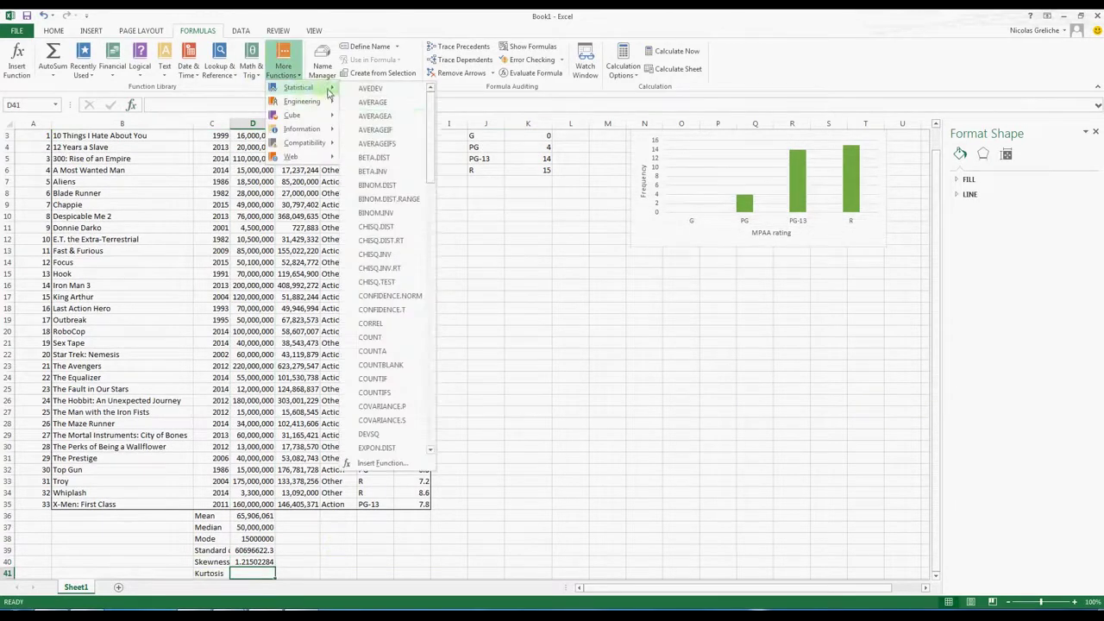
{"action": "left_click_drag", "start_coordinate": [431, 120], "coordinate": [438, 226]}
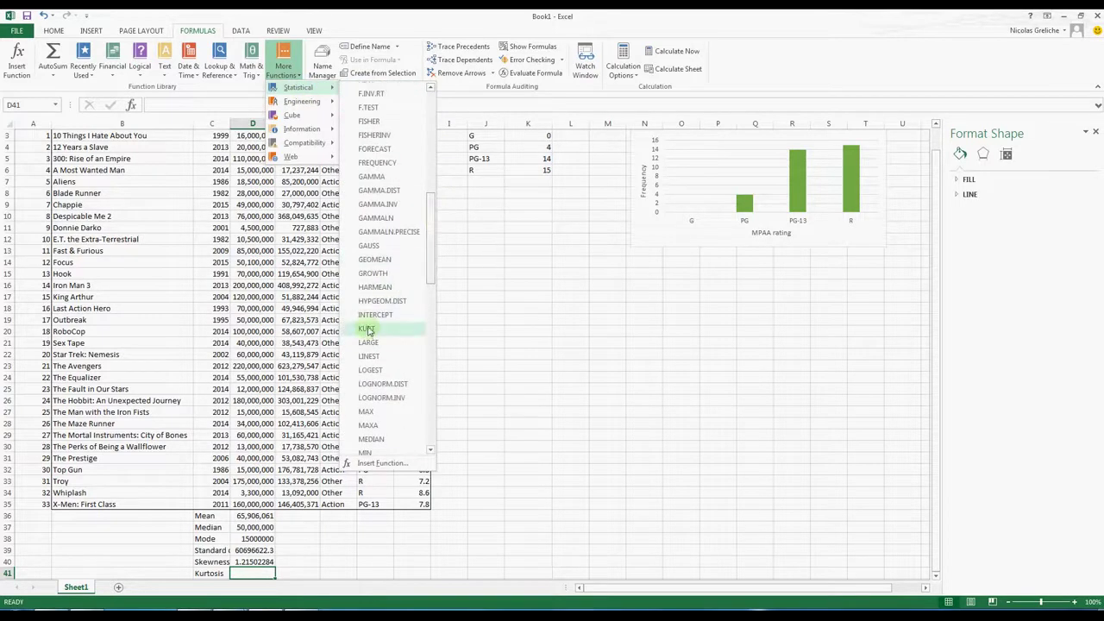
{"action": "left_click", "coordinate": [367, 328]}
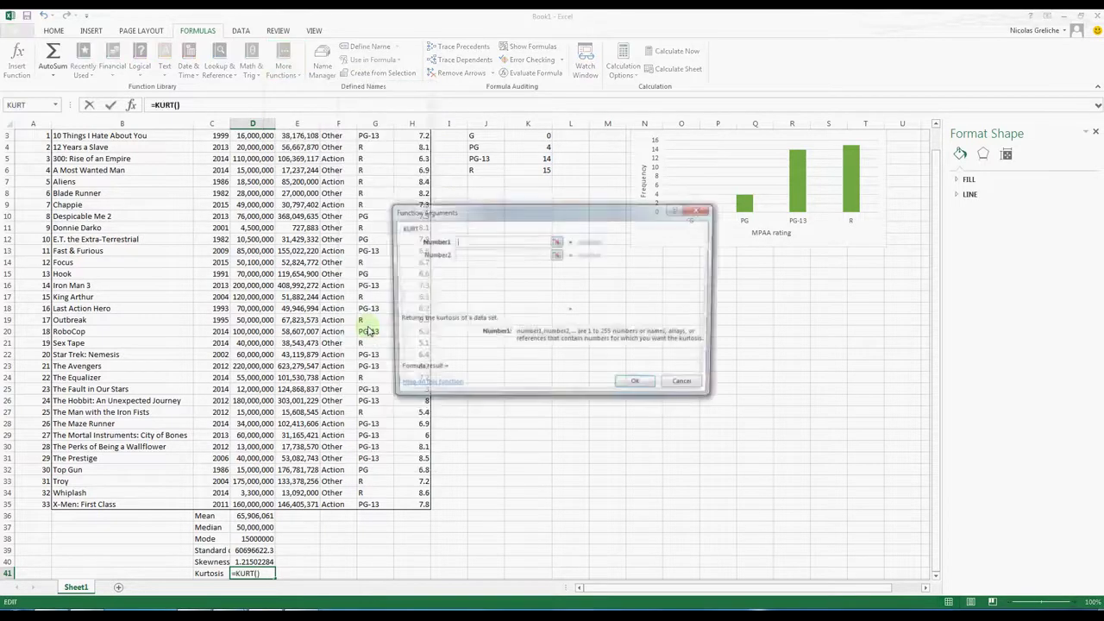
{"action": "left_click", "coordinate": [557, 242]}
{"action": "left_click_drag", "start_coordinate": [239, 502], "coordinate": [265, 155]}
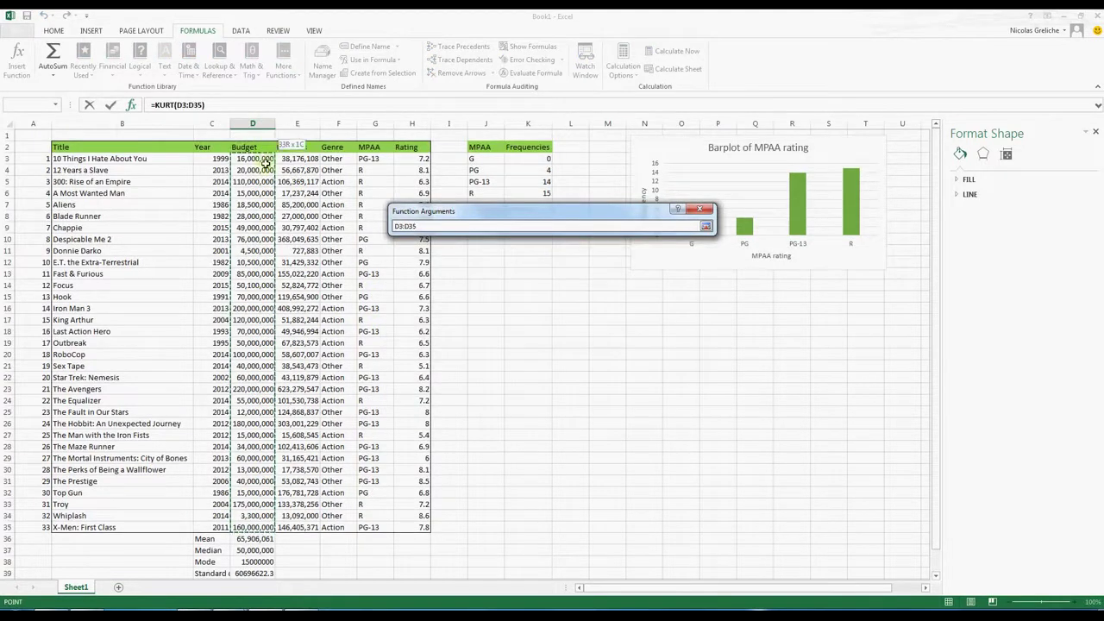
{"action": "left_click", "coordinate": [706, 226]}
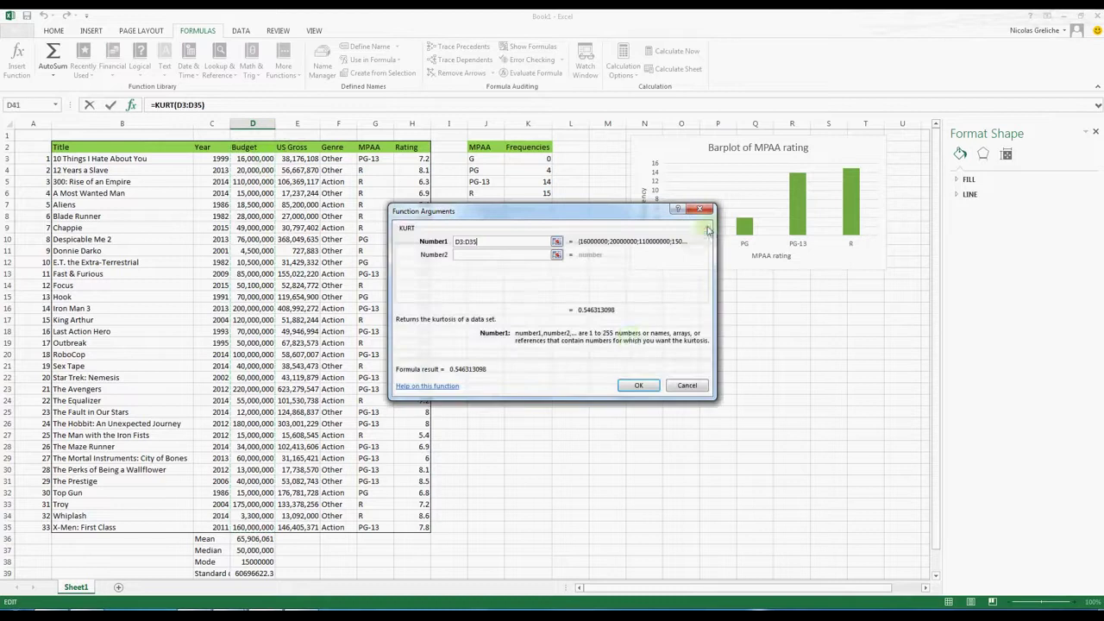
{"action": "left_click", "coordinate": [637, 386]}
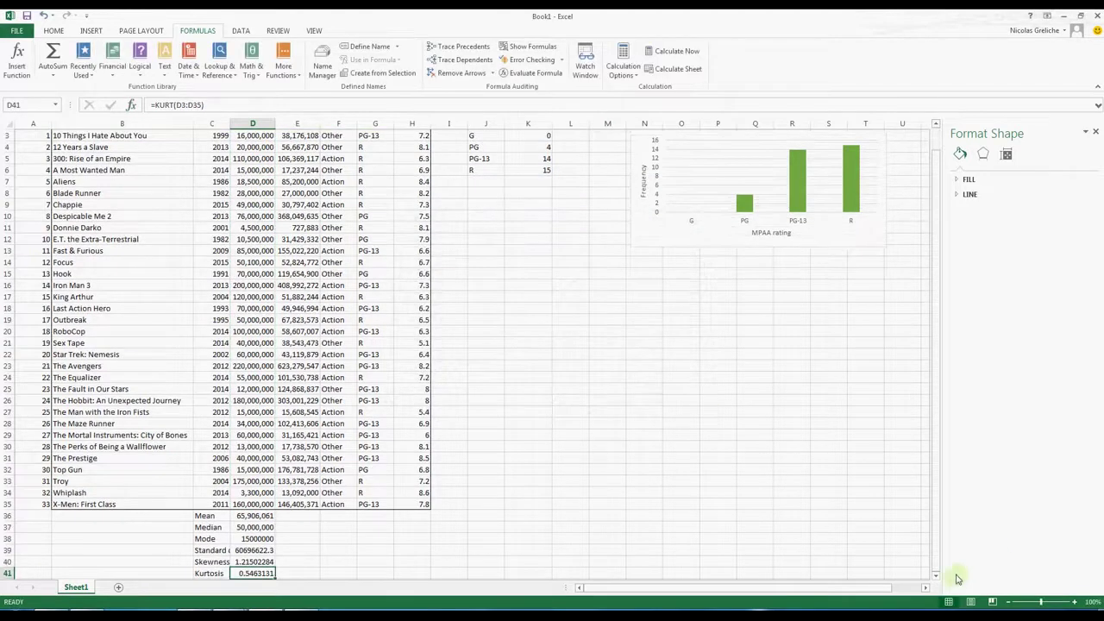
{"action": "scroll", "coordinate": [936, 578], "scroll_direction": "down", "scroll_amount": 1}
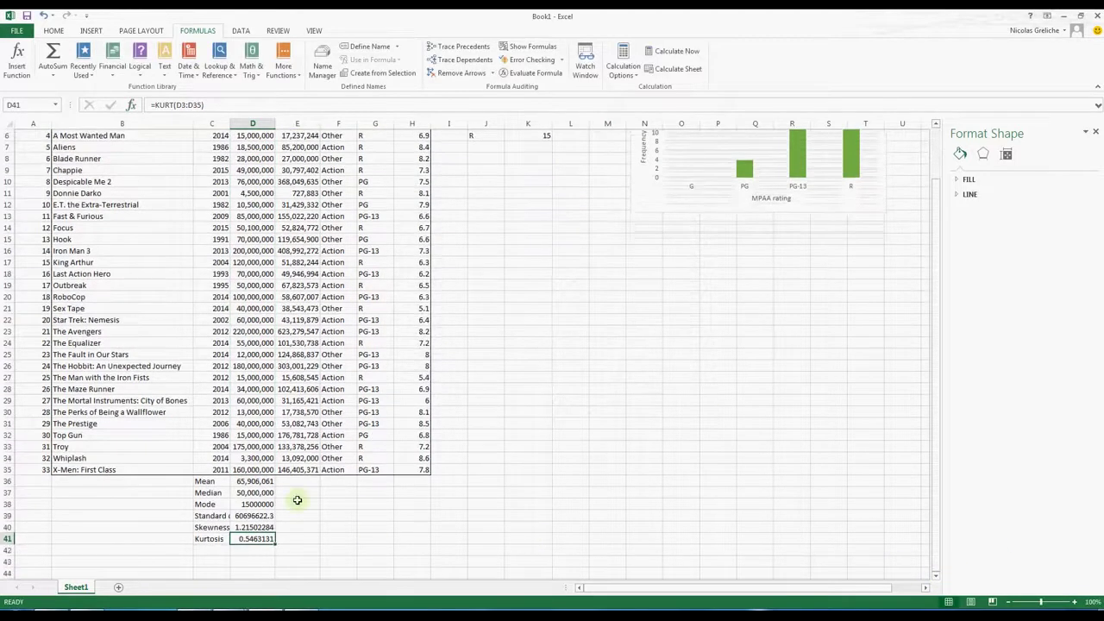
{"action": "left_click_drag", "start_coordinate": [263, 481], "coordinate": [252, 487]}
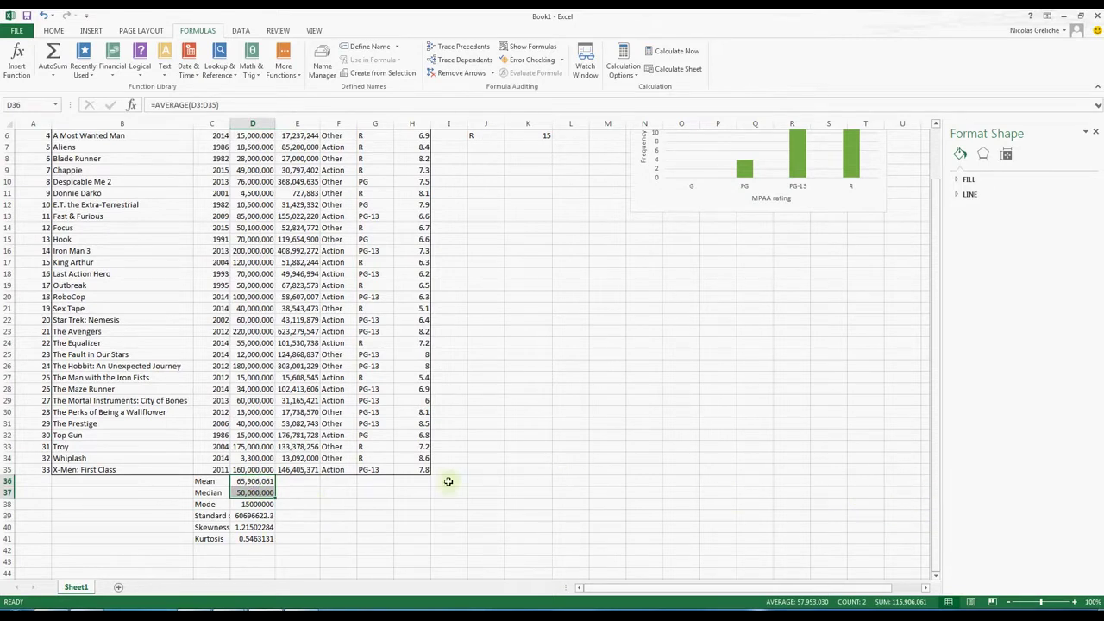
Fill the Budget summary formulas D36:D41 across into column E for US Gross.
{"action": "left_click", "coordinate": [263, 482]}
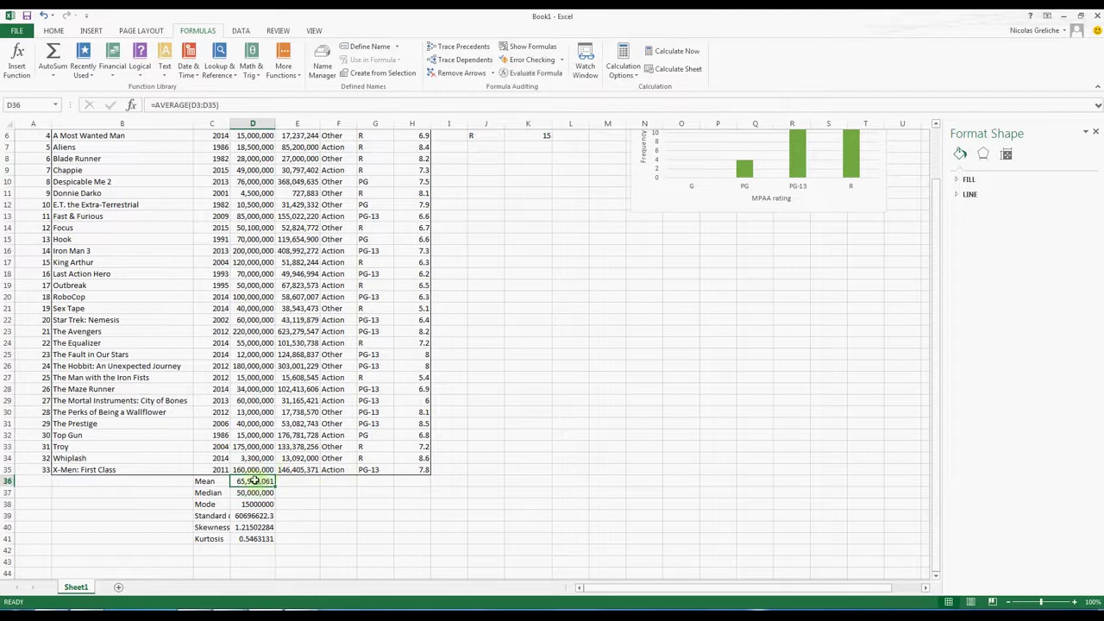
{"action": "mouse_move", "coordinate": [255, 480]}
{"action": "left_mouse_down"}
{"action": "mouse_move", "coordinate": [257, 537]}
{"action": "mouse_move", "coordinate": [317, 545]}
{"action": "left_mouse_up"}
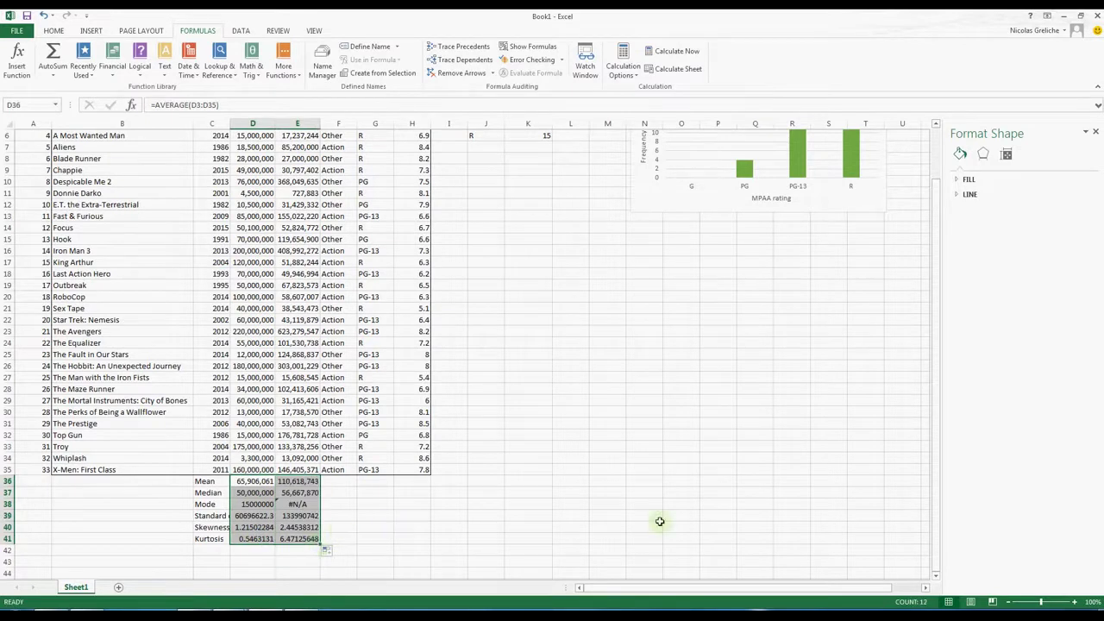
{"action": "left_click_drag", "start_coordinate": [938, 553], "coordinate": [927, 507]}
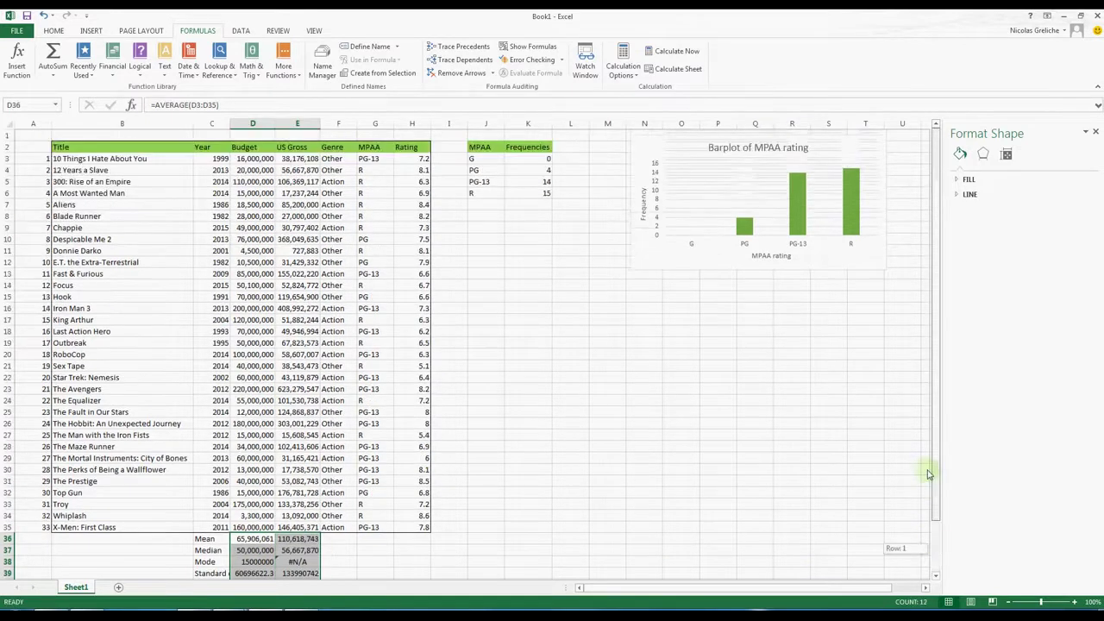
{"action": "left_click", "coordinate": [540, 527]}
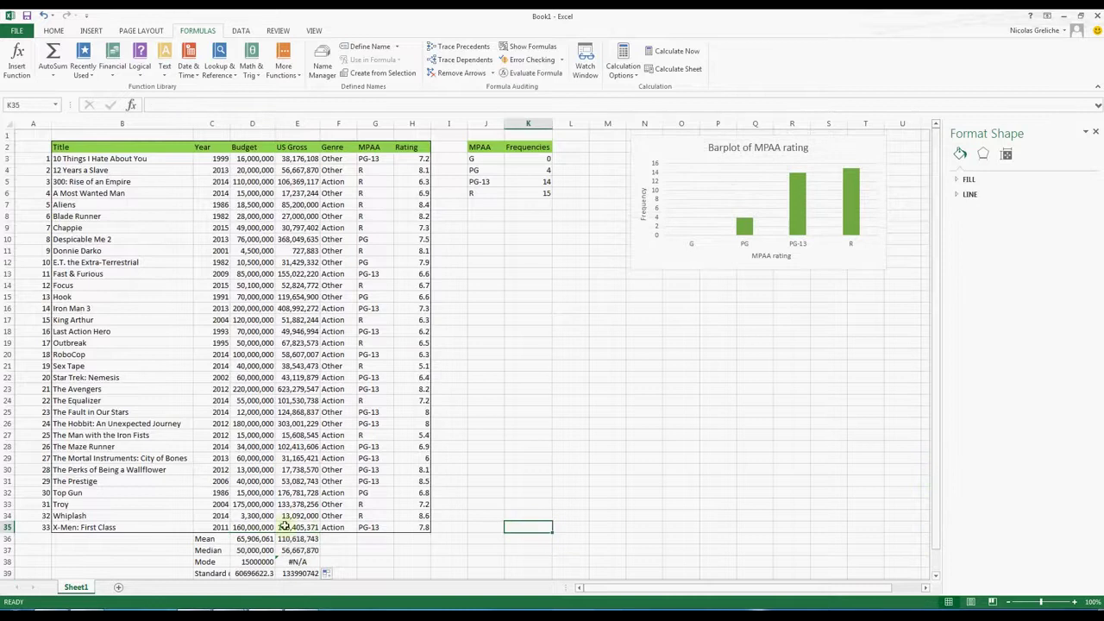
Check the copied US Gross mean formula in E36 and the mode result in E38.
{"action": "left_click", "coordinate": [290, 540]}
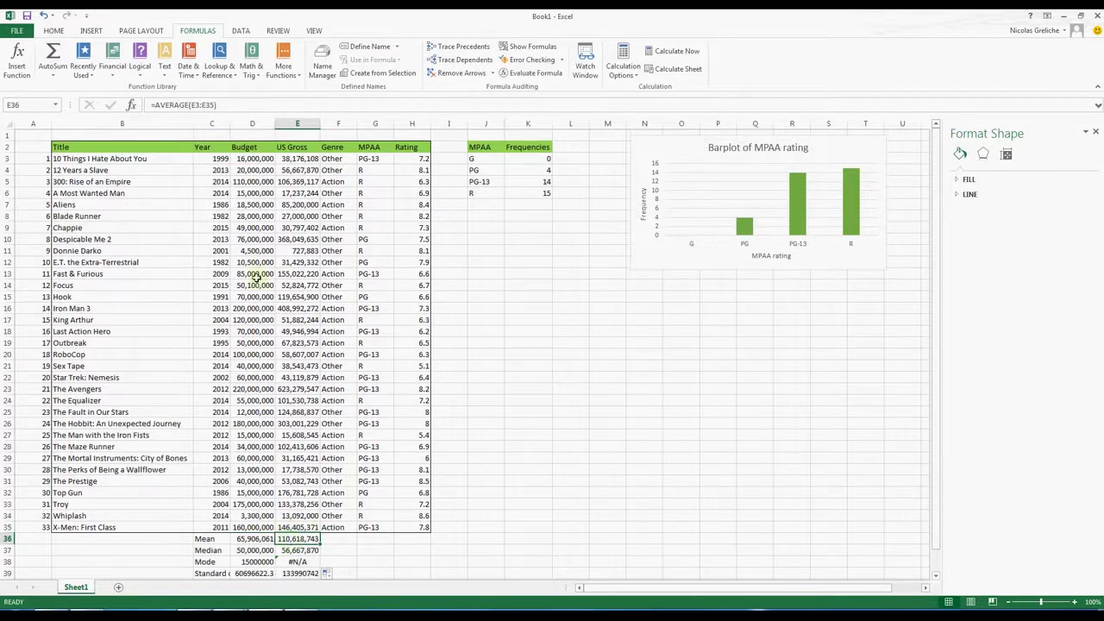
{"action": "left_click", "coordinate": [189, 105]}
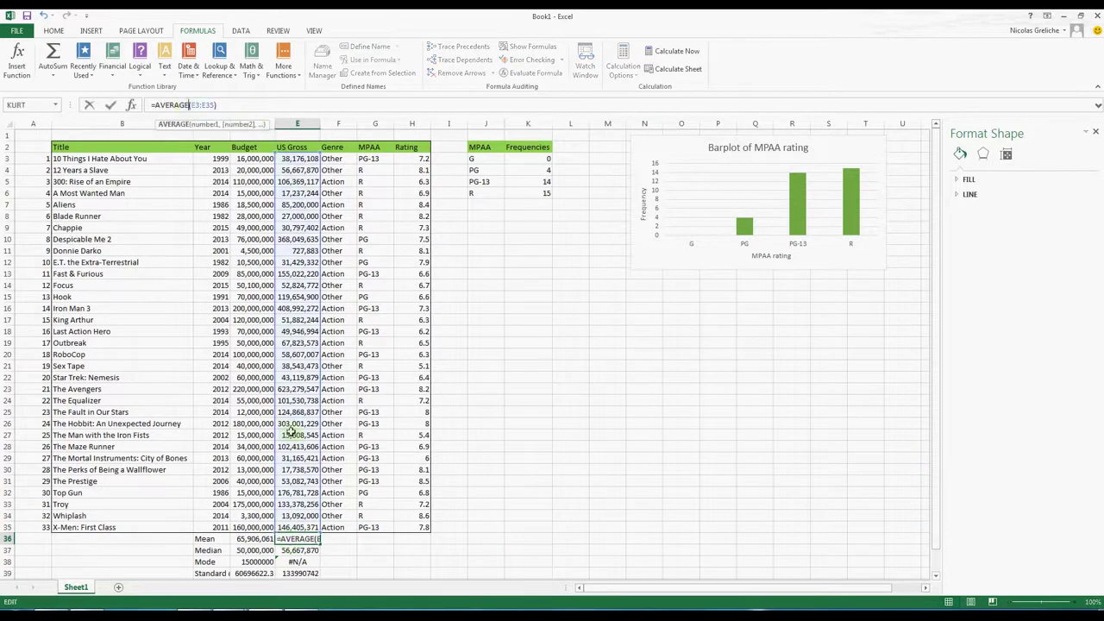
{"action": "key", "text": "Return"}
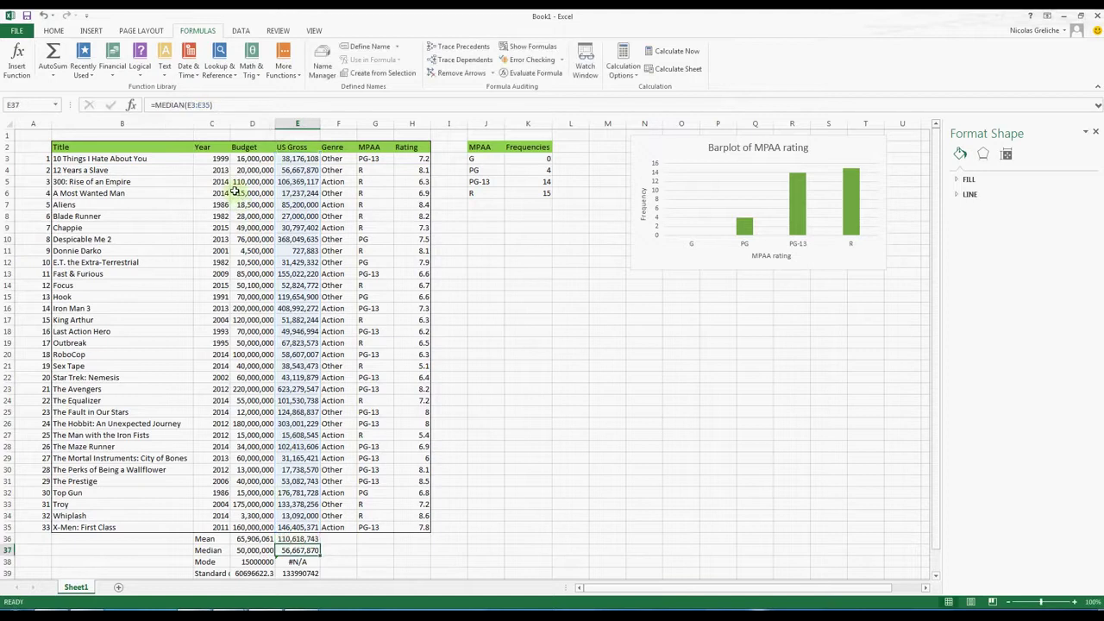
{"action": "left_click", "coordinate": [297, 561]}
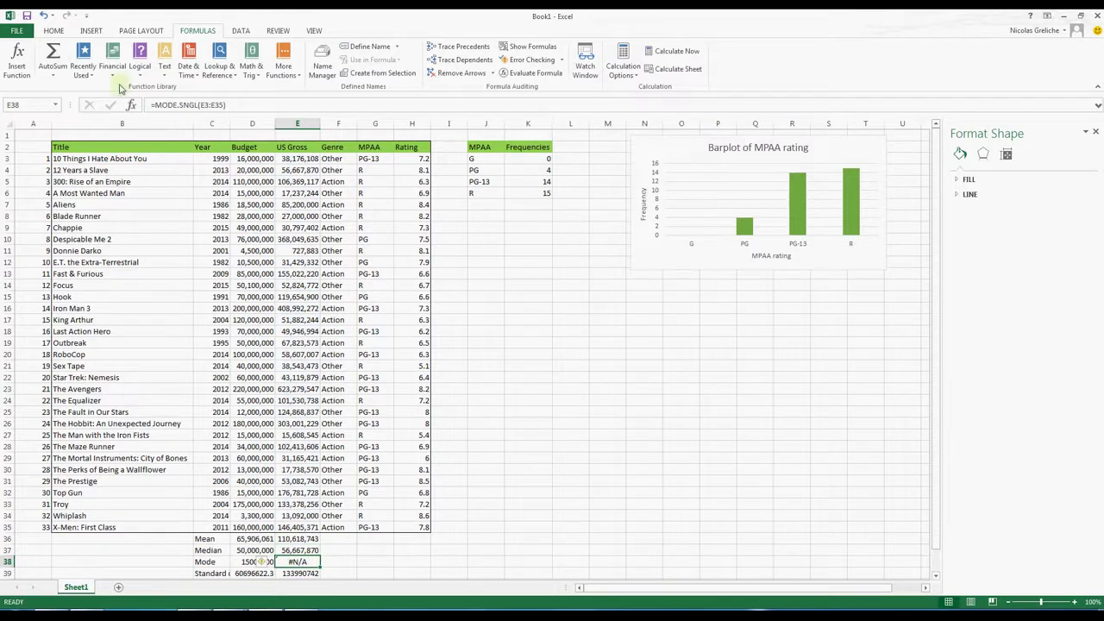
Clear All on E38 to remove #N/A, then enter a dash (-) in it.
{"action": "left_click", "coordinate": [47, 33]}
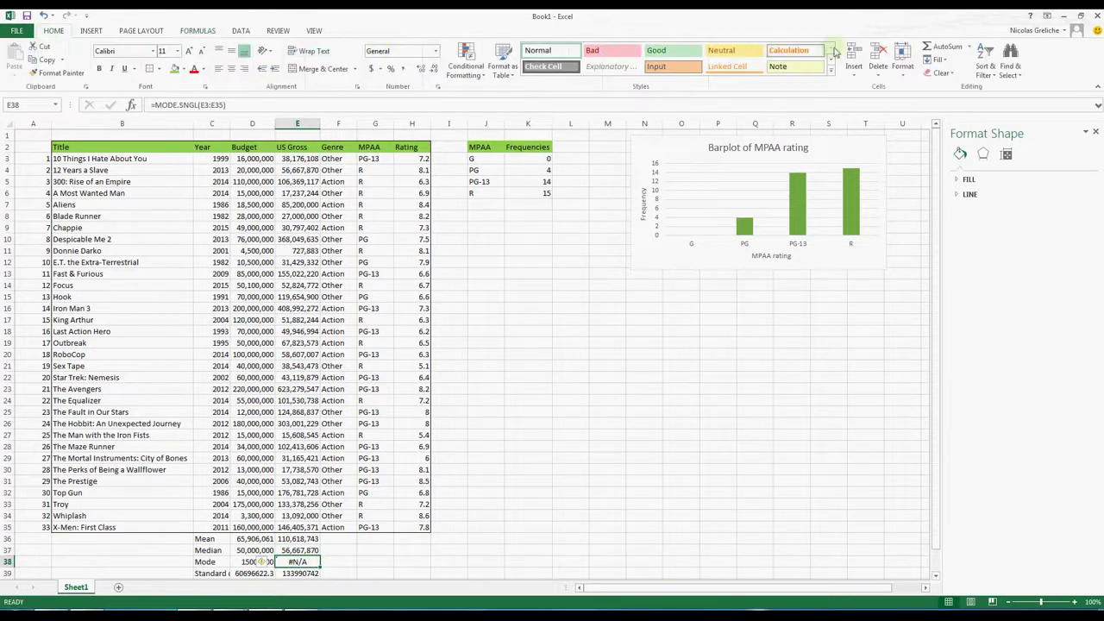
{"action": "left_click", "coordinate": [878, 79]}
{"action": "left_click", "coordinate": [876, 78]}
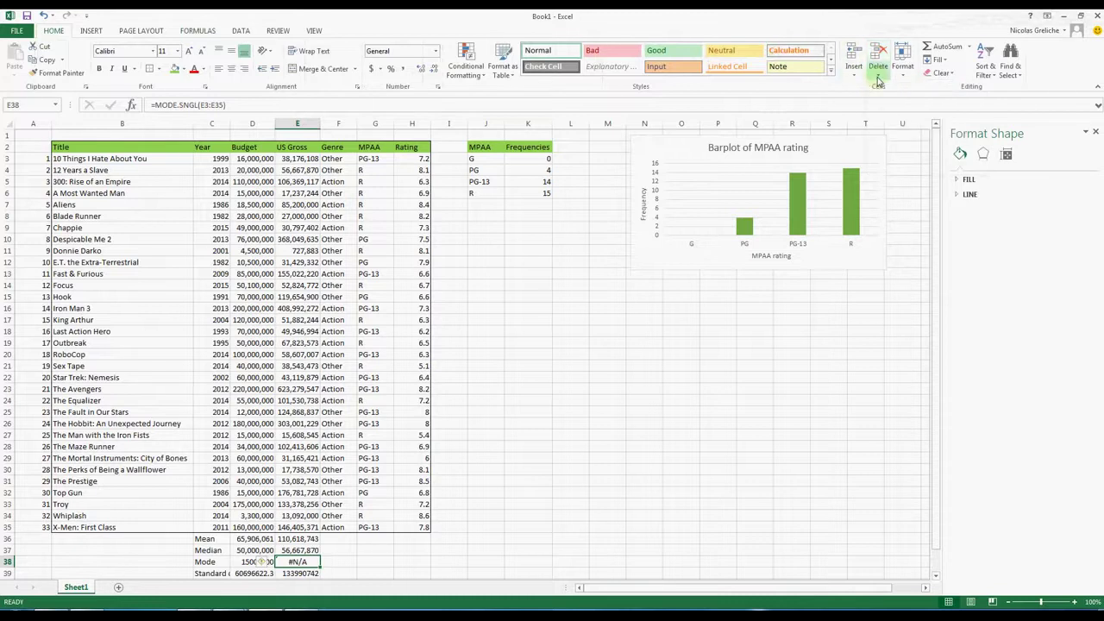
{"action": "left_click", "coordinate": [949, 78]}
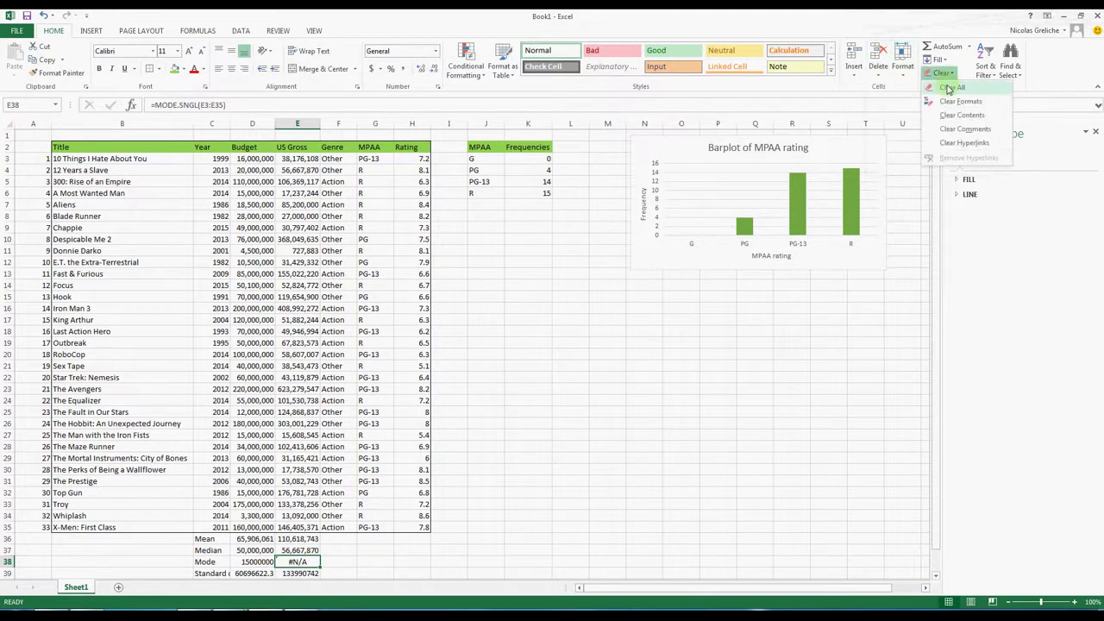
{"action": "left_click", "coordinate": [948, 89]}
{"action": "left_click", "coordinate": [392, 560]}
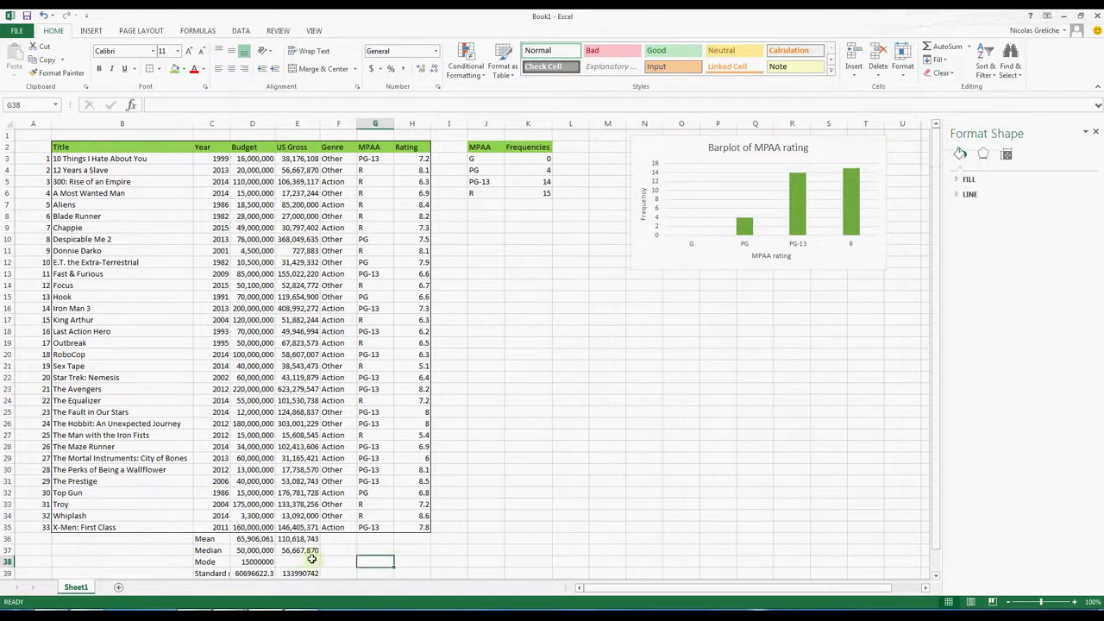
{"action": "left_click", "coordinate": [293, 561]}
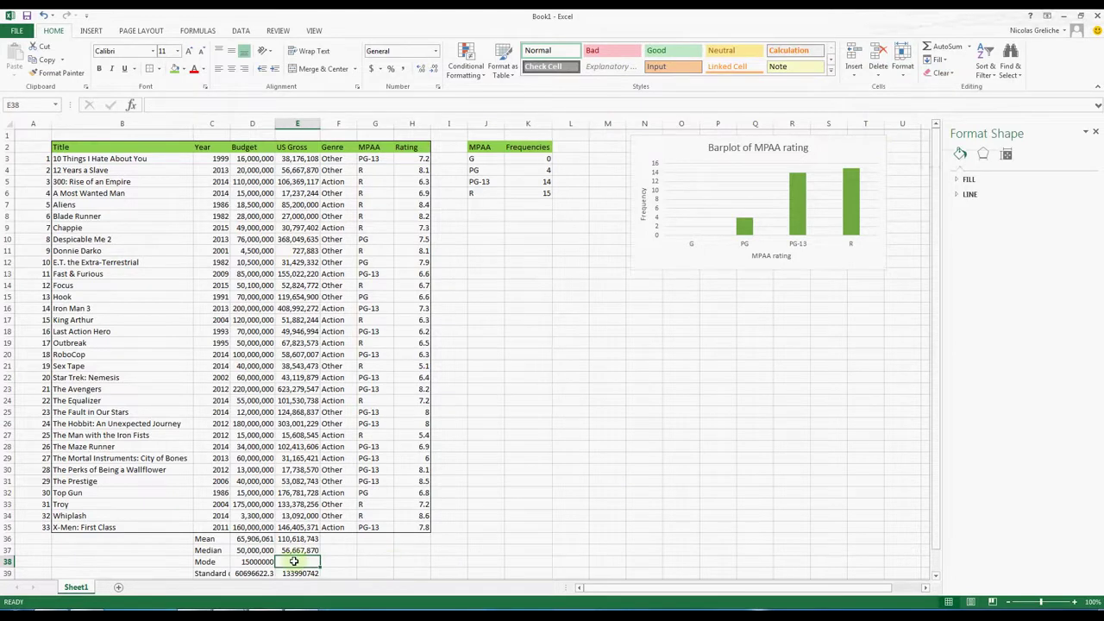
{"action": "type", "text": "-"}
{"action": "key", "text": "Return"}
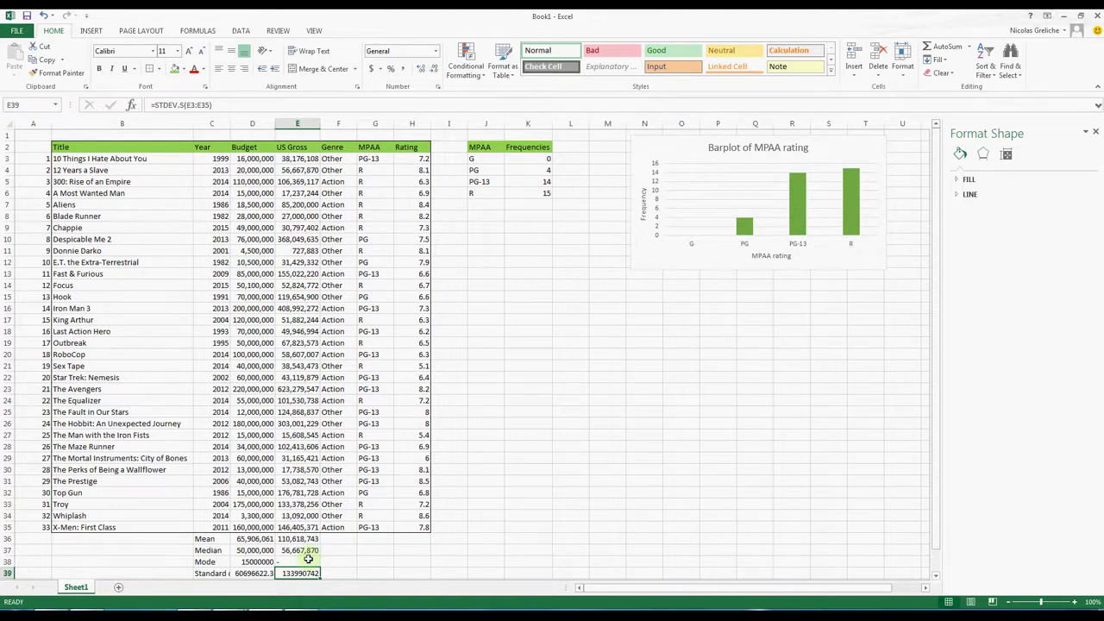
Copy the Budget statistics formulas D36:D41 into H36:H41, giving a Rating mean of 7.
{"action": "left_click_drag", "start_coordinate": [263, 538], "coordinate": [263, 561]}
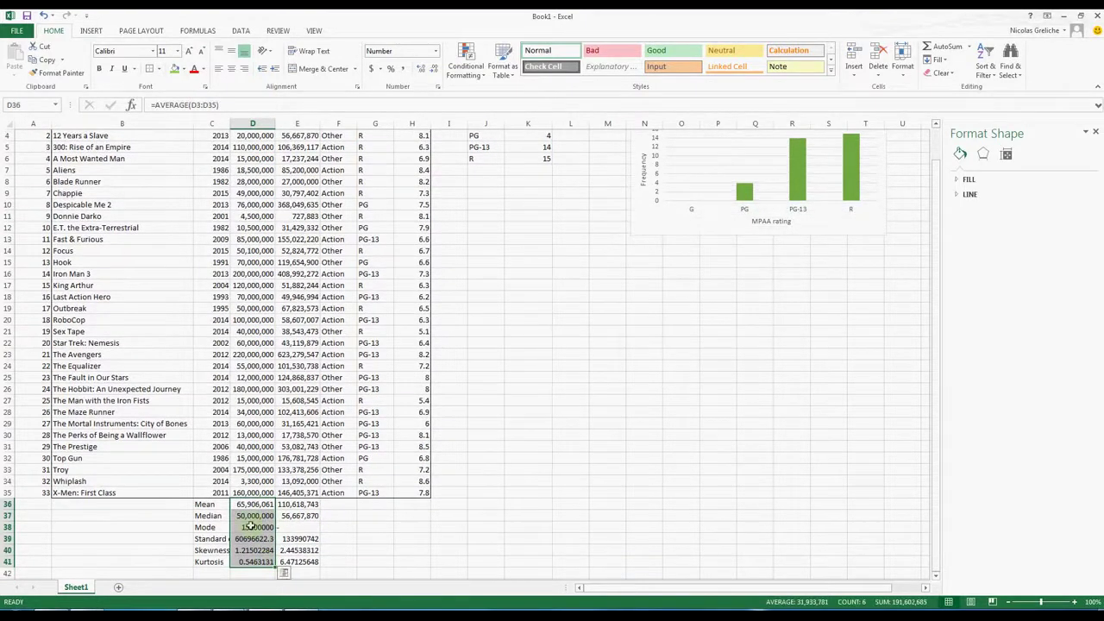
{"action": "left_click", "coordinate": [50, 61]}
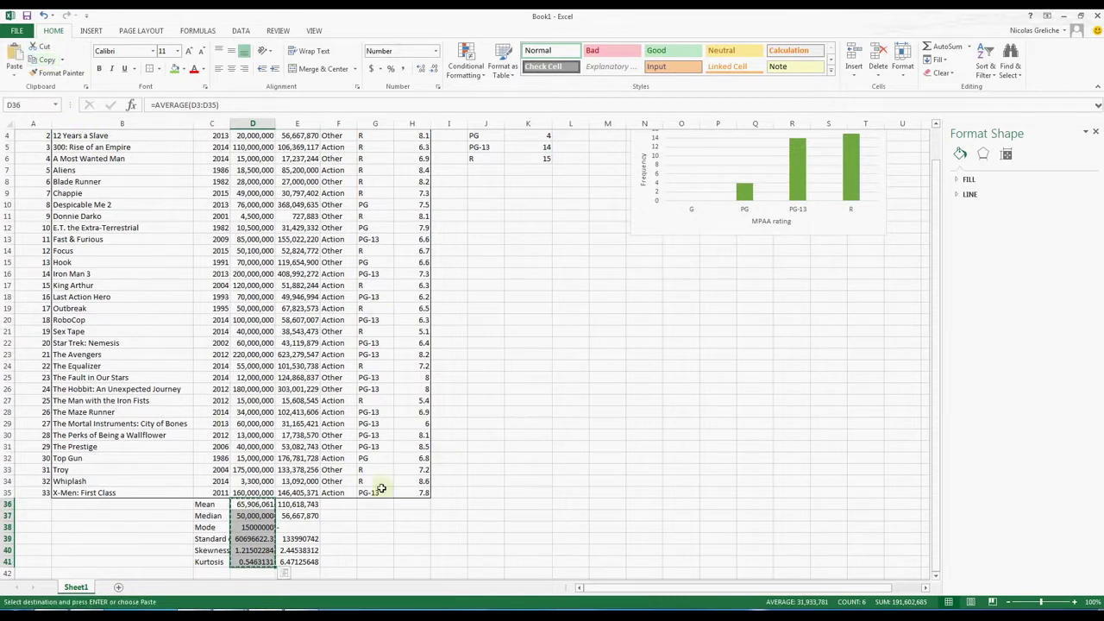
{"action": "left_click", "coordinate": [409, 505]}
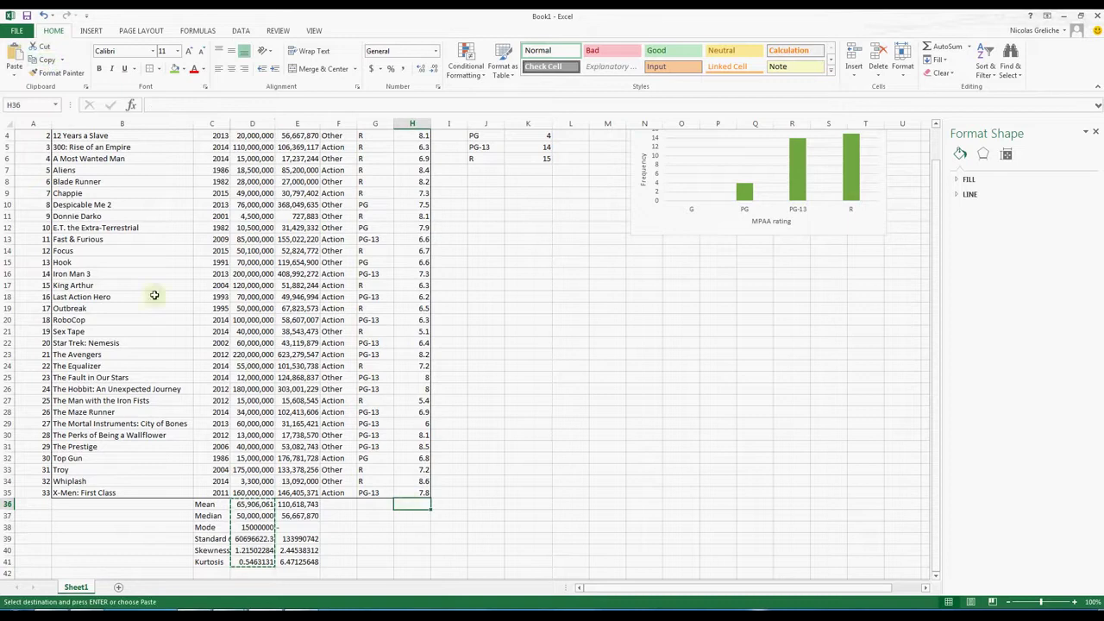
{"action": "left_click", "coordinate": [15, 64]}
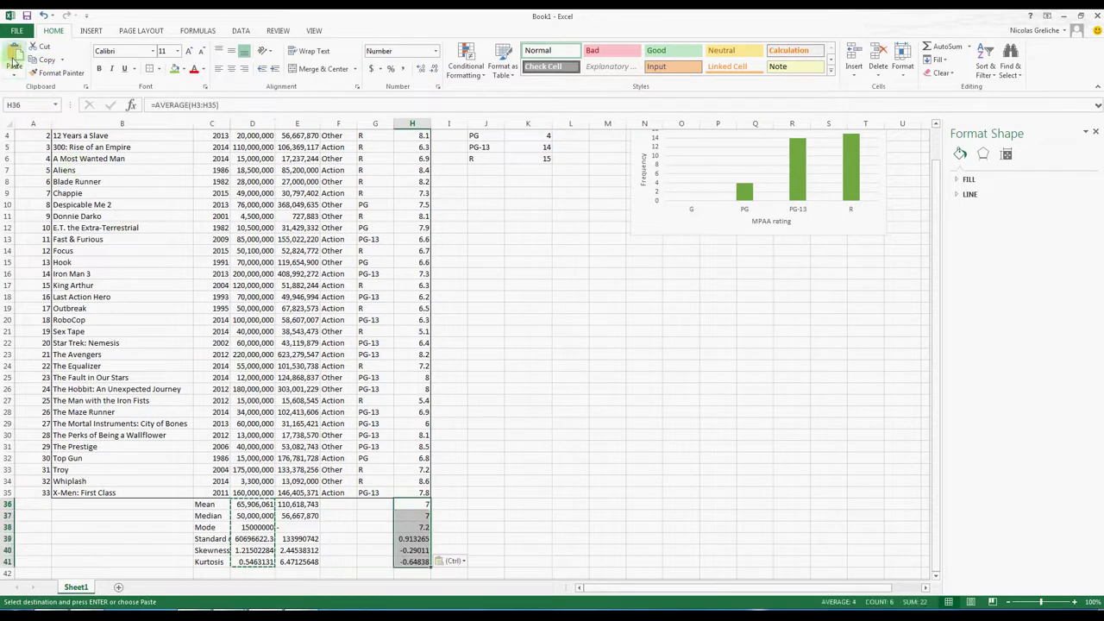
{"action": "left_click", "coordinate": [419, 506]}
{"action": "left_click", "coordinate": [185, 105]}
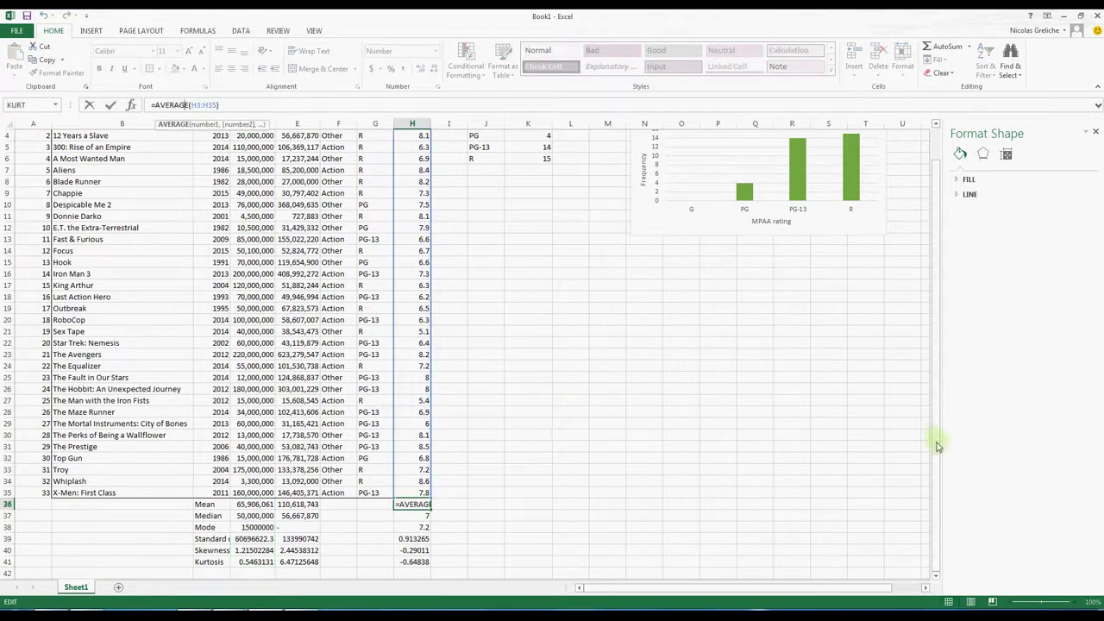
{"action": "left_click_drag", "start_coordinate": [938, 446], "coordinate": [936, 446]}
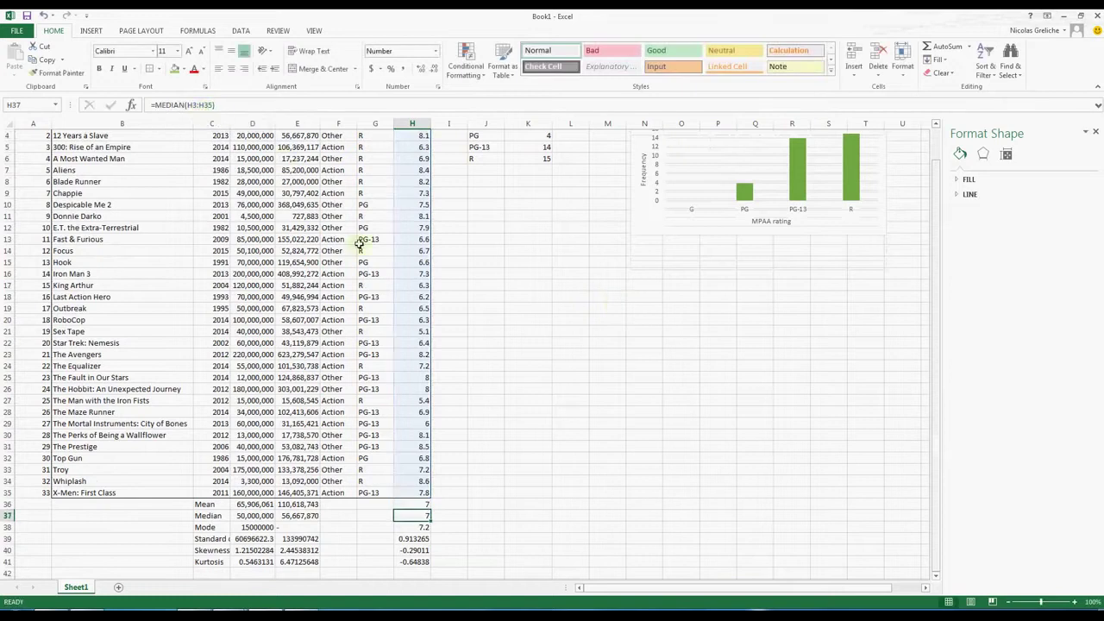
{"action": "key", "text": "Return"}
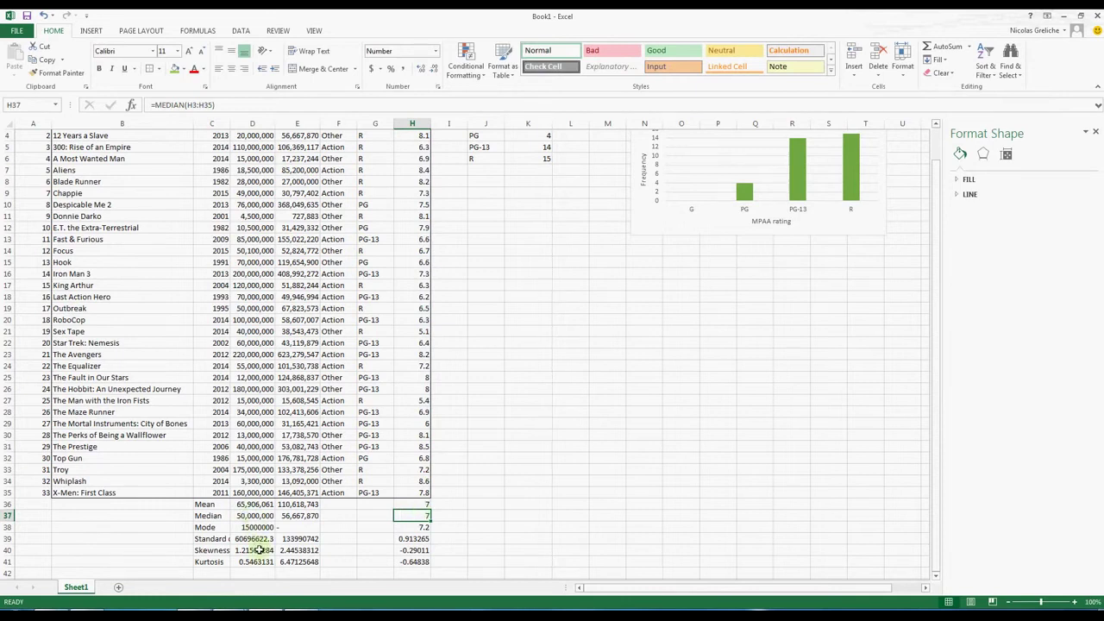
{"action": "left_click", "coordinate": [262, 561]}
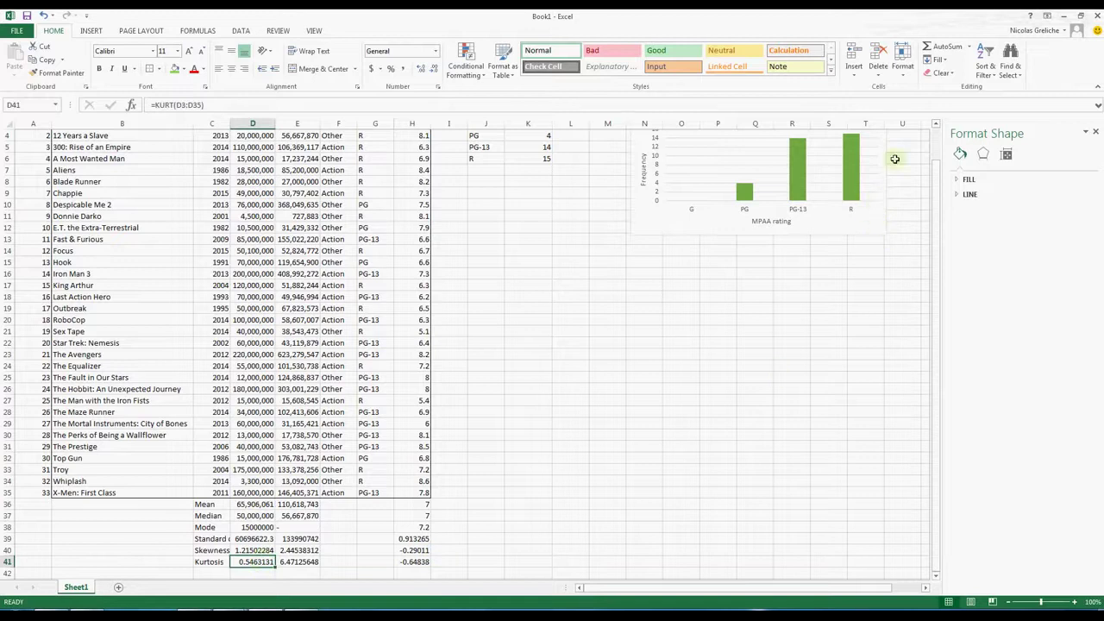
Format the budget kurtosis in D41 as a Number with two decimal places.
{"action": "left_click", "coordinate": [901, 65]}
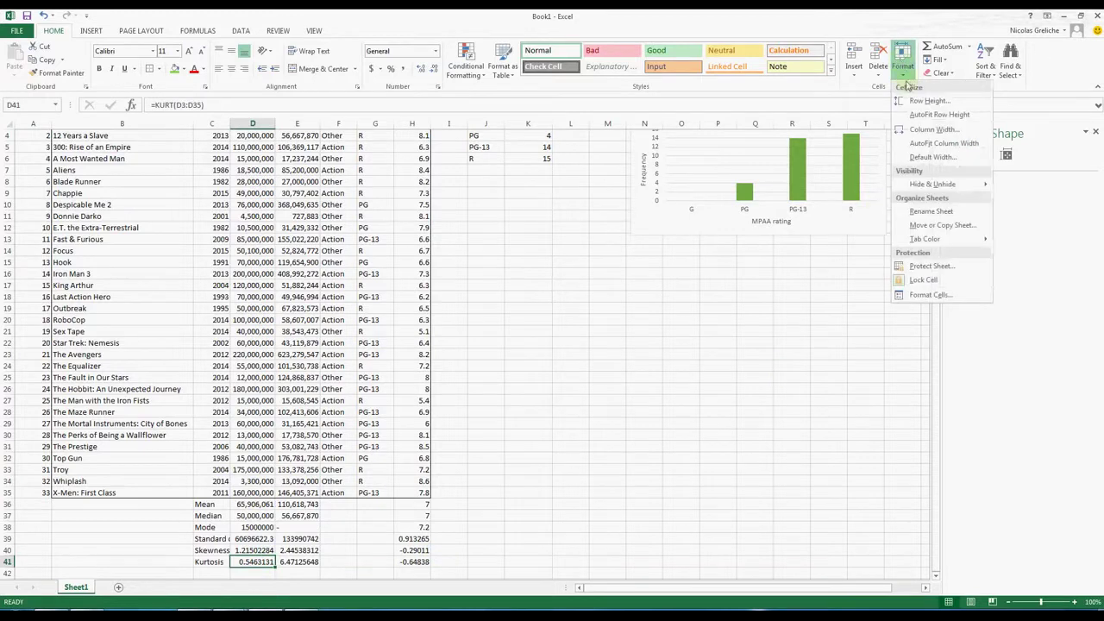
{"action": "left_click", "coordinate": [929, 296]}
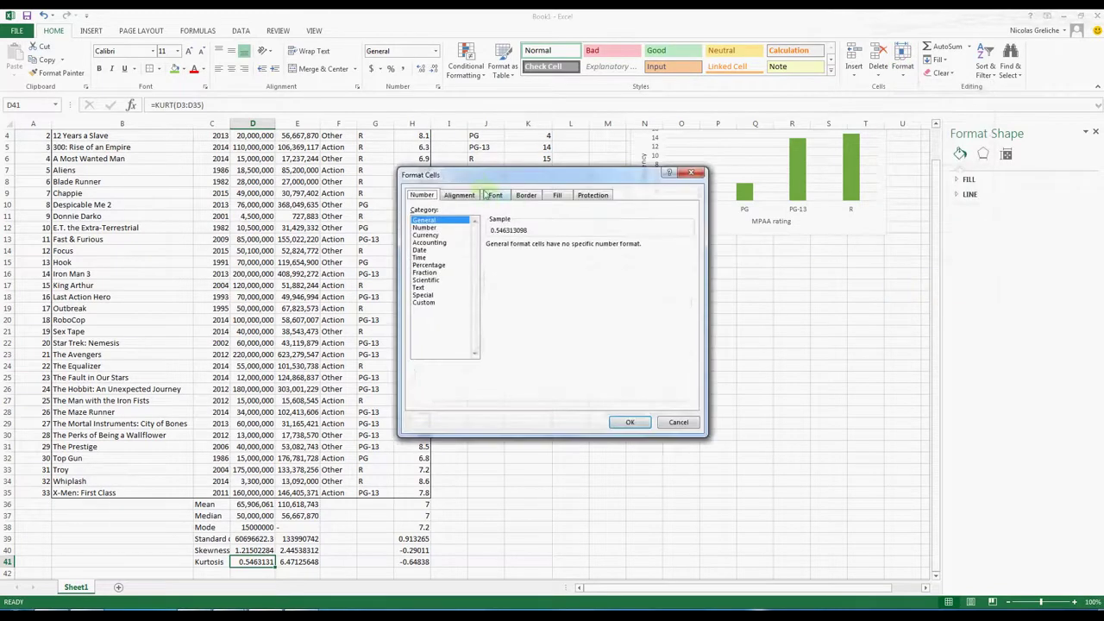
{"action": "left_click_drag", "start_coordinate": [475, 184], "coordinate": [575, 328]}
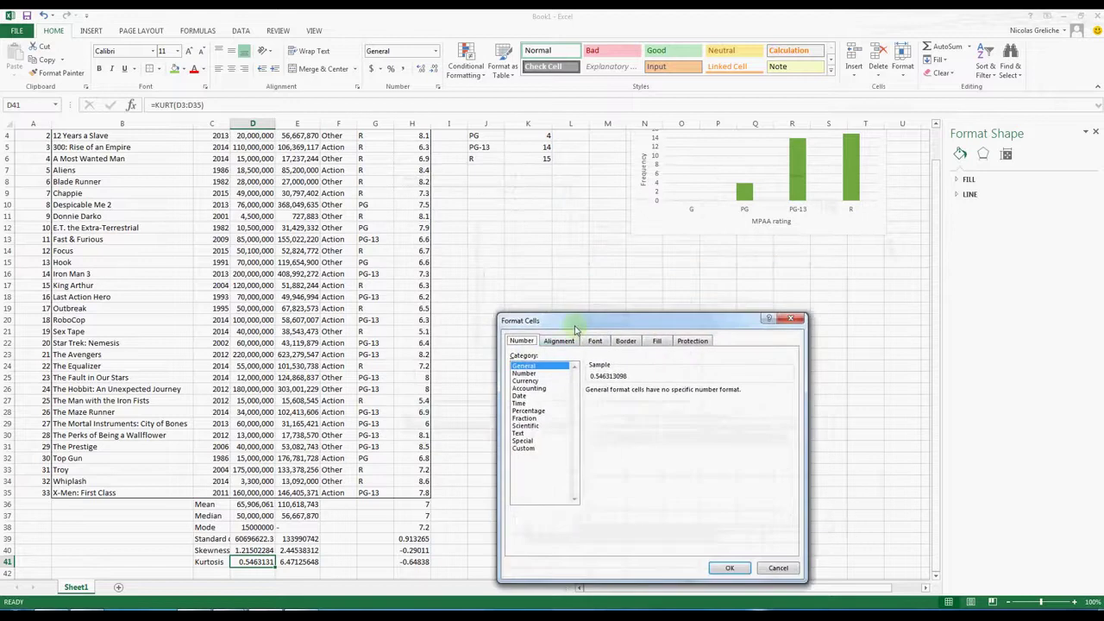
{"action": "left_click", "coordinate": [523, 372]}
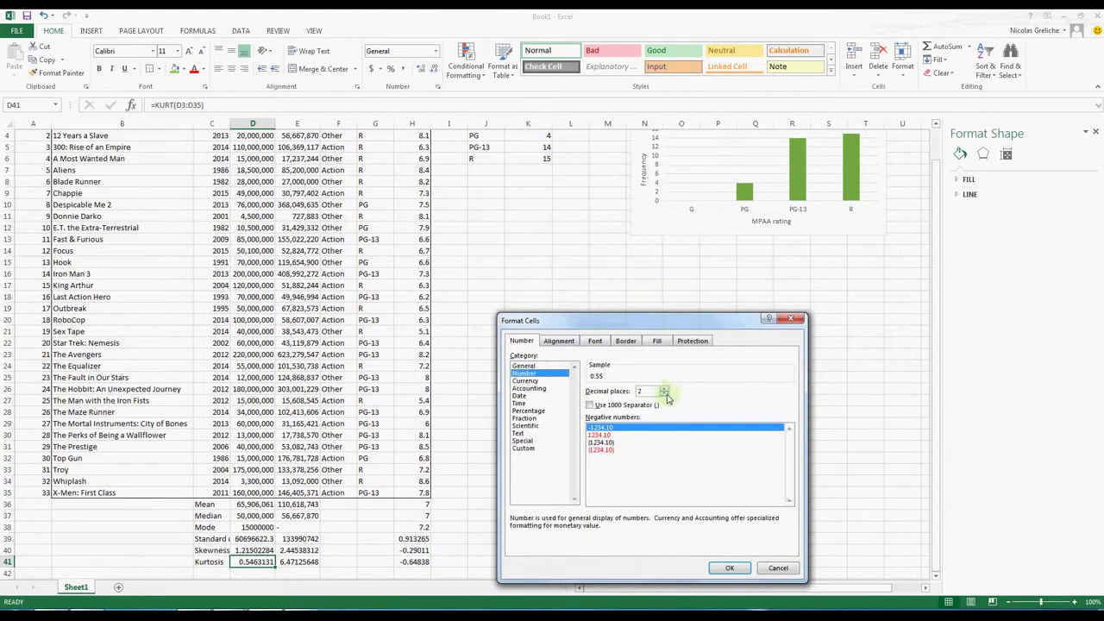
{"action": "left_click", "coordinate": [724, 565]}
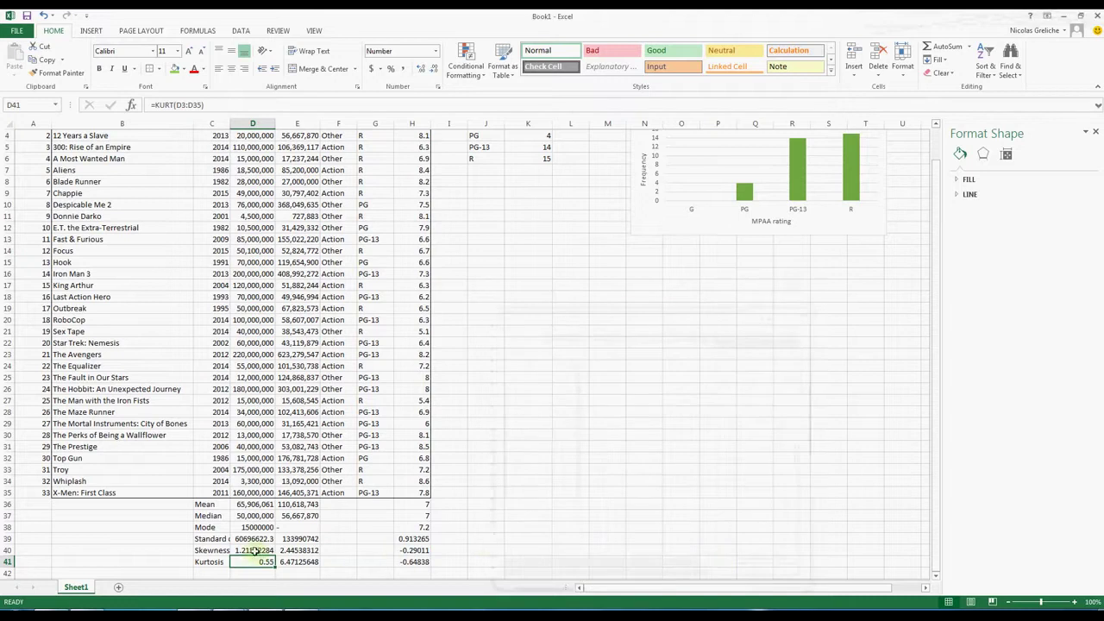
Format the skewness and kurtosis rows D40:H41 as Numbers with two decimal places.
{"action": "left_click_drag", "start_coordinate": [257, 550], "coordinate": [410, 563]}
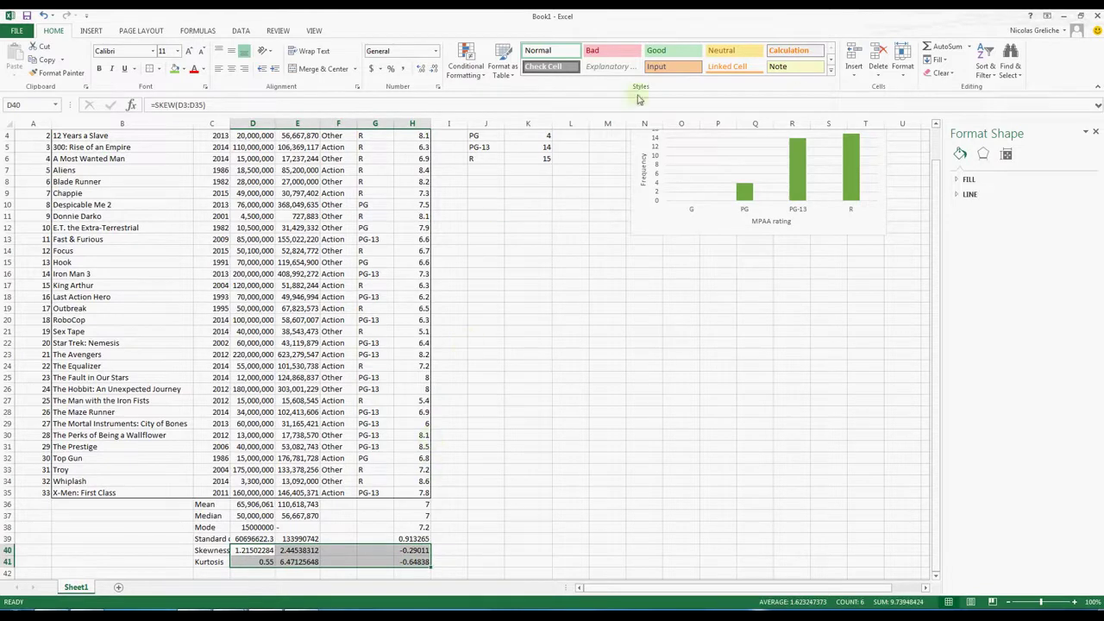
{"action": "left_click", "coordinate": [902, 66]}
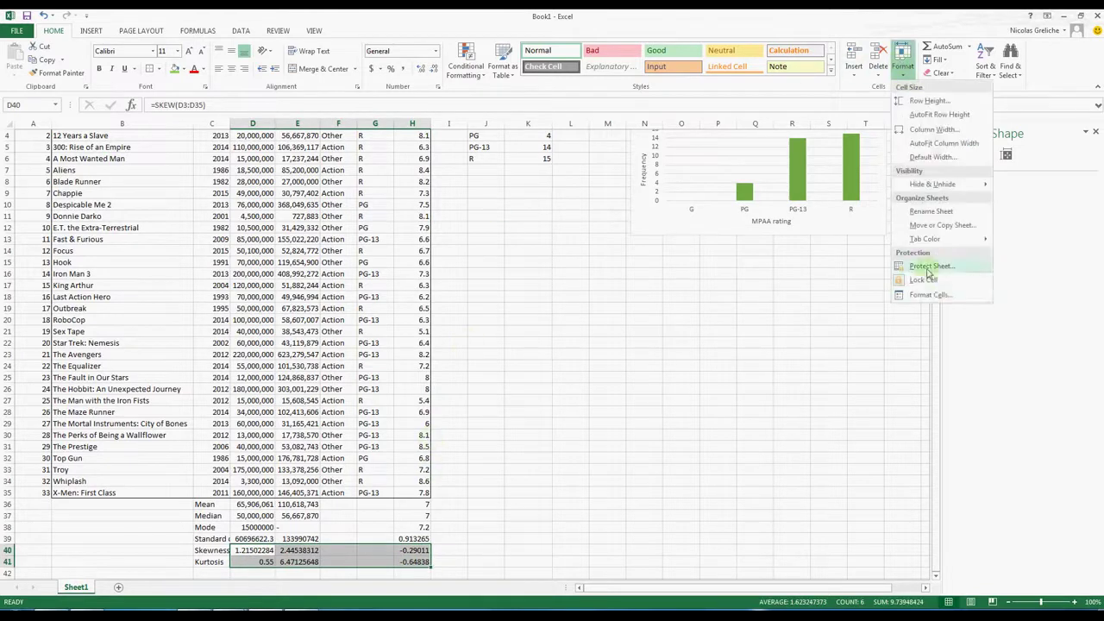
{"action": "left_click", "coordinate": [927, 296]}
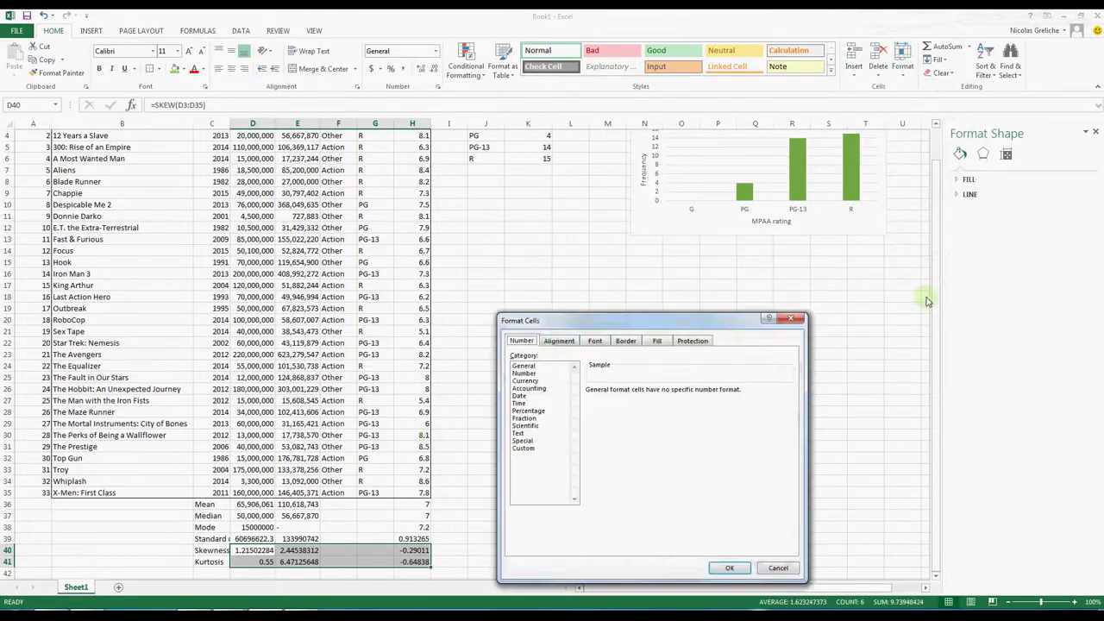
{"action": "left_click", "coordinate": [530, 374]}
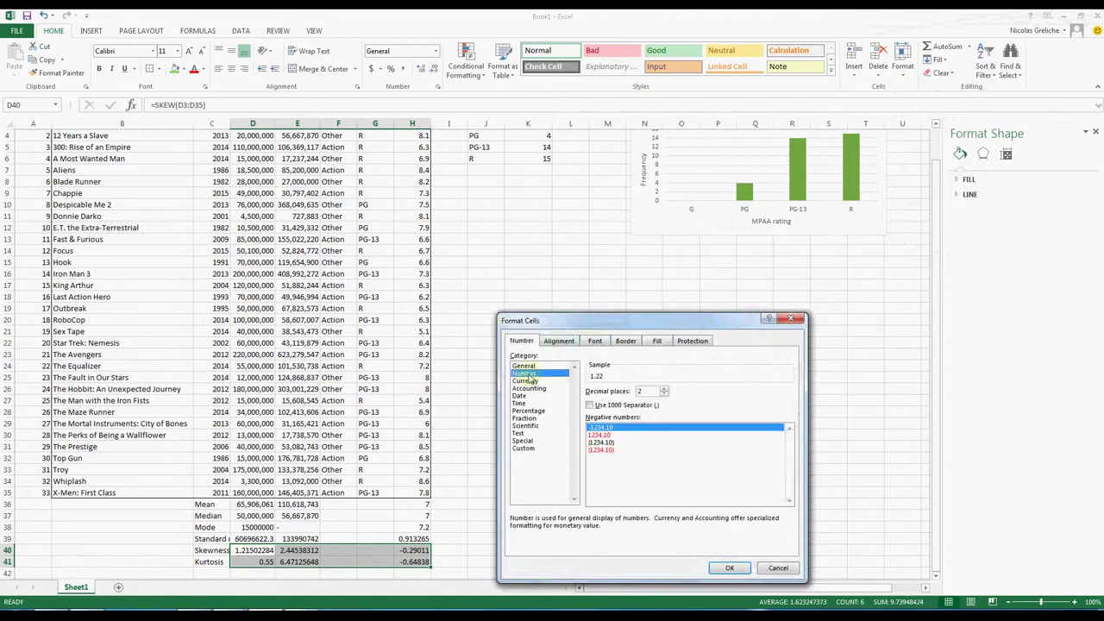
{"action": "left_click", "coordinate": [730, 567]}
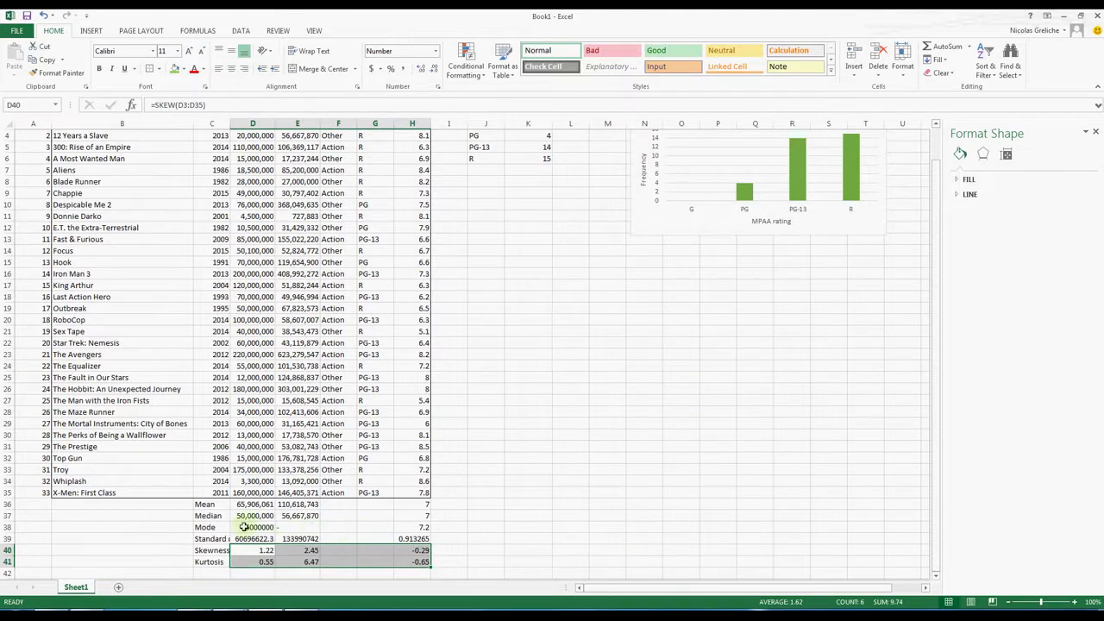
{"action": "left_click", "coordinate": [244, 527]}
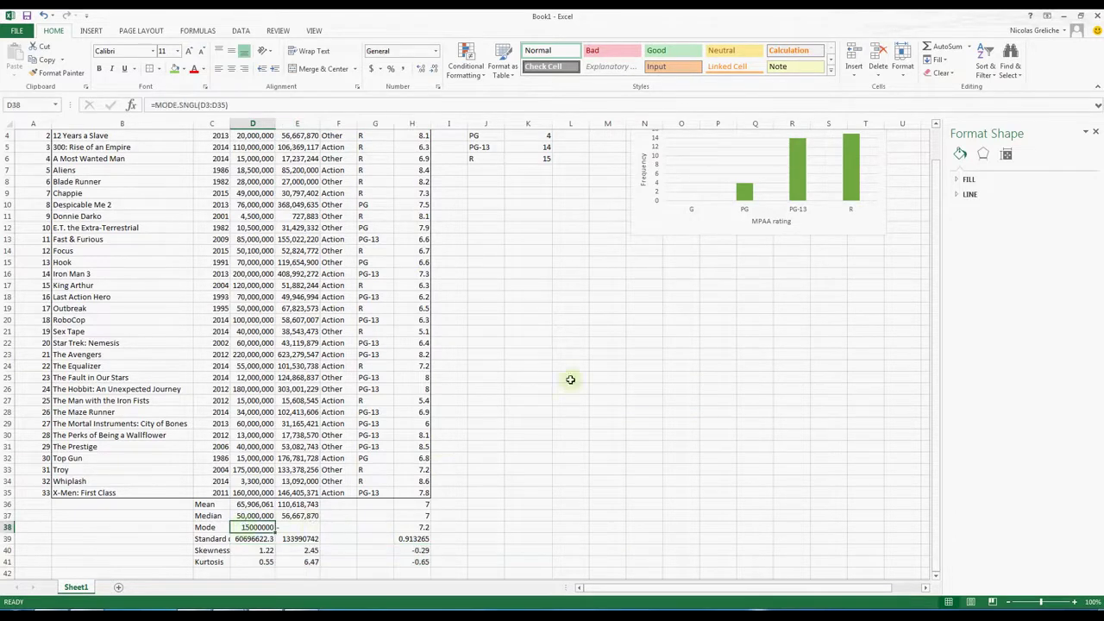
Format the budget mode in D38 as a whole number with thousands separators.
{"action": "left_click", "coordinate": [906, 73]}
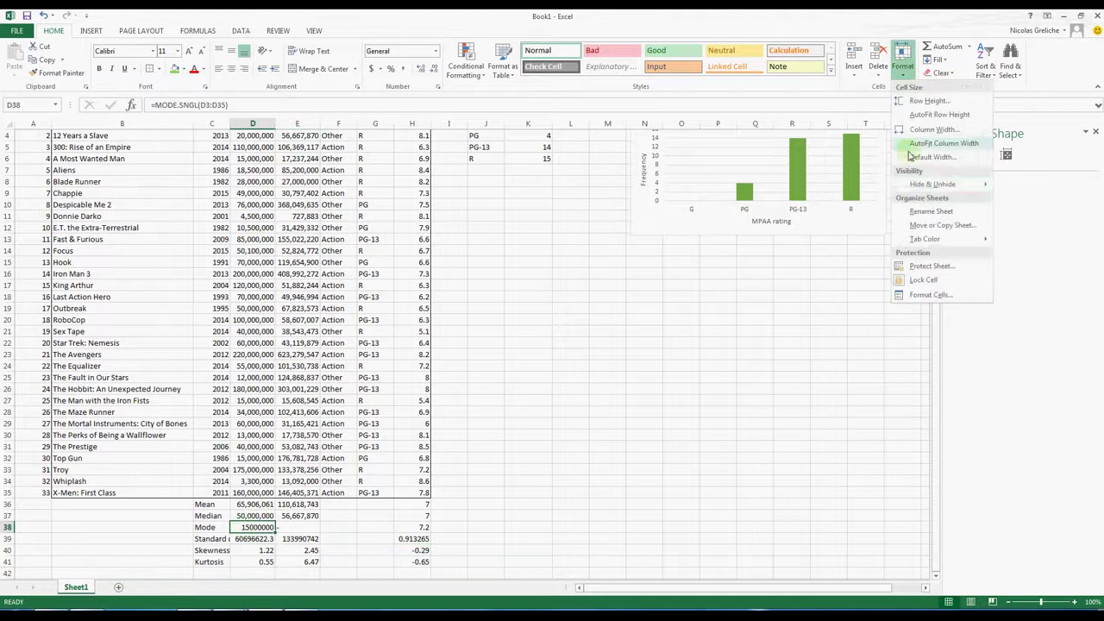
{"action": "left_click", "coordinate": [925, 299]}
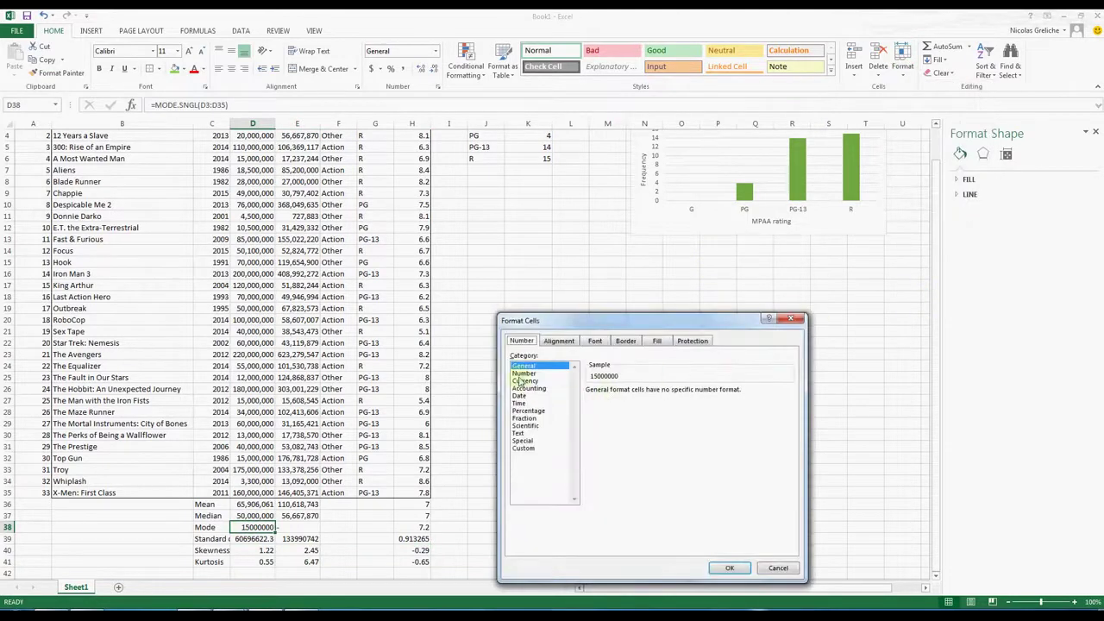
{"action": "left_click", "coordinate": [523, 373]}
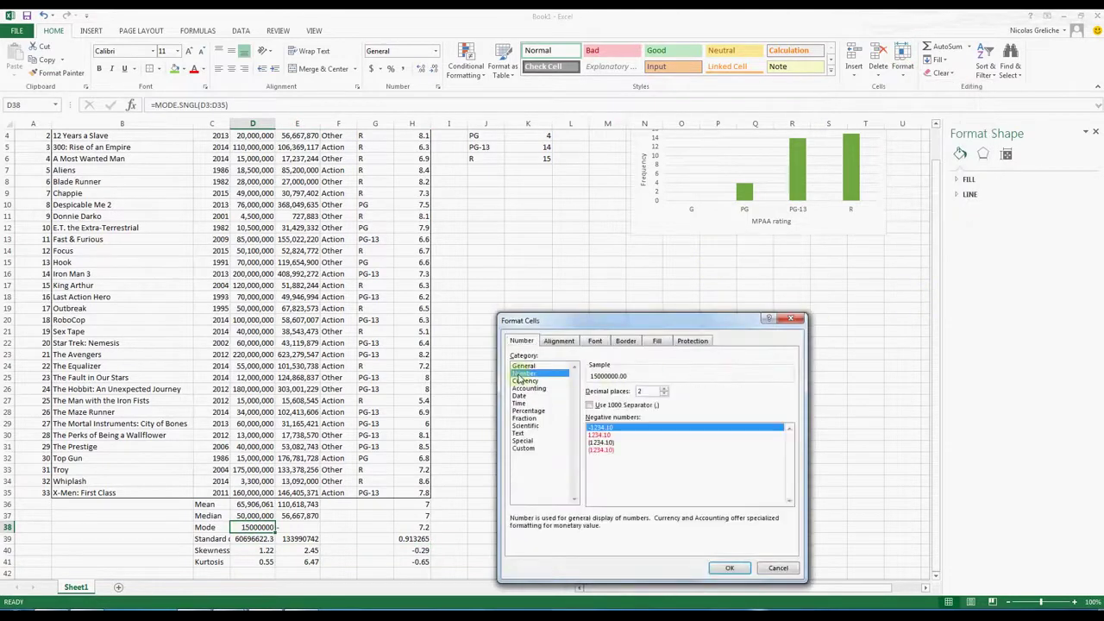
{"action": "left_click", "coordinate": [663, 395]}
{"action": "left_click", "coordinate": [663, 395]}
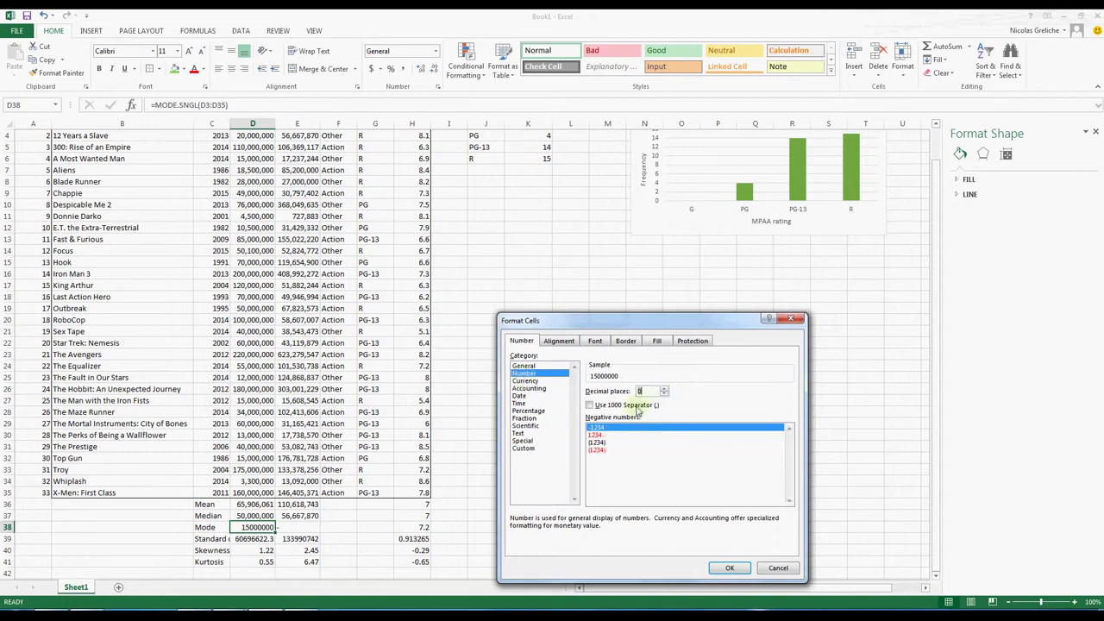
{"action": "left_click", "coordinate": [589, 405]}
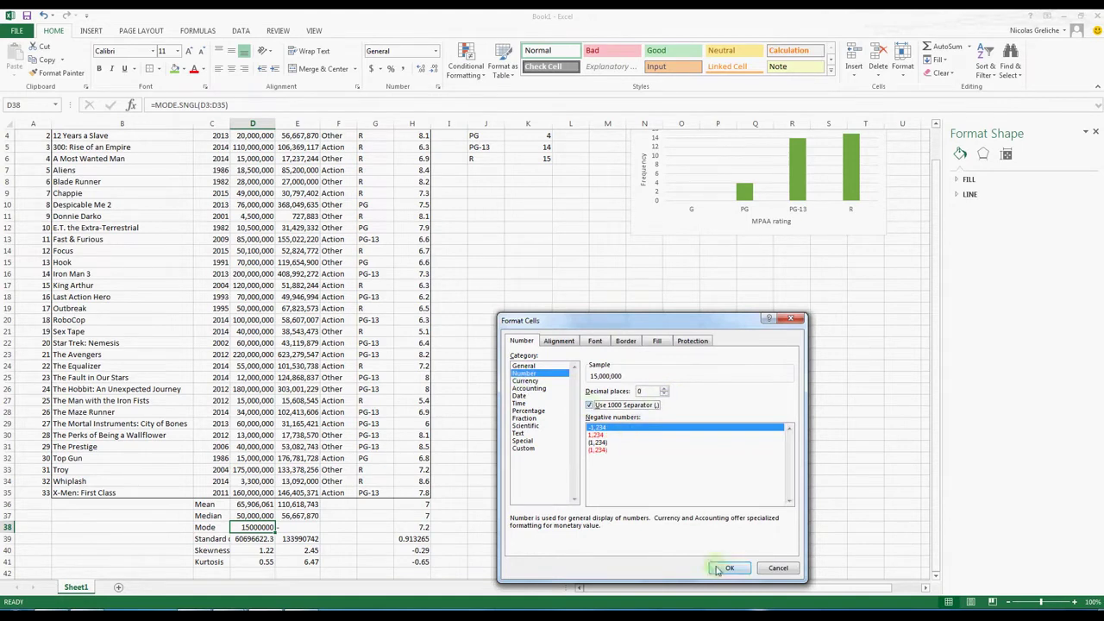
{"action": "left_click", "coordinate": [715, 567]}
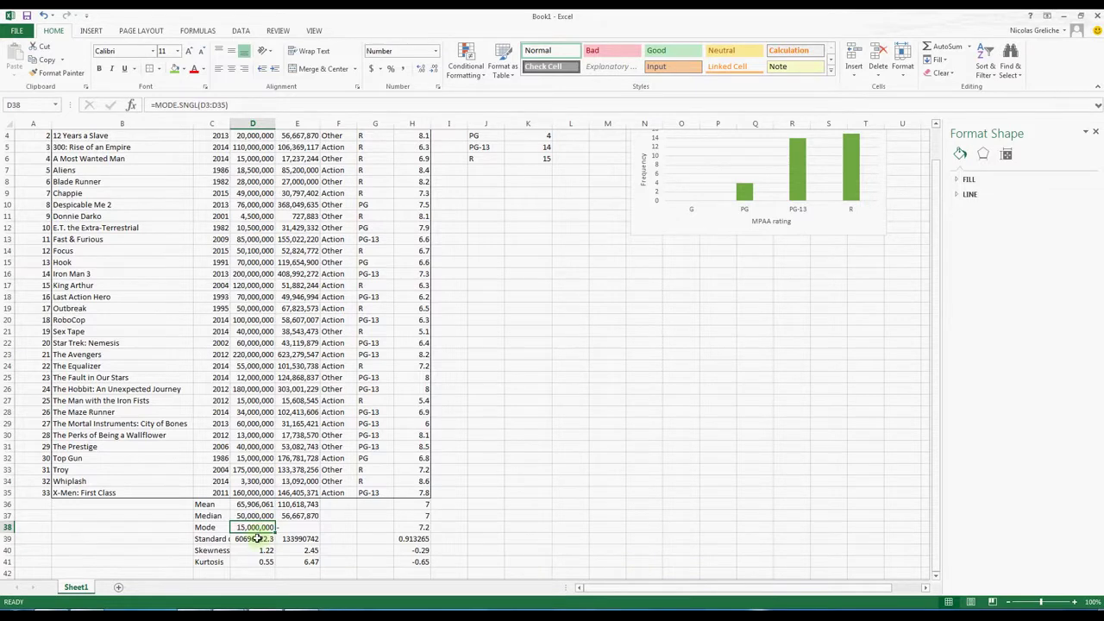
Apply the Number format with two decimals to the standard deviations in D39 and H39.
{"action": "left_click", "coordinate": [257, 538]}
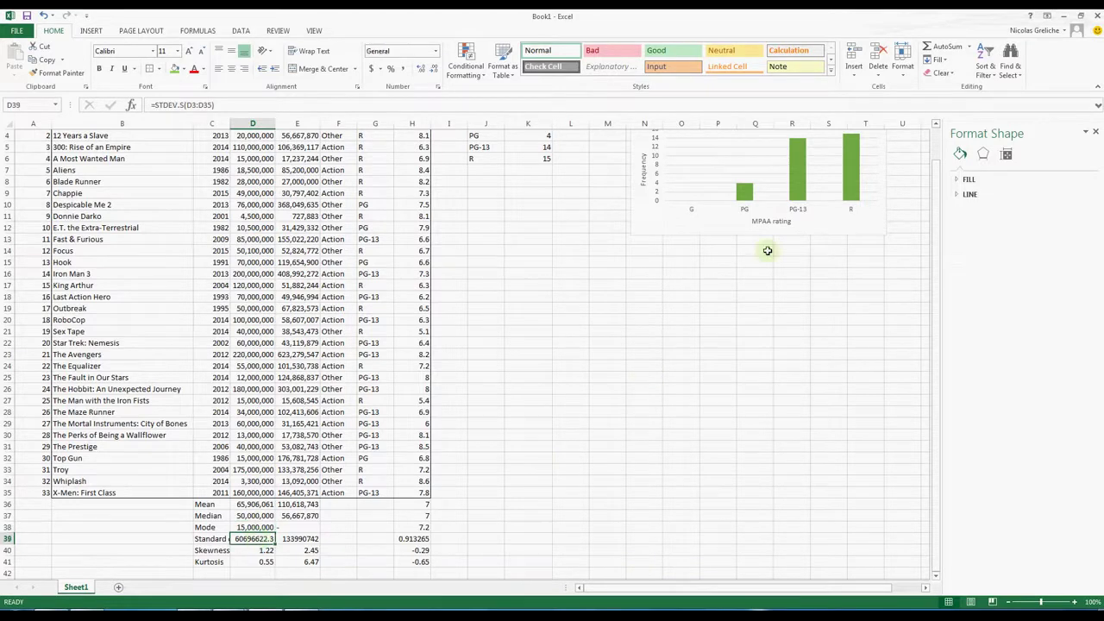
{"action": "left_click", "coordinate": [903, 69]}
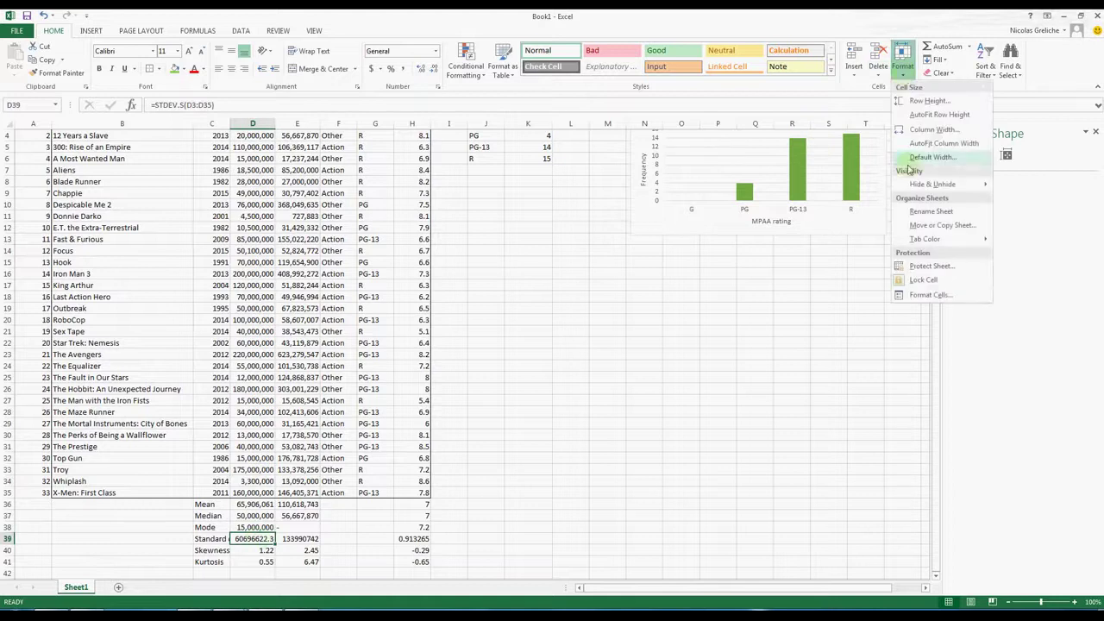
{"action": "left_click", "coordinate": [929, 296]}
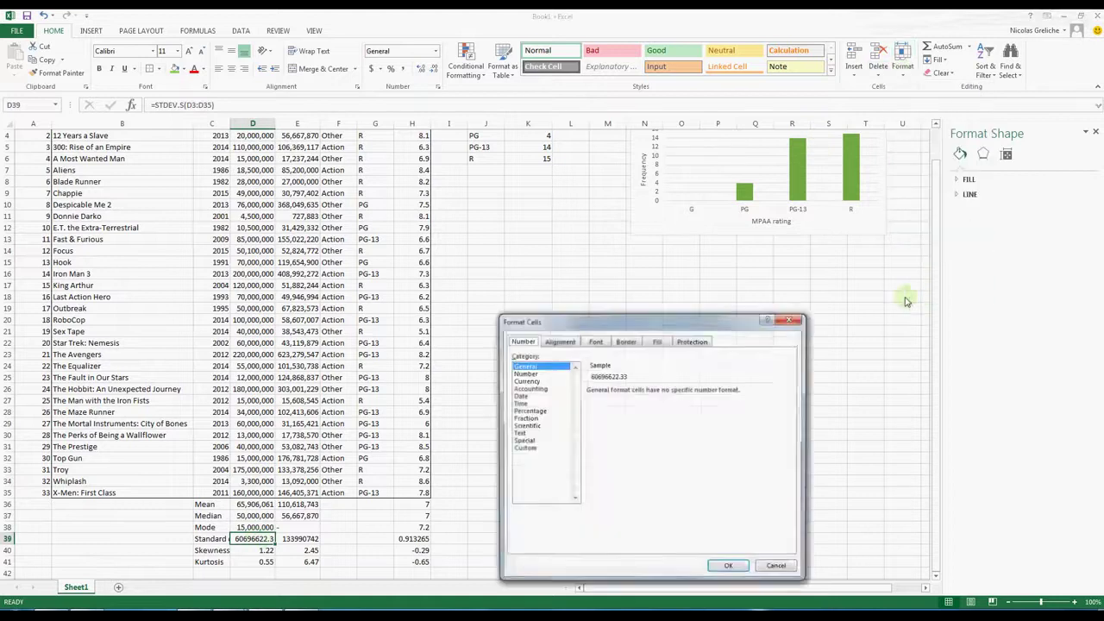
{"action": "left_click", "coordinate": [525, 373]}
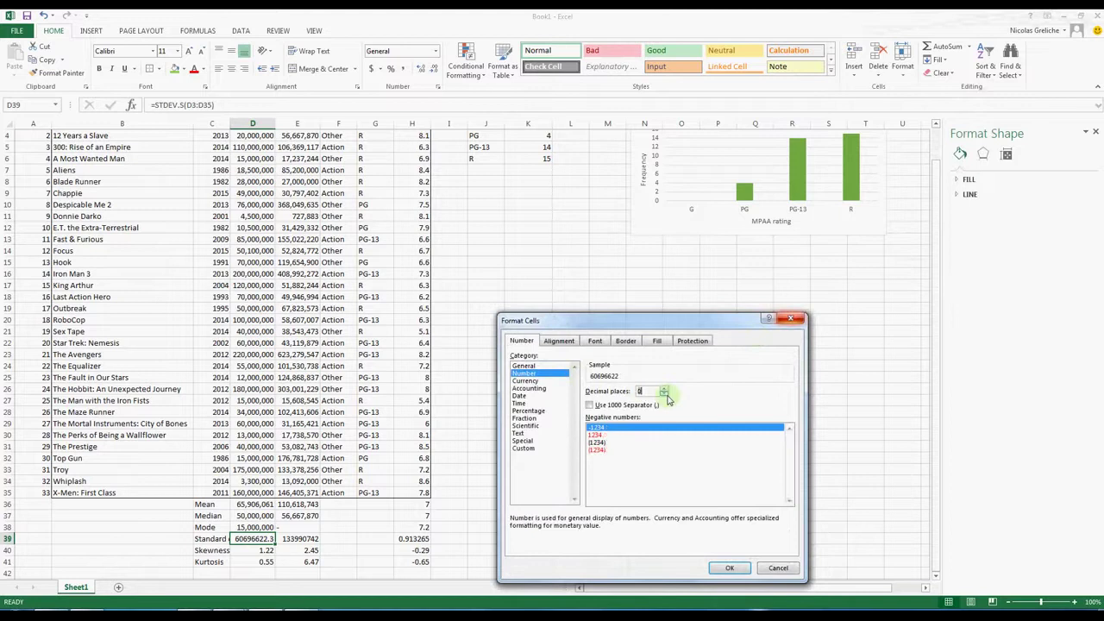
{"action": "left_click", "coordinate": [729, 567]}
{"action": "left_click", "coordinate": [426, 538]}
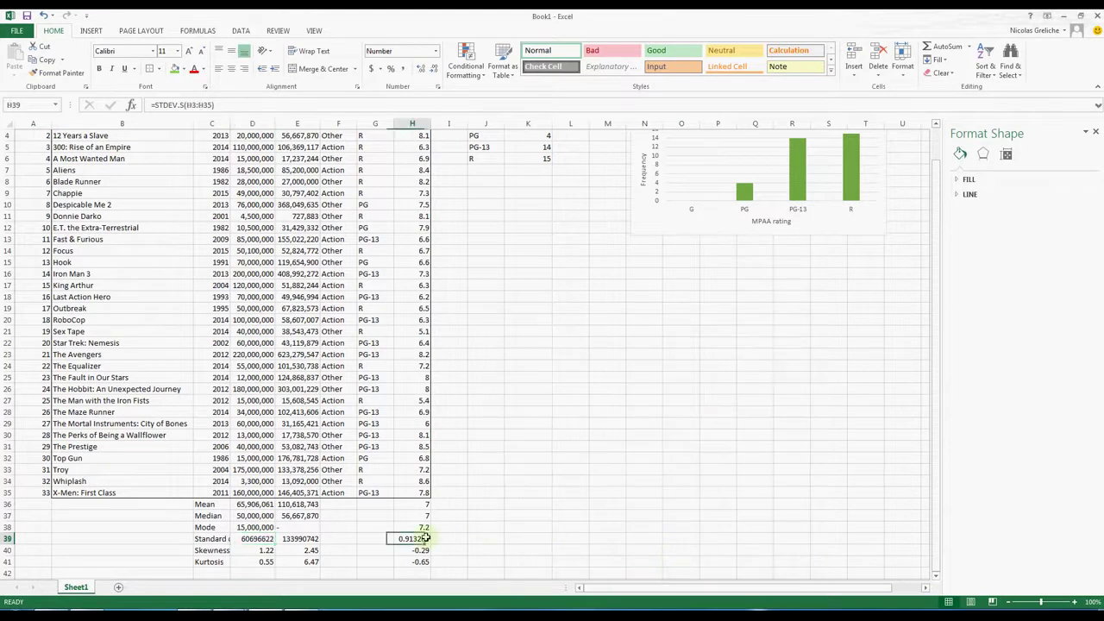
{"action": "left_click", "coordinate": [907, 67]}
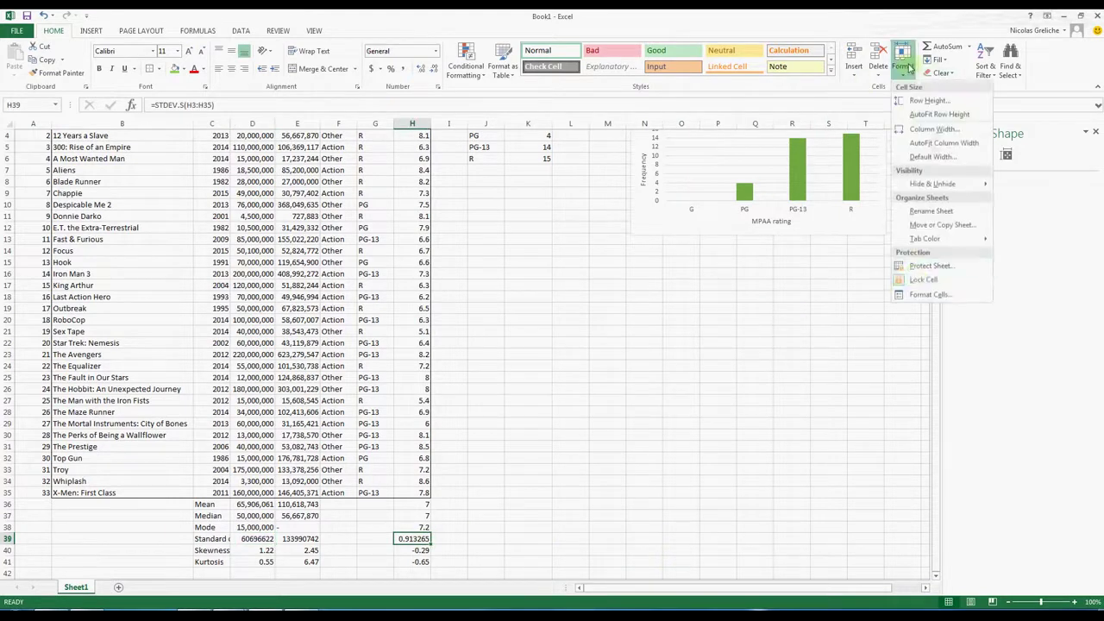
{"action": "left_click", "coordinate": [921, 294]}
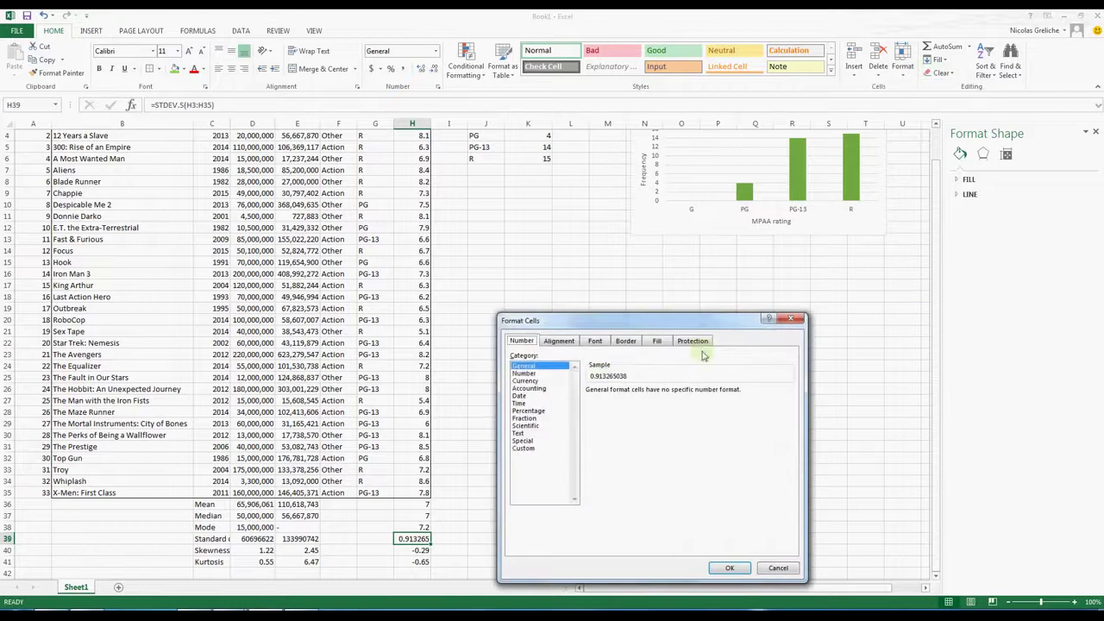
{"action": "left_click", "coordinate": [535, 373]}
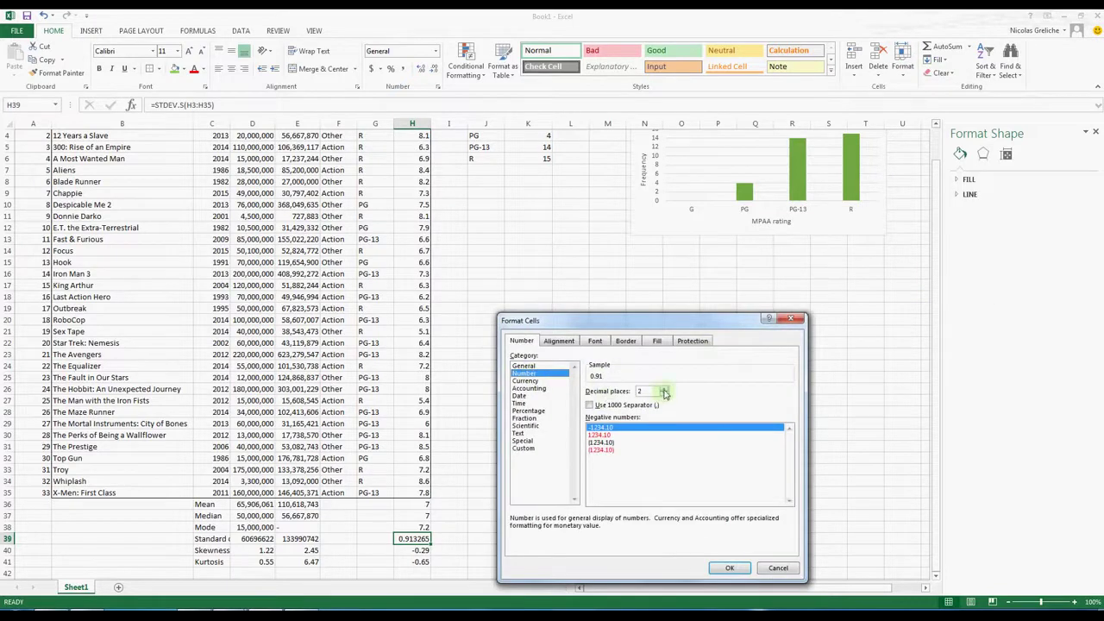
{"action": "left_click", "coordinate": [728, 567]}
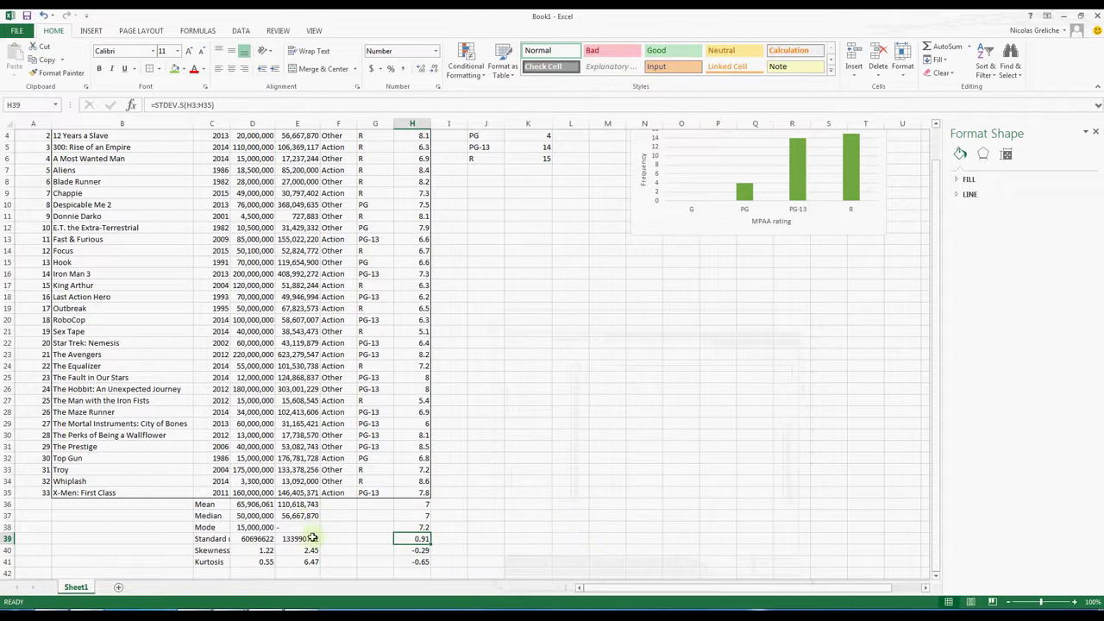
Add thousands separators to the Budget and US Gross standard deviations in D39:E39.
{"action": "left_click_drag", "start_coordinate": [311, 538], "coordinate": [272, 538]}
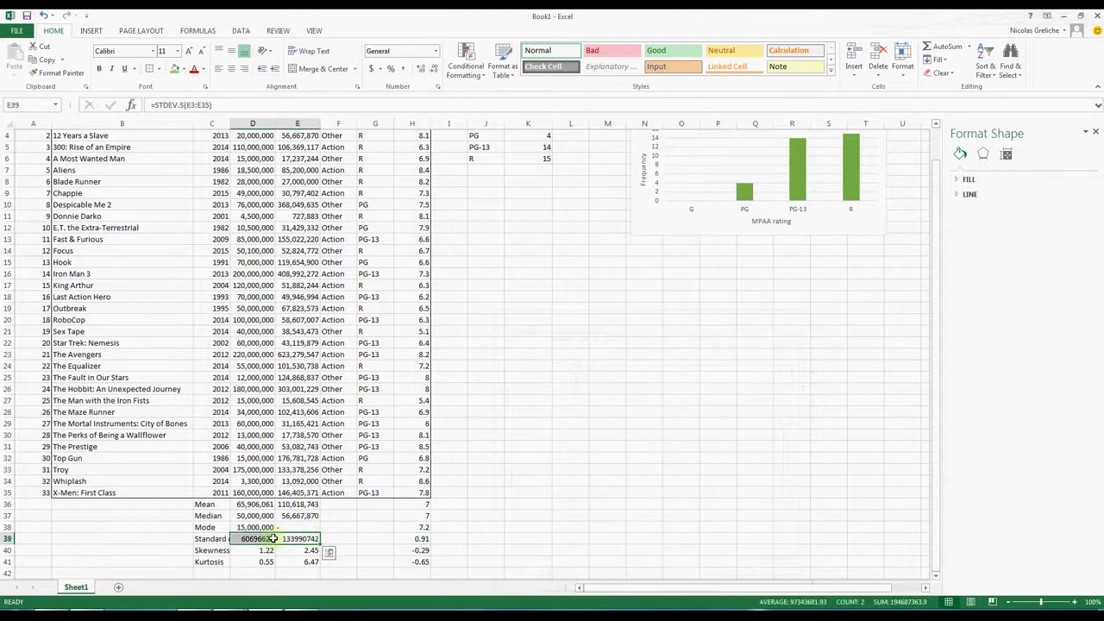
{"action": "left_click", "coordinate": [902, 65]}
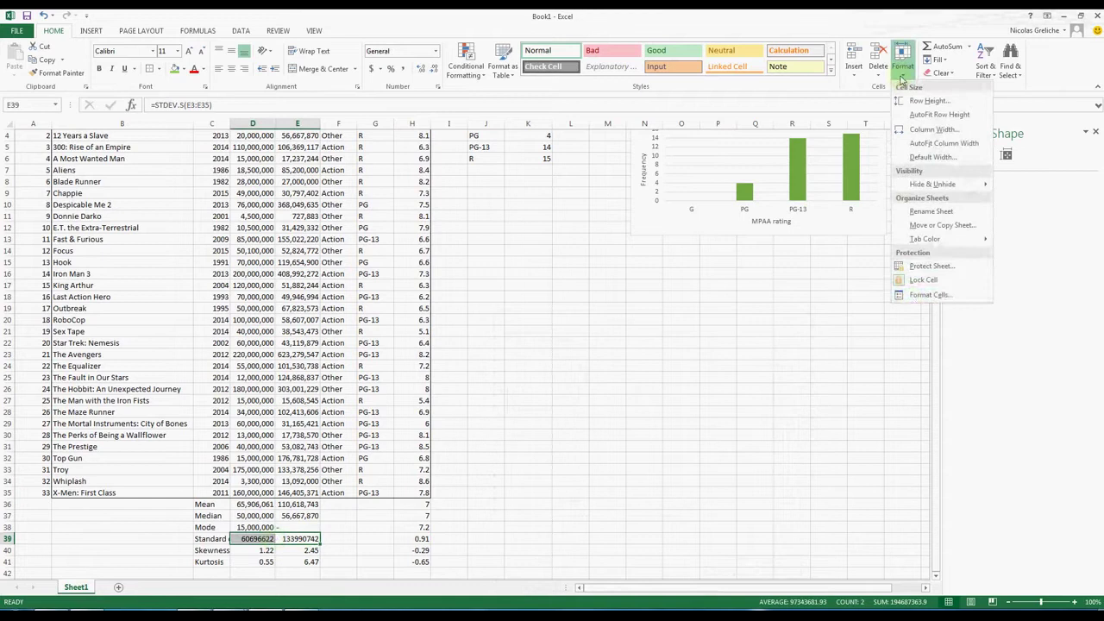
{"action": "left_click", "coordinate": [913, 296]}
{"action": "left_click", "coordinate": [527, 373]}
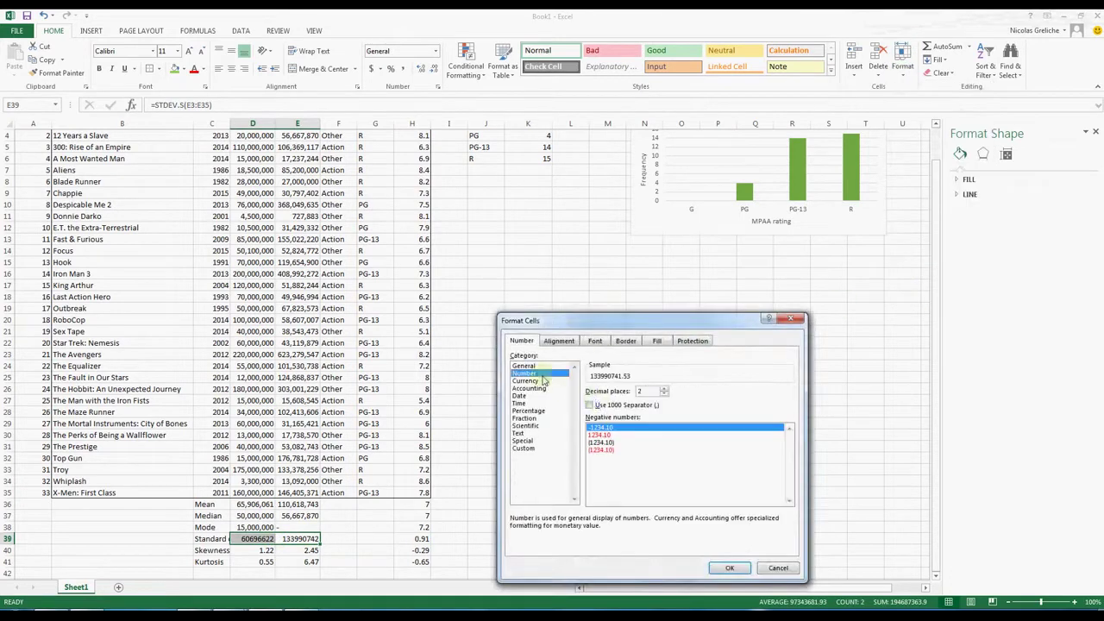
{"action": "left_click", "coordinate": [591, 406]}
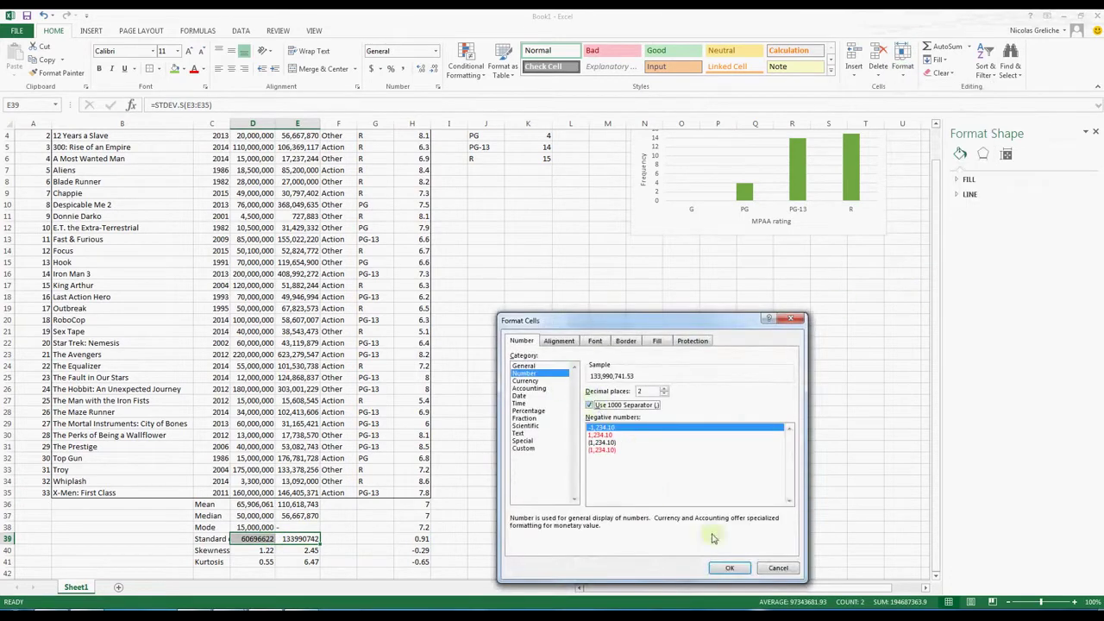
{"action": "left_click", "coordinate": [729, 567]}
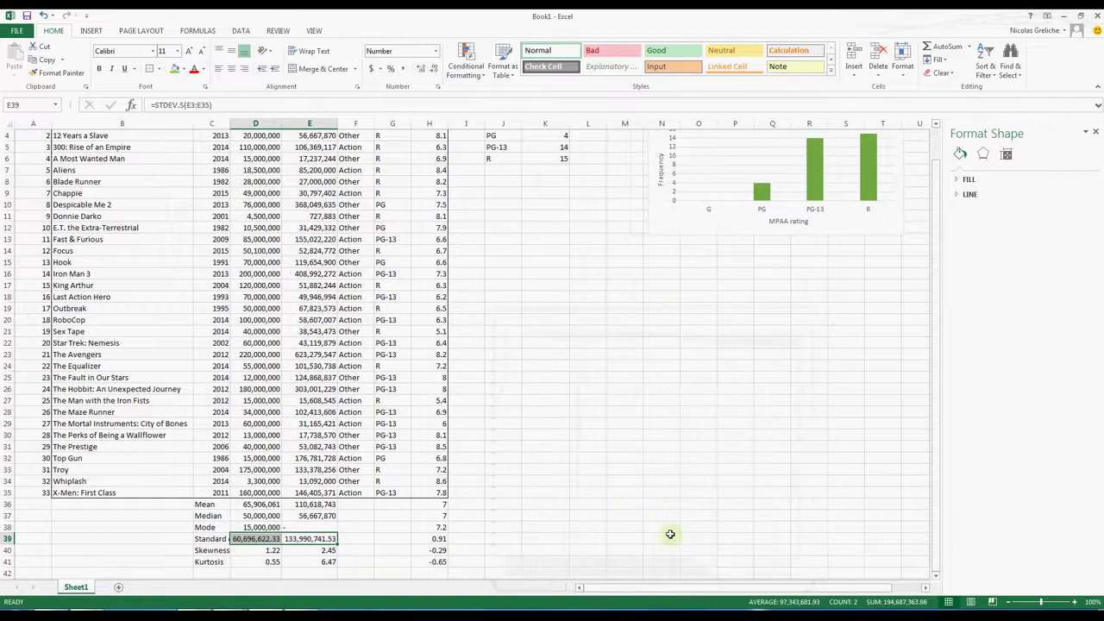
{"action": "left_click", "coordinate": [553, 476]}
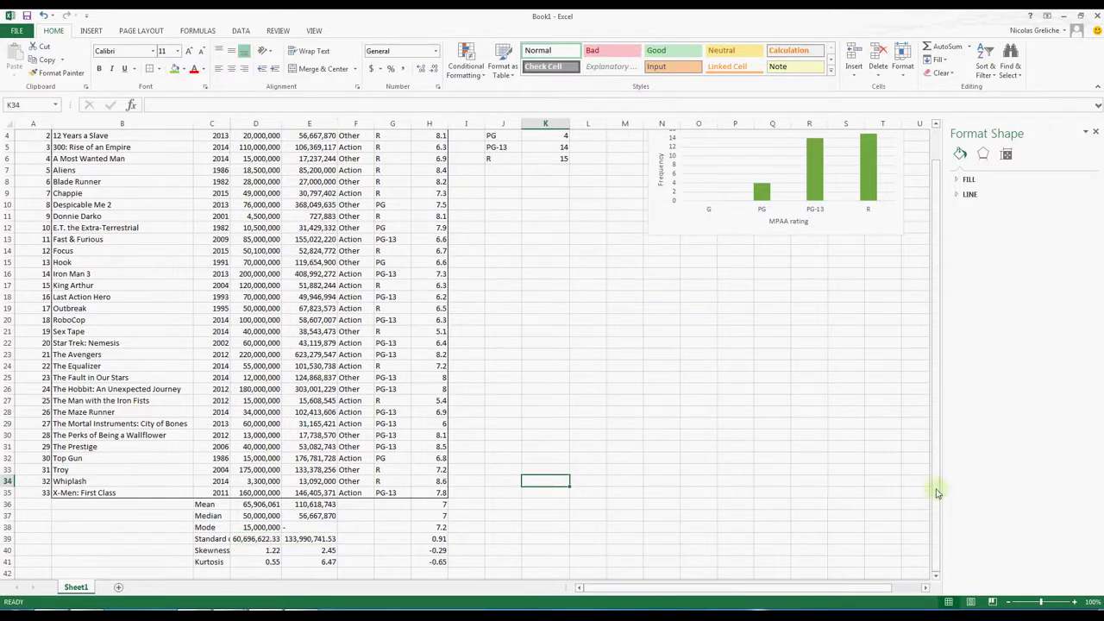
Add the table headers Budget in J15 and Frequencies in K15.
{"action": "left_click_drag", "start_coordinate": [936, 499], "coordinate": [937, 499]}
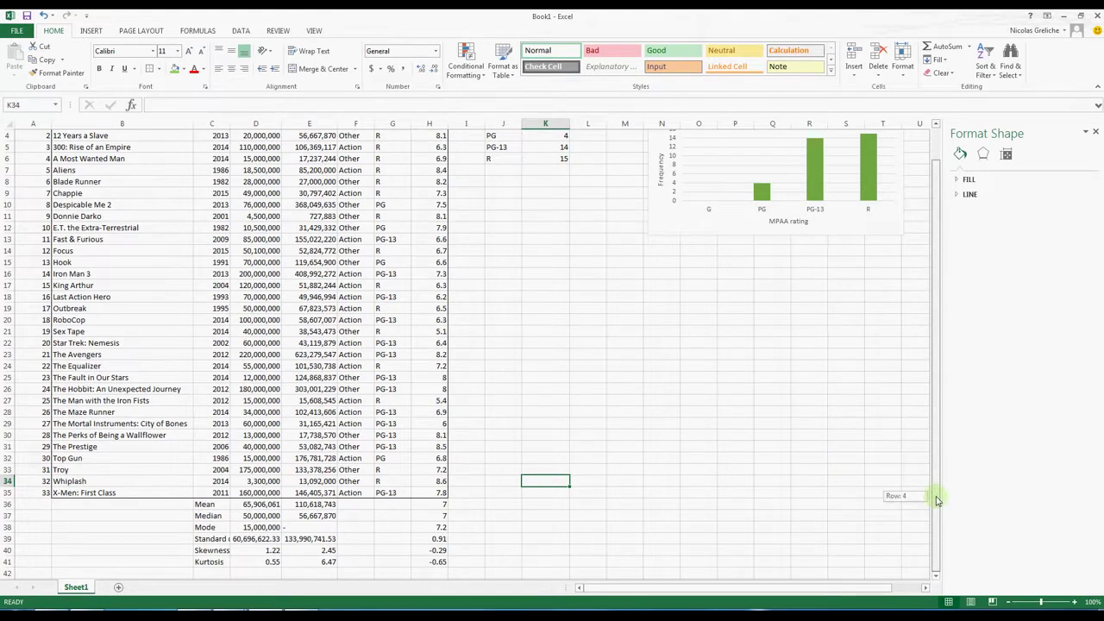
{"action": "left_click_drag", "start_coordinate": [936, 499], "coordinate": [940, 436]}
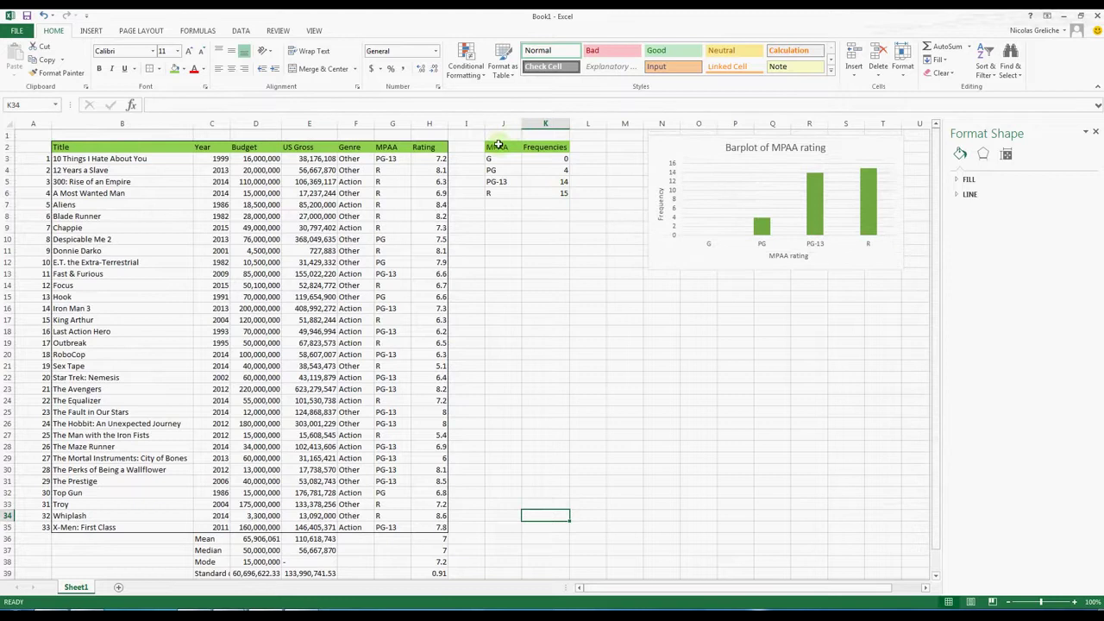
{"action": "left_click", "coordinate": [502, 299]}
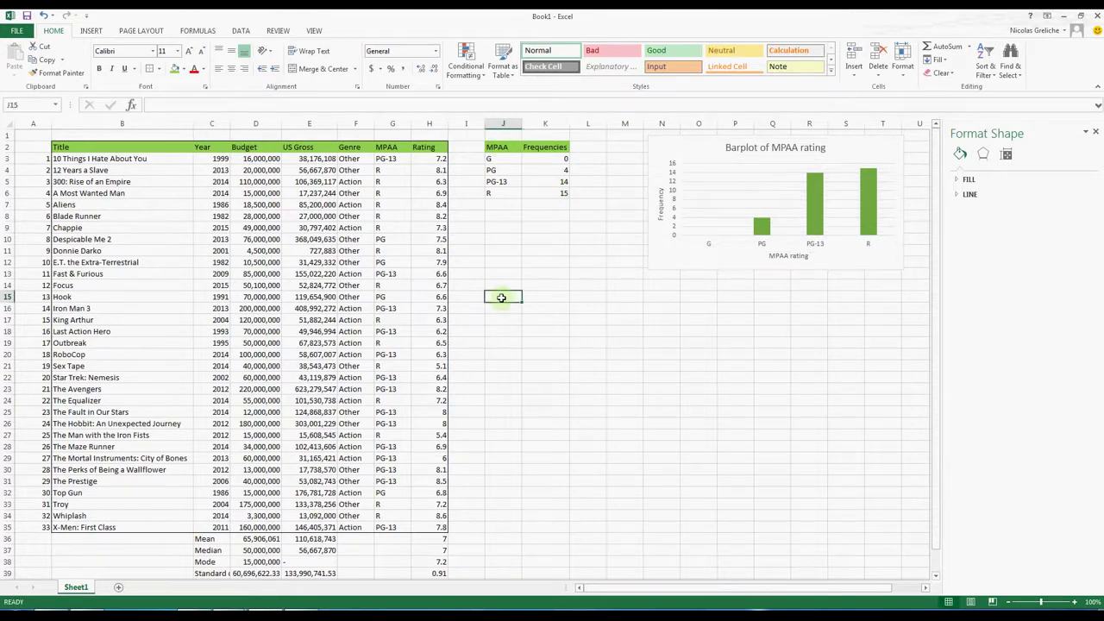
{"action": "type", "text": "Budget"}
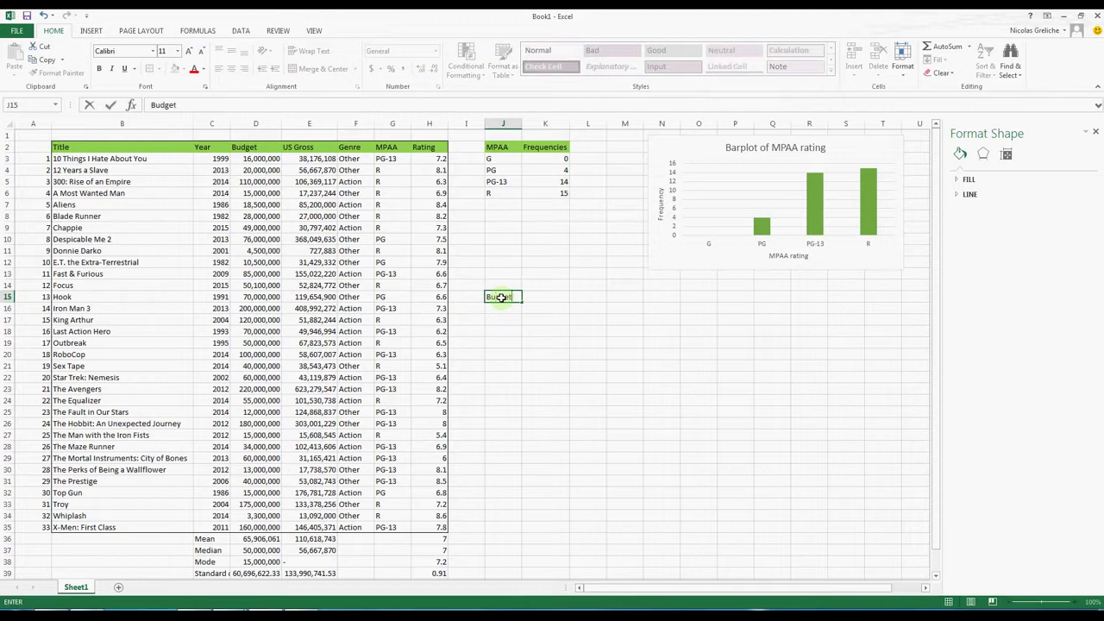
{"action": "key", "text": "Return"}
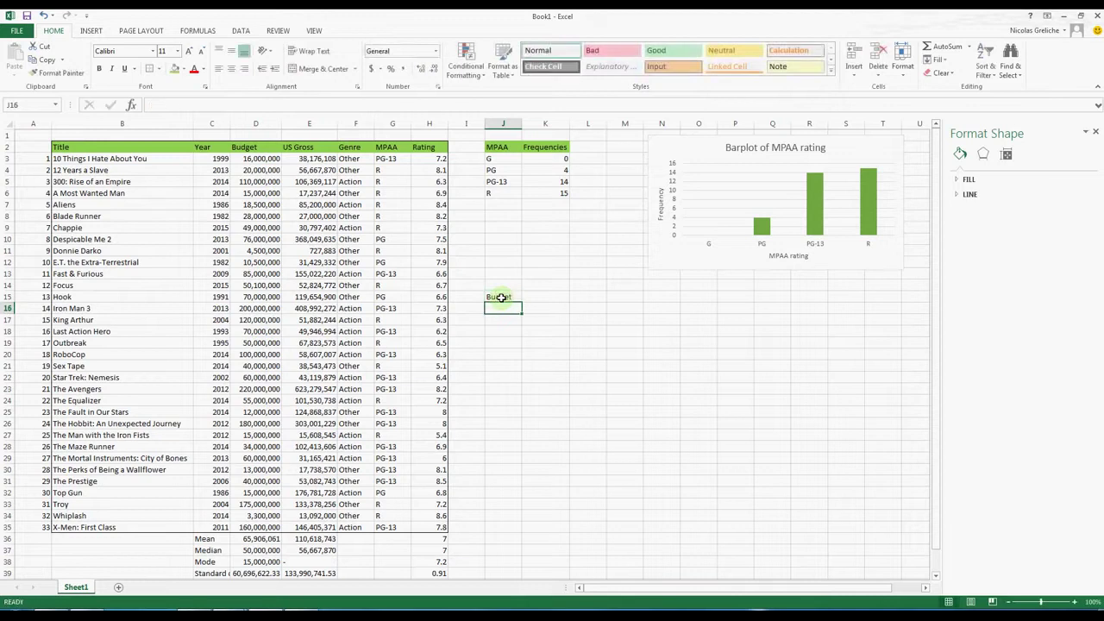
{"action": "key", "text": "Right"}
{"action": "key", "text": "Up"}
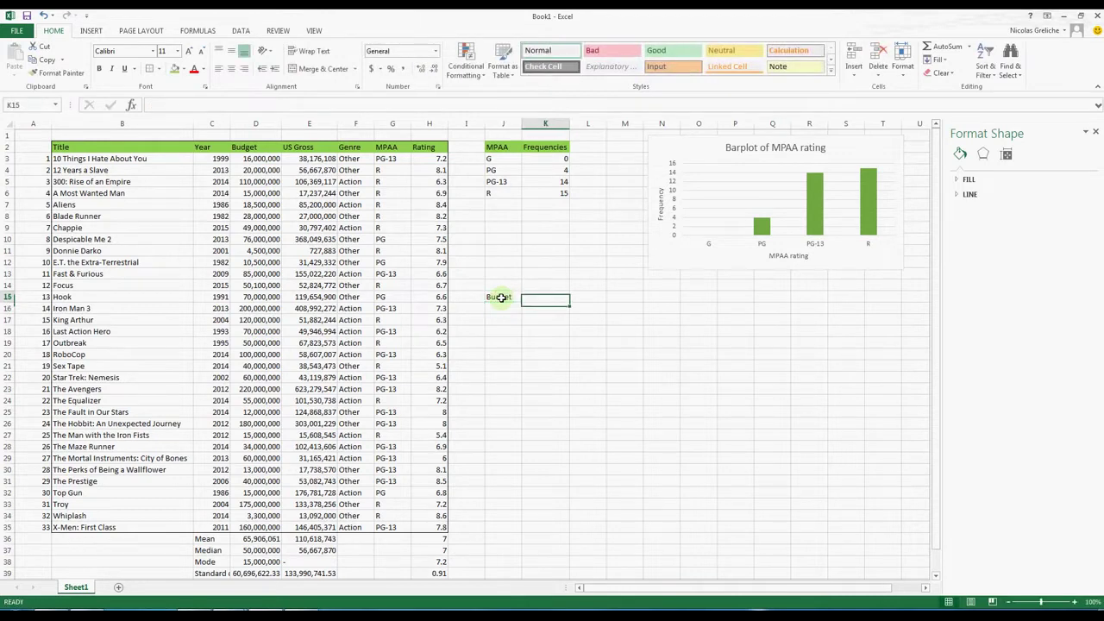
{"action": "type", "text": "Fre"}
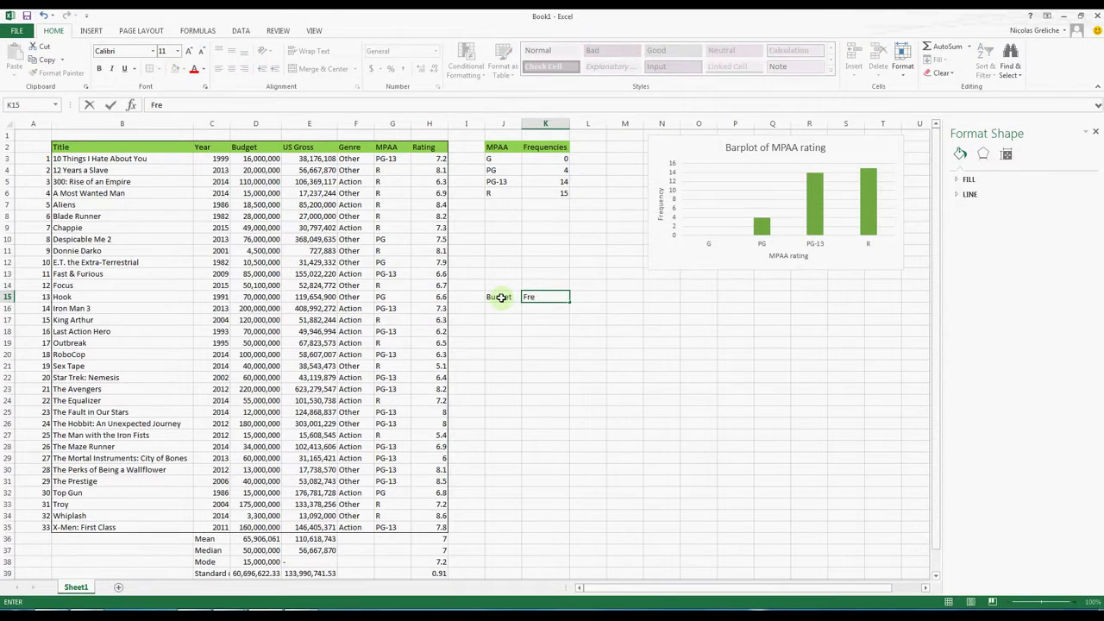
{"action": "type", "text": "quencies"}
{"action": "key", "text": "Return"}
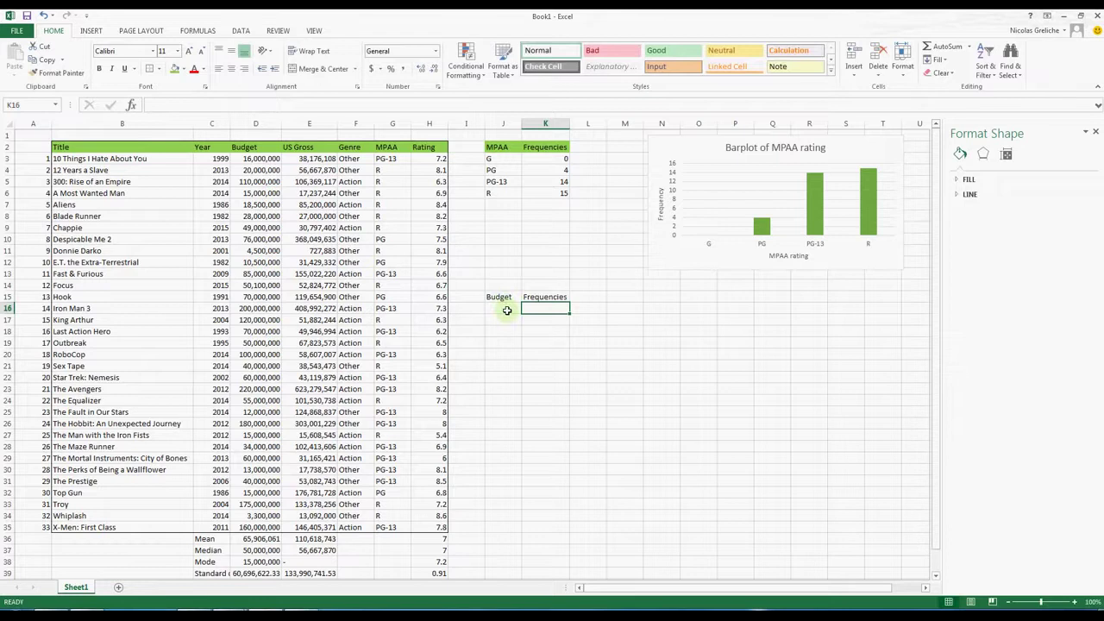
Enter bins 0 and 20000000, fill them down to 320000000 in J32, and widen column J.
{"action": "left_click", "coordinate": [507, 310]}
{"action": "type", "text": "0"}
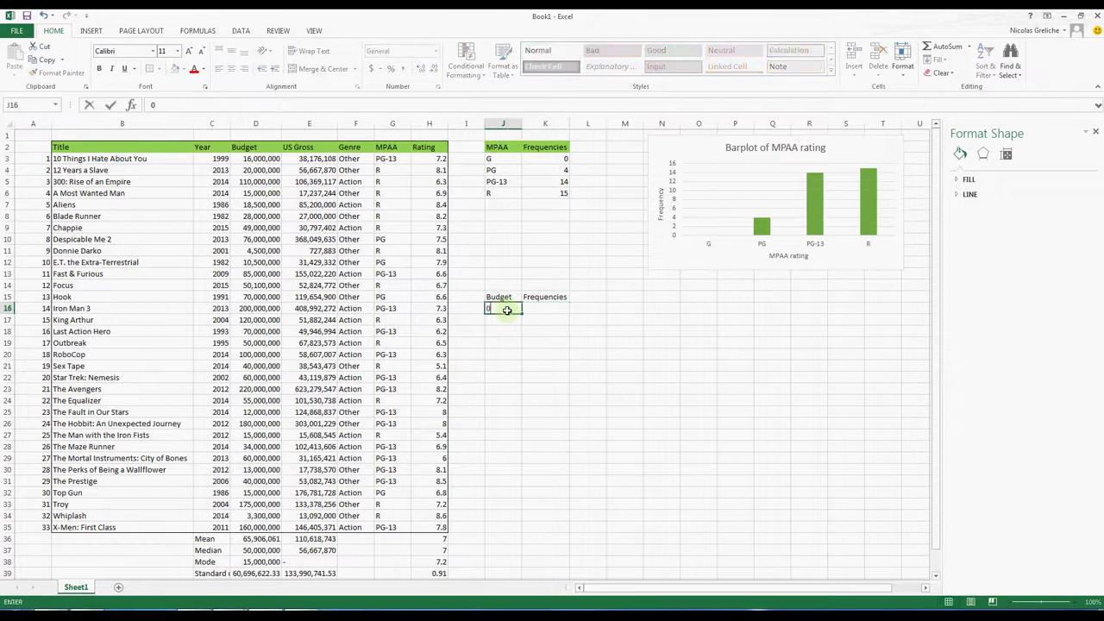
{"action": "key", "text": "Return"}
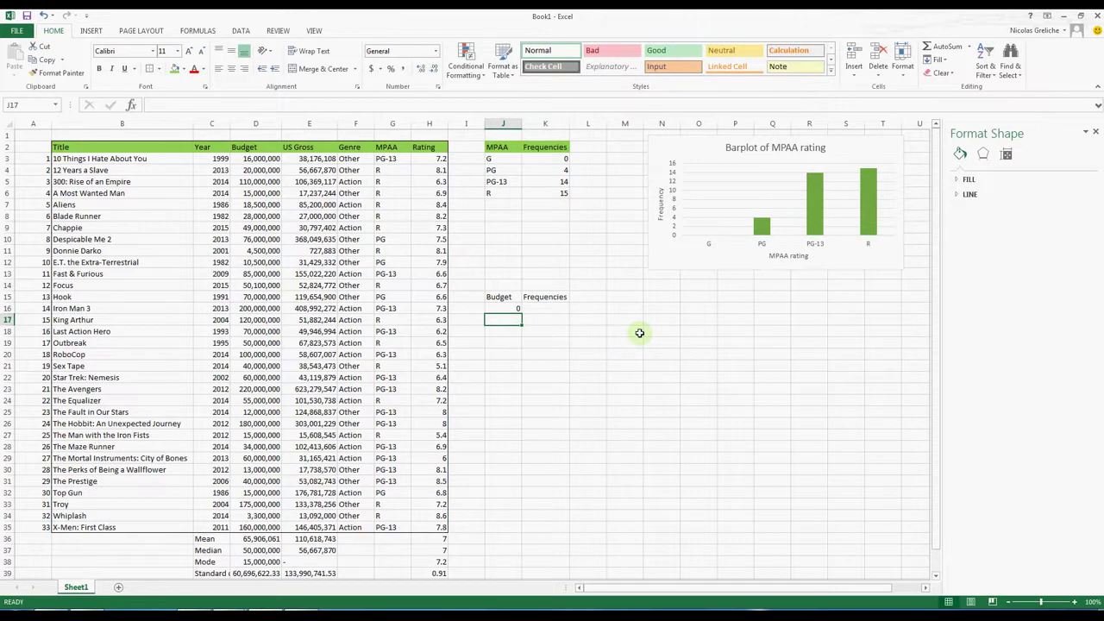
{"action": "type", "text": "2"}
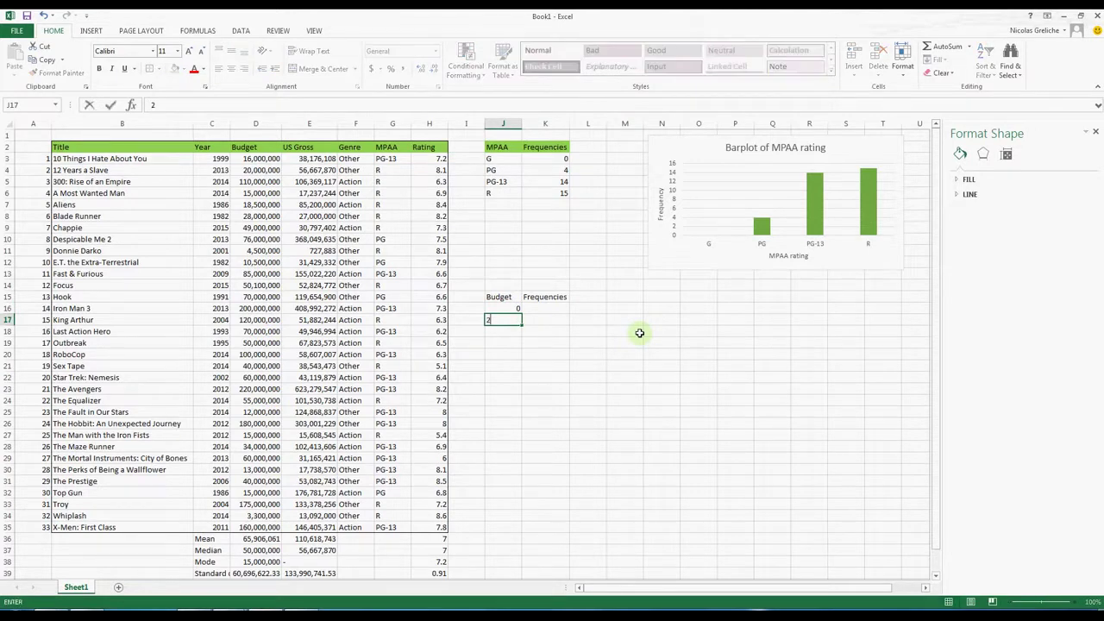
{"action": "type", "text": "0000000"}
{"action": "key", "text": "Return"}
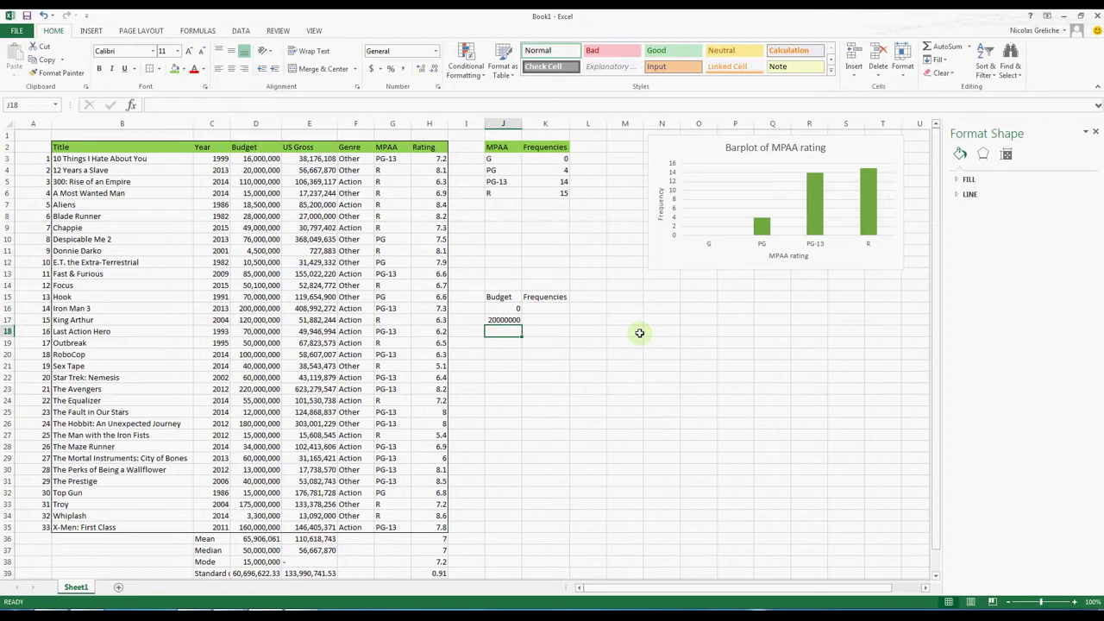
{"action": "left_click_drag", "start_coordinate": [507, 308], "coordinate": [507, 320]}
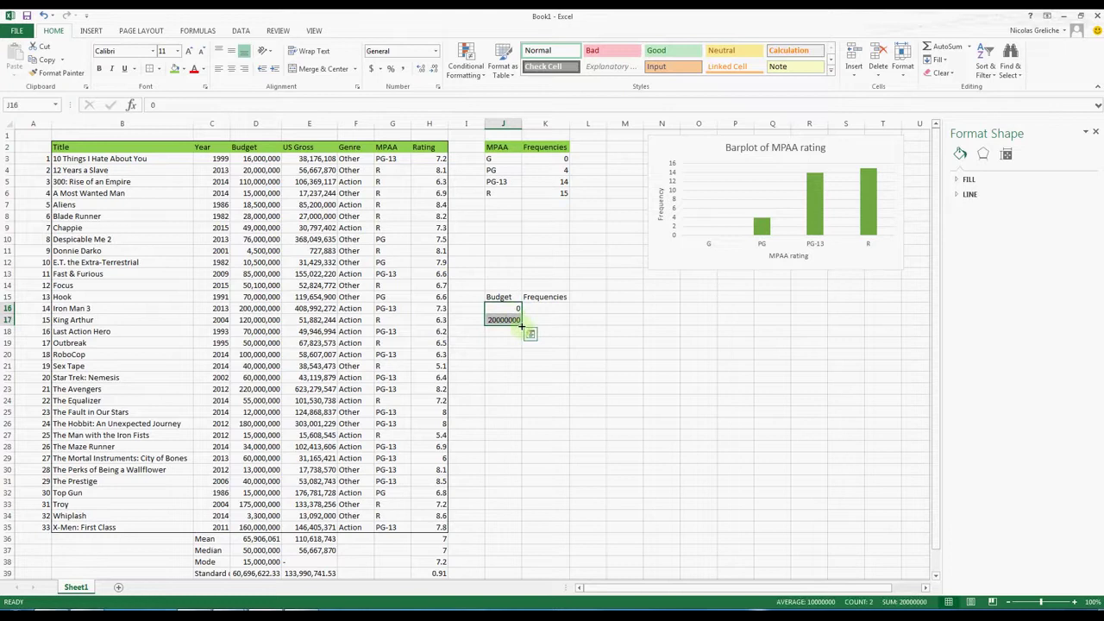
{"action": "left_click_drag", "start_coordinate": [522, 327], "coordinate": [527, 504]}
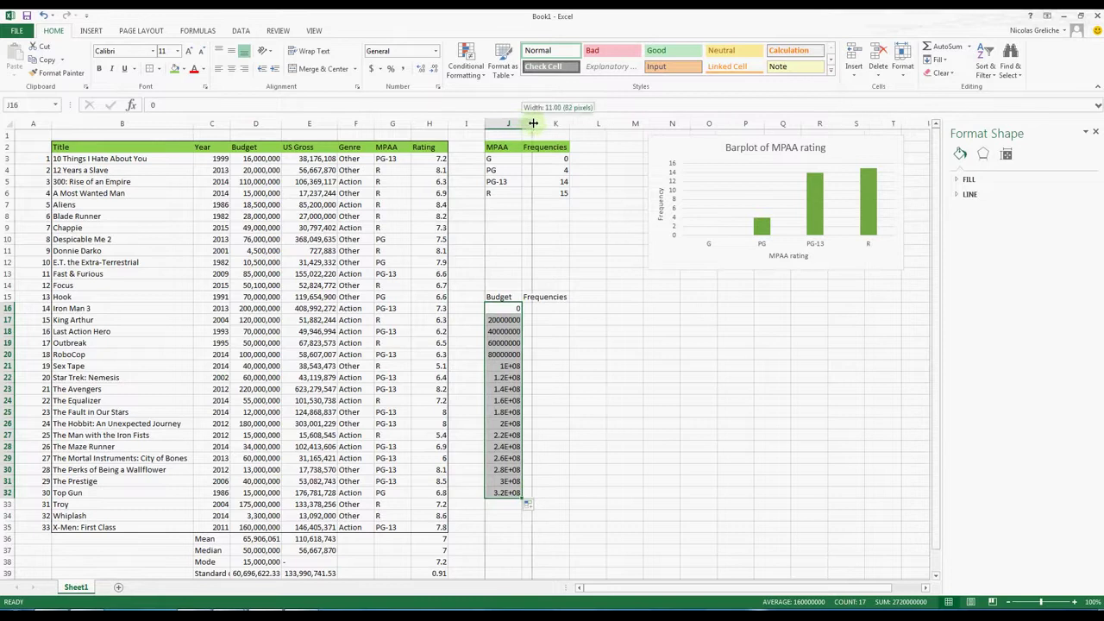
{"action": "left_click_drag", "start_coordinate": [521, 123], "coordinate": [533, 123]}
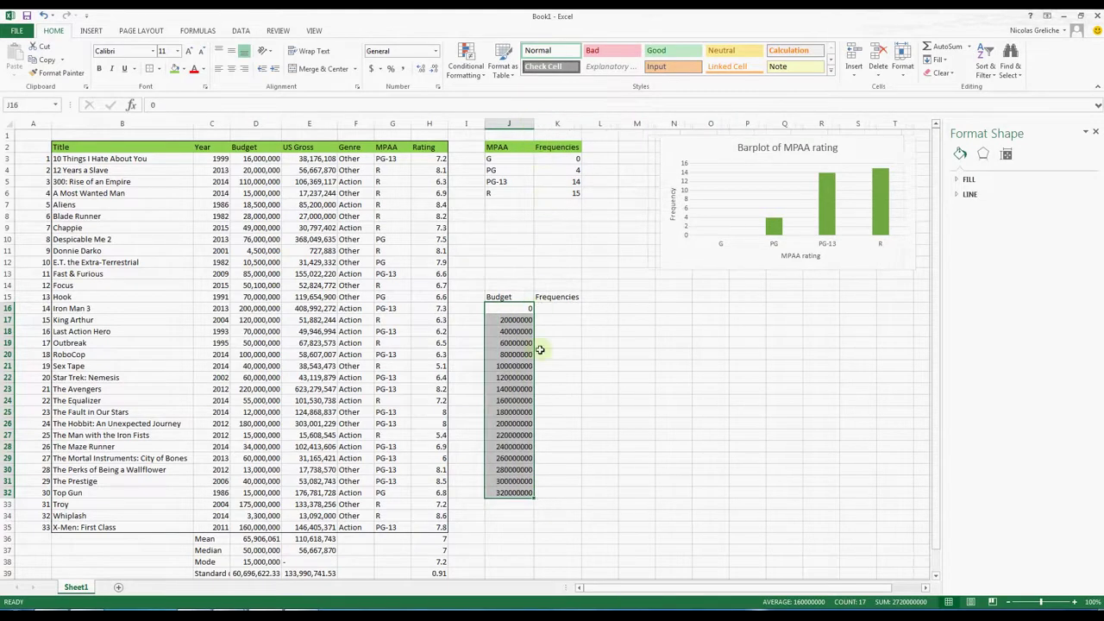
Format the bins J16:J32 as Number with 0 decimals and thousands separators.
{"action": "left_click", "coordinate": [902, 67]}
{"action": "left_click", "coordinate": [917, 294]}
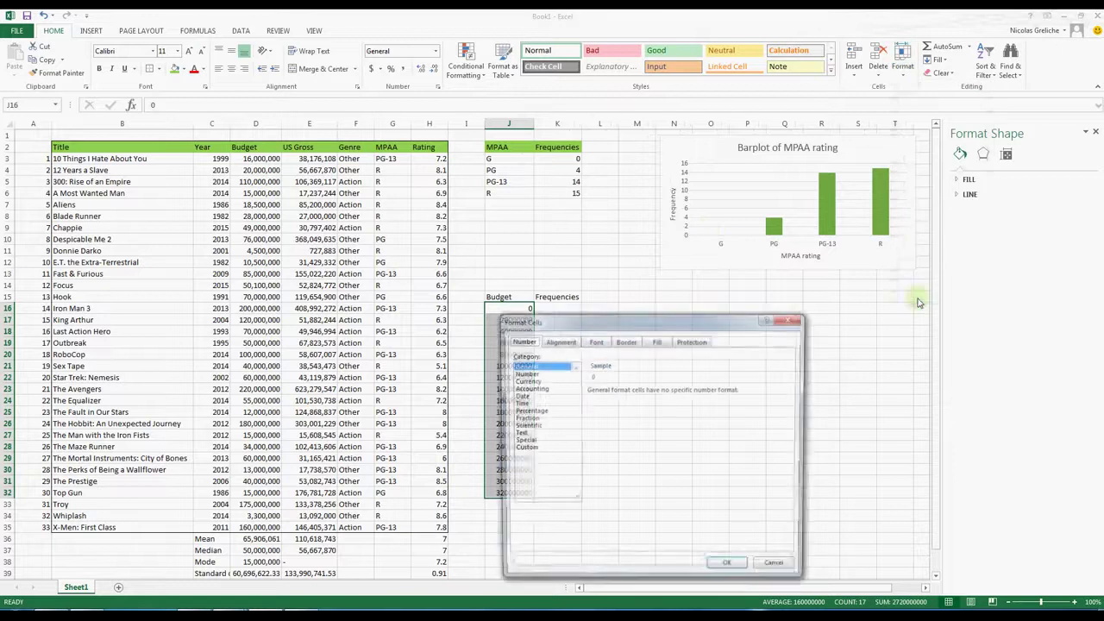
{"action": "left_click", "coordinate": [542, 373]}
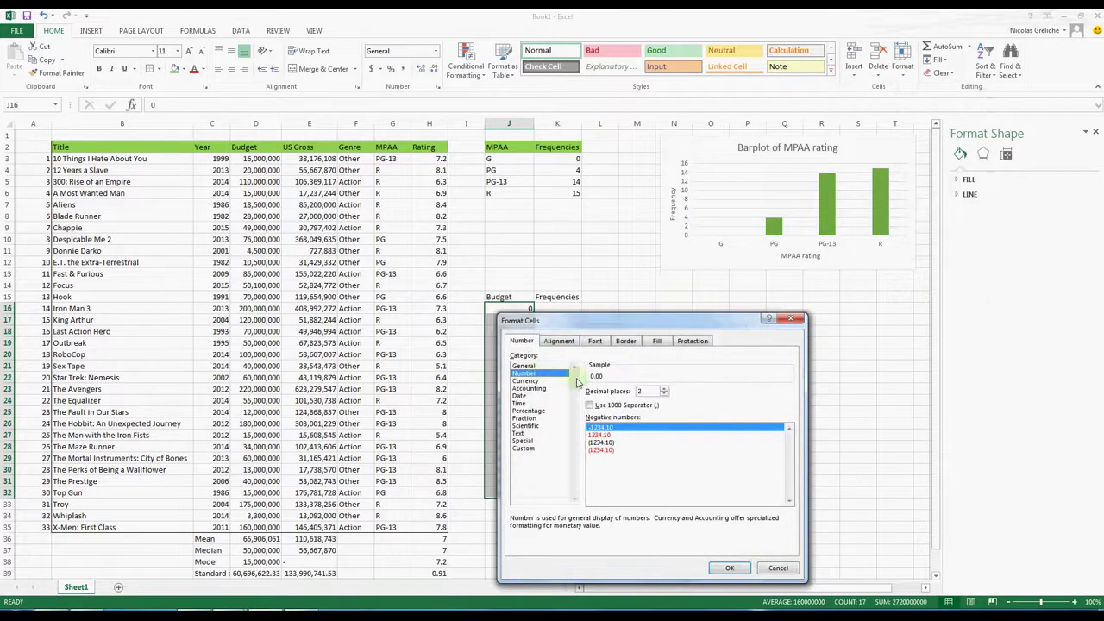
{"action": "left_click", "coordinate": [589, 405]}
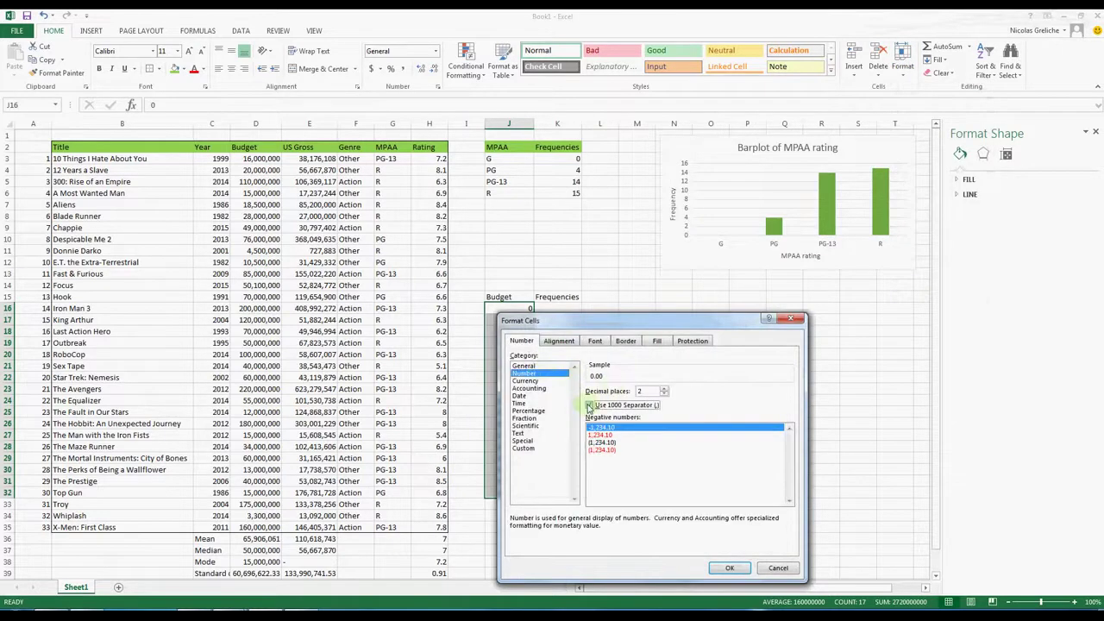
{"action": "left_click", "coordinate": [663, 394]}
{"action": "left_click", "coordinate": [663, 395]}
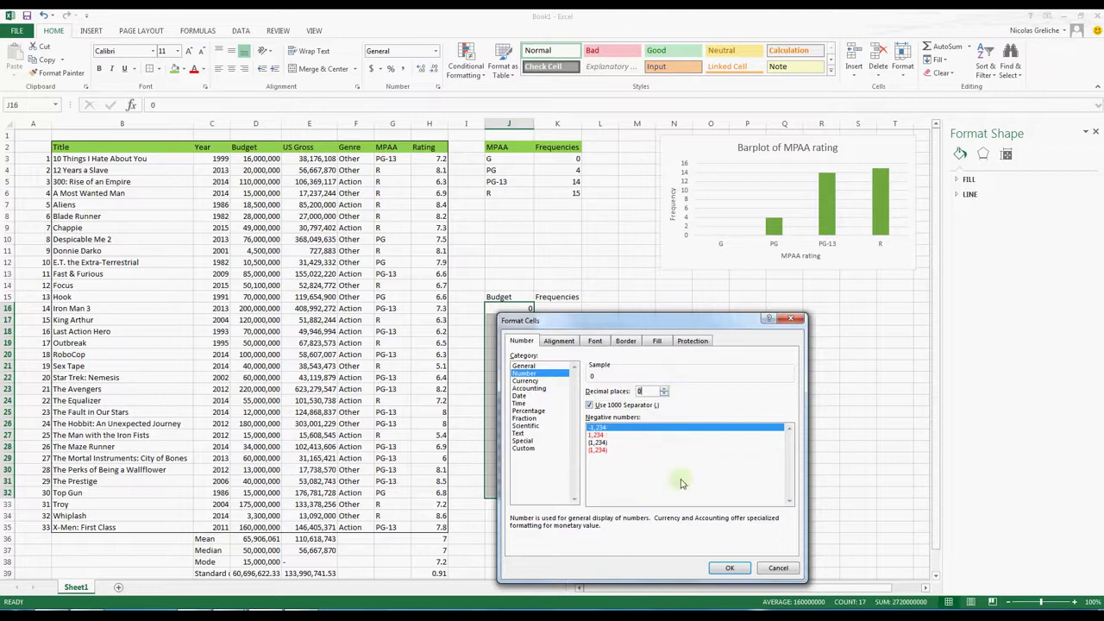
{"action": "left_click", "coordinate": [729, 568]}
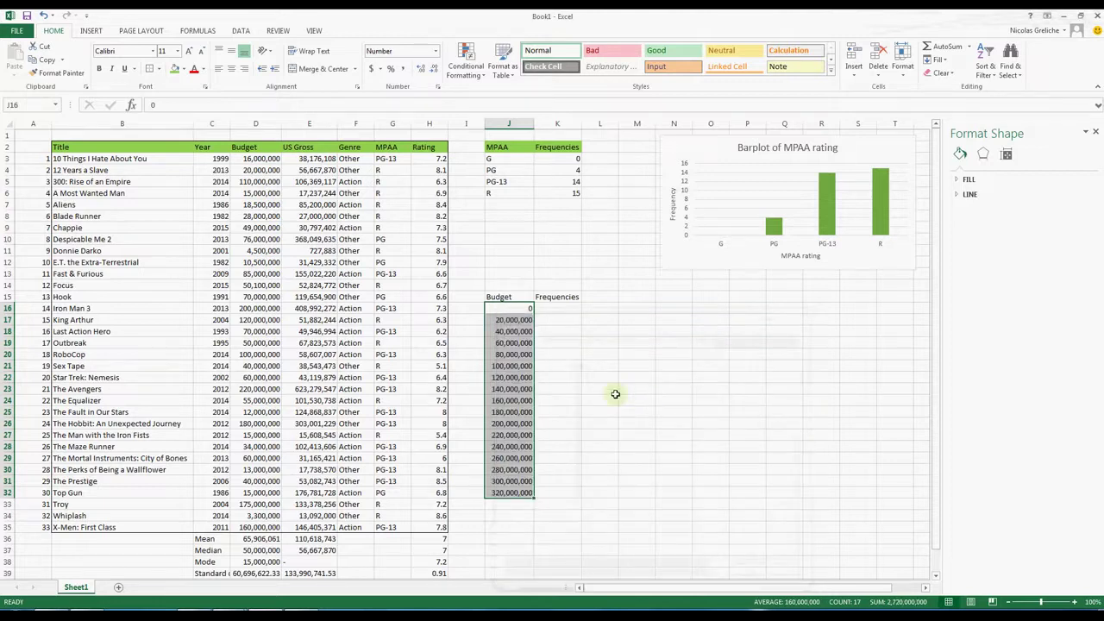
{"action": "left_click", "coordinate": [552, 319]}
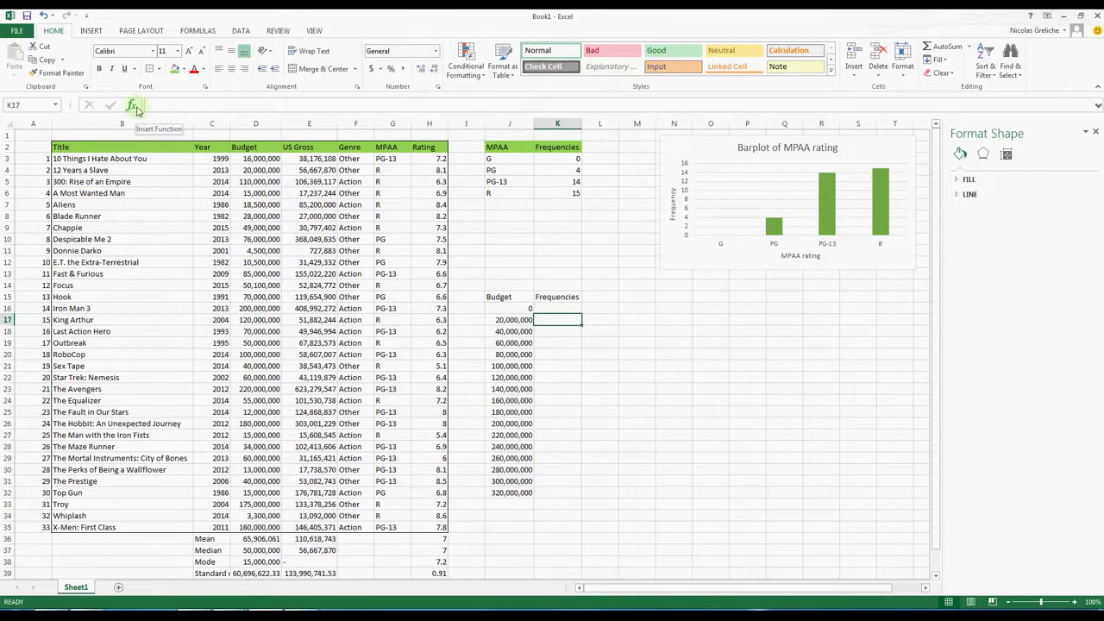
Enter =COUNTIF(D3:D35,"<"&J17) in K17, counting 10 budgets under 20,000,000.
{"action": "left_click", "coordinate": [134, 106]}
{"action": "type", "text": "count"}
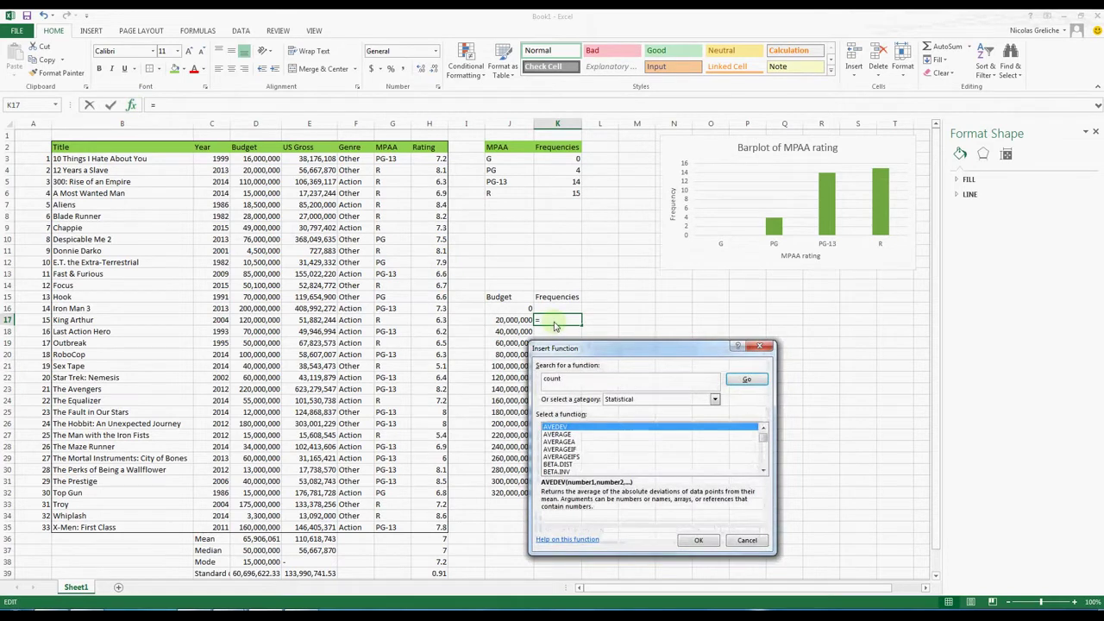
{"action": "type", "text": "if"}
{"action": "key", "text": "Return"}
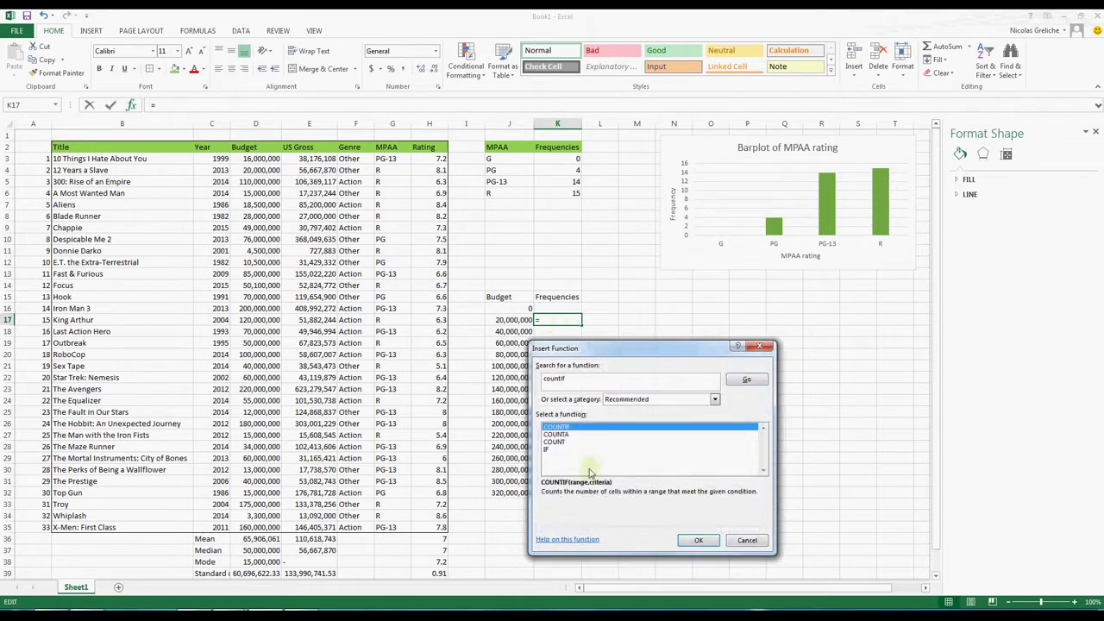
{"action": "left_click", "coordinate": [692, 541]}
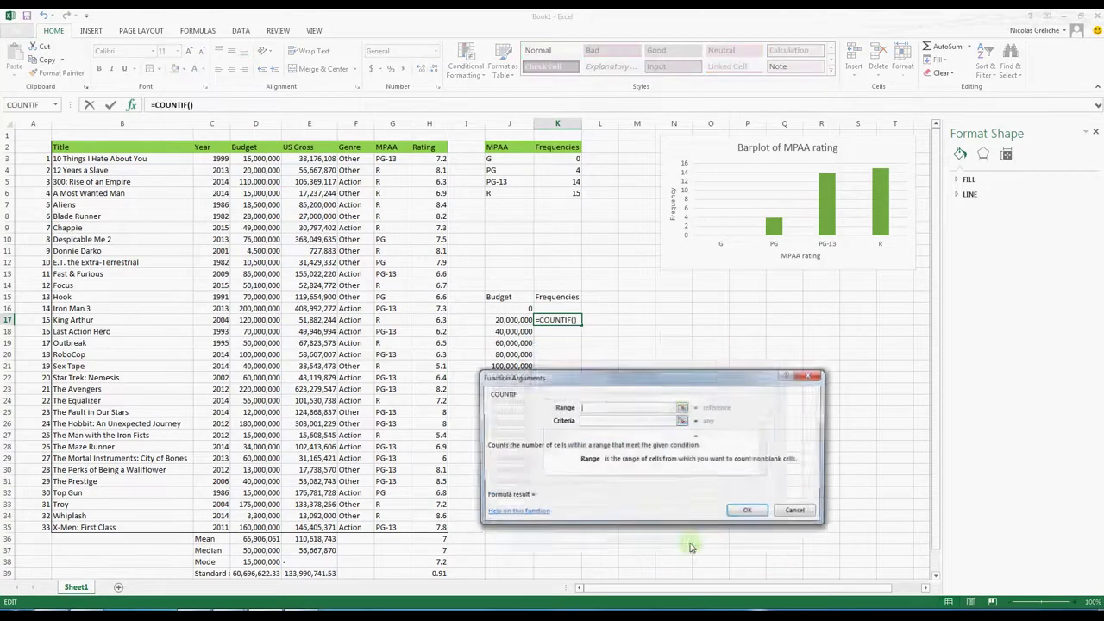
{"action": "left_click", "coordinate": [681, 408]}
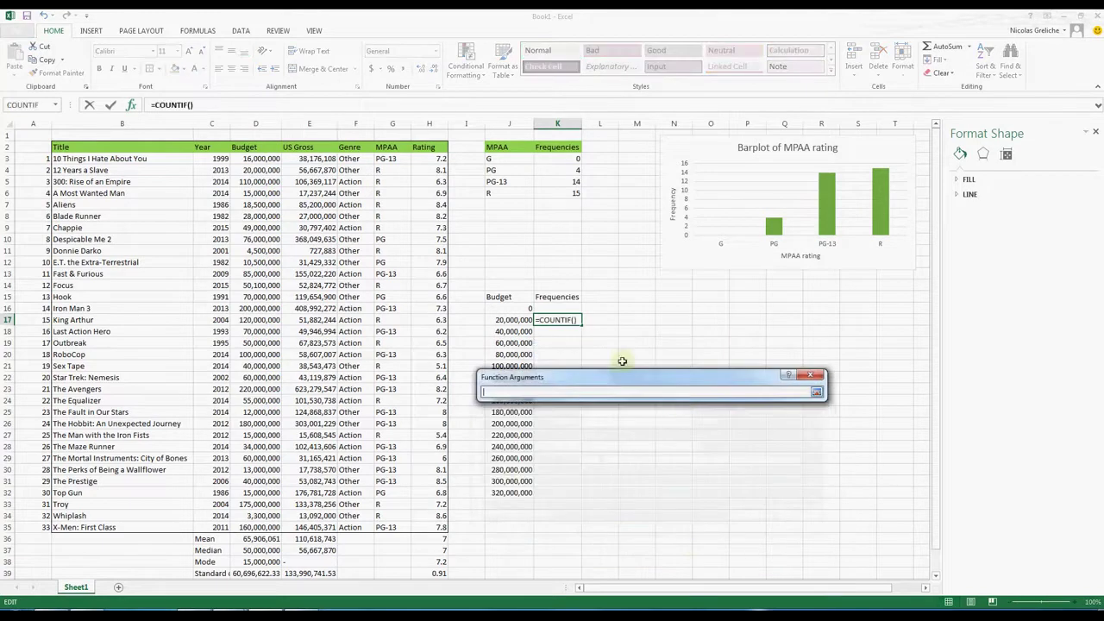
{"action": "left_click_drag", "start_coordinate": [259, 159], "coordinate": [258, 527]}
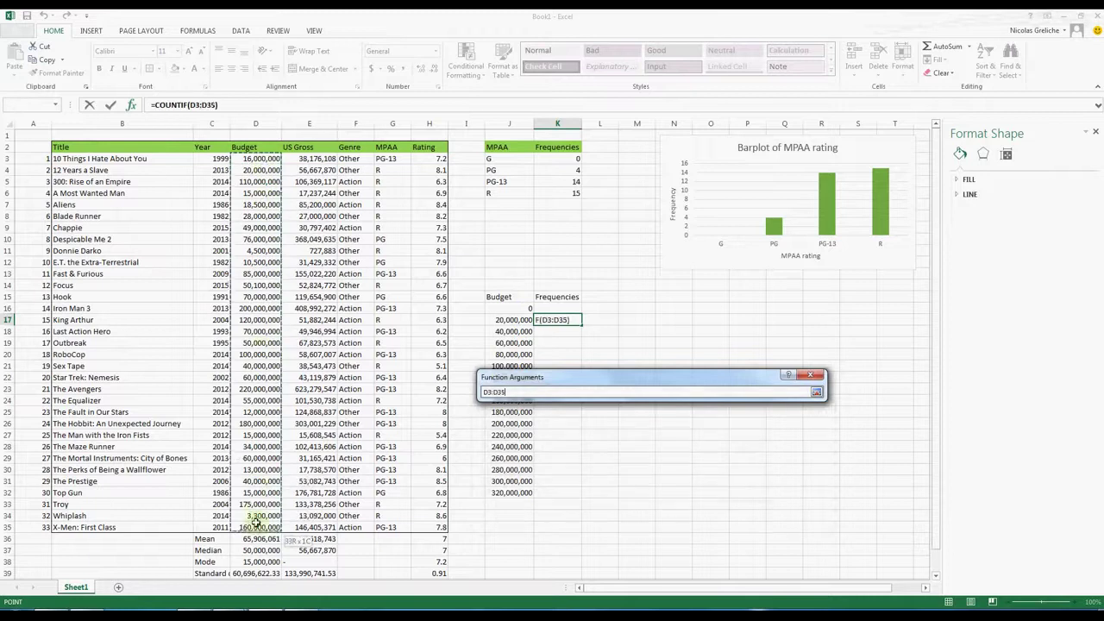
{"action": "left_click", "coordinate": [816, 392]}
{"action": "left_click", "coordinate": [635, 420]}
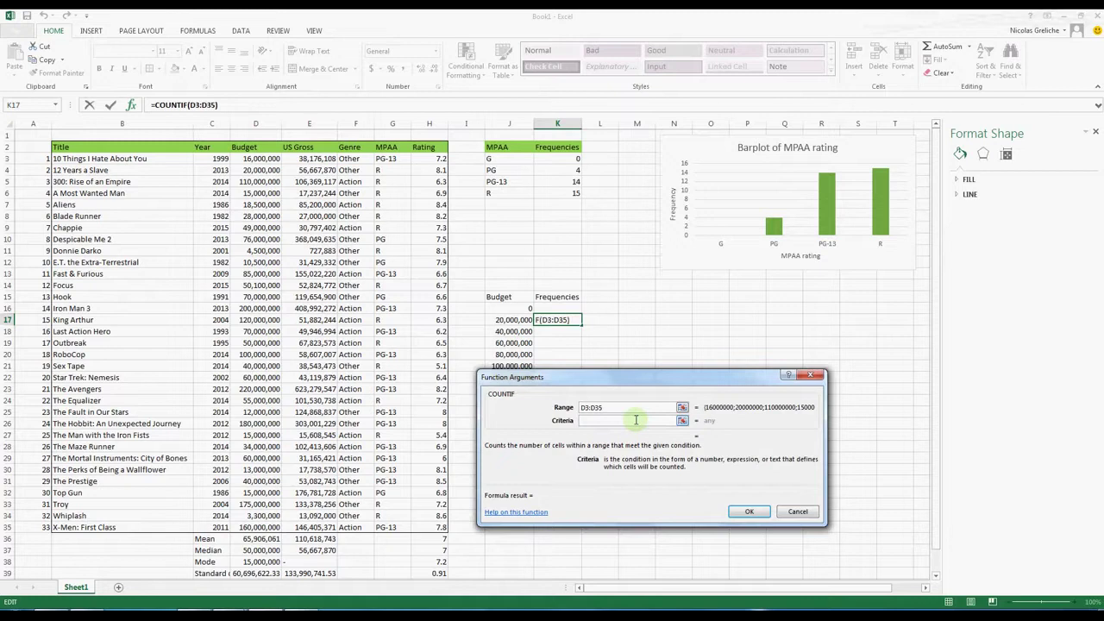
{"action": "type", "text": "<"}
{"action": "key", "text": "BackSpace"}
{"action": "type", "text": "\""}
{"action": "type", "text": "<\""}
{"action": "type", "text": "&"}
{"action": "left_click", "coordinate": [513, 321]}
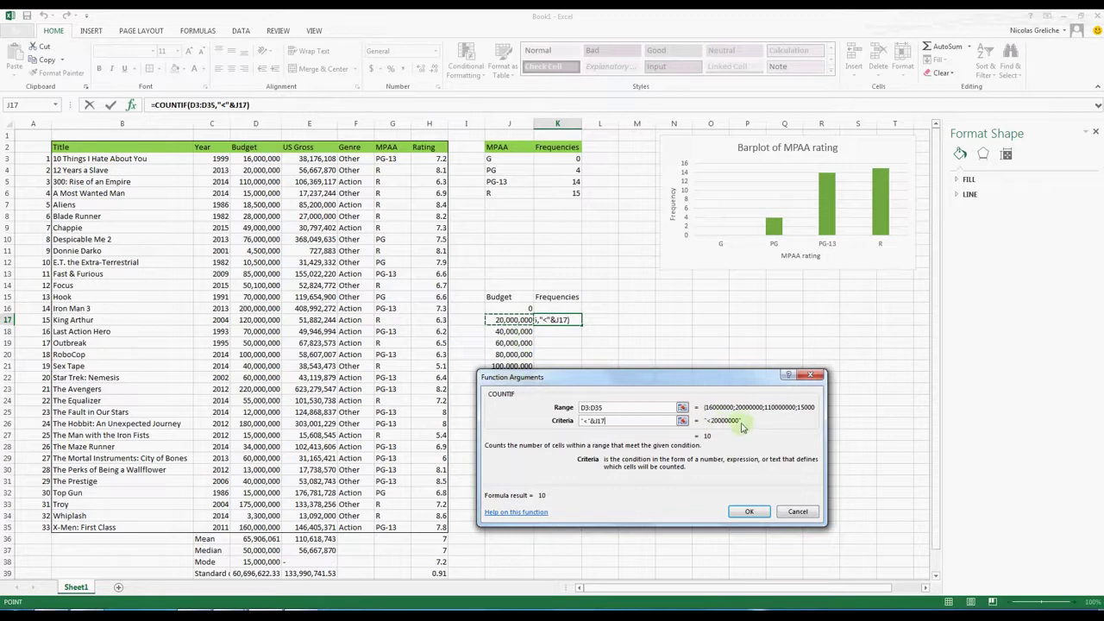
{"action": "left_click", "coordinate": [750, 512]}
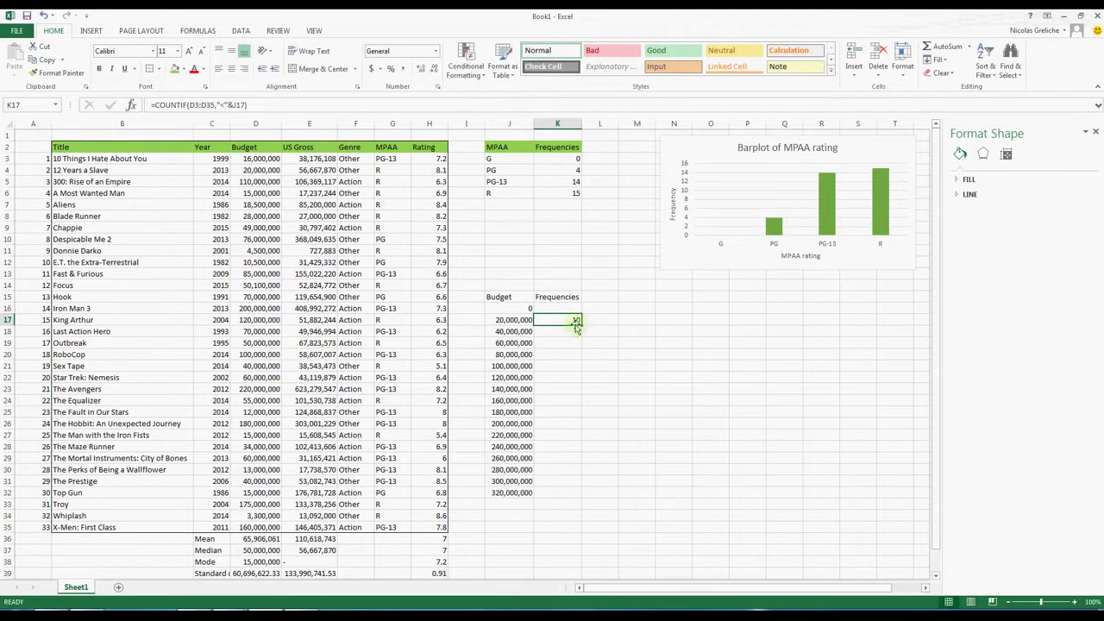
Lock K17's range as D$3:D$35, try filling it down to K32, then undo the fill.
{"action": "left_click", "coordinate": [195, 106]}
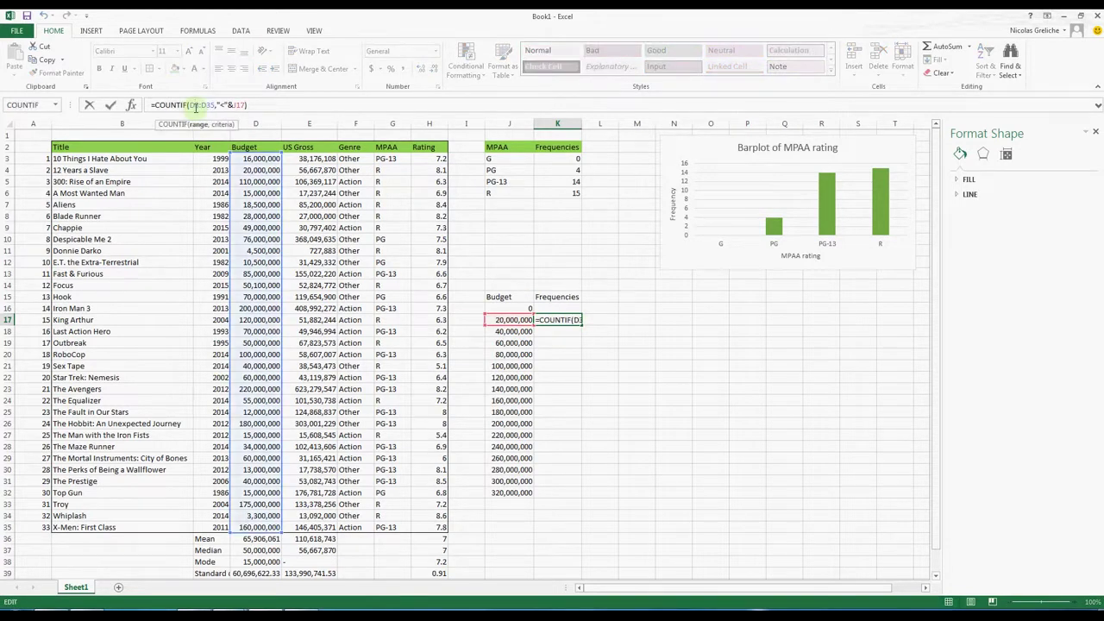
{"action": "type", "text": "$"}
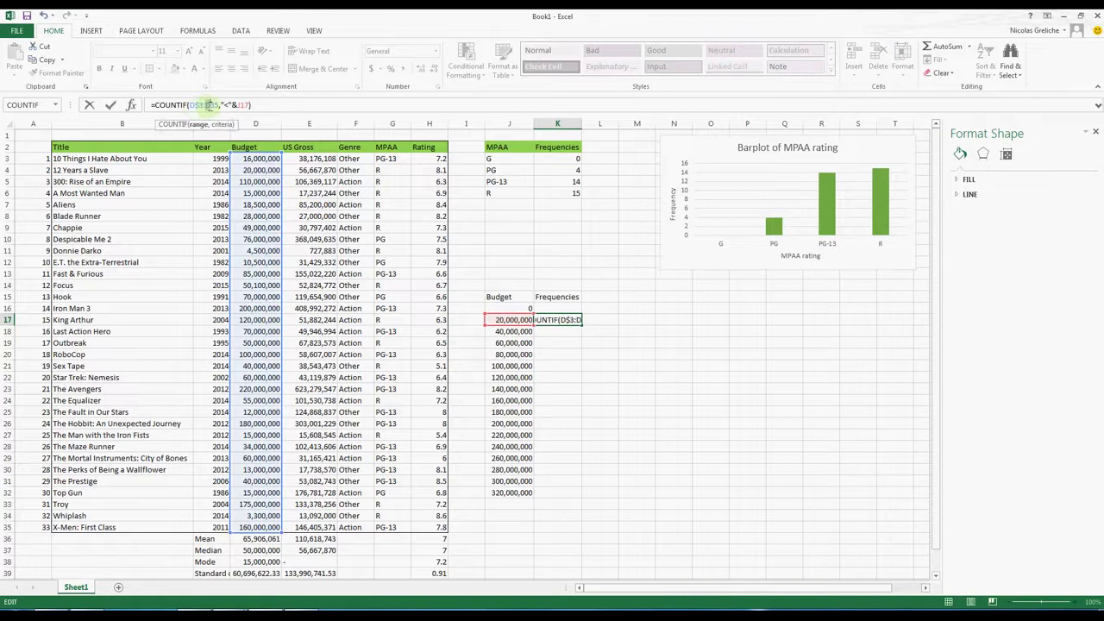
{"action": "left_click", "coordinate": [210, 104]}
{"action": "type", "text": "$"}
{"action": "key", "text": "Return"}
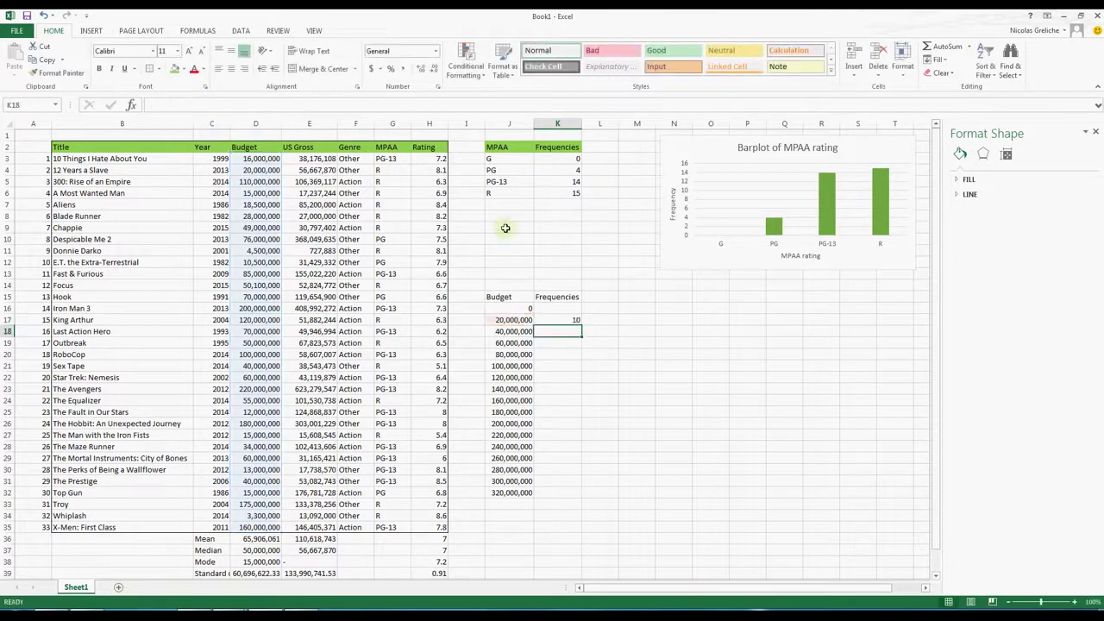
{"action": "left_click", "coordinate": [561, 317]}
{"action": "left_click_drag", "start_coordinate": [581, 325], "coordinate": [579, 500]}
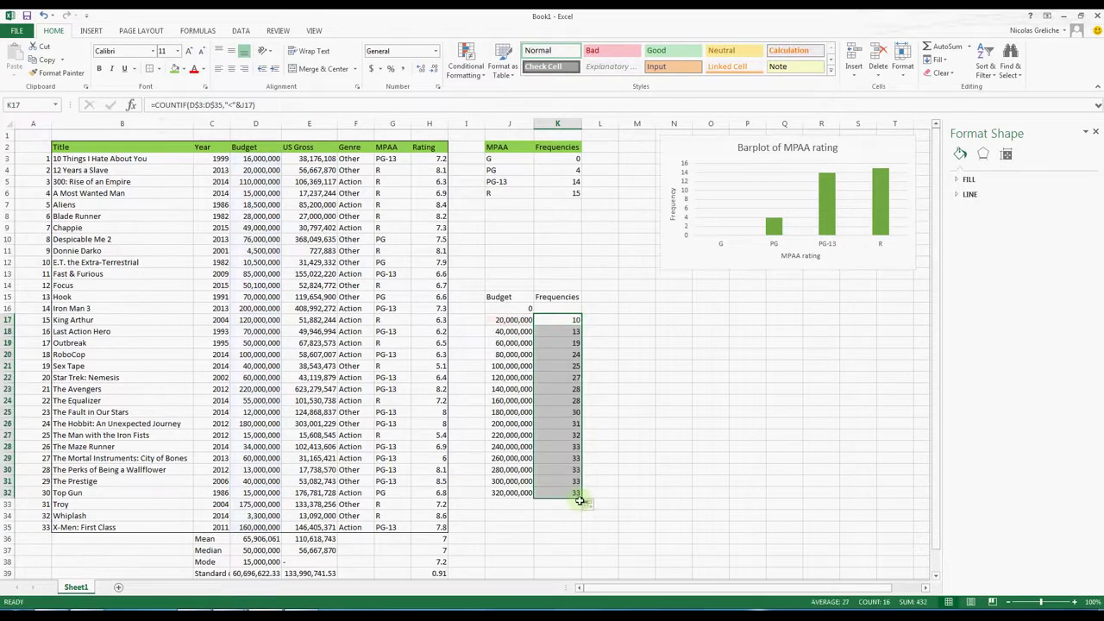
{"action": "left_click_drag", "start_coordinate": [570, 481], "coordinate": [569, 493]}
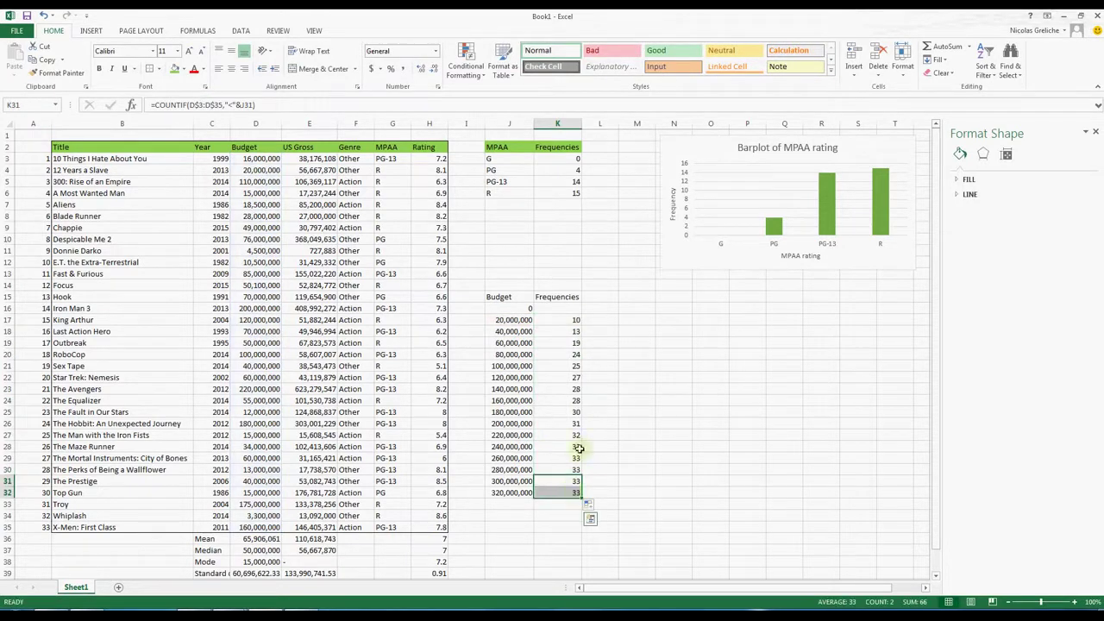
{"action": "left_click", "coordinate": [565, 319]}
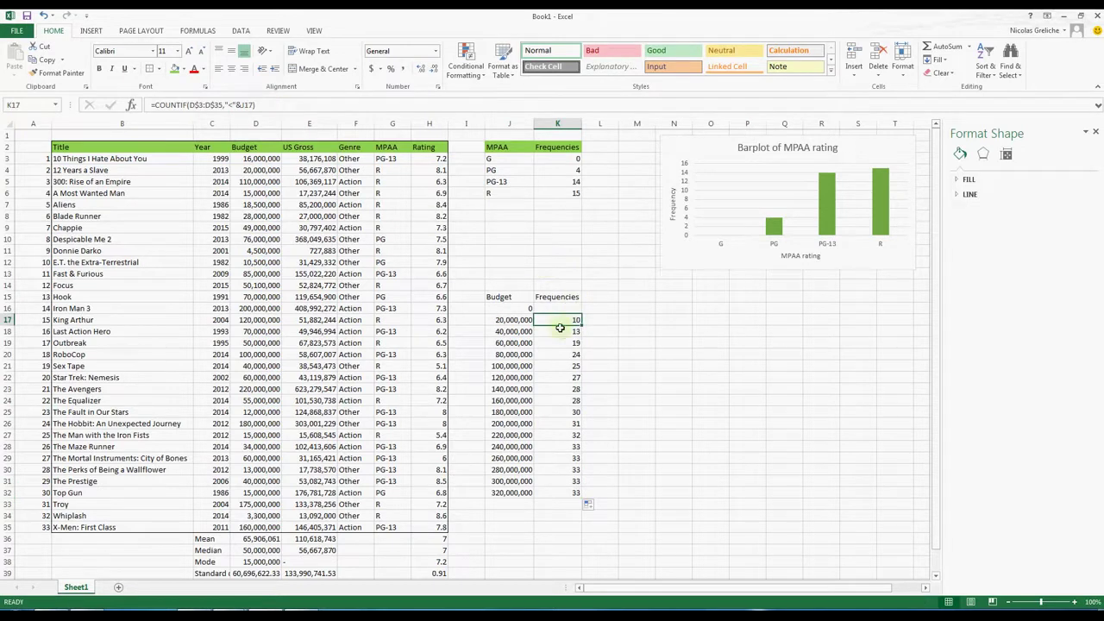
{"action": "left_click", "coordinate": [43, 15]}
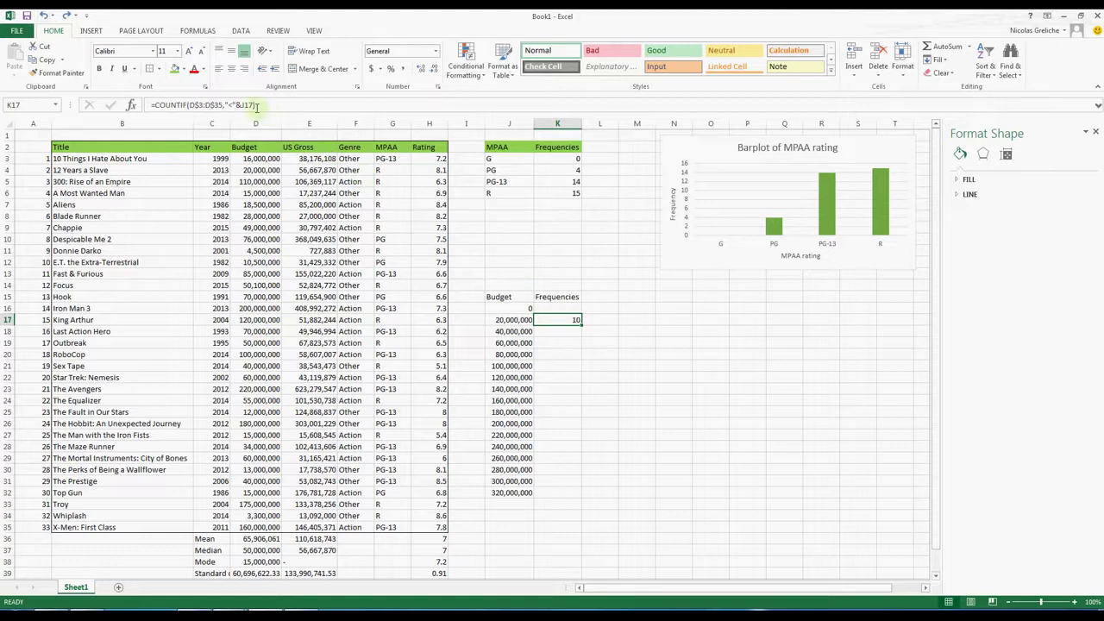
Change K17 to =COUNTIF(D$3:D$35,"<"&J17)-COUNTIF(D$3:D$35,"<"&J16).
{"action": "left_click_drag", "start_coordinate": [256, 105], "coordinate": [157, 107]}
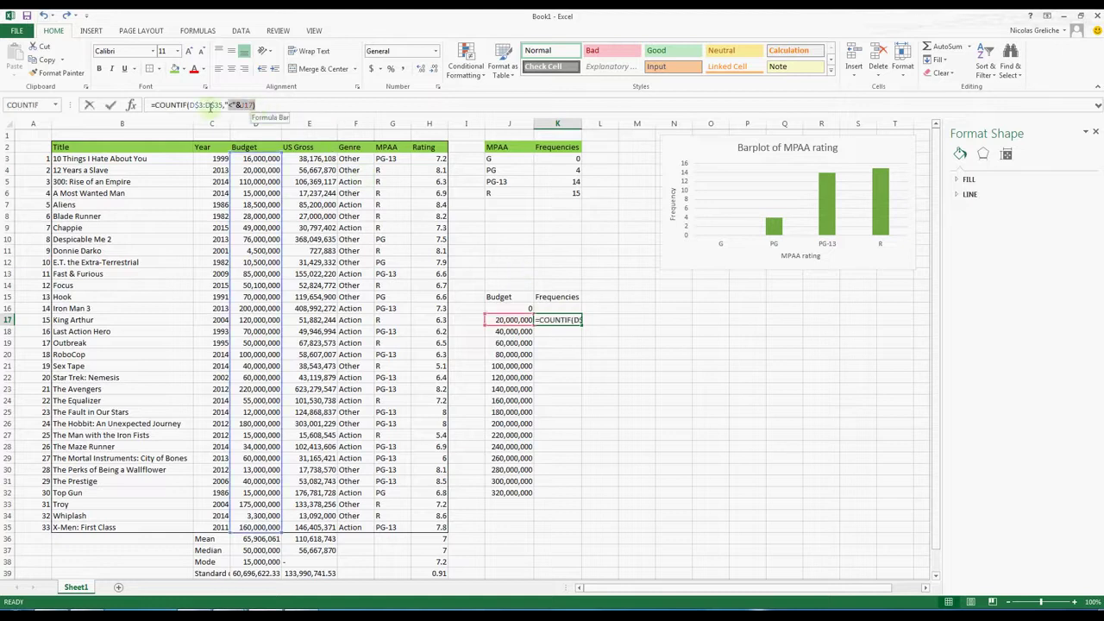
{"action": "right_click", "coordinate": [157, 107]}
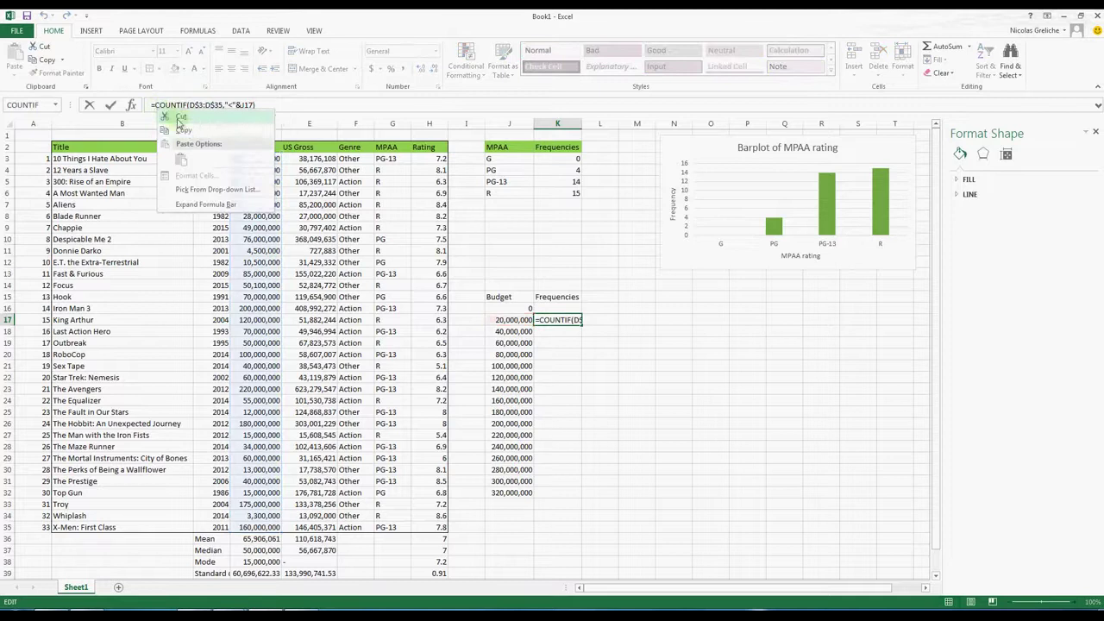
{"action": "key", "text": "Escape"}
{"action": "left_click", "coordinate": [290, 105]}
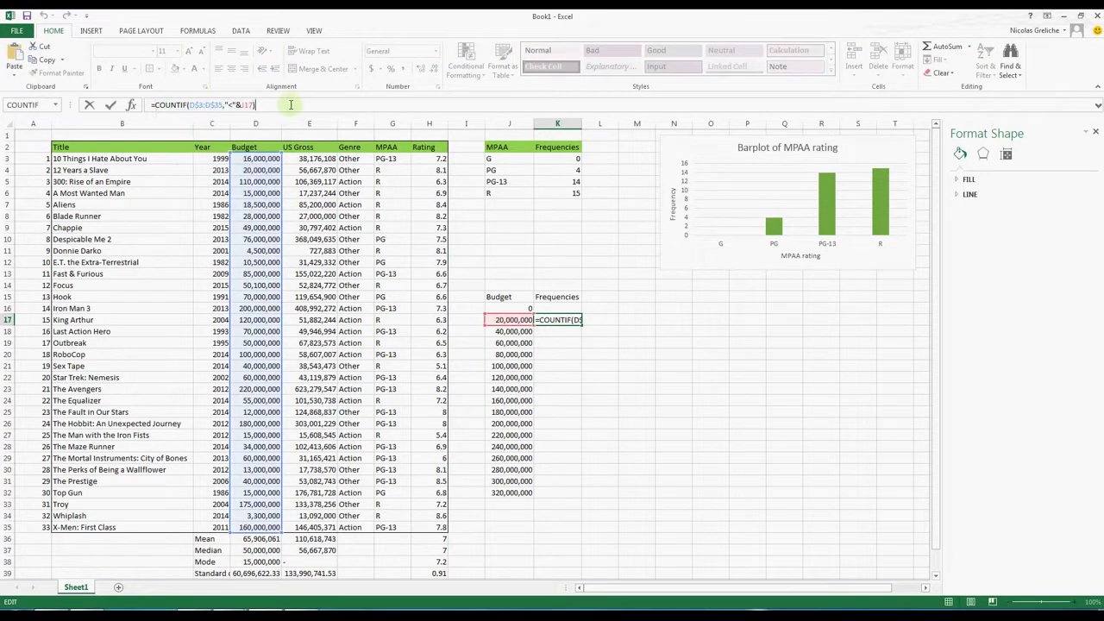
{"action": "type", "text": "-"}
{"action": "right_click", "coordinate": [290, 105]}
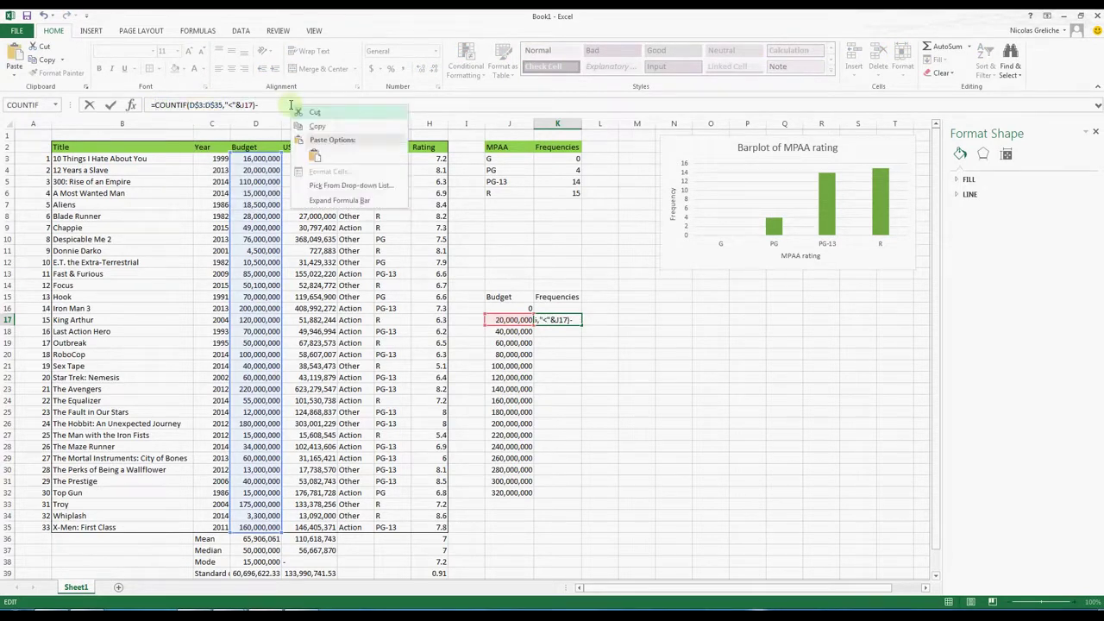
{"action": "left_click", "coordinate": [321, 157]}
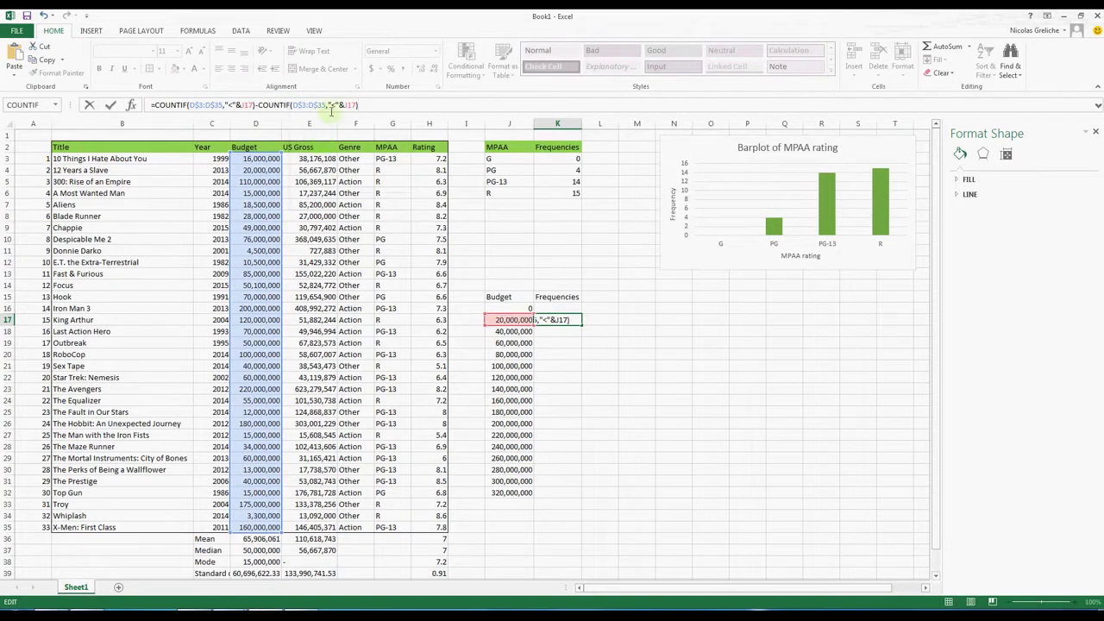
{"action": "left_click_drag", "start_coordinate": [343, 104], "coordinate": [355, 104]}
{"action": "type", "text": "1"}
{"action": "left_click", "coordinate": [507, 307]}
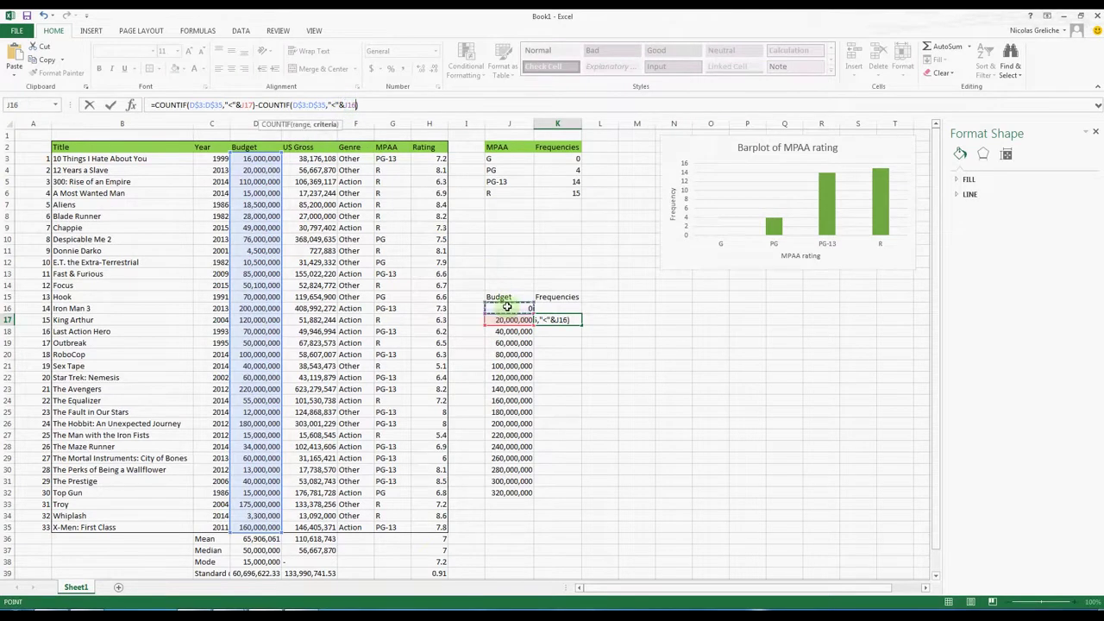
{"action": "key", "text": "Return"}
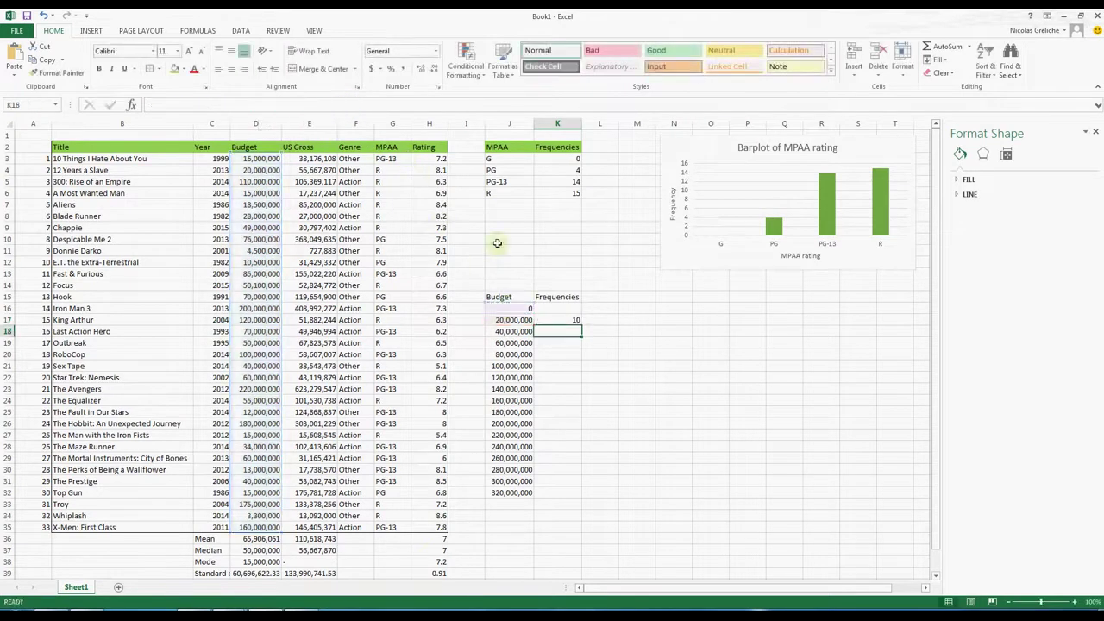
{"action": "left_click", "coordinate": [553, 320]}
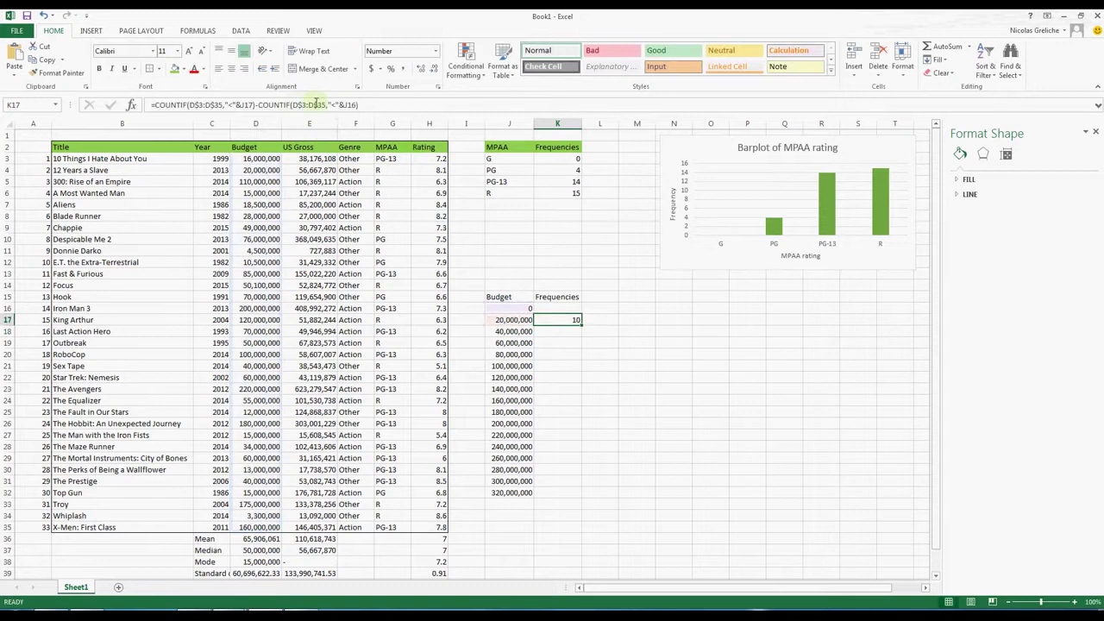
{"action": "double_click", "coordinate": [238, 107]}
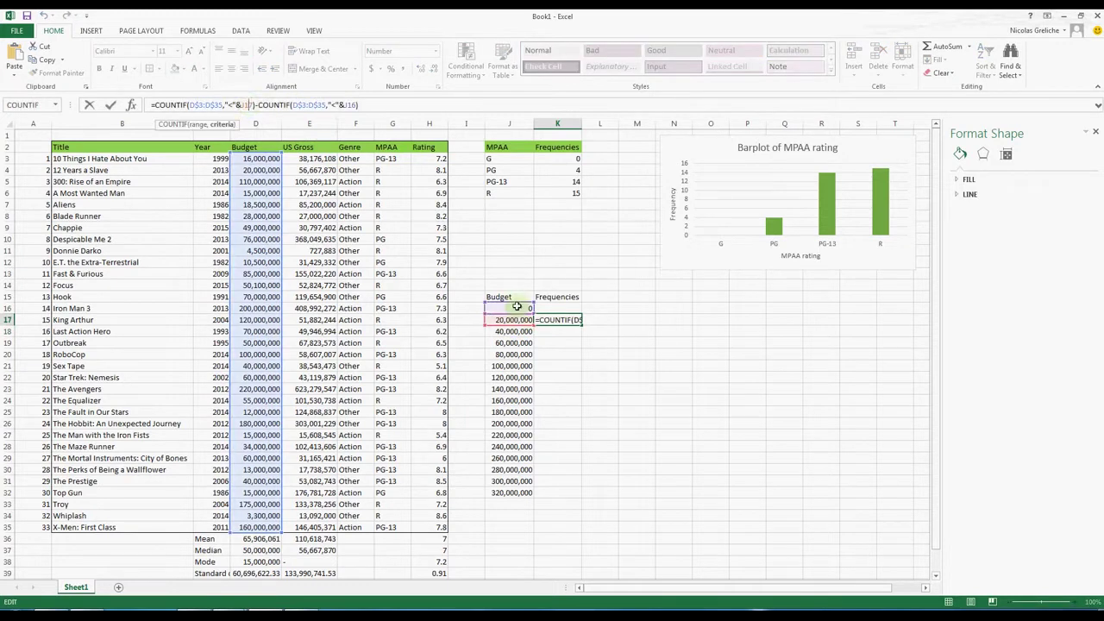
{"action": "key", "text": "Return"}
Fill the difference formula down to K32, verify K19, and select the table J15:K32.
{"action": "left_click", "coordinate": [569, 319]}
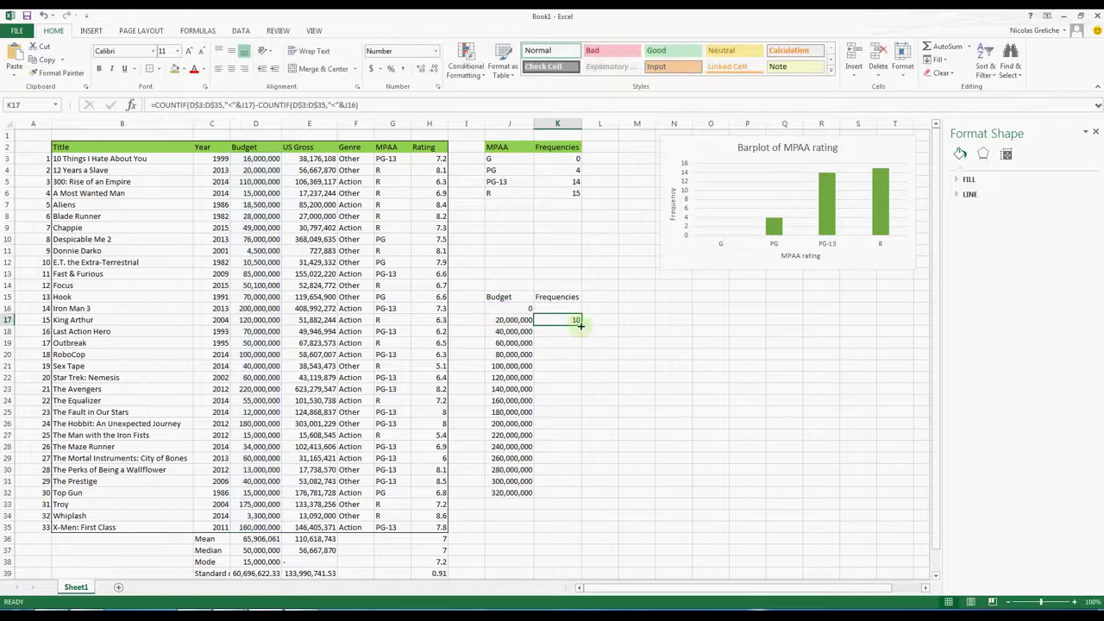
{"action": "left_click_drag", "start_coordinate": [580, 324], "coordinate": [580, 501]}
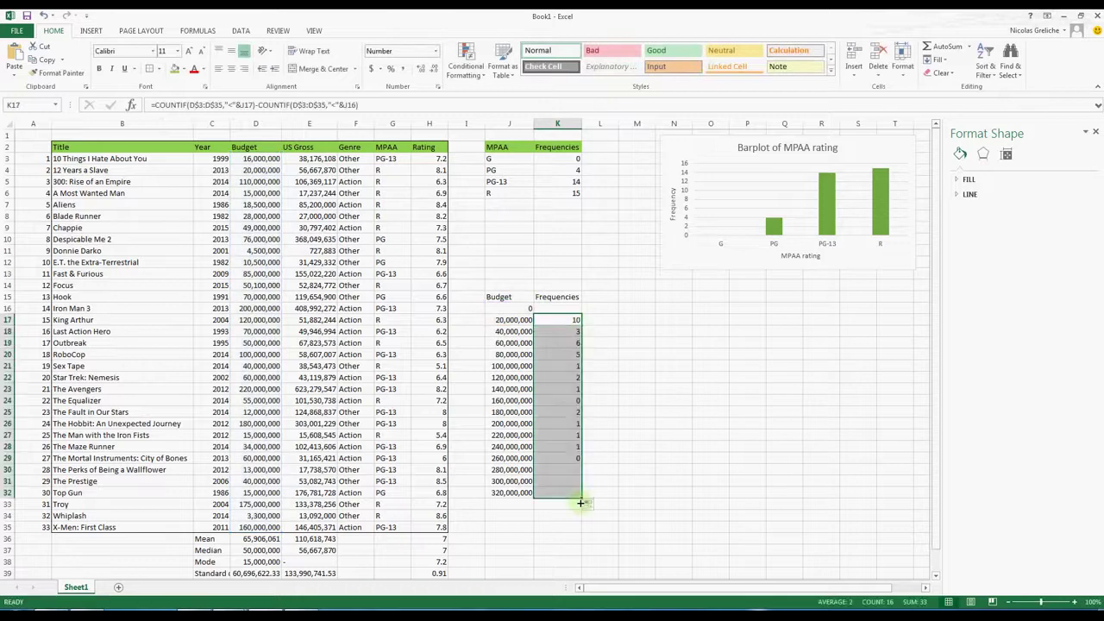
{"action": "left_click", "coordinate": [557, 342]}
{"action": "left_click", "coordinate": [319, 104]}
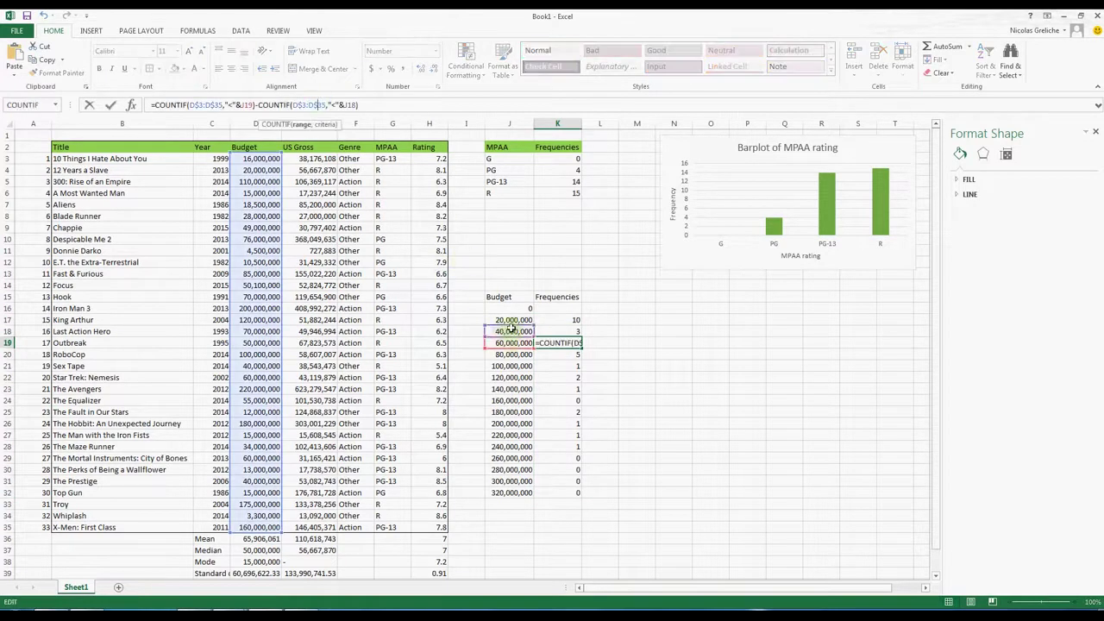
{"action": "key", "text": "Return"}
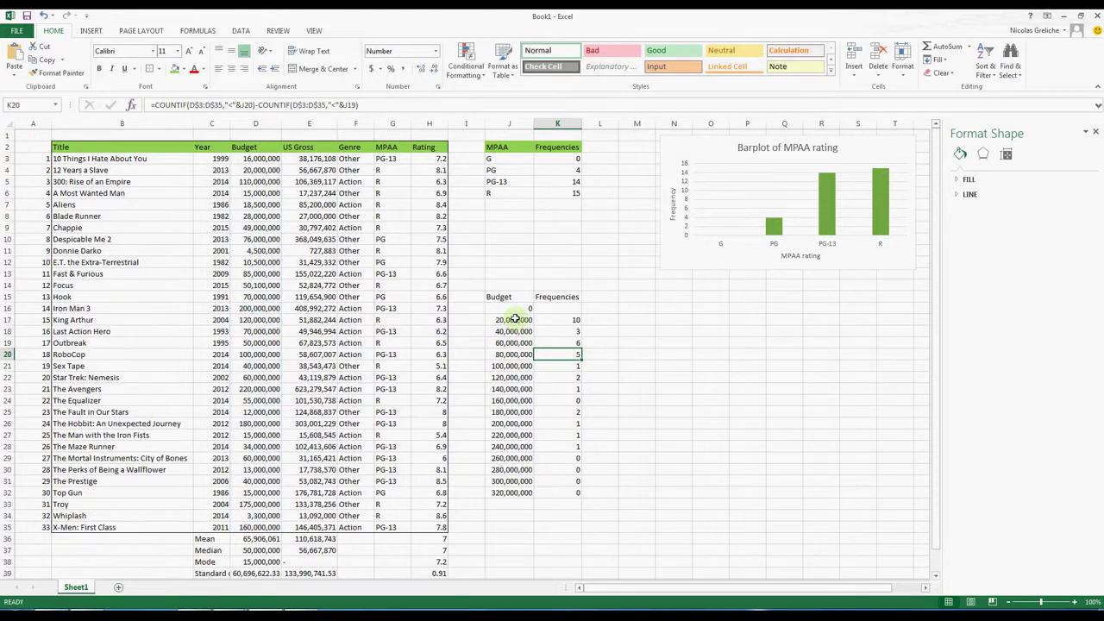
{"action": "left_click", "coordinate": [515, 319]}
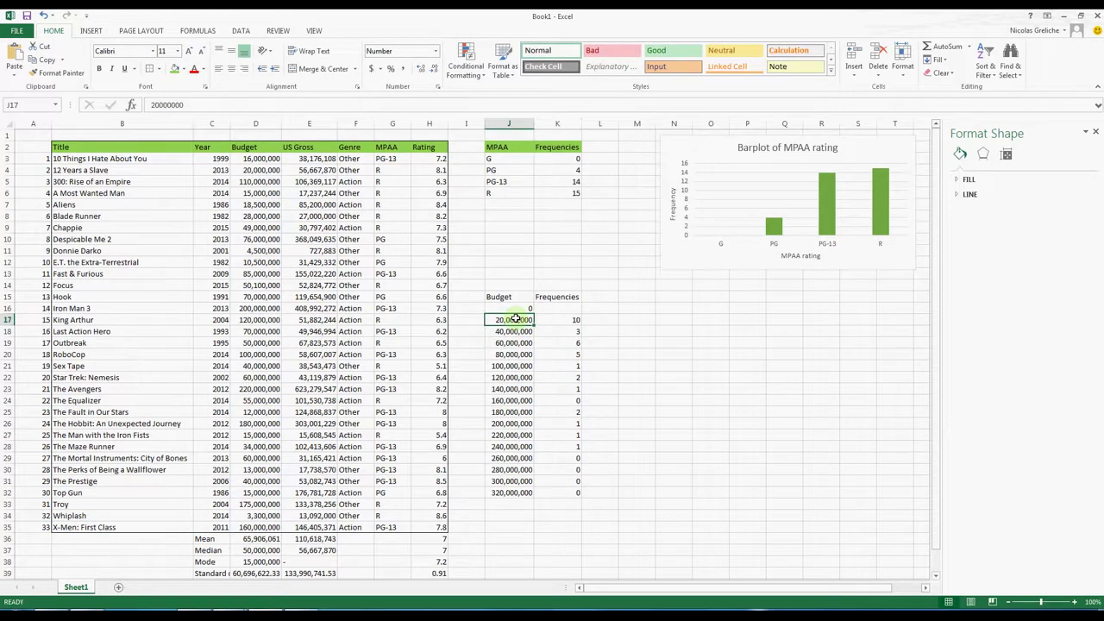
{"action": "left_click_drag", "start_coordinate": [507, 296], "coordinate": [567, 497]}
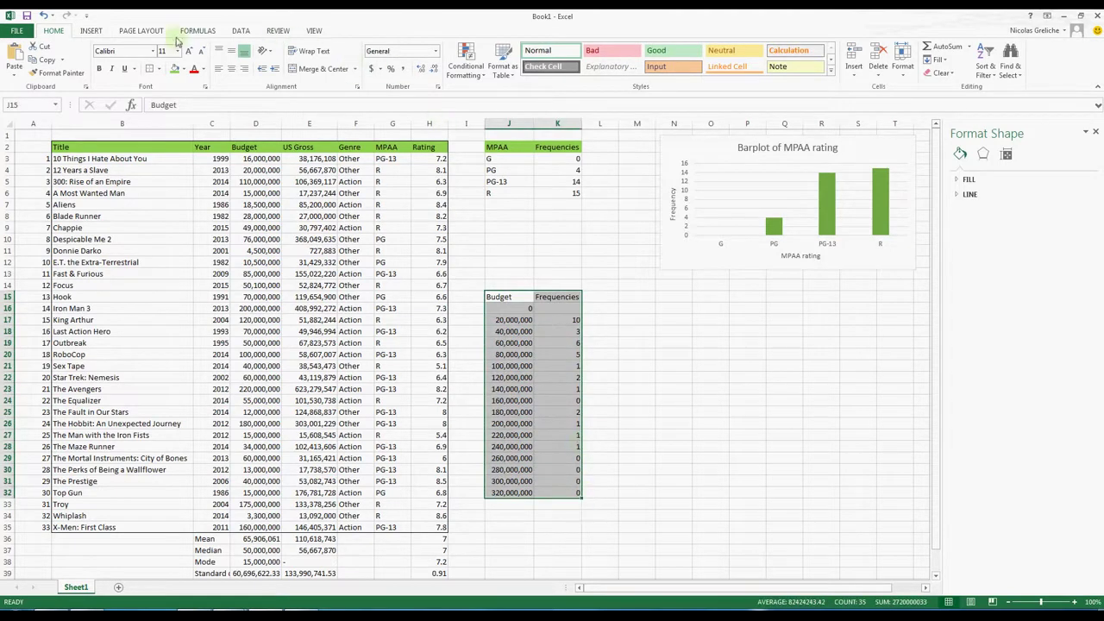
Insert a Clustered Column chart of the budget frequencies from Recommended Charts.
{"action": "left_click", "coordinate": [90, 31]}
{"action": "left_click", "coordinate": [321, 69]}
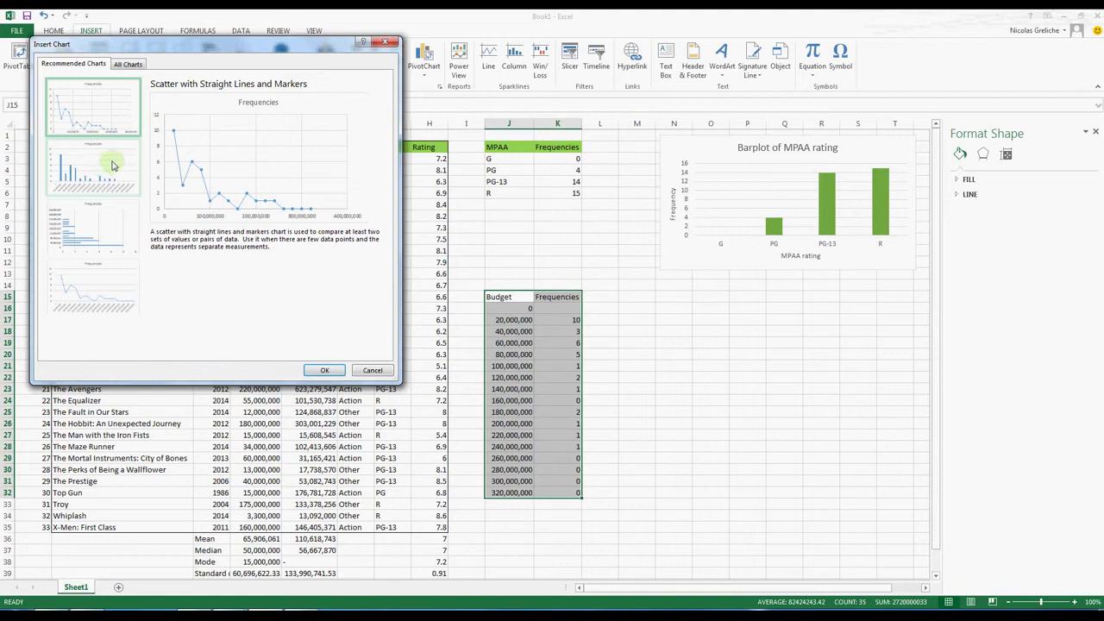
{"action": "left_click", "coordinate": [112, 166]}
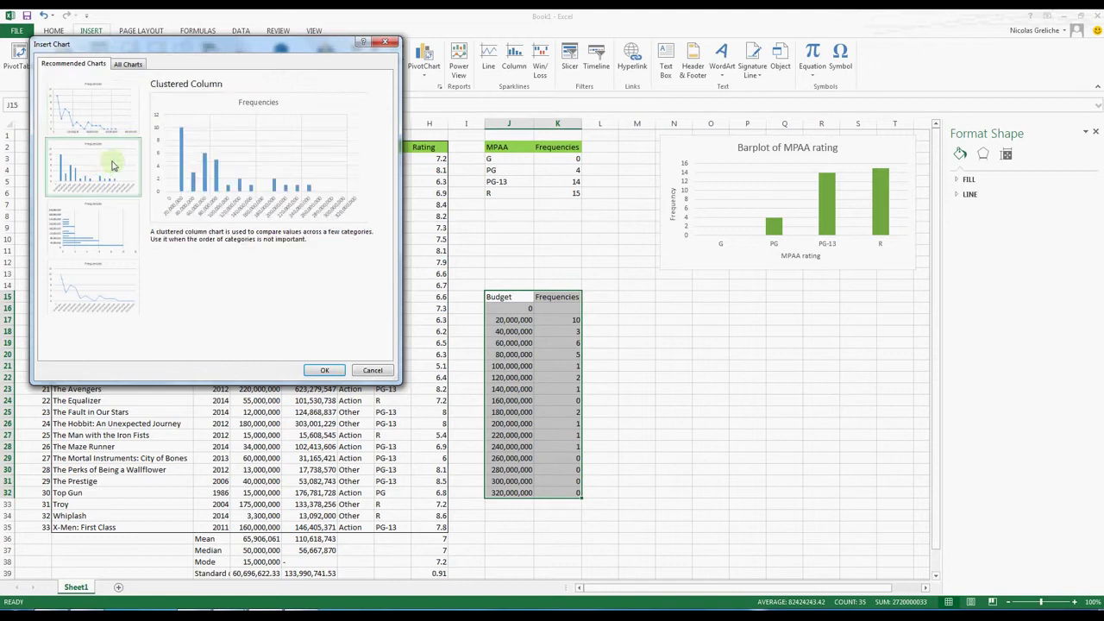
{"action": "left_click", "coordinate": [322, 372]}
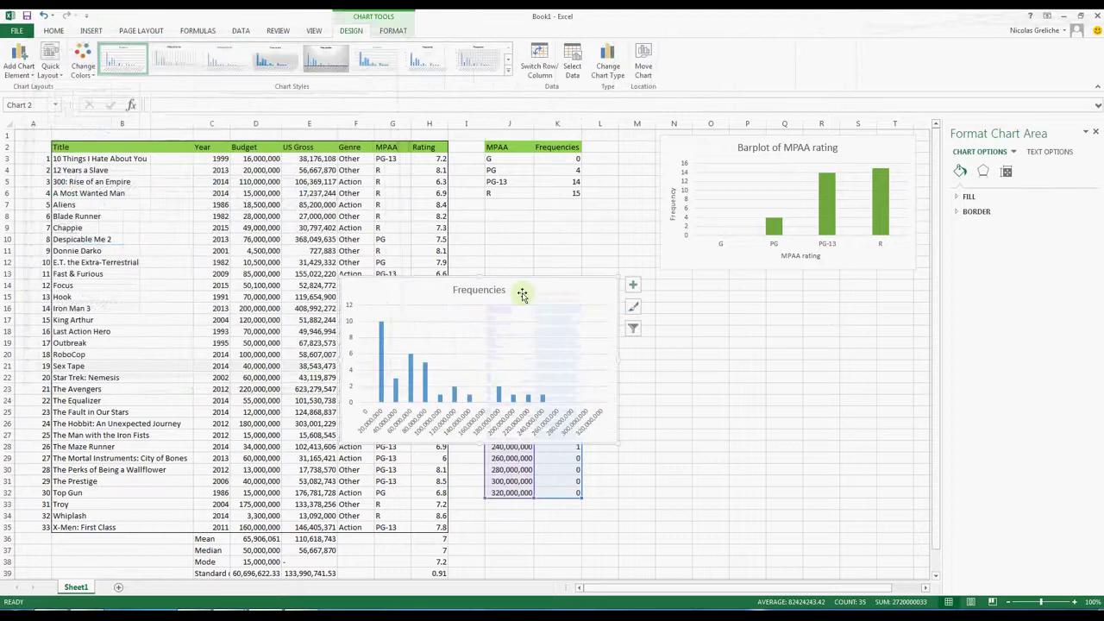
{"action": "left_click_drag", "start_coordinate": [522, 294], "coordinate": [811, 319]}
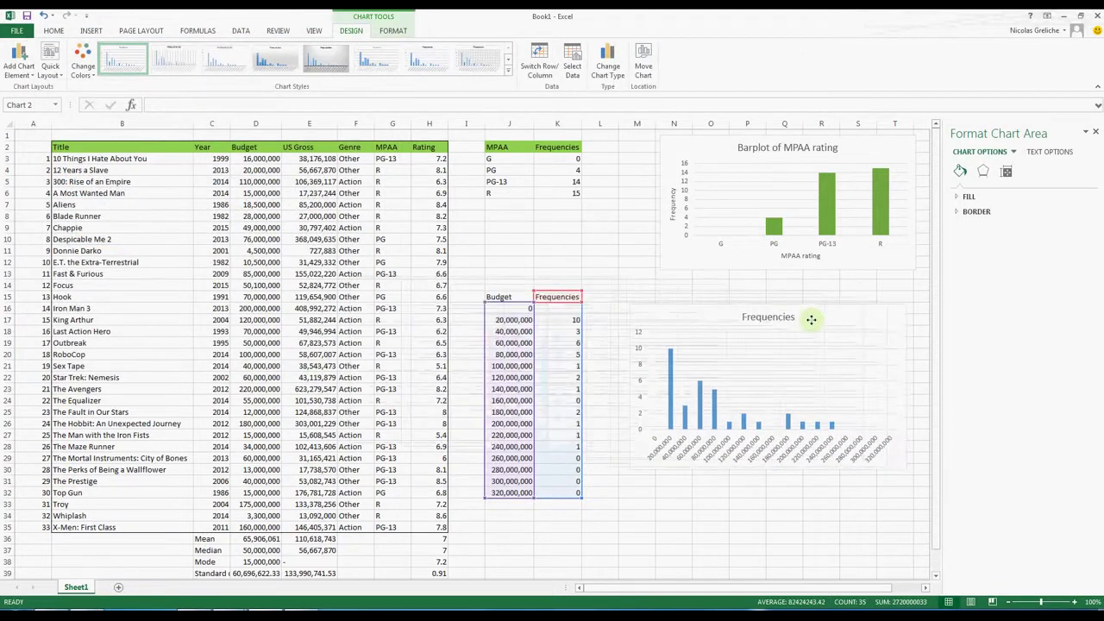
{"action": "left_click_drag", "start_coordinate": [811, 319], "coordinate": [795, 318]}
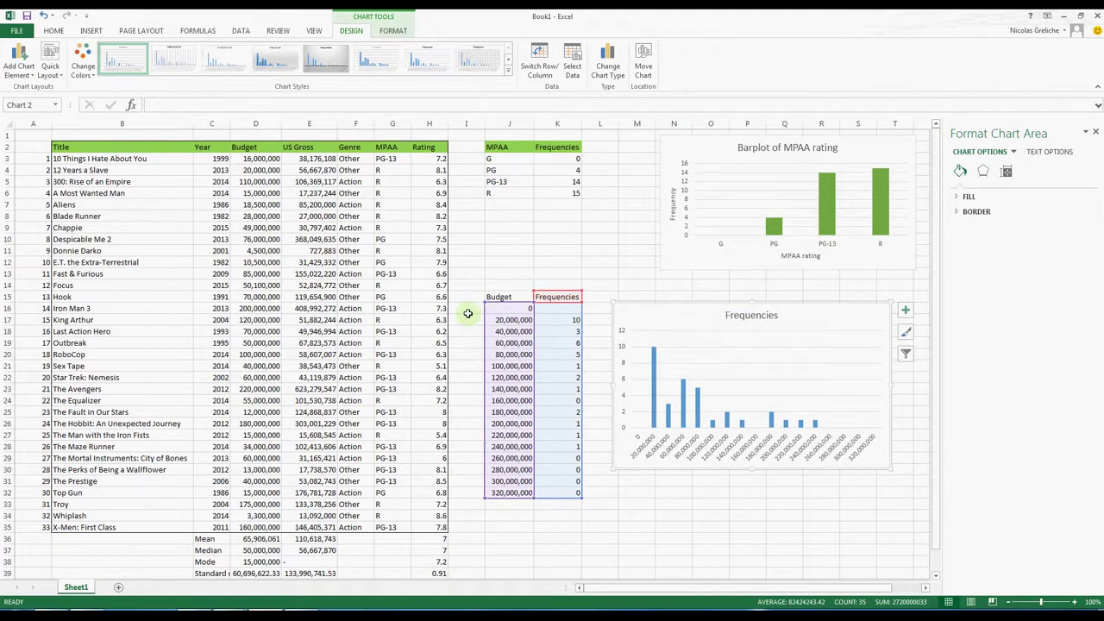
{"action": "left_click", "coordinate": [467, 313]}
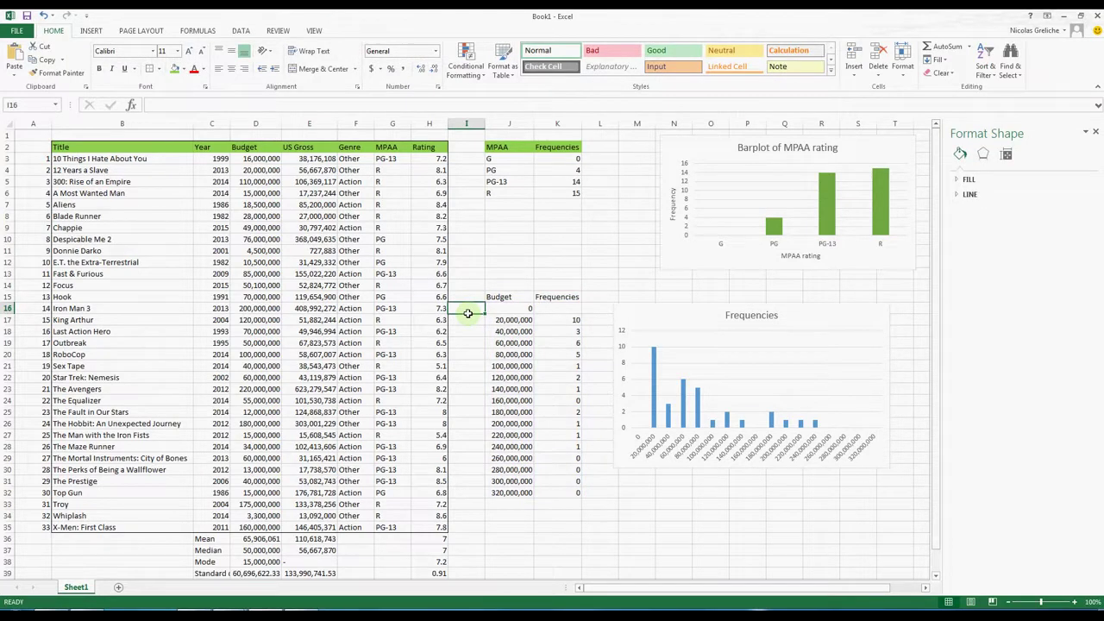
Enter bin labels 0-20 through 120-140 down column I, fixing the 80-100 label.
{"action": "key", "text": "Down"}
{"action": "type", "text": "0"}
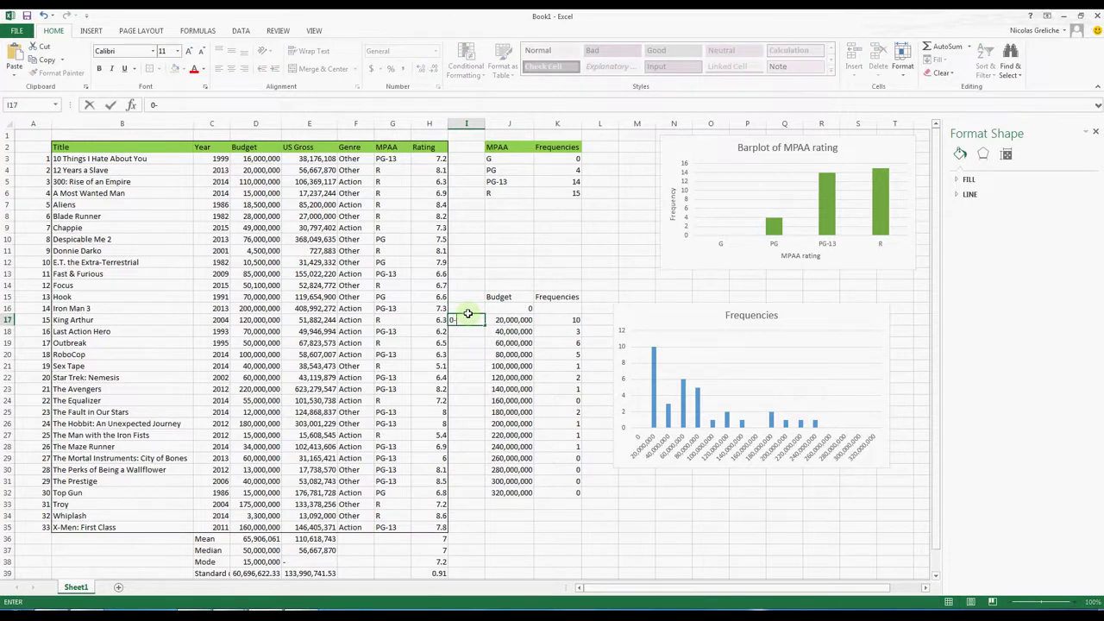
{"action": "key", "text": "Return"}
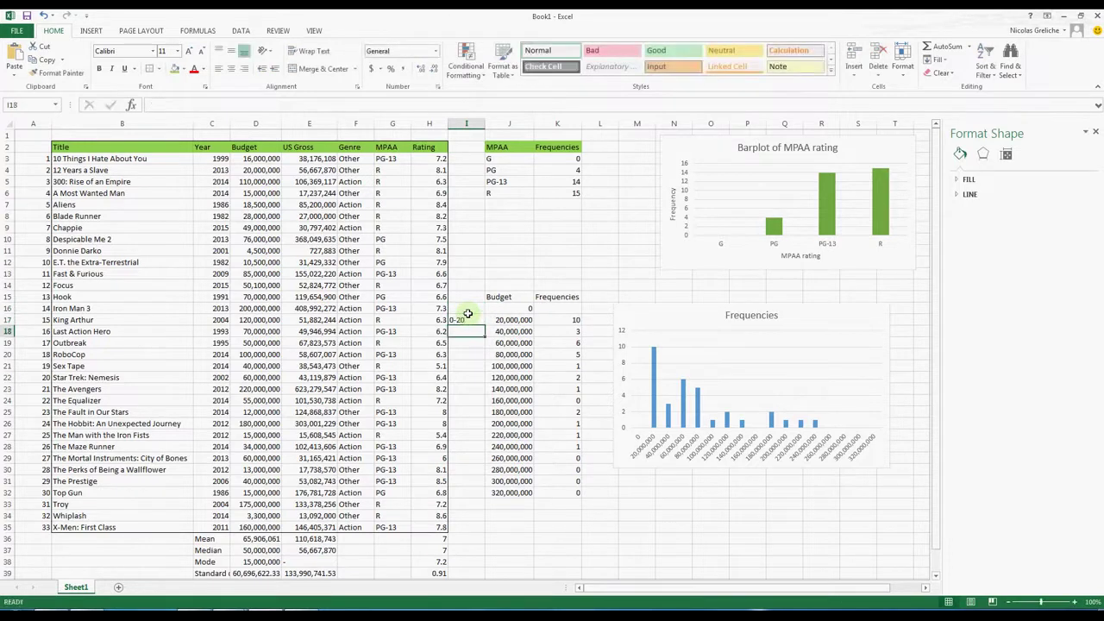
{"action": "type", "text": "20-40"}
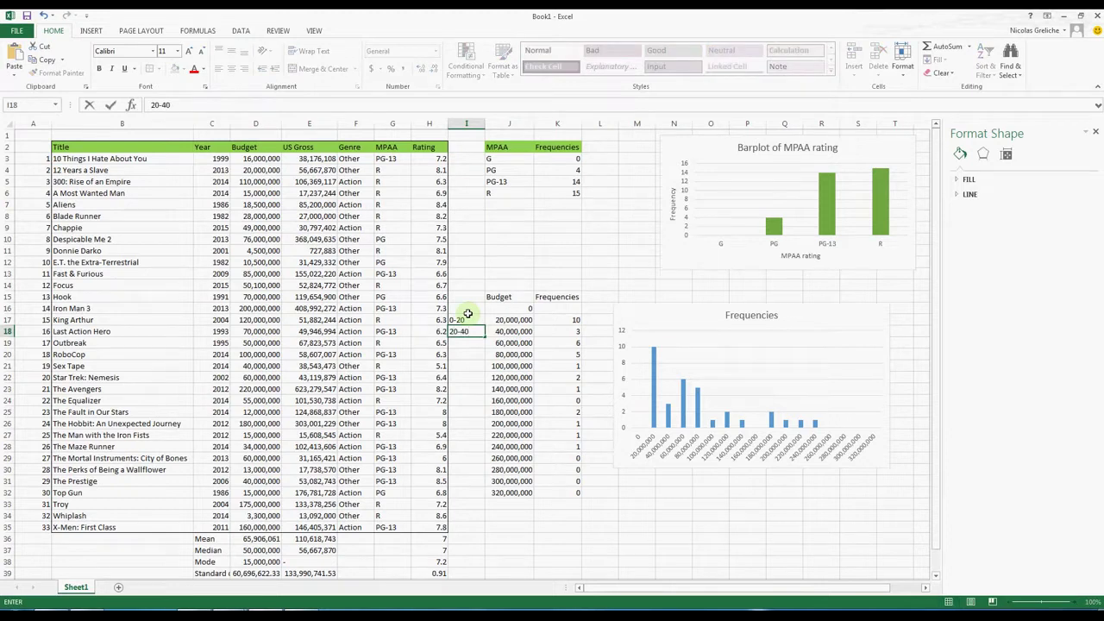
{"action": "key", "text": "Return"}
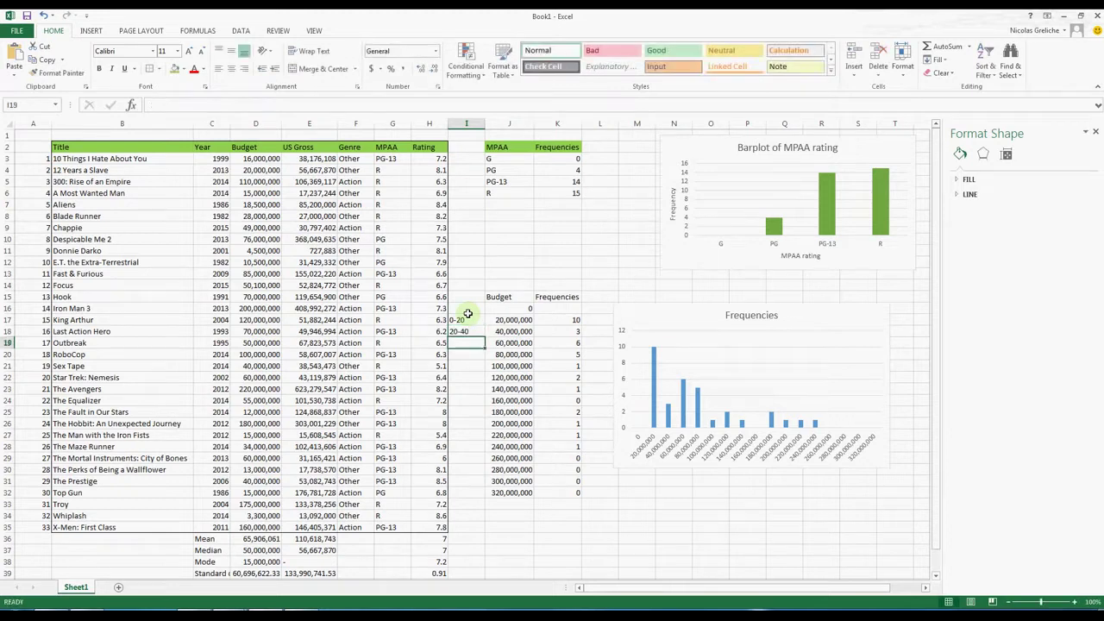
{"action": "type", "text": "40-60"}
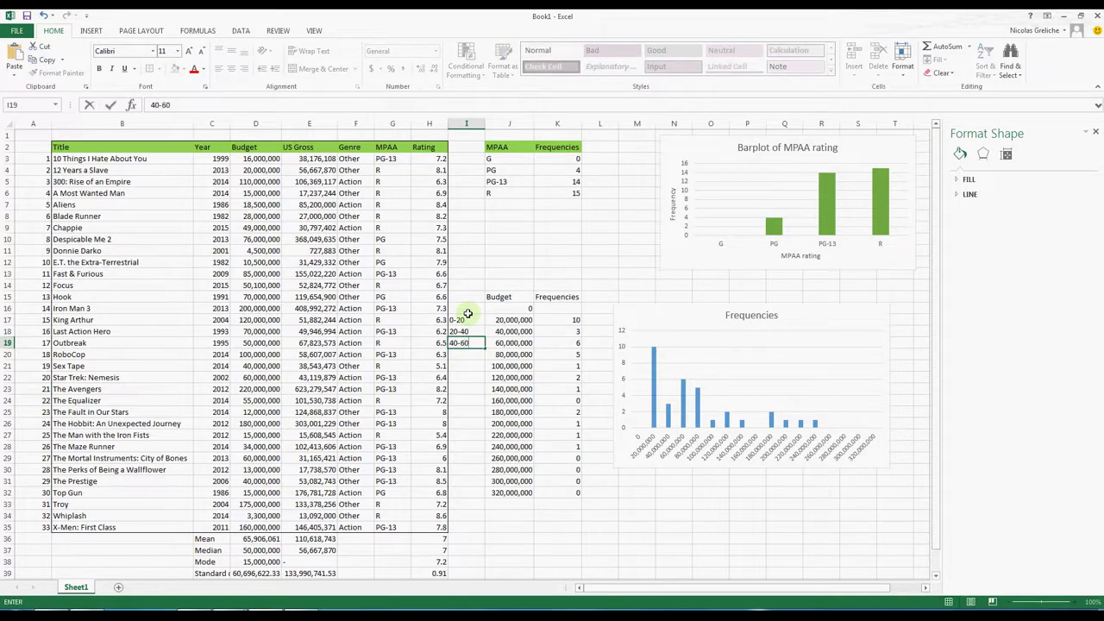
{"action": "key", "text": "Return"}
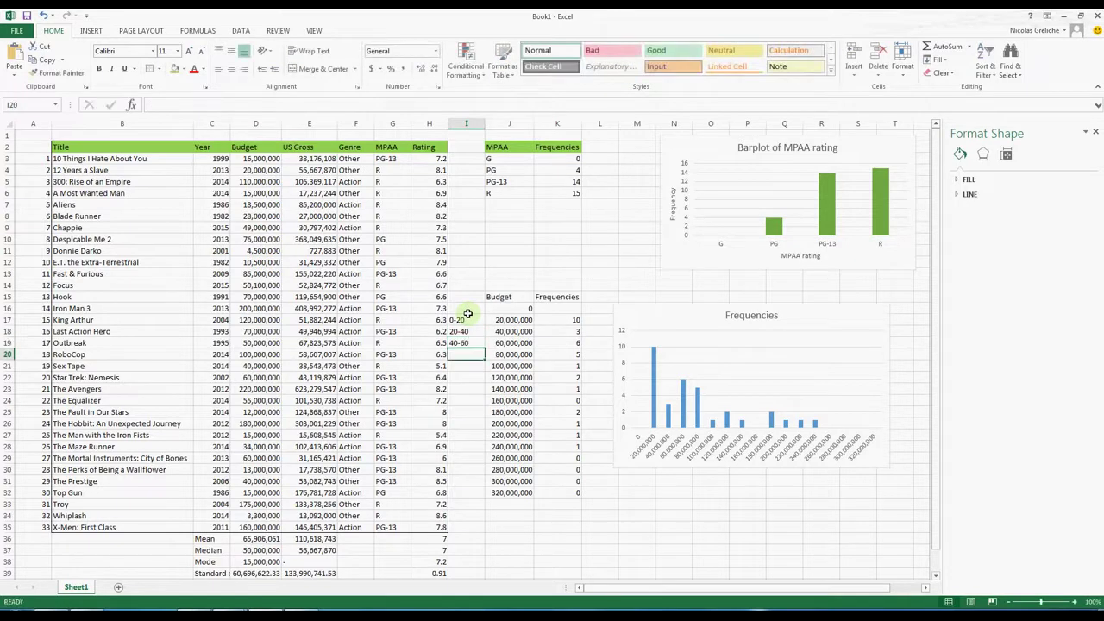
{"action": "type", "text": "60-80"}
{"action": "key", "text": "Return"}
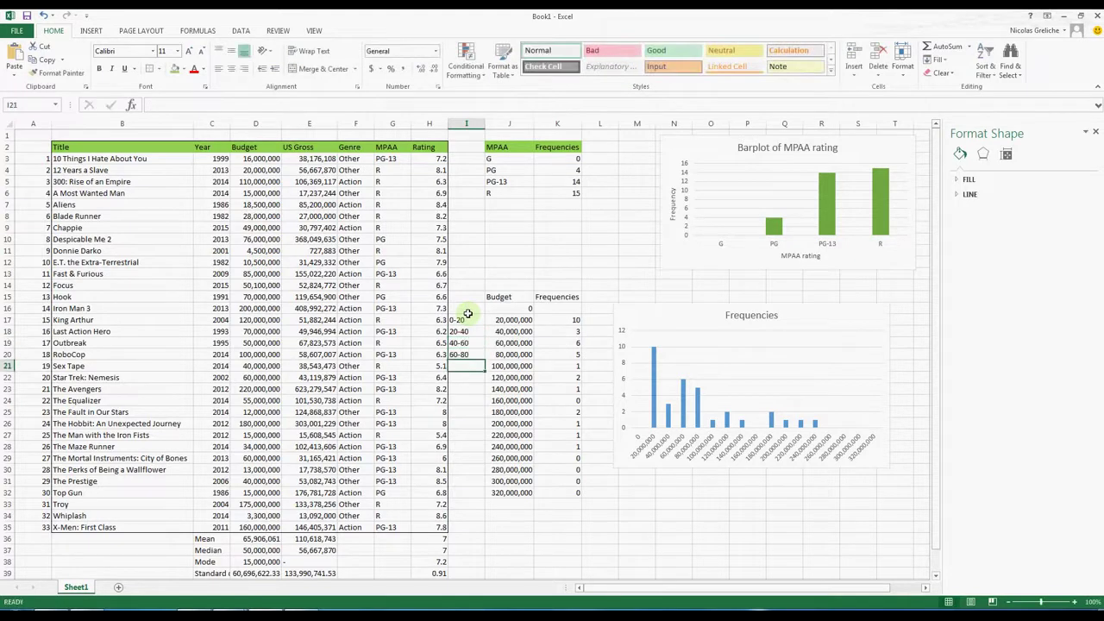
{"action": "type", "text": "80"}
{"action": "key", "text": "Return"}
{"action": "type", "text": "100"}
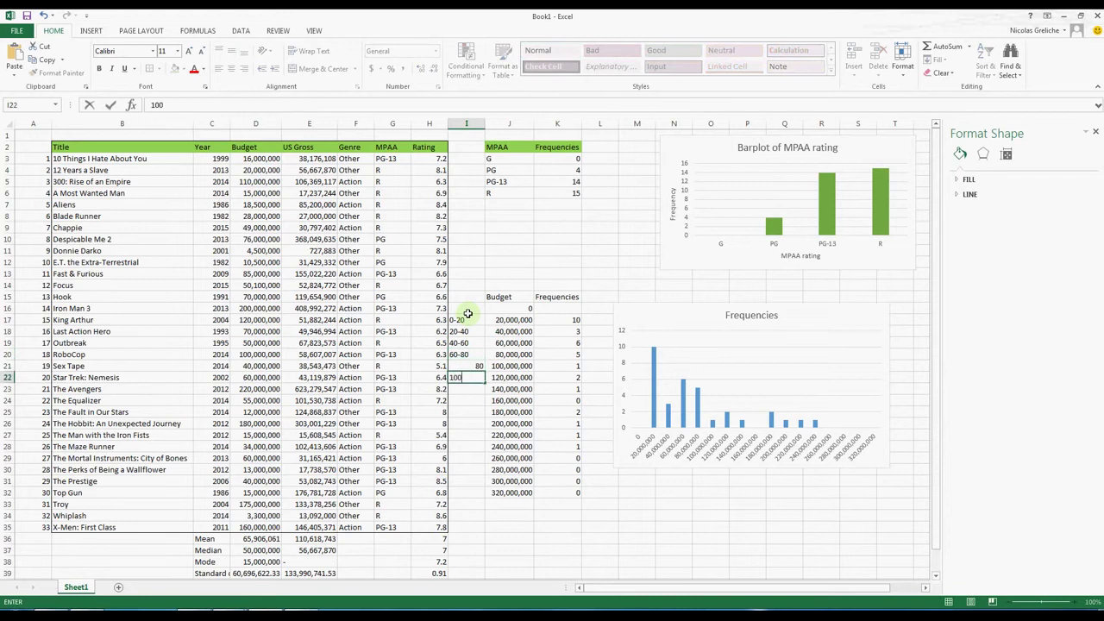
{"action": "key", "text": "Up"}
{"action": "type", "text": "8"}
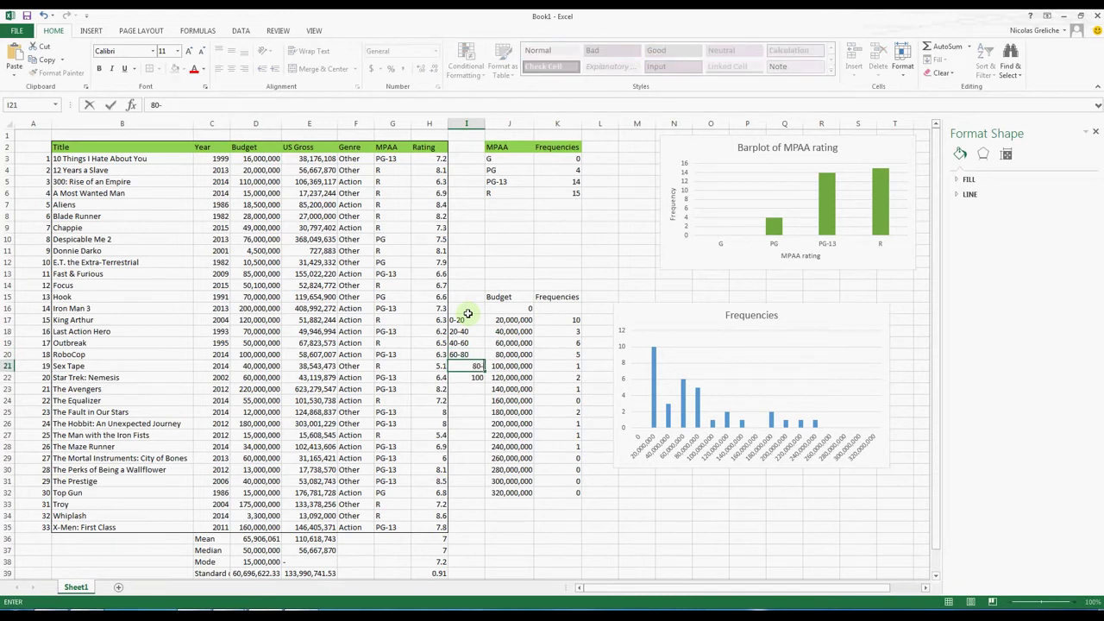
{"action": "type", "text": "00"}
{"action": "key", "text": "Return"}
{"action": "type", "text": "100"}
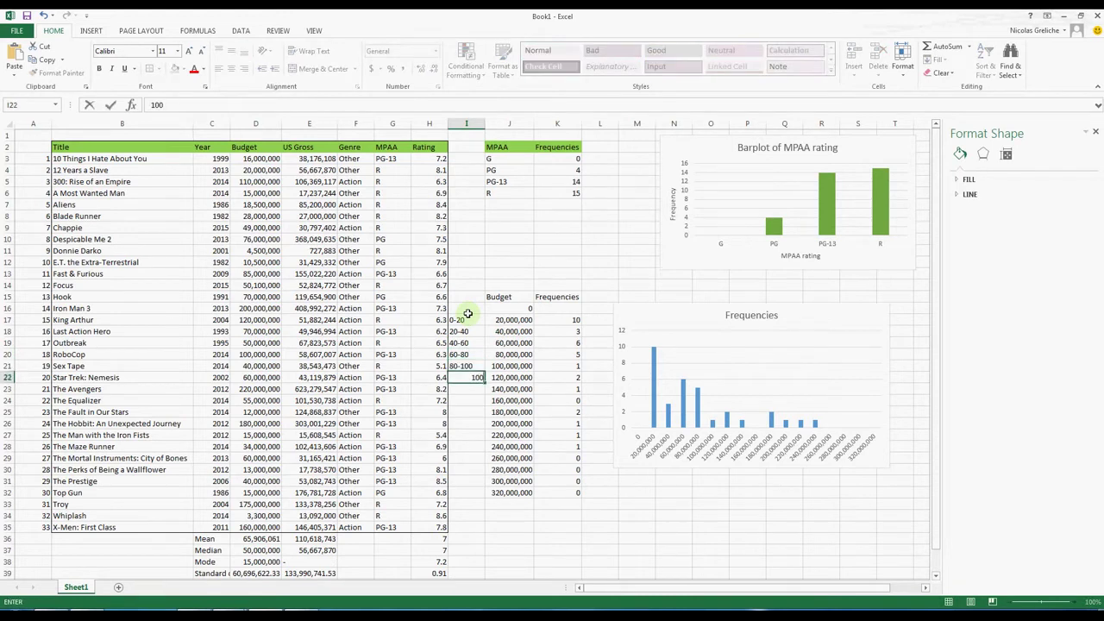
{"action": "type", "text": "-120"}
{"action": "key", "text": "Return"}
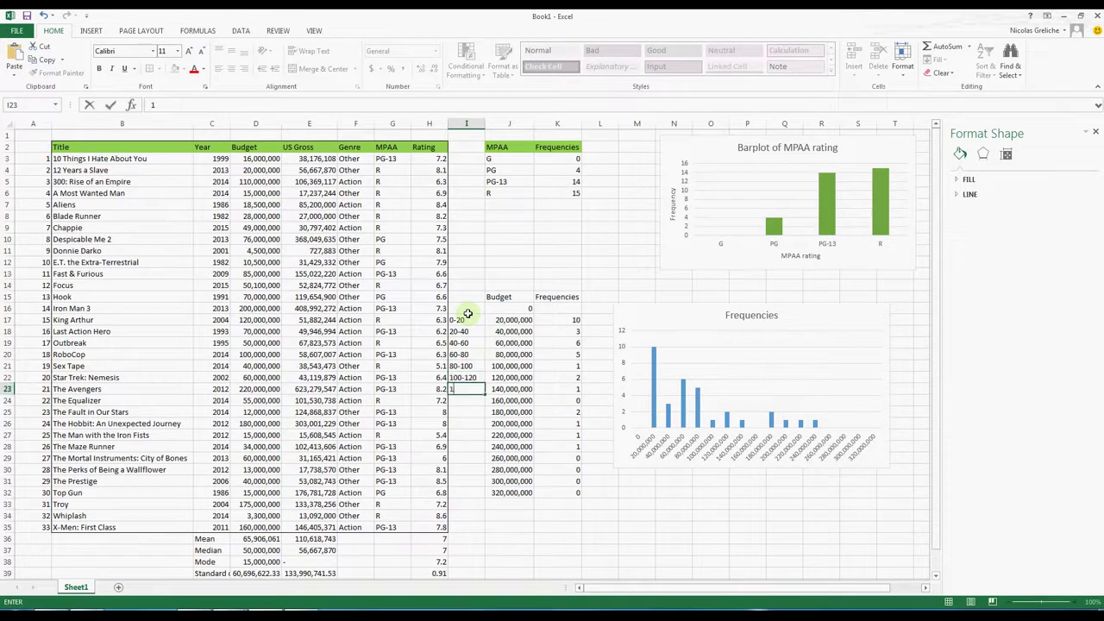
{"action": "type", "text": "120-140"}
{"action": "key", "text": "Return"}
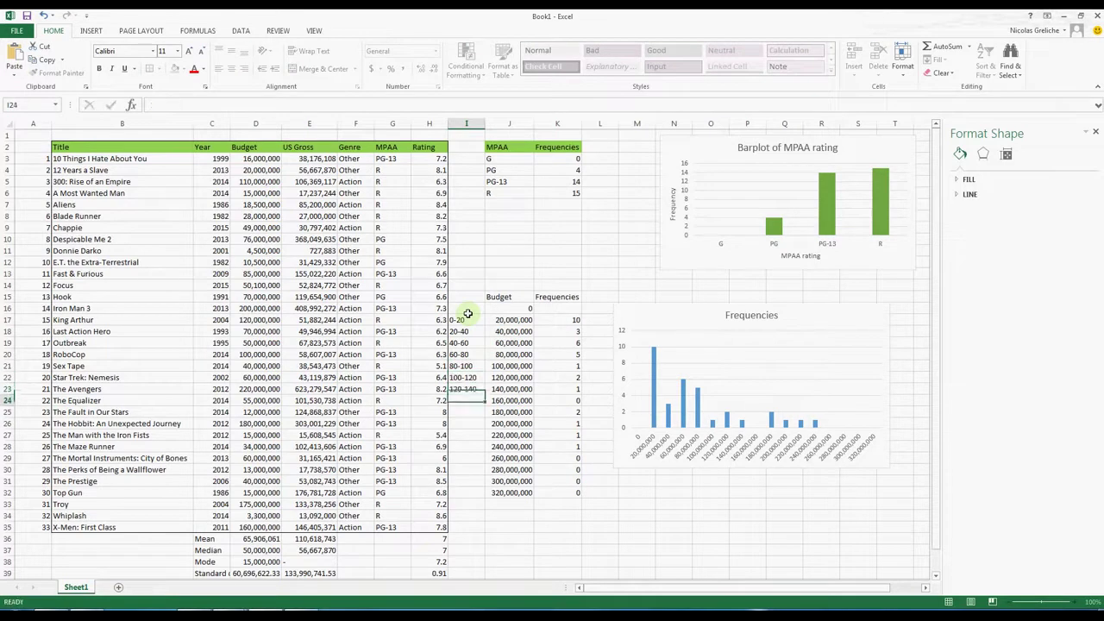
{"action": "type", "text": "14"}
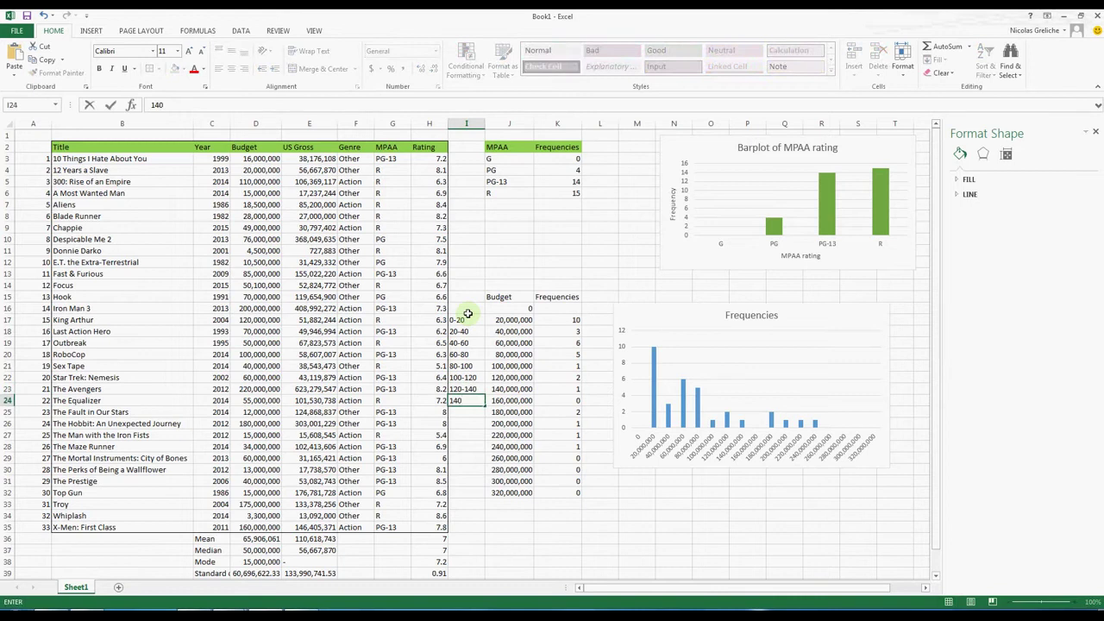
{"action": "type", "text": "0"}
Continue the bin labels from 140-160 through 300-320 down to I32.
{"action": "key", "text": "Return"}
{"action": "type", "text": "16"}
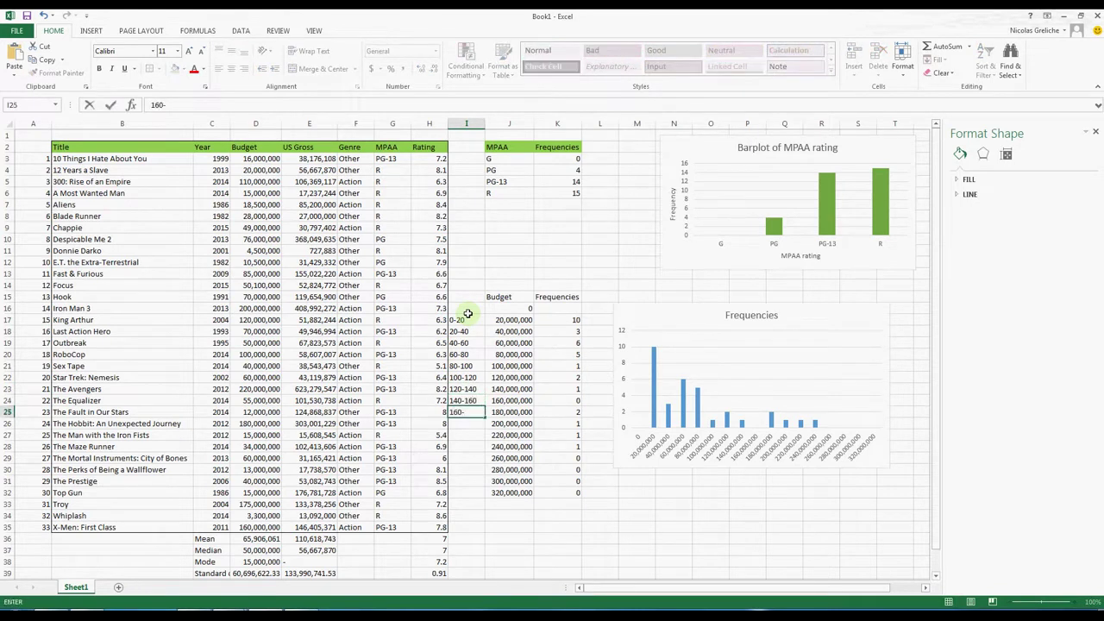
{"action": "type", "text": "0"}
{"action": "key", "text": "Return"}
{"action": "type", "text": "180"}
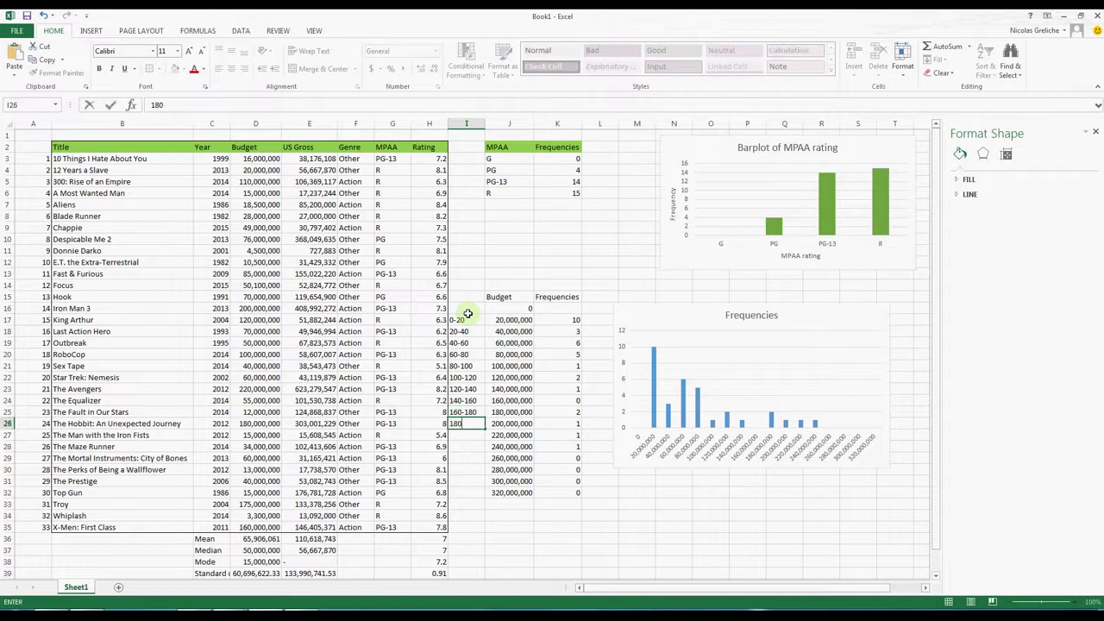
{"action": "type", "text": "-200"}
{"action": "key", "text": "Return"}
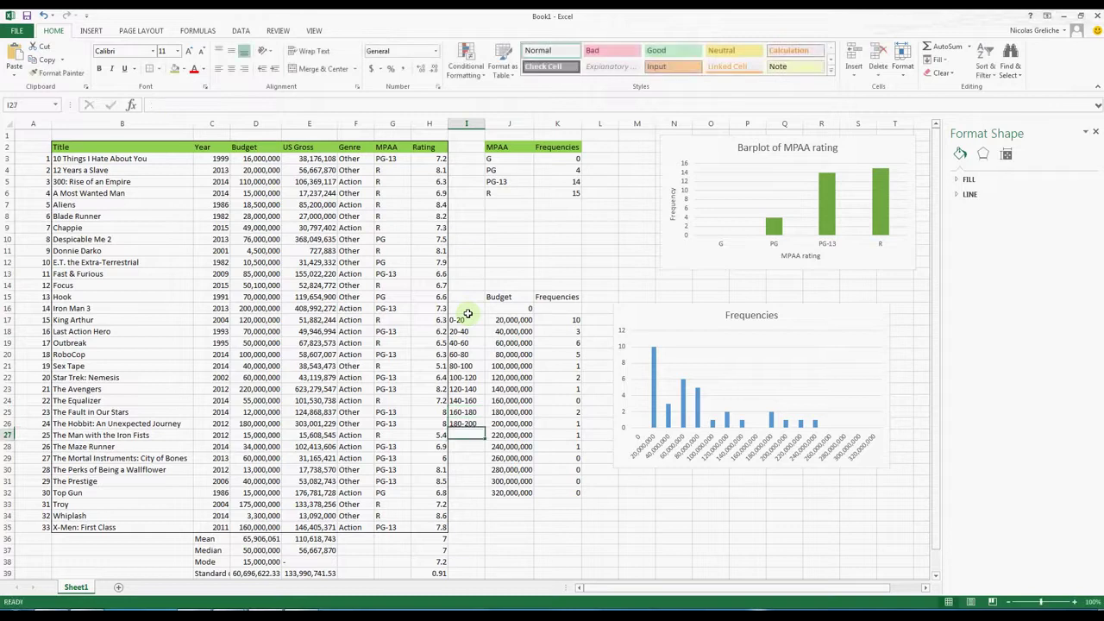
{"action": "type", "text": "200-220"}
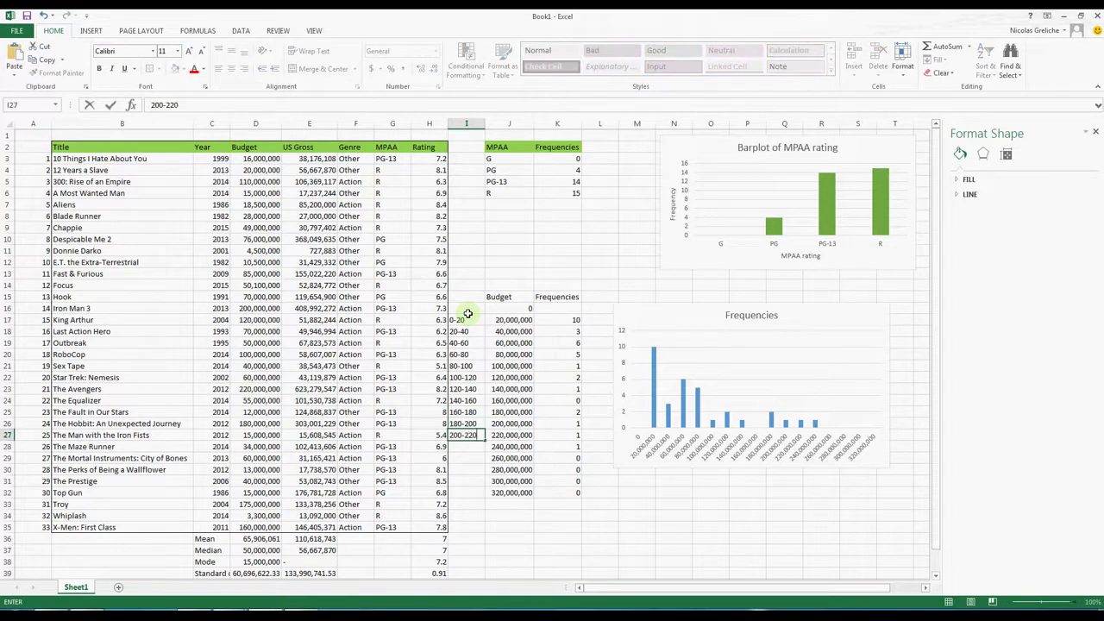
{"action": "key", "text": "Return"}
{"action": "type", "text": "220-240"}
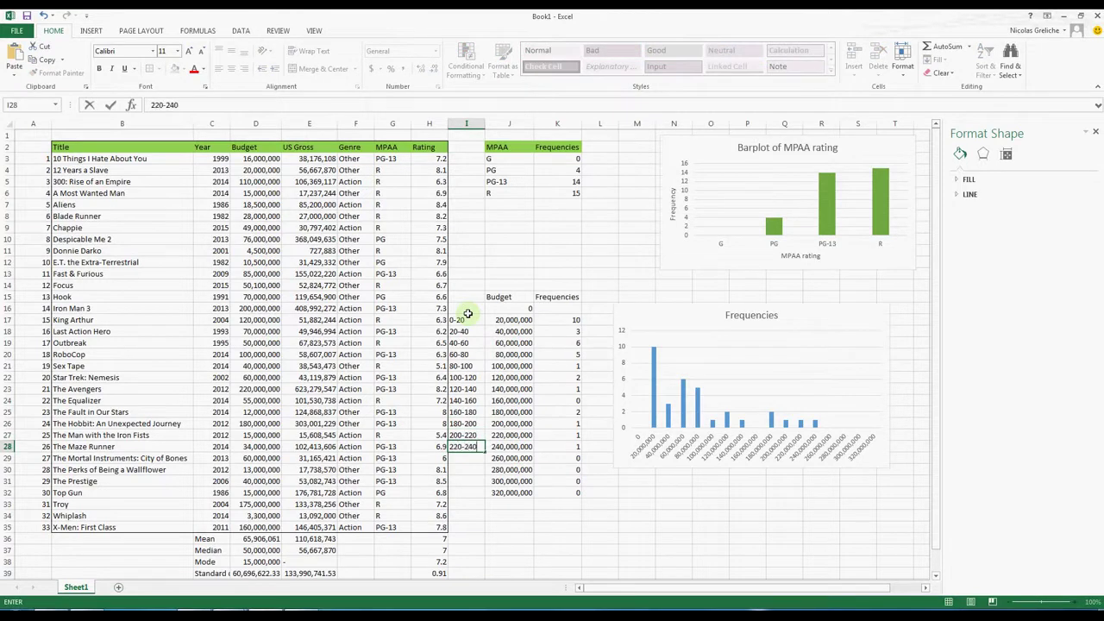
{"action": "key", "text": "Return"}
{"action": "type", "text": "240-260"}
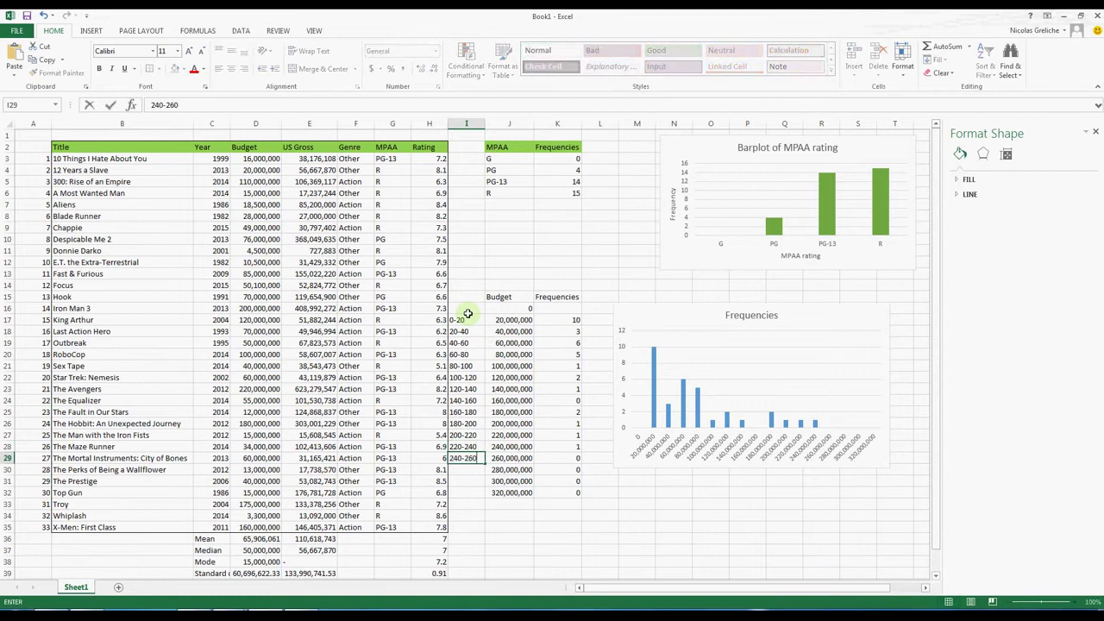
{"action": "key", "text": "Return"}
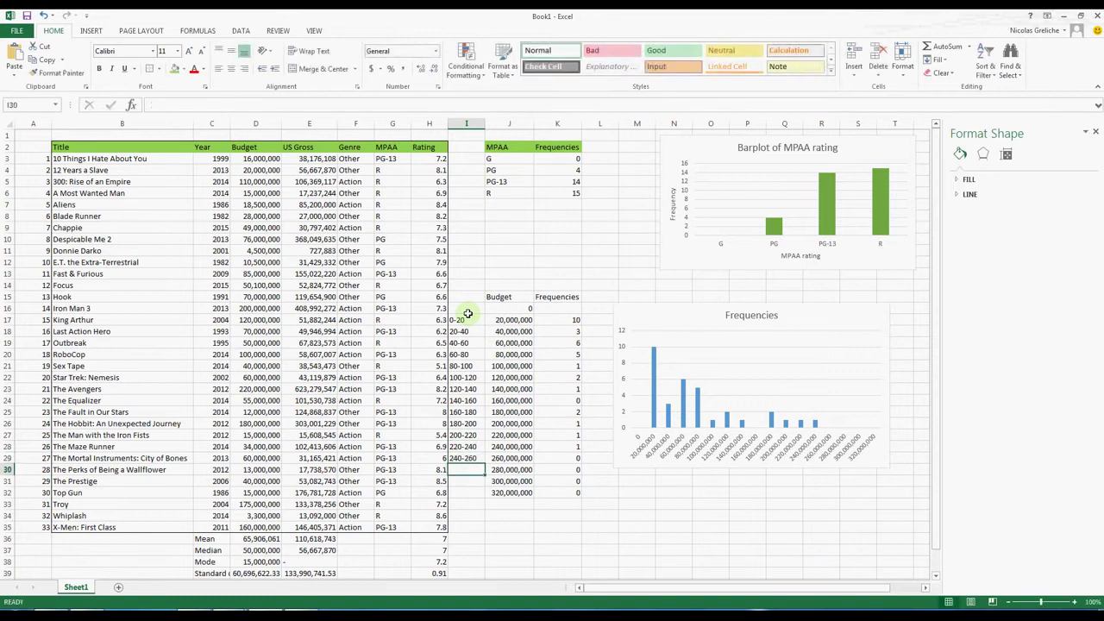
{"action": "type", "text": "260-280"}
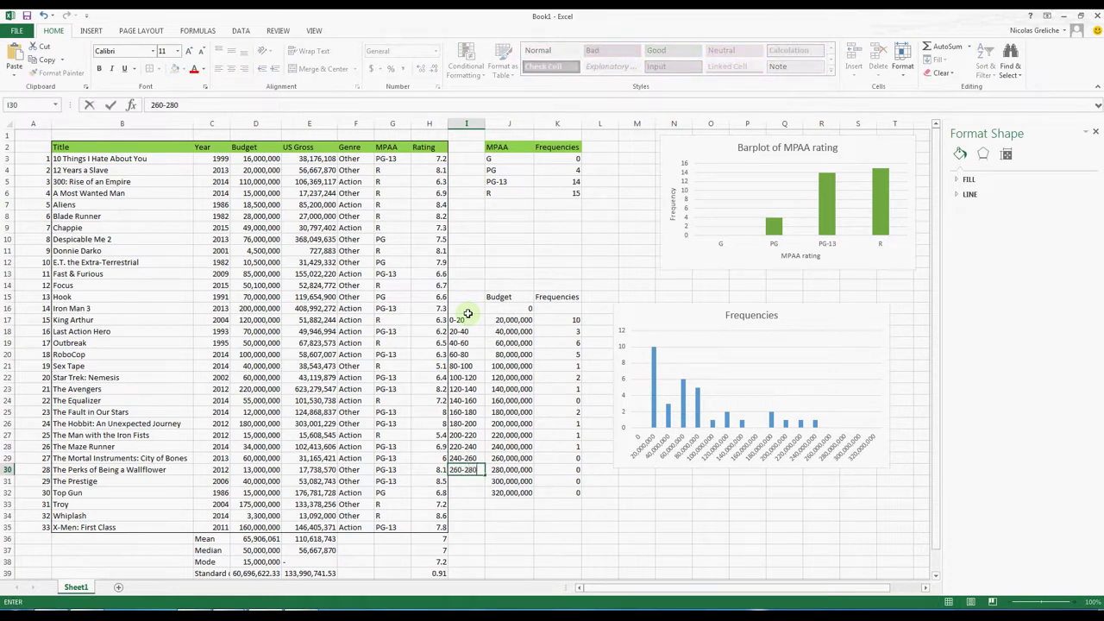
{"action": "key", "text": "Return"}
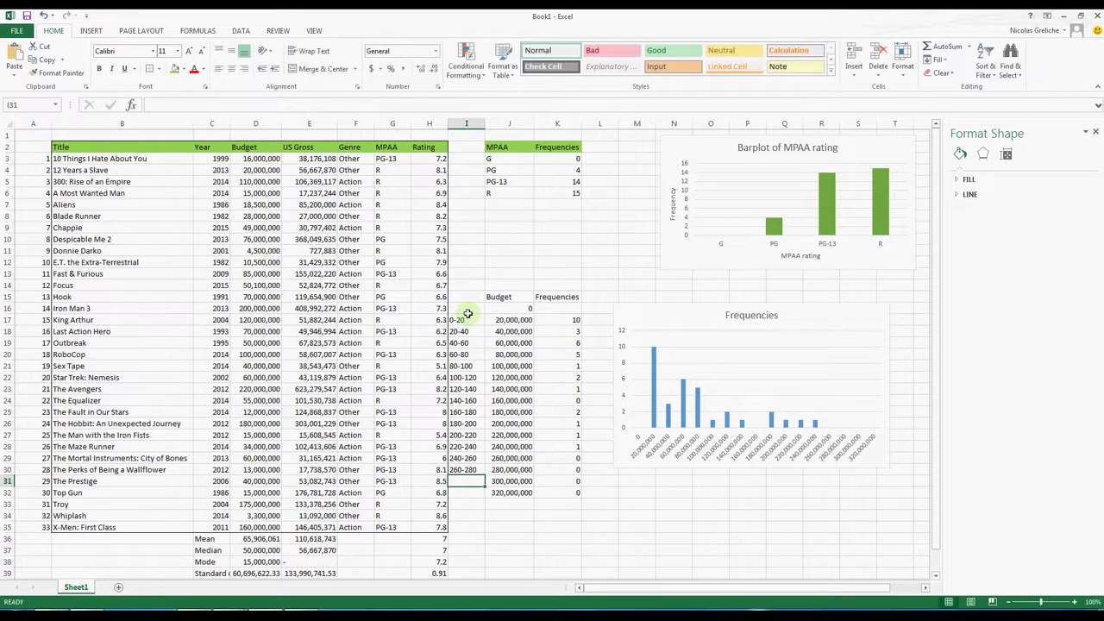
{"action": "type", "text": "280-"}
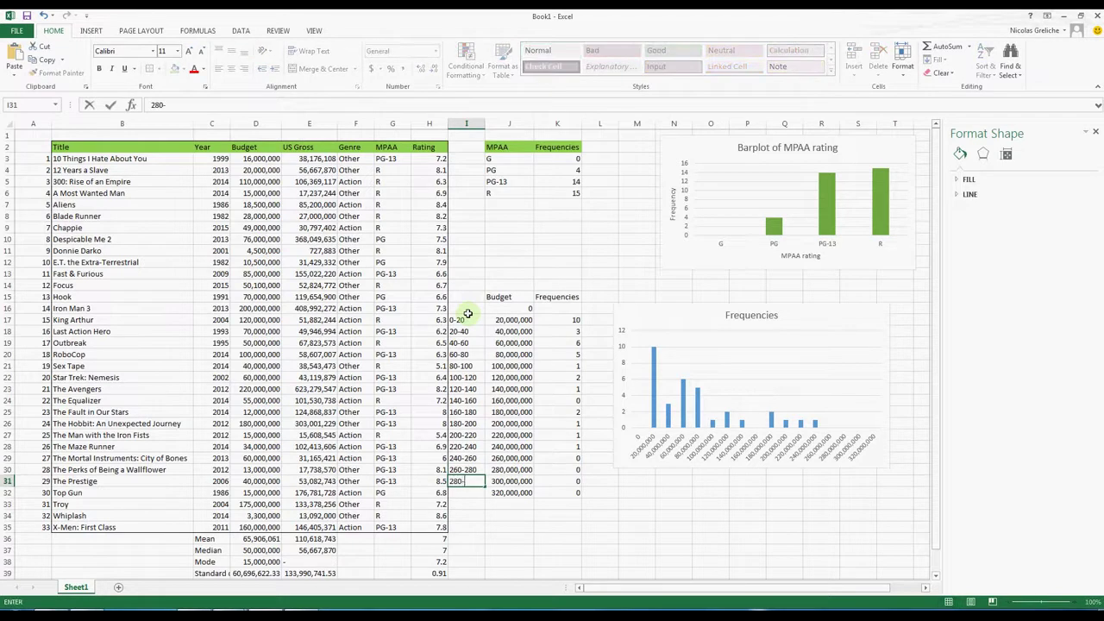
{"action": "type", "text": "300"}
{"action": "key", "text": "Return"}
{"action": "type", "text": "3"}
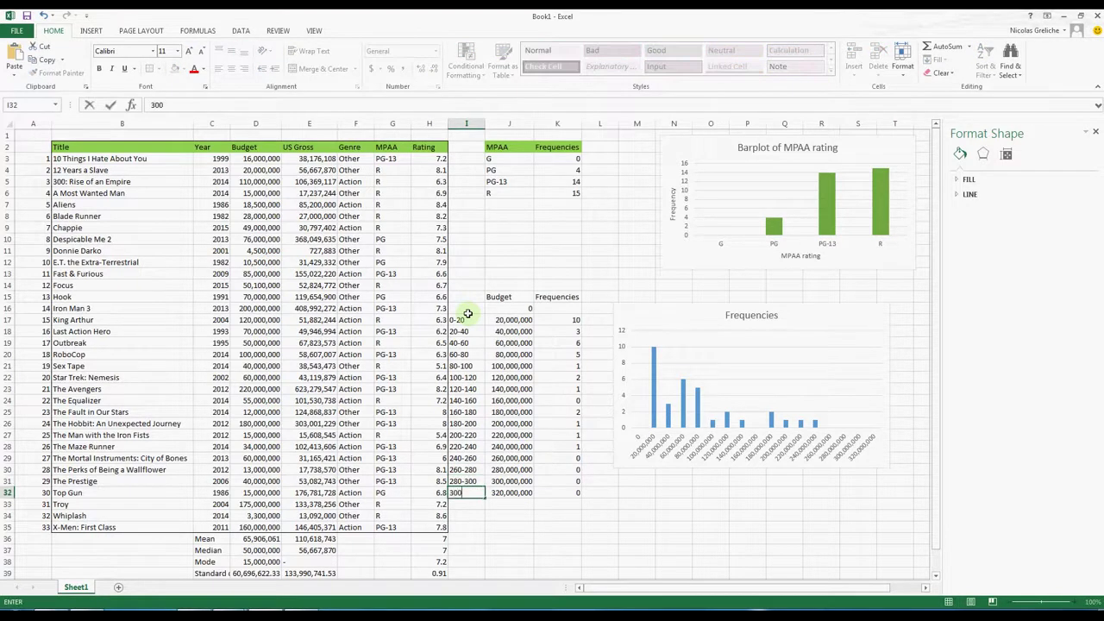
{"action": "type", "text": "0"}
{"action": "key", "text": "Return"}
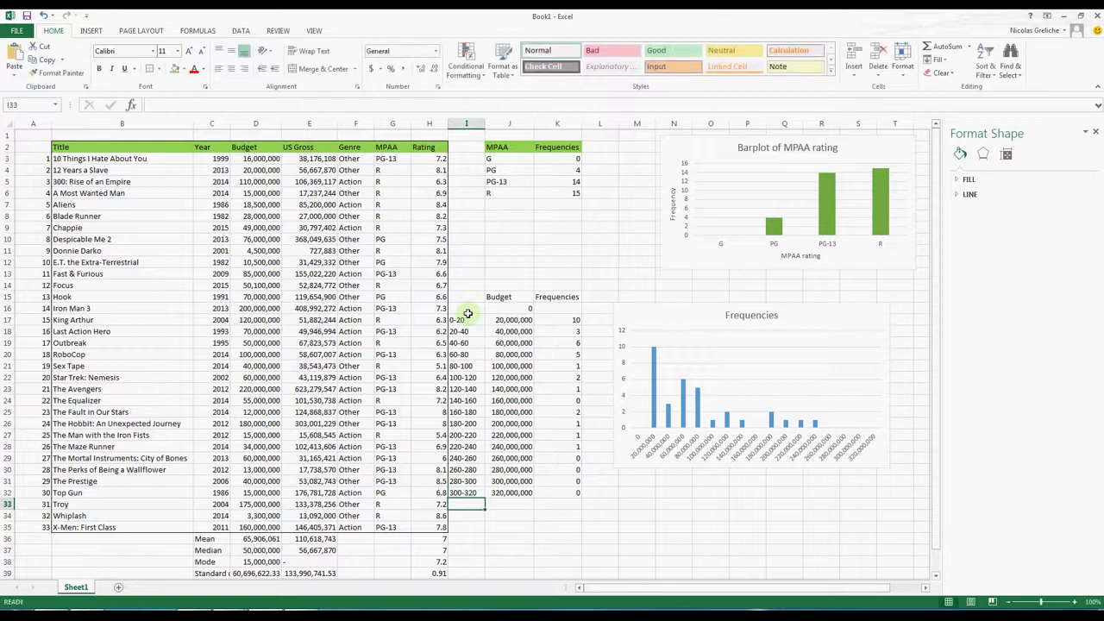
Use the range labels in I16:I32 as the Frequencies chart's horizontal axis labels.
{"action": "left_click", "coordinate": [881, 438]}
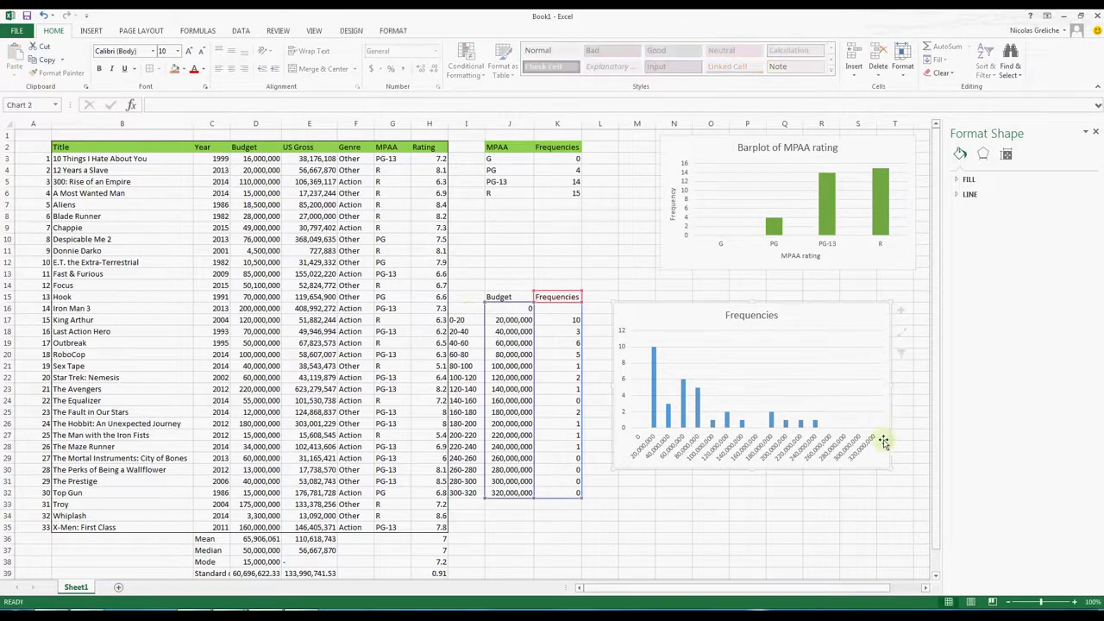
{"action": "left_click", "coordinate": [904, 353]}
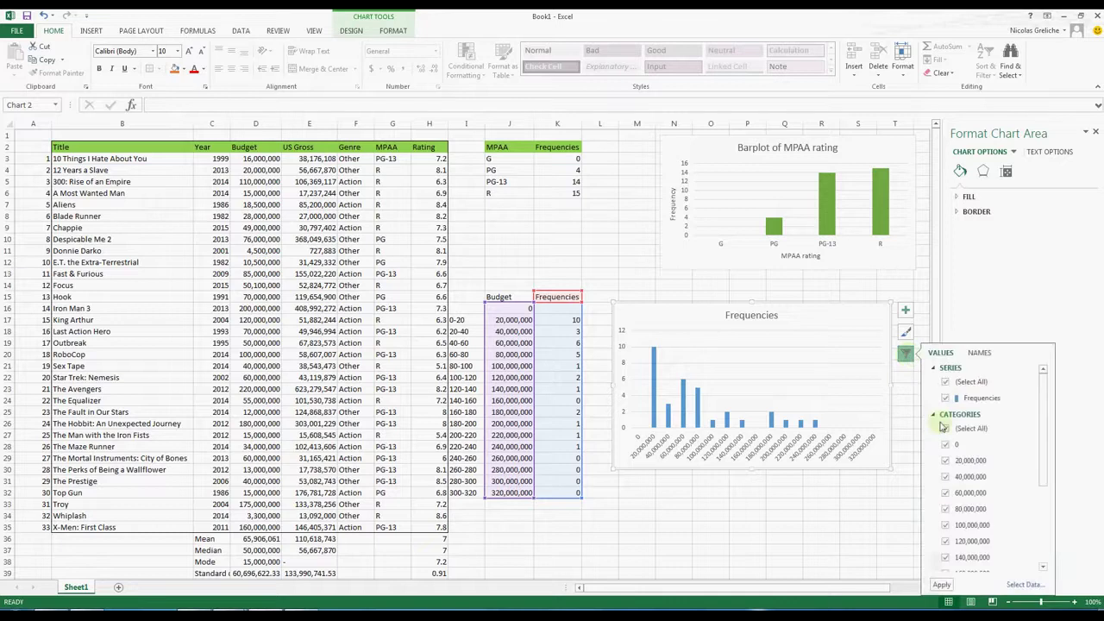
{"action": "left_click", "coordinate": [1024, 585]}
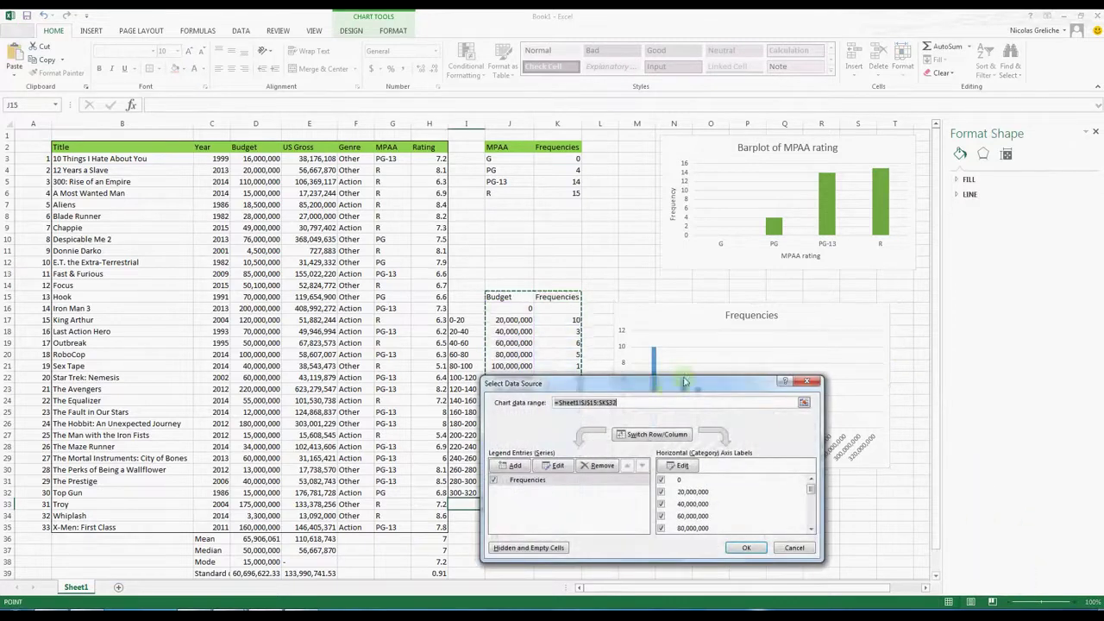
{"action": "left_click_drag", "start_coordinate": [666, 387], "coordinate": [822, 290]}
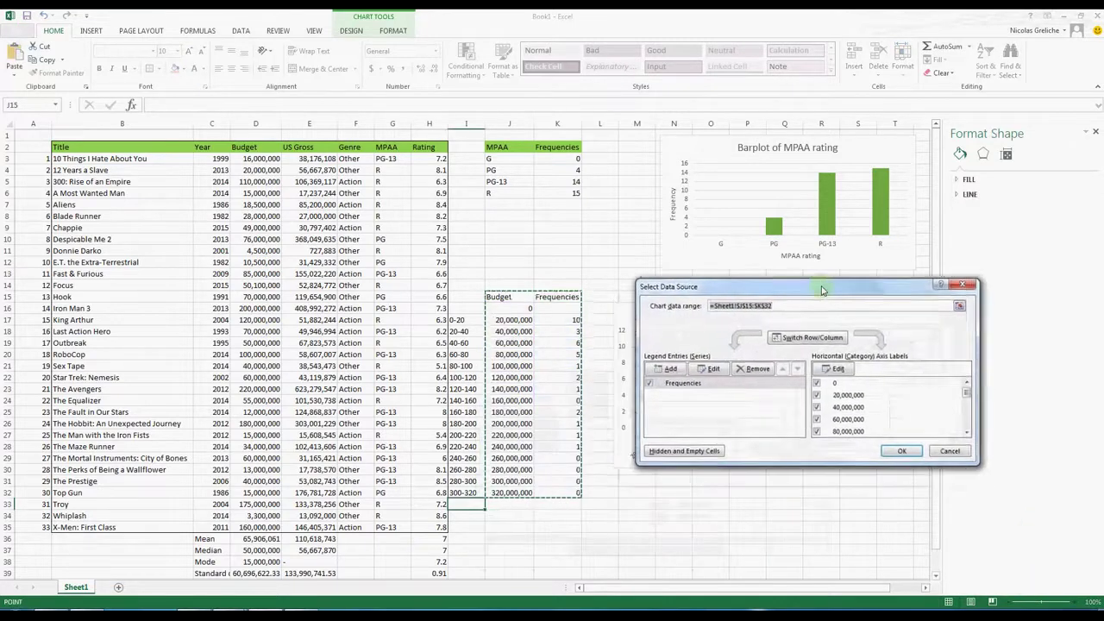
{"action": "left_click", "coordinate": [836, 369]}
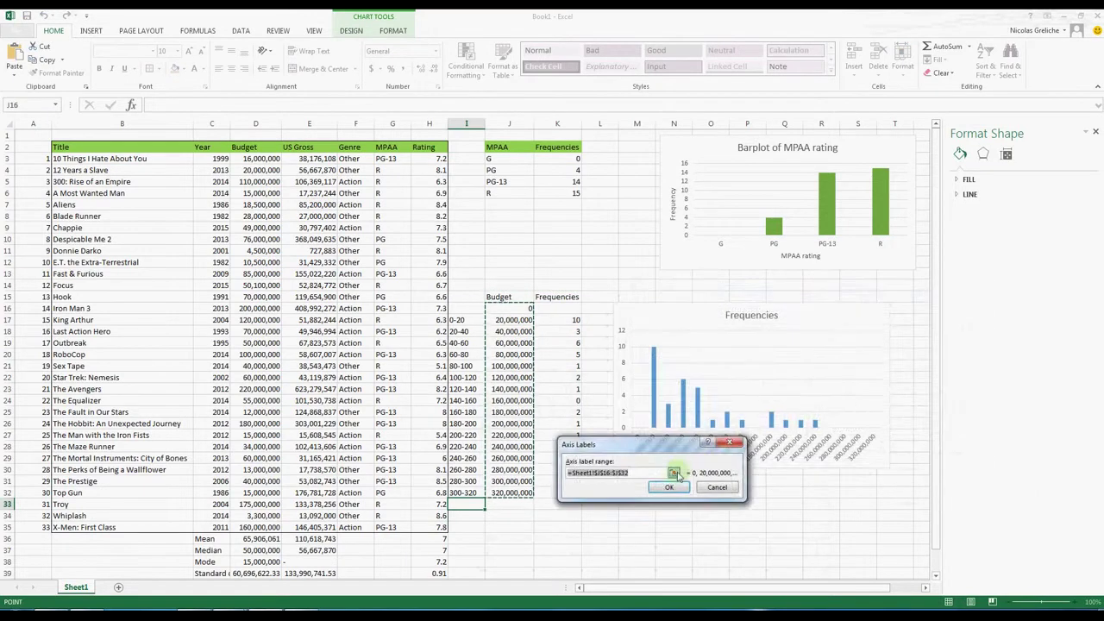
{"action": "left_click", "coordinate": [674, 473]}
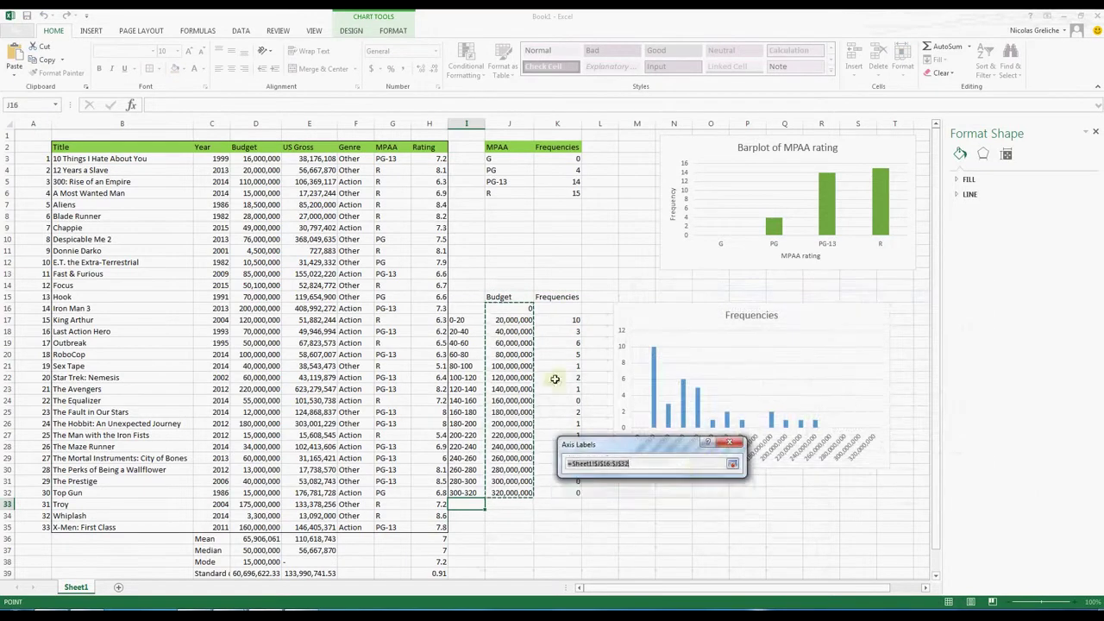
{"action": "left_click", "coordinate": [462, 307]}
{"action": "left_click_drag", "start_coordinate": [461, 307], "coordinate": [477, 491]}
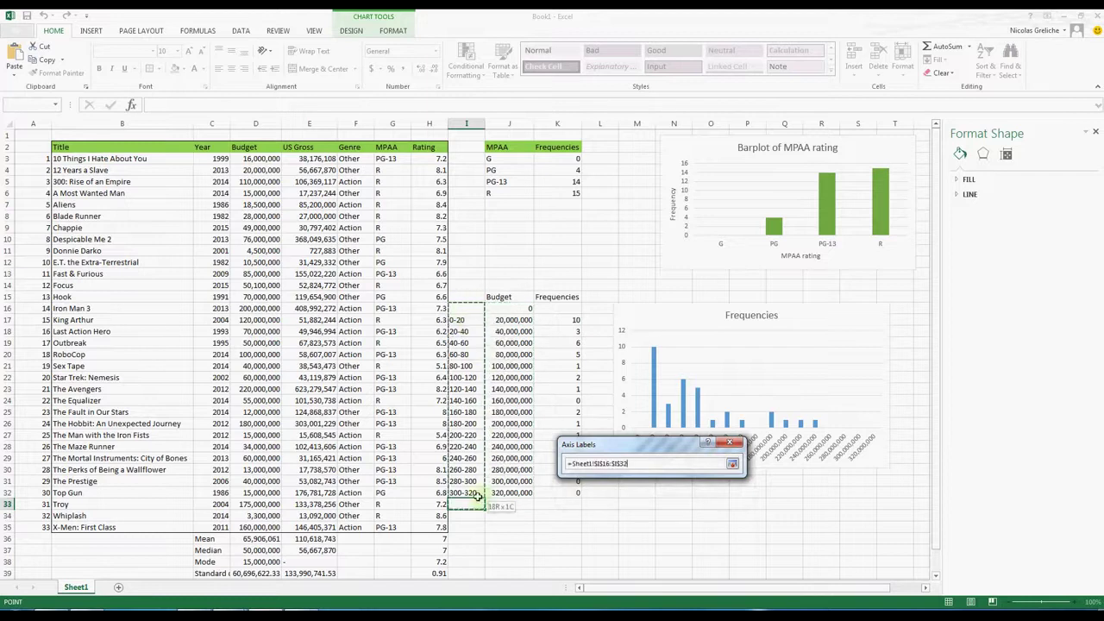
{"action": "left_click", "coordinate": [732, 463]}
{"action": "left_click", "coordinate": [668, 487]}
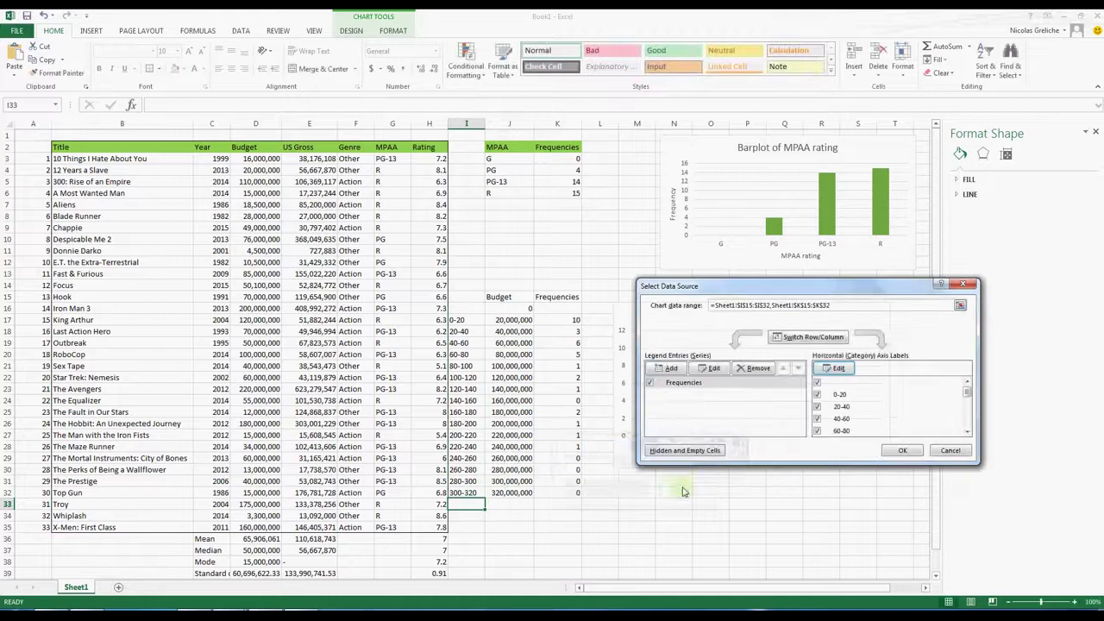
{"action": "left_click", "coordinate": [901, 451]}
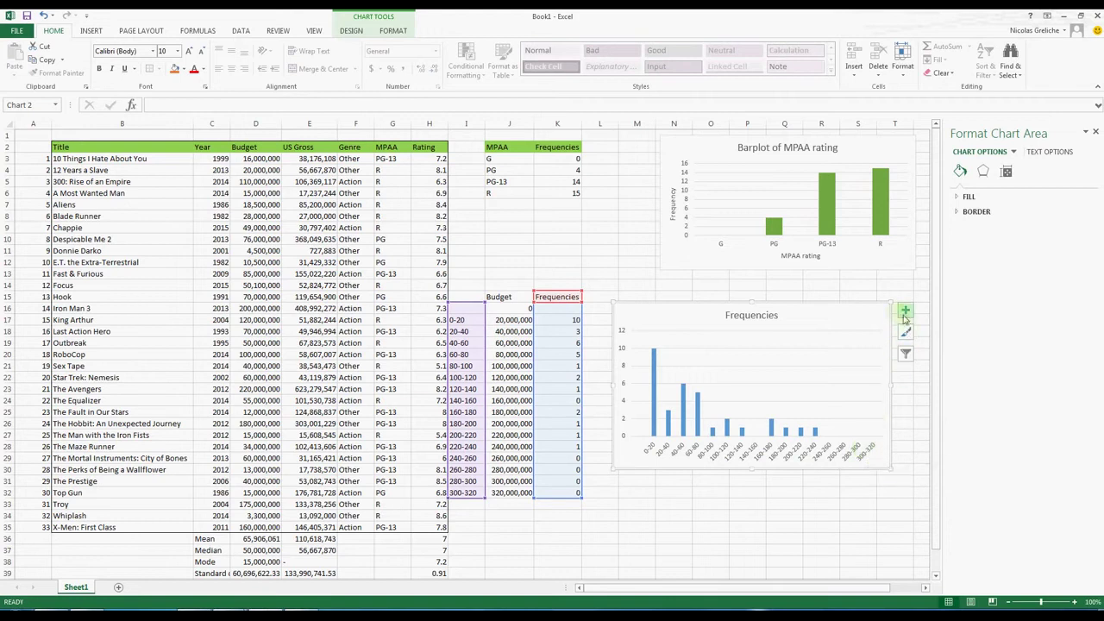
Set the Frequencies series gap width to 0% so the bars touch.
{"action": "left_click", "coordinate": [683, 414]}
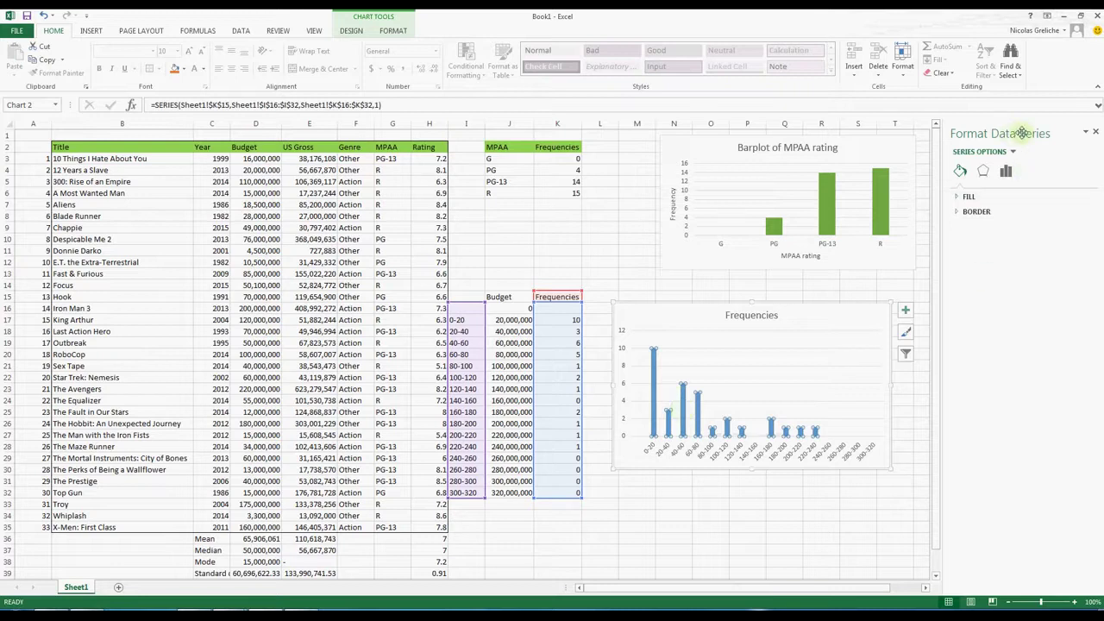
{"action": "left_click", "coordinate": [1007, 171]}
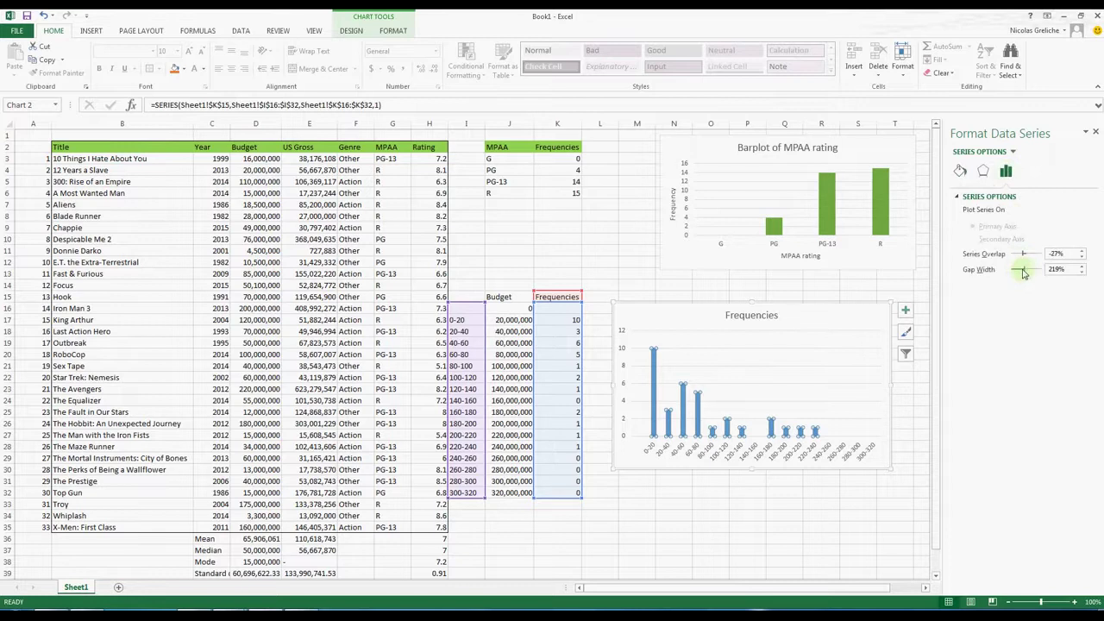
{"action": "left_click_drag", "start_coordinate": [1025, 272], "coordinate": [1012, 273]}
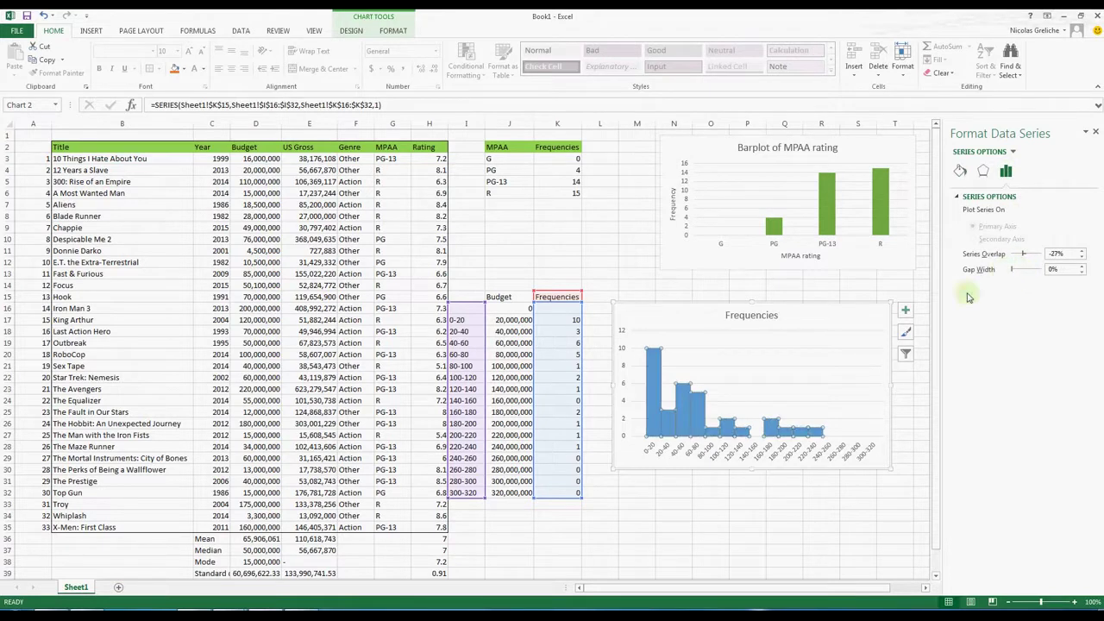
{"action": "left_click", "coordinate": [850, 320]}
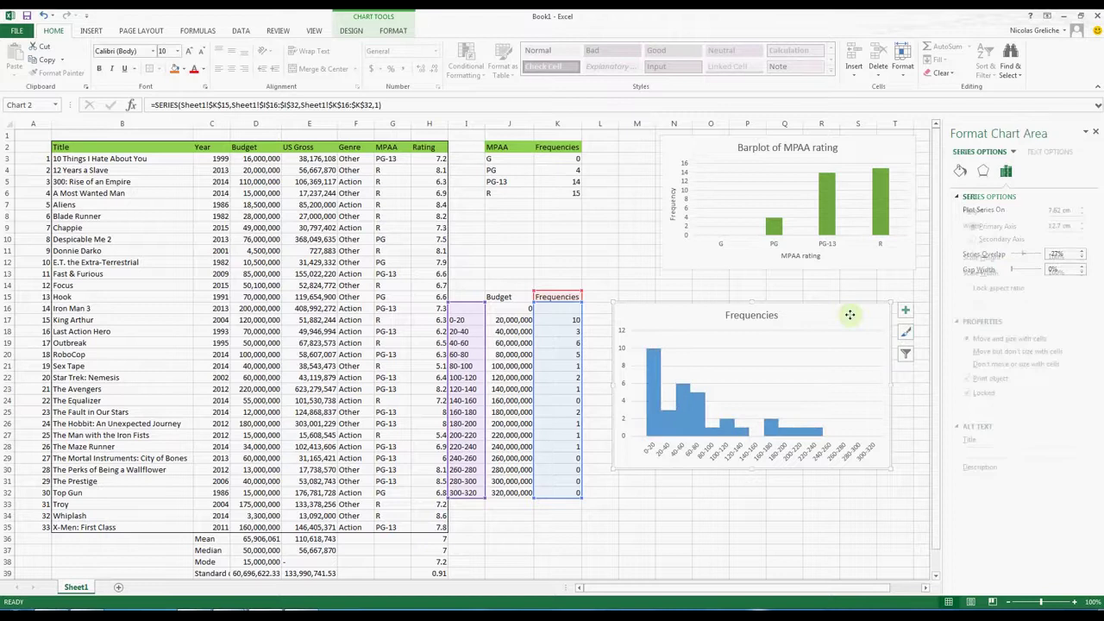
Give the Frequencies bars a solid-line black border.
{"action": "left_click", "coordinate": [688, 423]}
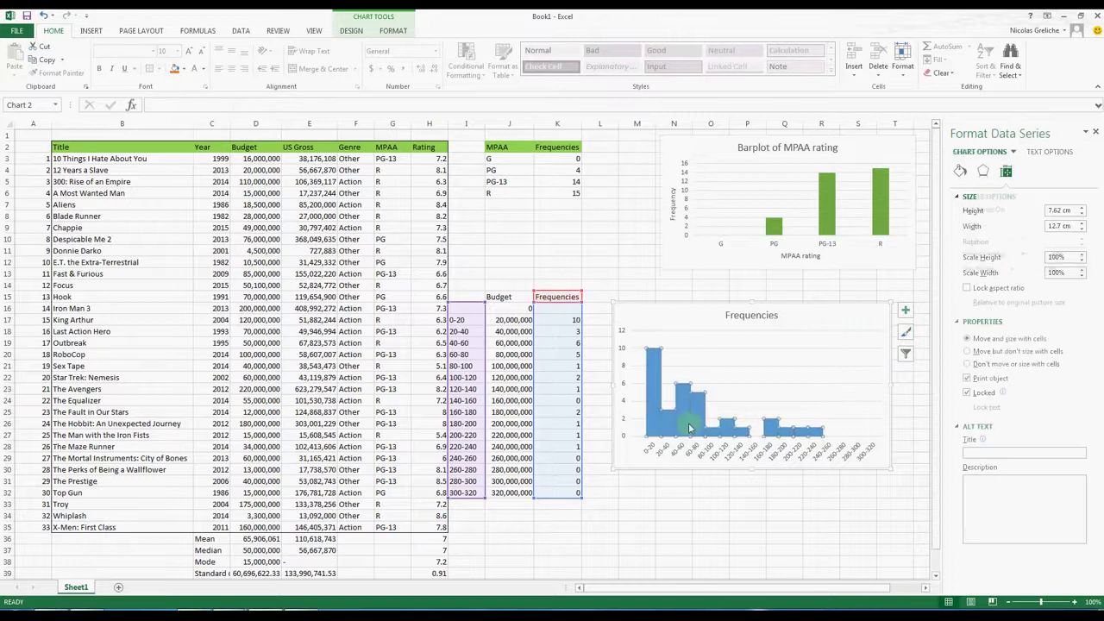
{"action": "left_click", "coordinate": [960, 171]}
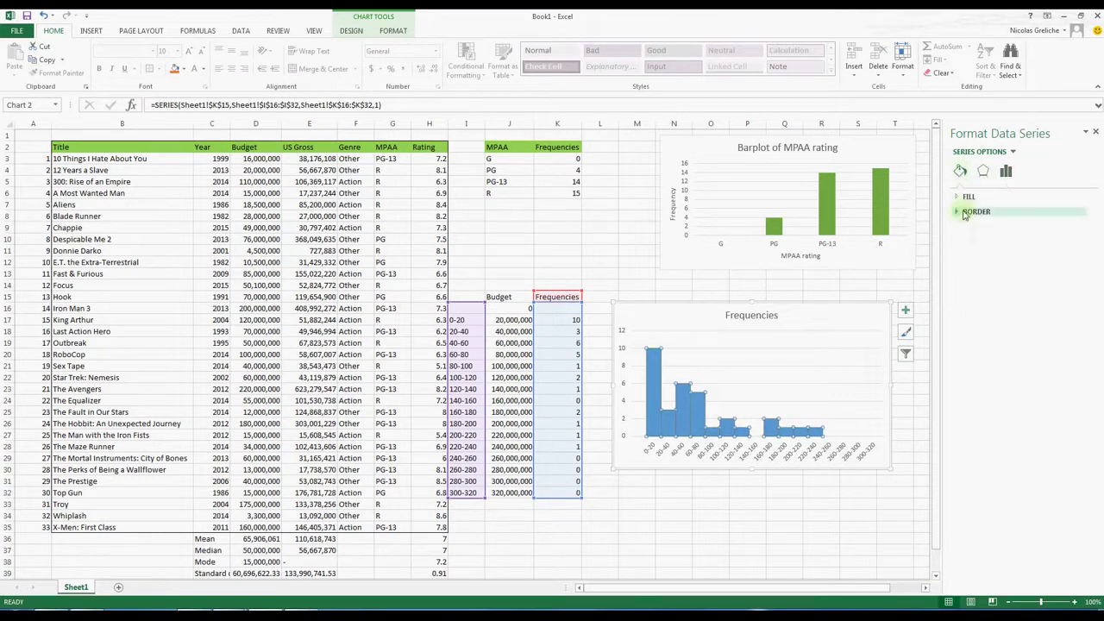
{"action": "left_click", "coordinate": [959, 213]}
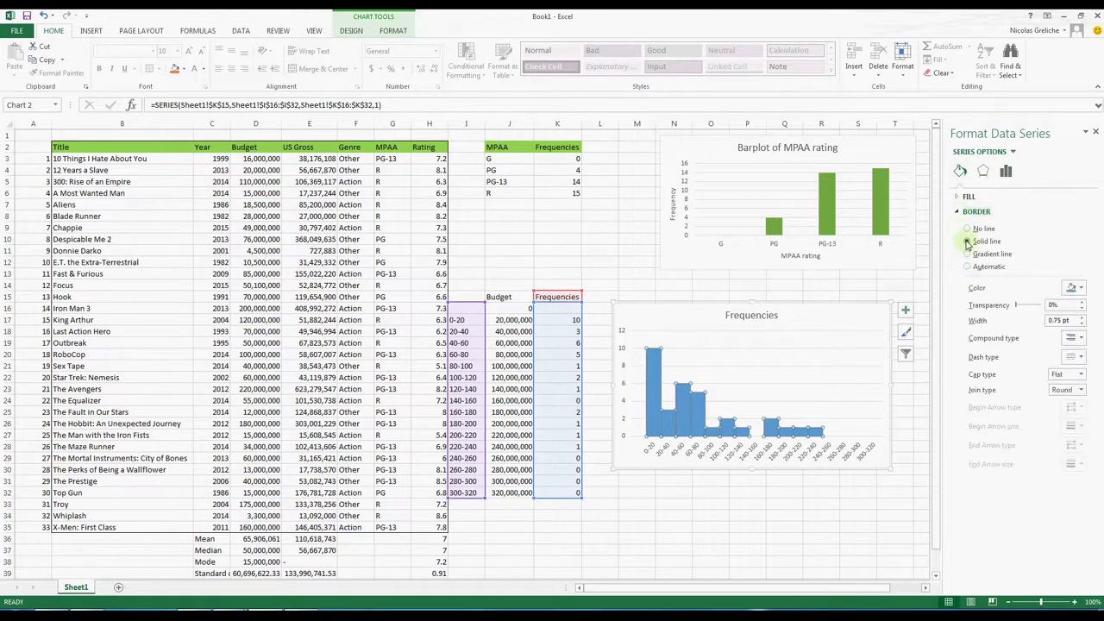
{"action": "left_click", "coordinate": [966, 242]}
{"action": "left_click", "coordinate": [1081, 288]}
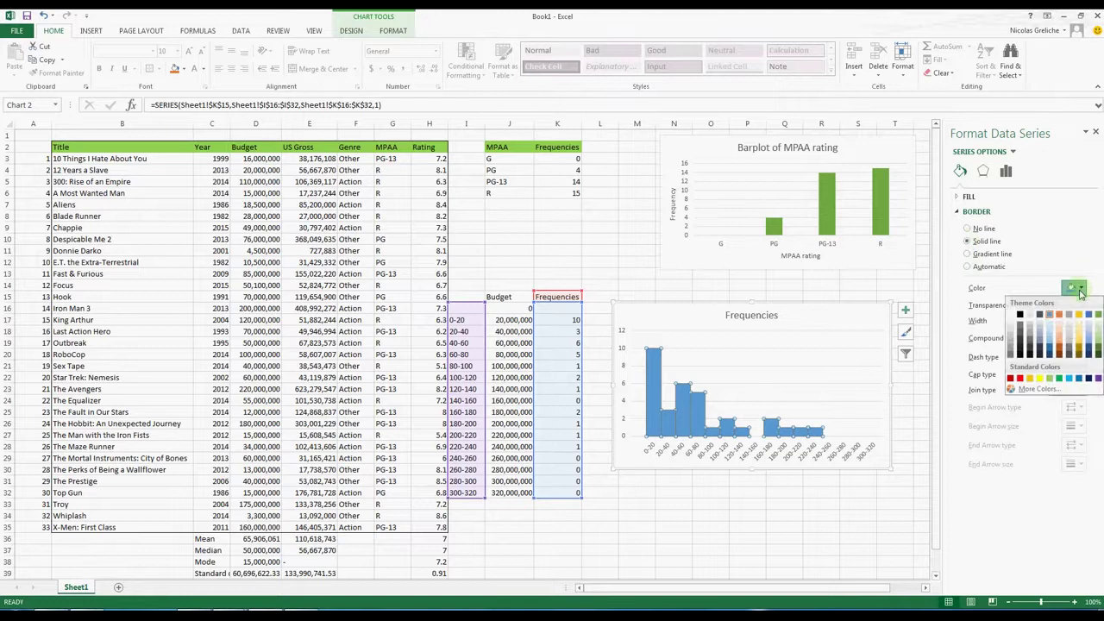
{"action": "left_click", "coordinate": [1019, 316]}
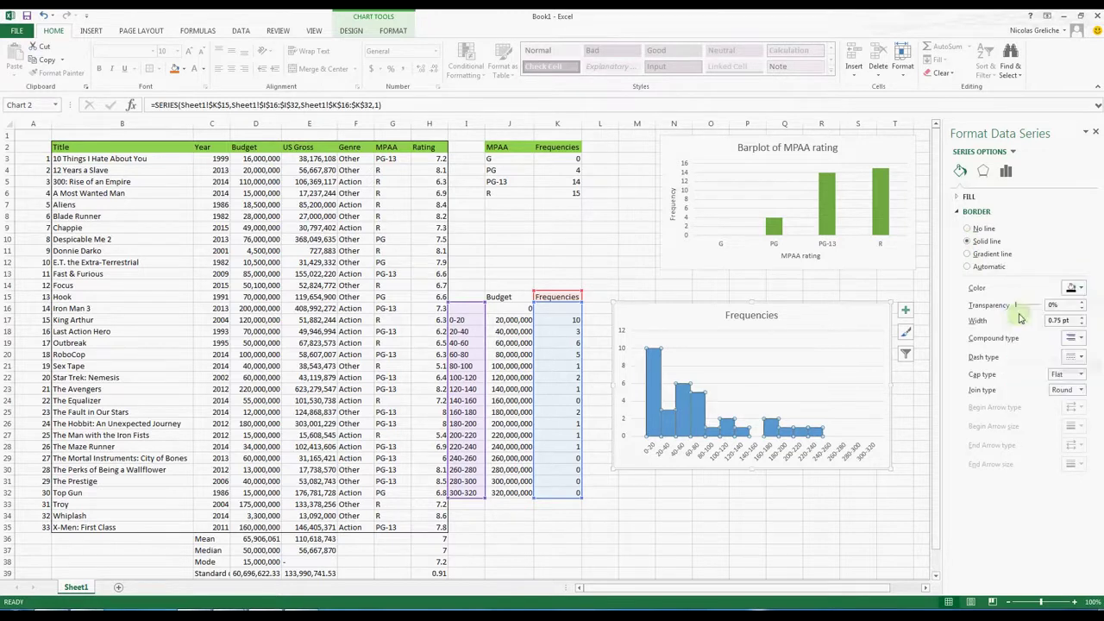
Replace the chart title 'Frequencies' with 'Histogram of Budget'.
{"action": "left_click", "coordinate": [853, 320]}
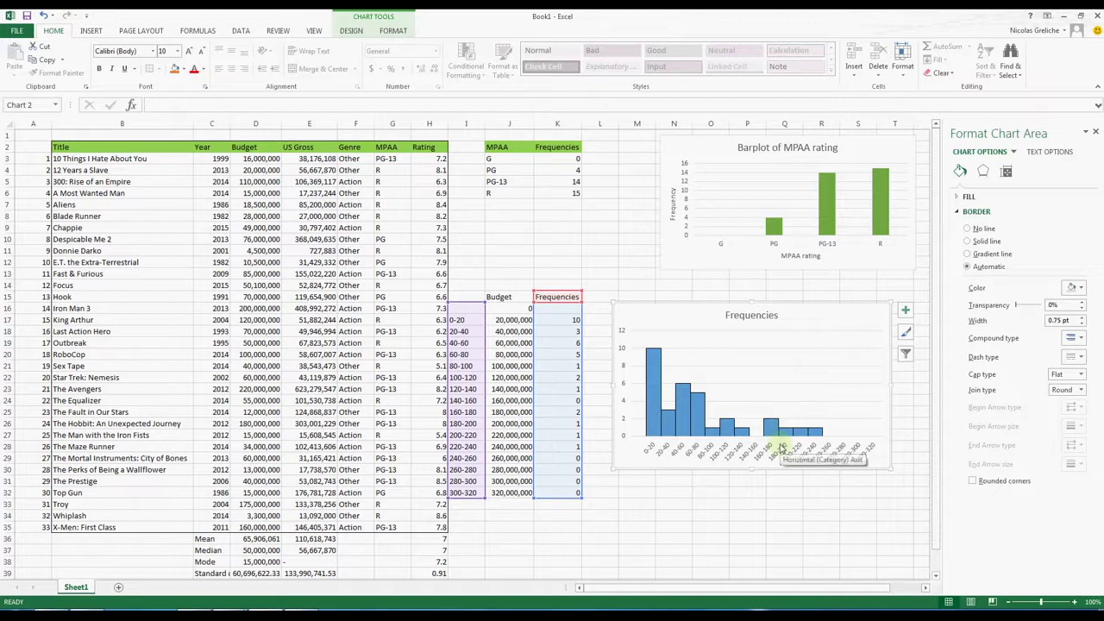
{"action": "left_click", "coordinate": [755, 317]}
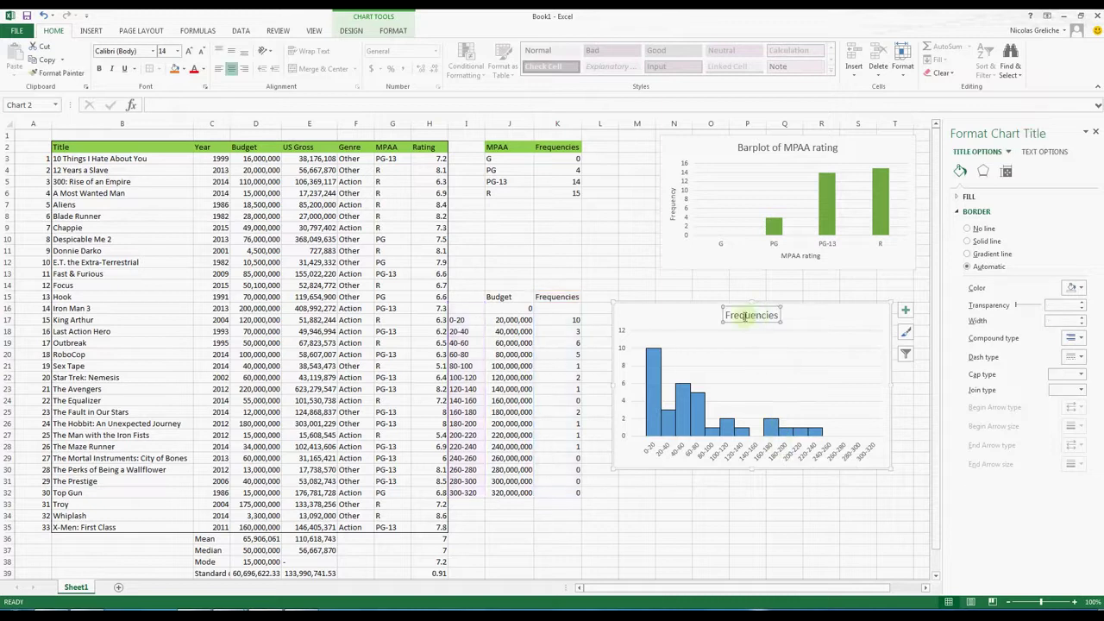
{"action": "double_click", "coordinate": [746, 317]}
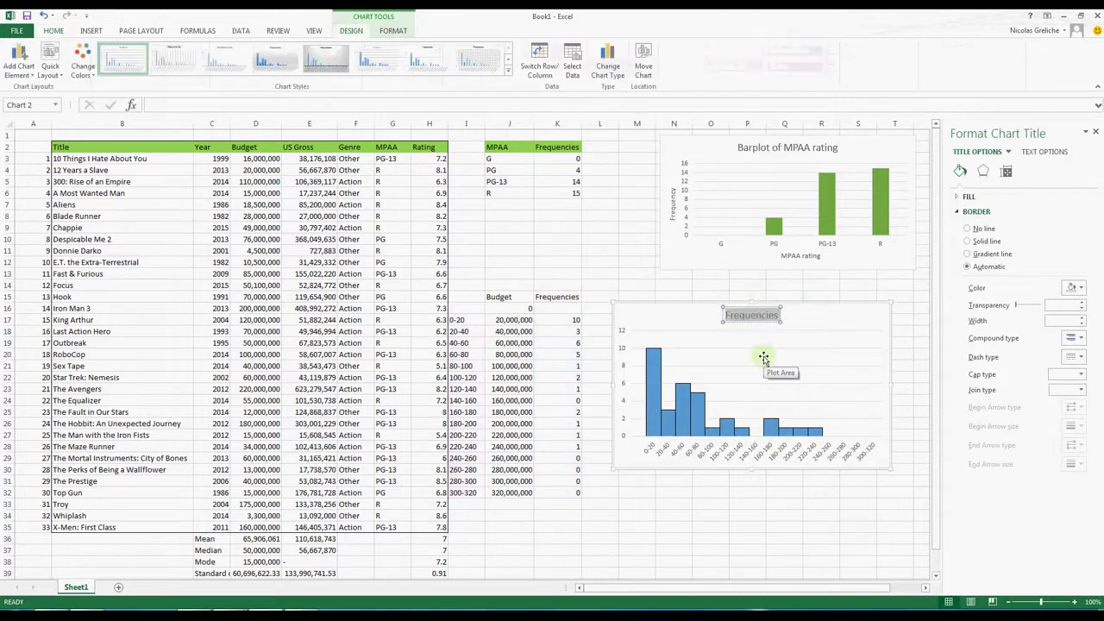
{"action": "type", "text": "Histo"}
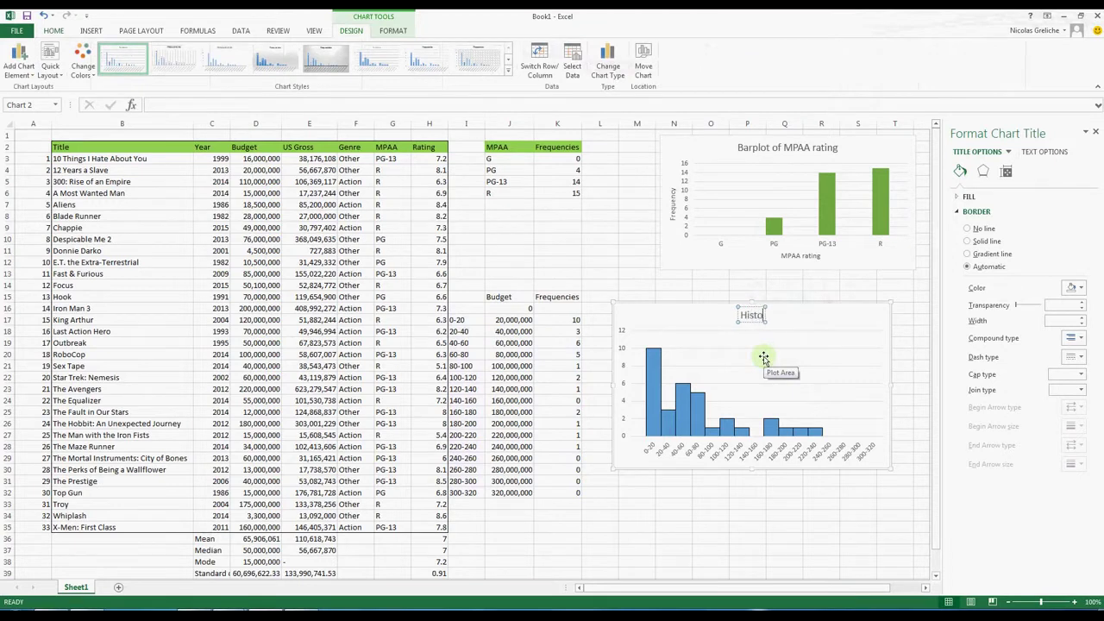
{"action": "type", "text": "gram"}
{"action": "type", "text": " of Bud"}
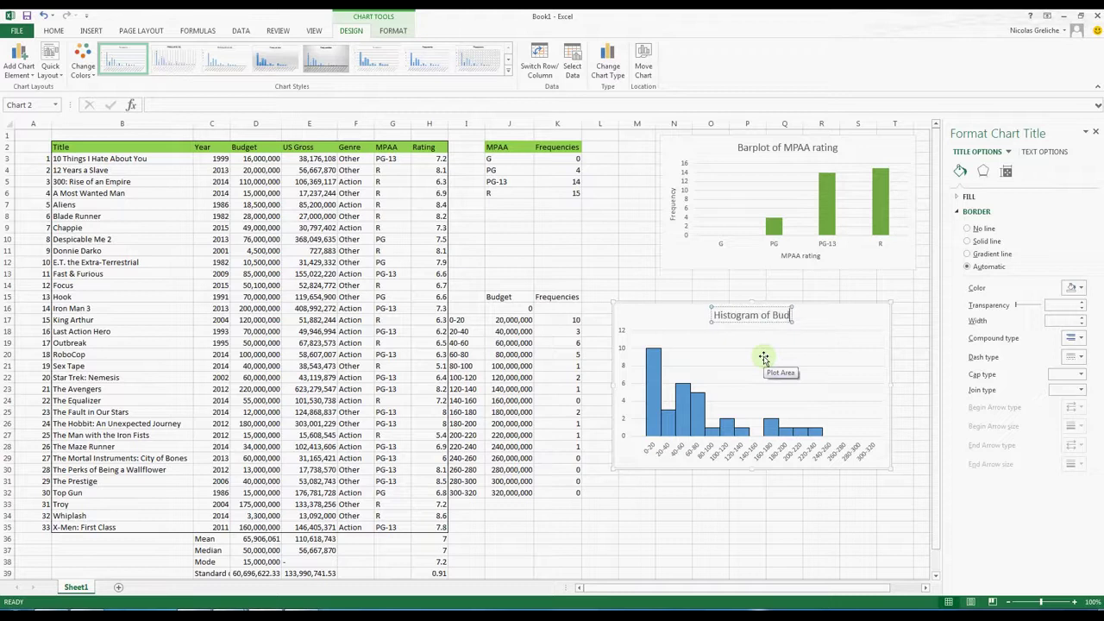
{"action": "type", "text": "get"}
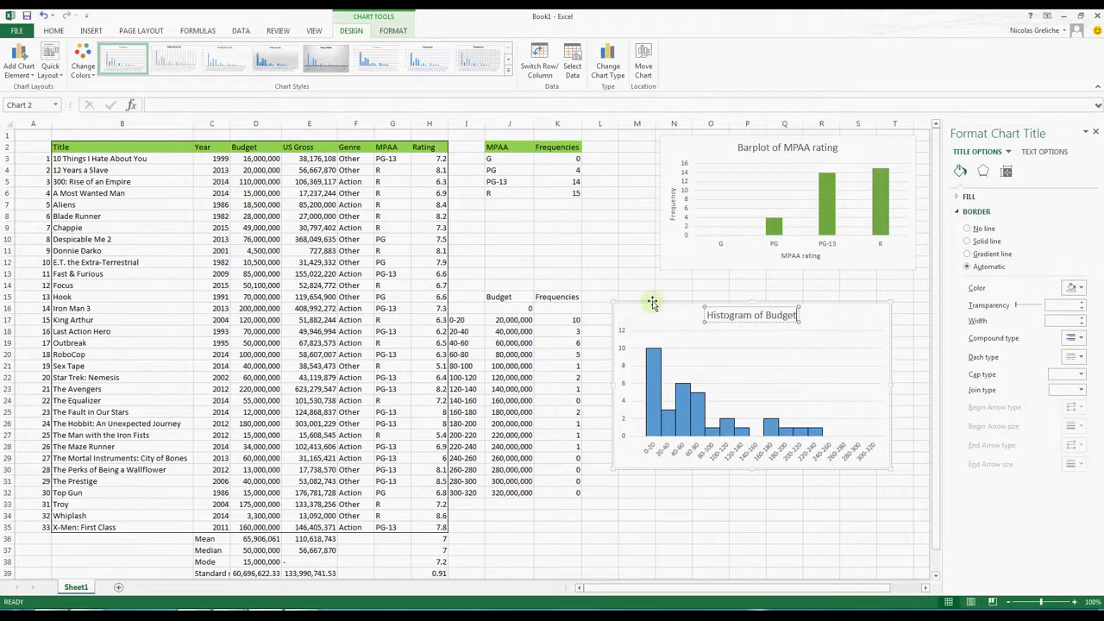
Enter 'Budget (in millions)' in I15 and widen column I to fit it.
{"action": "left_click_drag", "start_coordinate": [650, 310], "coordinate": [682, 312]}
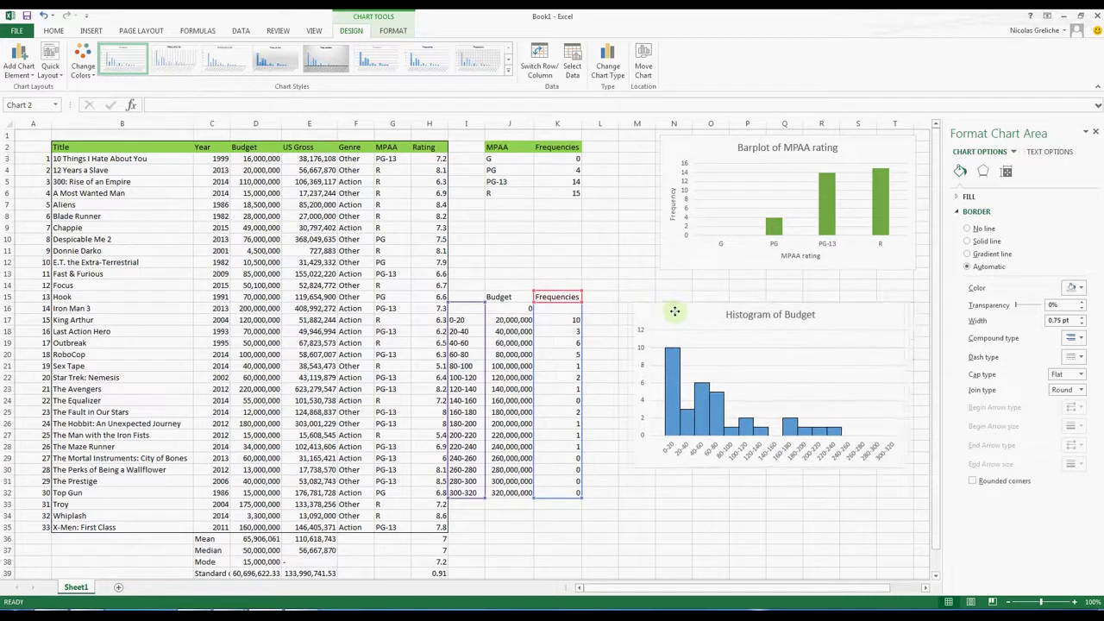
{"action": "left_click", "coordinate": [478, 297]}
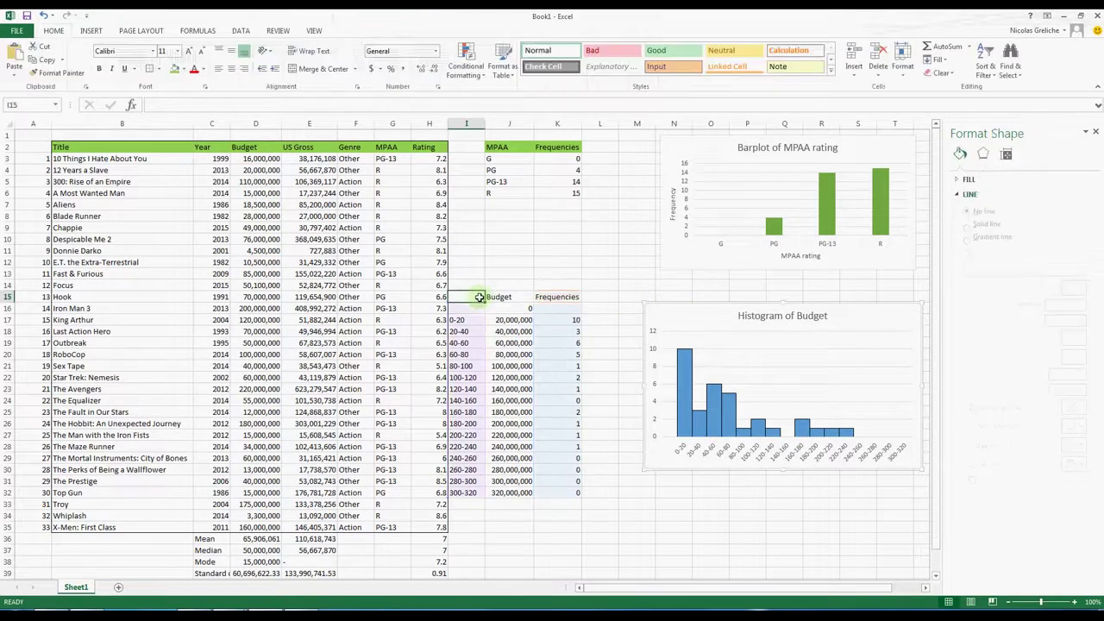
{"action": "type", "text": "Bu"}
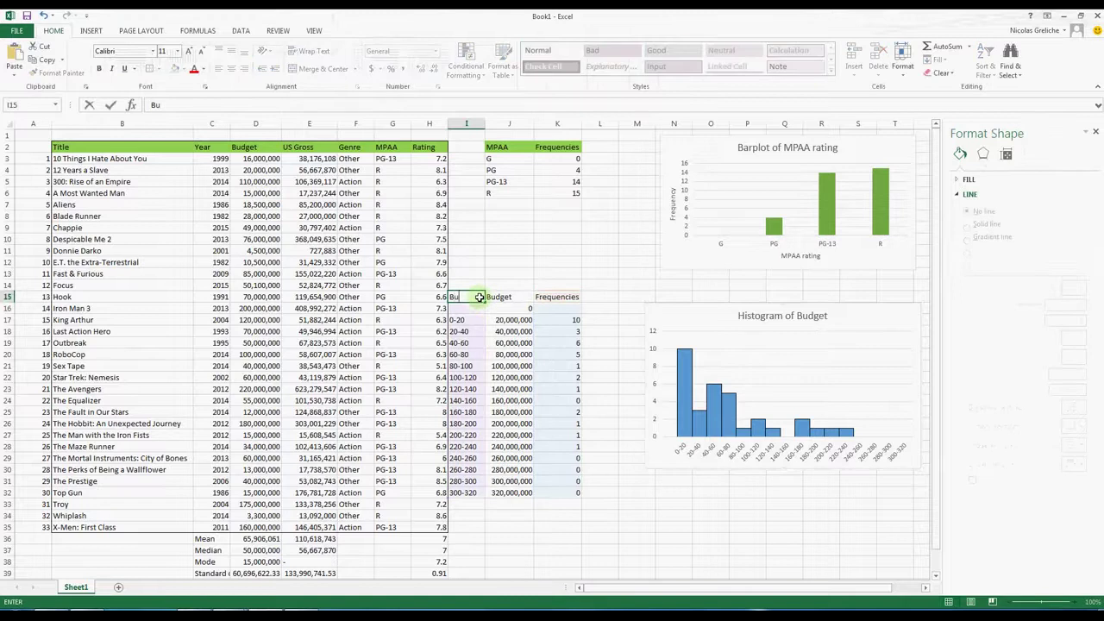
{"action": "type", "text": "dget ("}
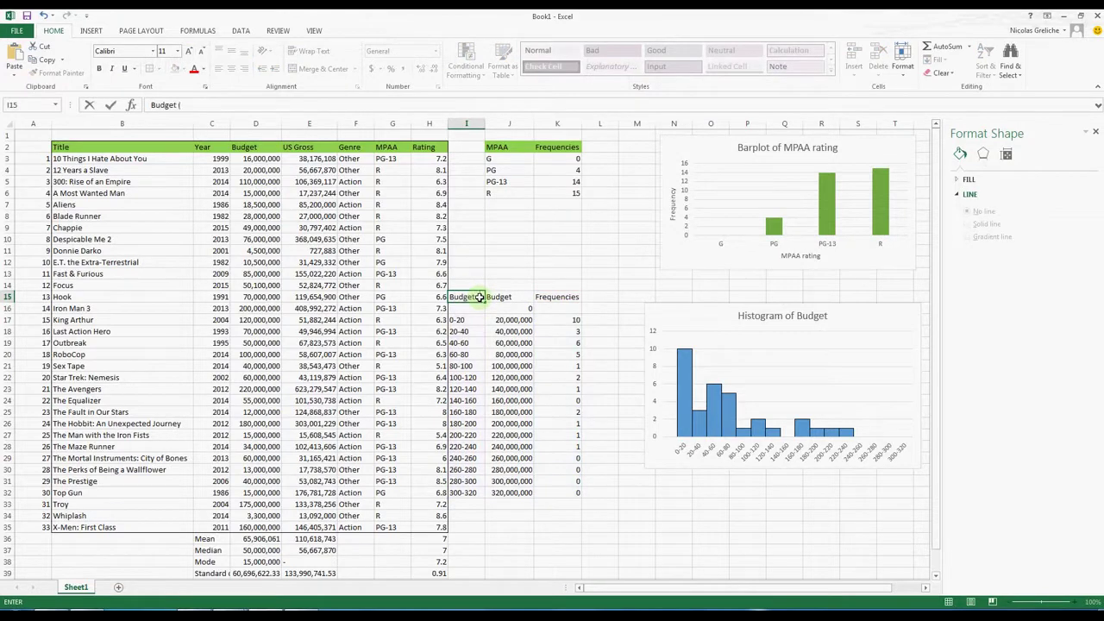
{"action": "type", "text": "in millions"}
{"action": "key", "text": "Return"}
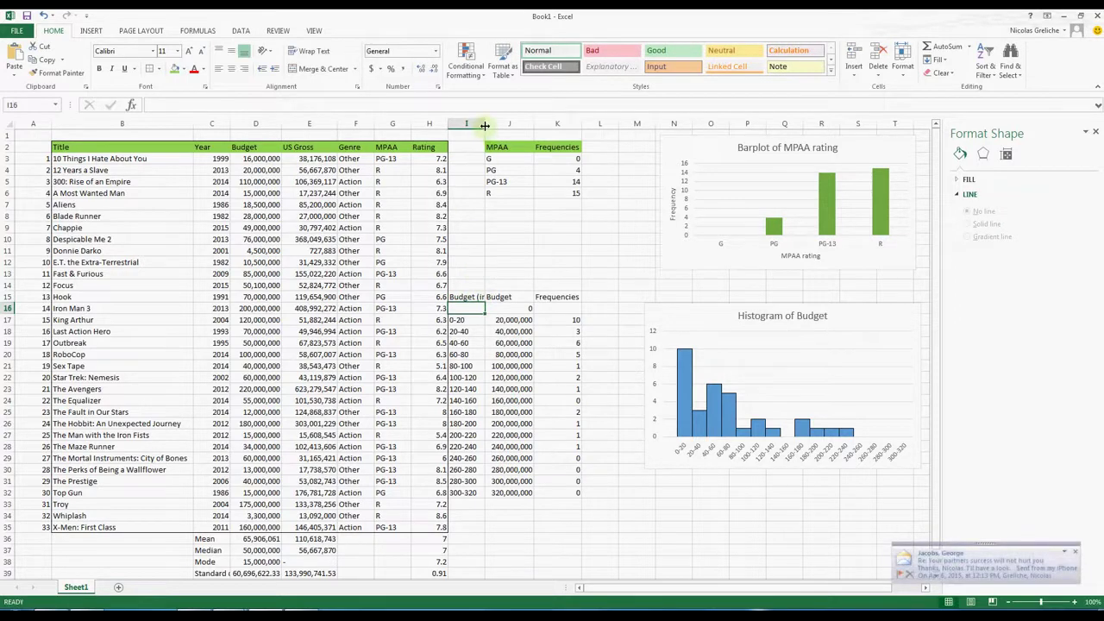
{"action": "left_click_drag", "start_coordinate": [485, 125], "coordinate": [510, 126]}
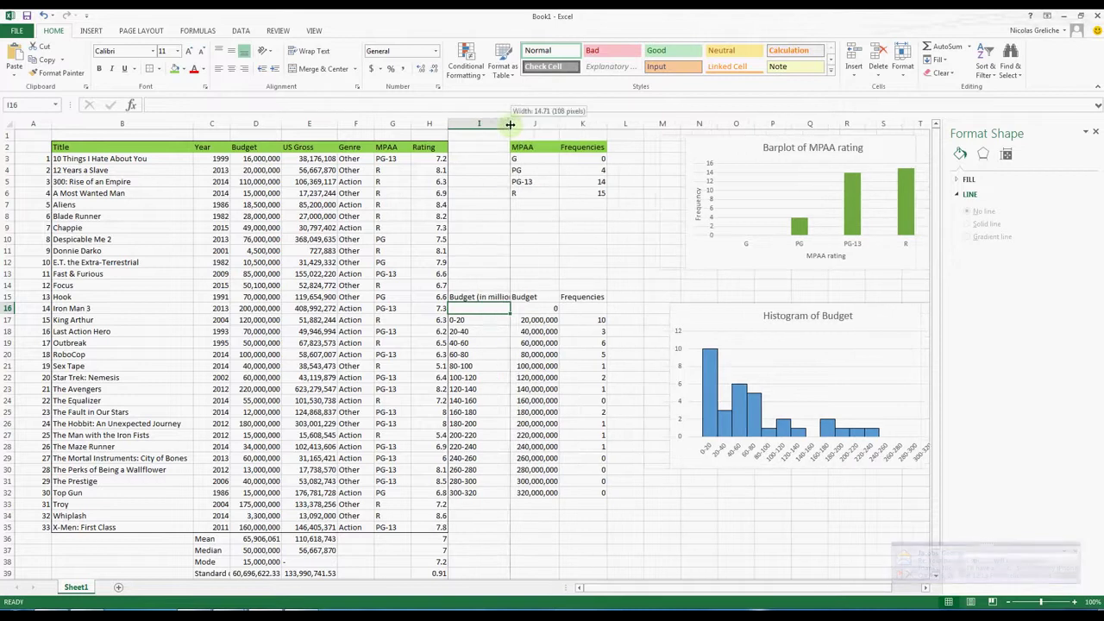
{"action": "left_click_drag", "start_coordinate": [510, 125], "coordinate": [524, 123]}
Insert a new empty column at column I, shifting the tables right.
{"action": "left_click", "coordinate": [474, 123]}
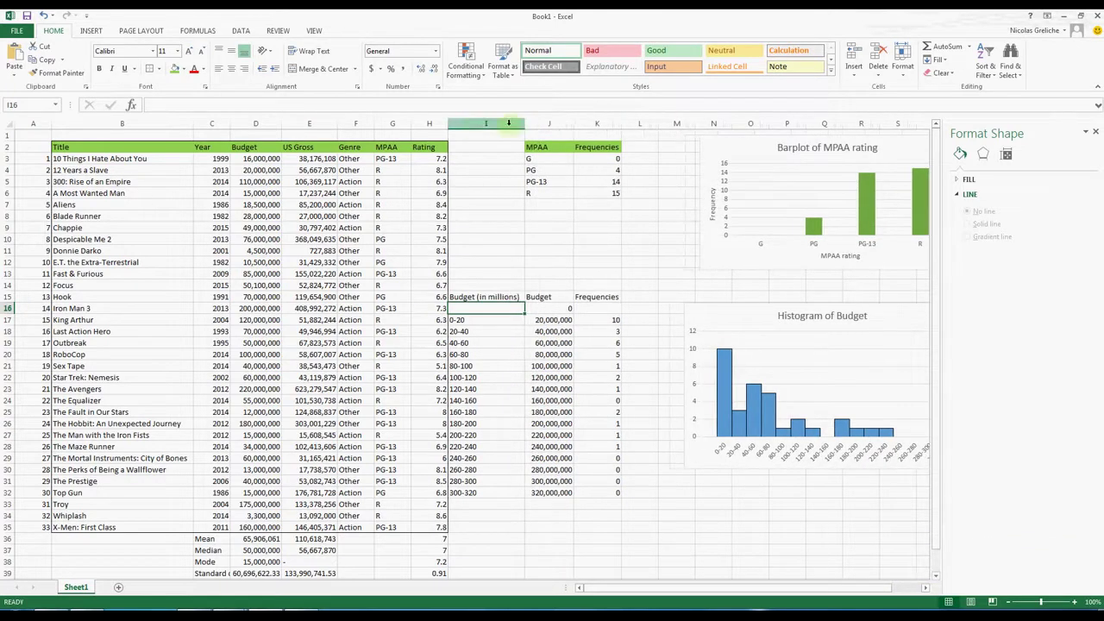
{"action": "left_click", "coordinate": [473, 123]}
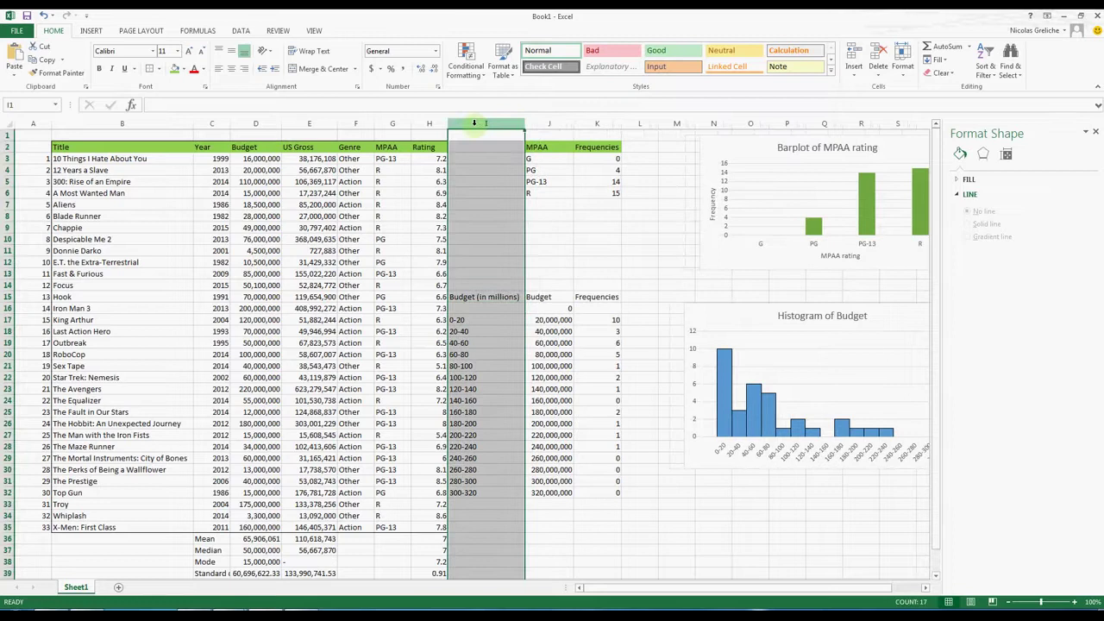
{"action": "left_click", "coordinate": [854, 76]}
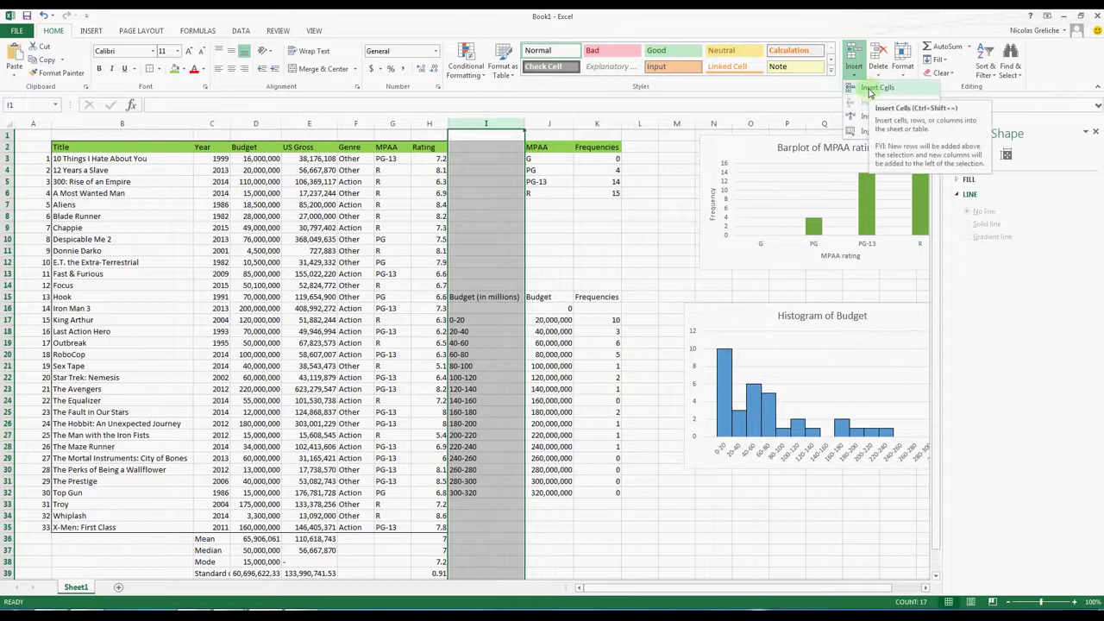
{"action": "left_click", "coordinate": [869, 91]}
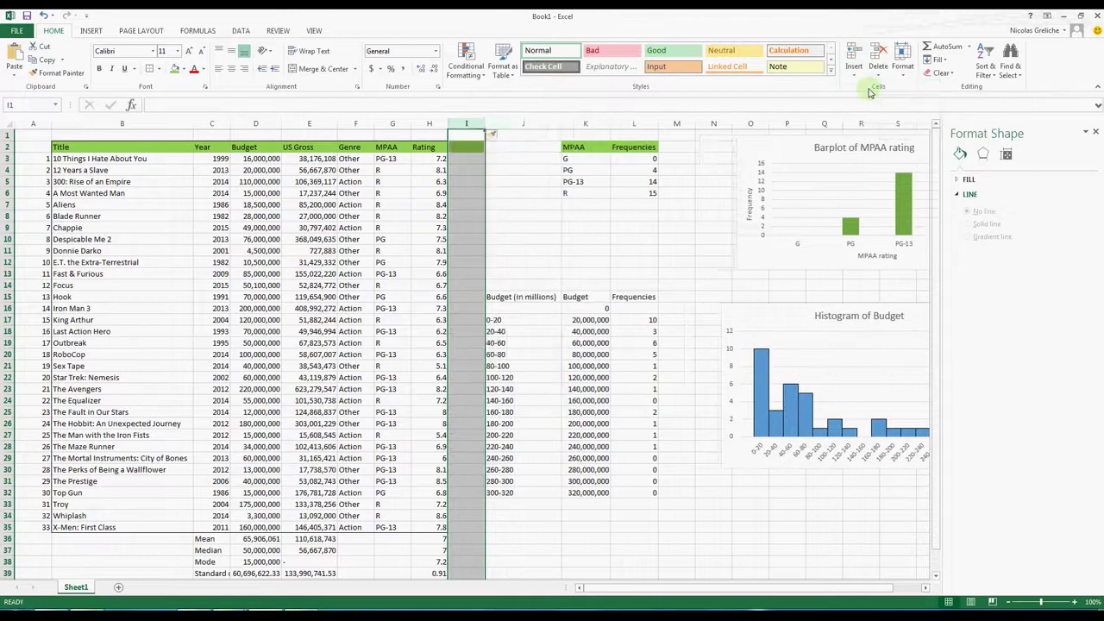
{"action": "left_click", "coordinate": [507, 181]}
Clear the inherited green fill from cell I2 with Clear All.
{"action": "left_click", "coordinate": [472, 148]}
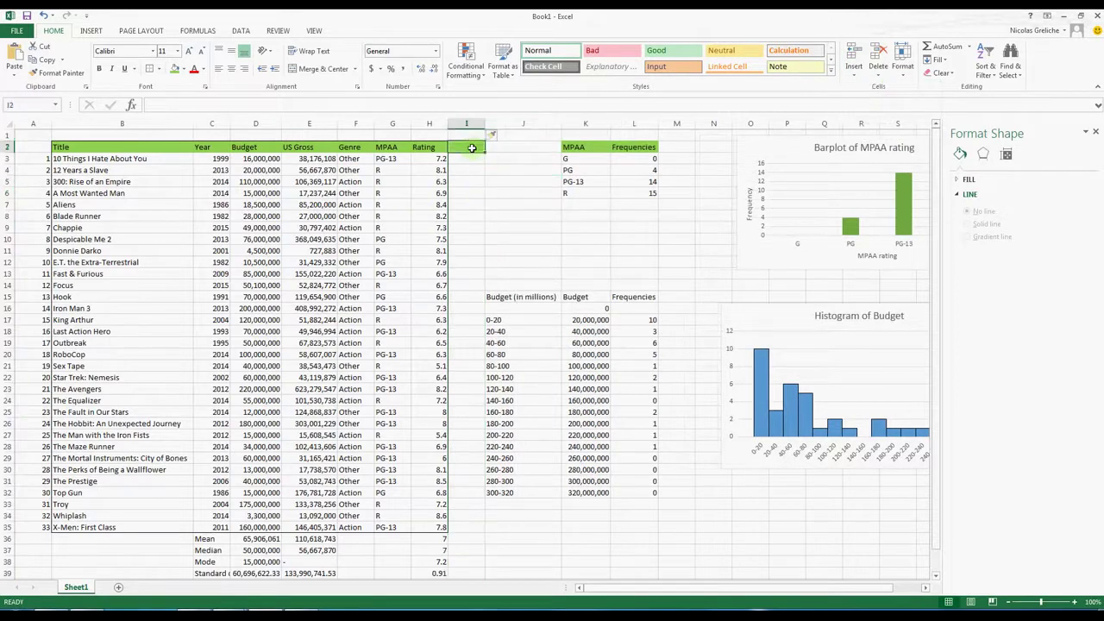
{"action": "left_click", "coordinate": [942, 74]}
{"action": "left_click", "coordinate": [950, 88]}
{"action": "left_click", "coordinate": [551, 231]}
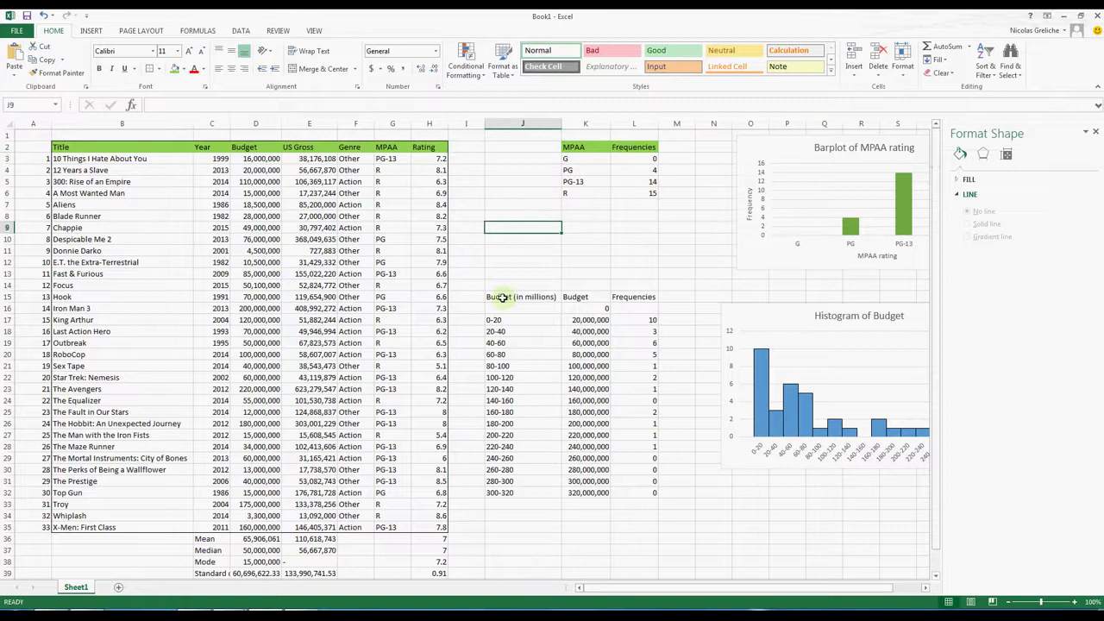
Fill header J15:L15 green, select J15:L32, and nudge both charts slightly left.
{"action": "left_click_drag", "start_coordinate": [502, 297], "coordinate": [643, 297]}
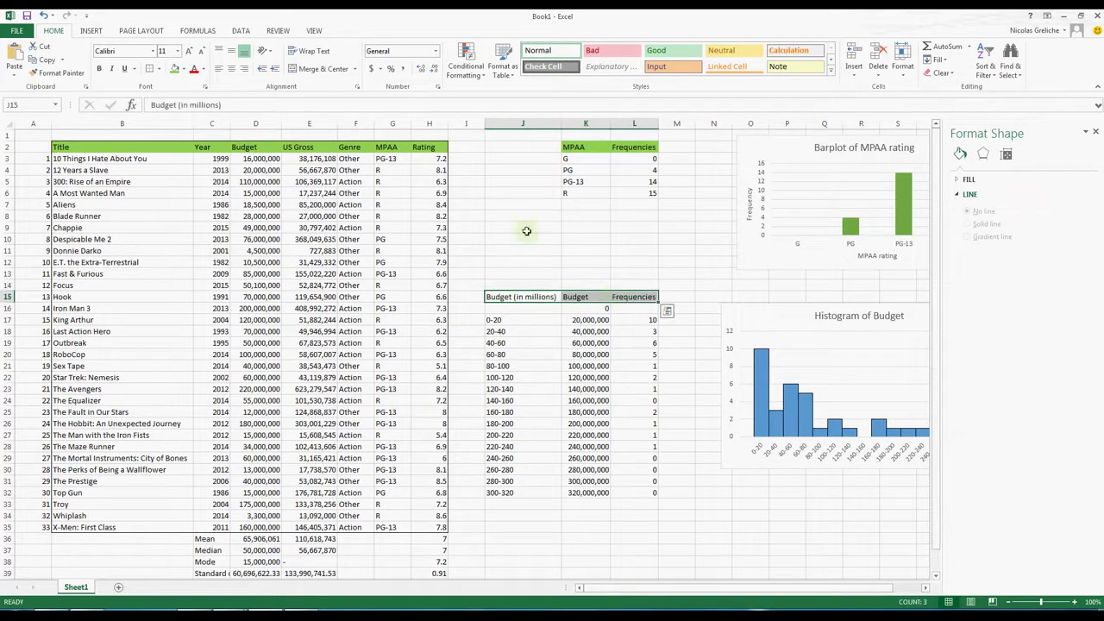
{"action": "left_click", "coordinate": [174, 68]}
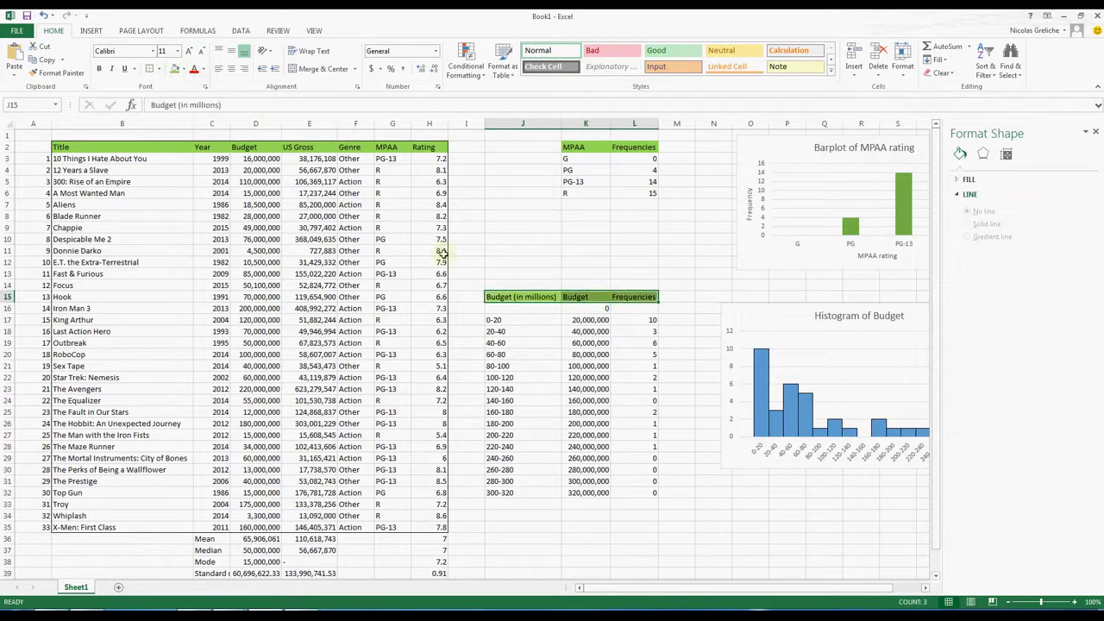
{"action": "left_click", "coordinate": [493, 296]}
{"action": "left_click_drag", "start_coordinate": [637, 478], "coordinate": [642, 492]}
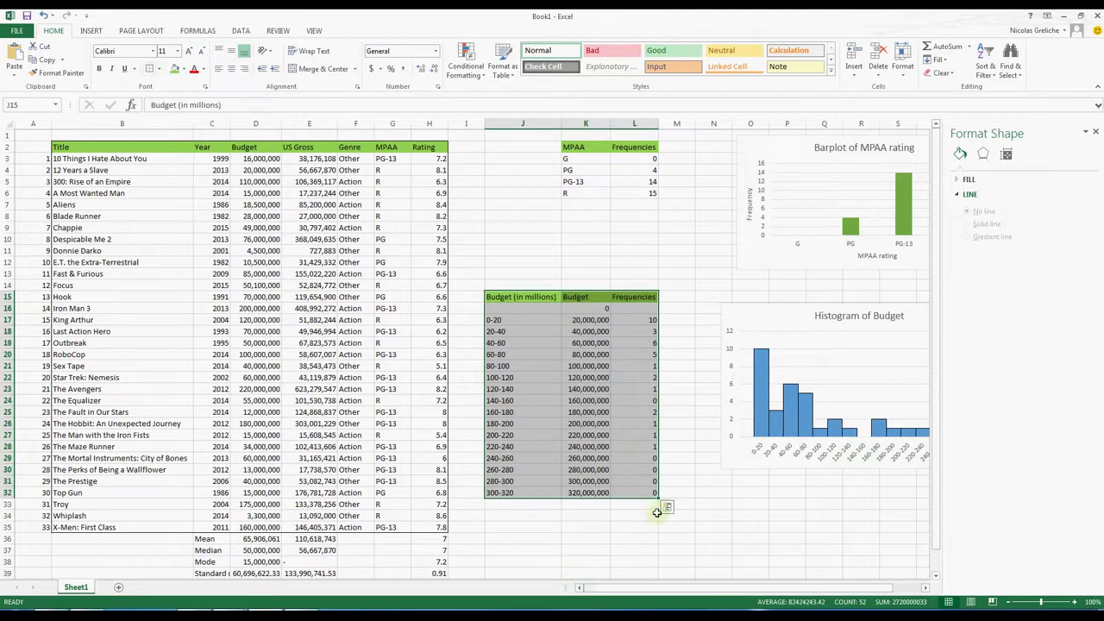
{"action": "left_click_drag", "start_coordinate": [755, 145], "coordinate": [700, 143]}
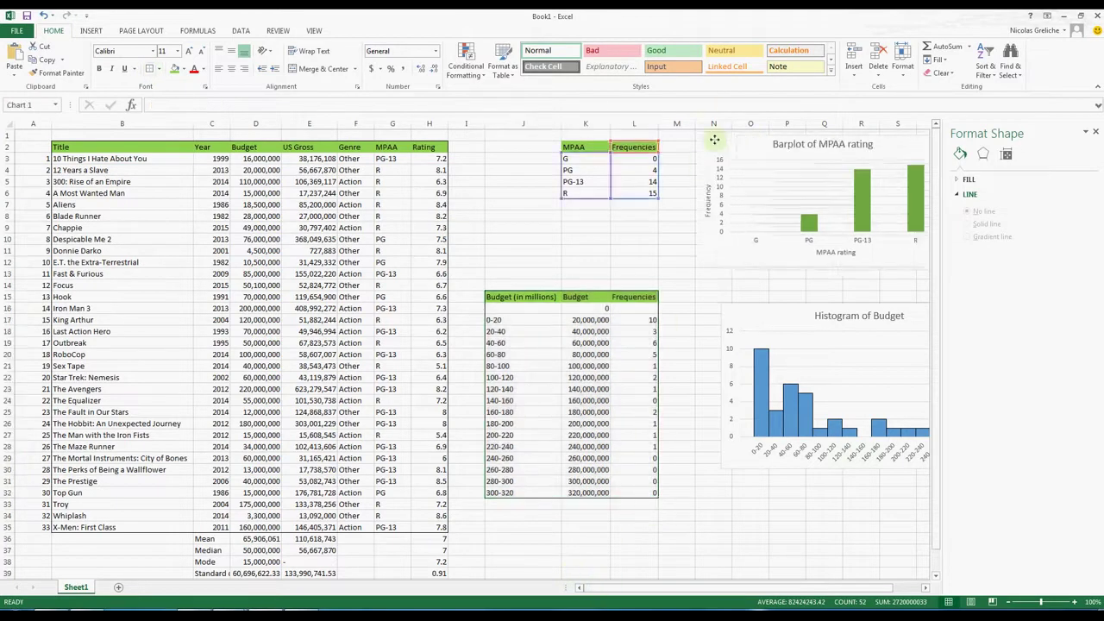
{"action": "left_click_drag", "start_coordinate": [753, 315], "coordinate": [702, 315]}
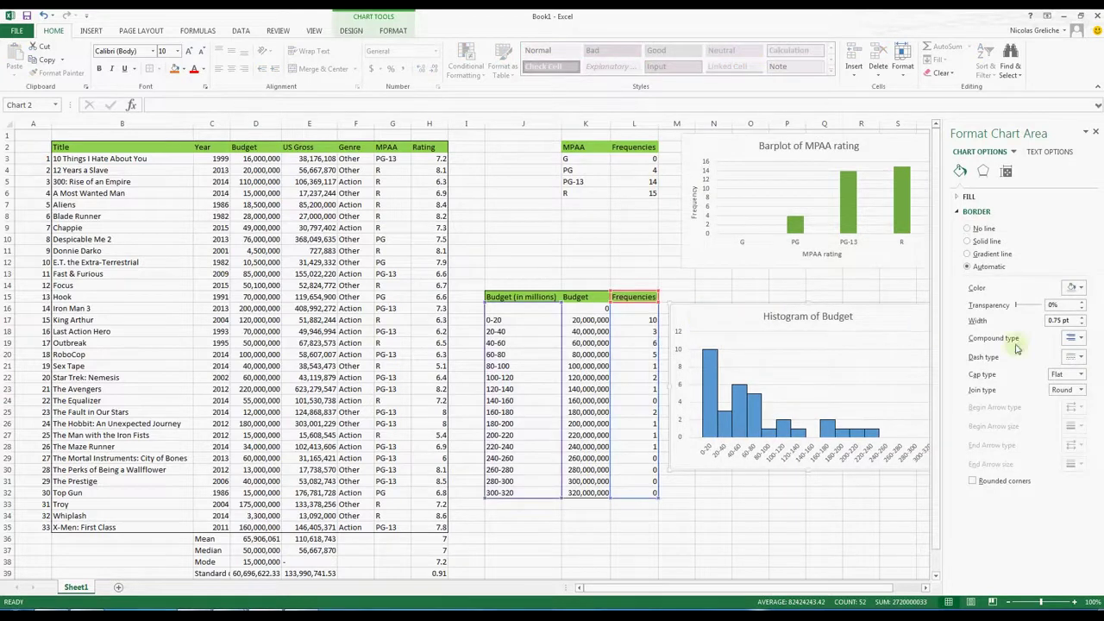
Filter out the 260-280, 280-300 and 300-320 bins so the histogram ends at 240-260.
{"action": "left_click_drag", "start_coordinate": [877, 588], "coordinate": [907, 585]}
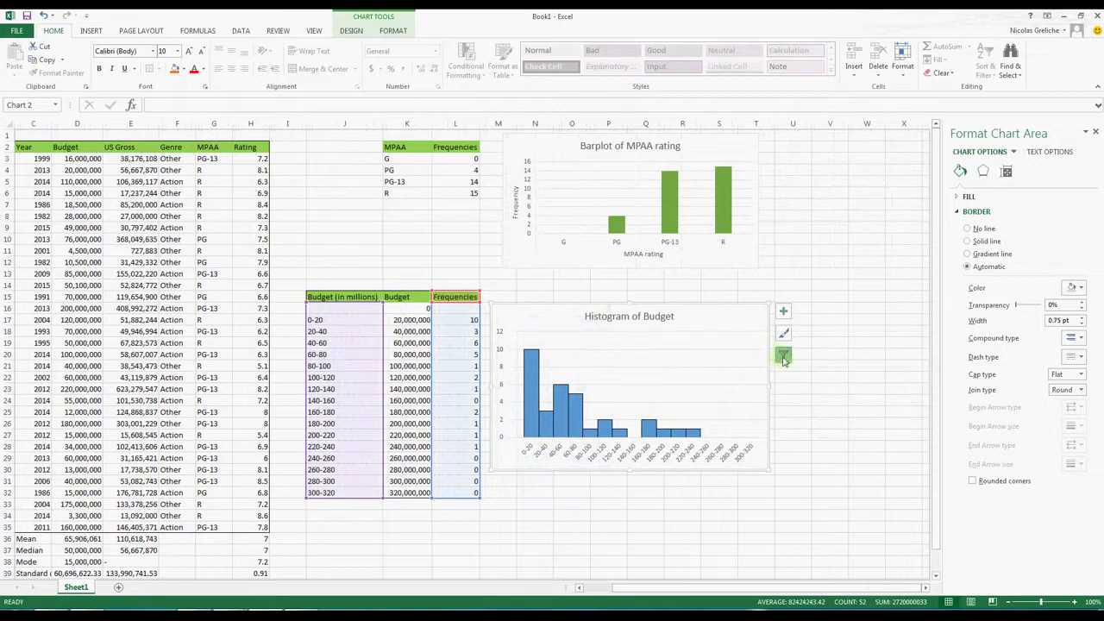
{"action": "left_click", "coordinate": [783, 356]}
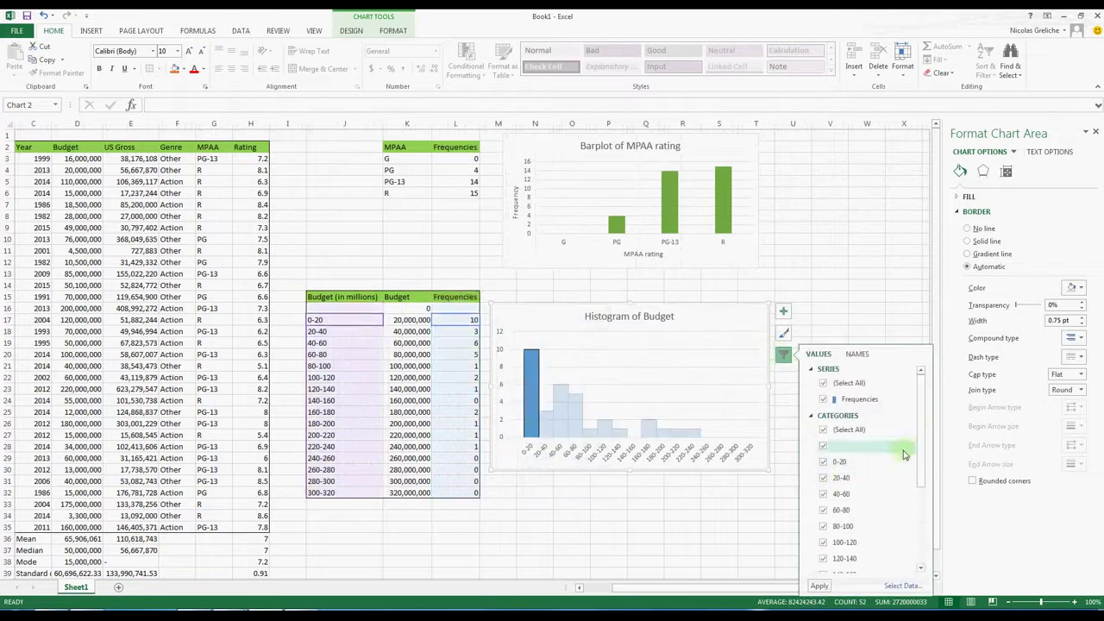
{"action": "left_click_drag", "start_coordinate": [921, 450], "coordinate": [923, 526]}
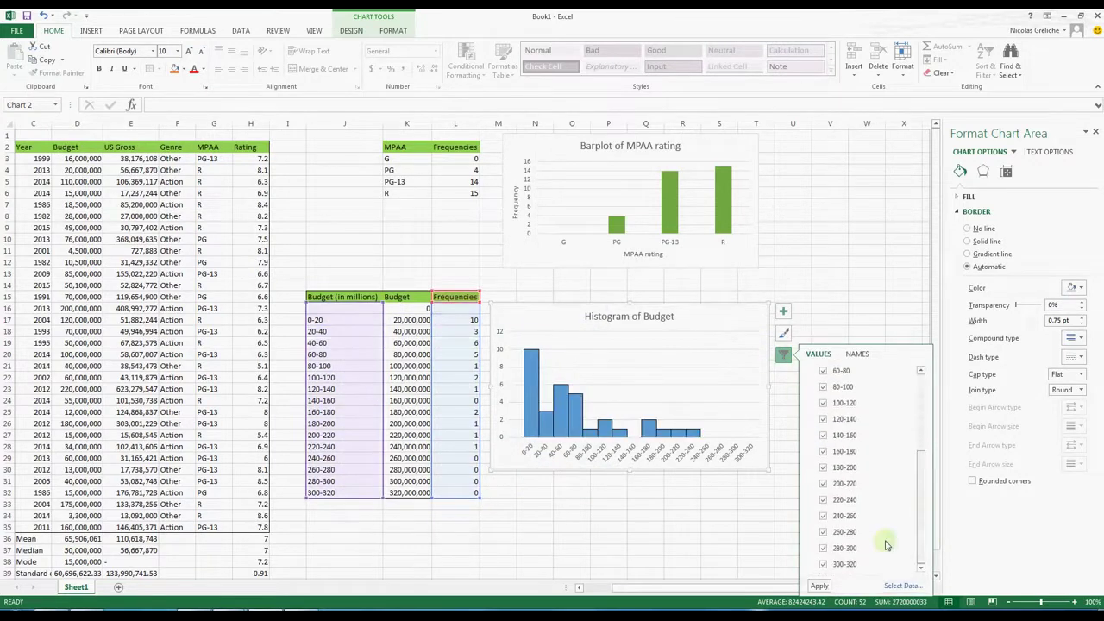
{"action": "left_click", "coordinate": [824, 565]}
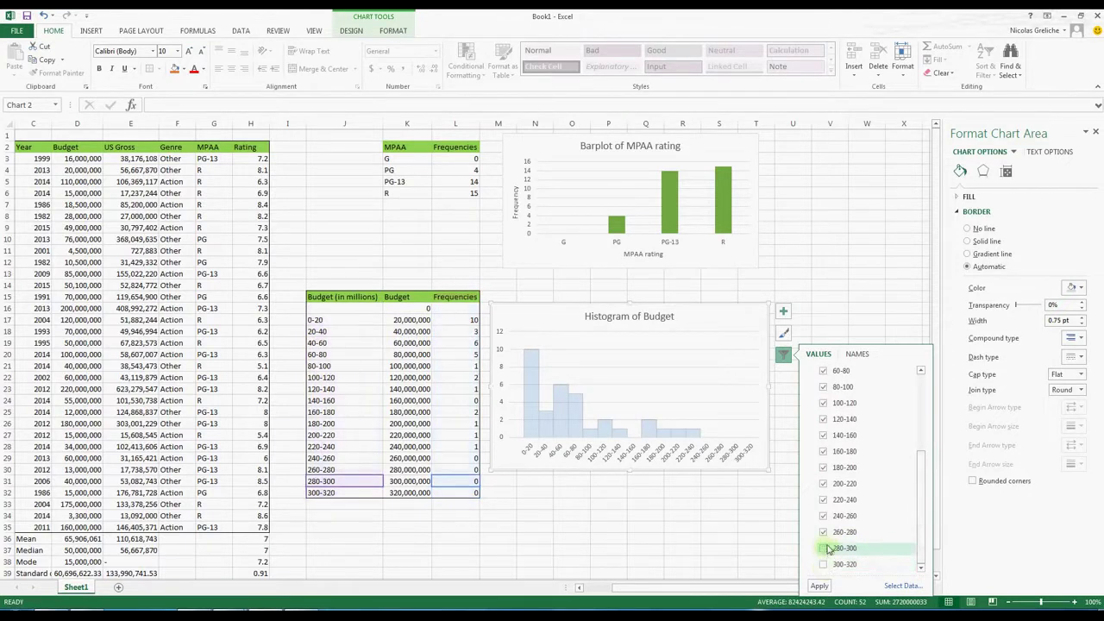
{"action": "left_click", "coordinate": [818, 586]}
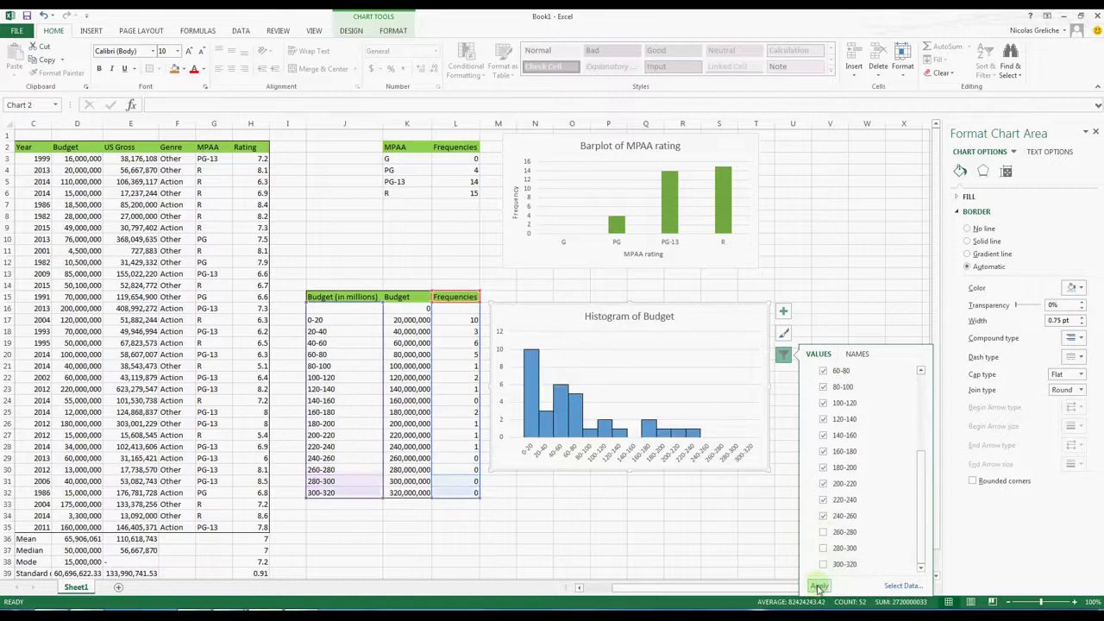
{"action": "left_click", "coordinate": [865, 319]}
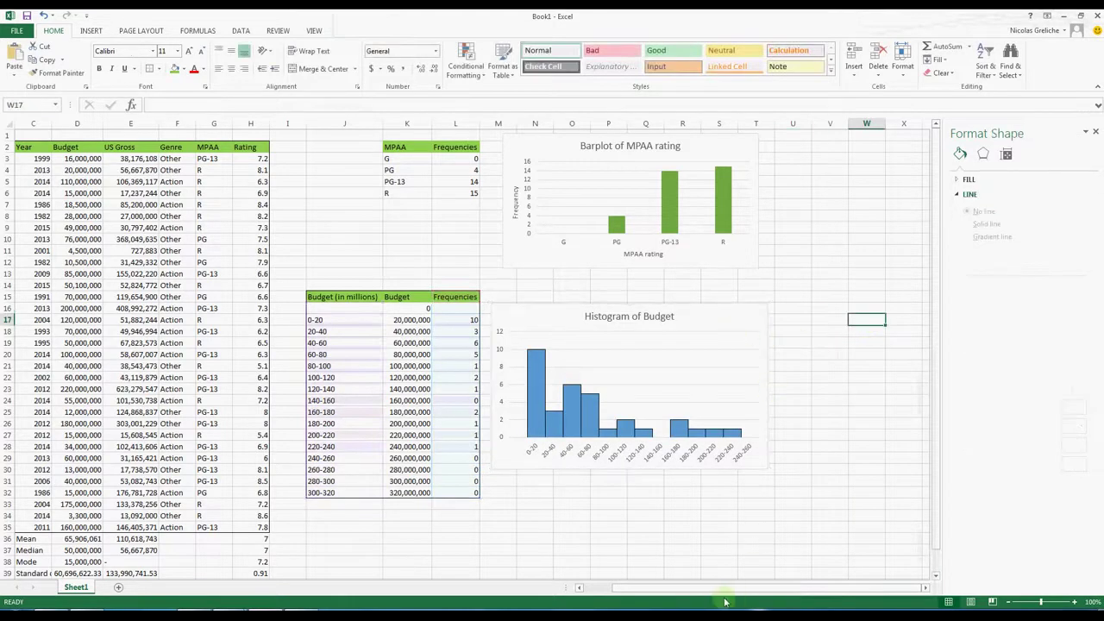
Label J35 'Correlation' and J36 'Budget'.
{"action": "left_click_drag", "start_coordinate": [713, 592], "coordinate": [615, 584]}
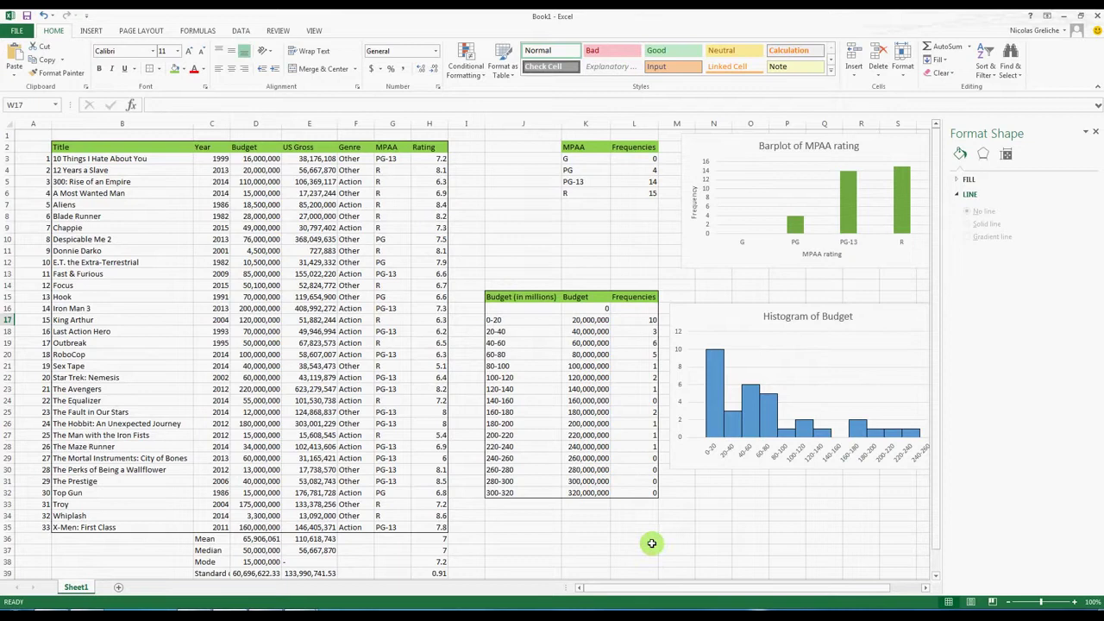
{"action": "left_click", "coordinate": [521, 527]}
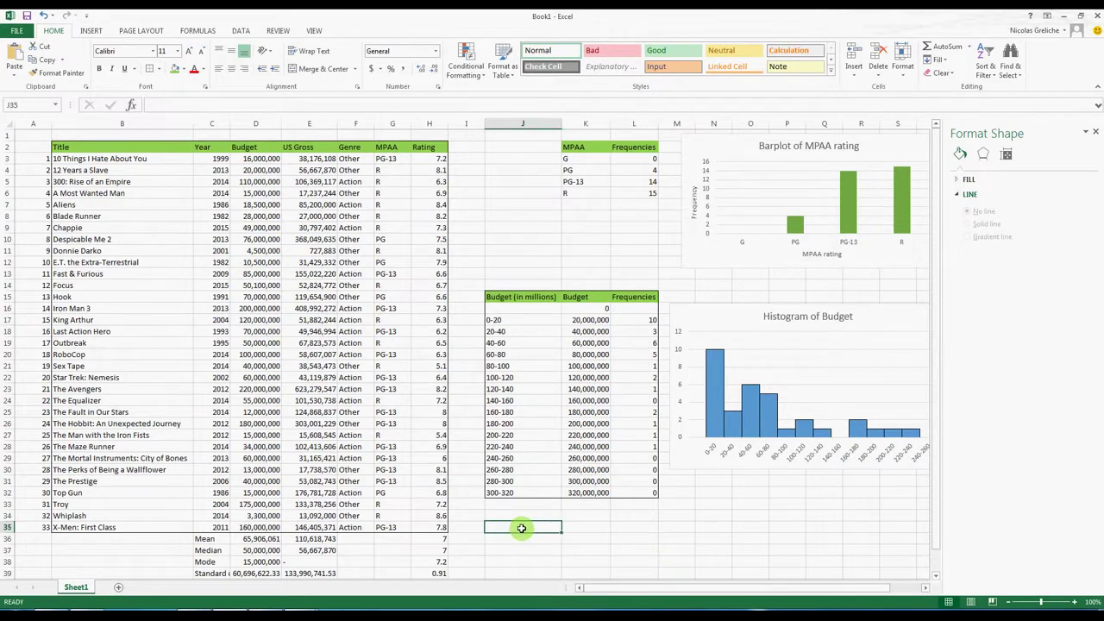
{"action": "type", "text": "Correlation"}
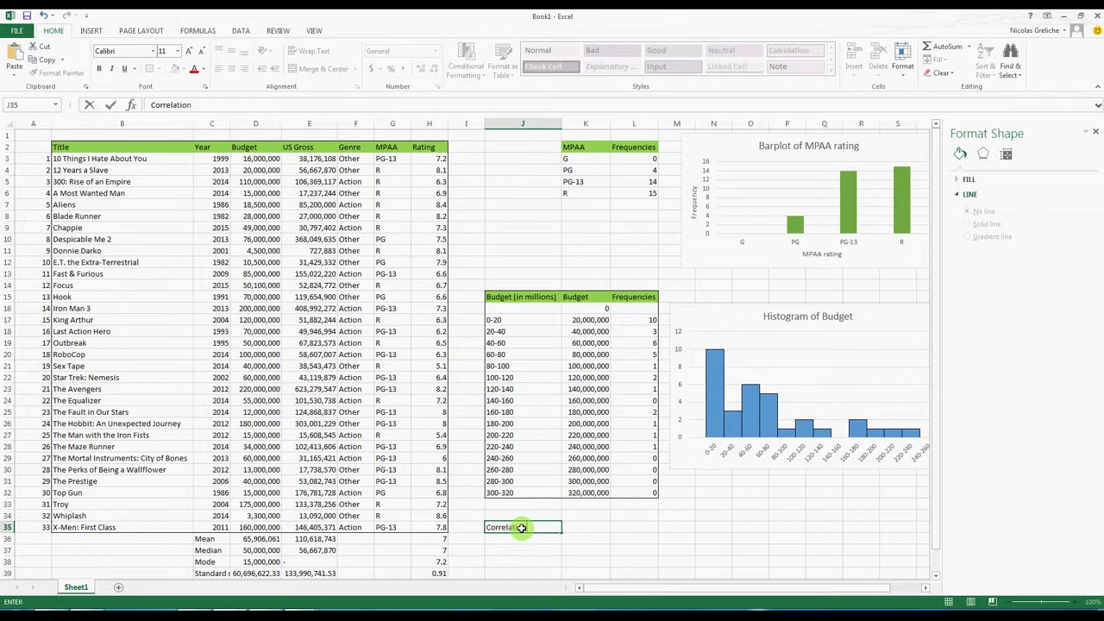
{"action": "key", "text": "Return"}
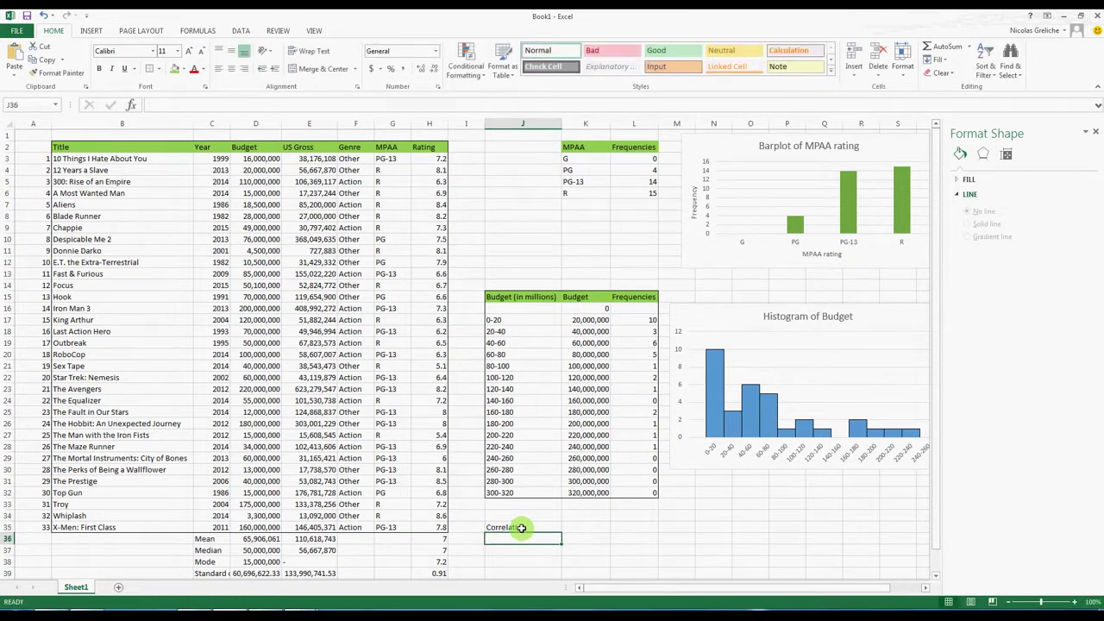
{"action": "type", "text": "Budget"}
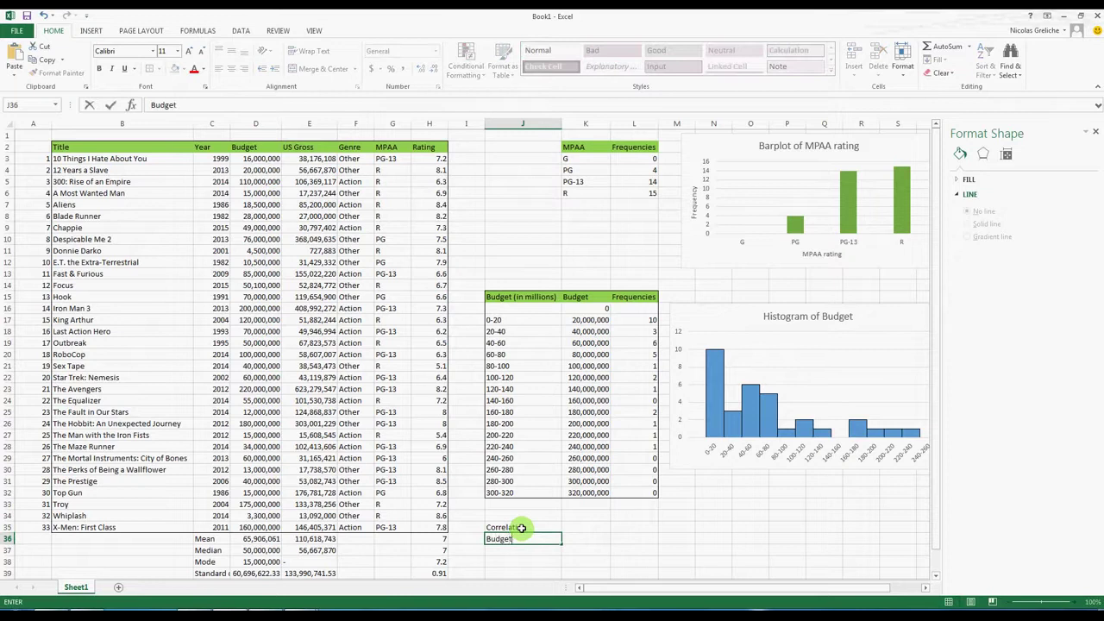
{"action": "key", "text": "Tab"}
Add column headers 'US Gross' in K35 and 'Rating' in L35.
{"action": "key", "text": "Up"}
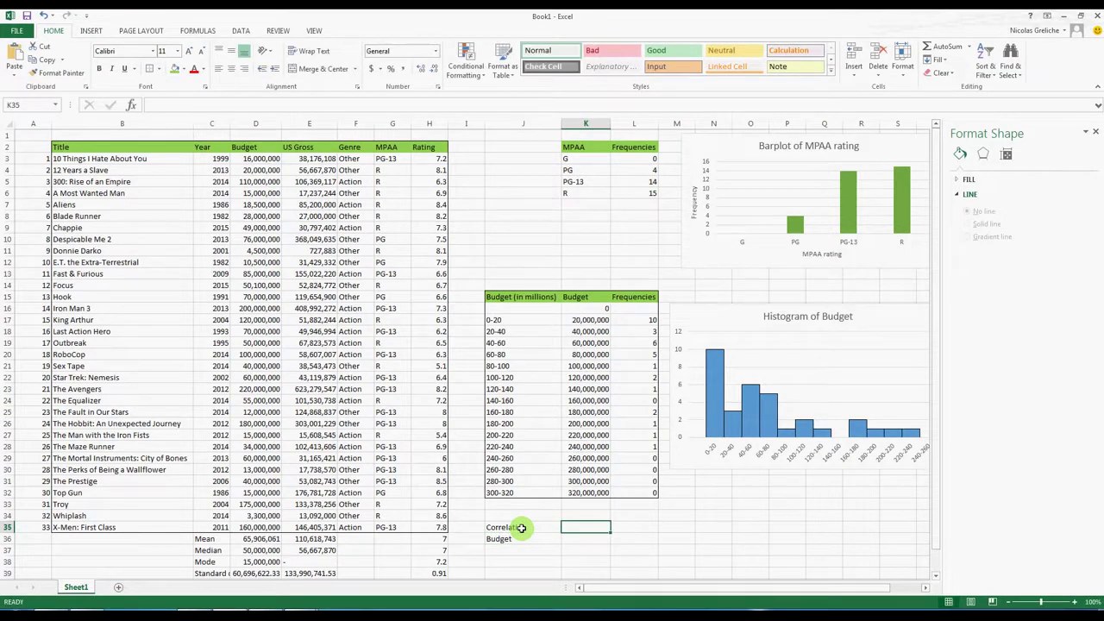
{"action": "type", "text": "US Gross"}
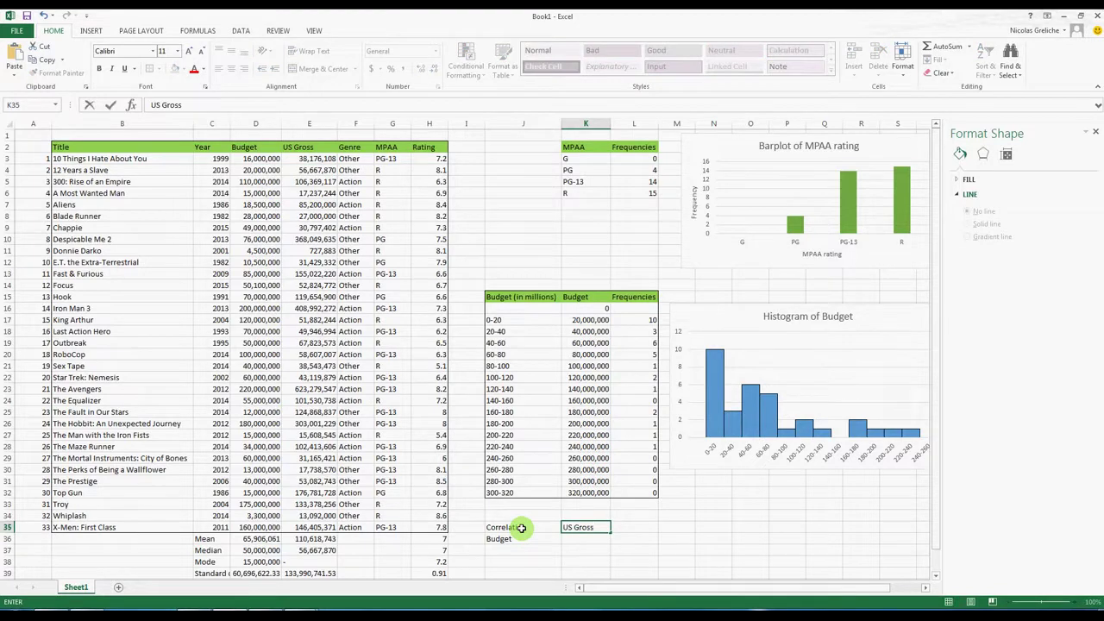
{"action": "key", "text": "Return"}
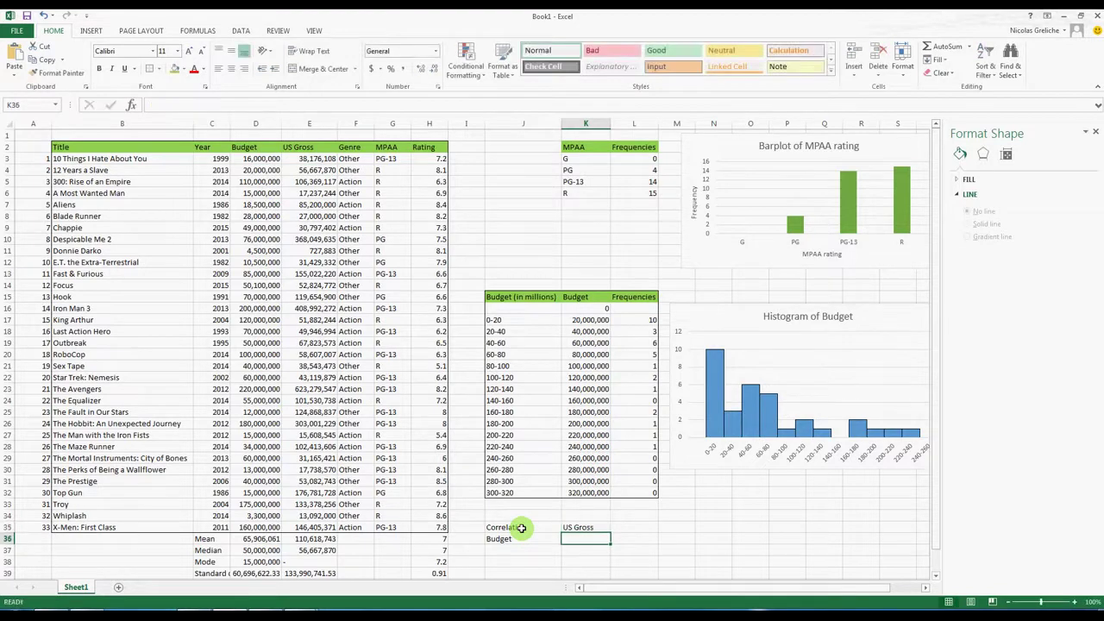
{"action": "key", "text": "Up"}
{"action": "key", "text": "Right"}
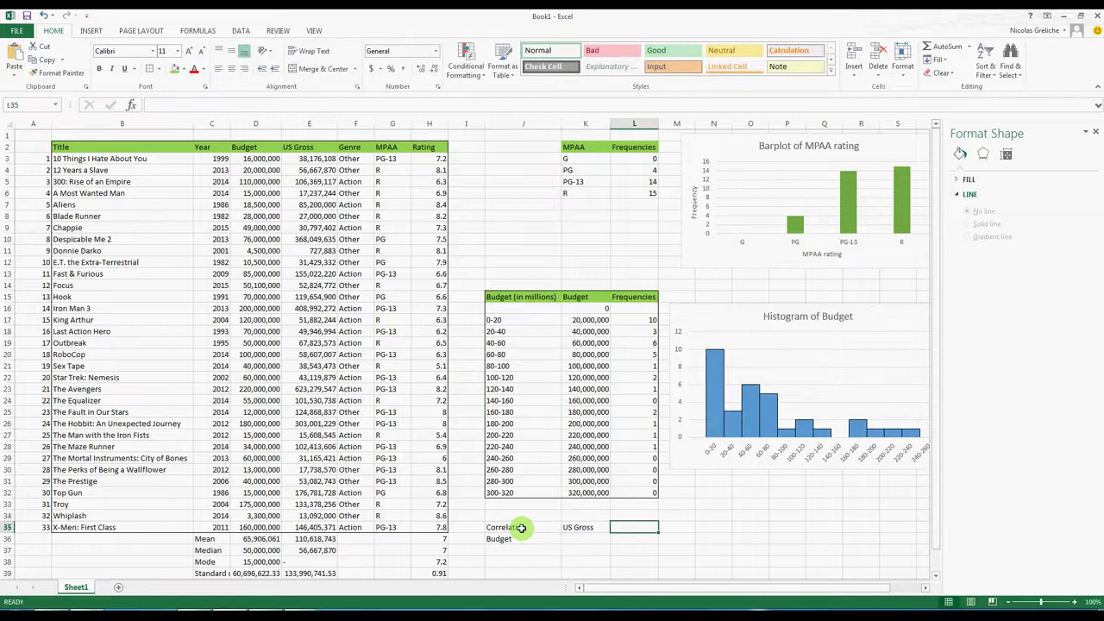
{"action": "type", "text": "Rating"}
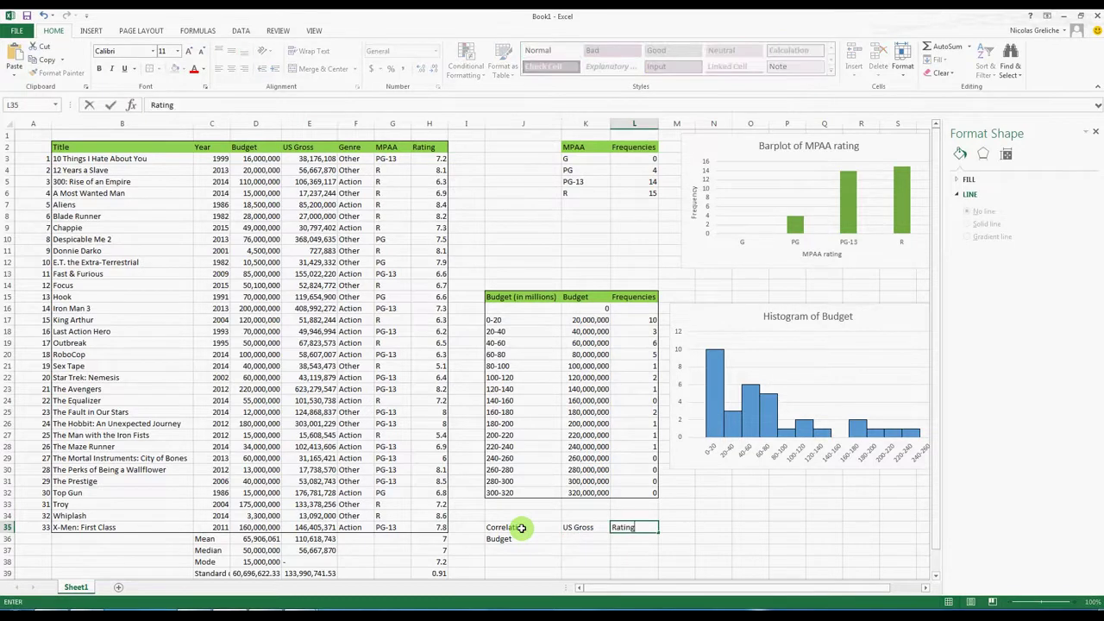
{"action": "key", "text": "Return"}
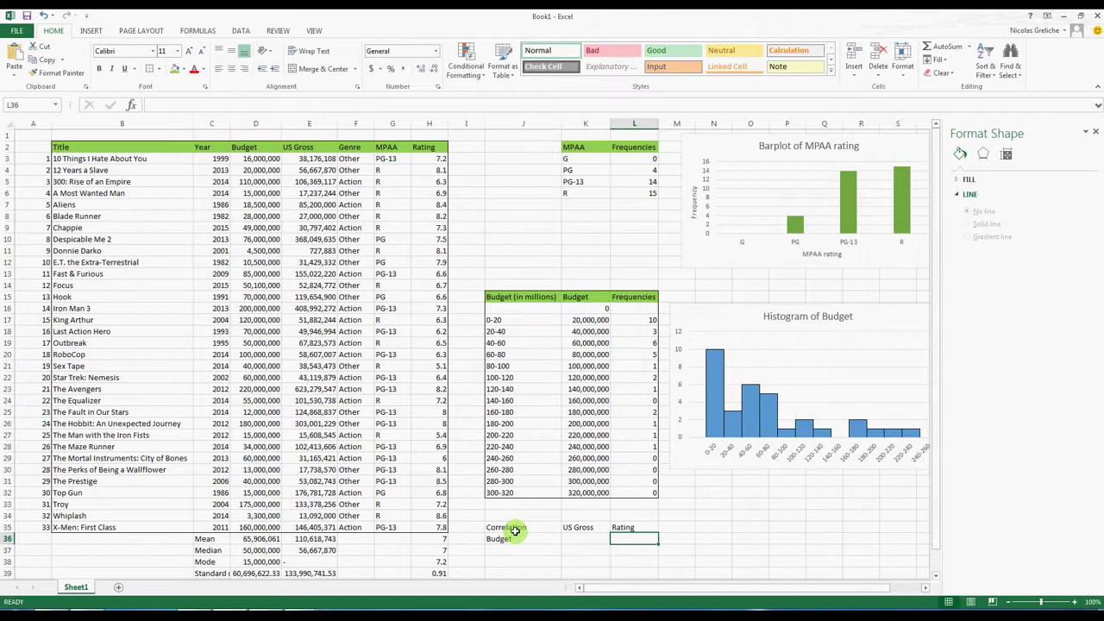
Put an outside border around the correlation table J35:L36.
{"action": "left_click_drag", "start_coordinate": [515, 531], "coordinate": [618, 538]}
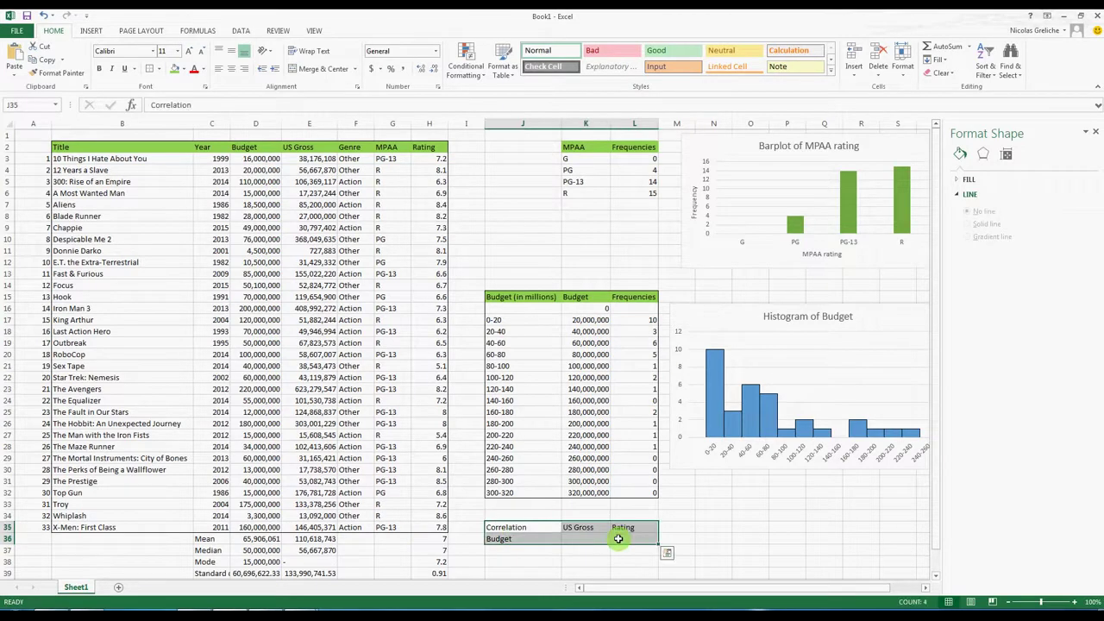
{"action": "left_click", "coordinate": [148, 69]}
{"action": "left_click", "coordinate": [546, 530]}
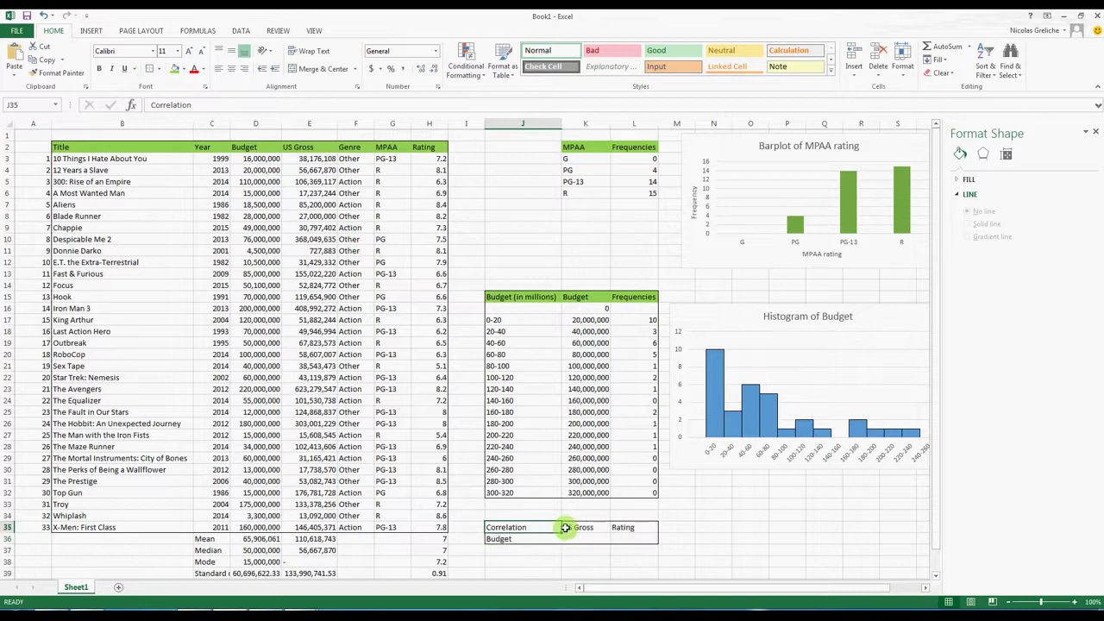
Fill the US Gross and Rating header cells K35:L35 with green, then select K36.
{"action": "left_click_drag", "start_coordinate": [565, 527], "coordinate": [629, 527]}
{"action": "left_click", "coordinate": [175, 69]}
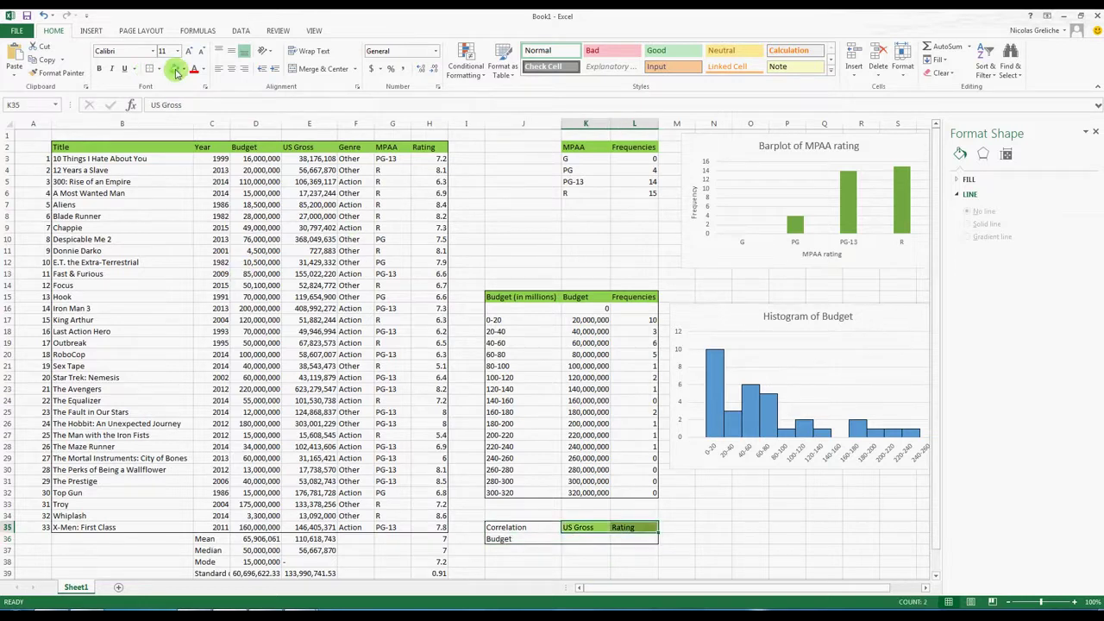
{"action": "left_click", "coordinate": [550, 538]}
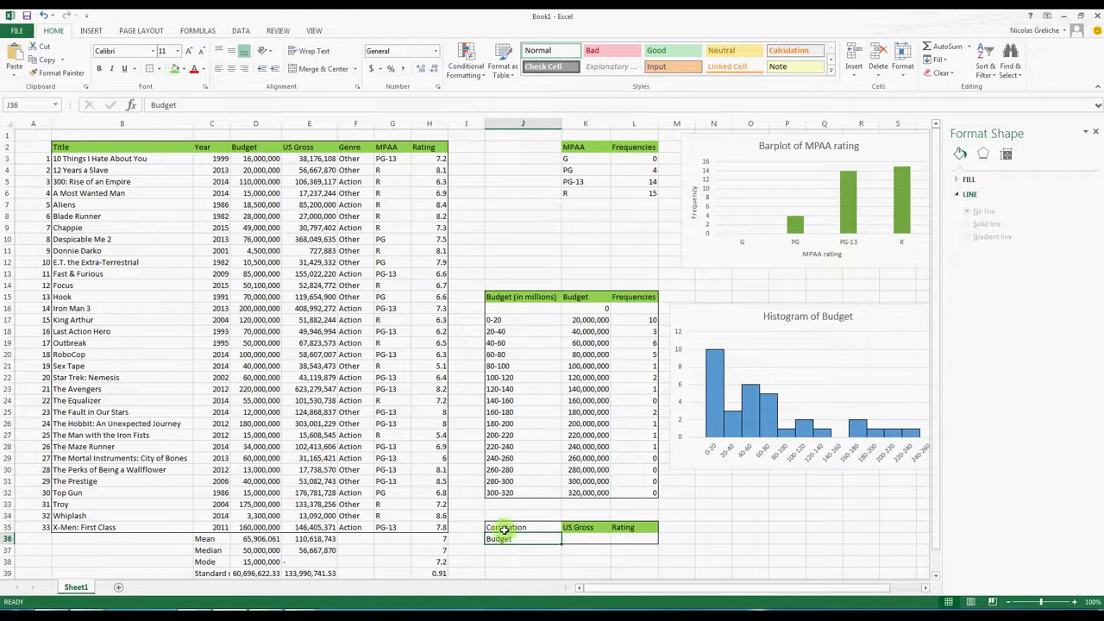
{"action": "left_click_drag", "start_coordinate": [501, 527], "coordinate": [605, 533]}
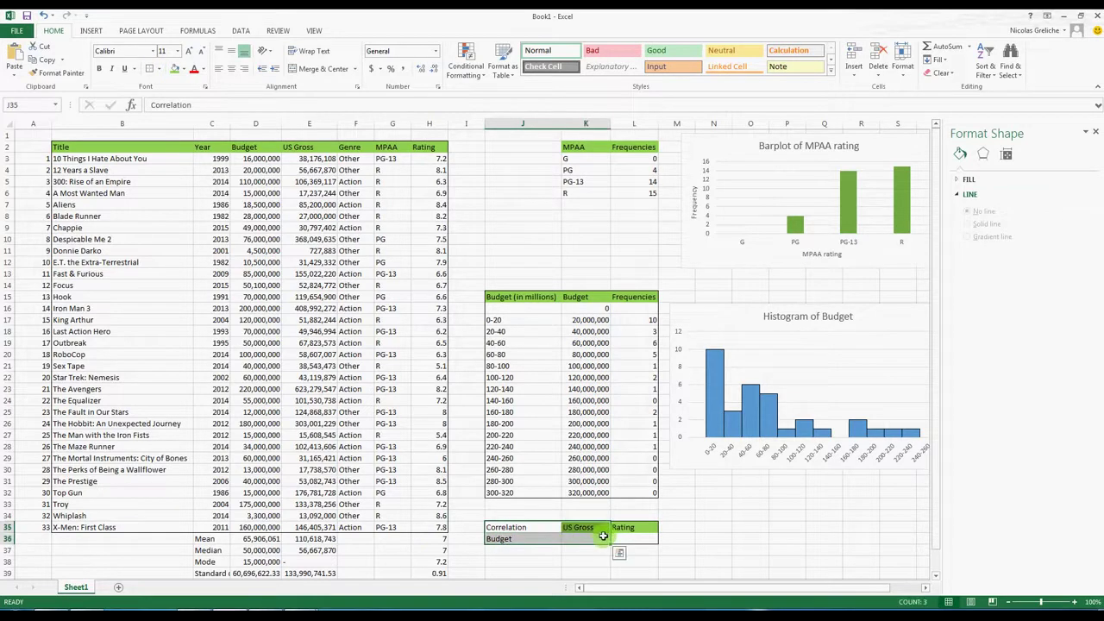
{"action": "left_click_drag", "start_coordinate": [526, 527], "coordinate": [636, 527]}
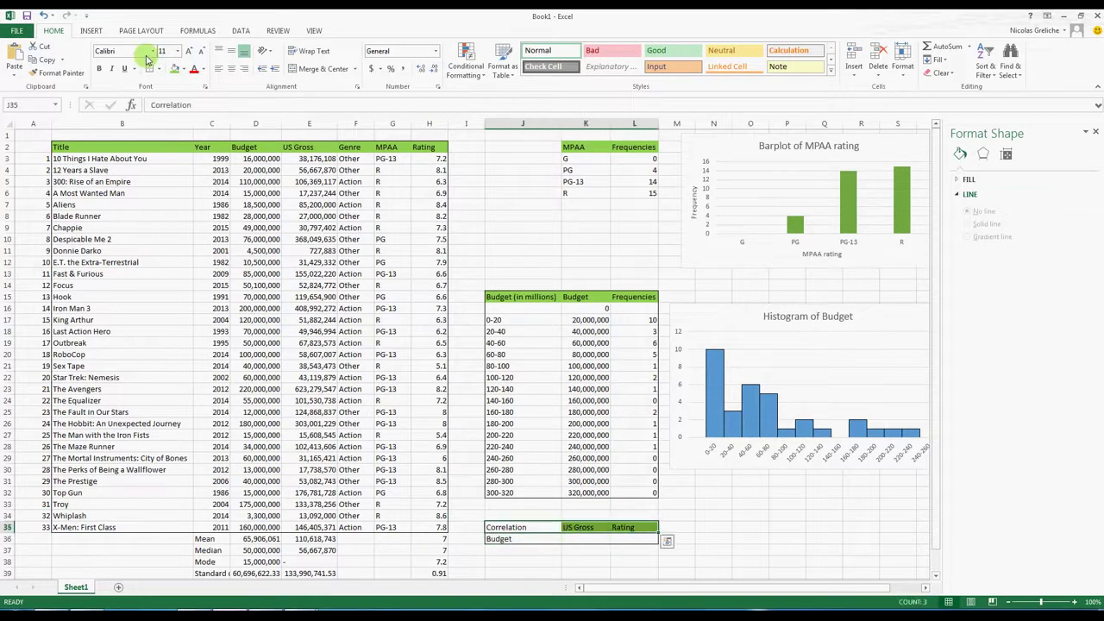
{"action": "left_click", "coordinate": [608, 553]}
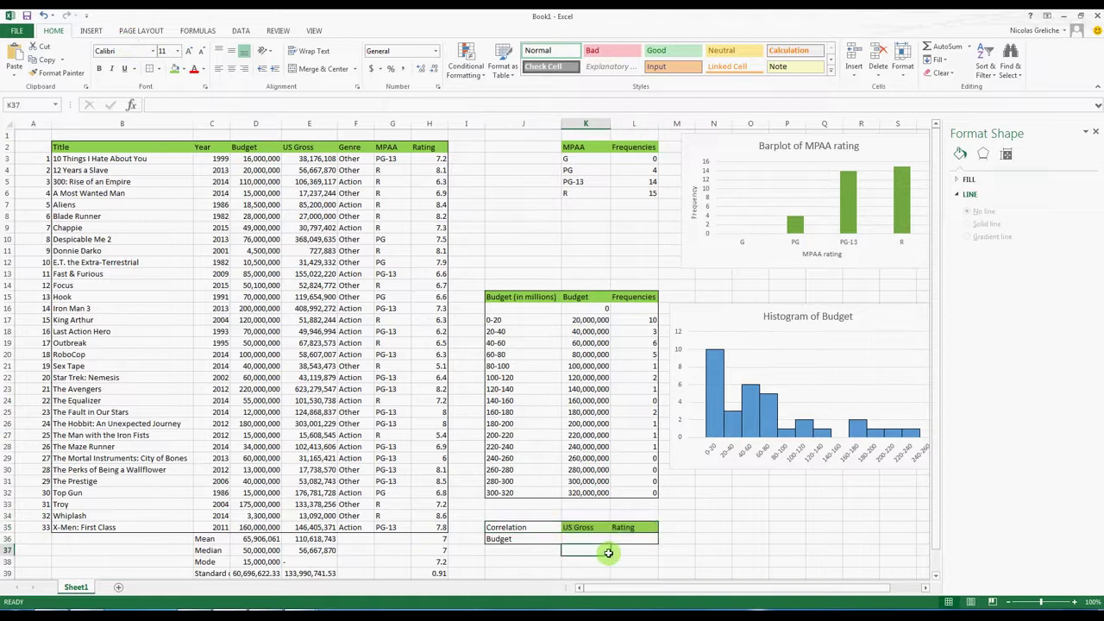
{"action": "left_click", "coordinate": [572, 539]}
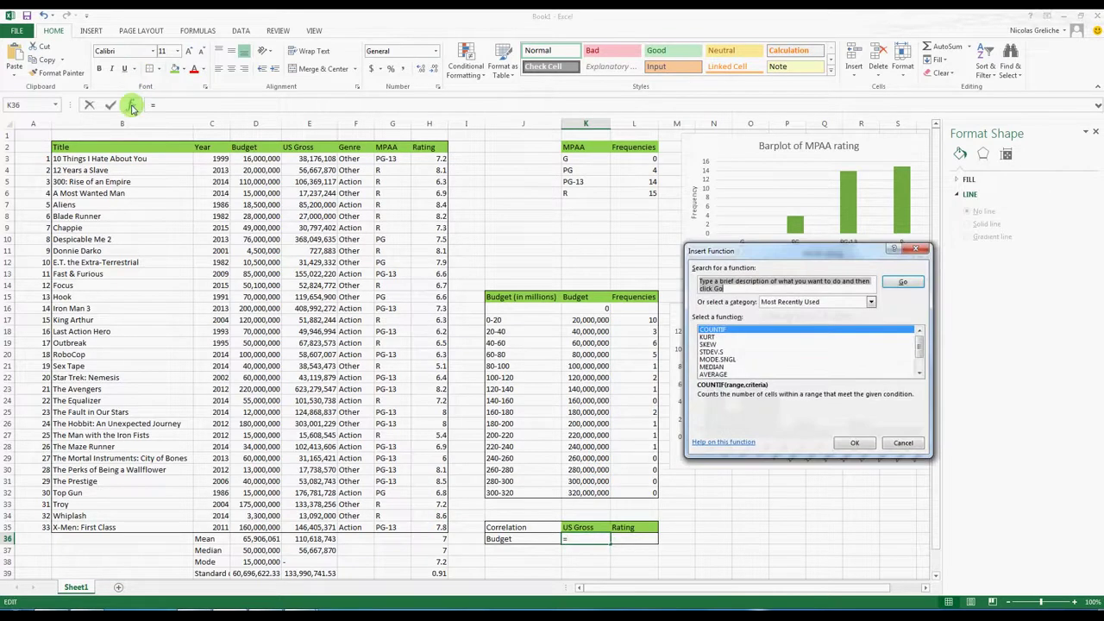
Enter =CORREL(D3:D35,E3:E35) in K36, giving the Budget–US Gross correlation 0.732033127.
{"action": "type", "text": "correl"}
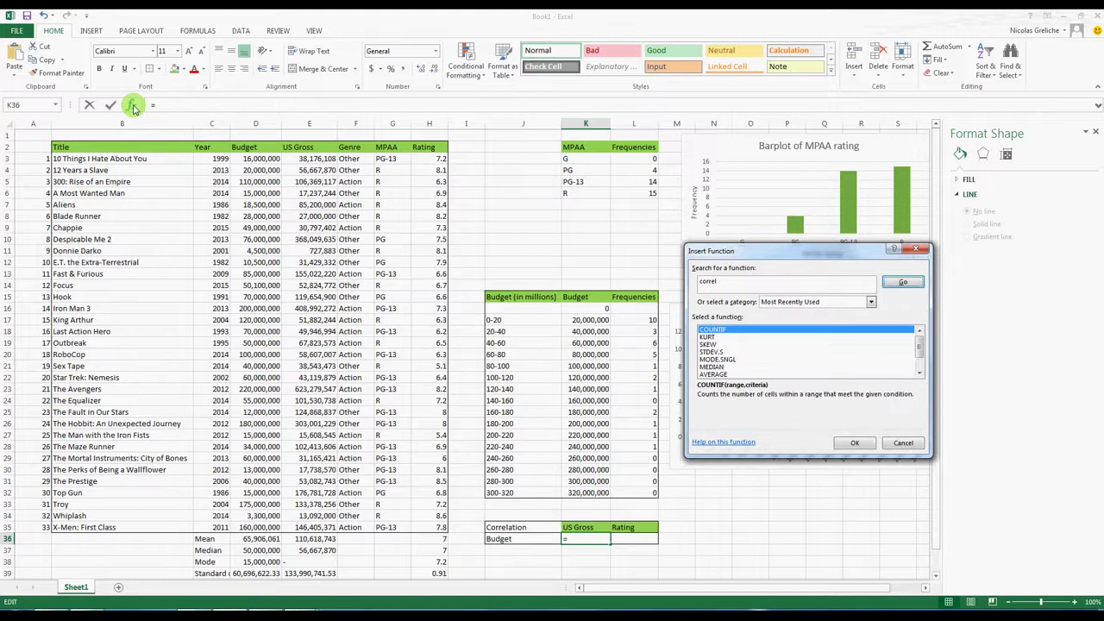
{"action": "key", "text": "Return"}
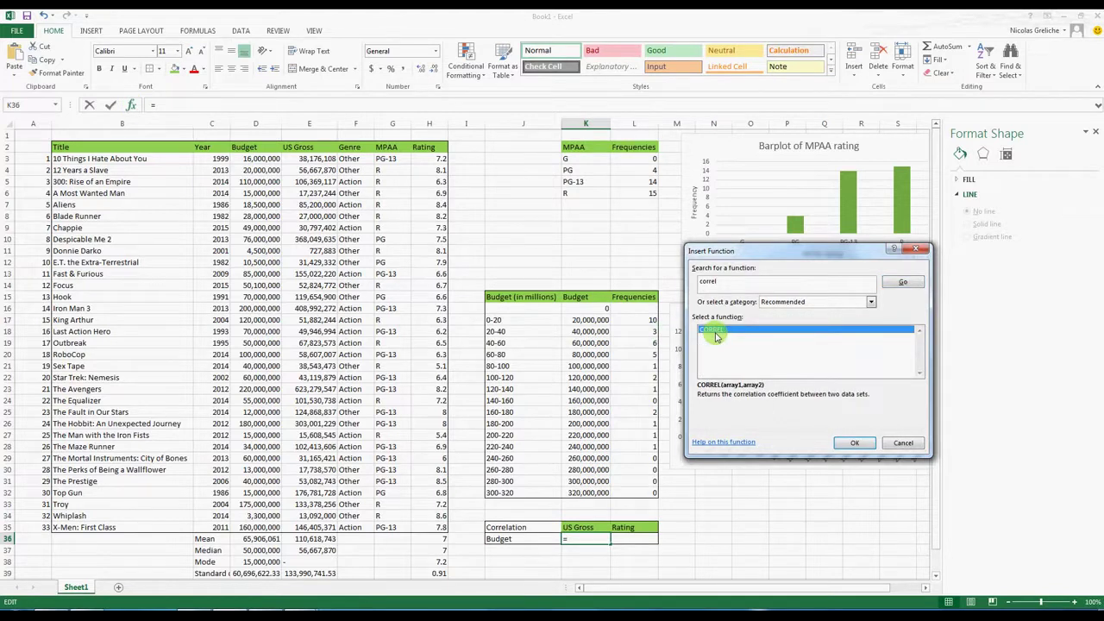
{"action": "left_click", "coordinate": [854, 443]}
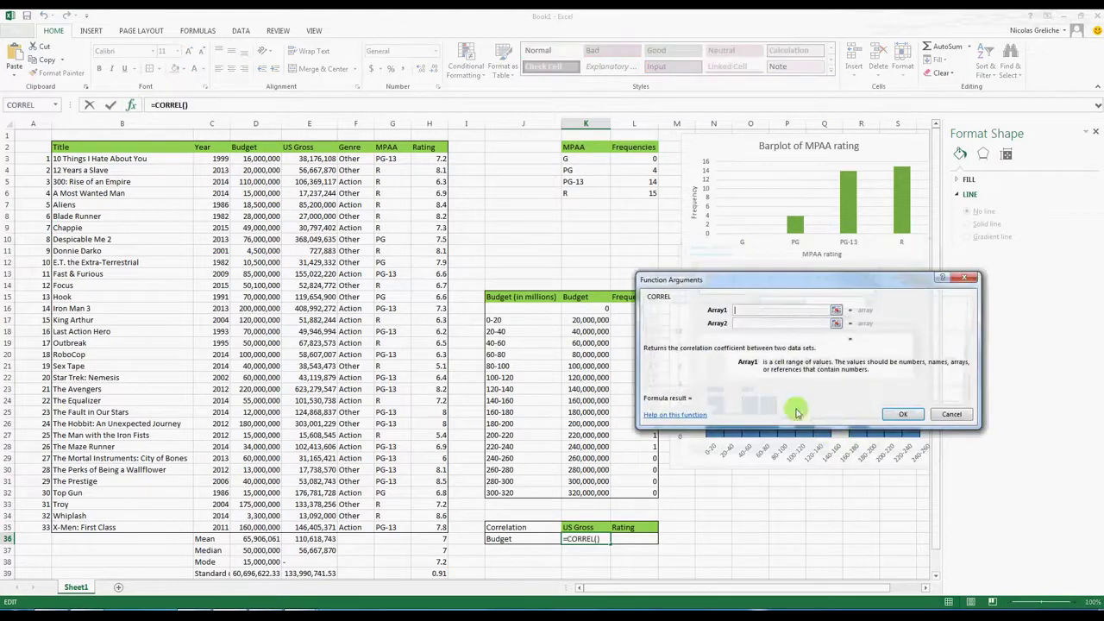
{"action": "left_click", "coordinate": [837, 312]}
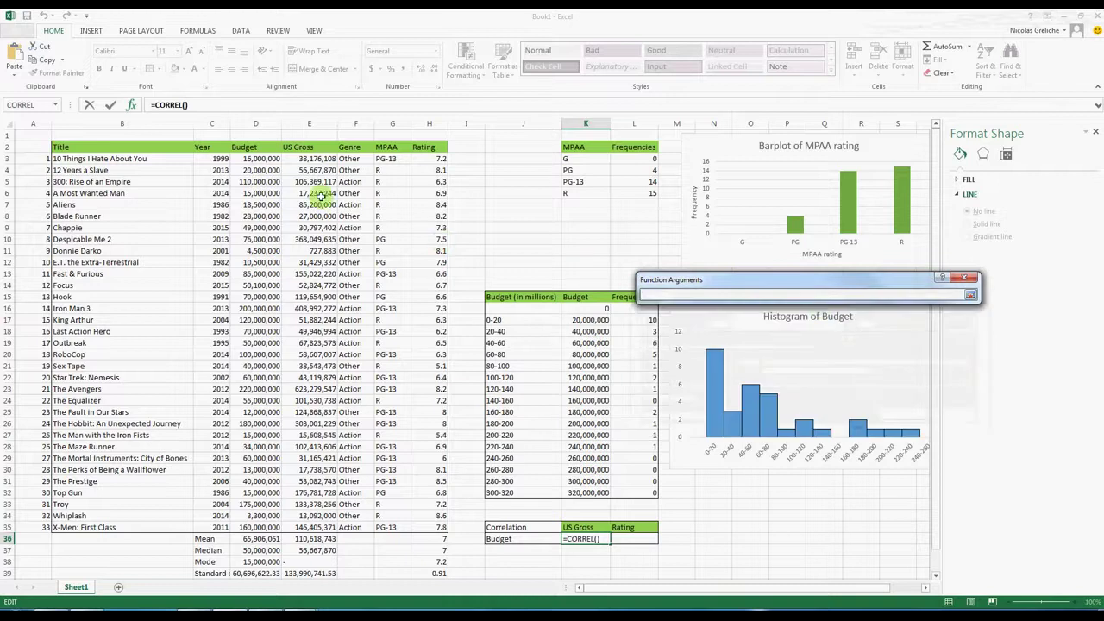
{"action": "left_click_drag", "start_coordinate": [251, 158], "coordinate": [265, 529]}
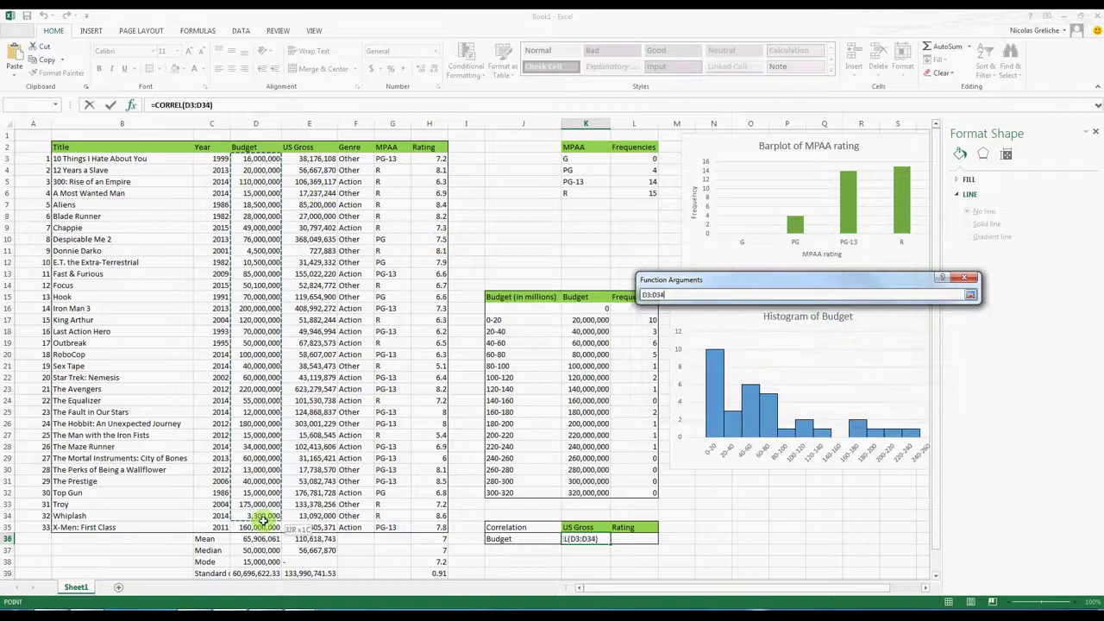
{"action": "left_click", "coordinate": [971, 295]}
{"action": "left_click", "coordinate": [837, 322]}
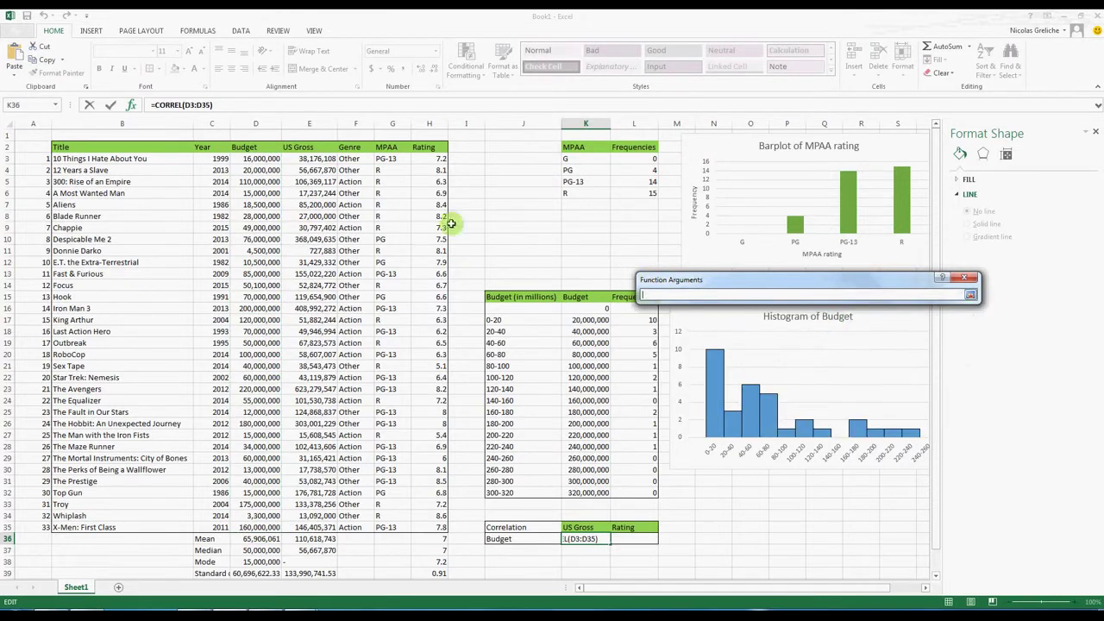
{"action": "left_click_drag", "start_coordinate": [295, 156], "coordinate": [314, 527]}
{"action": "left_click", "coordinate": [970, 295]}
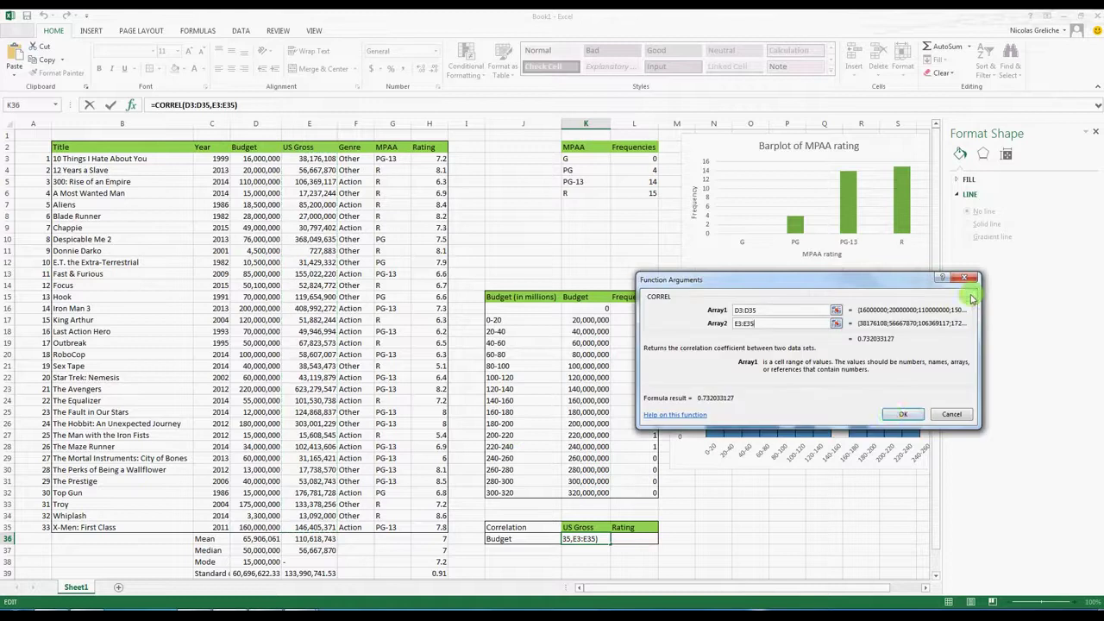
{"action": "left_click", "coordinate": [901, 416]}
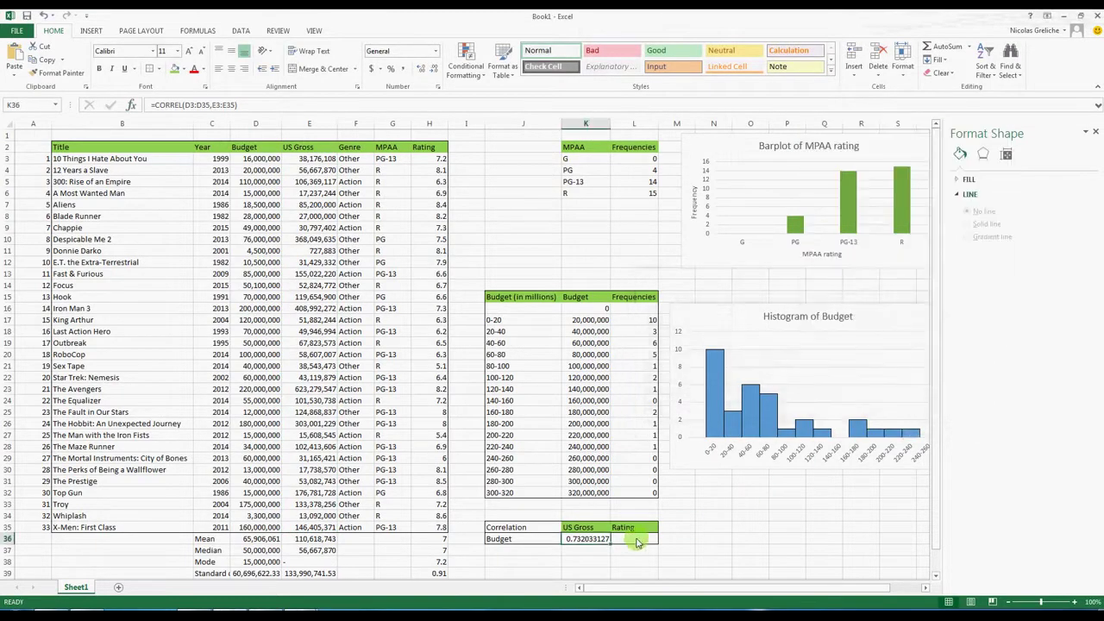
Enter =CORREL(D3:D35,H3:H35) in L36, giving the Budget–Rating correlation -0.0229.
{"action": "left_click", "coordinate": [627, 539]}
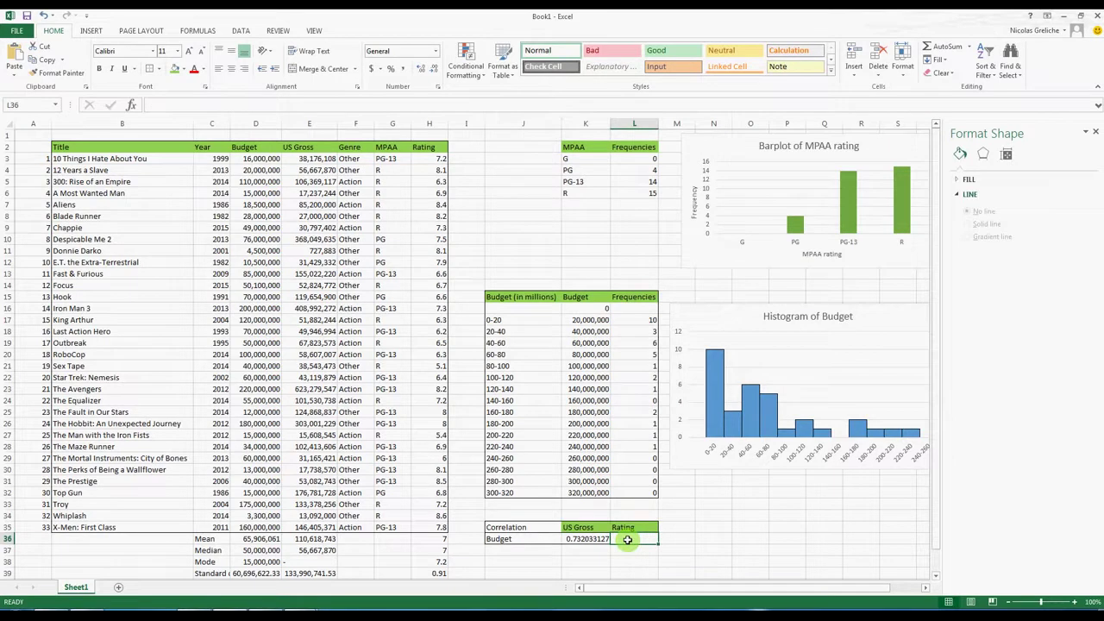
{"action": "left_click", "coordinate": [131, 105]}
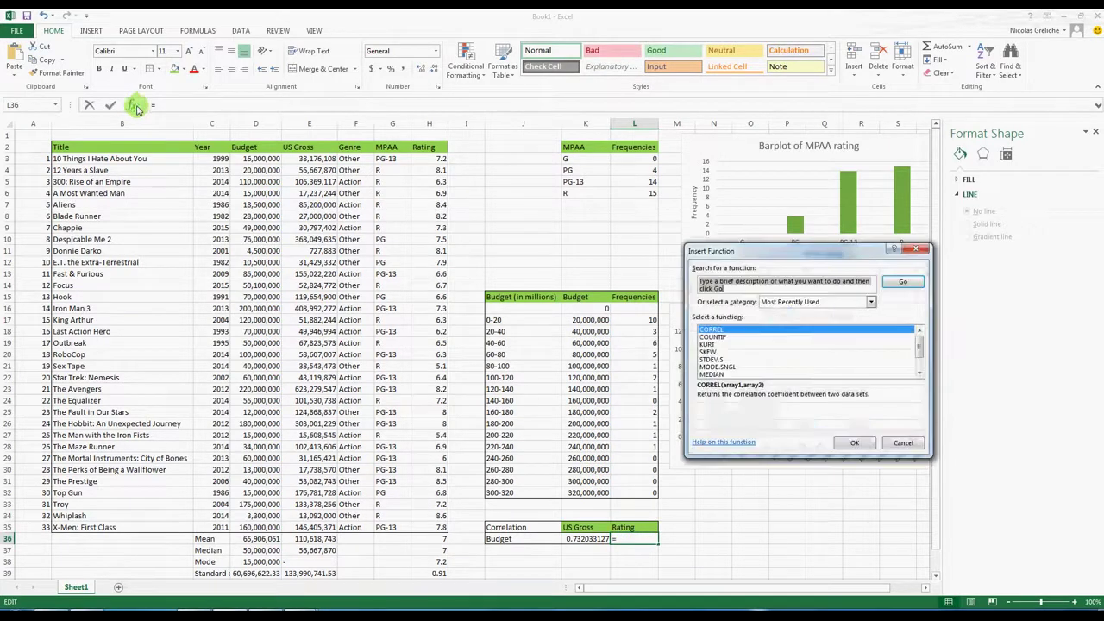
{"action": "left_click", "coordinate": [797, 329]}
{"action": "left_click", "coordinate": [854, 441]}
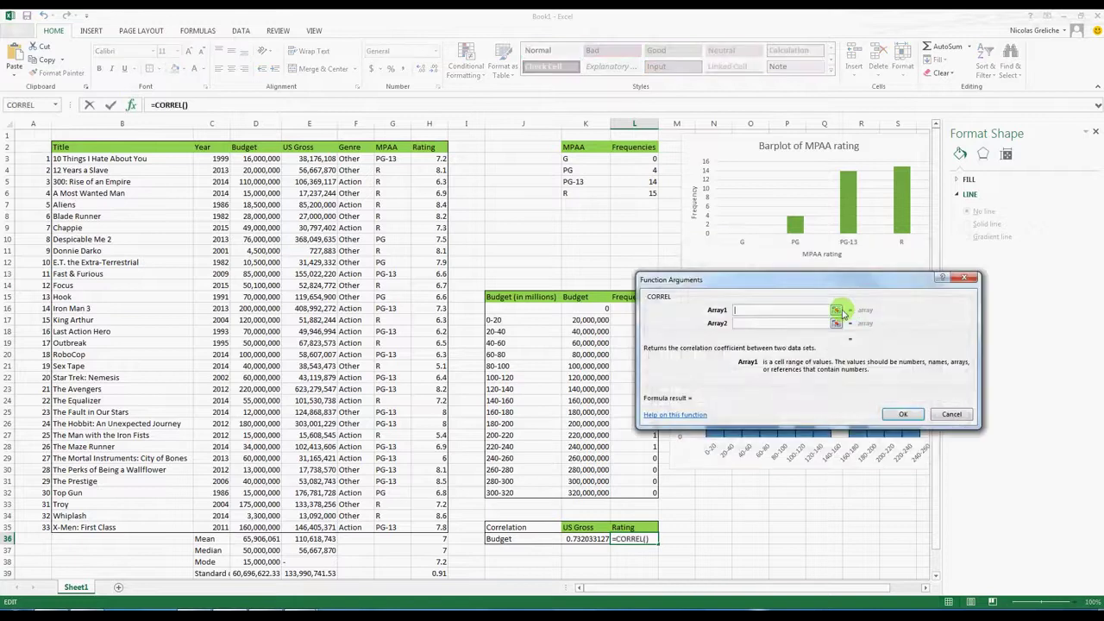
{"action": "left_click", "coordinate": [842, 308]}
{"action": "left_click_drag", "start_coordinate": [256, 158], "coordinate": [266, 526]}
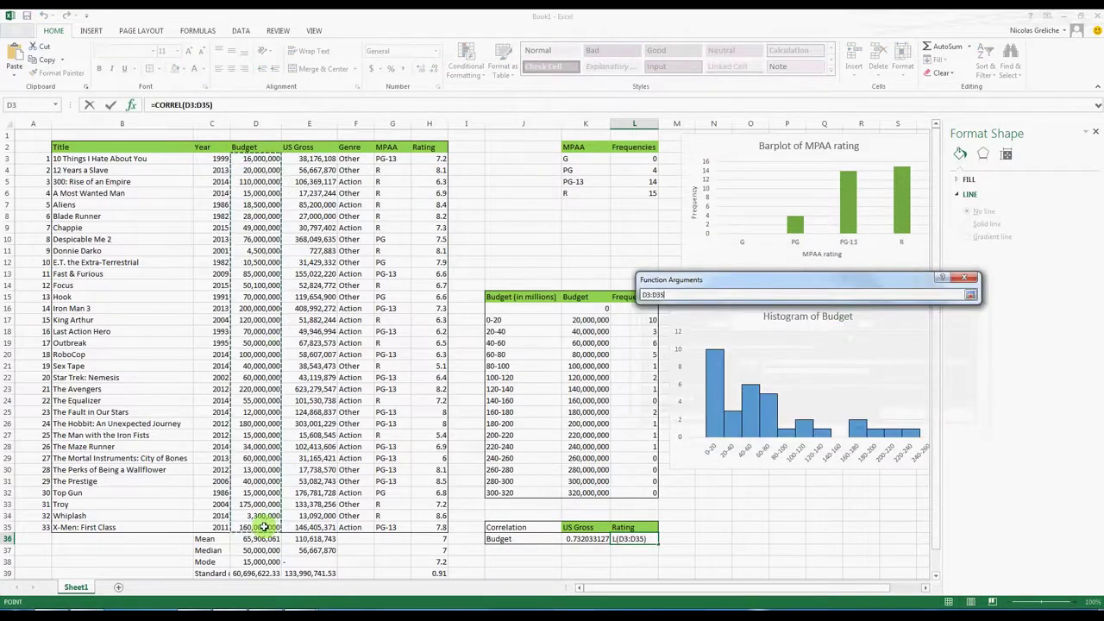
{"action": "left_click", "coordinate": [970, 294]}
{"action": "left_click", "coordinate": [835, 322]}
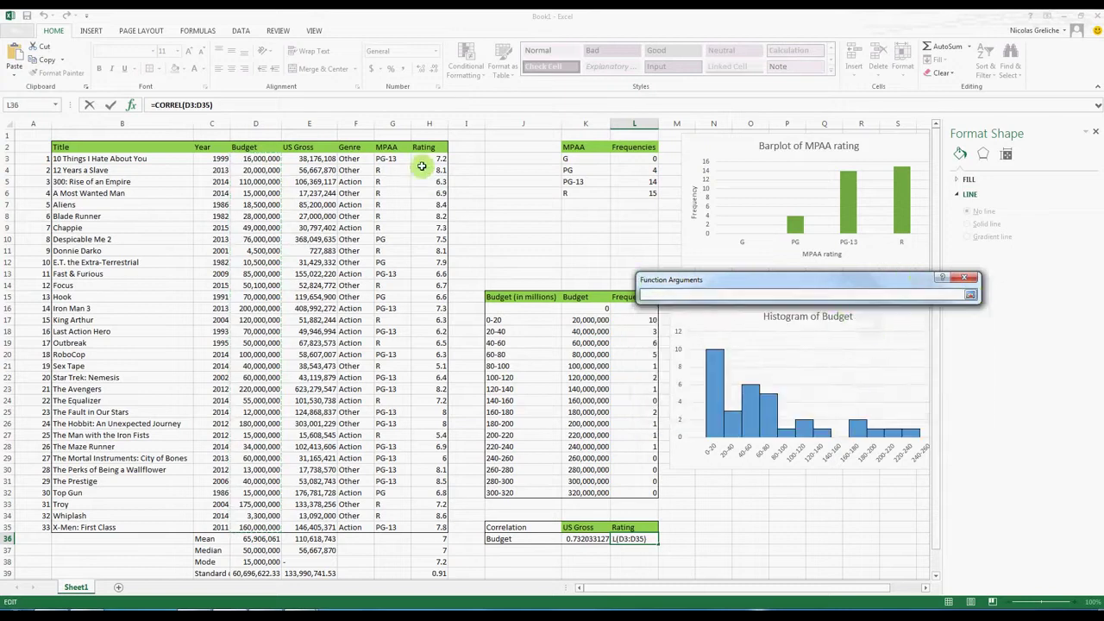
{"action": "left_click_drag", "start_coordinate": [428, 159], "coordinate": [429, 538]}
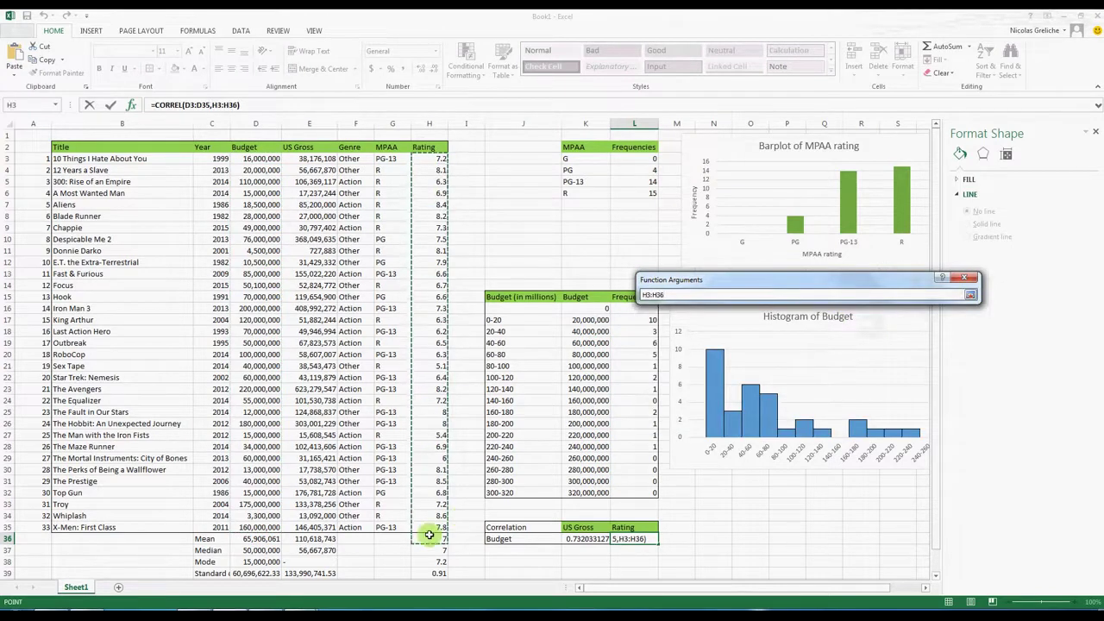
{"action": "left_click_drag", "start_coordinate": [419, 162], "coordinate": [428, 527]}
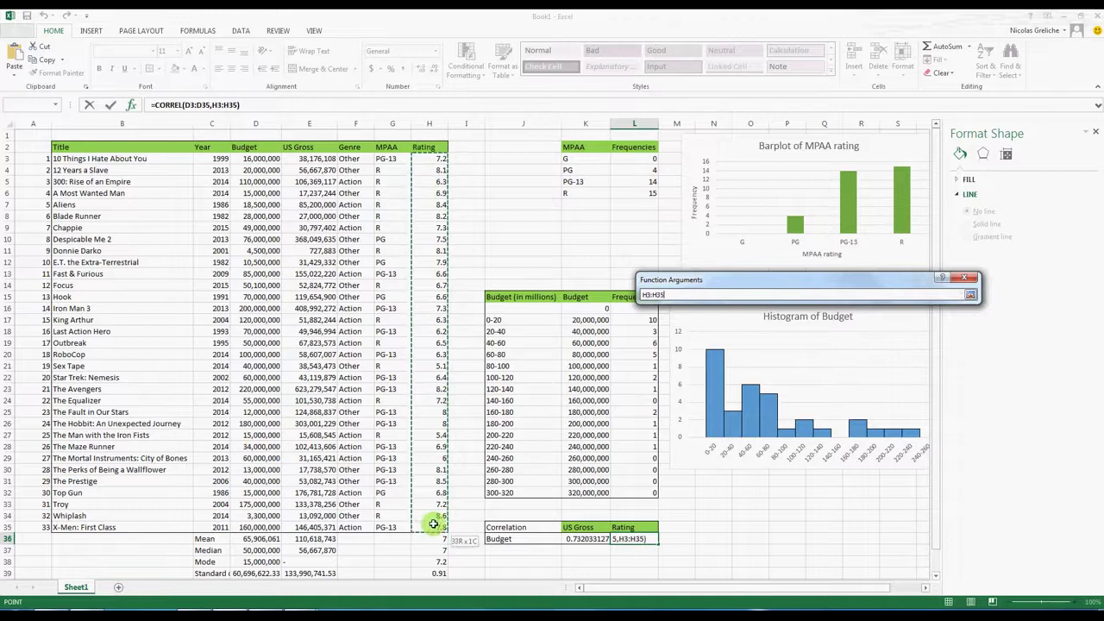
{"action": "left_click", "coordinate": [970, 294]}
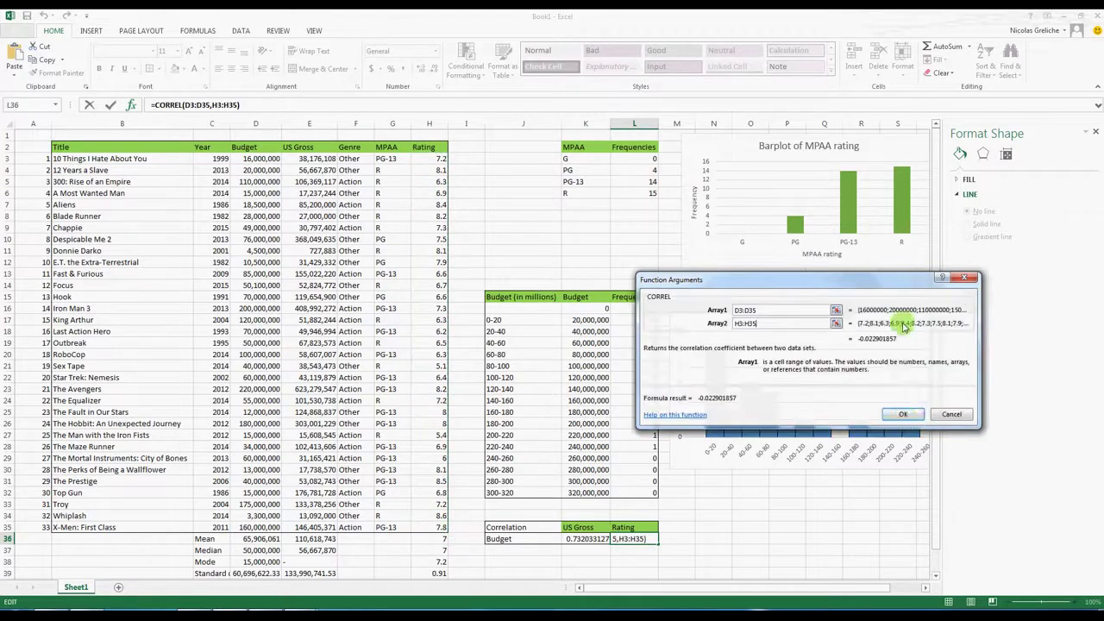
{"action": "left_click", "coordinate": [902, 414]}
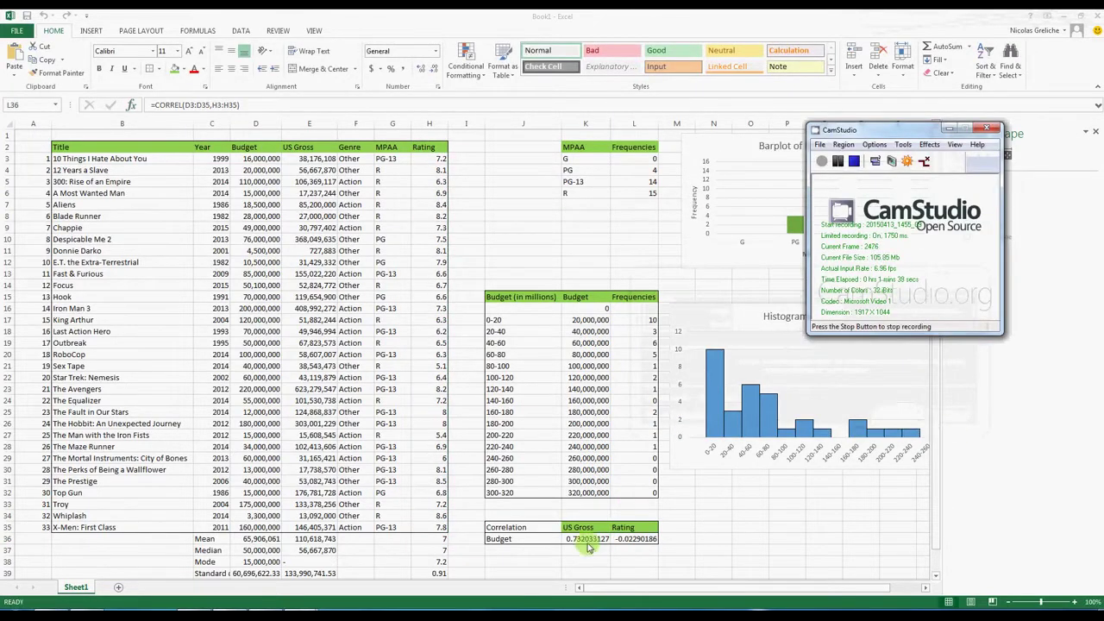
Format K36:L36 as Number with 2 decimal places, showing 0.73 and -0.02.
{"action": "left_click_drag", "start_coordinate": [584, 539], "coordinate": [638, 539]}
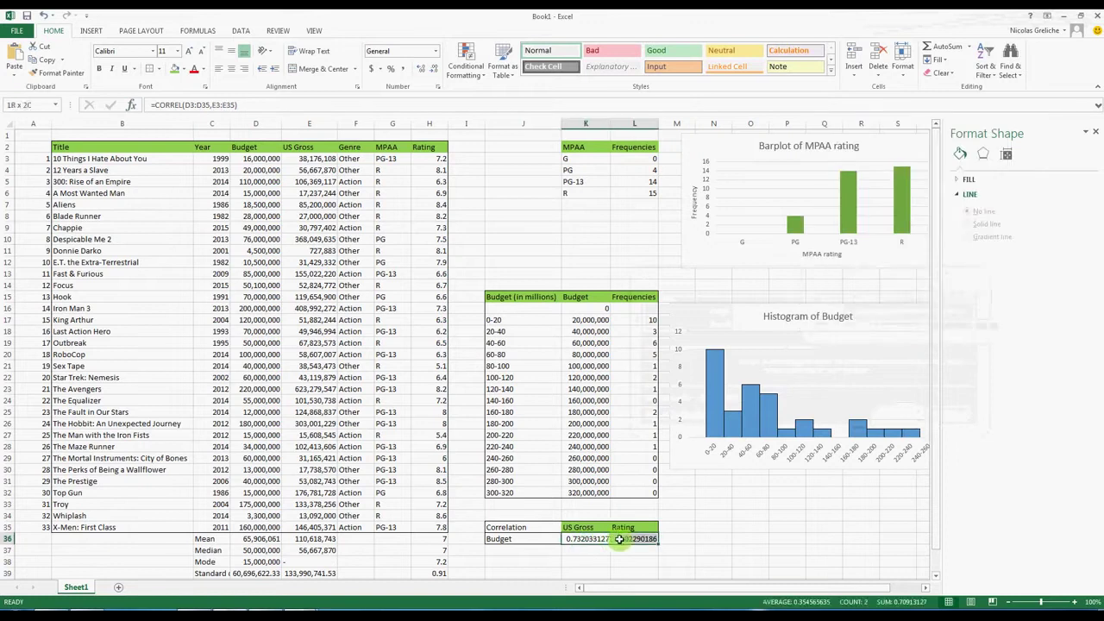
{"action": "left_click", "coordinate": [902, 59]}
{"action": "left_click", "coordinate": [919, 294]}
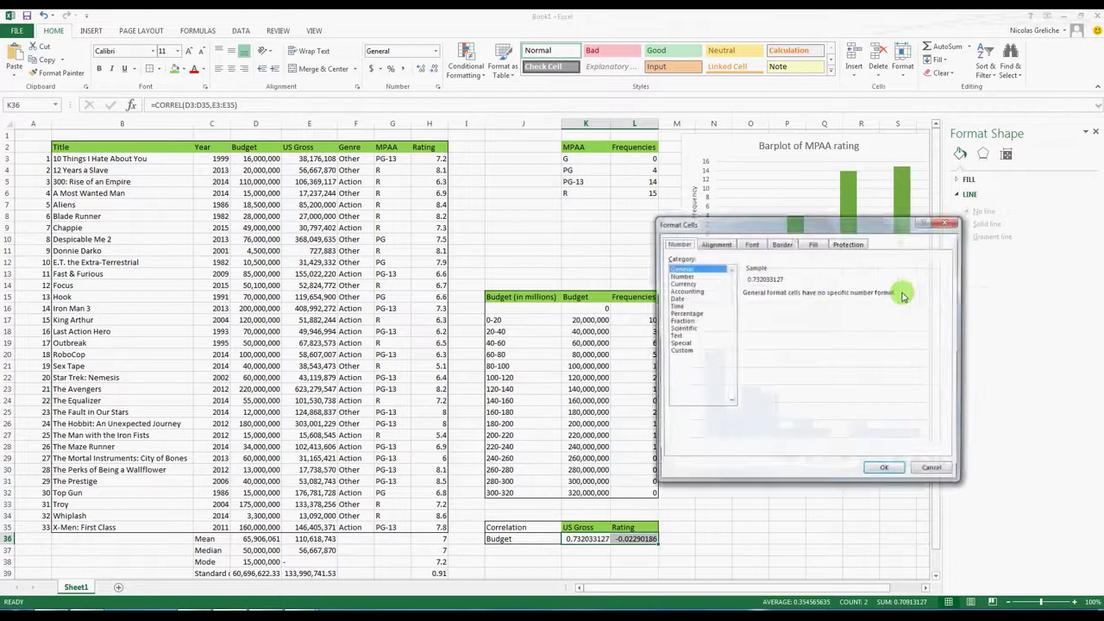
{"action": "left_click", "coordinate": [683, 276]}
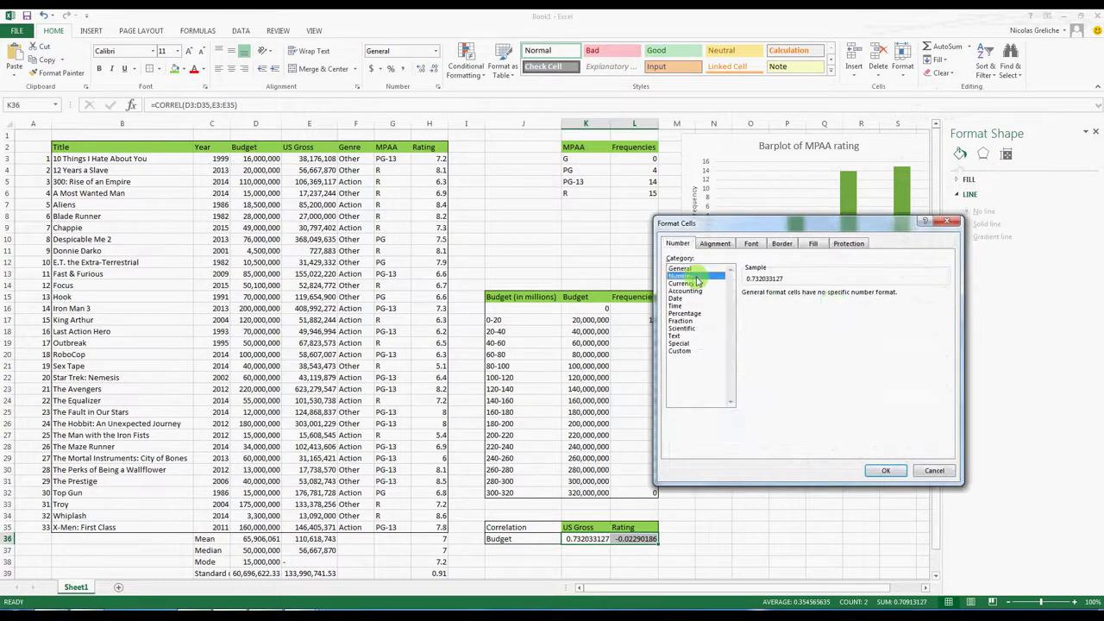
{"action": "left_click", "coordinate": [885, 470]}
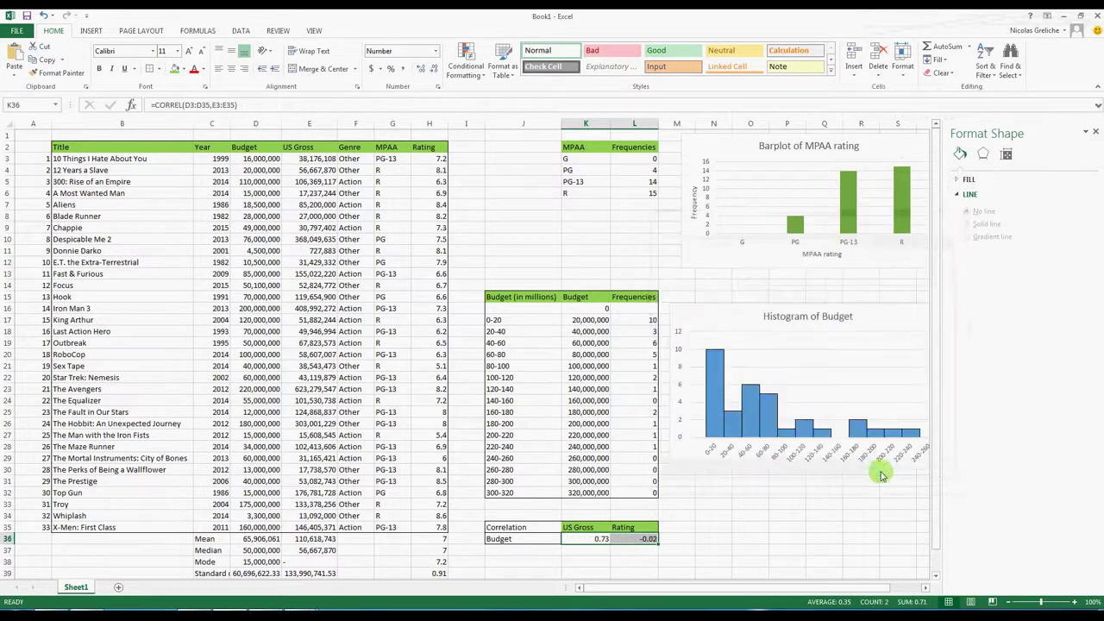
{"action": "left_click", "coordinate": [711, 550]}
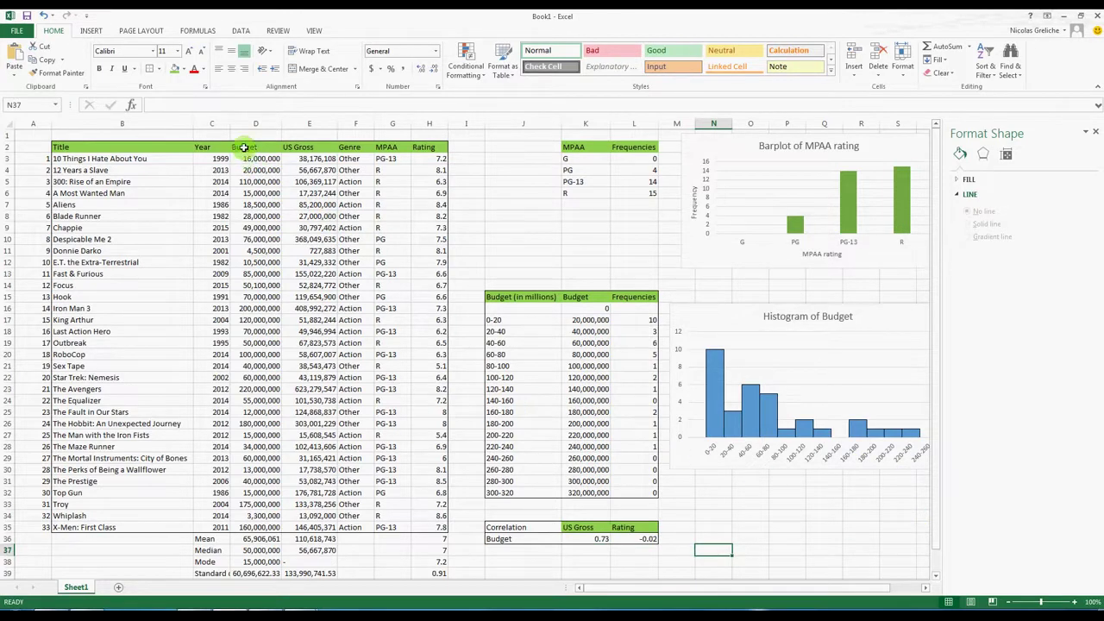
Insert the recommended scatter chart of Budget vs US Gross from D2:E35.
{"action": "left_click_drag", "start_coordinate": [245, 147], "coordinate": [313, 528]}
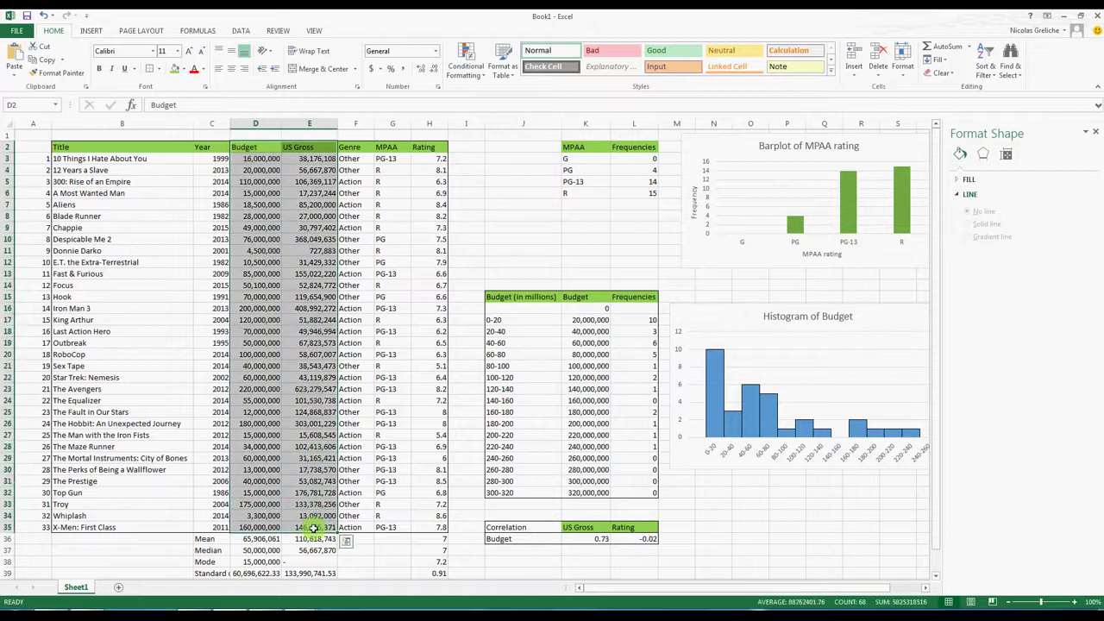
{"action": "left_click", "coordinate": [90, 30]}
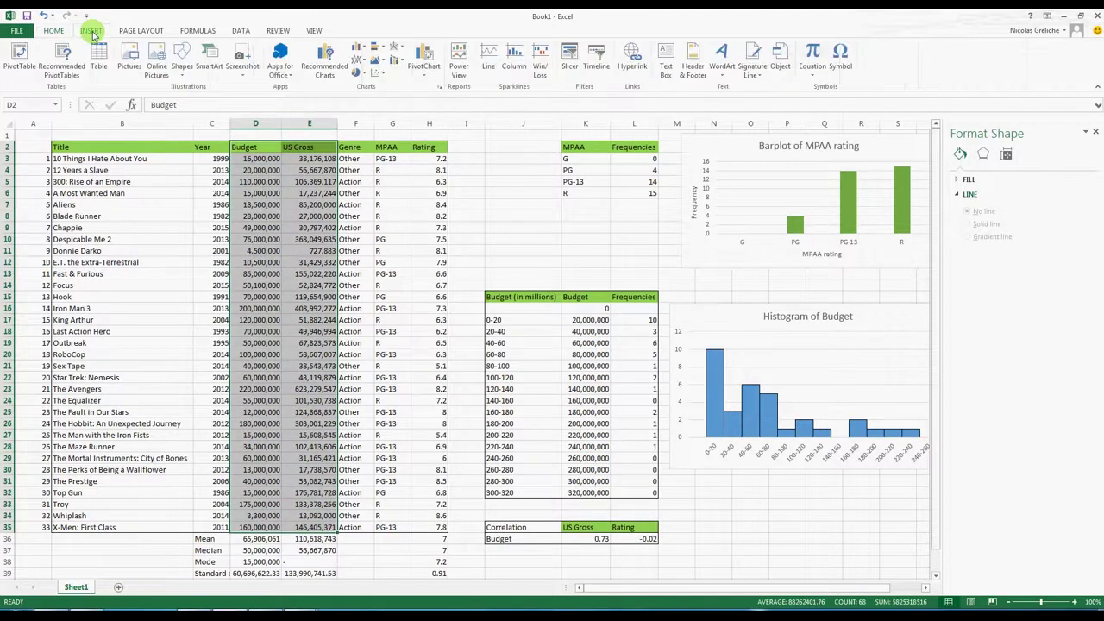
{"action": "left_click", "coordinate": [320, 61]}
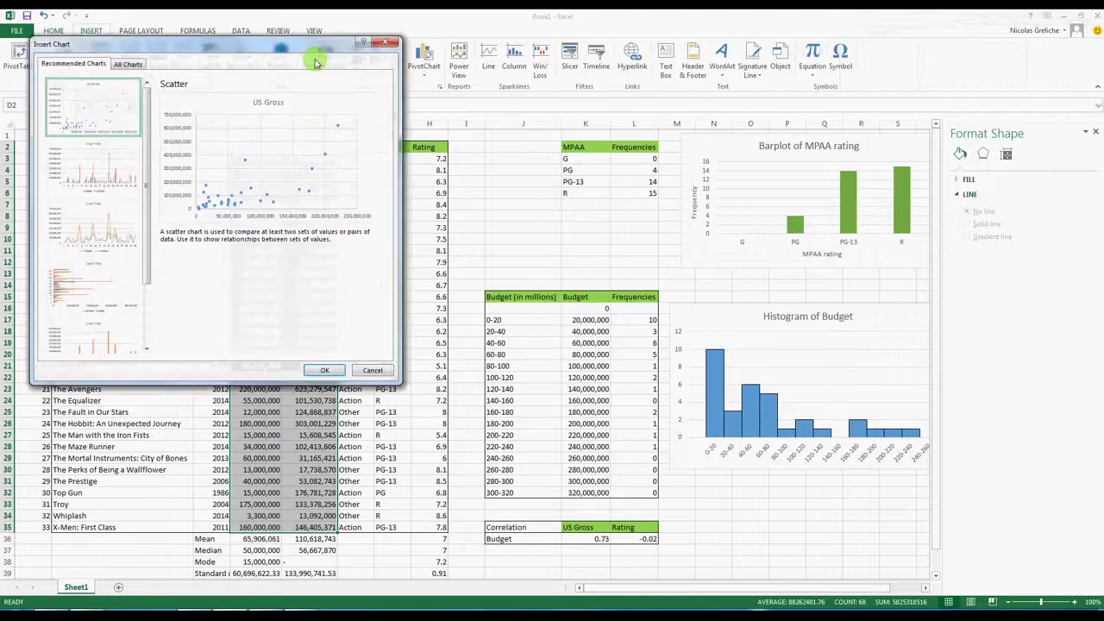
{"action": "left_click", "coordinate": [310, 371]}
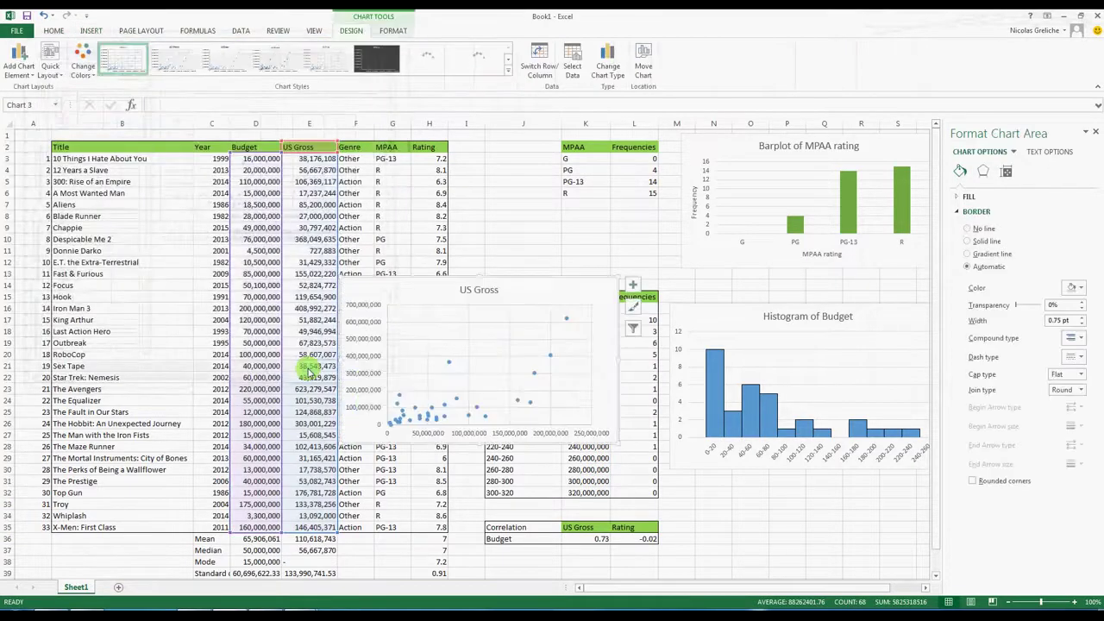
Position the US Gross scatter chart directly below the Budget histogram.
{"action": "left_click_drag", "start_coordinate": [429, 332], "coordinate": [738, 370]}
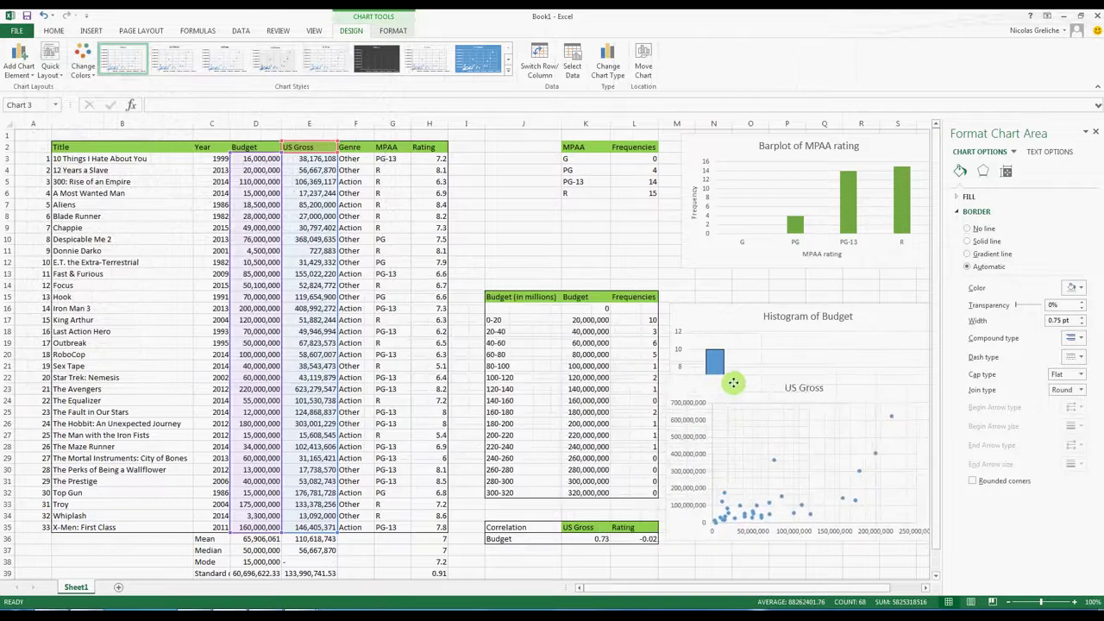
{"action": "left_click_drag", "start_coordinate": [722, 320], "coordinate": [721, 256]}
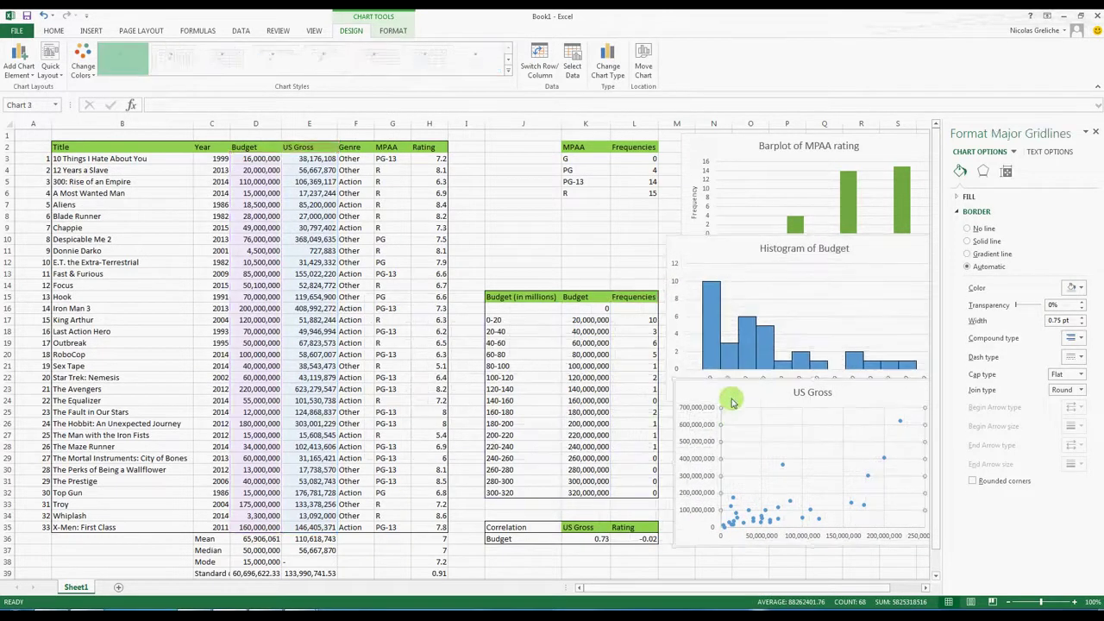
{"action": "left_click_drag", "start_coordinate": [732, 395], "coordinate": [713, 434]}
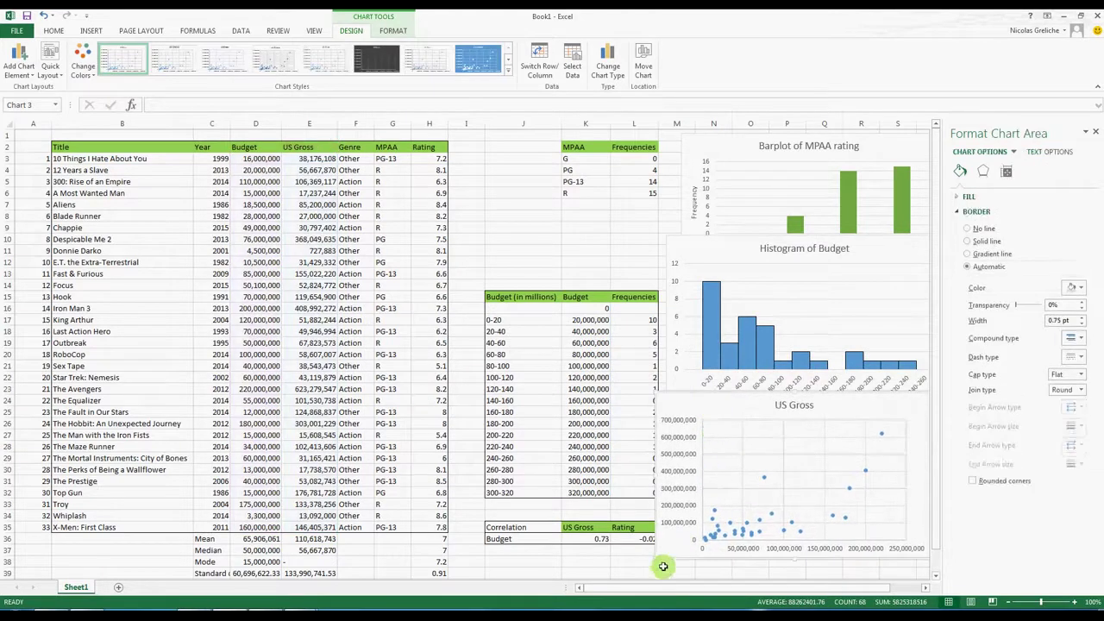
{"action": "left_click_drag", "start_coordinate": [635, 587], "coordinate": [642, 587]}
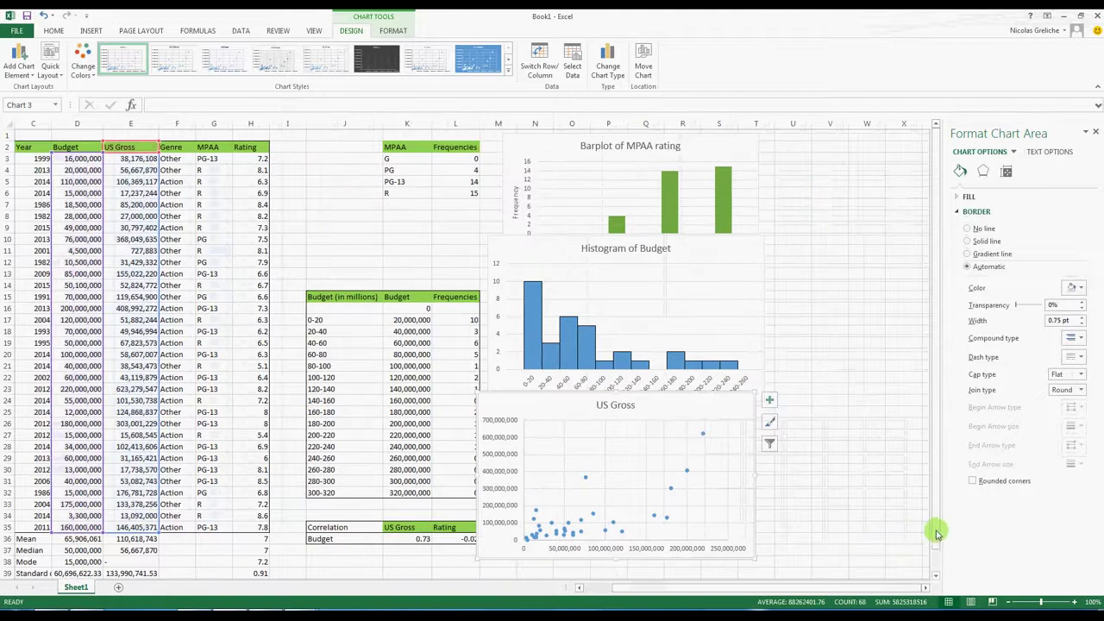
{"action": "left_click_drag", "start_coordinate": [934, 527], "coordinate": [935, 542]}
{"action": "left_click_drag", "start_coordinate": [718, 392], "coordinate": [727, 409]}
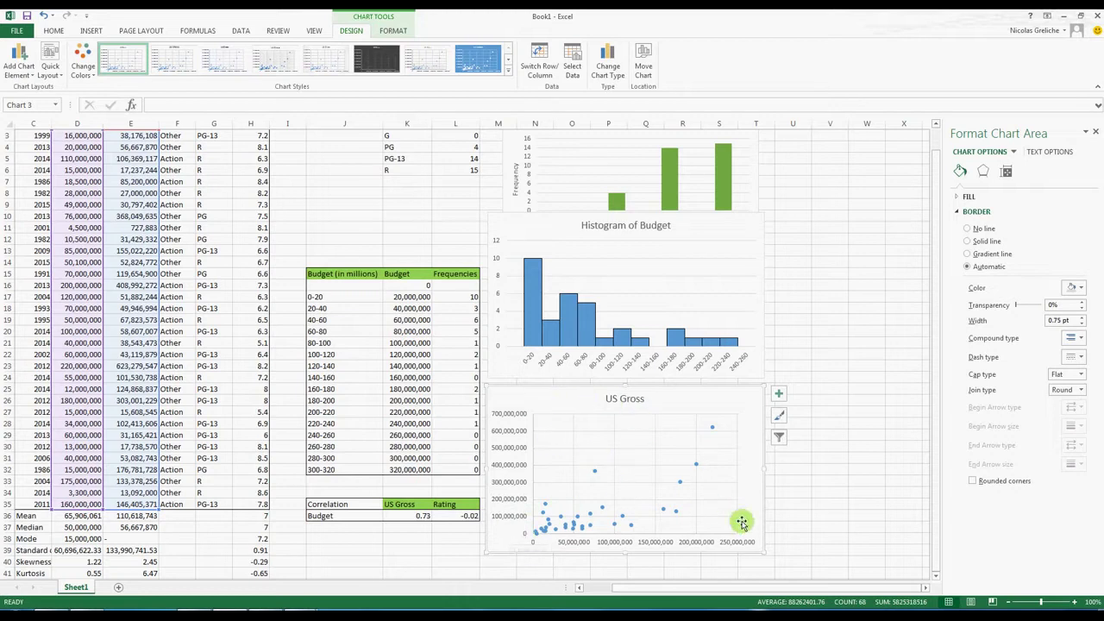
Add a linear trendline to the US Gross scatter chart and select its horizontal axis.
{"action": "left_click", "coordinate": [777, 393]}
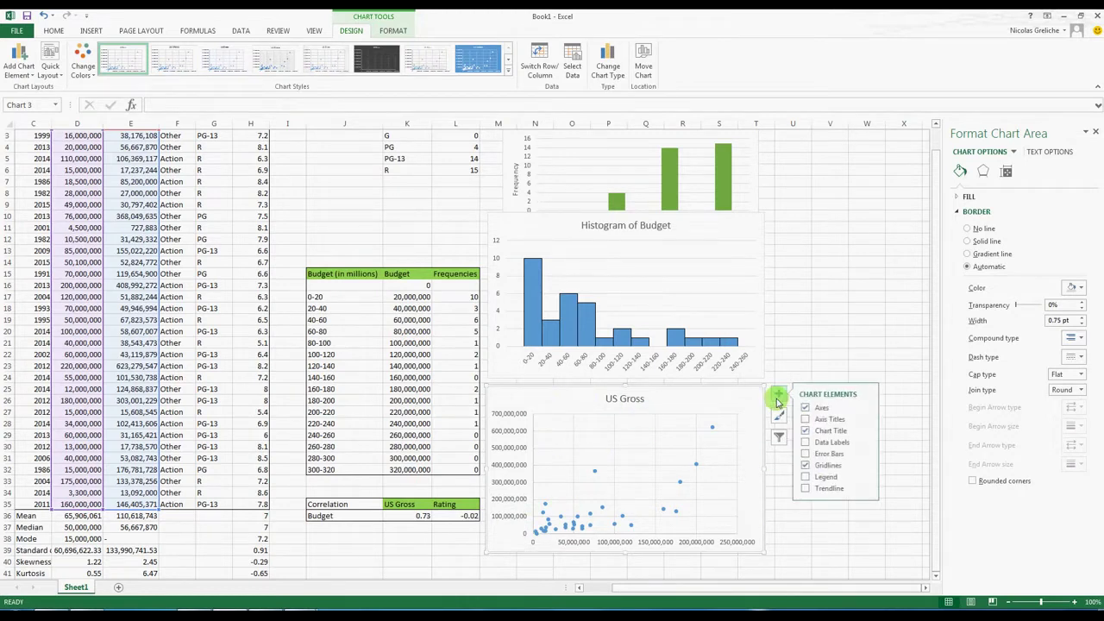
{"action": "left_click", "coordinate": [806, 405]}
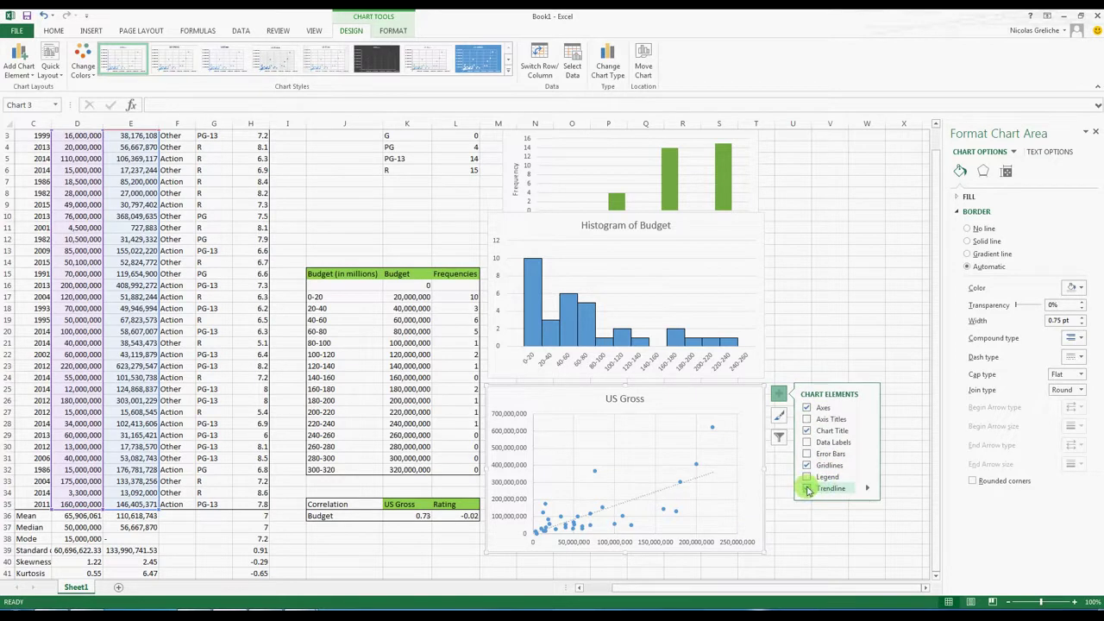
{"action": "left_click", "coordinate": [808, 489]}
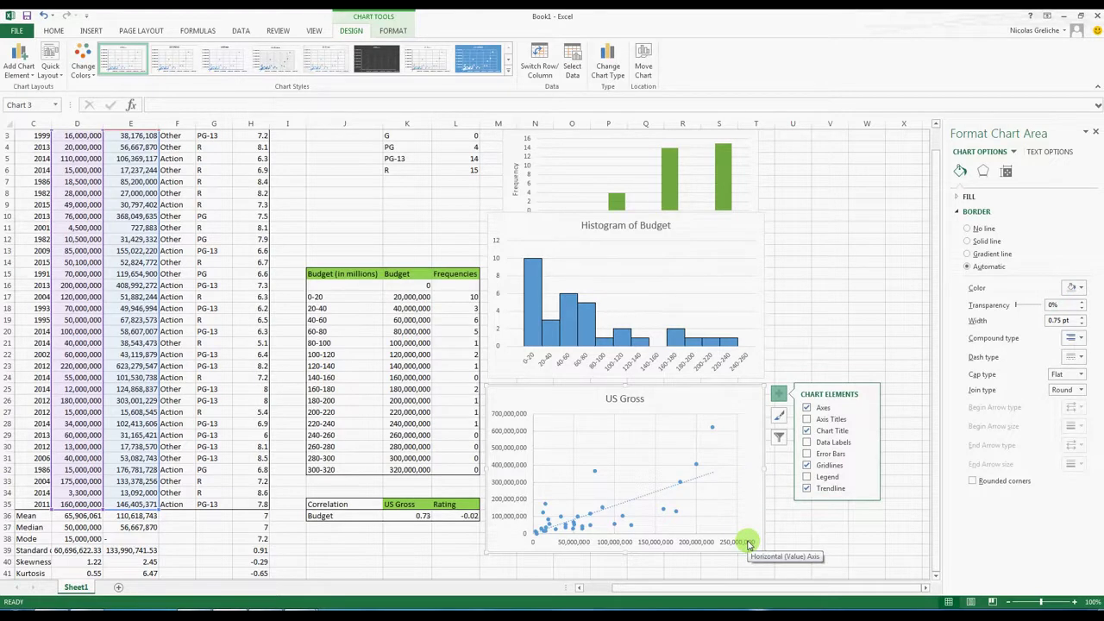
{"action": "left_click", "coordinate": [749, 545]}
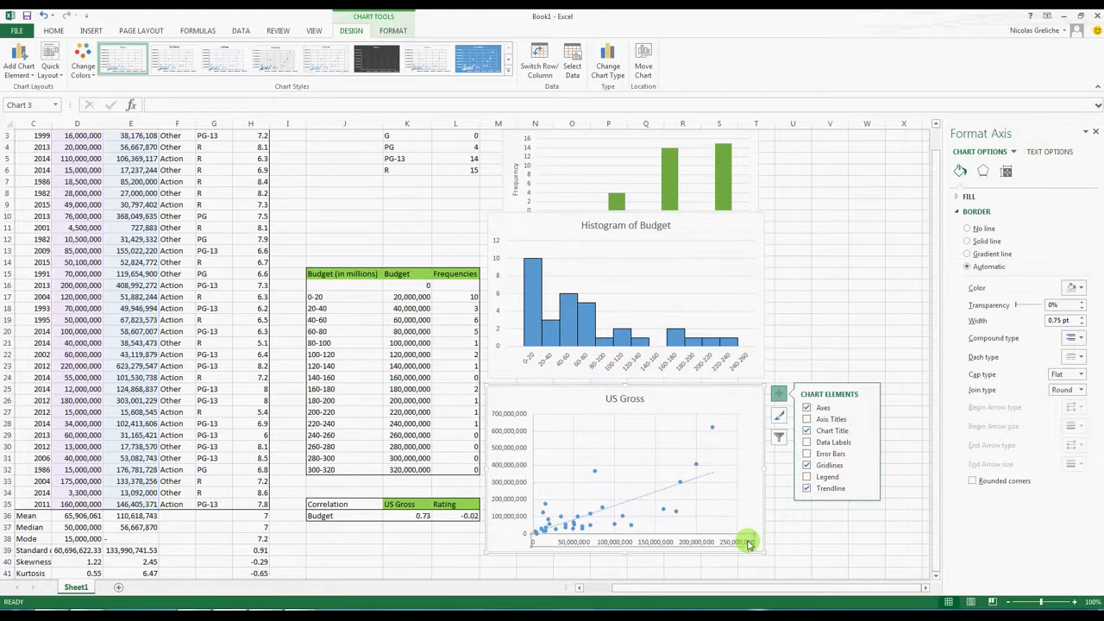
Try different custom angles for the horizontal axis labels in the text box settings.
{"action": "left_click", "coordinate": [1027, 153]}
{"action": "left_click", "coordinate": [958, 198]}
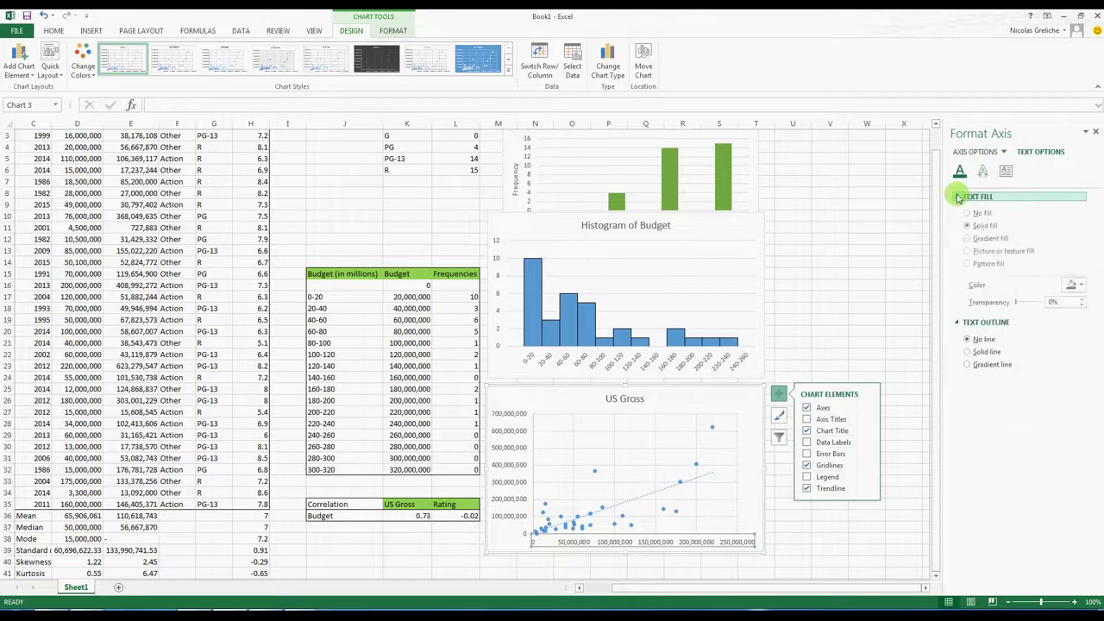
{"action": "left_click", "coordinate": [1004, 171]}
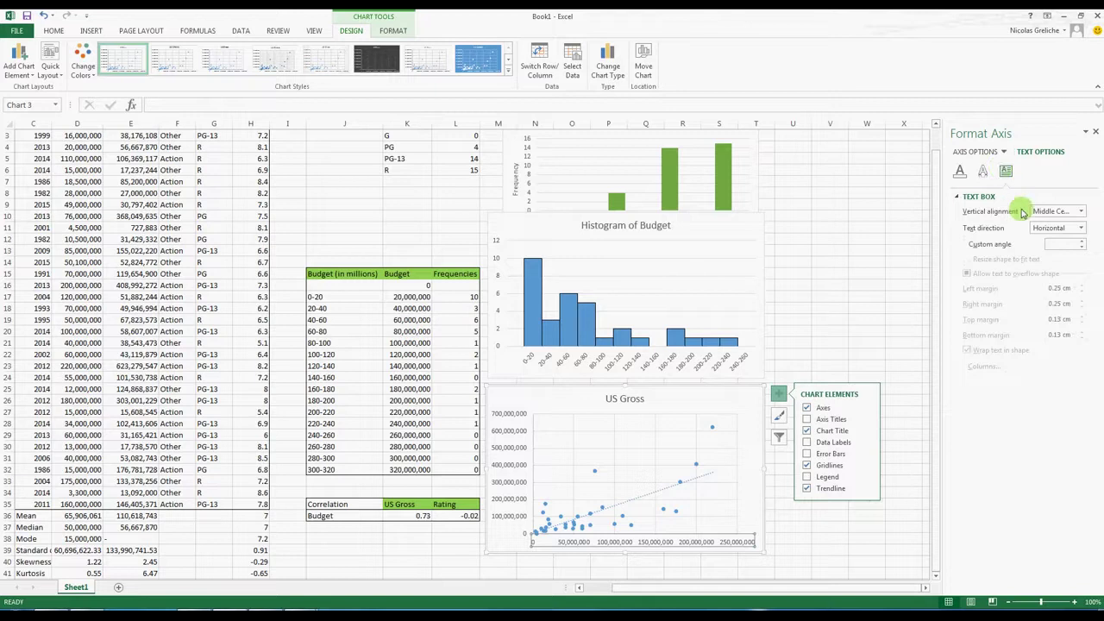
{"action": "left_click", "coordinate": [1083, 242]}
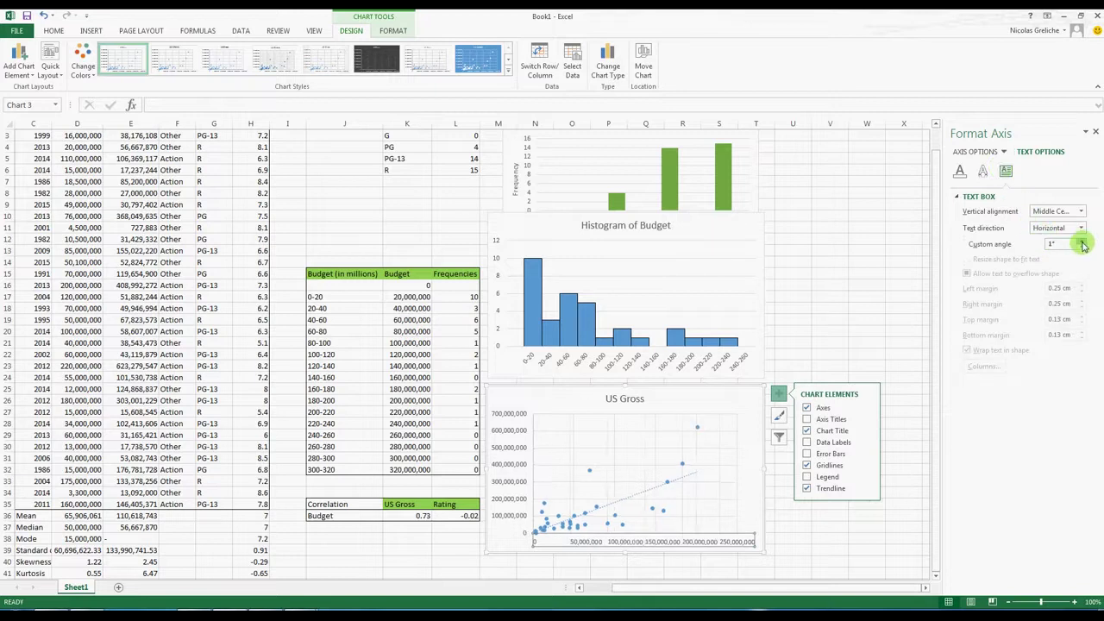
{"action": "left_click_drag", "start_coordinate": [1083, 244], "coordinate": [1082, 247]}
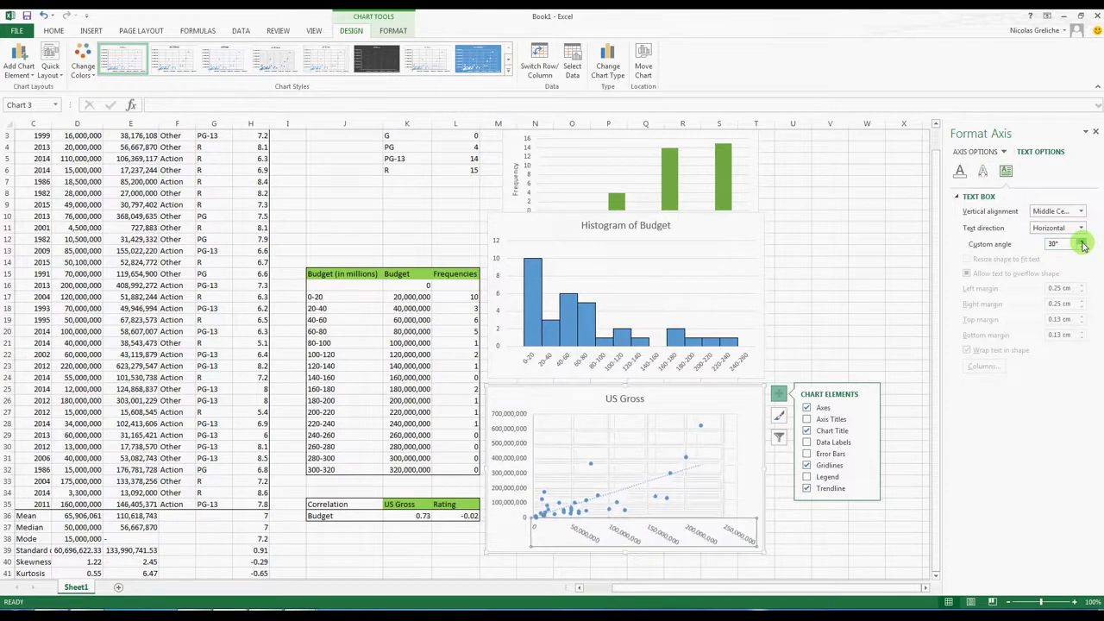
{"action": "left_click", "coordinate": [1083, 248]}
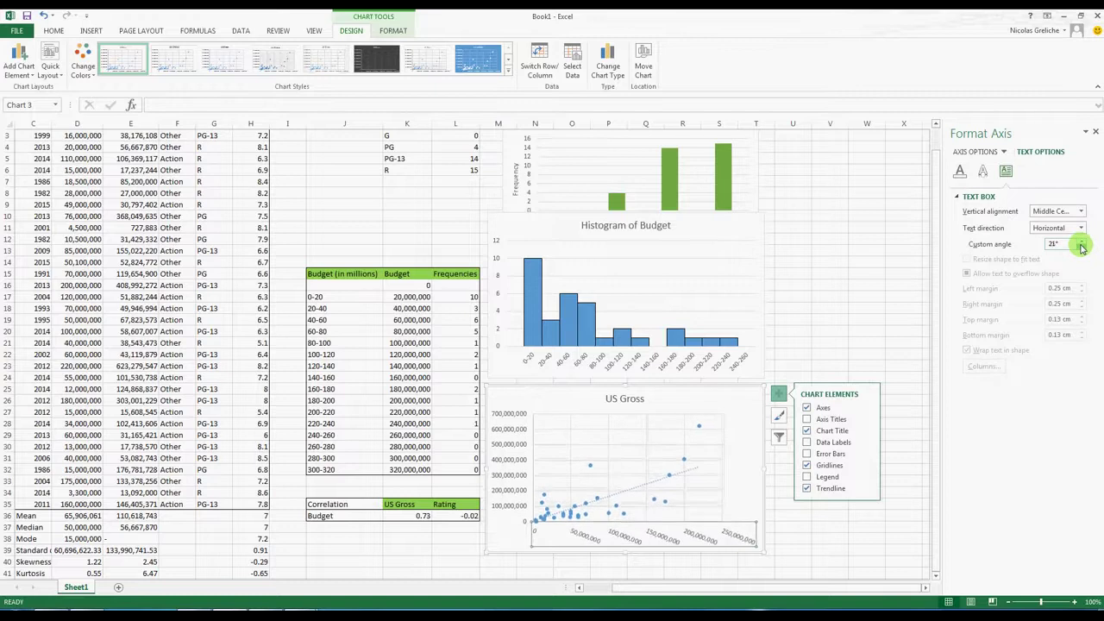
{"action": "left_click_drag", "start_coordinate": [1082, 248], "coordinate": [1082, 247]}
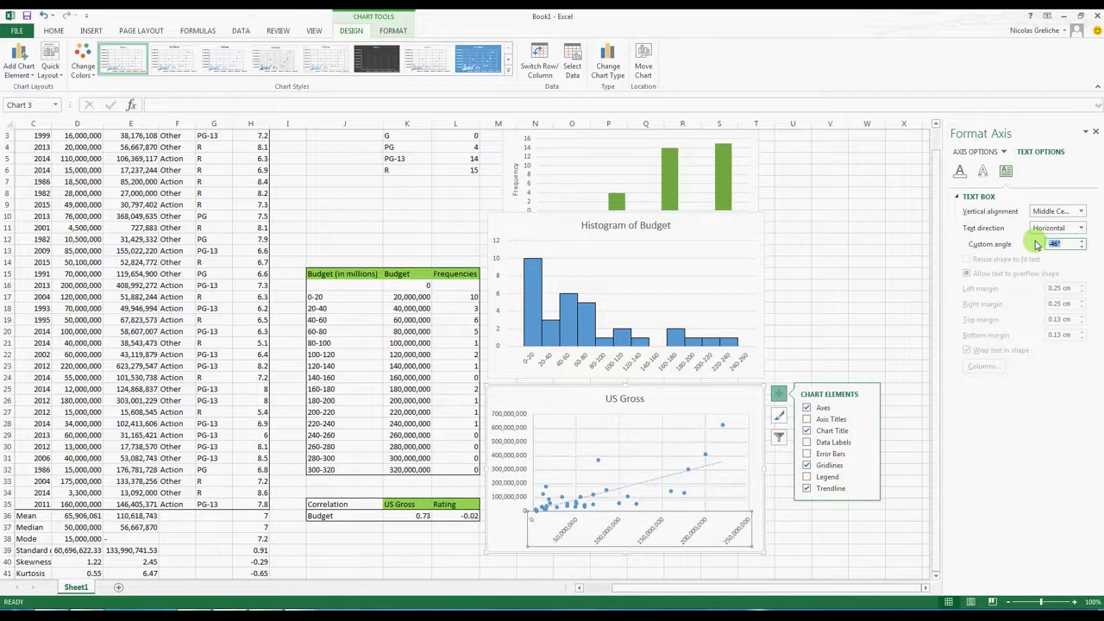
Set the horizontal axis label text direction to Rotate all text 90°.
{"action": "left_click", "coordinate": [976, 151]}
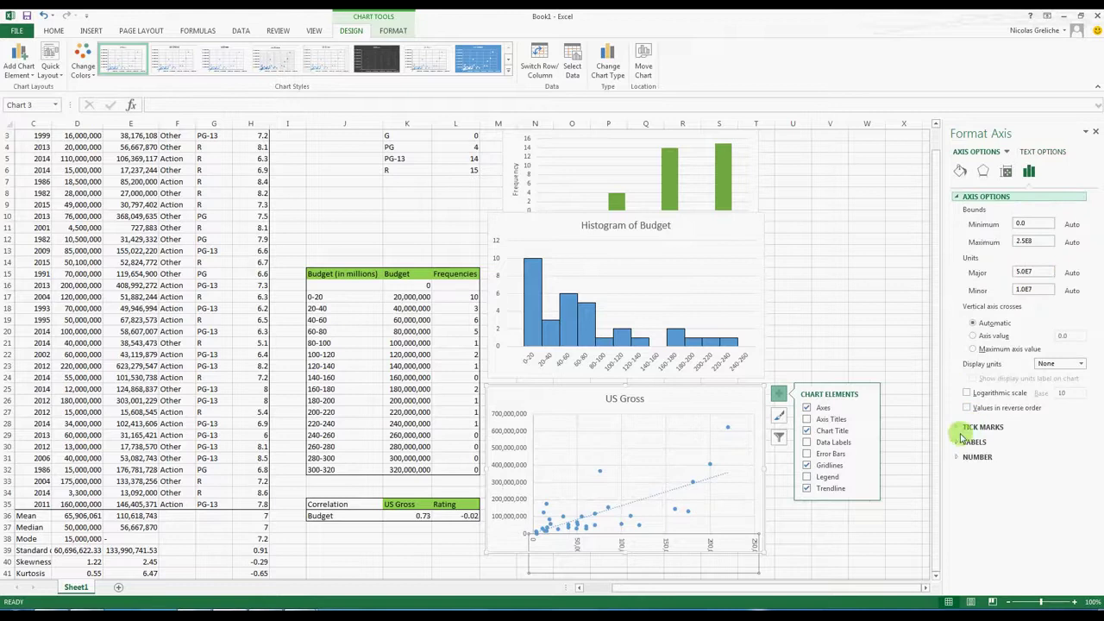
{"action": "left_click", "coordinate": [1005, 171]}
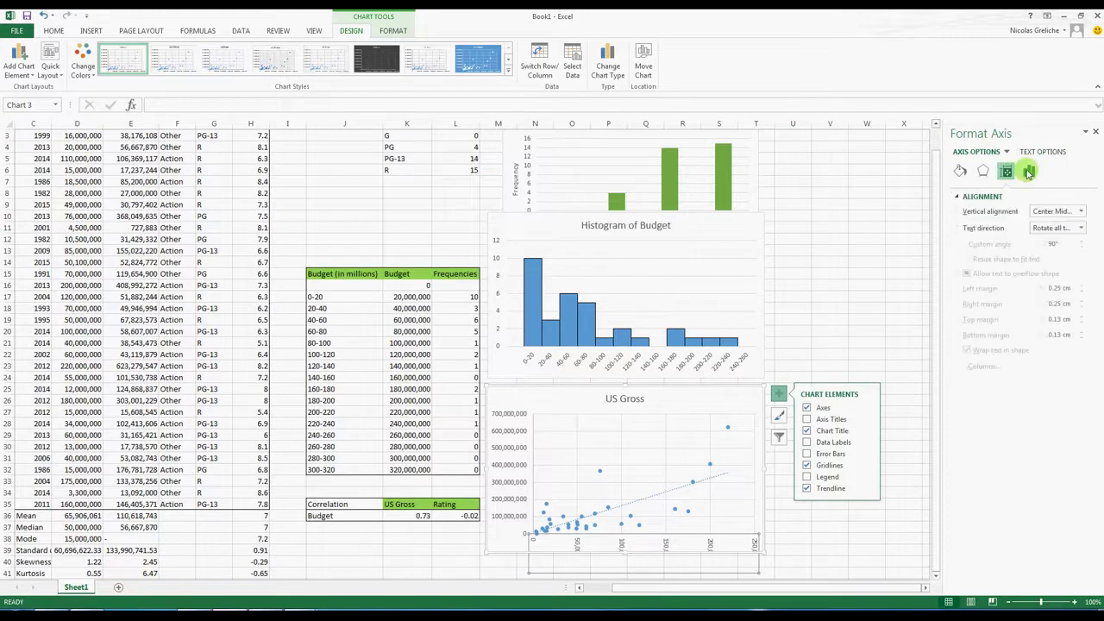
{"action": "left_click", "coordinate": [1043, 151]}
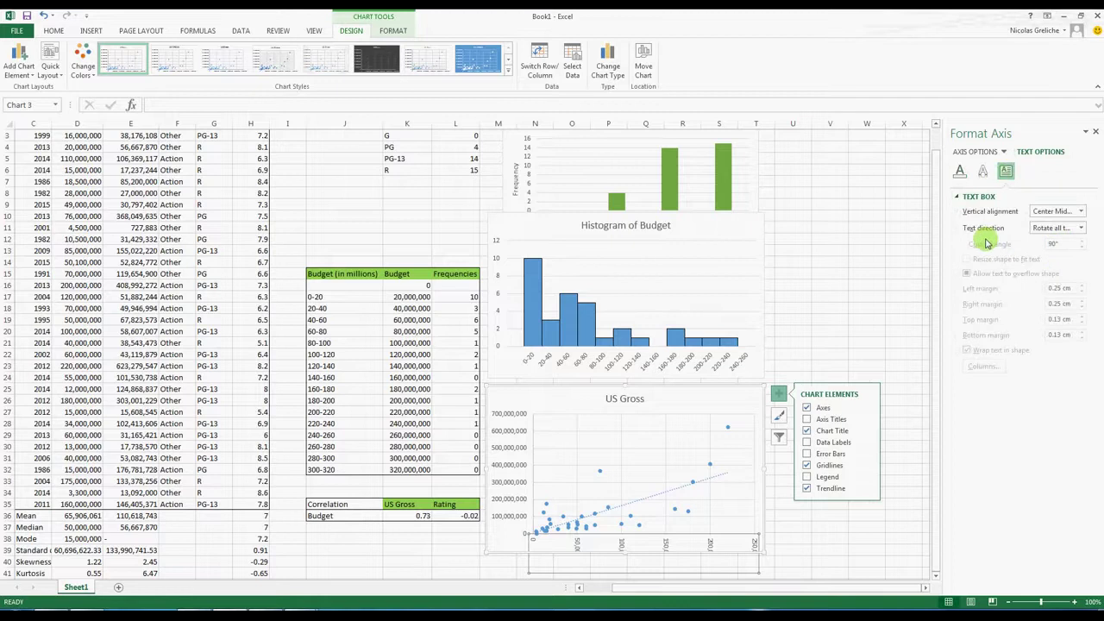
{"action": "left_click", "coordinate": [1078, 228]}
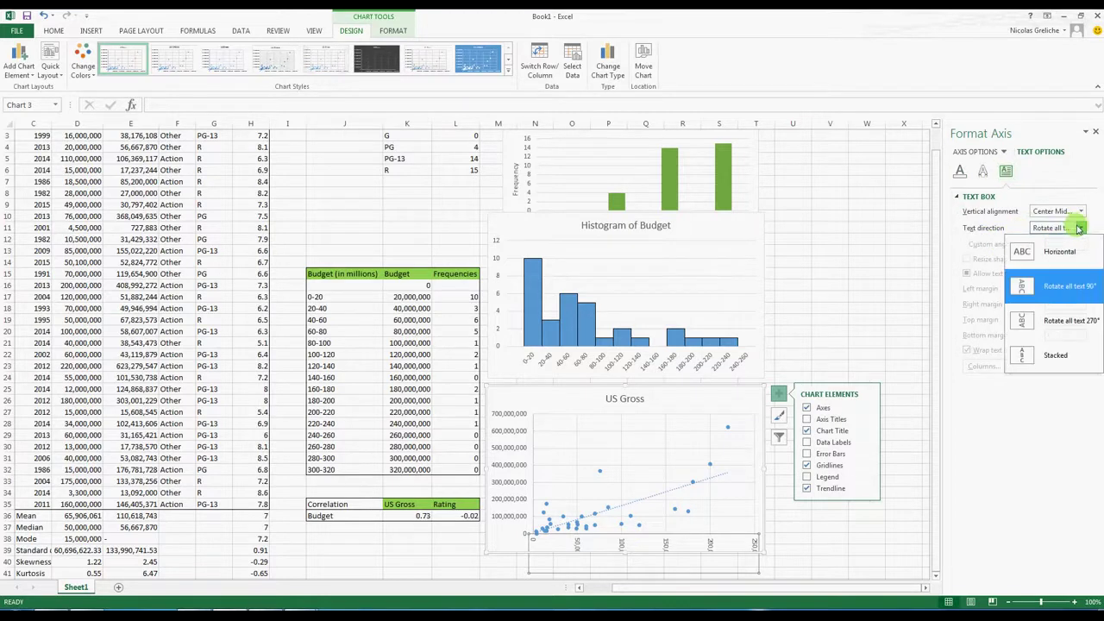
{"action": "left_click", "coordinate": [1030, 288]}
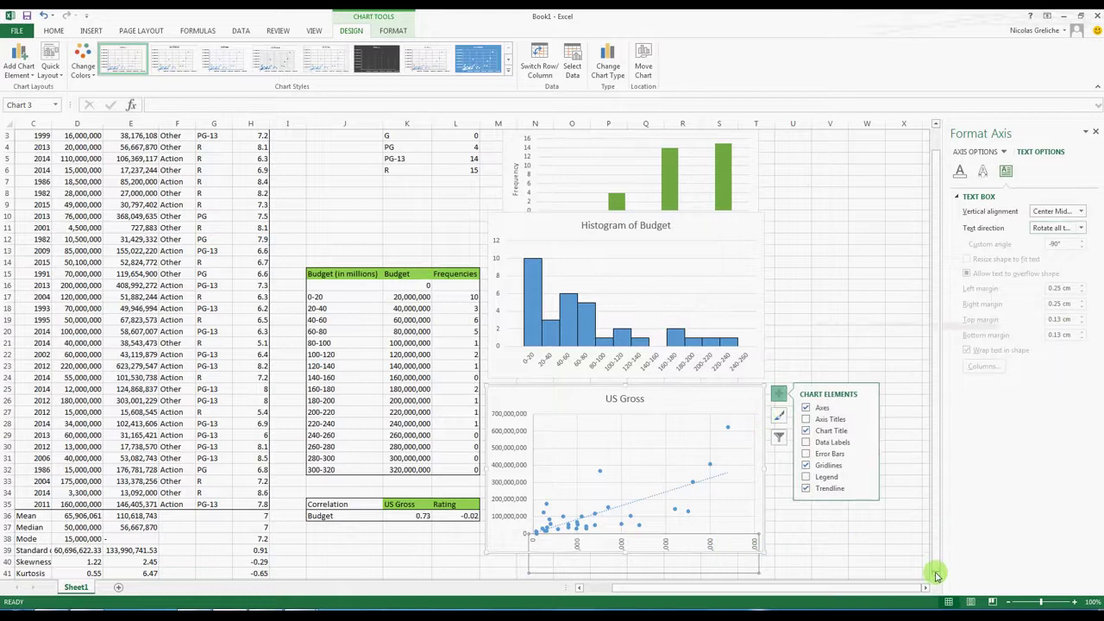
{"action": "scroll", "coordinate": [938, 574], "scroll_direction": "down", "scroll_amount": 3}
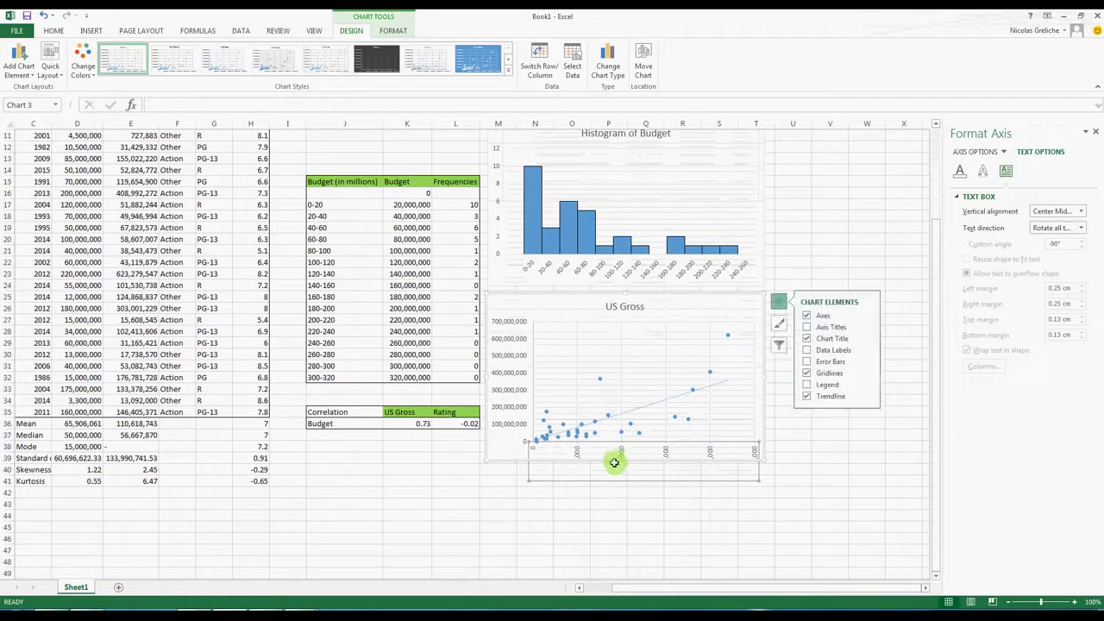
Resize the US Gross chart and plot area so the rotated 50,000,000–250,000,000 labels fit.
{"action": "left_click_drag", "start_coordinate": [623, 458], "coordinate": [623, 491]}
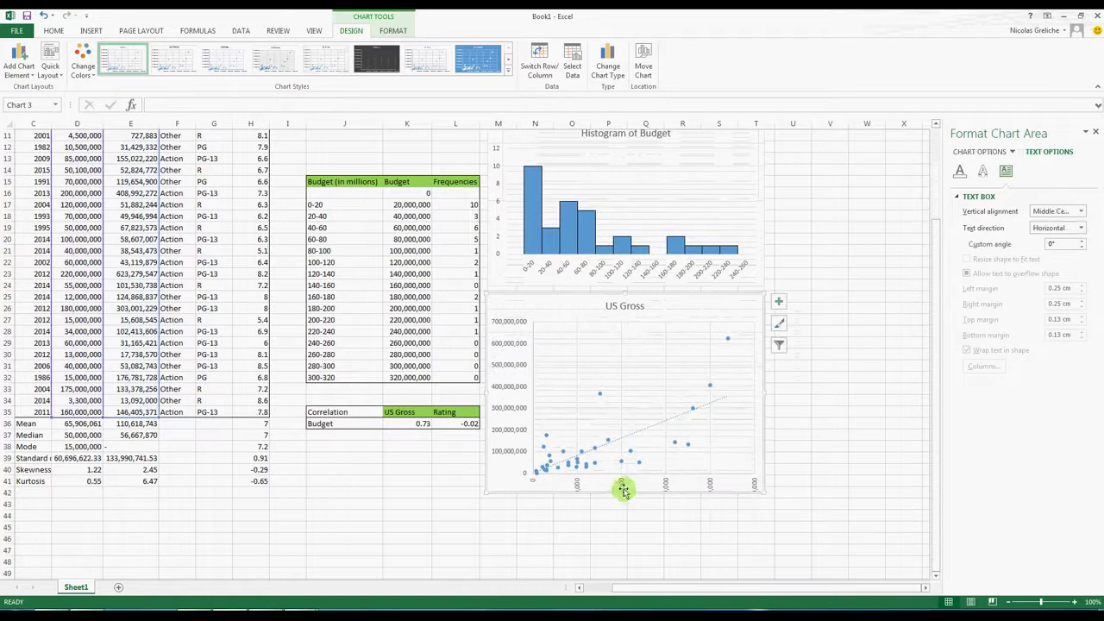
{"action": "left_click", "coordinate": [634, 479]}
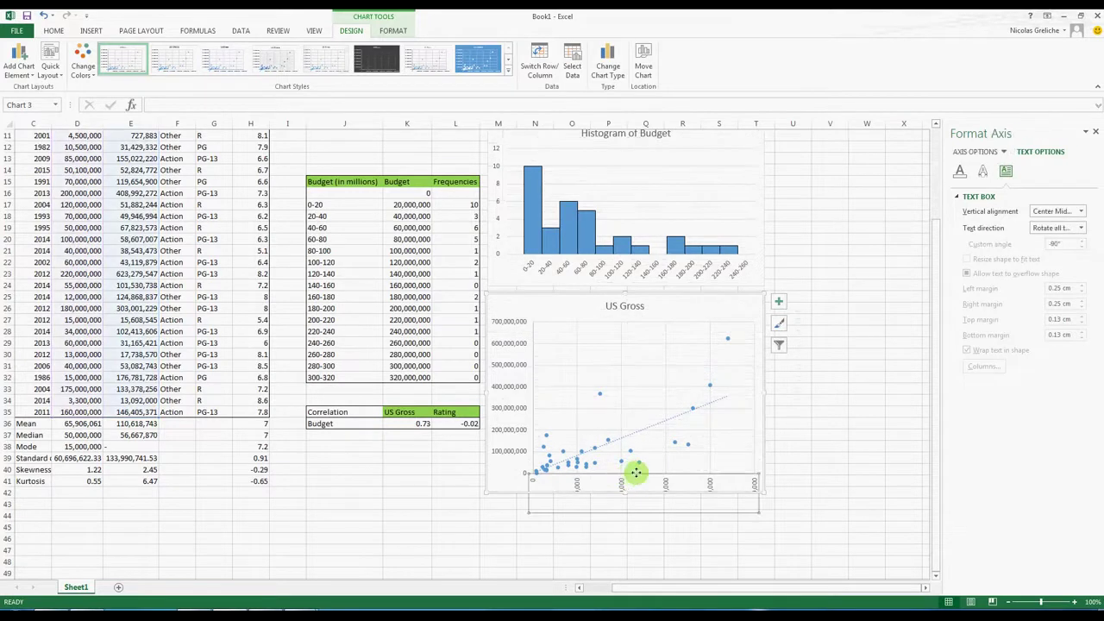
{"action": "left_click", "coordinate": [643, 322]}
{"action": "left_click_drag", "start_coordinate": [643, 322], "coordinate": [641, 309]}
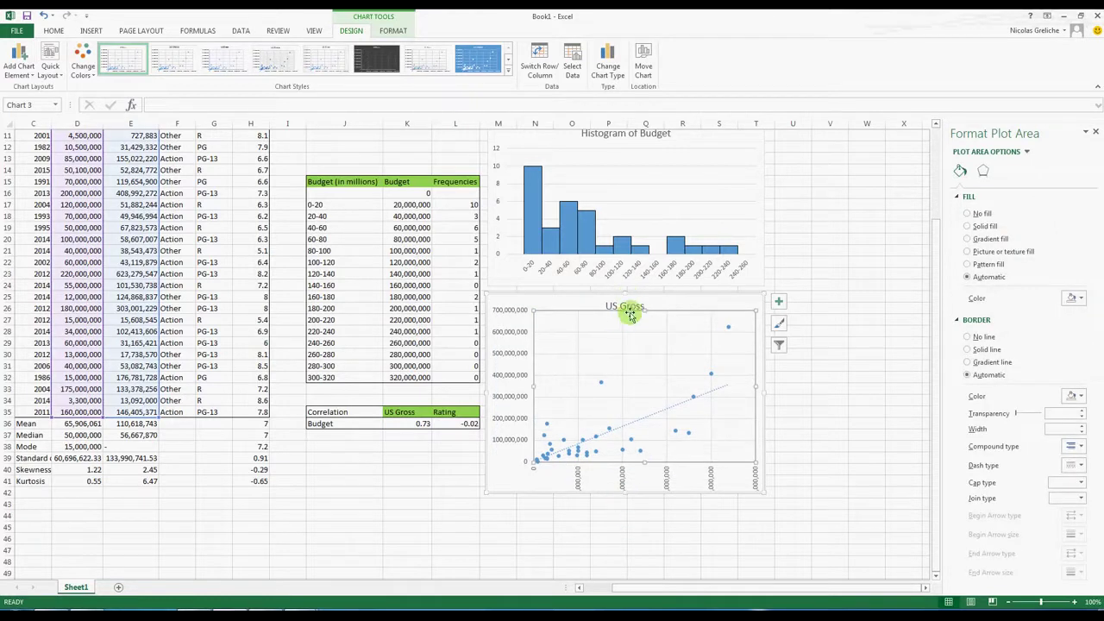
{"action": "mouse_move", "coordinate": [643, 311]}
{"action": "left_mouse_down"}
{"action": "mouse_move", "coordinate": [626, 338]}
{"action": "mouse_move", "coordinate": [626, 319]}
{"action": "left_mouse_up"}
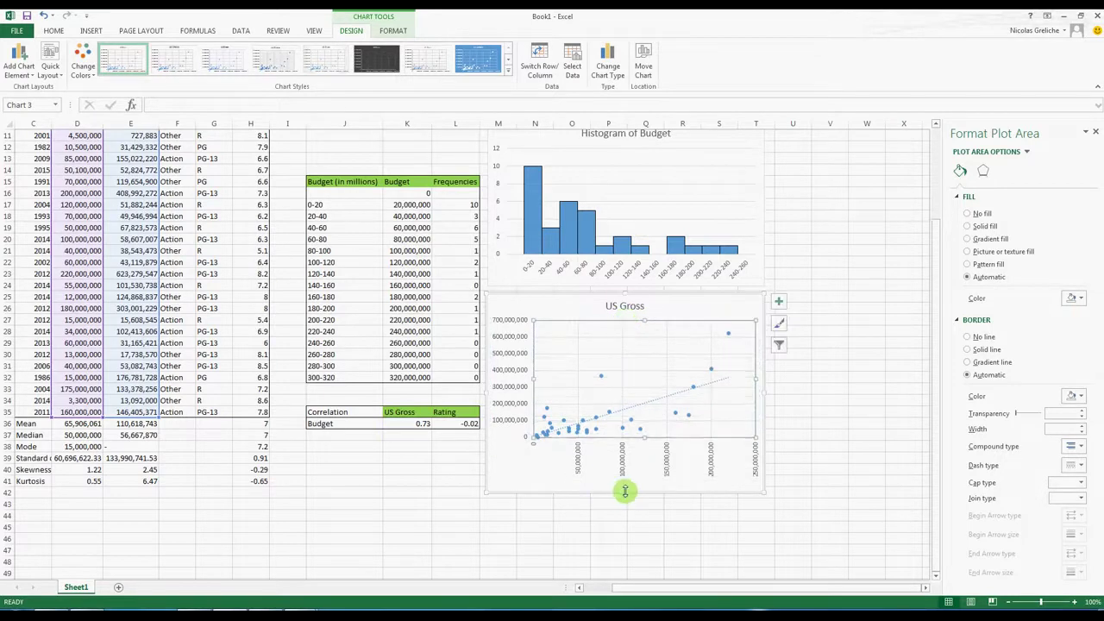
{"action": "left_click_drag", "start_coordinate": [620, 493], "coordinate": [626, 477]}
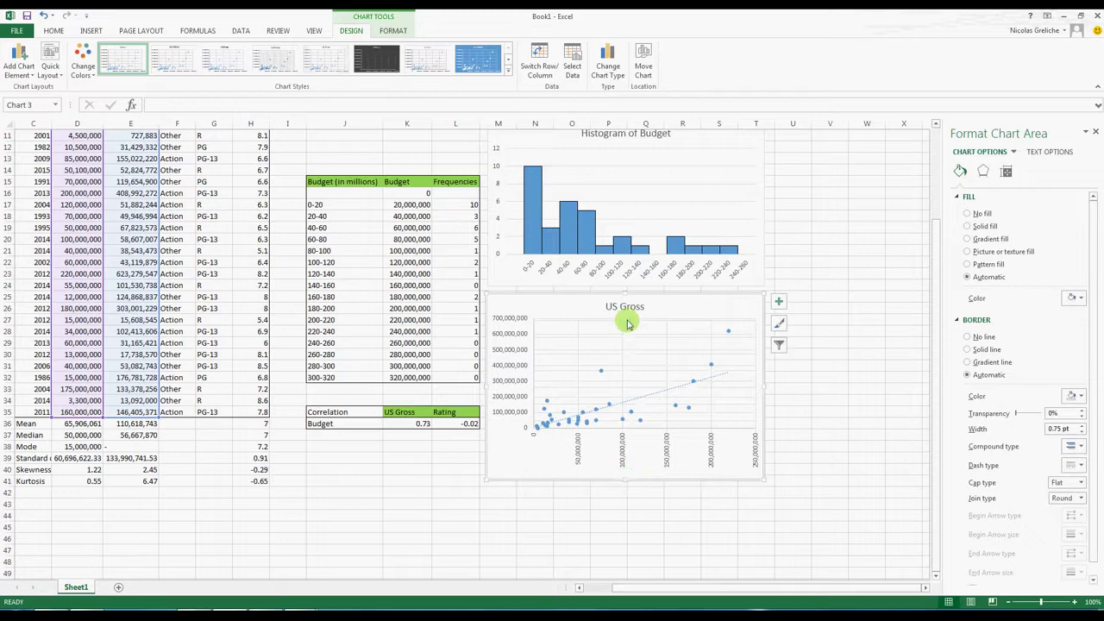
{"action": "left_click_drag", "start_coordinate": [627, 318], "coordinate": [625, 324]}
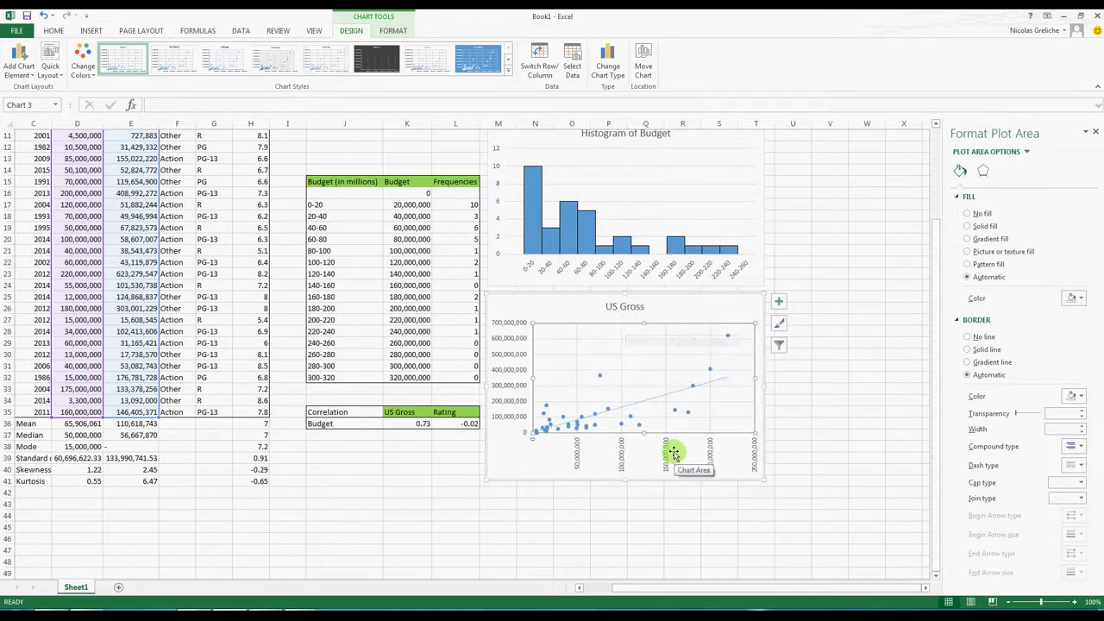
Change the scatter series Y values to the Rating range =Sheet1!$H$3:$H$35.
{"action": "left_click", "coordinate": [778, 344]}
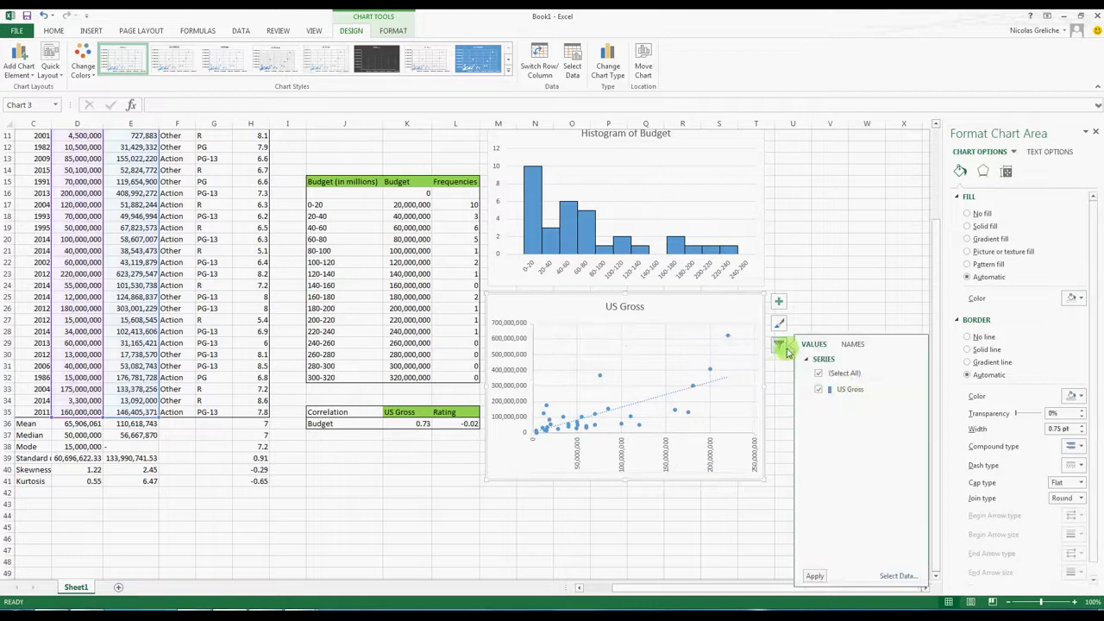
{"action": "left_click", "coordinate": [905, 389]}
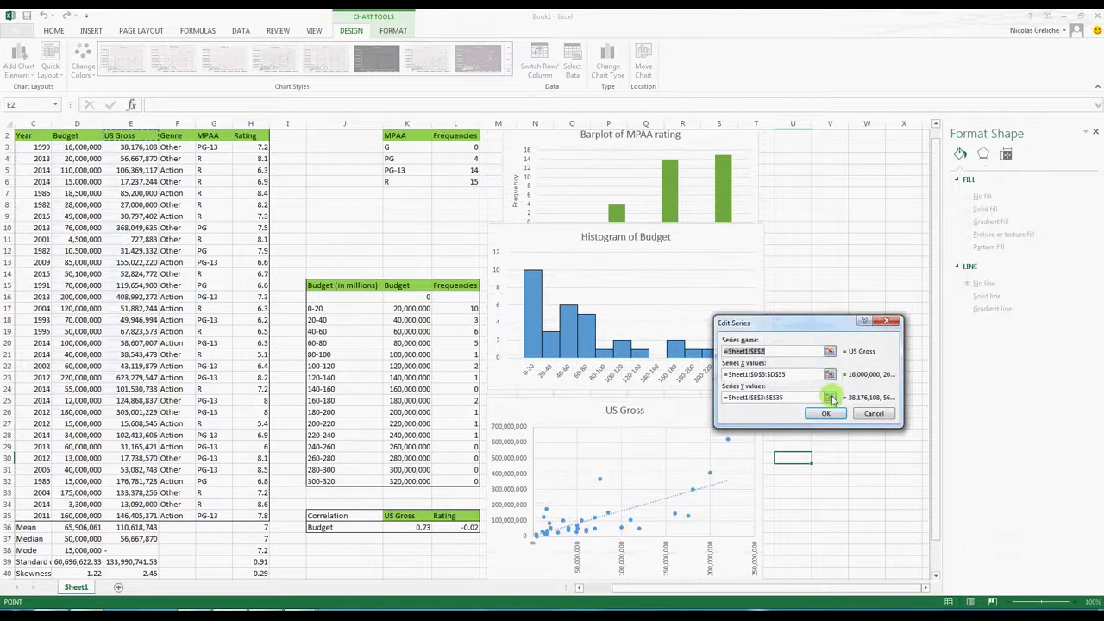
{"action": "left_click", "coordinate": [830, 398]}
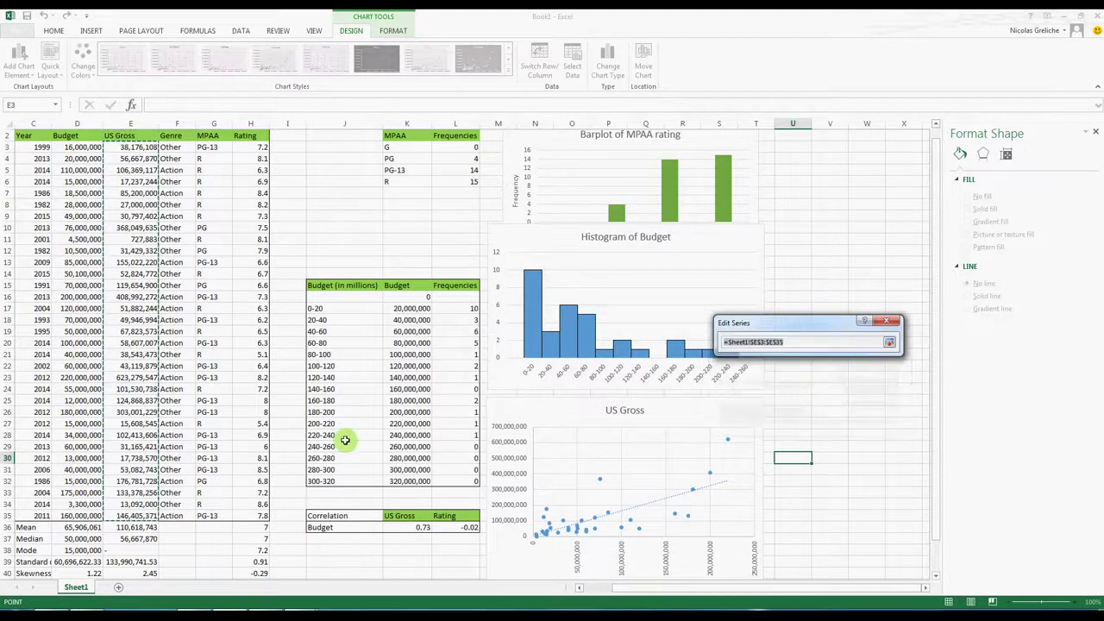
{"action": "left_click_drag", "start_coordinate": [252, 516], "coordinate": [242, 151]}
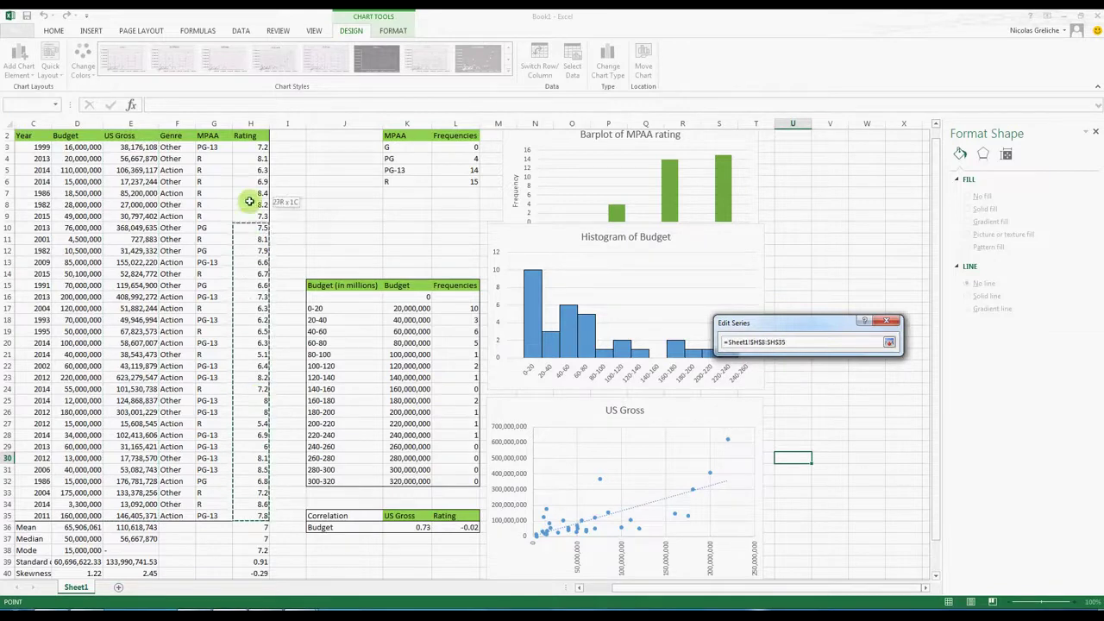
{"action": "left_click", "coordinate": [891, 343]}
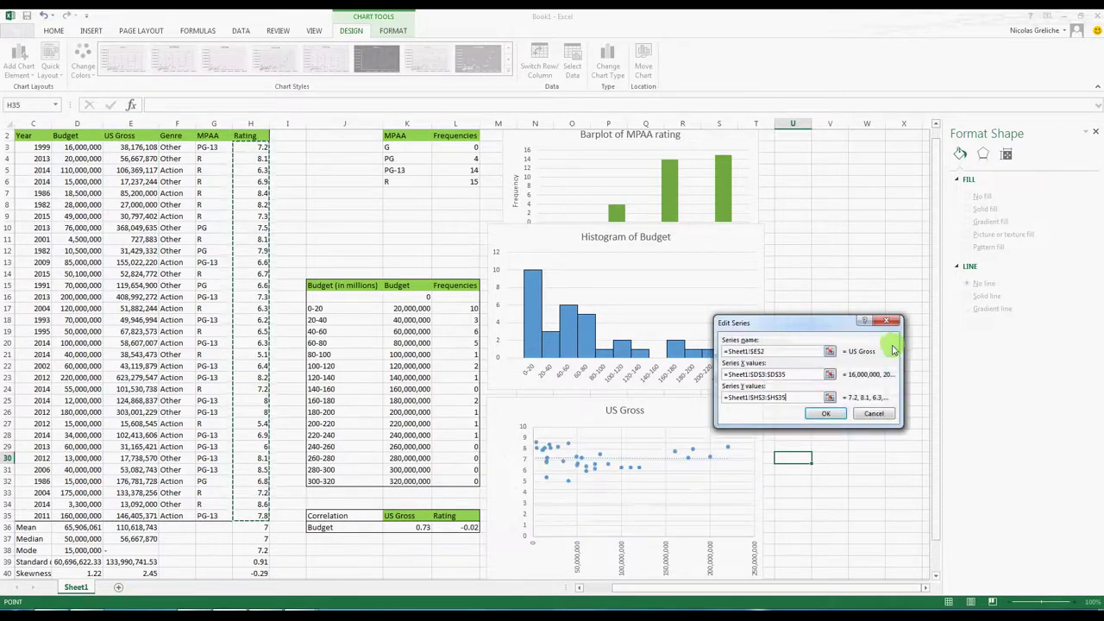
{"action": "left_click", "coordinate": [828, 414]}
{"action": "left_click", "coordinate": [828, 415]}
Replace the US Gross chart title with 'Scatter plot of Budget vs Rating'.
{"action": "left_click", "coordinate": [628, 413]}
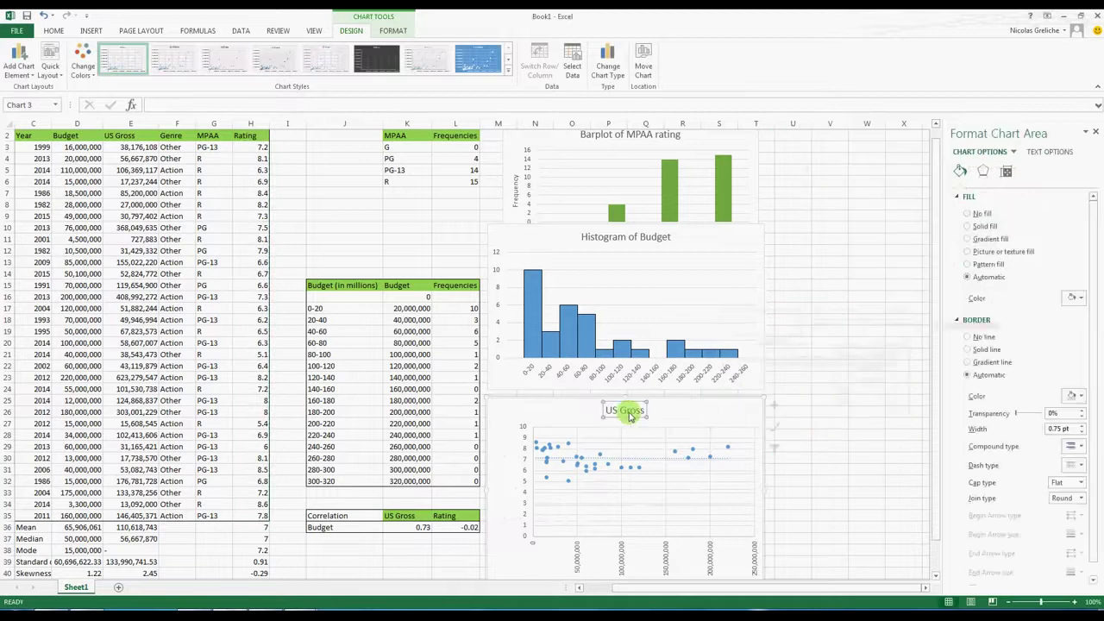
{"action": "triple_click", "coordinate": [620, 415]}
{"action": "type", "text": "Scatter"}
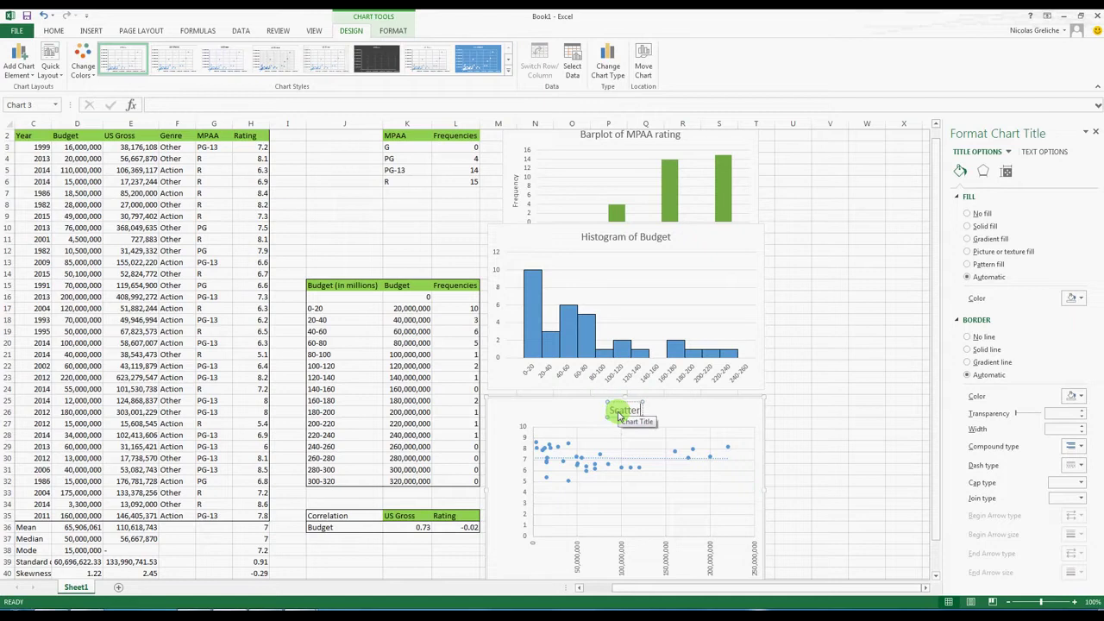
{"action": "type", "text": " plot"}
{"action": "type", "text": " of"}
{"action": "type", "text": " Budget"}
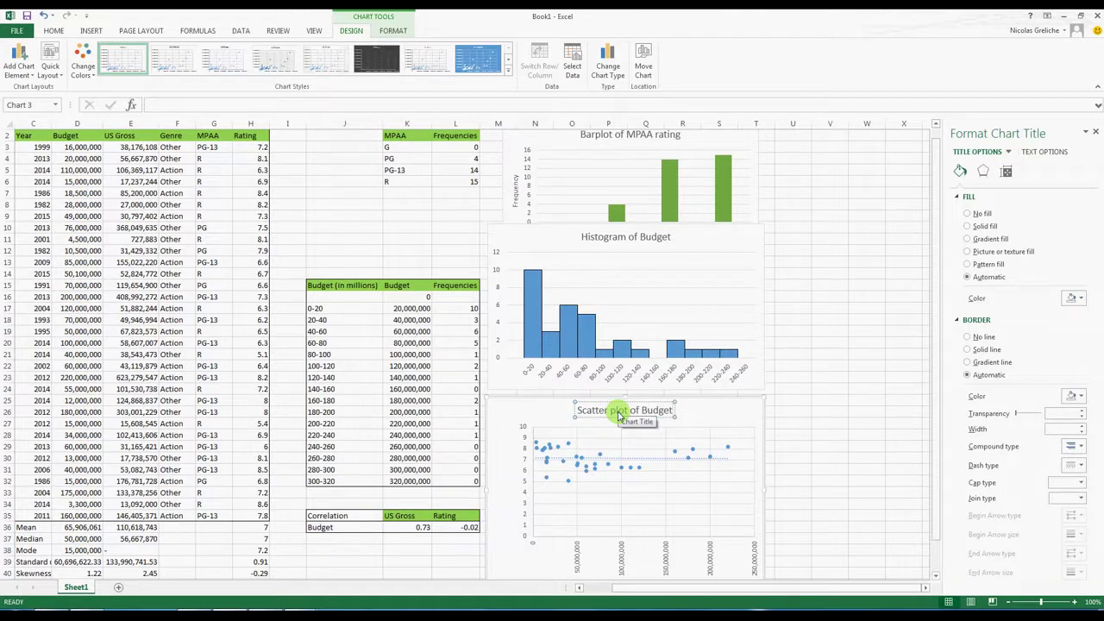
{"action": "type", "text": " vs"}
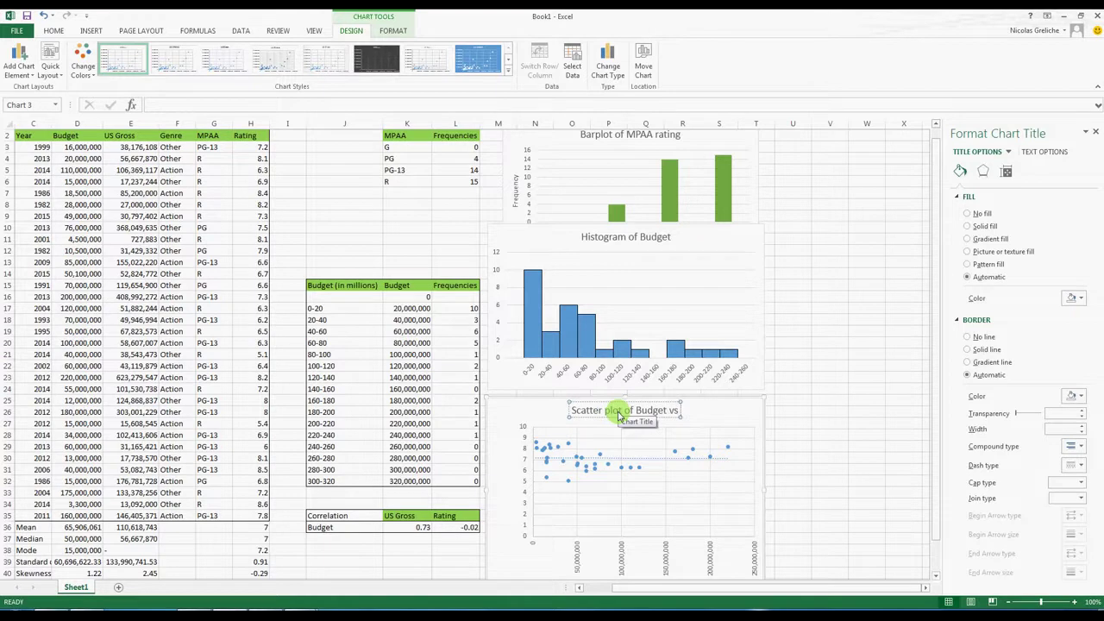
{"action": "type", "text": " Ratin"}
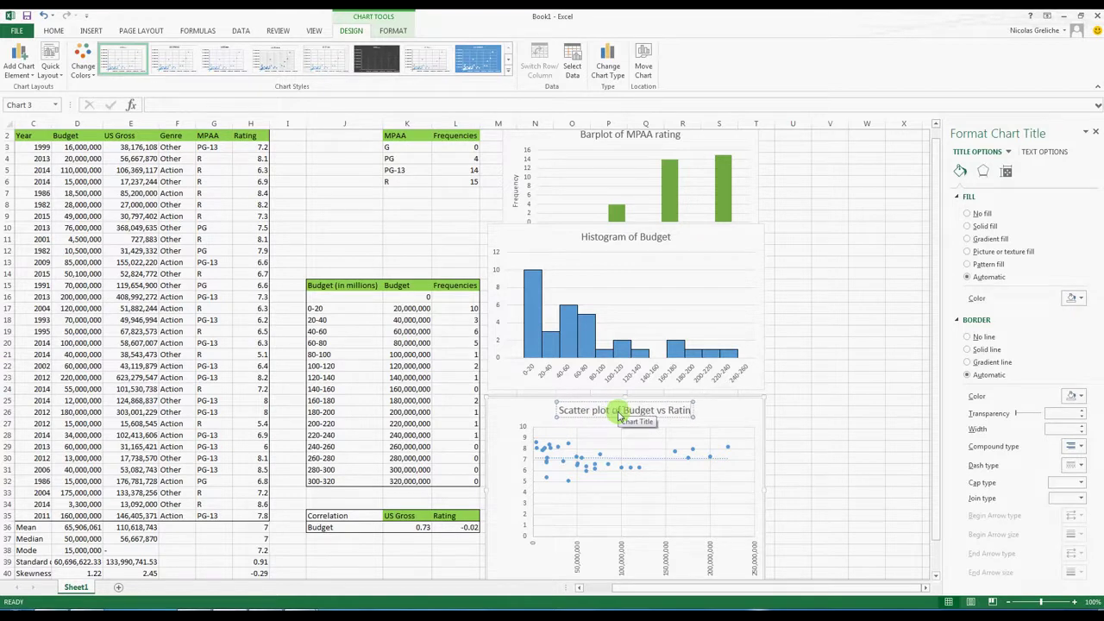
{"action": "type", "text": "g"}
Set the Budget vs Rating scatter plot's vertical axis bounds to minimum 4.5 and maximum 9.0.
{"action": "left_click", "coordinate": [519, 485]}
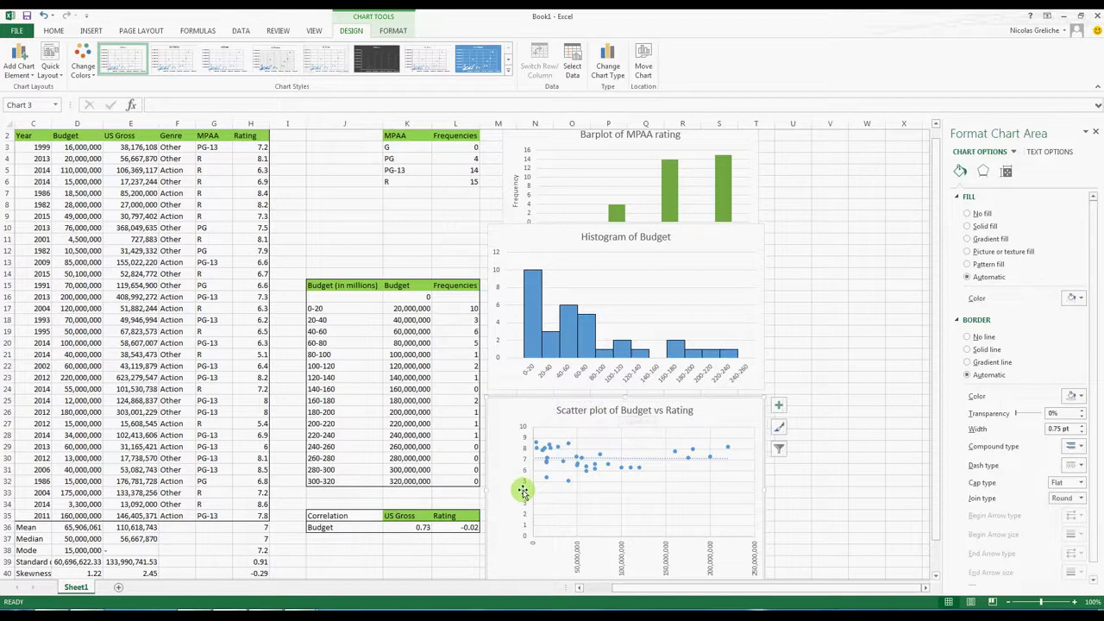
{"action": "left_click", "coordinate": [522, 491]}
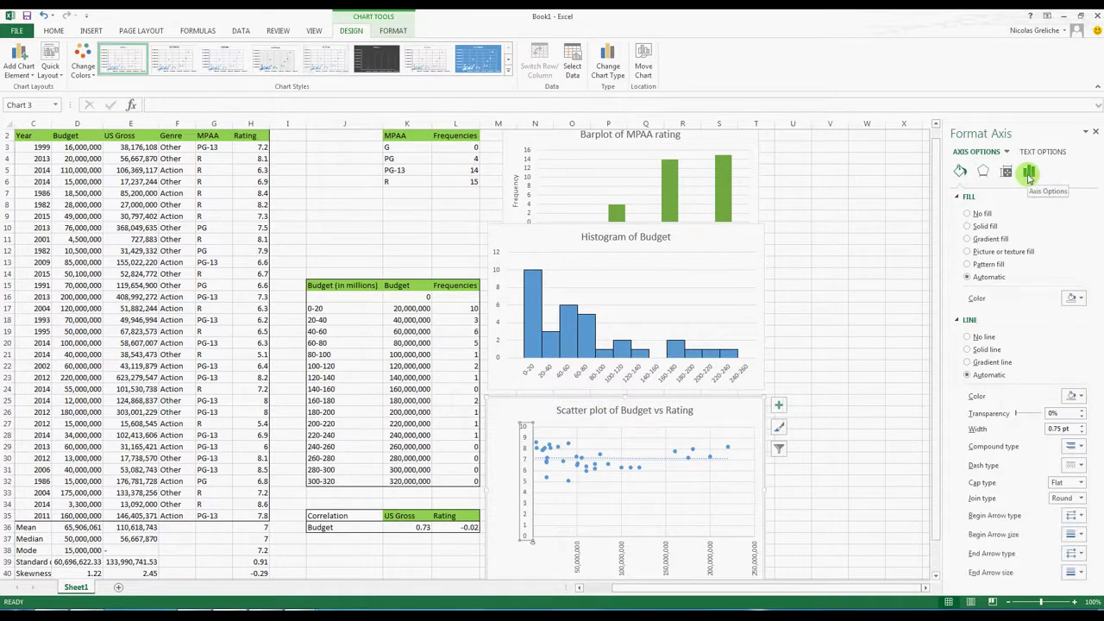
{"action": "left_click", "coordinate": [1029, 175]}
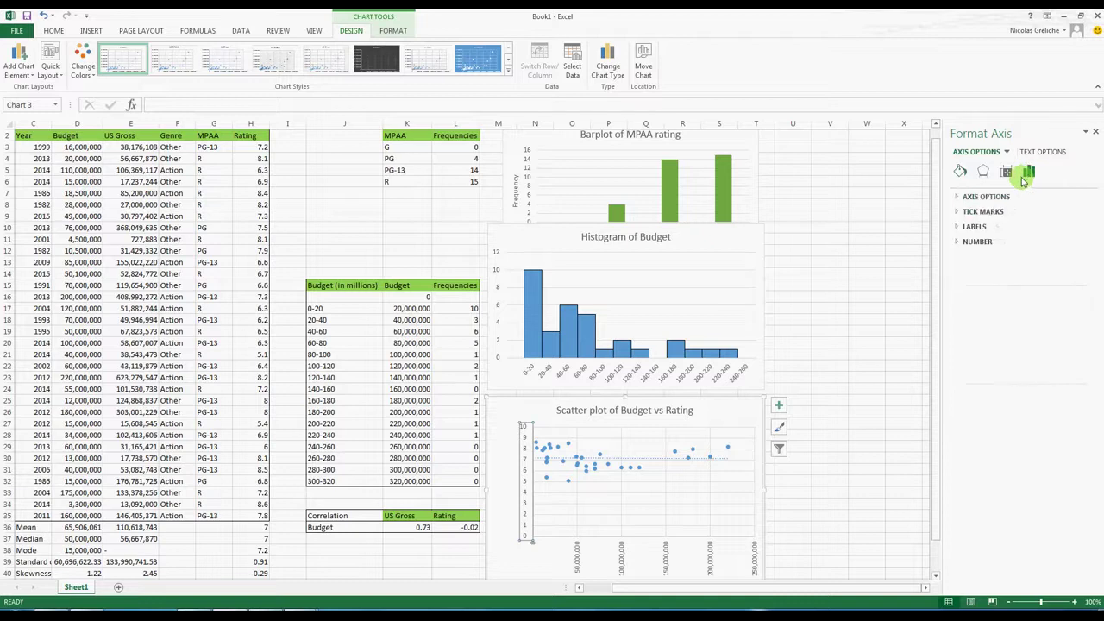
{"action": "left_click", "coordinate": [956, 199]}
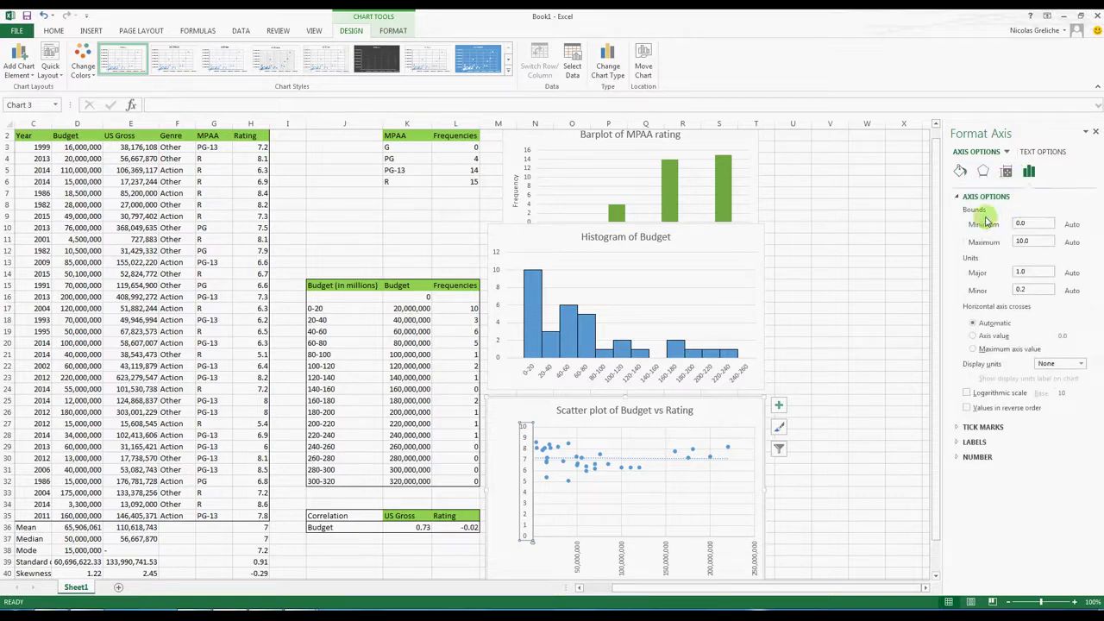
{"action": "left_click", "coordinate": [1033, 224]}
{"action": "left_click_drag", "start_coordinate": [1033, 224], "coordinate": [995, 225]}
{"action": "type", "text": "4.5"}
{"action": "left_click", "coordinate": [1015, 276]}
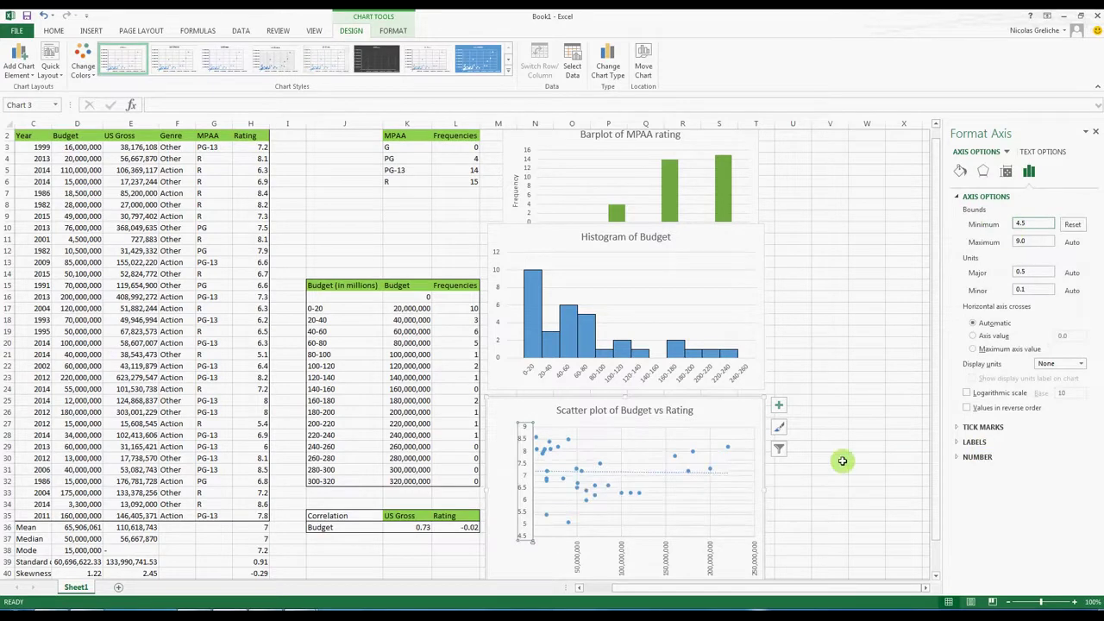
Insert a blank column F between US Gross and Genre in the movie table.
{"action": "left_click", "coordinate": [807, 494]}
{"action": "scroll", "coordinate": [810, 486], "scroll_direction": "down", "scroll_amount": 6}
{"action": "scroll", "coordinate": [810, 485], "scroll_direction": "down", "scroll_amount": 3}
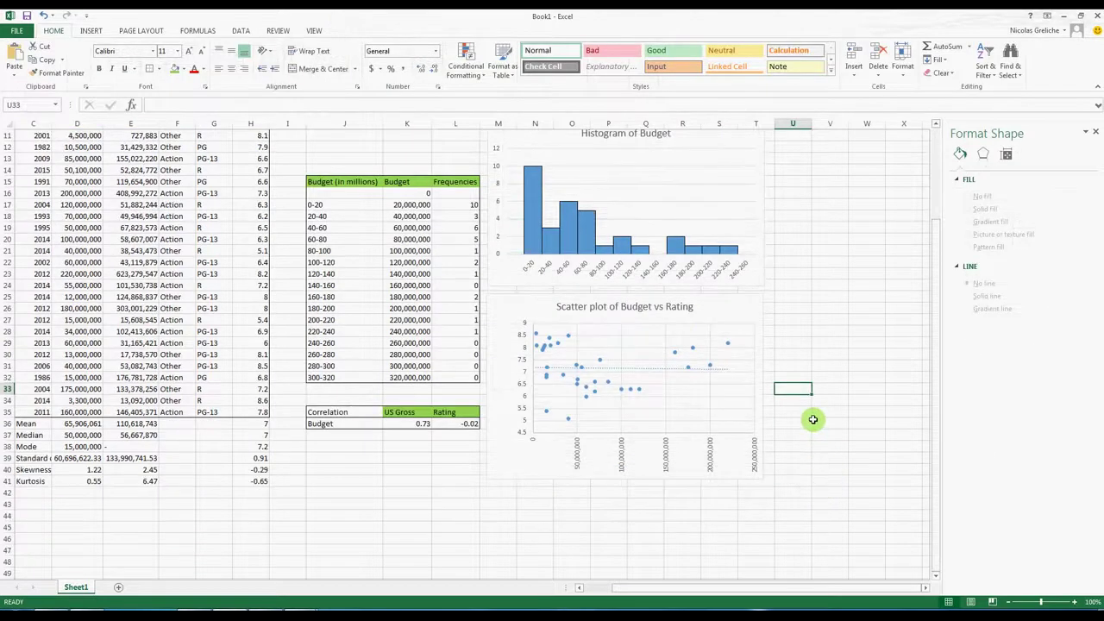
{"action": "scroll", "coordinate": [813, 419], "scroll_direction": "up", "scroll_amount": 1}
{"action": "scroll", "coordinate": [808, 426], "scroll_direction": "up", "scroll_amount": 1}
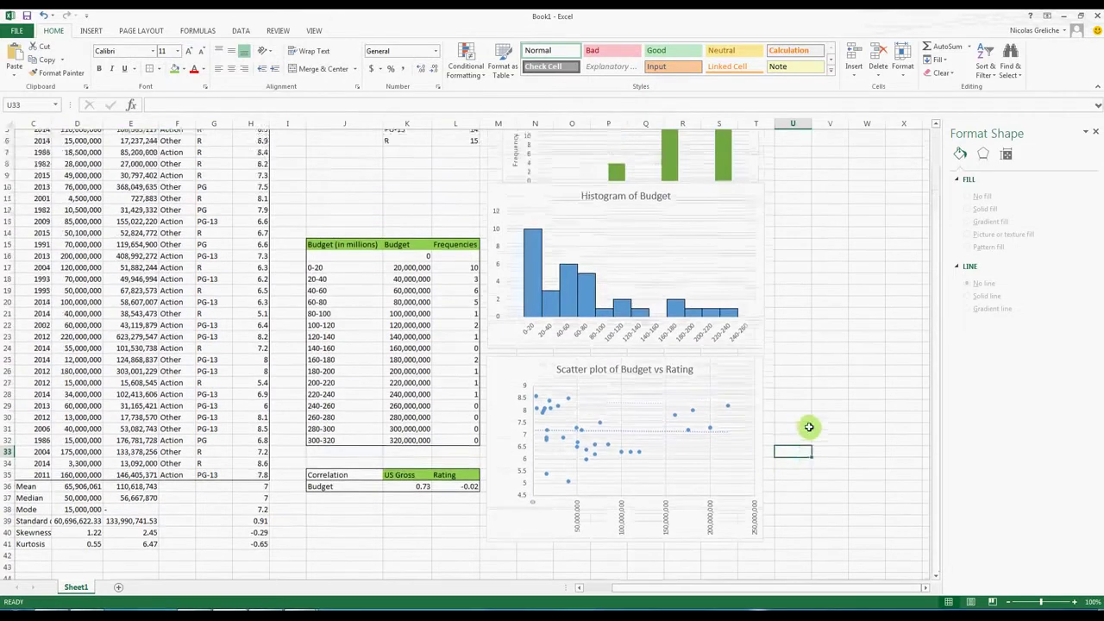
{"action": "scroll", "coordinate": [809, 427], "scroll_direction": "up", "scroll_amount": 1}
{"action": "scroll", "coordinate": [809, 427], "scroll_direction": "up", "scroll_amount": 1}
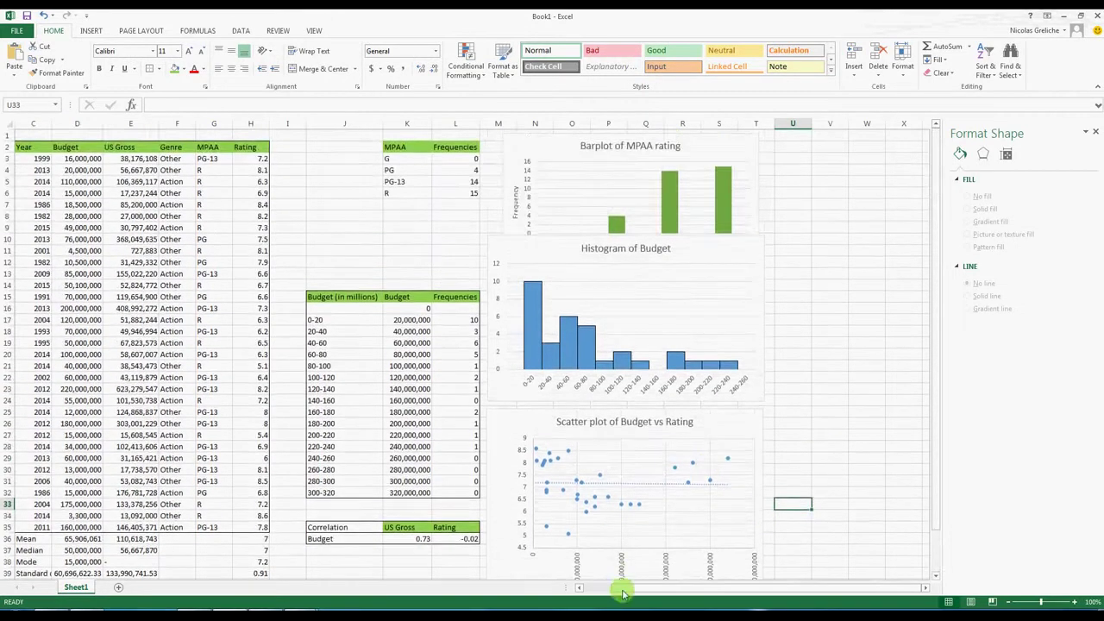
{"action": "left_click_drag", "start_coordinate": [623, 593], "coordinate": [586, 590]}
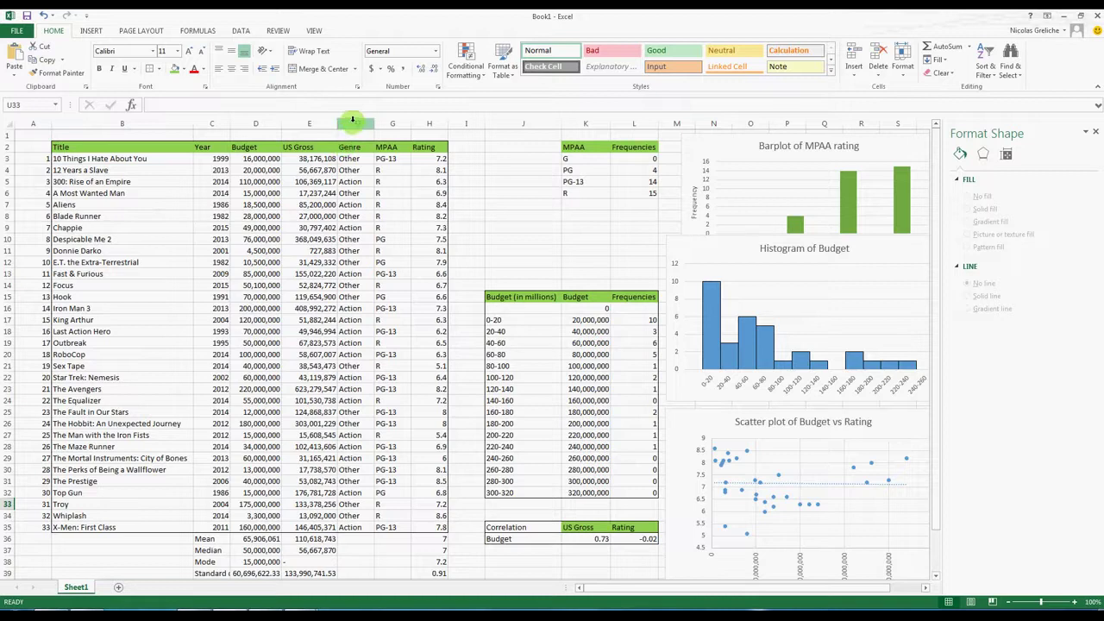
{"action": "left_click", "coordinate": [355, 122]}
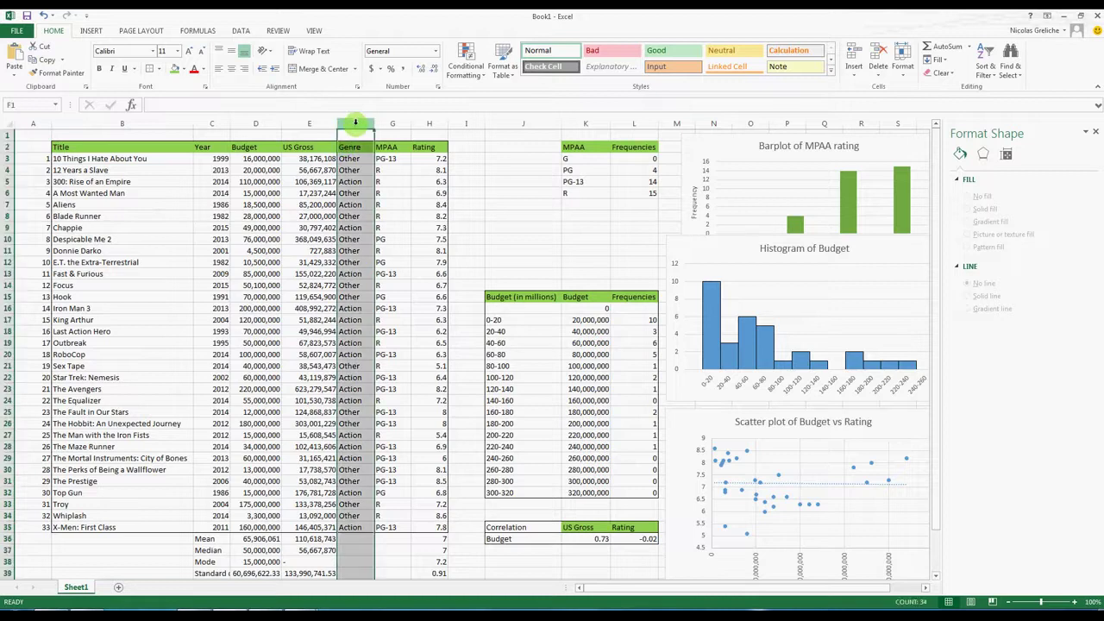
{"action": "left_click", "coordinate": [852, 76]}
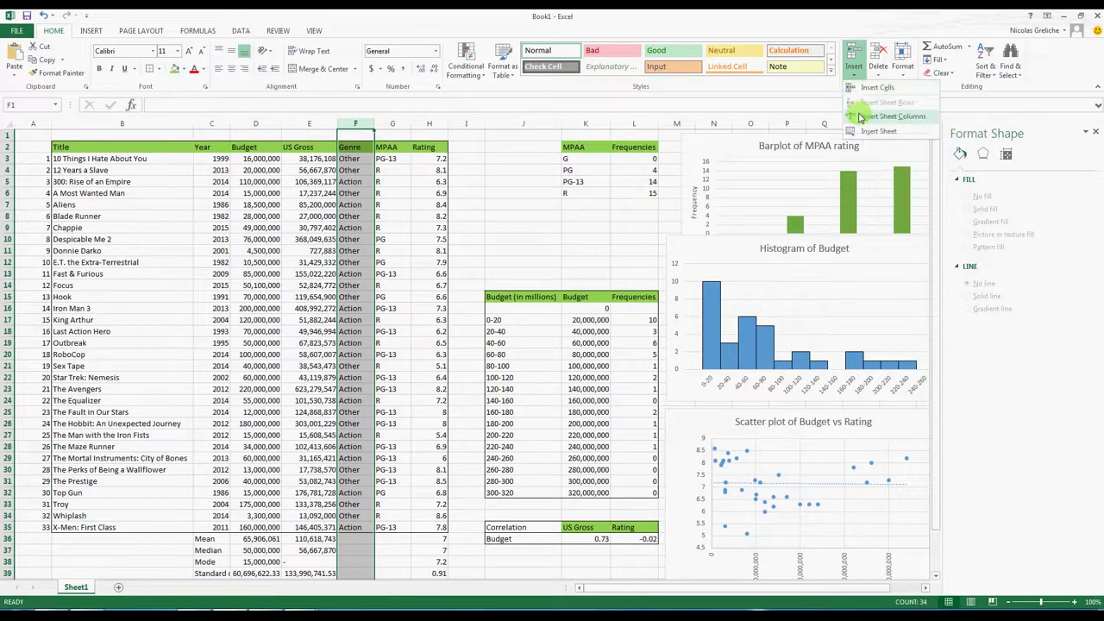
{"action": "left_click", "coordinate": [888, 116]}
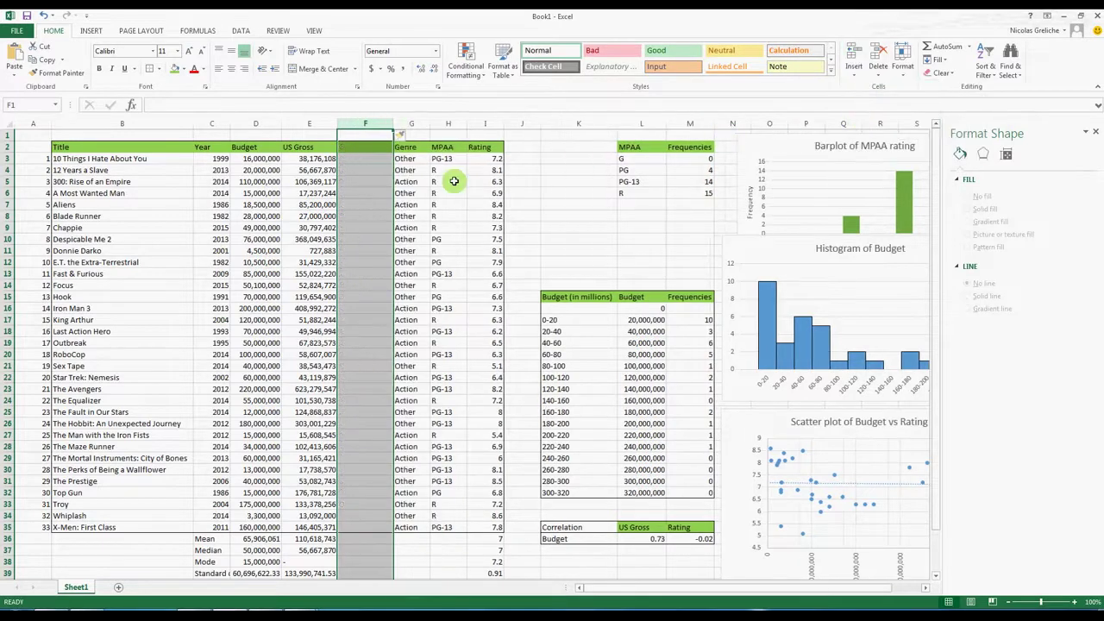
Enter the header 'Profit or Loss' in cell F2.
{"action": "left_click", "coordinate": [354, 148]}
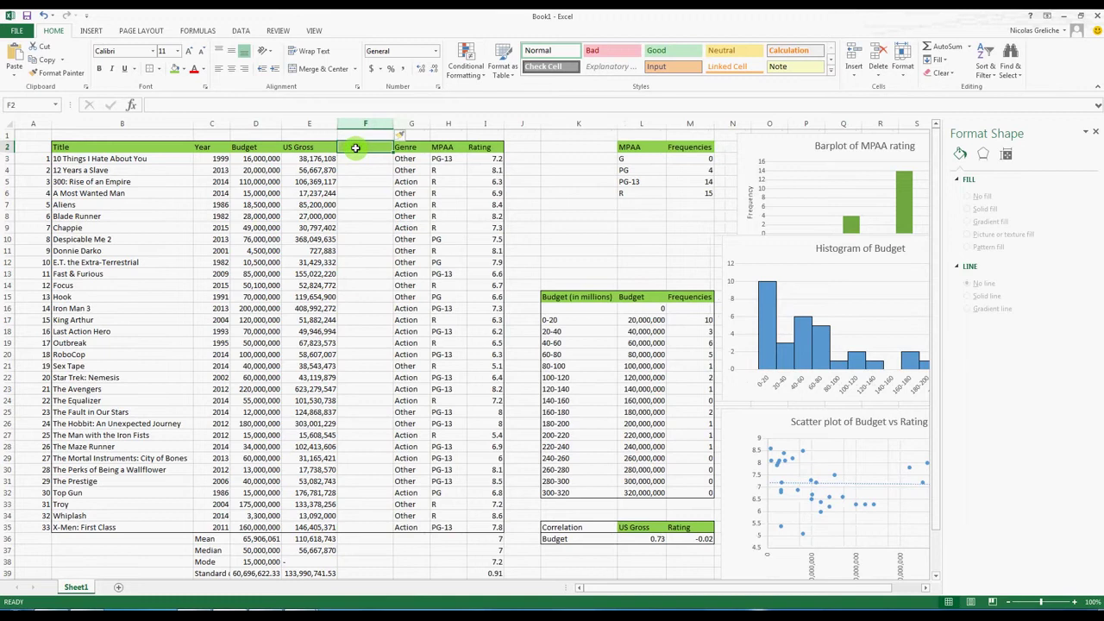
{"action": "type", "text": "Profit or Loss"}
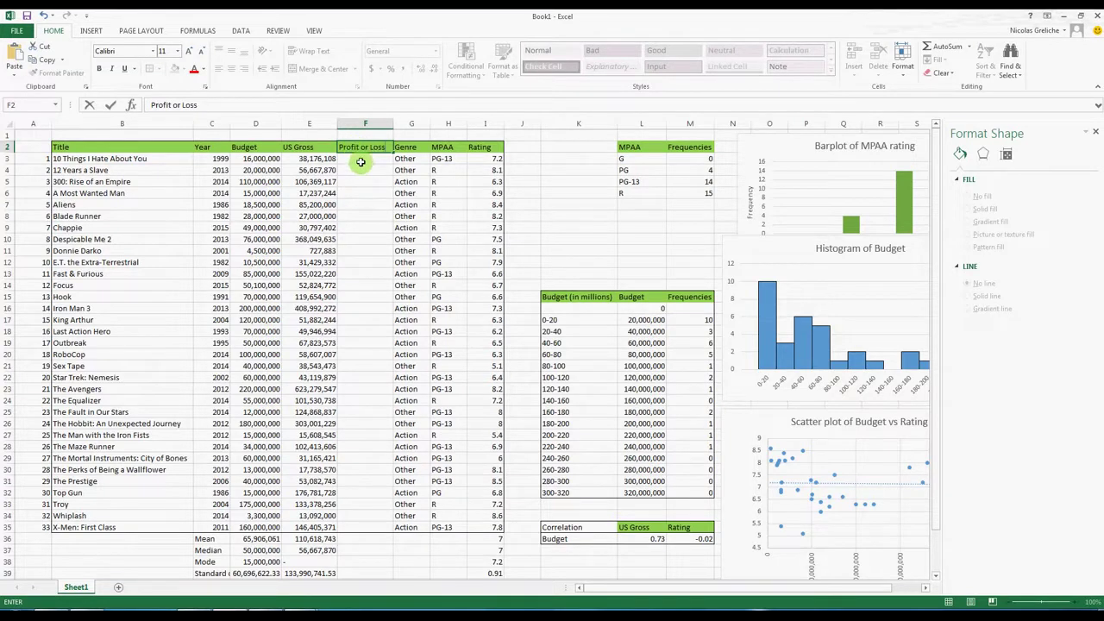
{"action": "left_click", "coordinate": [359, 157]}
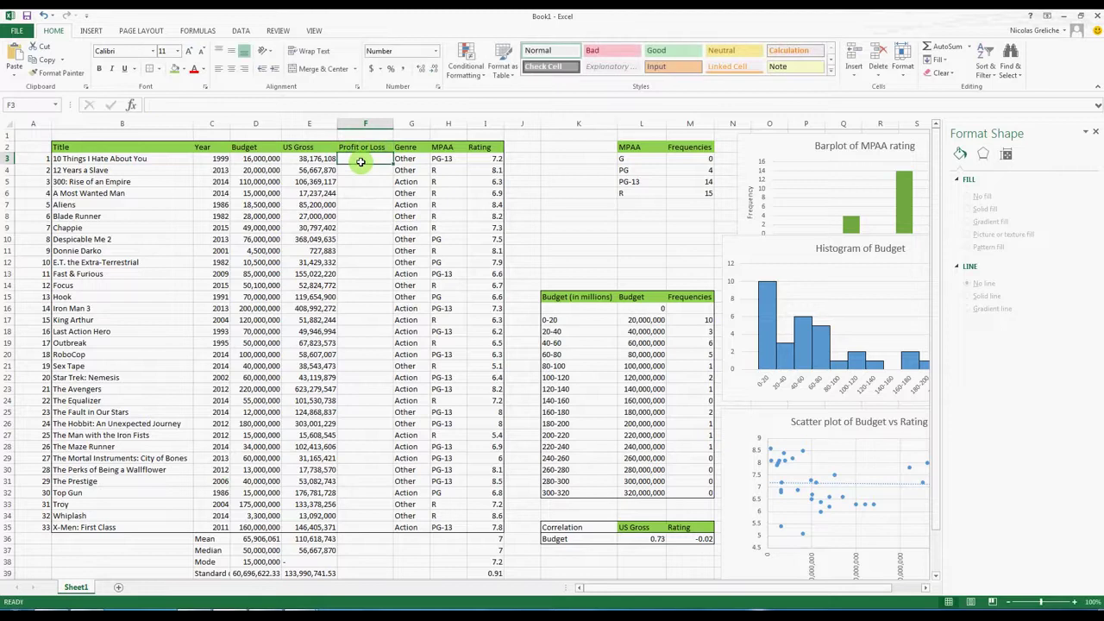
Autofit column F and start an IF function in cell F3.
{"action": "double_click", "coordinate": [394, 123]}
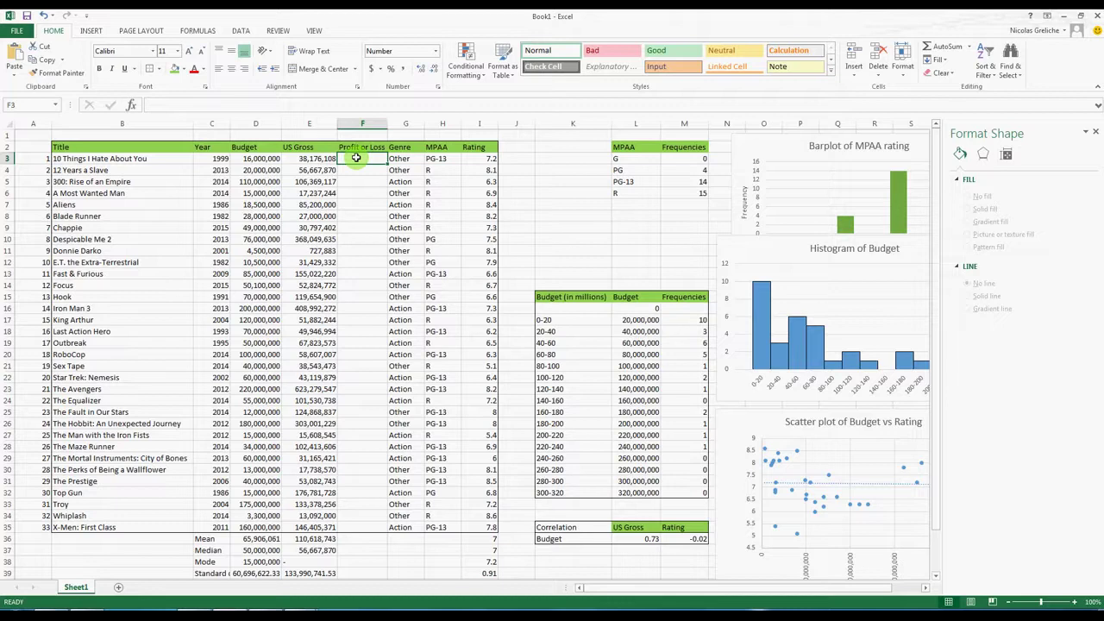
{"action": "left_click", "coordinate": [132, 104]}
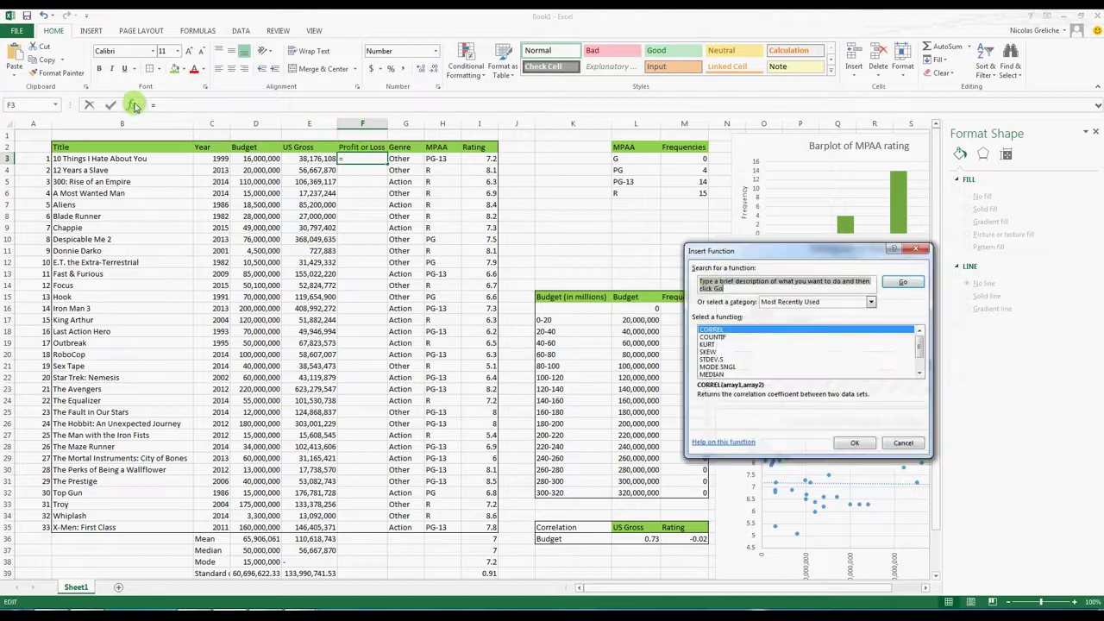
{"action": "type", "text": "IF"}
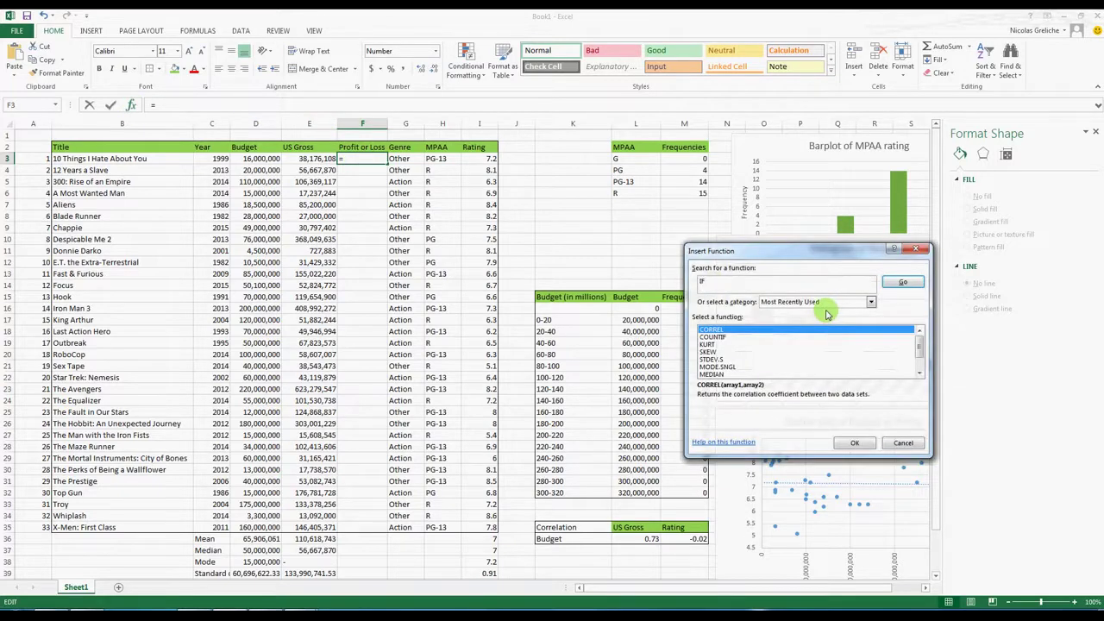
{"action": "key", "text": "Return"}
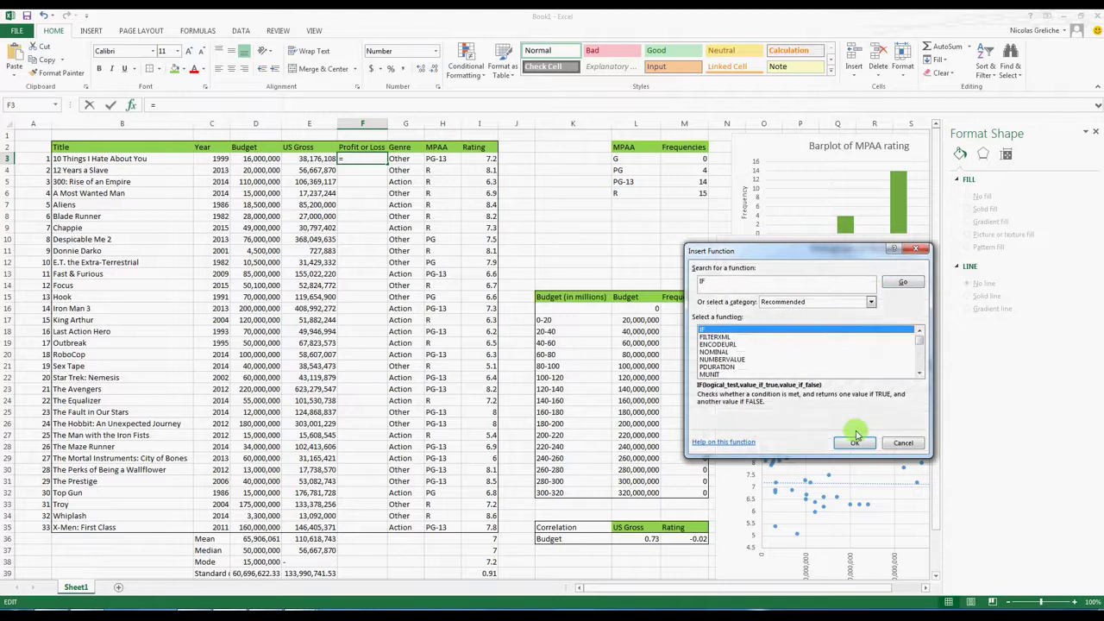
{"action": "left_click", "coordinate": [853, 442]}
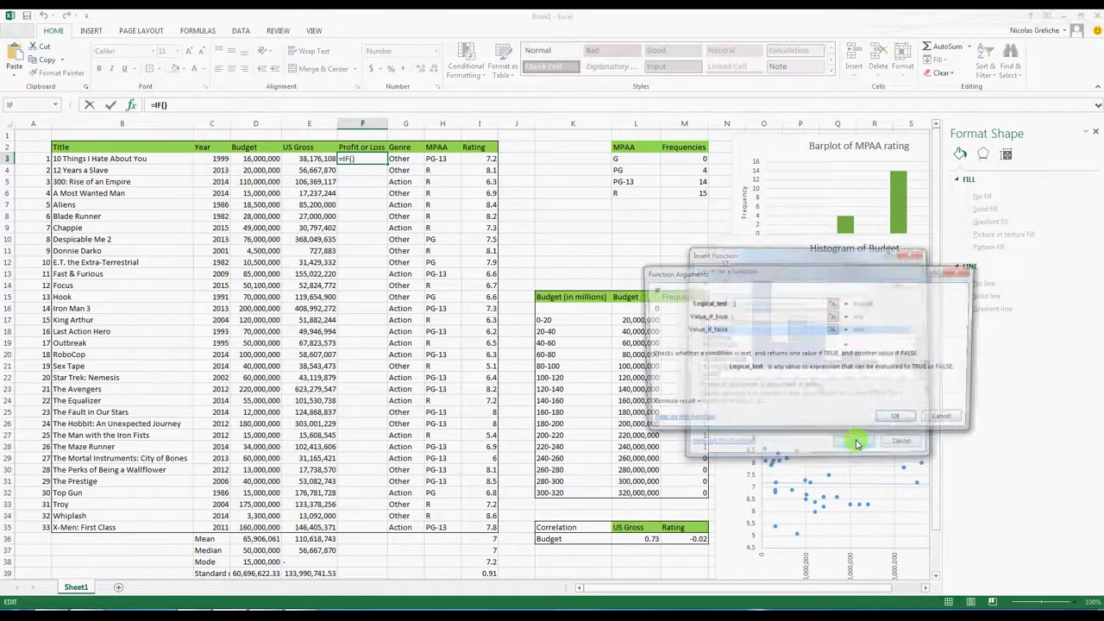
Set the IF logical test to E3>D3 by picking the US Gross and Budget cells.
{"action": "left_click", "coordinate": [834, 304]}
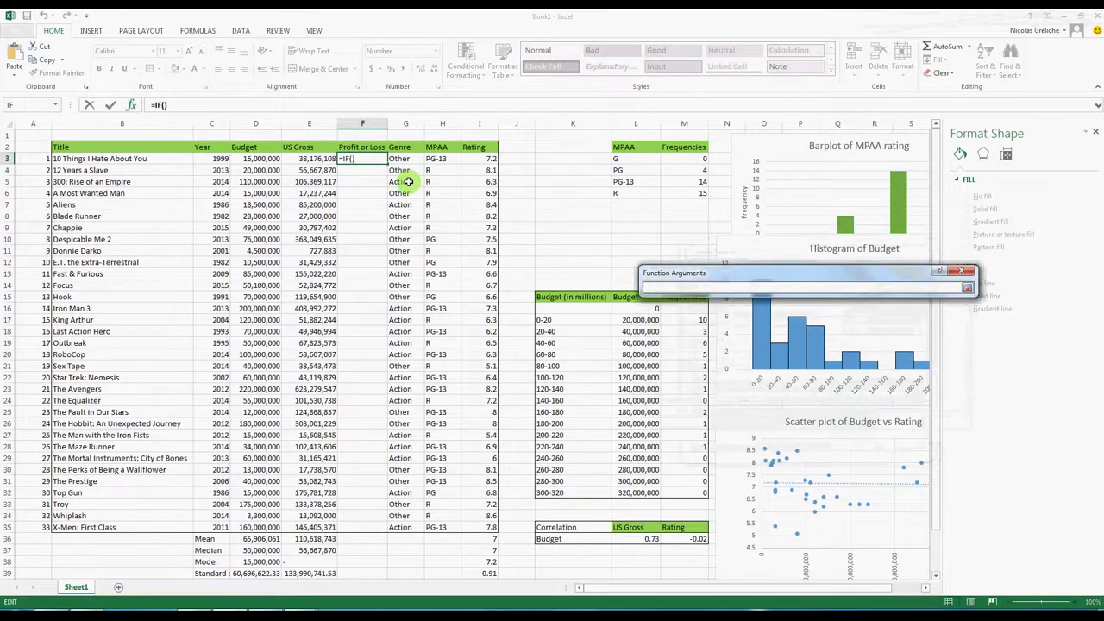
{"action": "left_click", "coordinate": [295, 159]}
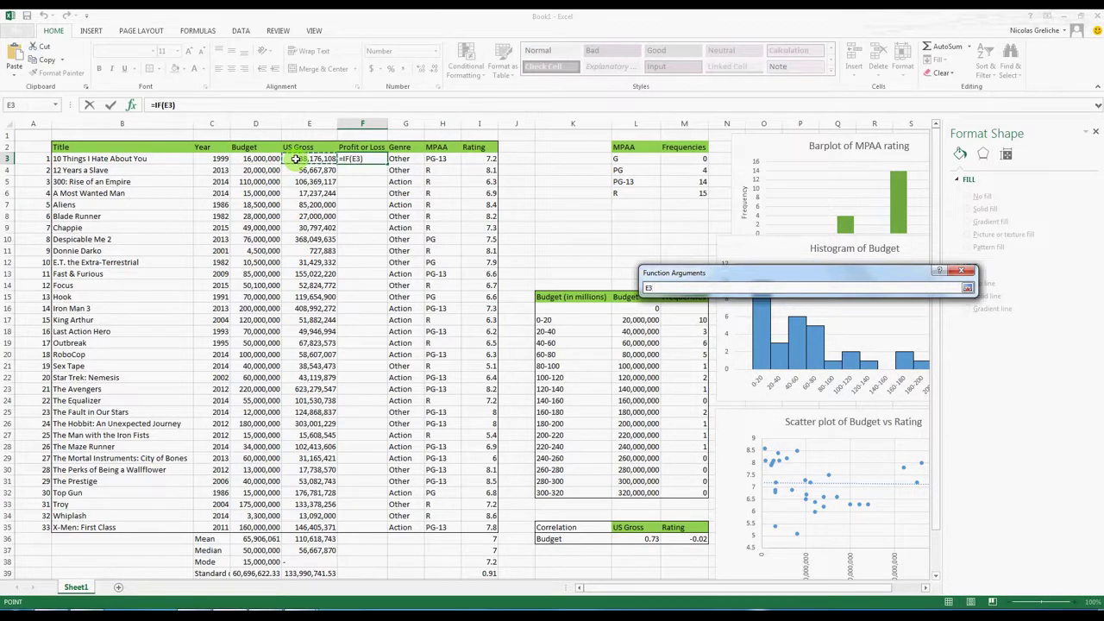
{"action": "type", "text": ">"}
{"action": "left_click", "coordinate": [265, 161]}
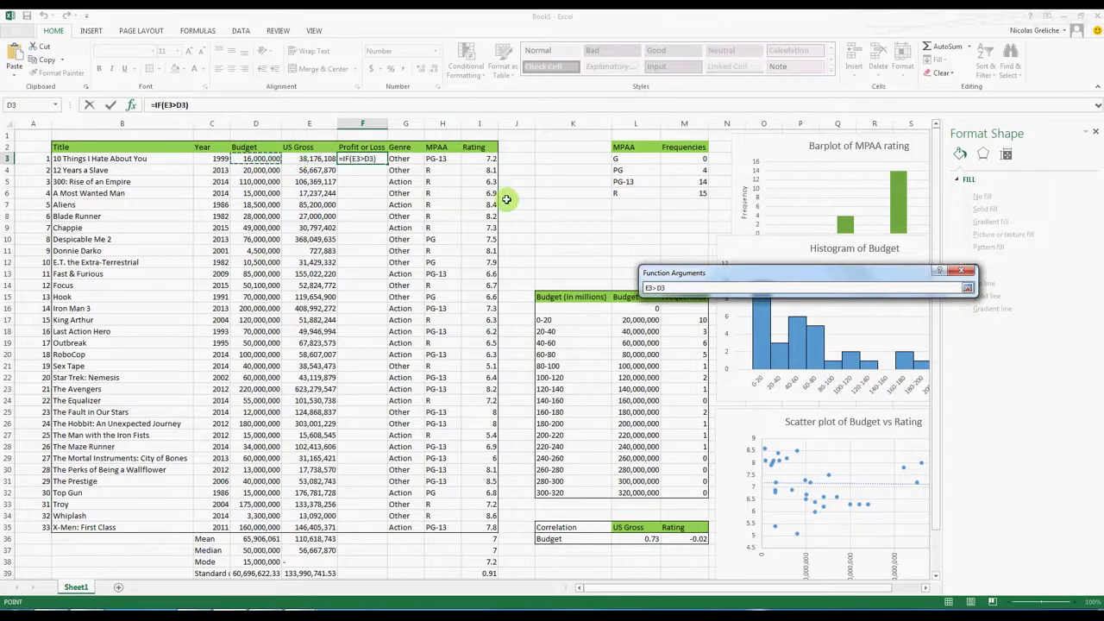
{"action": "left_click", "coordinate": [967, 287]}
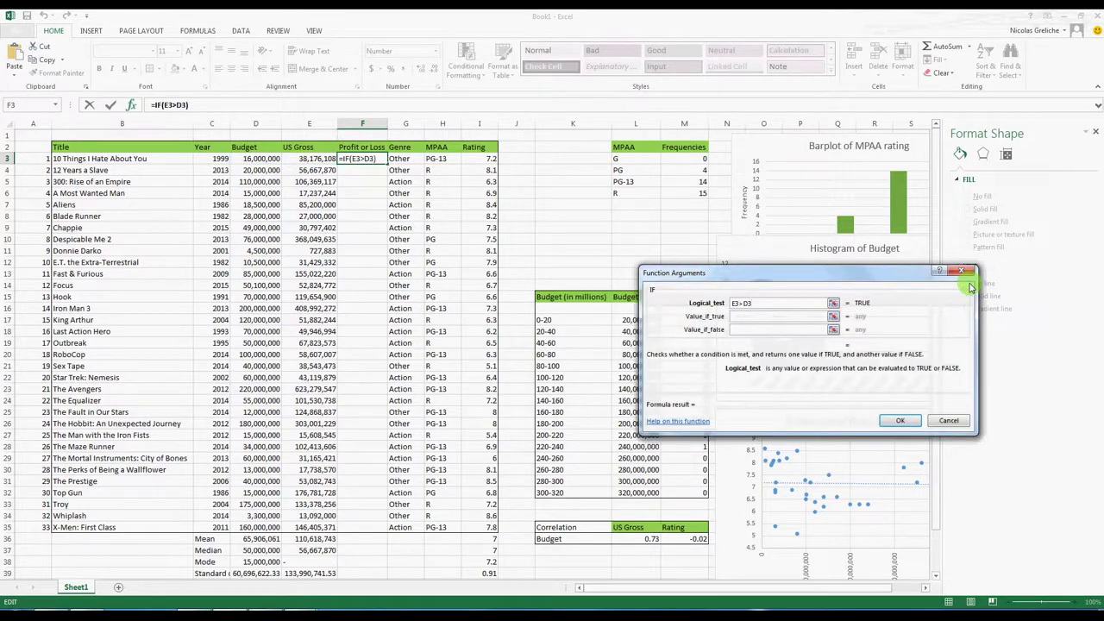
Set the IF results to "Profit" when true and "loss" when false.
{"action": "left_click", "coordinate": [742, 318]}
{"action": "type", "text": "\"Profi"}
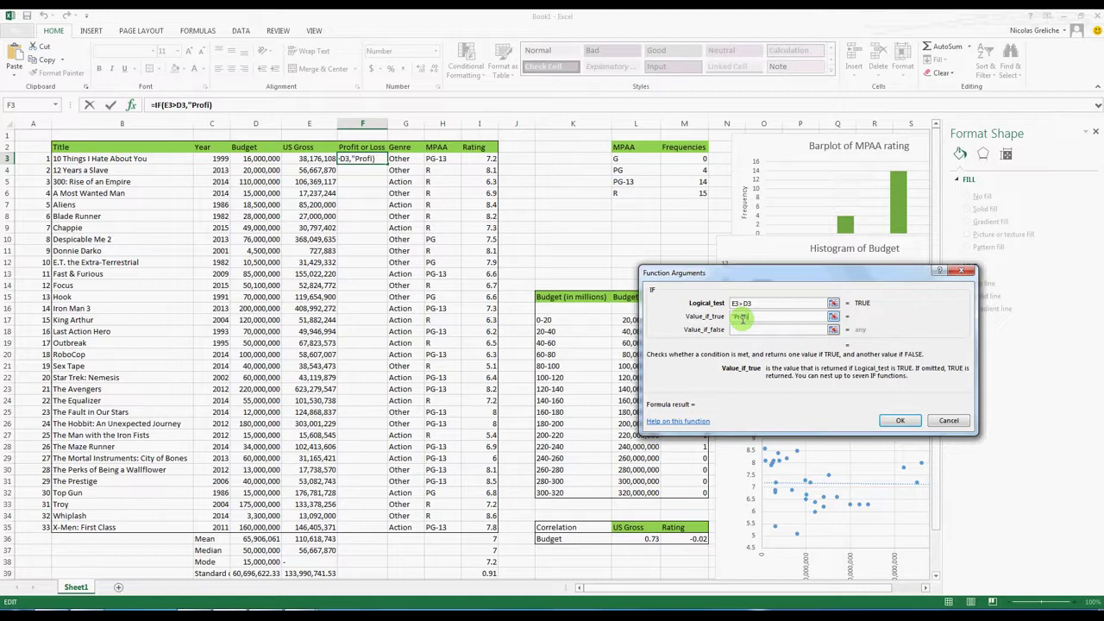
{"action": "type", "text": "t\""}
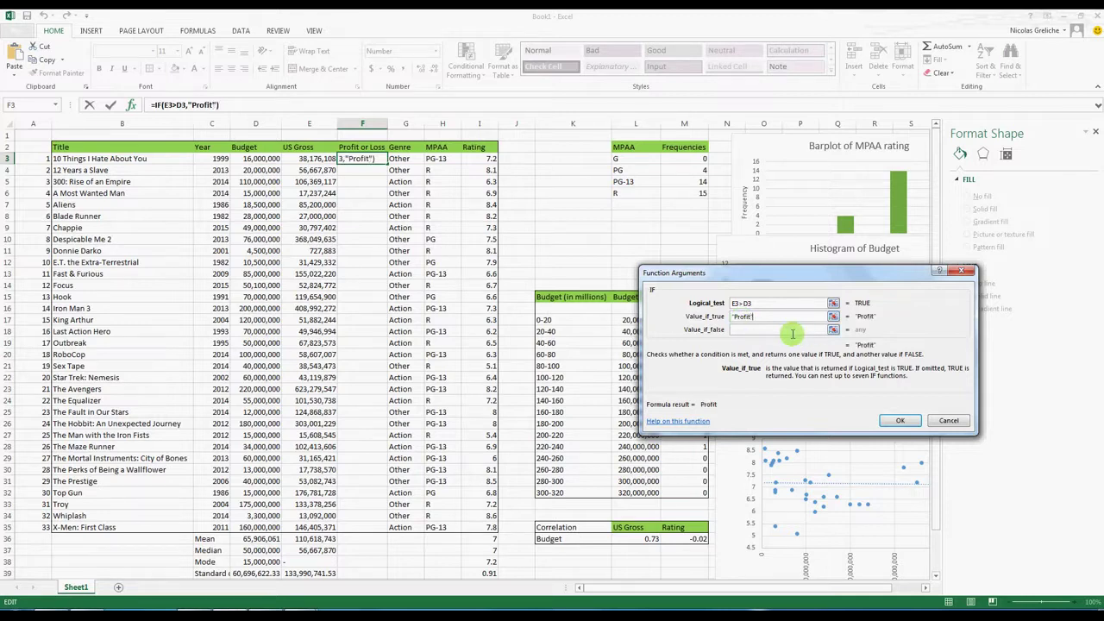
{"action": "left_click", "coordinate": [792, 331]}
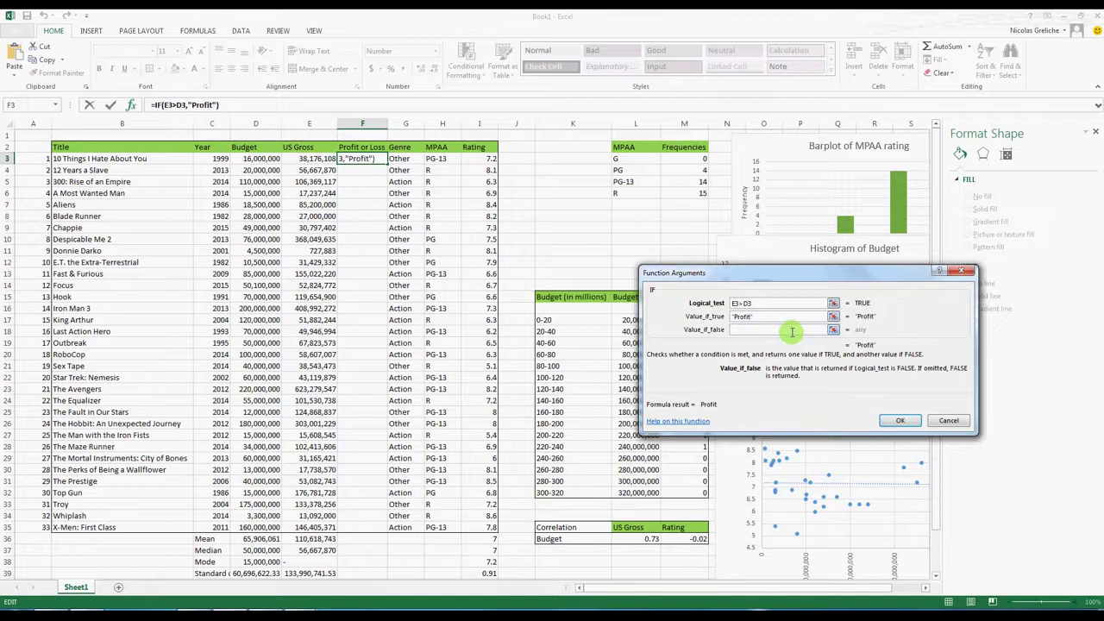
{"action": "type", "text": "\"loss"}
{"action": "type", "text": "\""}
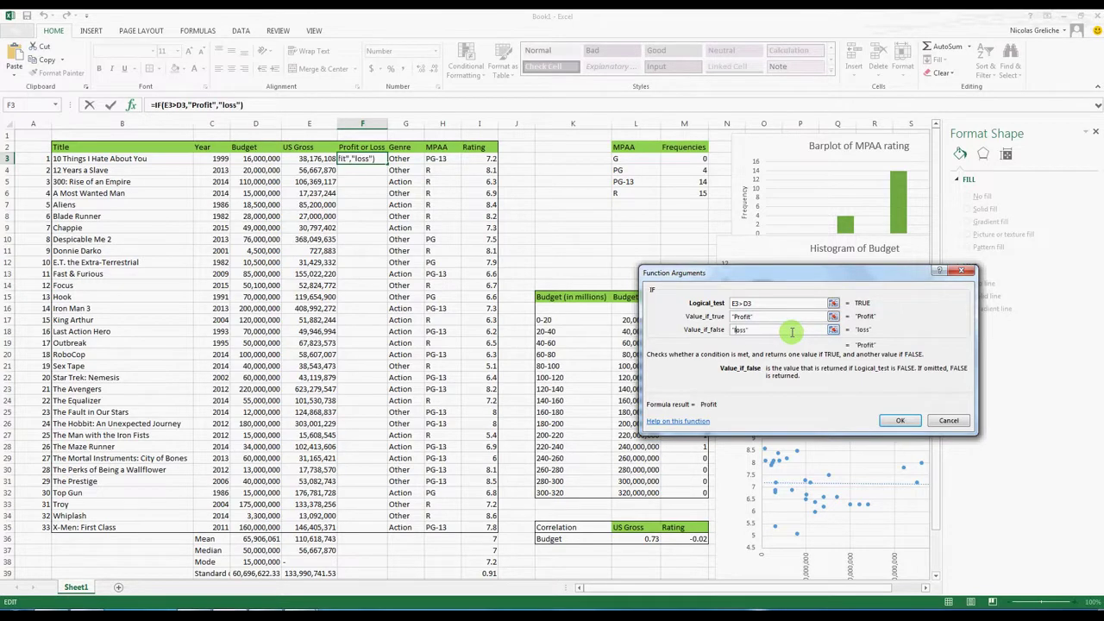
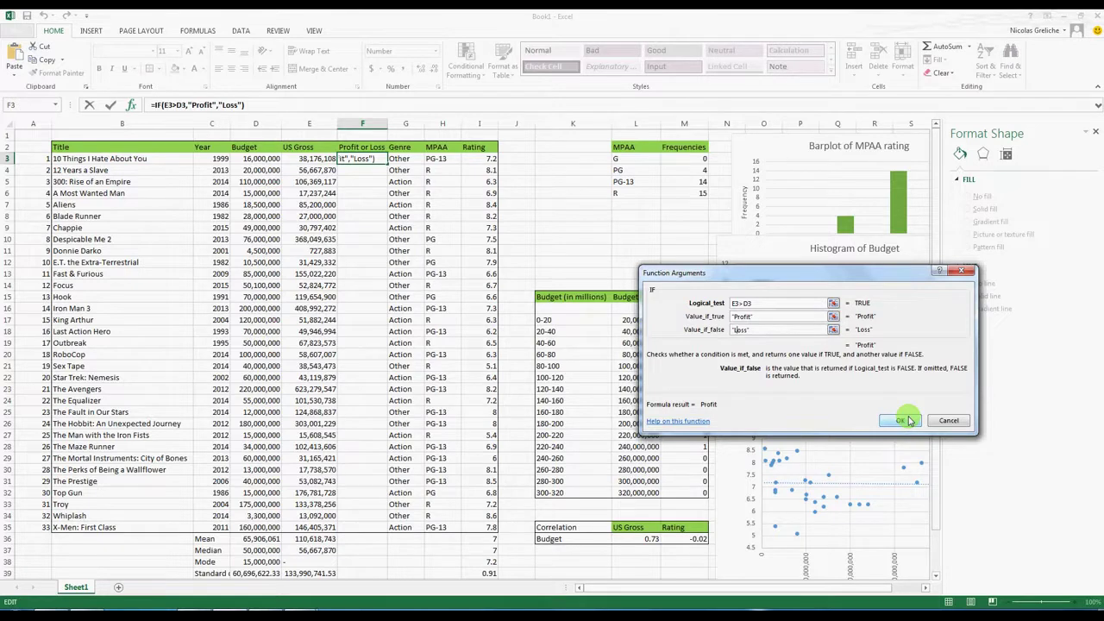
Confirm the Profit or Loss IF formula in F3 and fill it down to F35.
{"action": "left_click", "coordinate": [899, 420]}
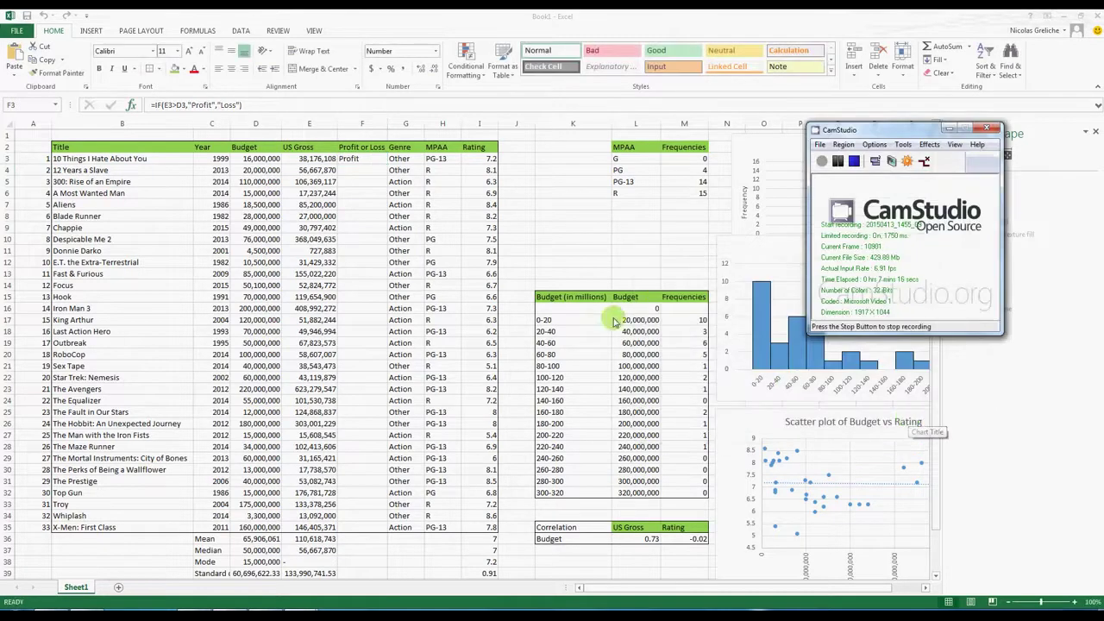
{"action": "left_click", "coordinate": [364, 161]}
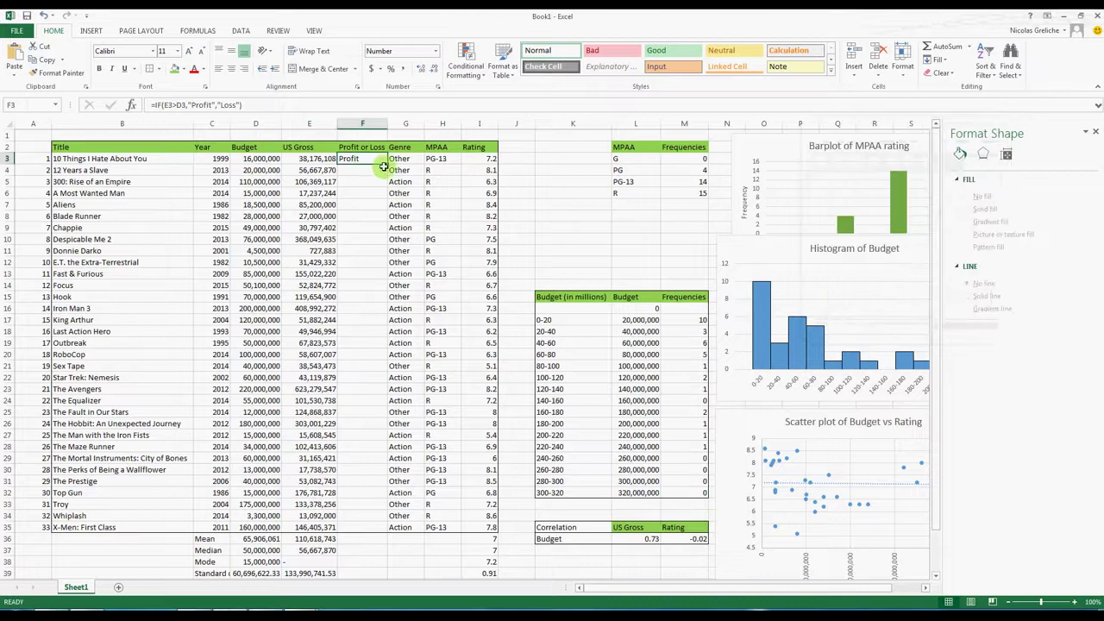
{"action": "left_click_drag", "start_coordinate": [389, 163], "coordinate": [393, 529]}
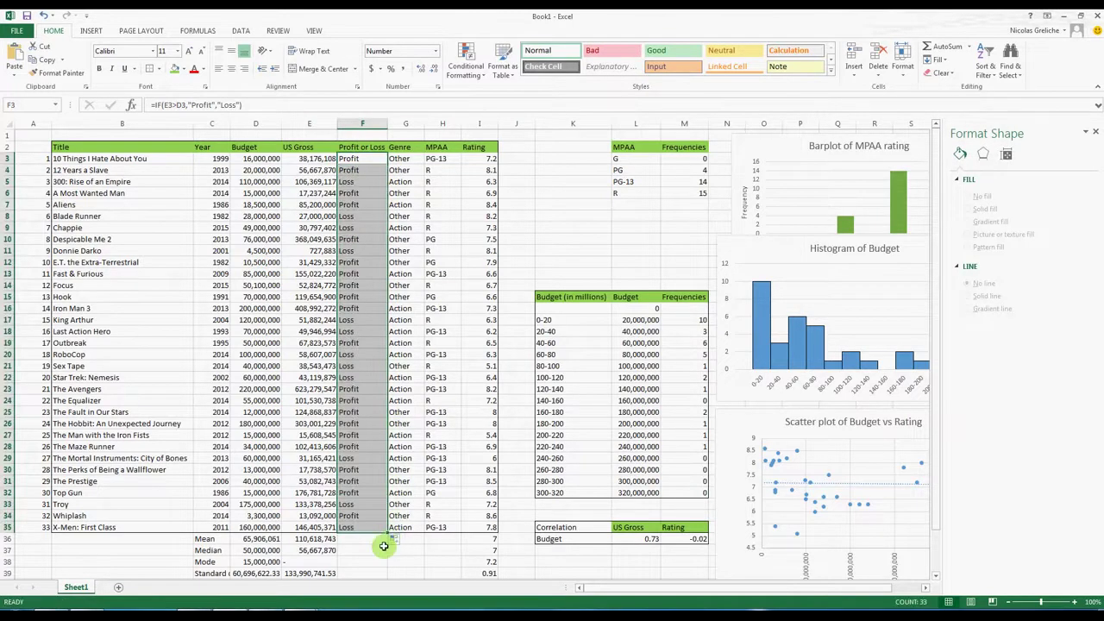
{"action": "left_click", "coordinate": [383, 550]}
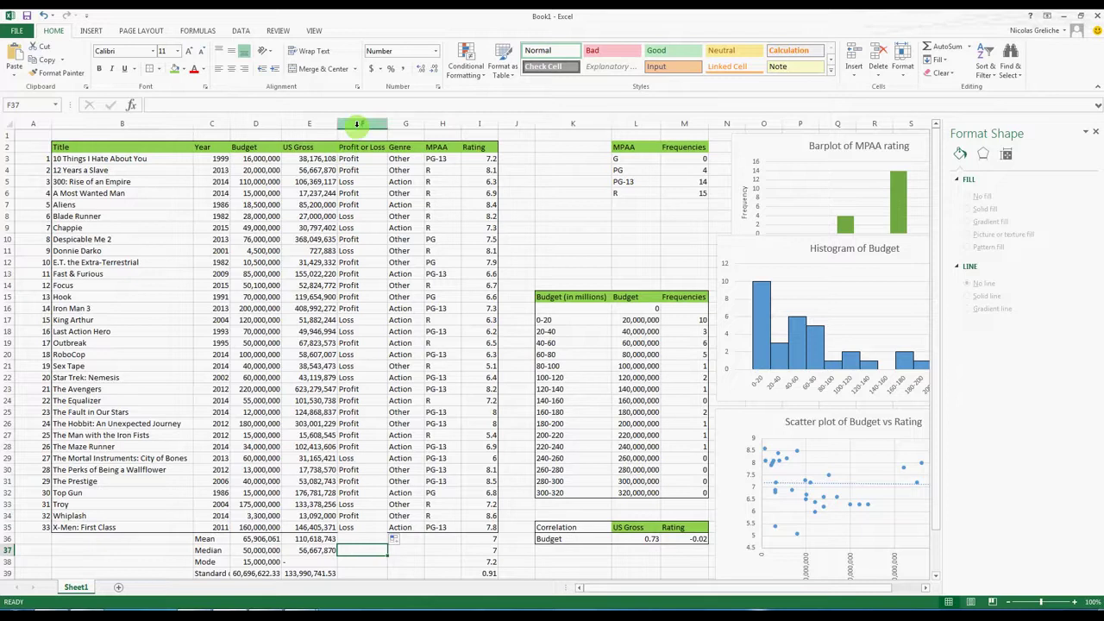
Give cell F35 a bottom border.
{"action": "left_click", "coordinate": [355, 526]}
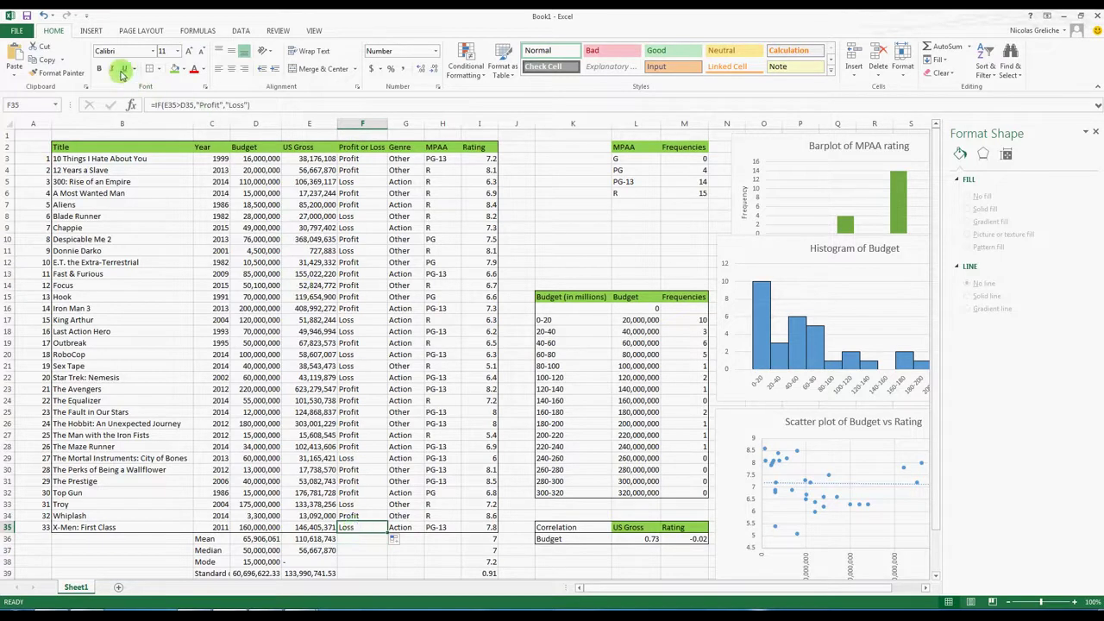
{"action": "left_click", "coordinate": [158, 69]}
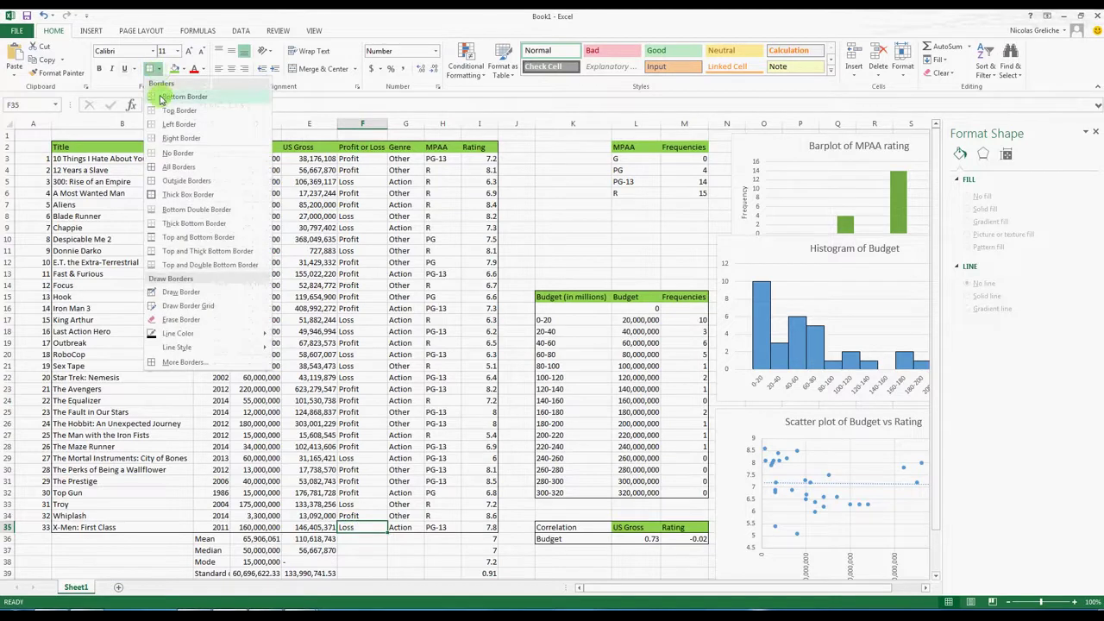
{"action": "left_click", "coordinate": [171, 98]}
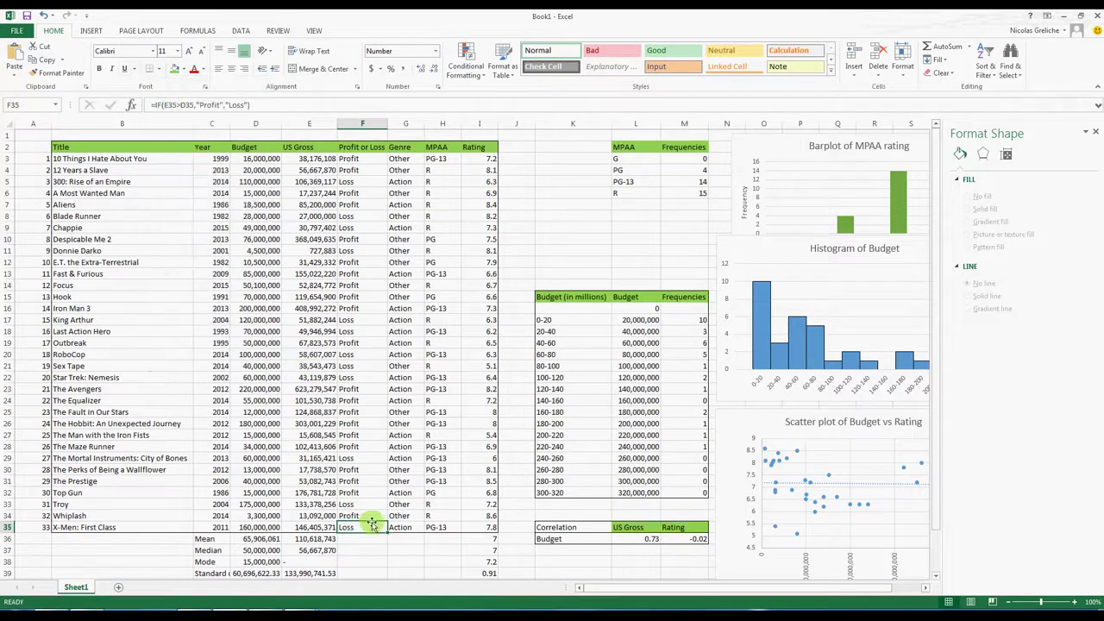
{"action": "left_click", "coordinate": [398, 550]}
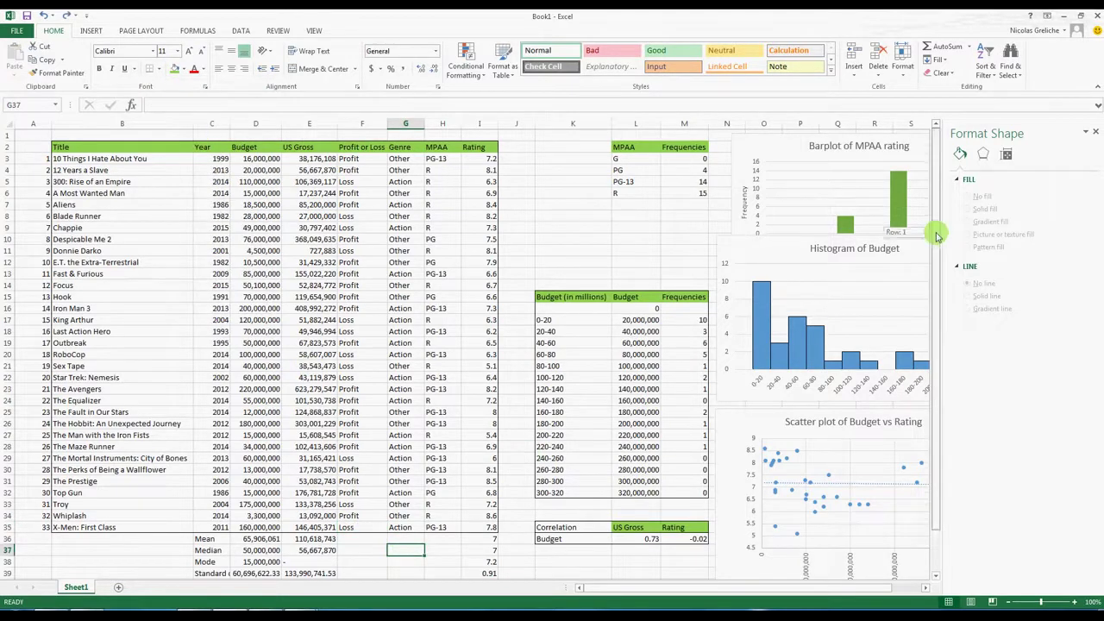
{"action": "left_click_drag", "start_coordinate": [937, 235], "coordinate": [938, 284]}
Insert a PivotTable at B44 on the existing worksheet using source range $B$2:$I$35.
{"action": "left_click", "coordinate": [934, 574]}
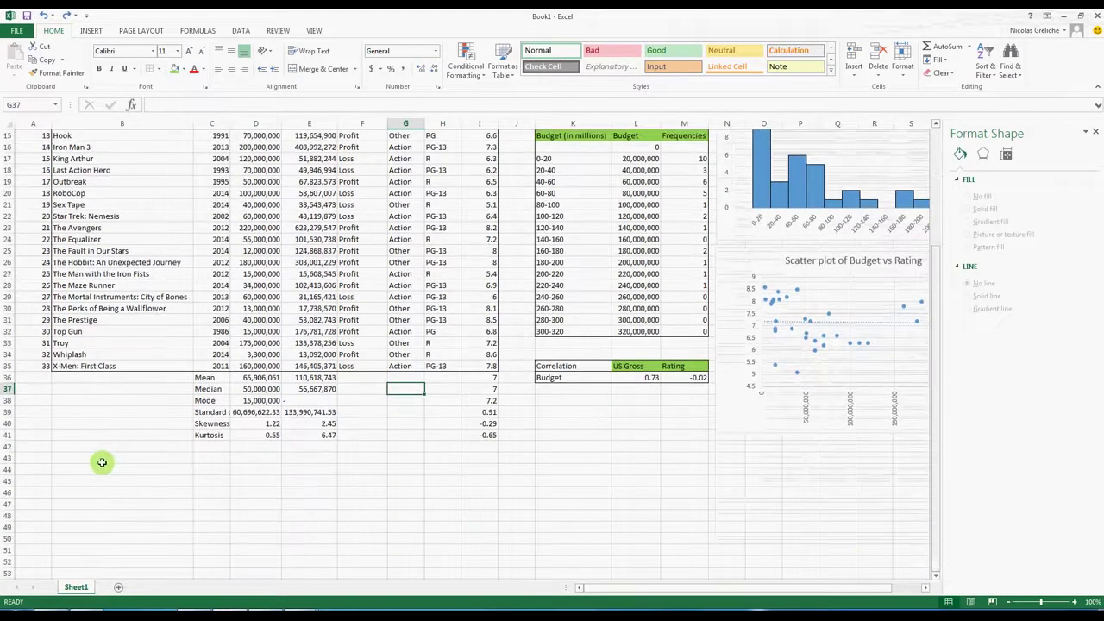
{"action": "left_click", "coordinate": [99, 468]}
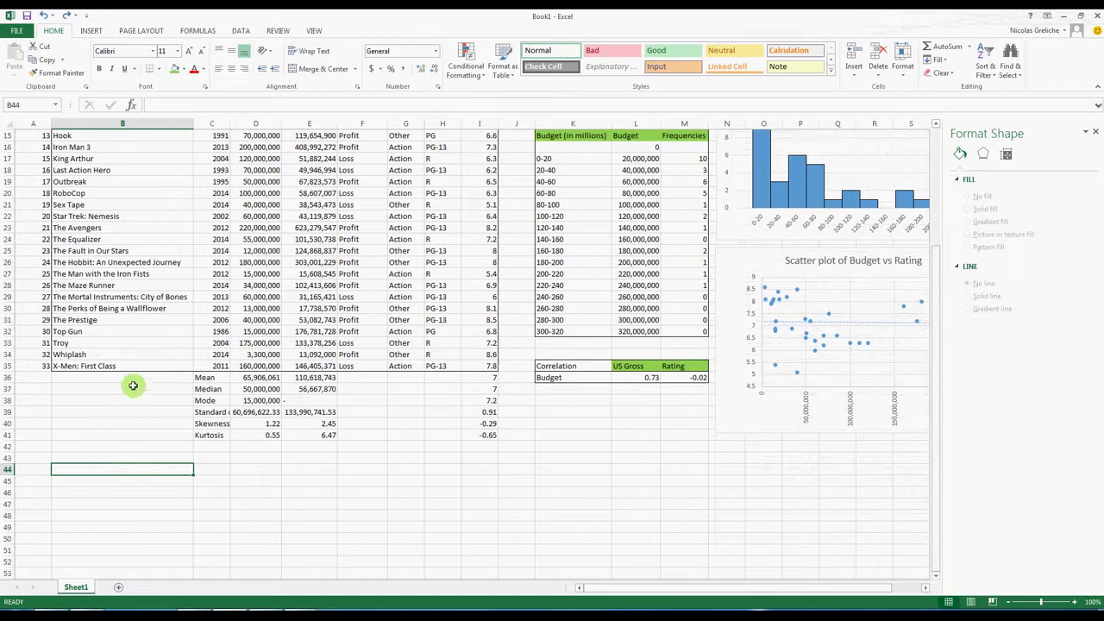
{"action": "left_click", "coordinate": [93, 31]}
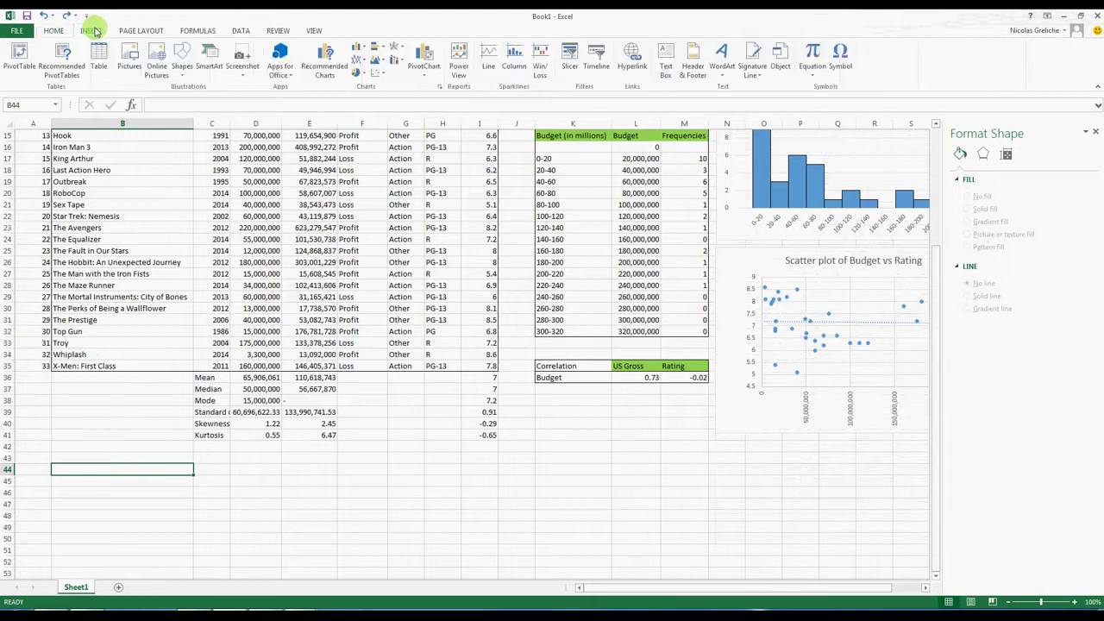
{"action": "left_click", "coordinate": [17, 56]}
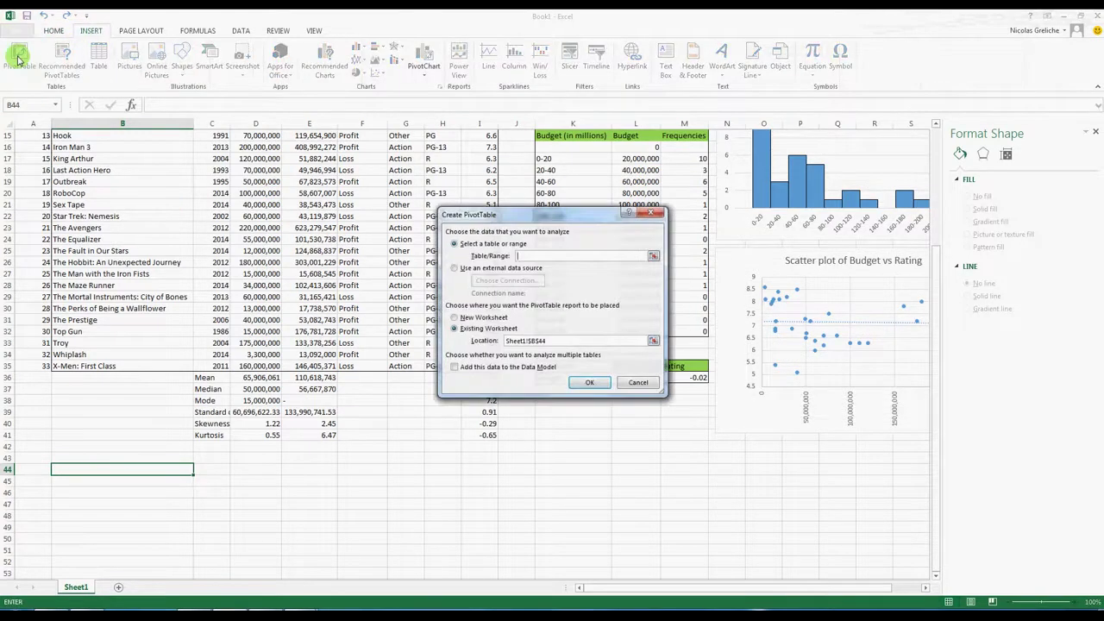
{"action": "left_click", "coordinate": [653, 259]}
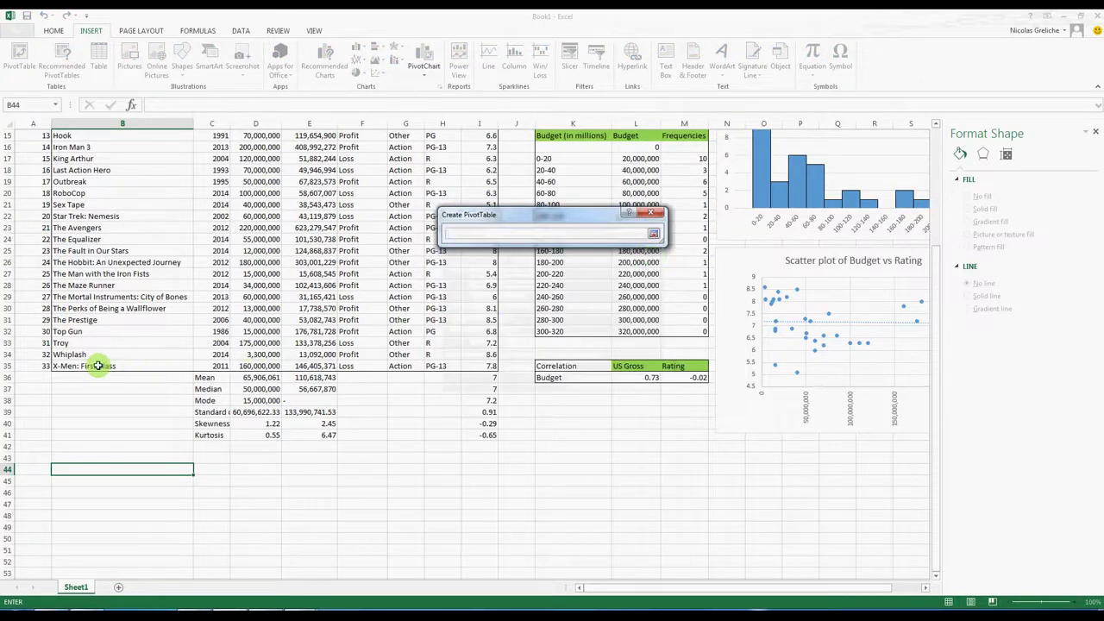
{"action": "mouse_move", "coordinate": [99, 365]}
{"action": "left_mouse_down"}
{"action": "mouse_move", "coordinate": [494, 234]}
{"action": "mouse_move", "coordinate": [494, 79]}
{"action": "left_mouse_up"}
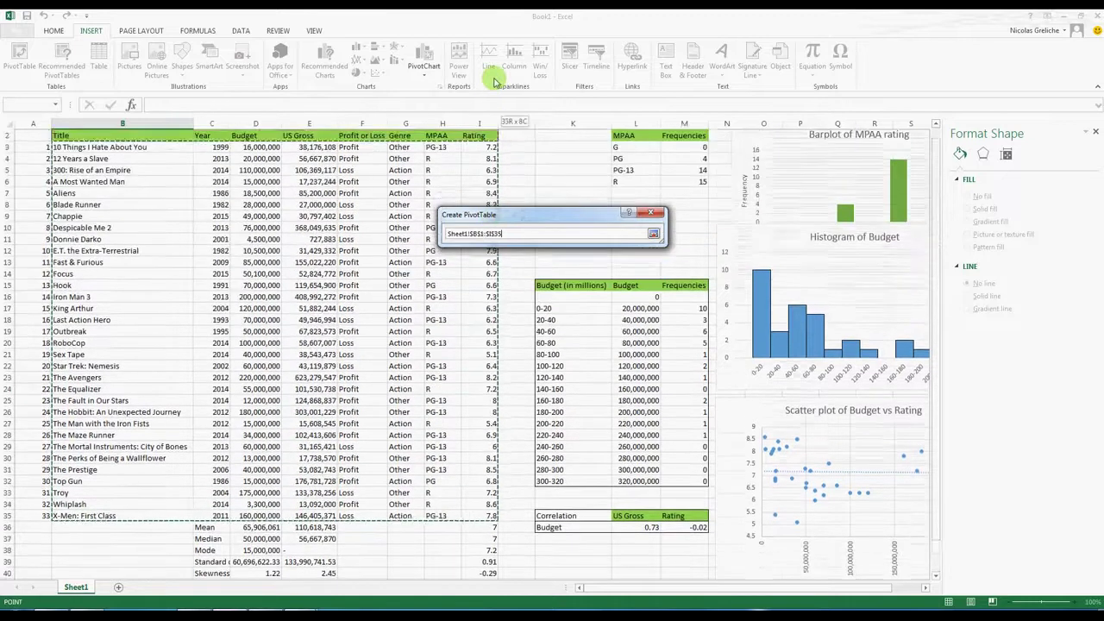
{"action": "left_click_drag", "start_coordinate": [494, 79], "coordinate": [488, 148]}
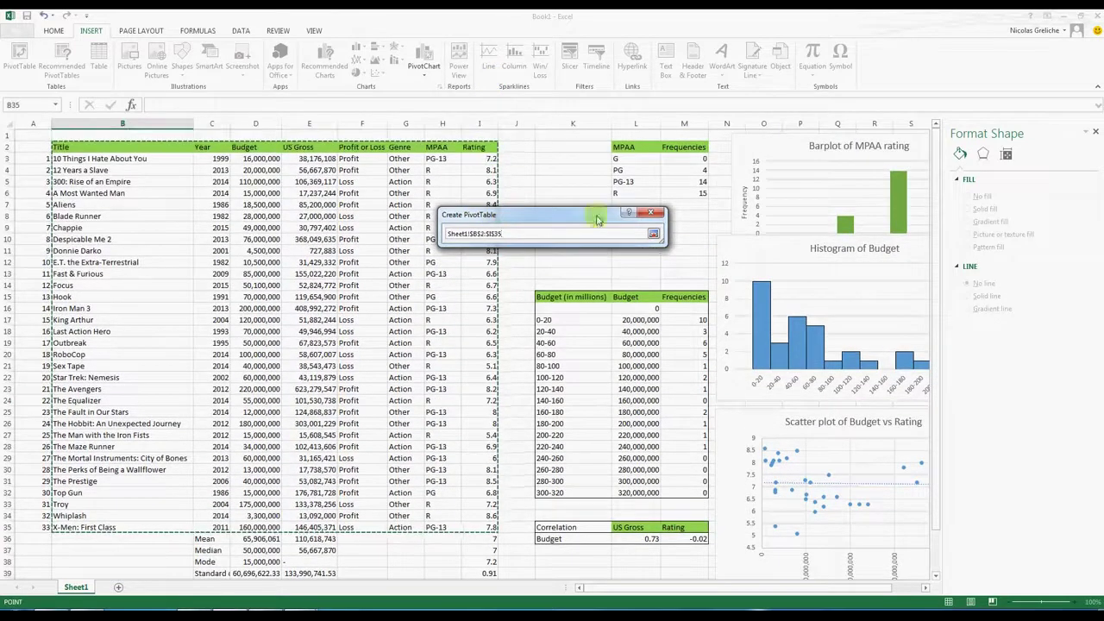
{"action": "left_click", "coordinate": [653, 233]}
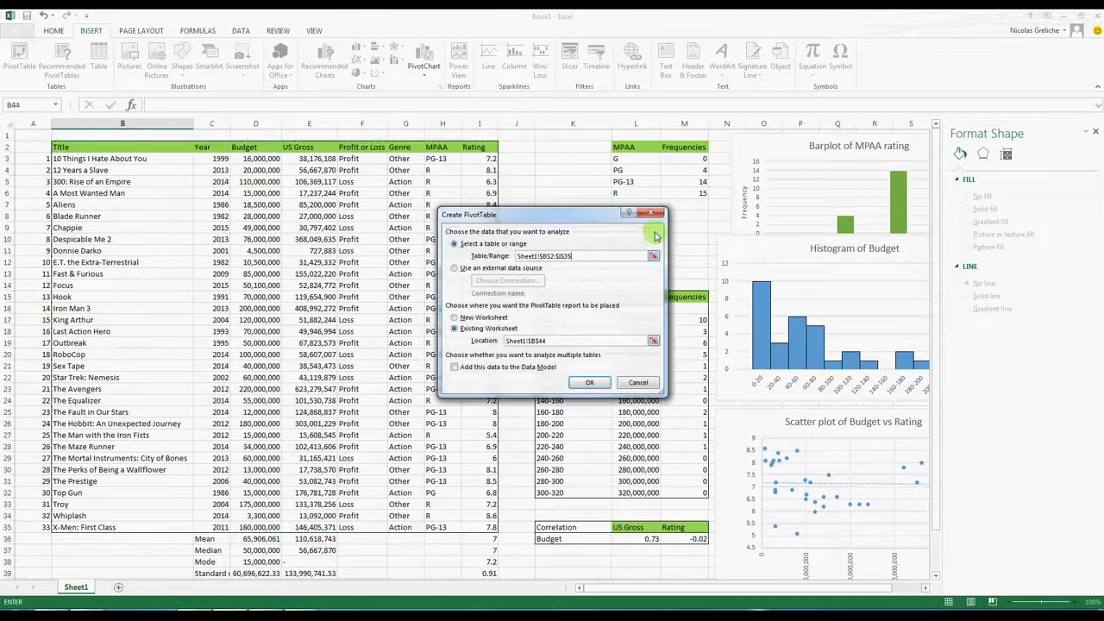
{"action": "left_click", "coordinate": [589, 382]}
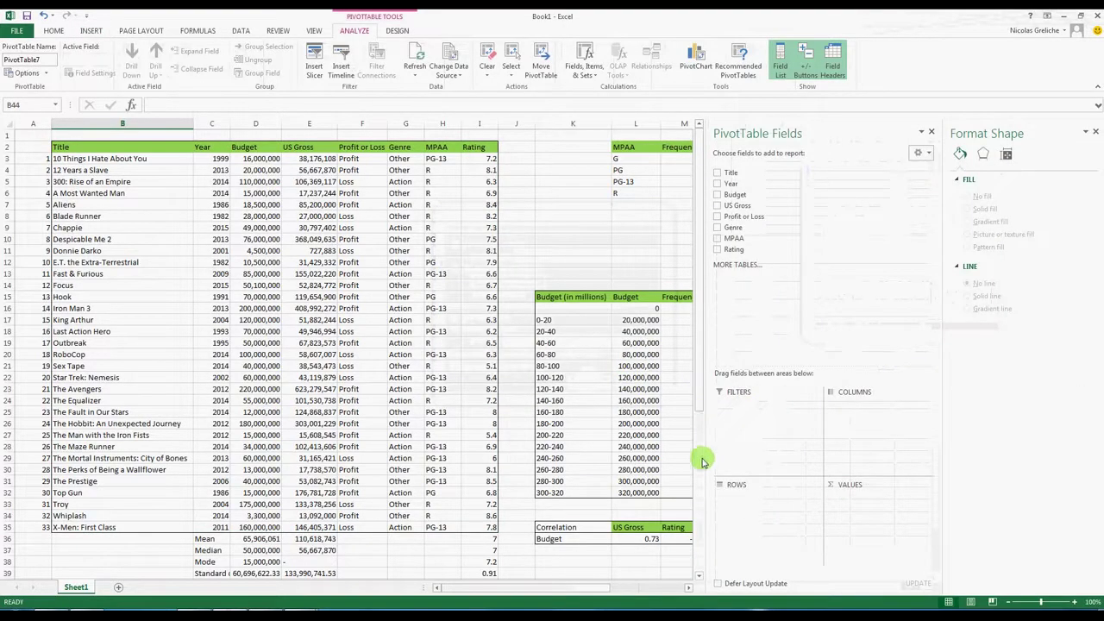
Lay out the pivot with Genre as rows and Sum of Rating as values, removing Profit or Loss and Count of Title.
{"action": "left_click_drag", "start_coordinate": [701, 419], "coordinate": [703, 576]}
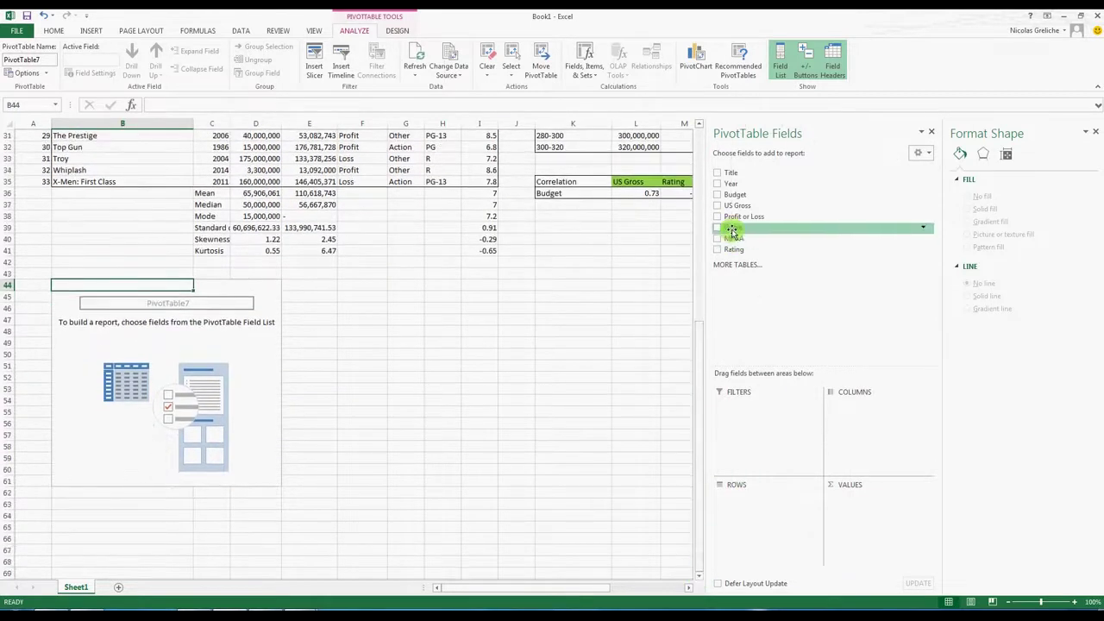
{"action": "left_click_drag", "start_coordinate": [732, 231], "coordinate": [735, 507]}
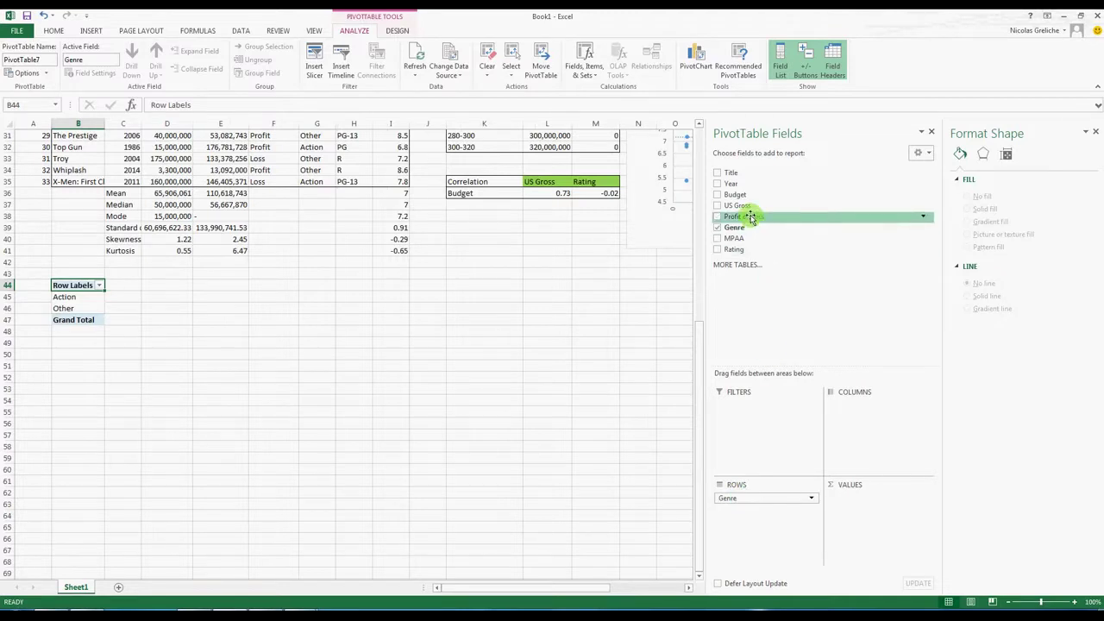
{"action": "left_click_drag", "start_coordinate": [750, 216], "coordinate": [863, 418]}
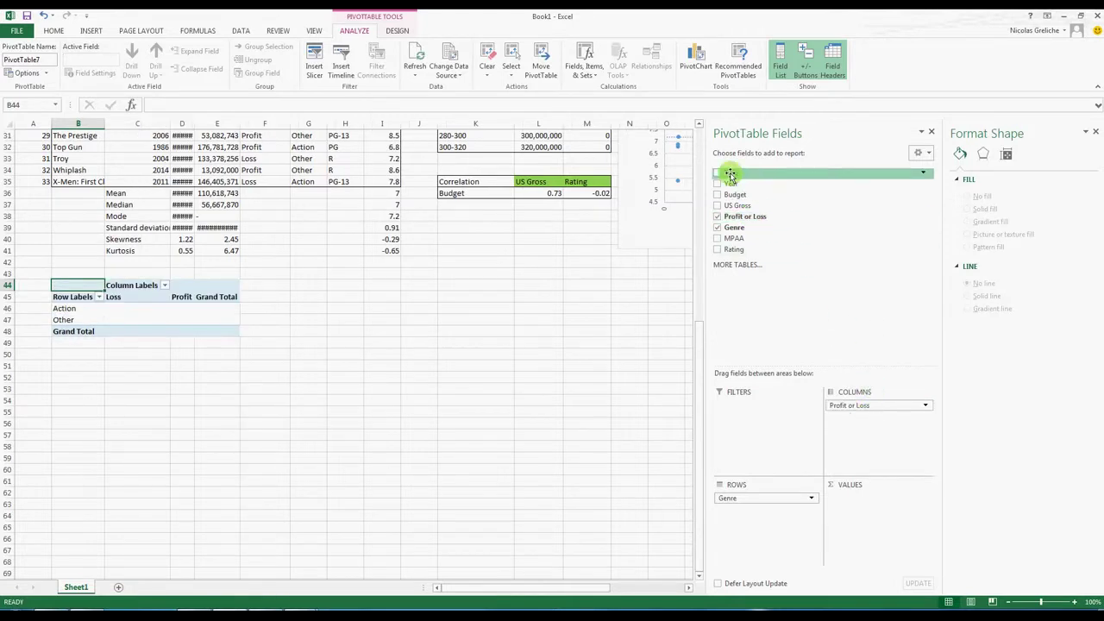
{"action": "left_click_drag", "start_coordinate": [731, 176], "coordinate": [858, 504]}
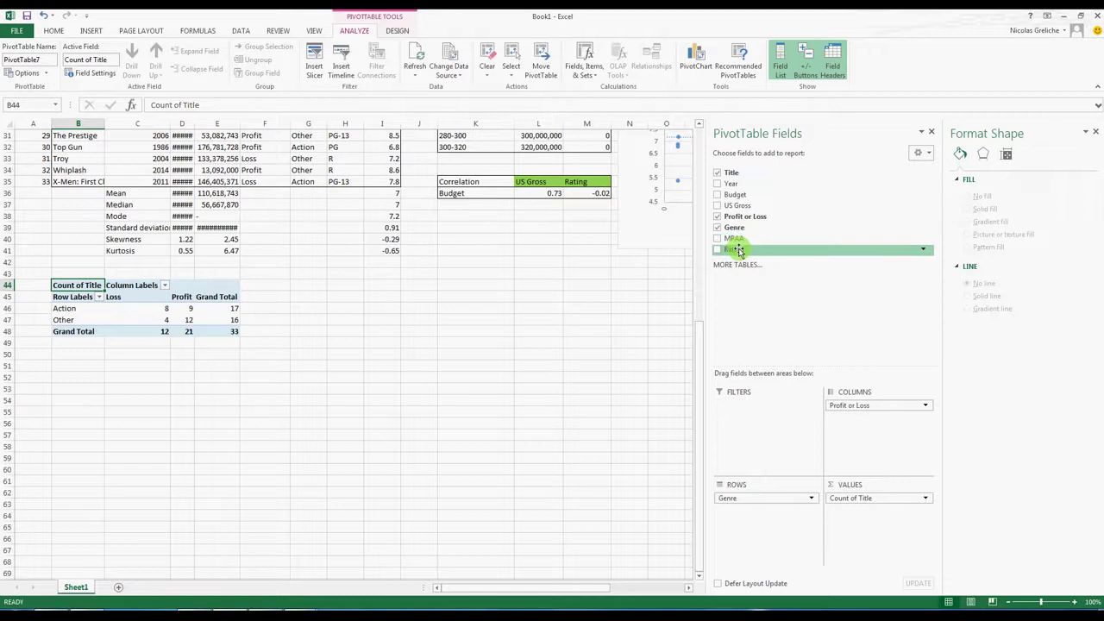
{"action": "left_click_drag", "start_coordinate": [738, 250], "coordinate": [859, 528]}
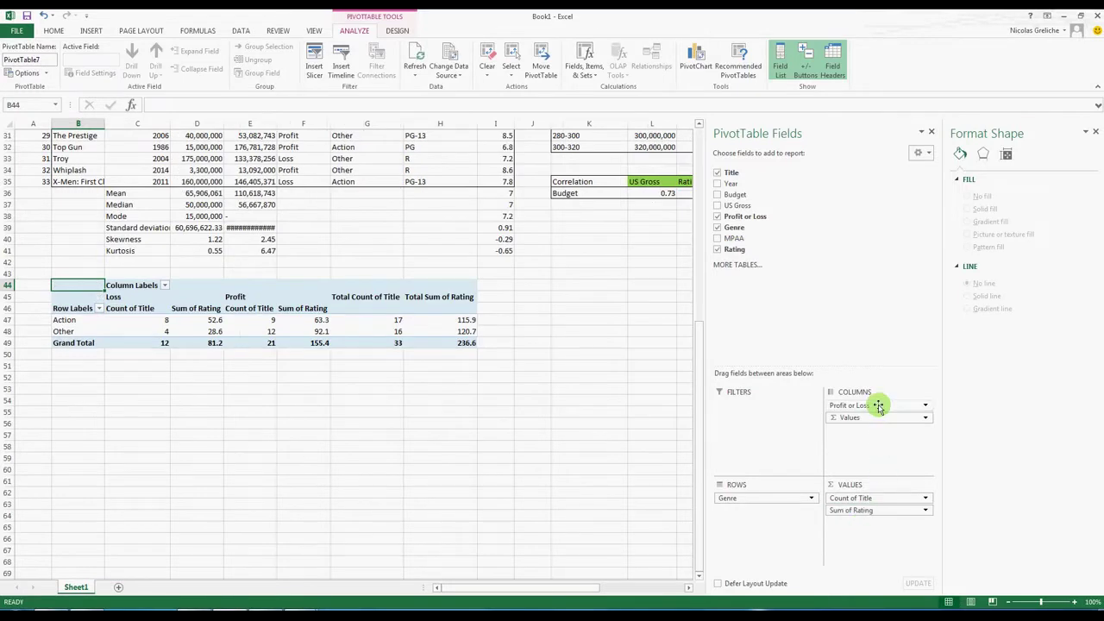
{"action": "left_click_drag", "start_coordinate": [877, 405], "coordinate": [854, 316]}
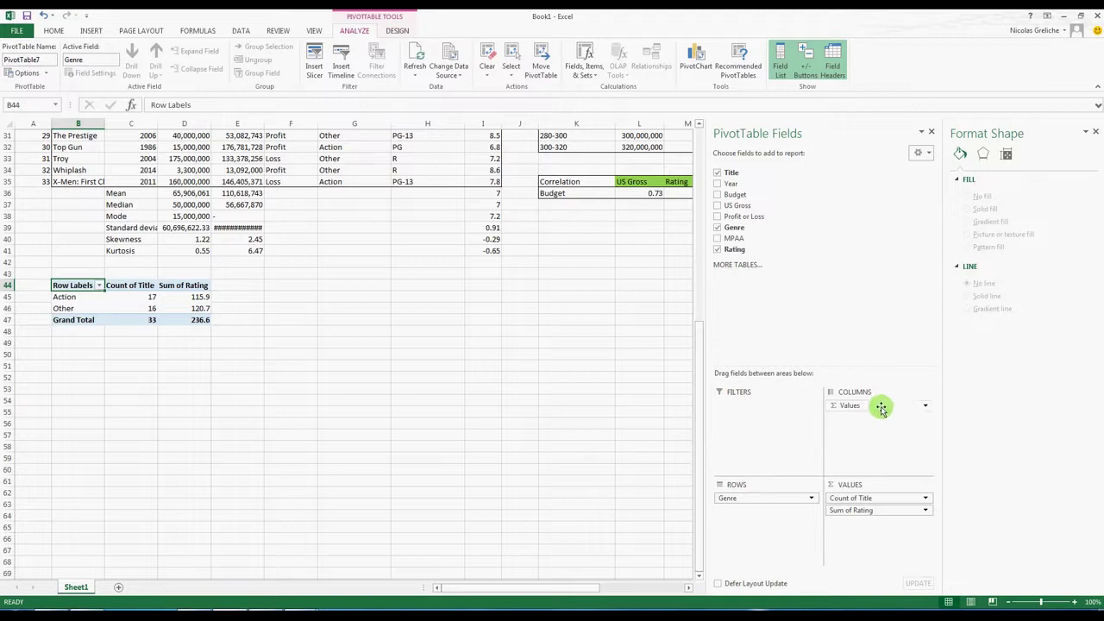
{"action": "mouse_move", "coordinate": [901, 510]}
{"action": "left_mouse_down"}
{"action": "mouse_move", "coordinate": [920, 514]}
{"action": "mouse_move", "coordinate": [867, 316]}
{"action": "left_mouse_up"}
Summarize the Rating values by Average instead of Sum.
{"action": "left_click", "coordinate": [925, 499]}
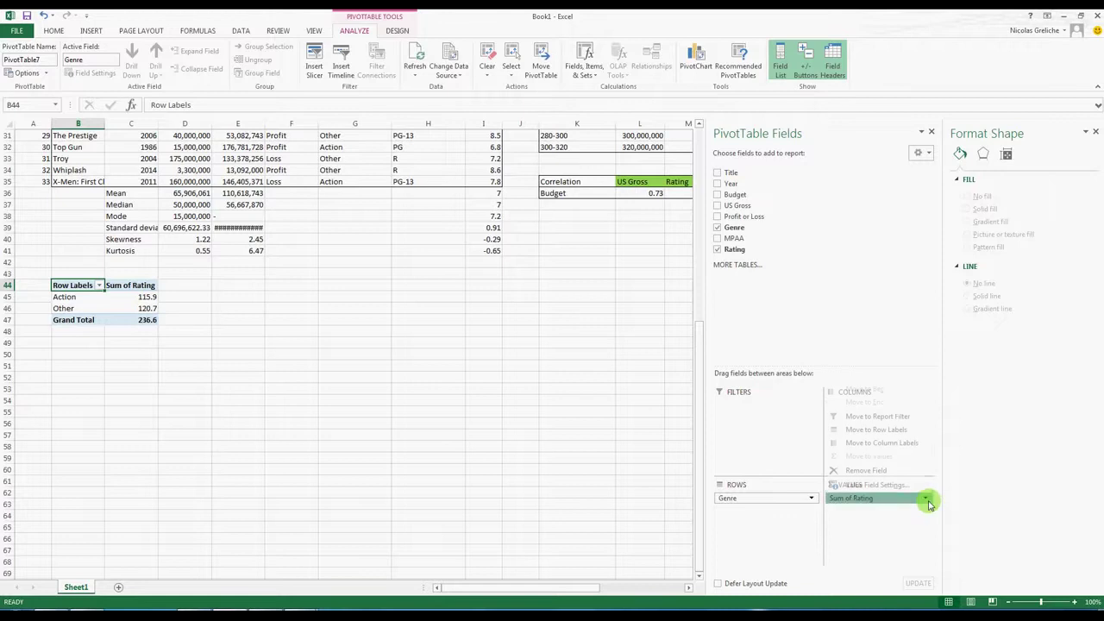
{"action": "left_click", "coordinate": [902, 485]}
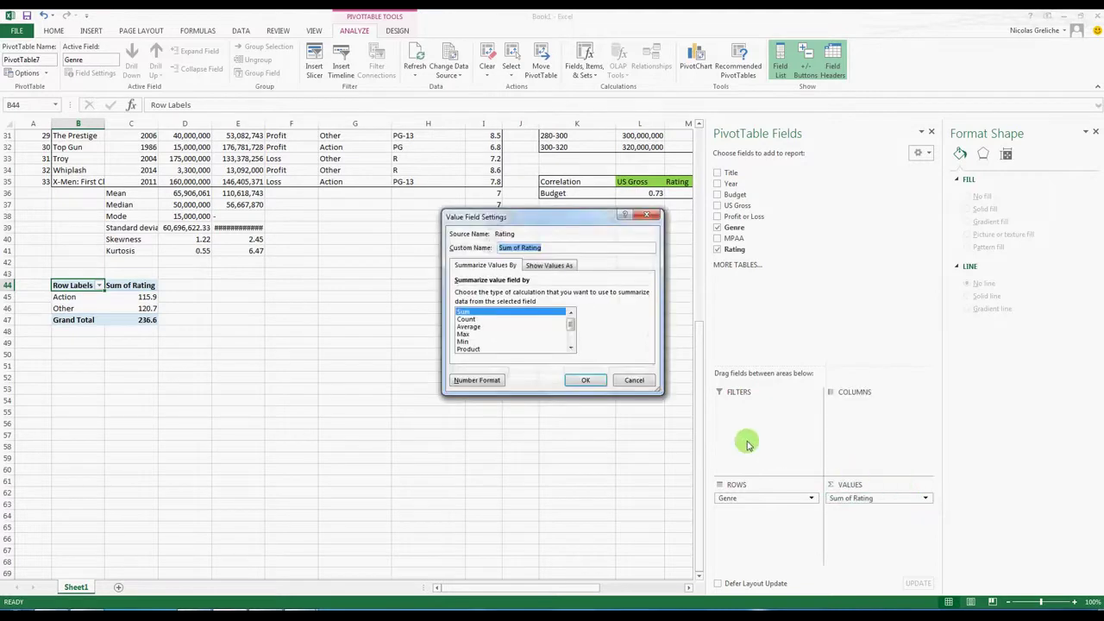
{"action": "left_click", "coordinate": [488, 326]}
{"action": "left_click", "coordinate": [585, 381]}
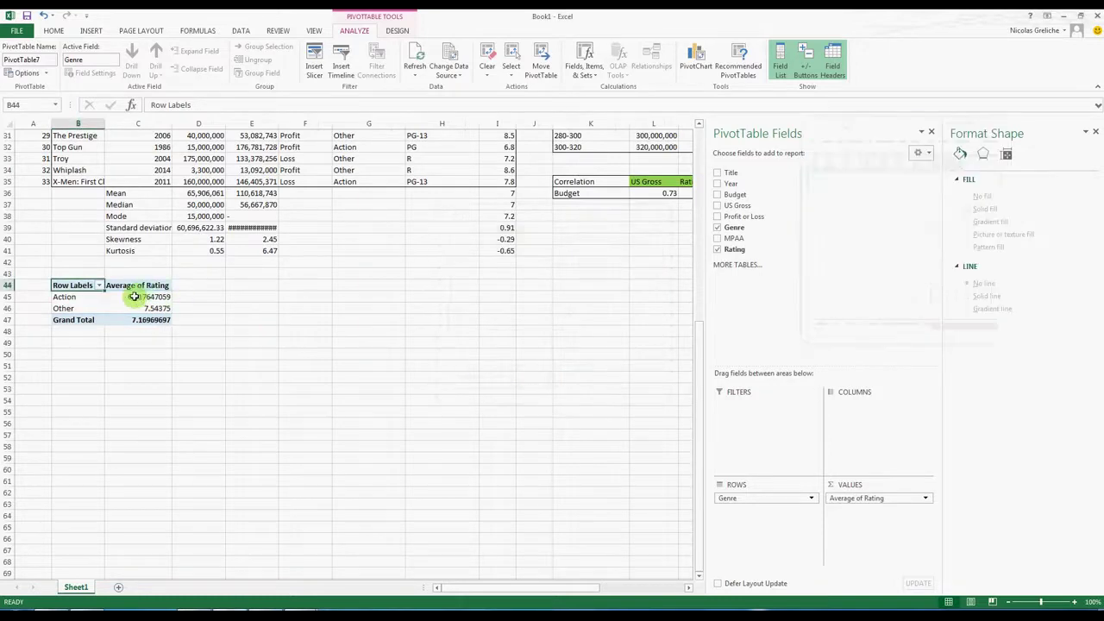
Format the average ratings C45:C47 as Number with two decimal places.
{"action": "left_click_drag", "start_coordinate": [135, 296], "coordinate": [164, 317]}
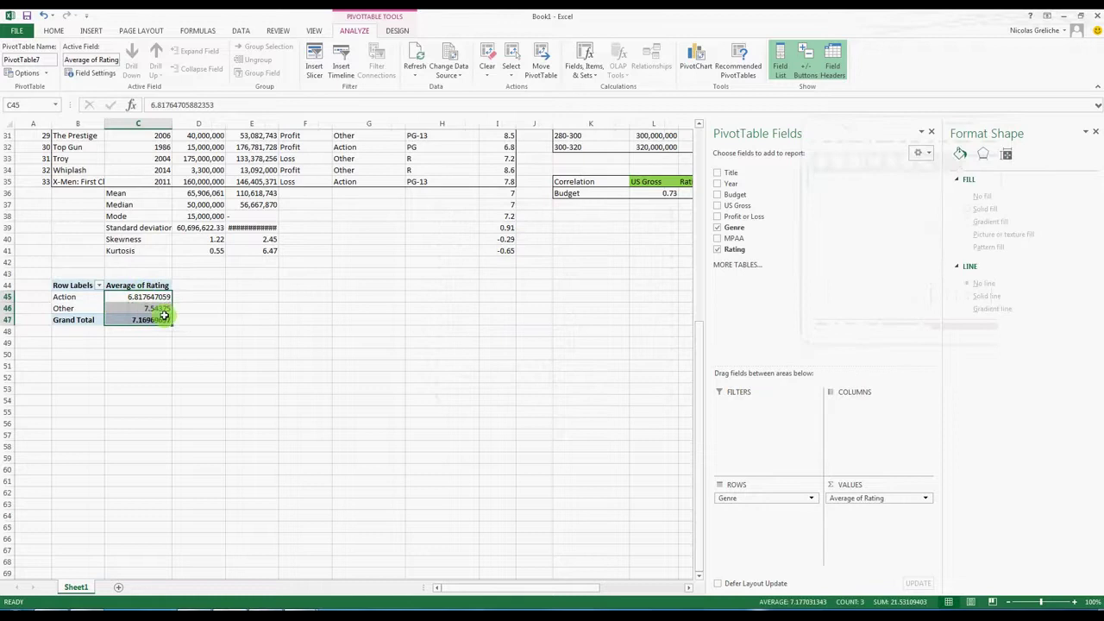
{"action": "left_click", "coordinate": [53, 31]}
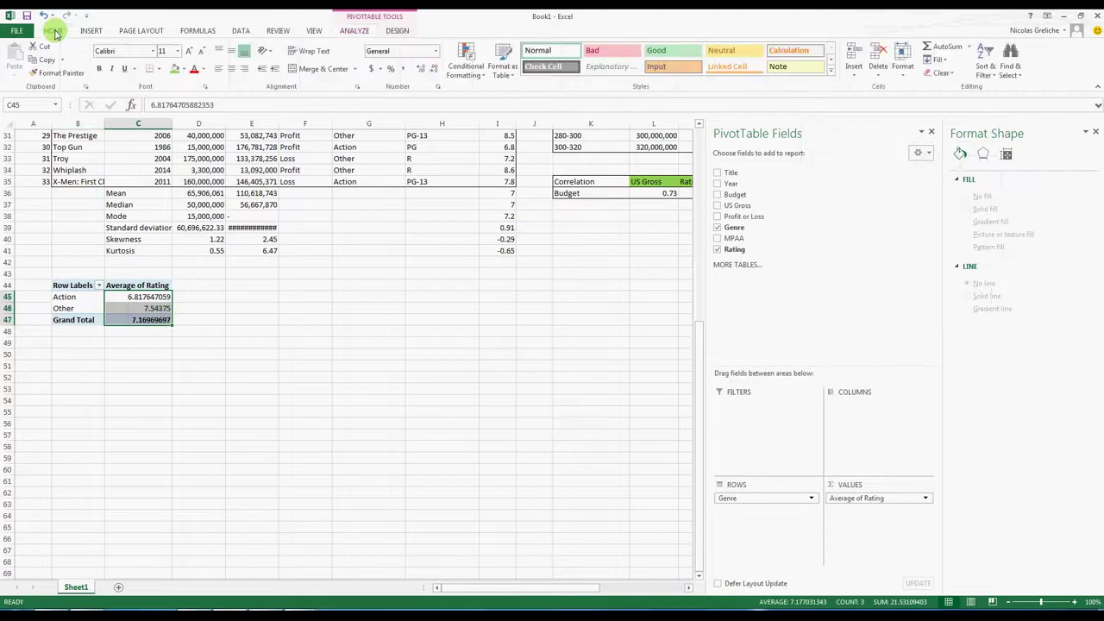
{"action": "left_click", "coordinate": [900, 69]}
{"action": "left_click", "coordinate": [911, 295]}
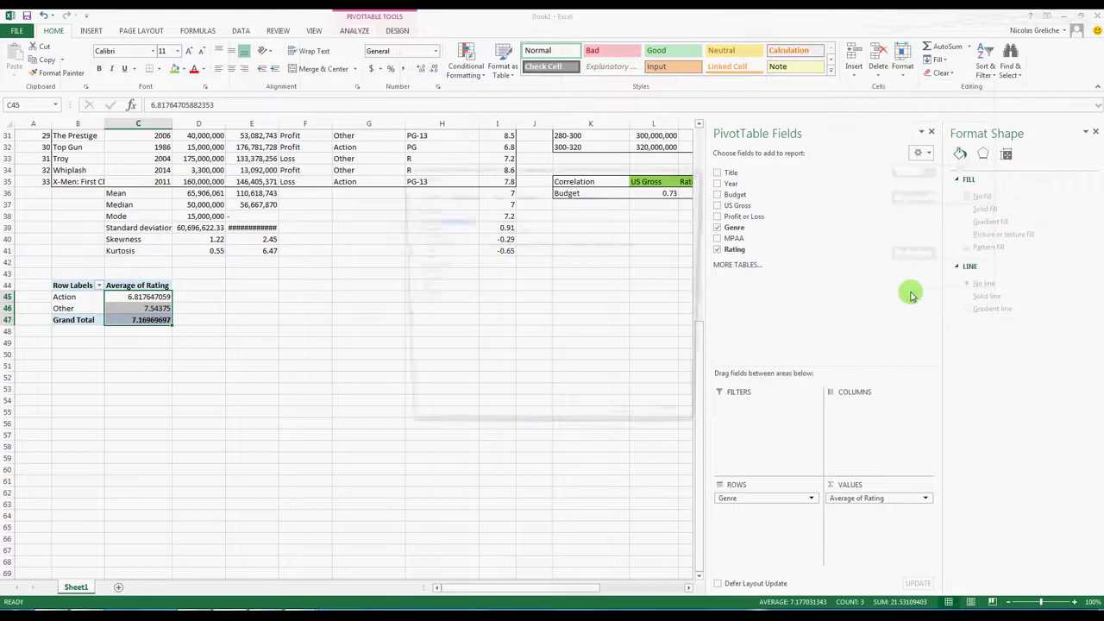
{"action": "left_click", "coordinate": [424, 227]}
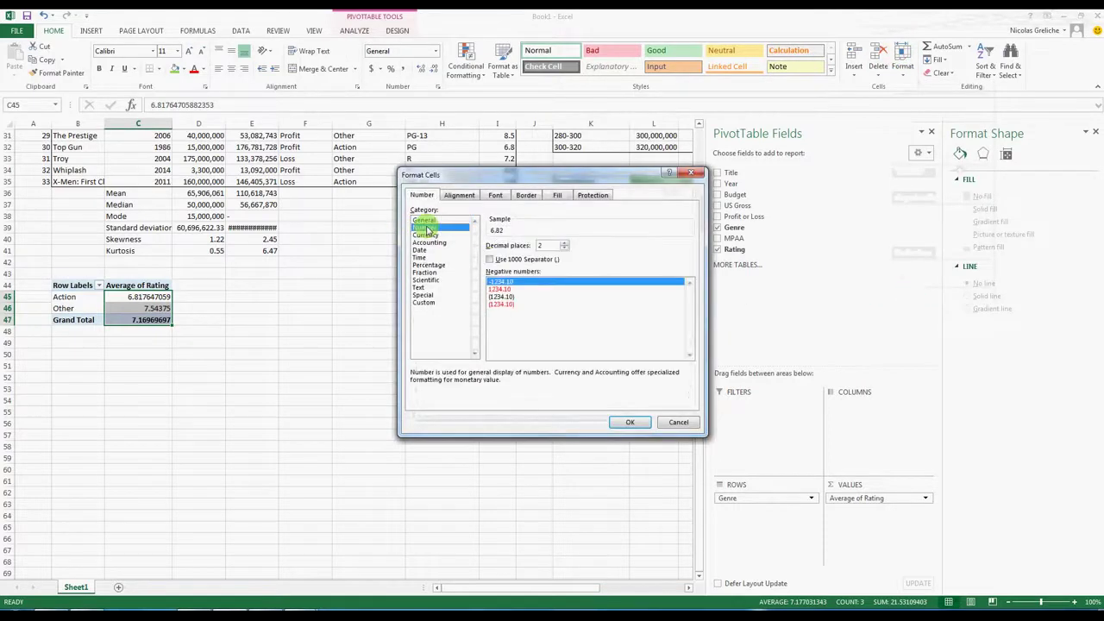
{"action": "left_click", "coordinate": [619, 422]}
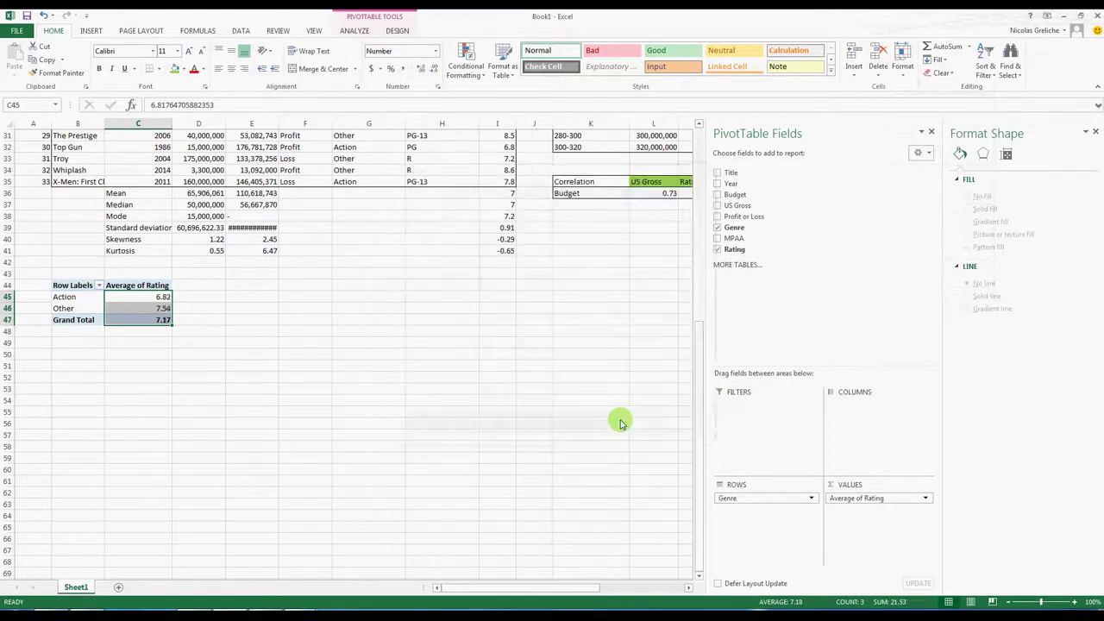
{"action": "left_click", "coordinate": [286, 363]}
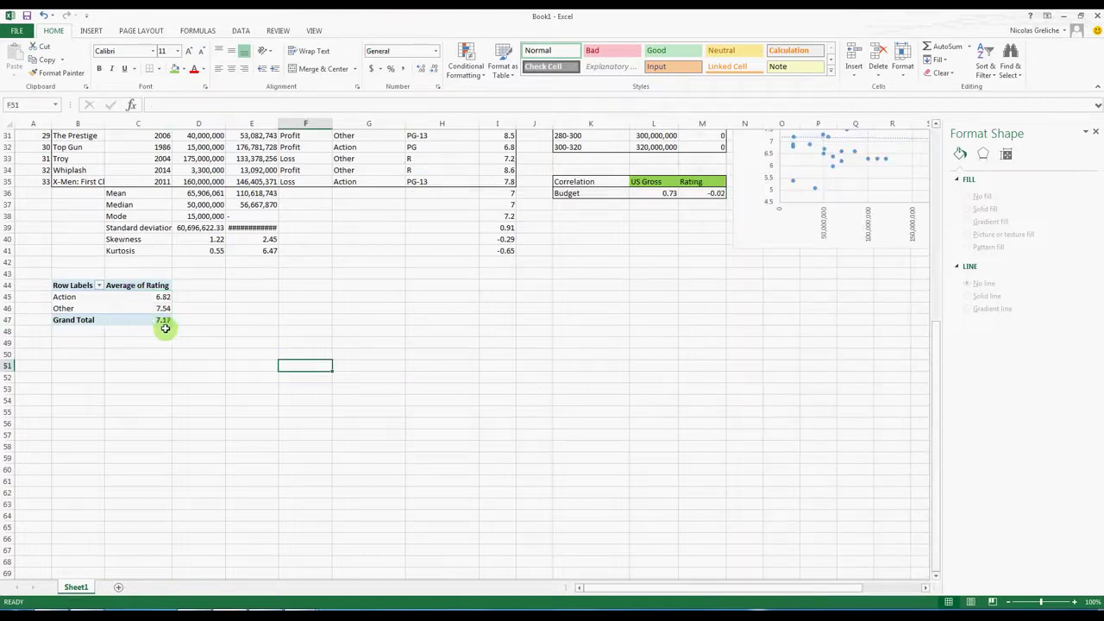
Apply Quick Analysis data bars to the Budget values D3:D35.
{"action": "left_click_drag", "start_coordinate": [936, 458], "coordinate": [930, 274]}
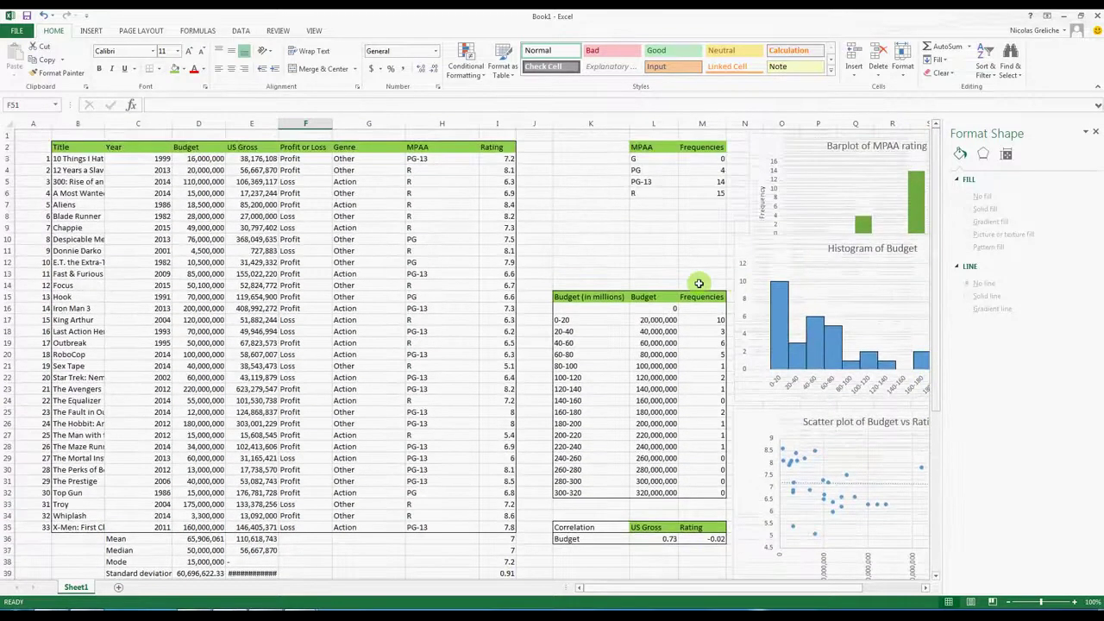
{"action": "left_click_drag", "start_coordinate": [195, 148], "coordinate": [201, 524]}
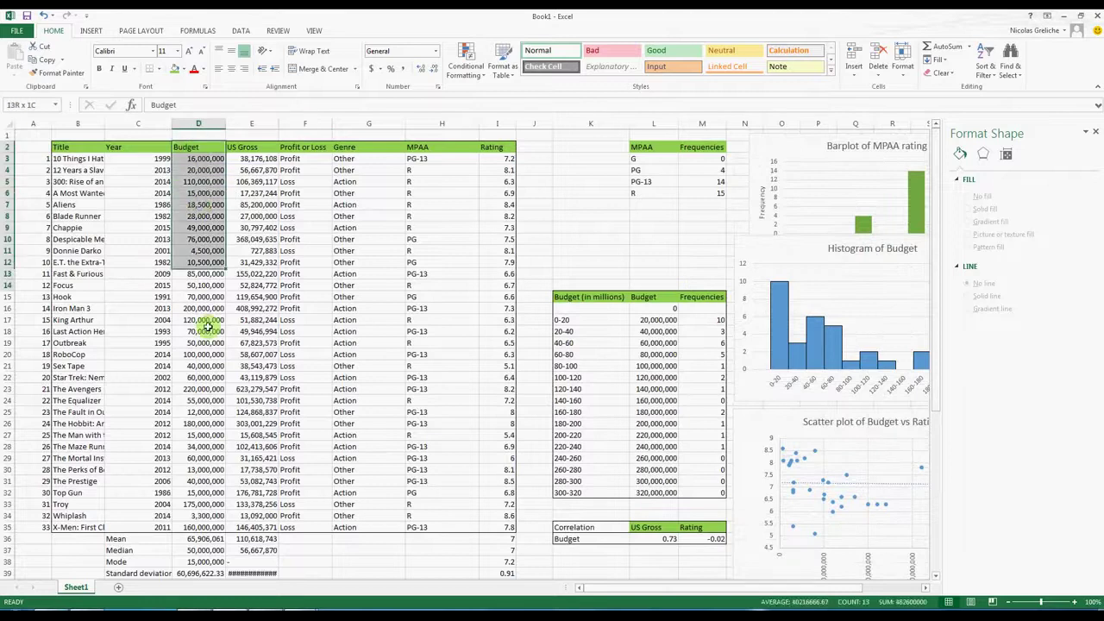
{"action": "left_click", "coordinate": [234, 541]}
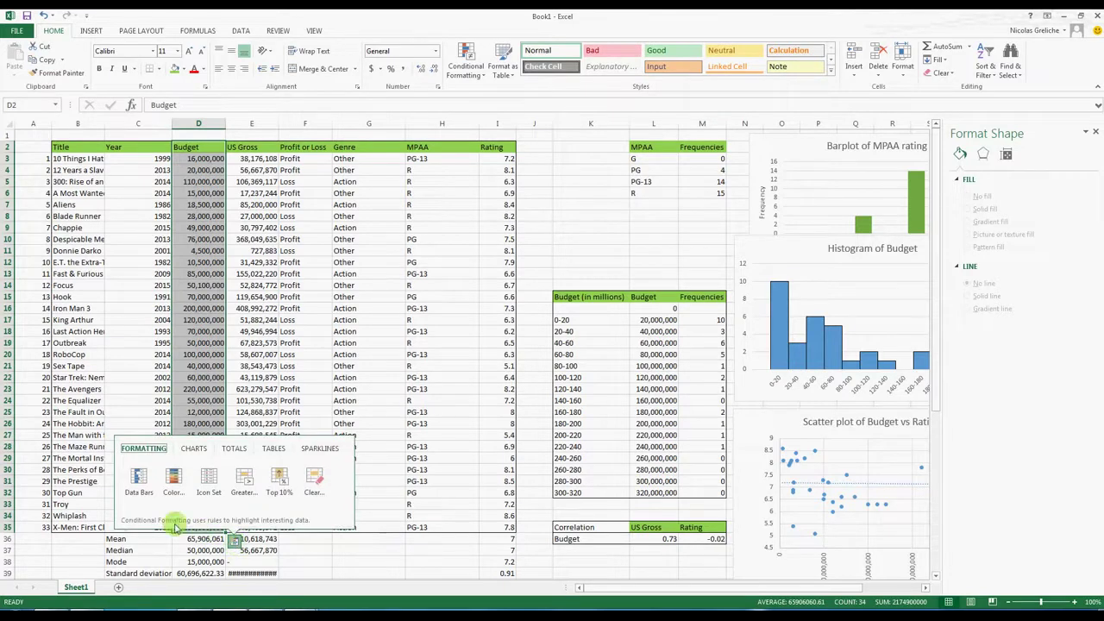
{"action": "left_click", "coordinate": [144, 488]}
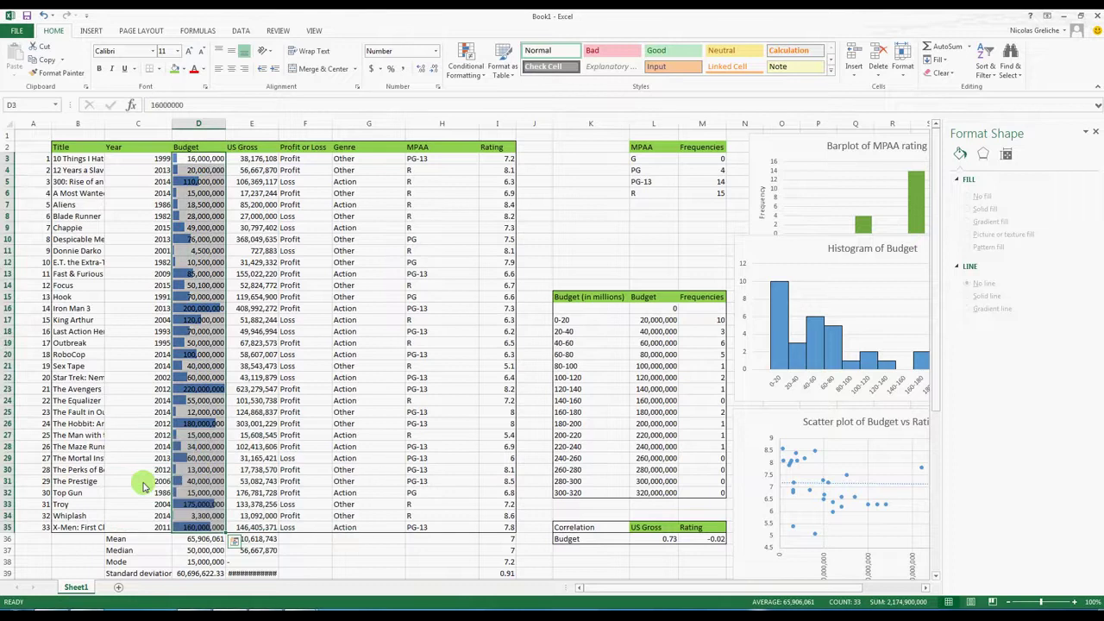
{"action": "left_click", "coordinate": [322, 555]}
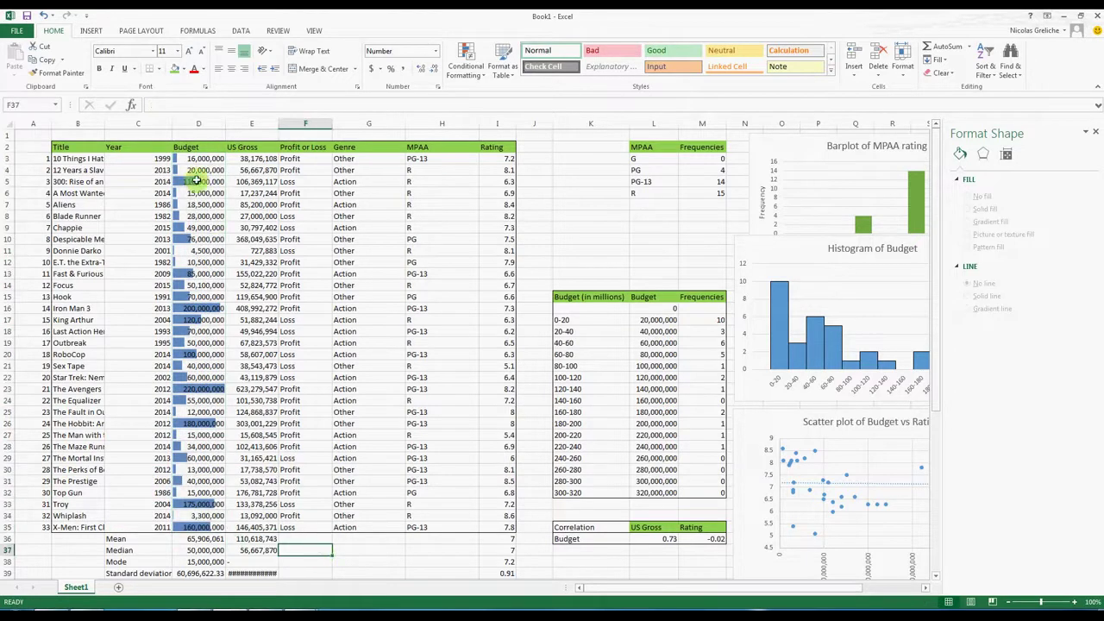
Browse the Charts, Totals, Tables and Sparklines Quick Analysis suggestions for Budget without applying any.
{"action": "left_click_drag", "start_coordinate": [197, 159], "coordinate": [204, 529]}
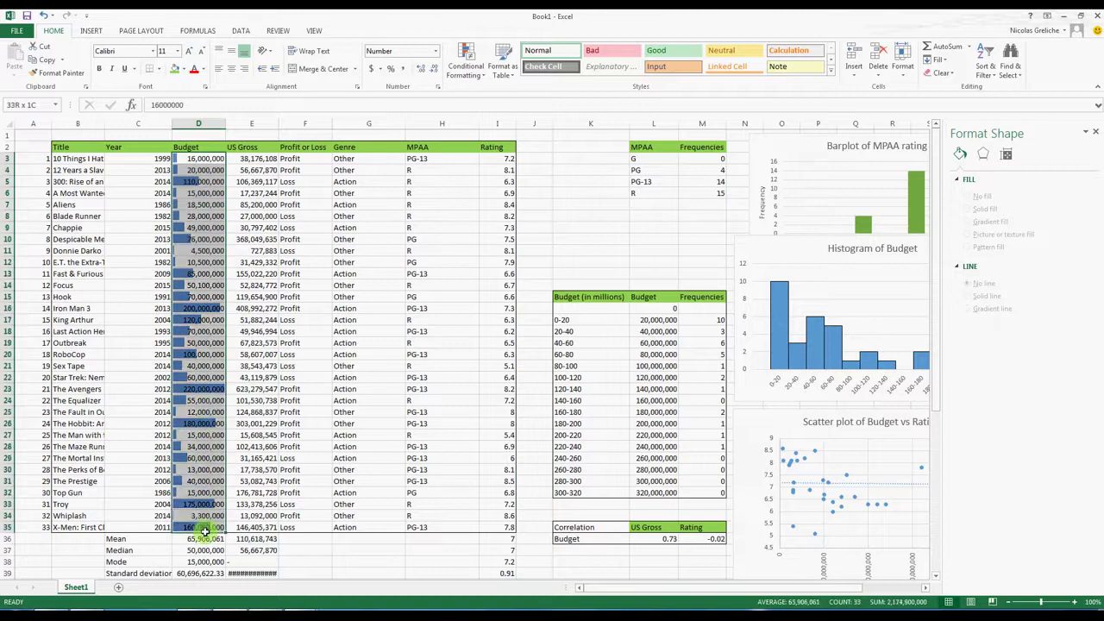
{"action": "left_click", "coordinate": [234, 541]}
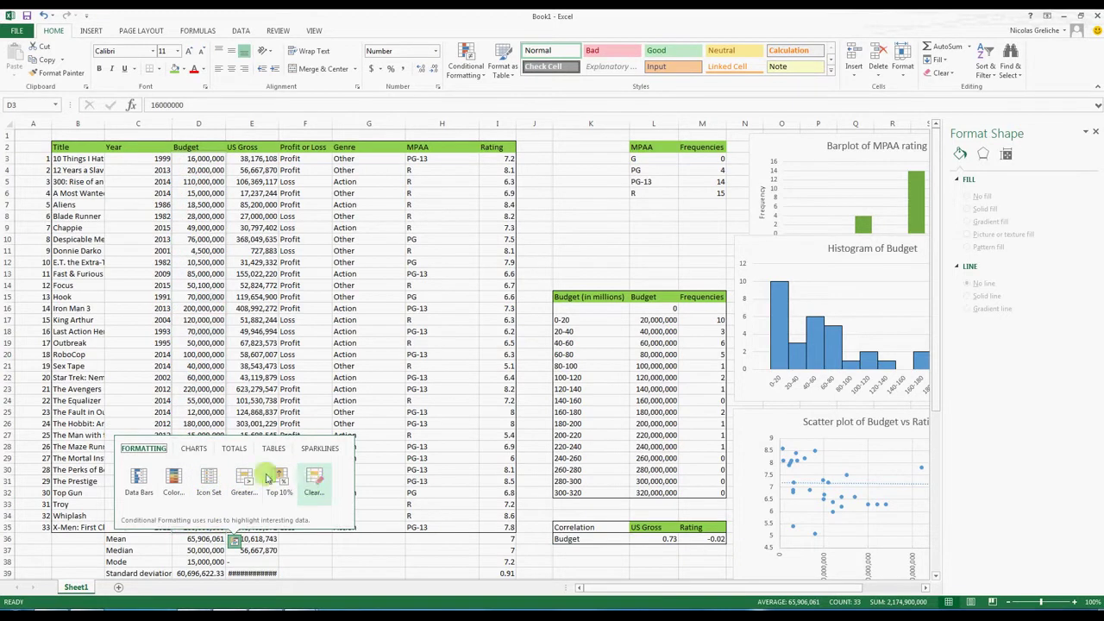
{"action": "left_click", "coordinate": [194, 450]}
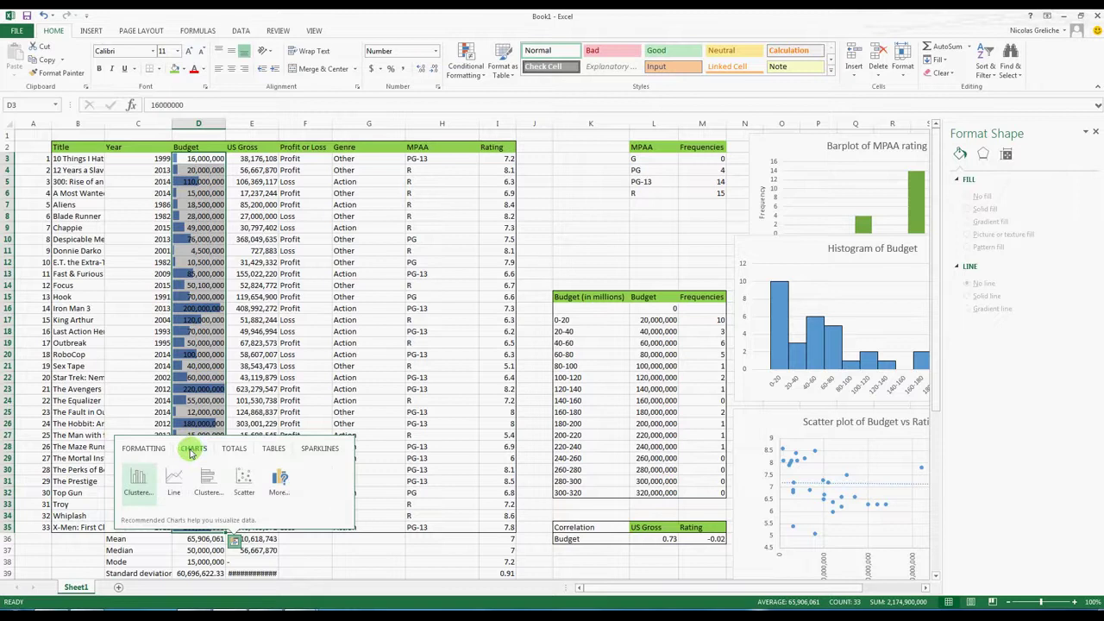
{"action": "left_click", "coordinate": [233, 450]}
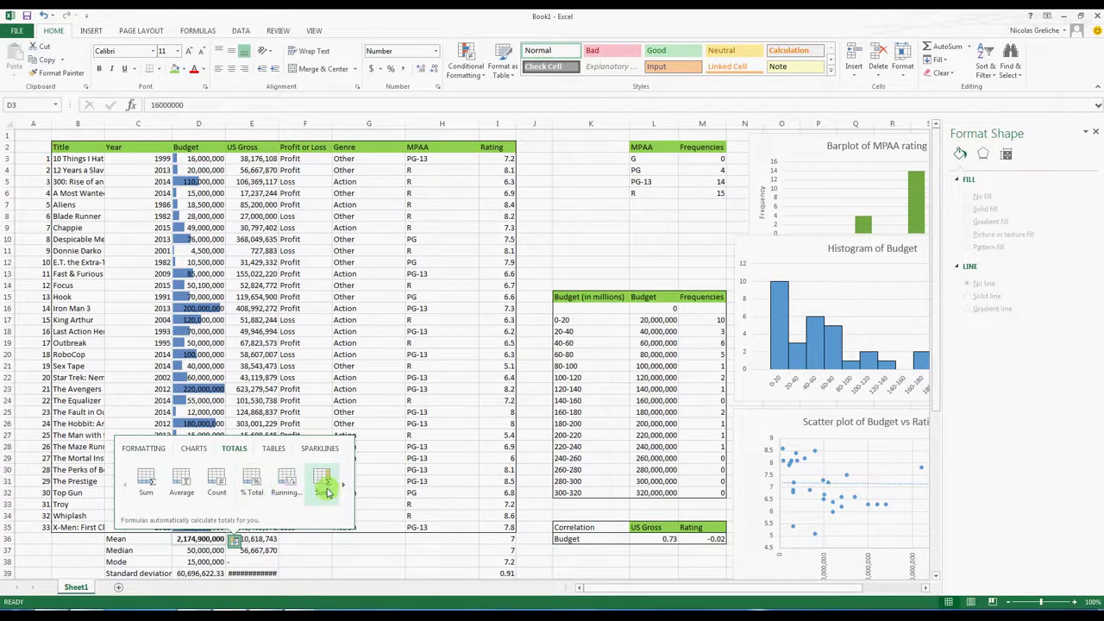
{"action": "left_click", "coordinate": [278, 449]}
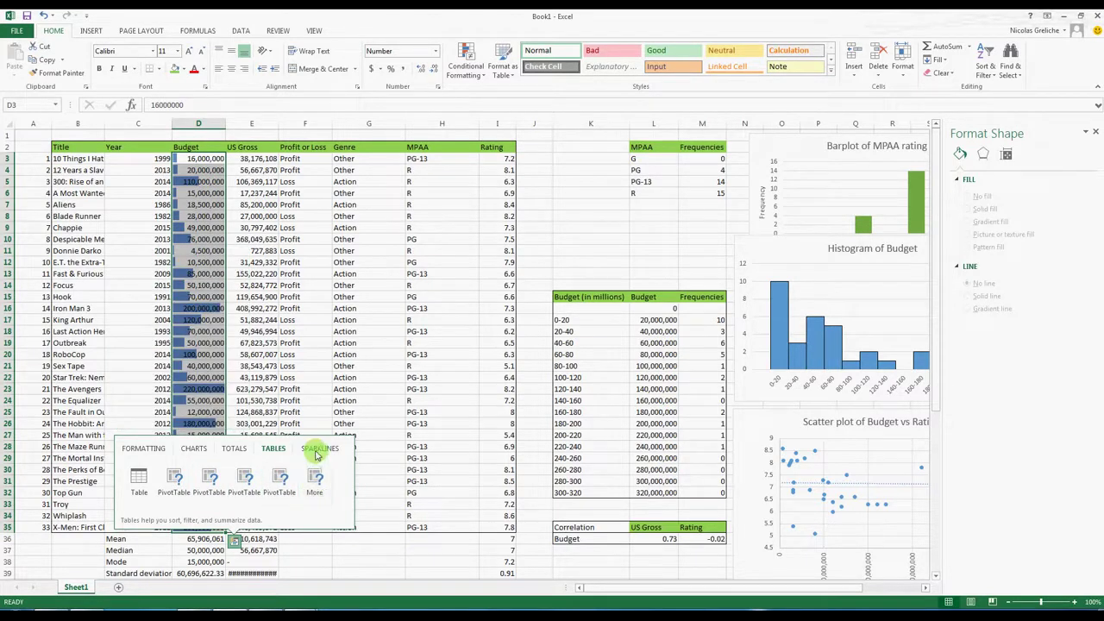
{"action": "left_click", "coordinate": [319, 449]}
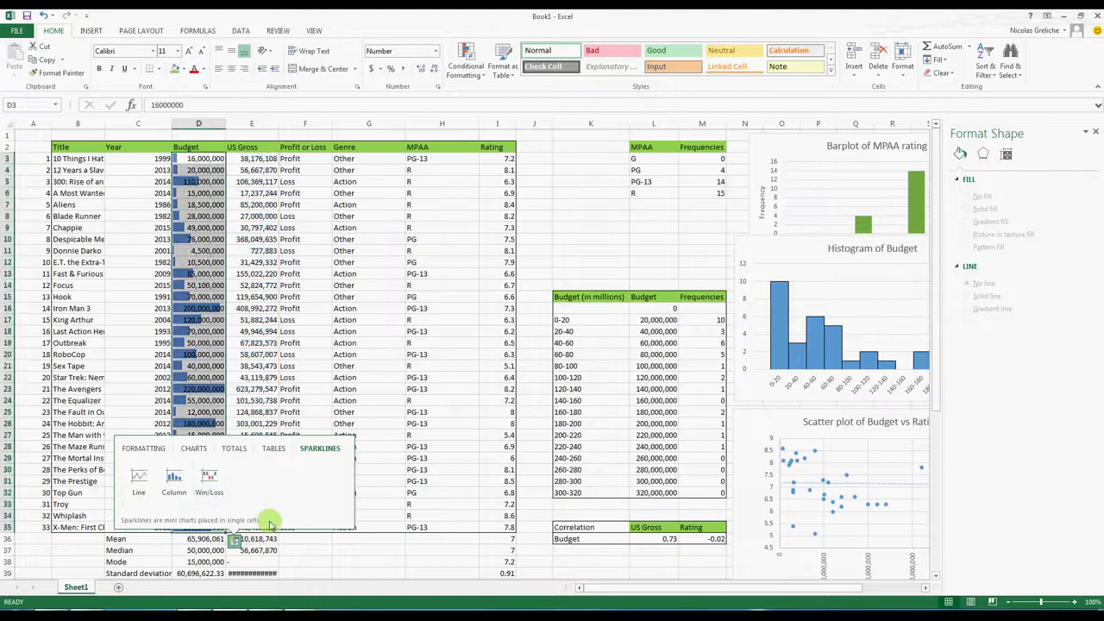
{"action": "left_click", "coordinate": [310, 553]}
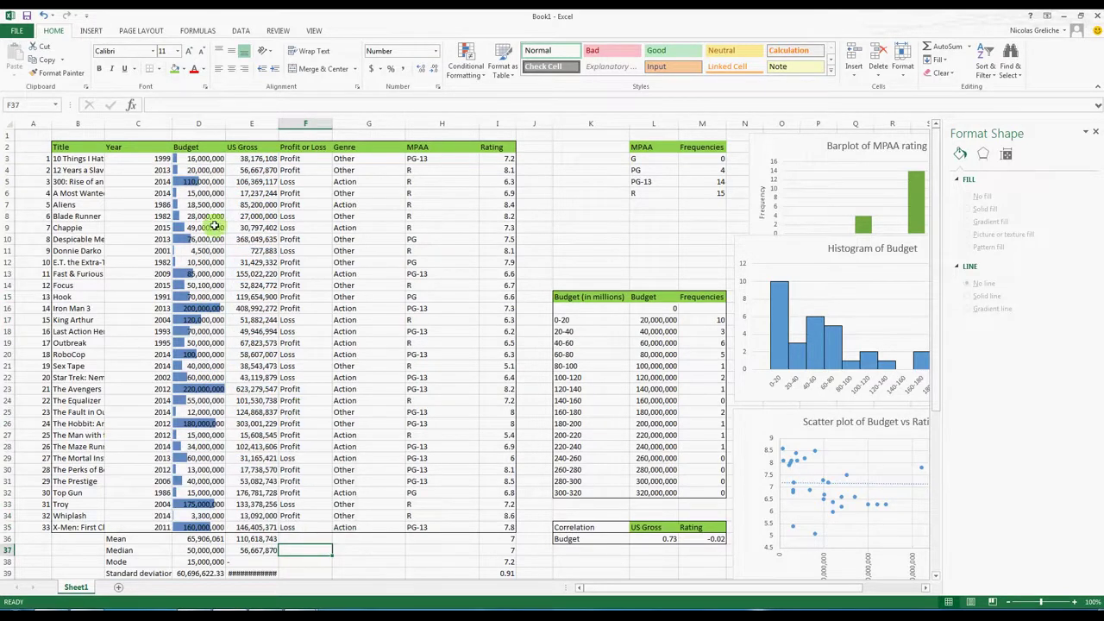
Preview Quick Analysis chart suggestions for the Budget and US Gross columns.
{"action": "left_click_drag", "start_coordinate": [192, 159], "coordinate": [263, 526]}
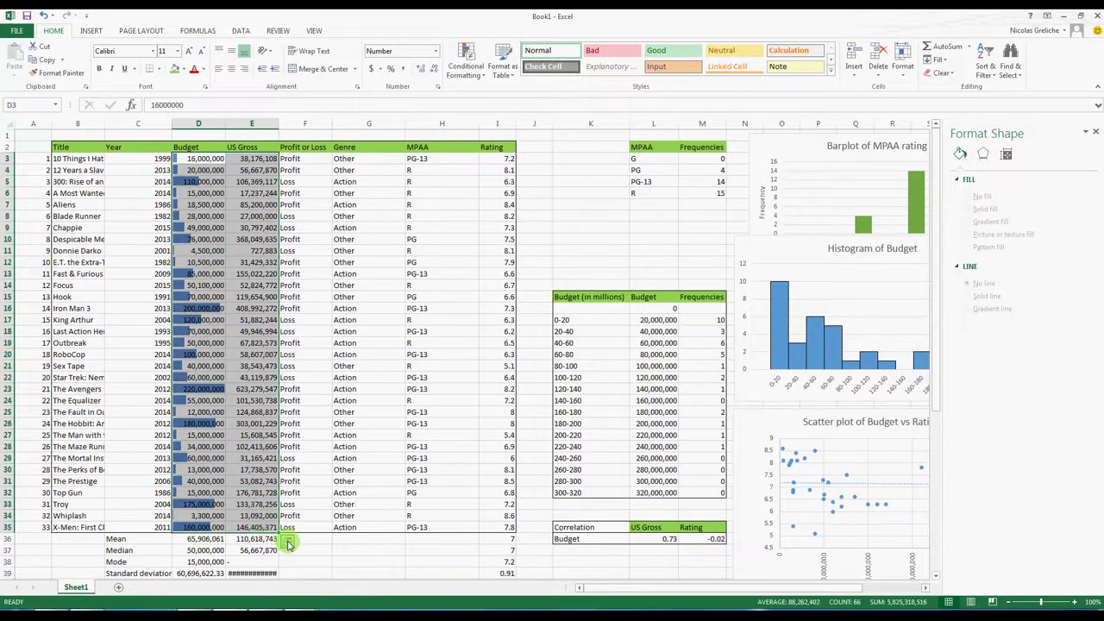
{"action": "left_click", "coordinate": [288, 543]}
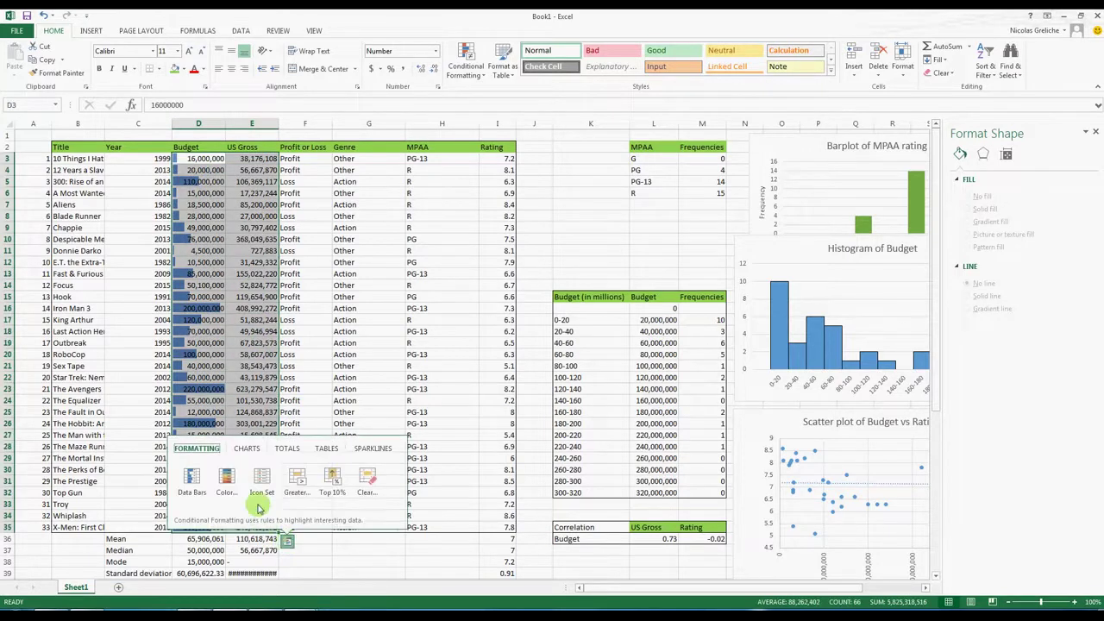
{"action": "left_click", "coordinate": [248, 449]}
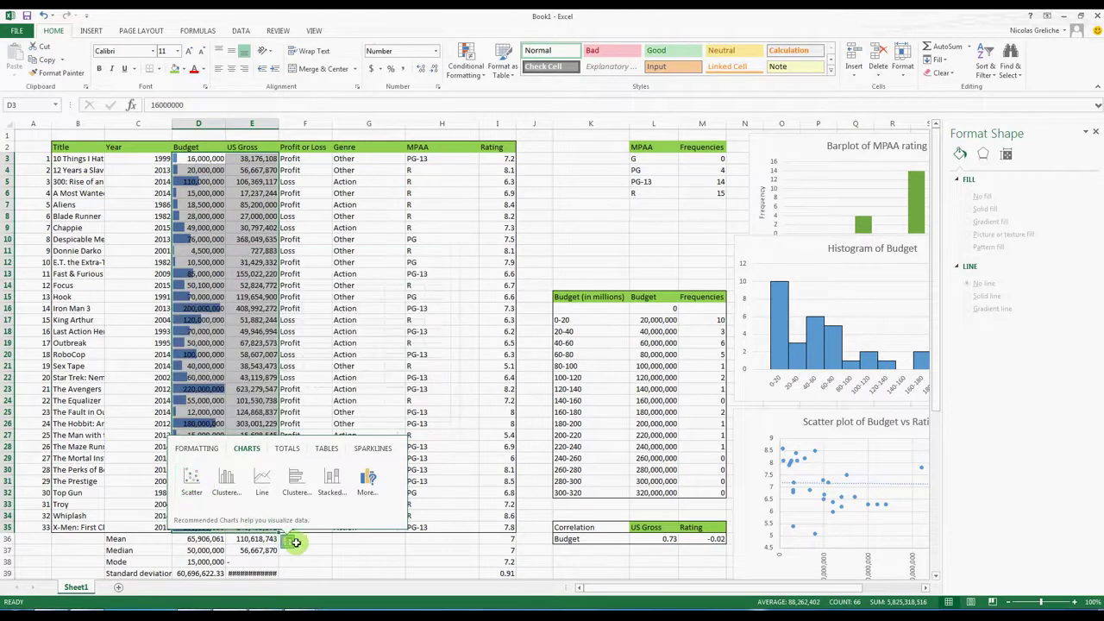
Browse chart, totals and table suggestions for Profit or Loss and Genre, previewing a pivot summary.
{"action": "mouse_move", "coordinate": [293, 149]}
{"action": "left_mouse_down"}
{"action": "mouse_move", "coordinate": [362, 403]}
{"action": "mouse_move", "coordinate": [380, 526]}
{"action": "left_mouse_up"}
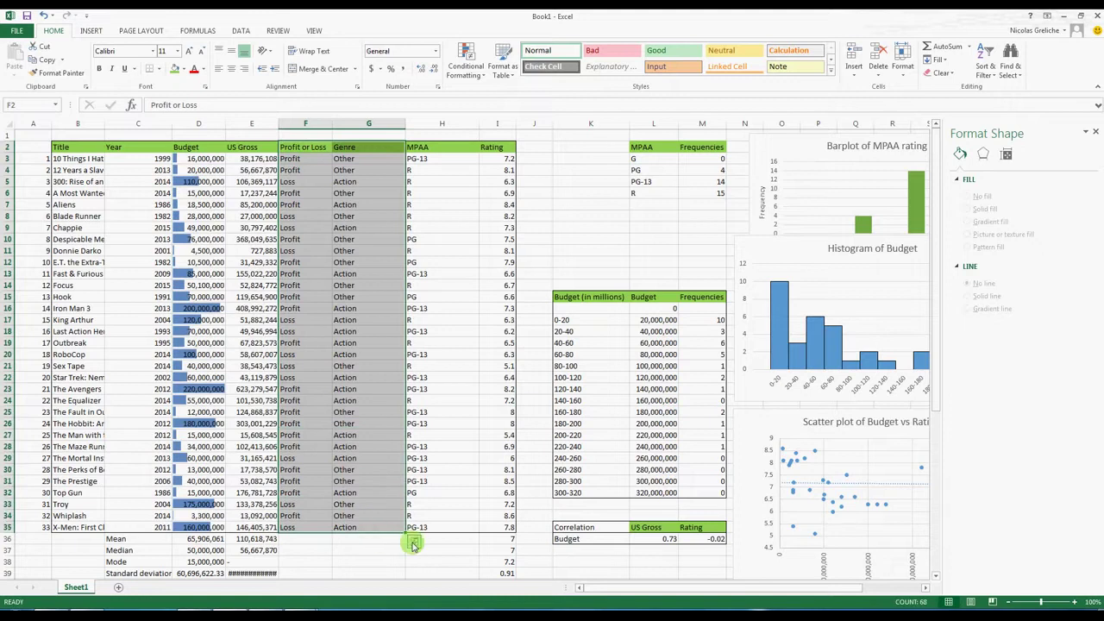
{"action": "left_click", "coordinate": [415, 543]}
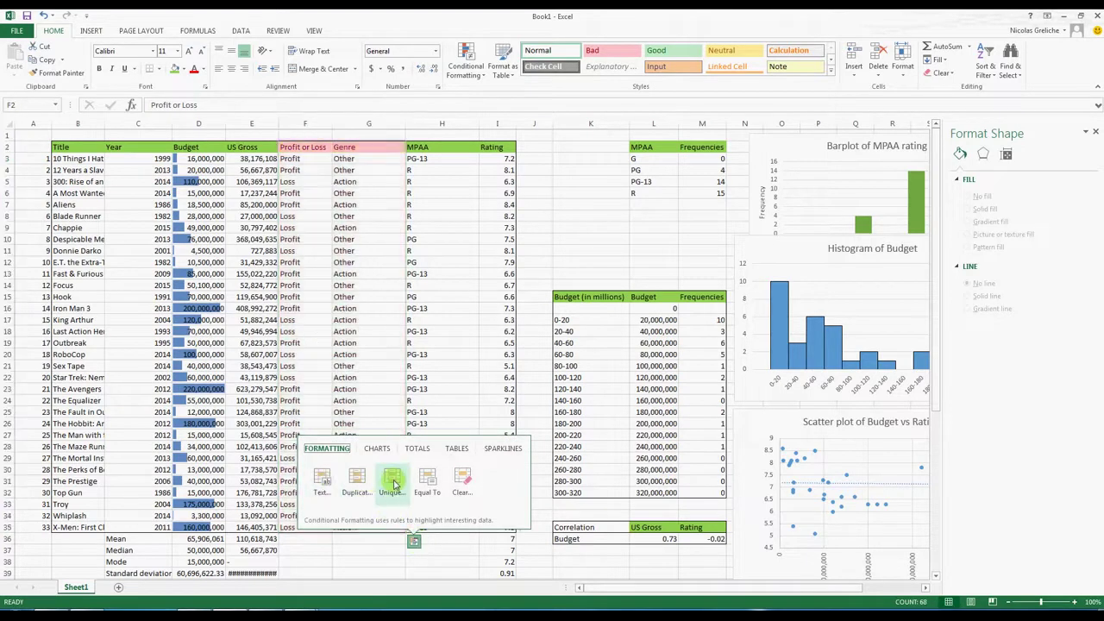
{"action": "left_click", "coordinate": [379, 450]}
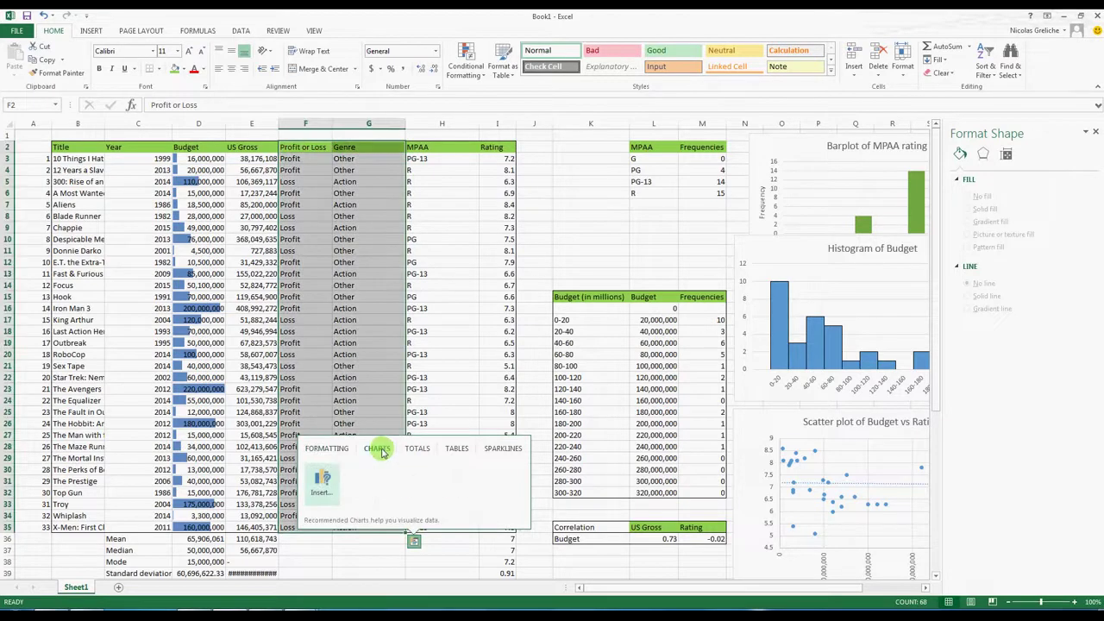
{"action": "left_click", "coordinate": [409, 449]}
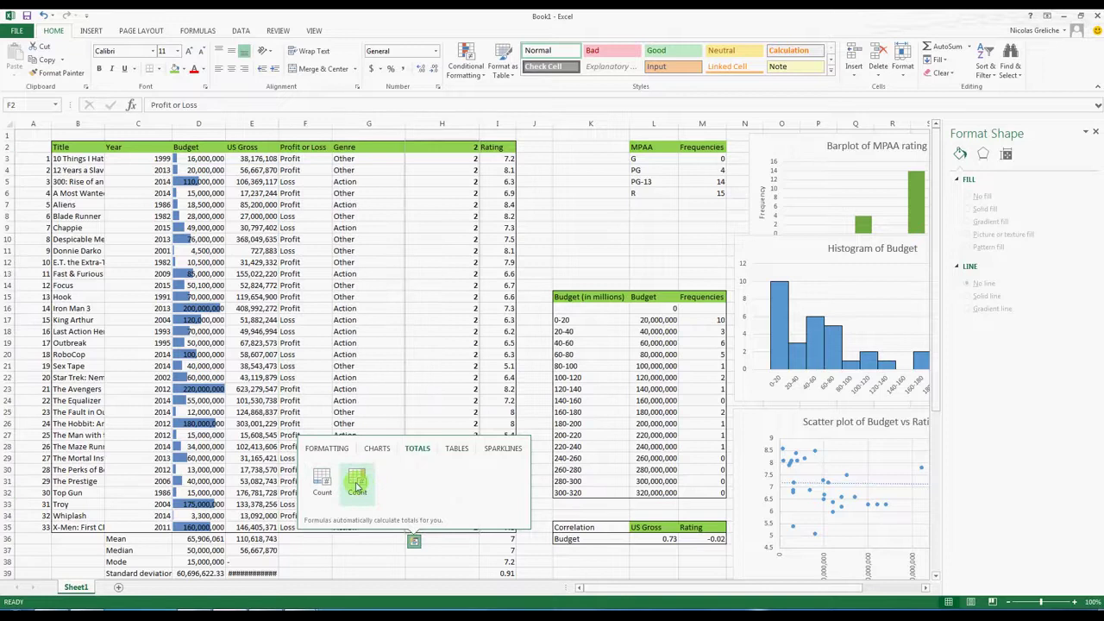
{"action": "left_click", "coordinate": [456, 451]}
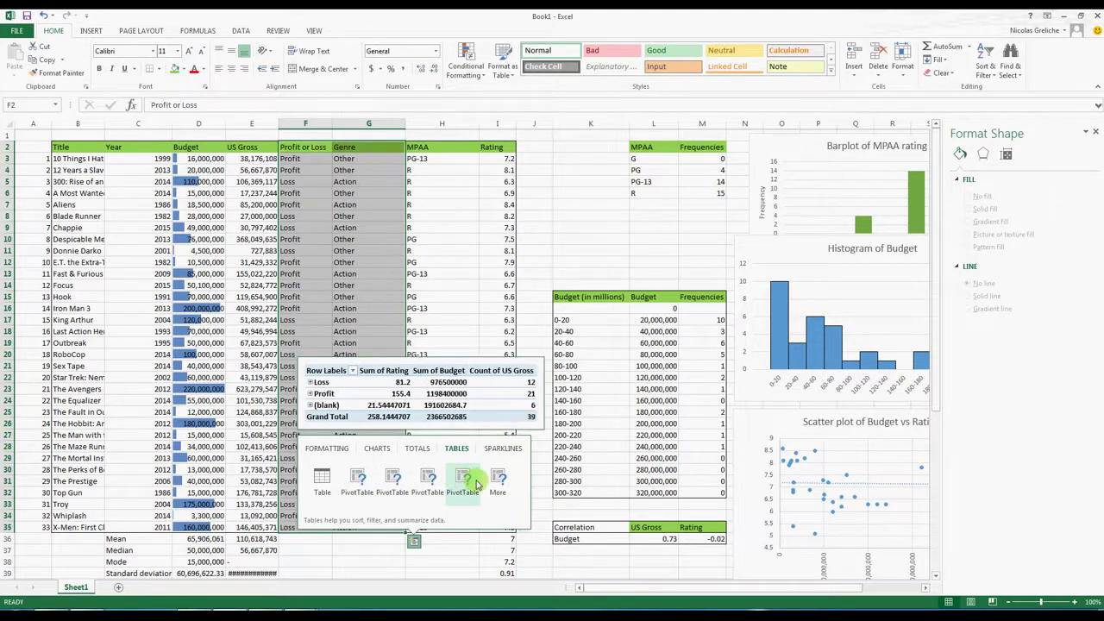
Reopen the Budget formatting suggestions and dismiss them without changes.
{"action": "left_click", "coordinate": [481, 552]}
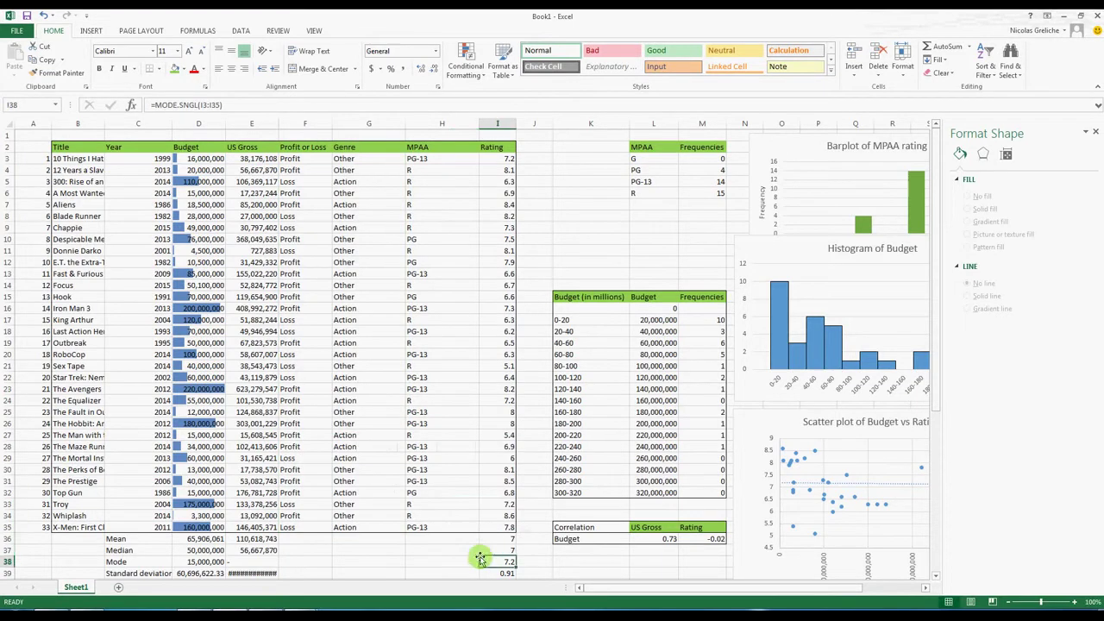
{"action": "left_click", "coordinate": [462, 550]}
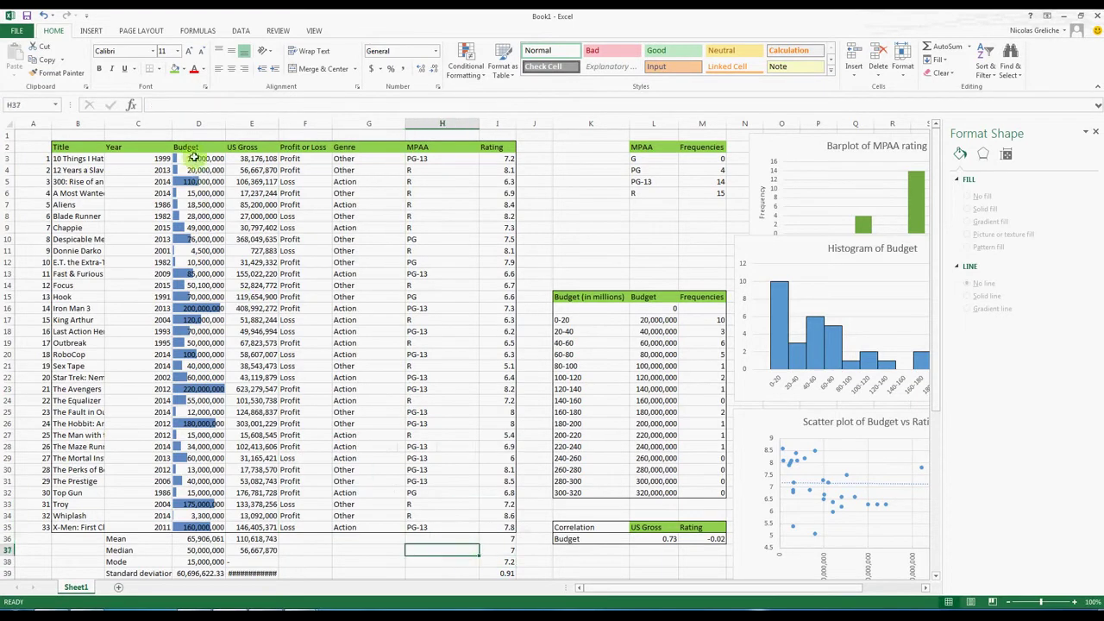
{"action": "left_click_drag", "start_coordinate": [198, 159], "coordinate": [197, 526]}
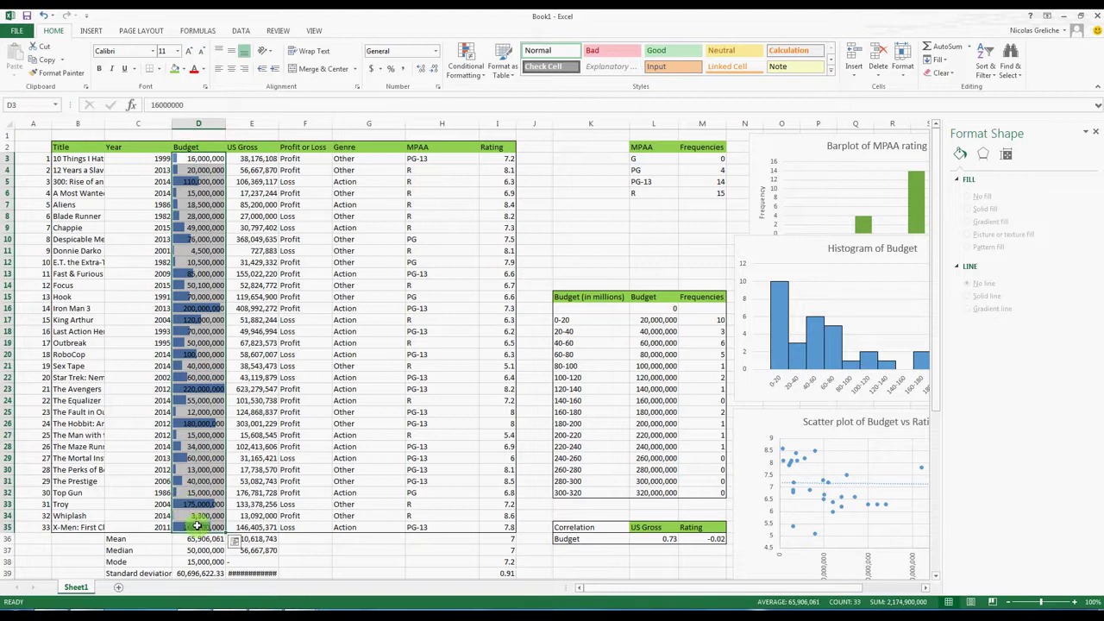
{"action": "left_click", "coordinate": [234, 539]}
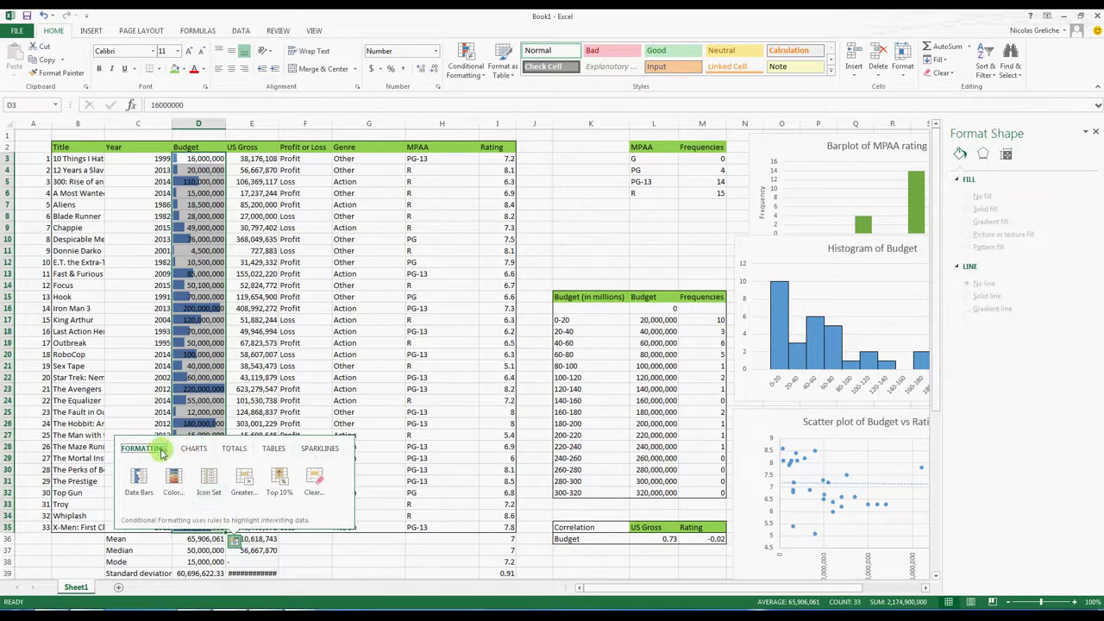
{"action": "left_click", "coordinate": [313, 481]}
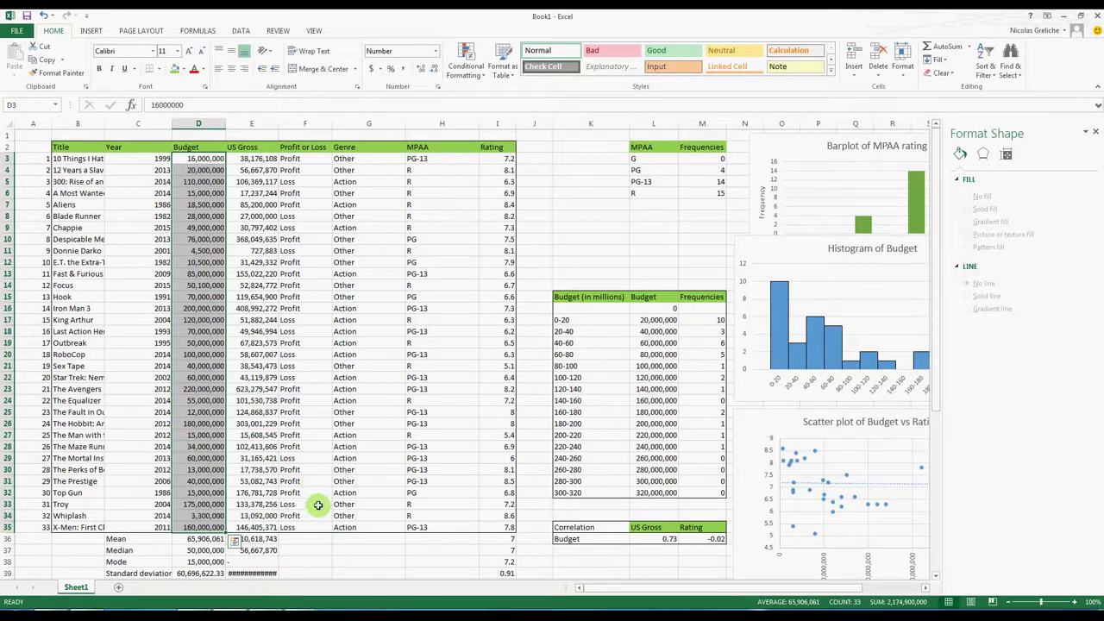
{"action": "left_click", "coordinate": [311, 550]}
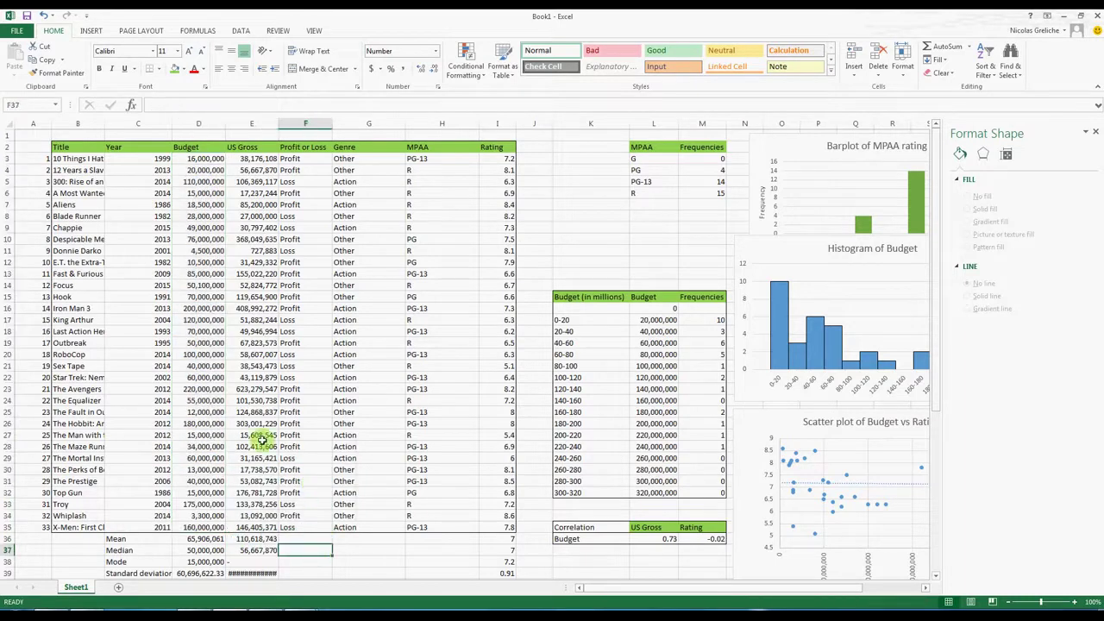
Insert a table from $B$2:$I$35 with 'My table has headers' checked.
{"action": "left_click", "coordinate": [91, 32]}
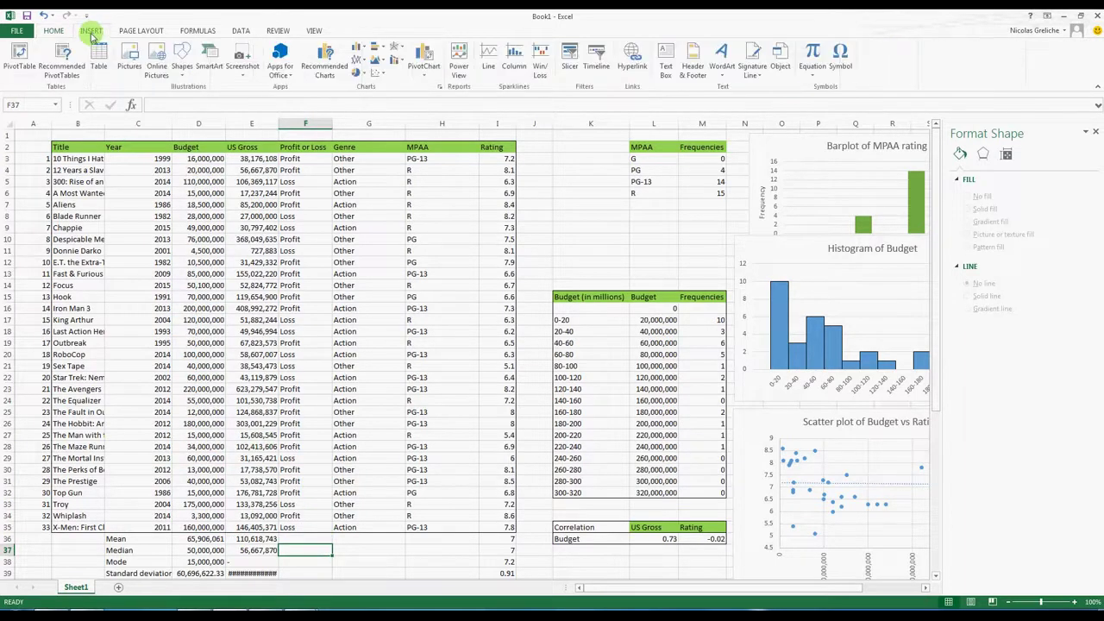
{"action": "left_click", "coordinate": [98, 56]}
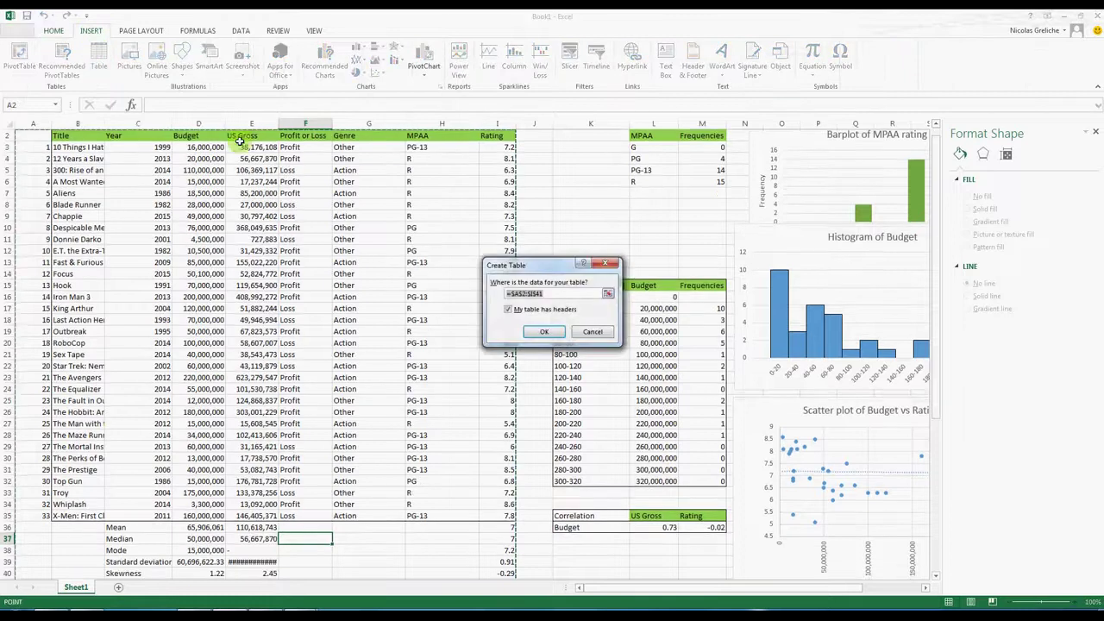
{"action": "left_click", "coordinate": [607, 293]}
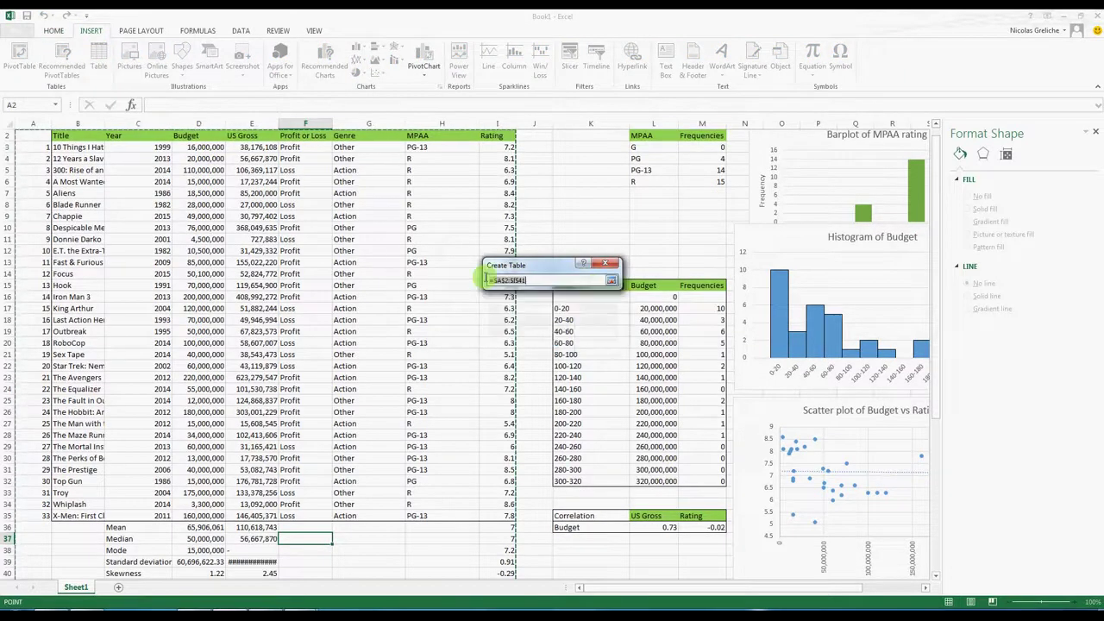
{"action": "left_click_drag", "start_coordinate": [64, 135], "coordinate": [365, 401]}
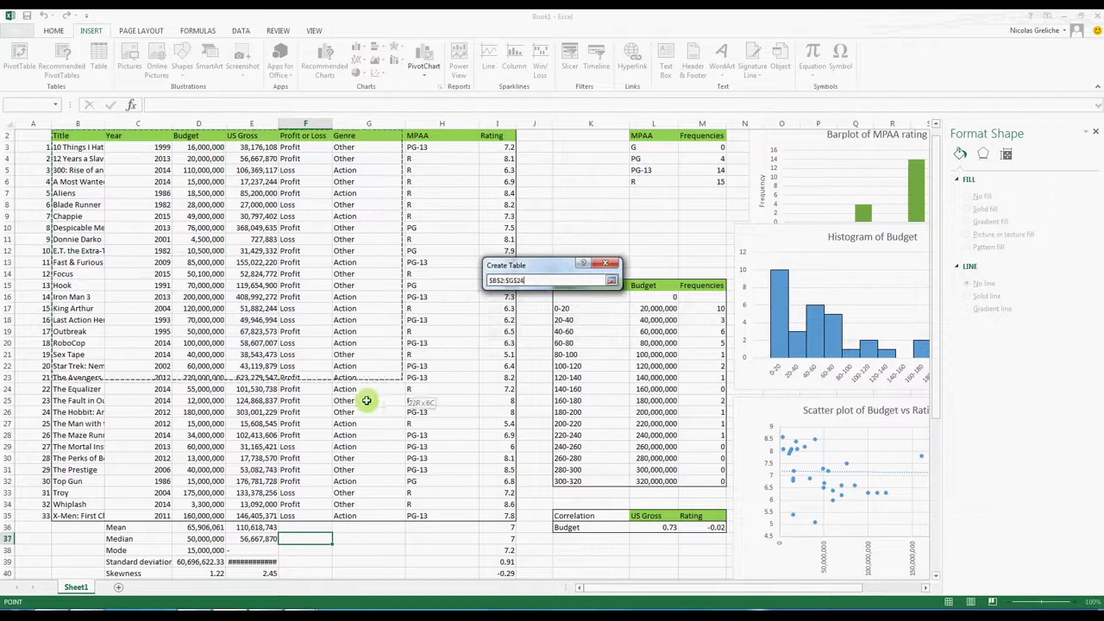
{"action": "left_click_drag", "start_coordinate": [366, 400], "coordinate": [505, 516]}
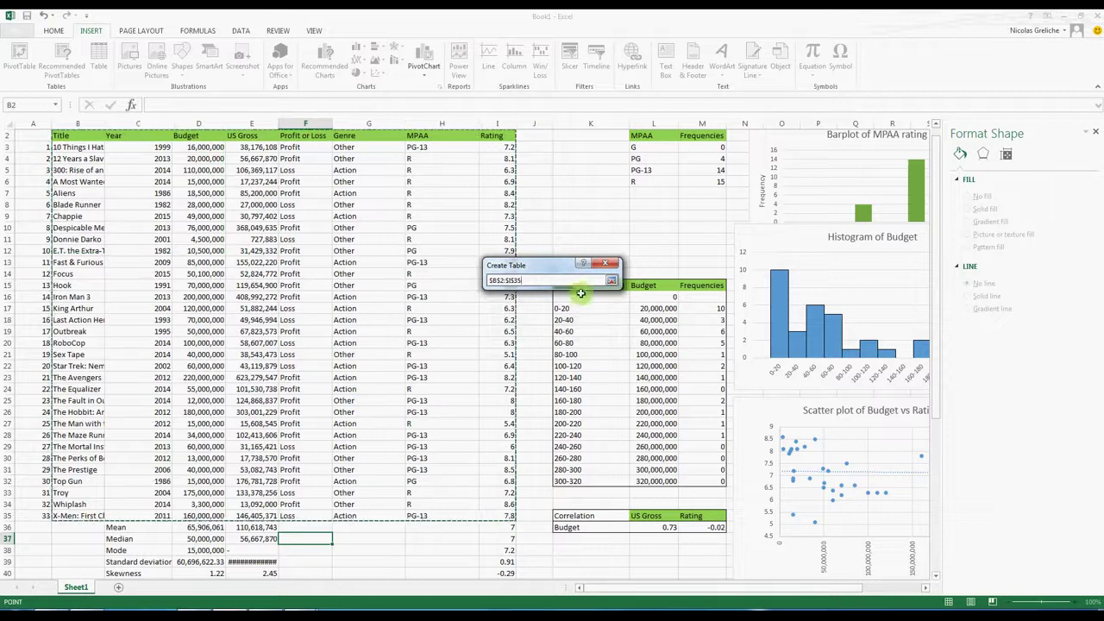
{"action": "left_click", "coordinate": [610, 280]}
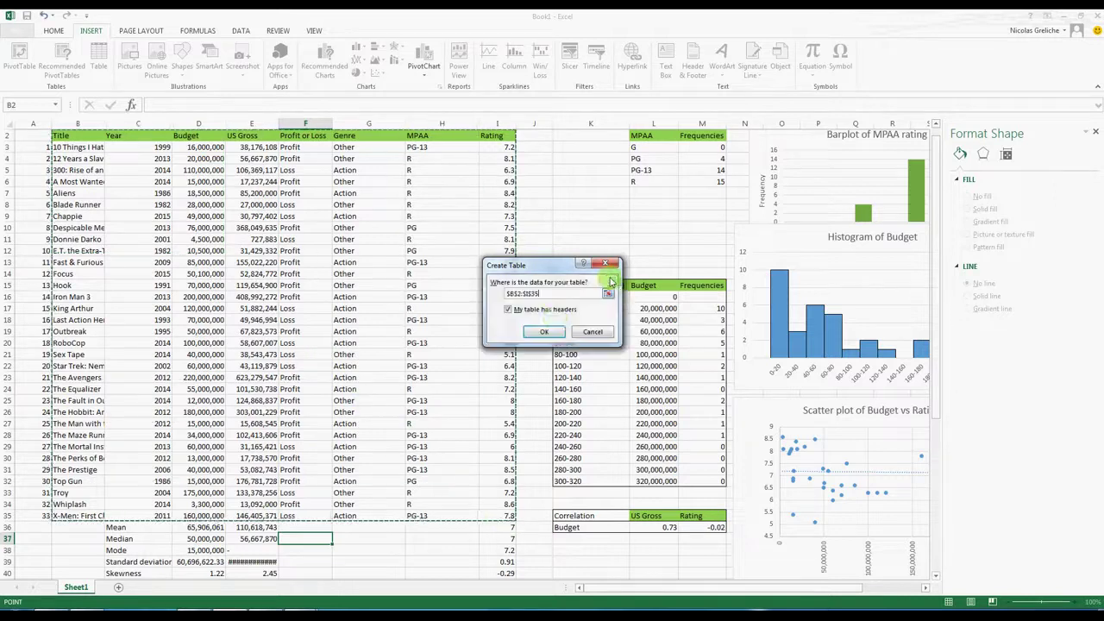
{"action": "left_click", "coordinate": [547, 332]}
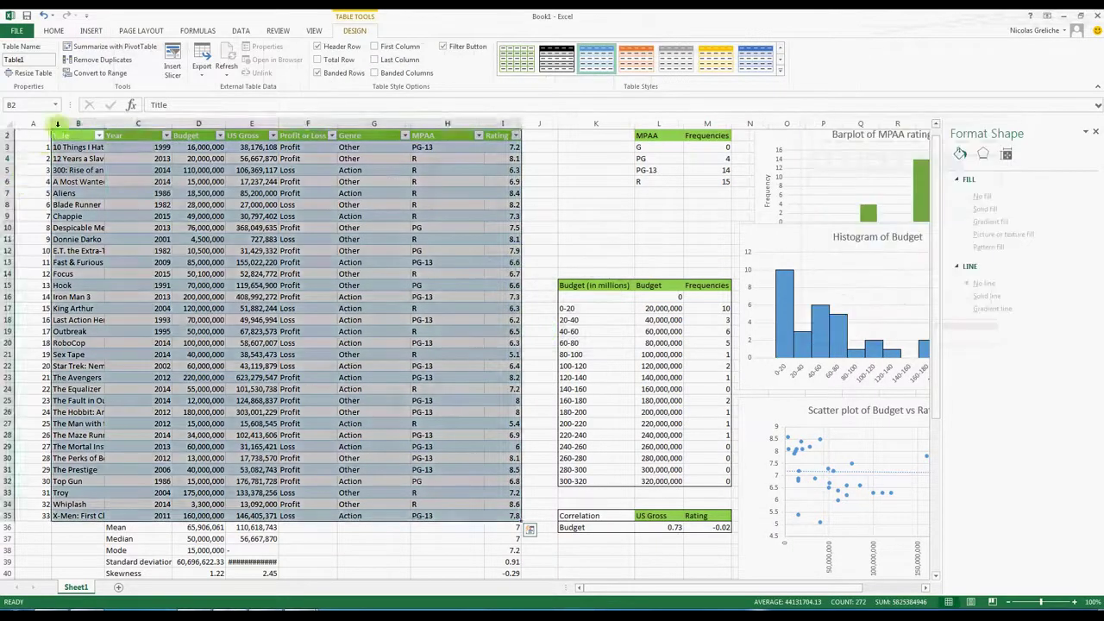
Sort the table by Year ascending, then Budget largest to smallest, and widen column B.
{"action": "left_click", "coordinate": [39, 158]}
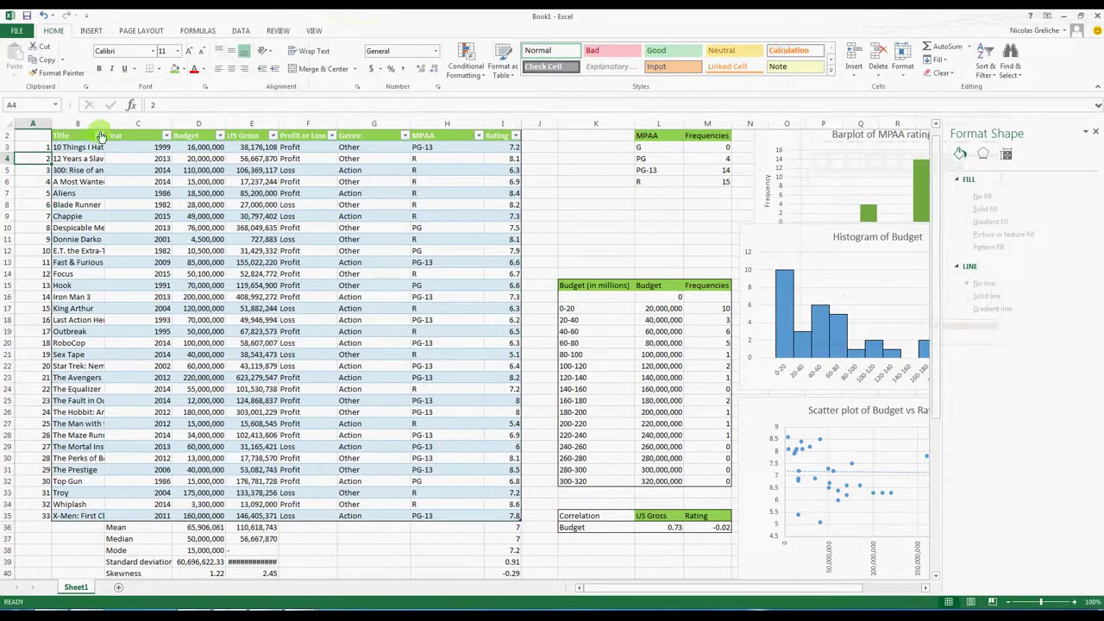
{"action": "left_click", "coordinate": [169, 137]}
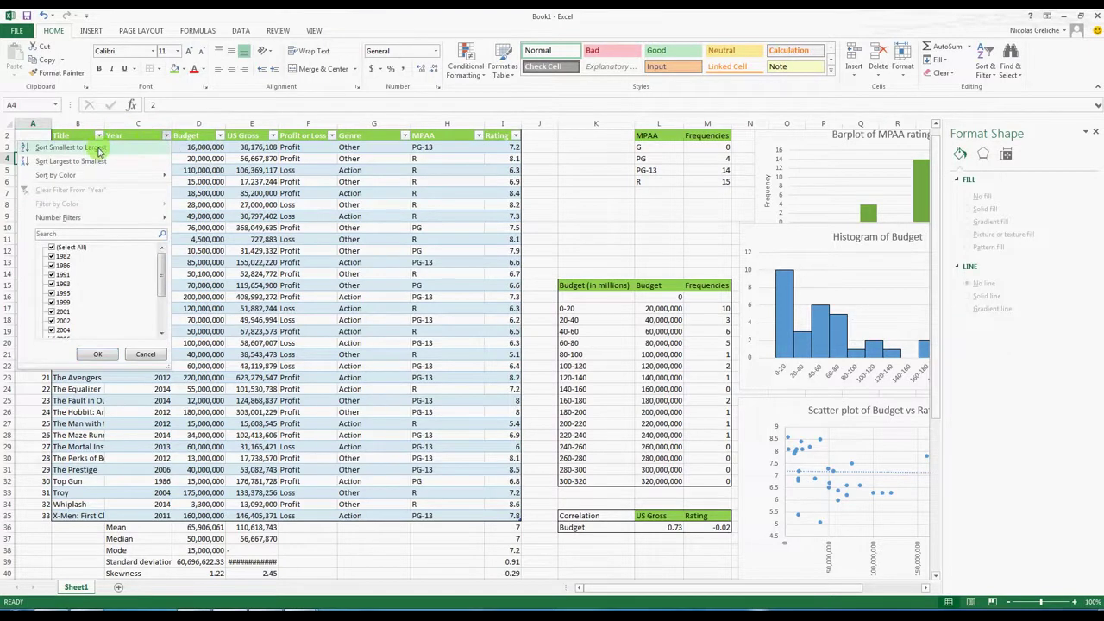
{"action": "left_click", "coordinate": [69, 147]}
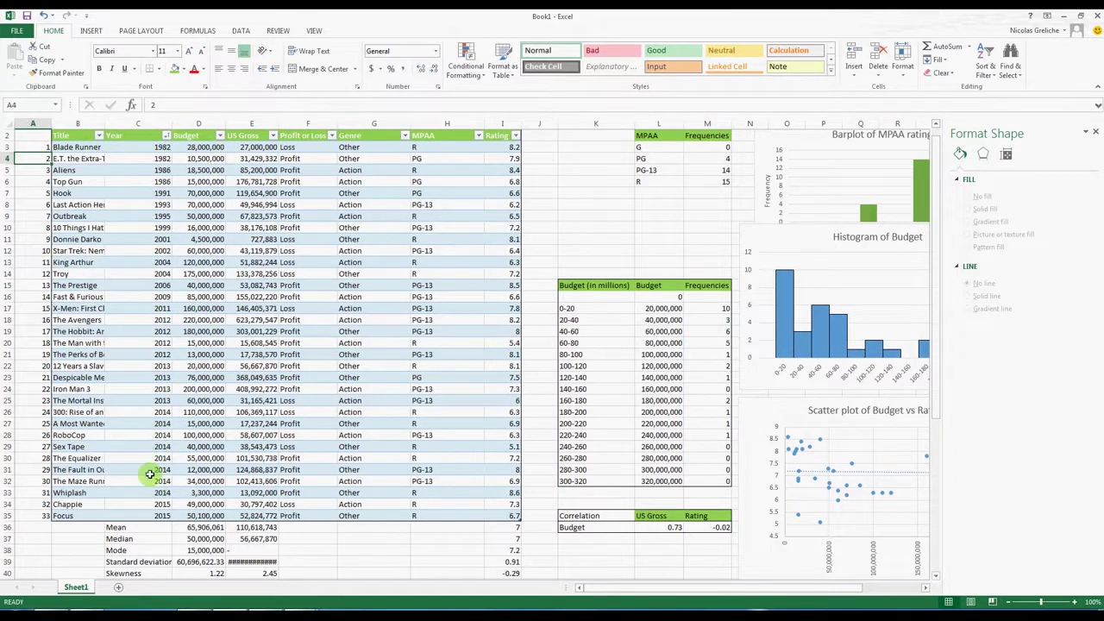
{"action": "left_click", "coordinate": [220, 136]}
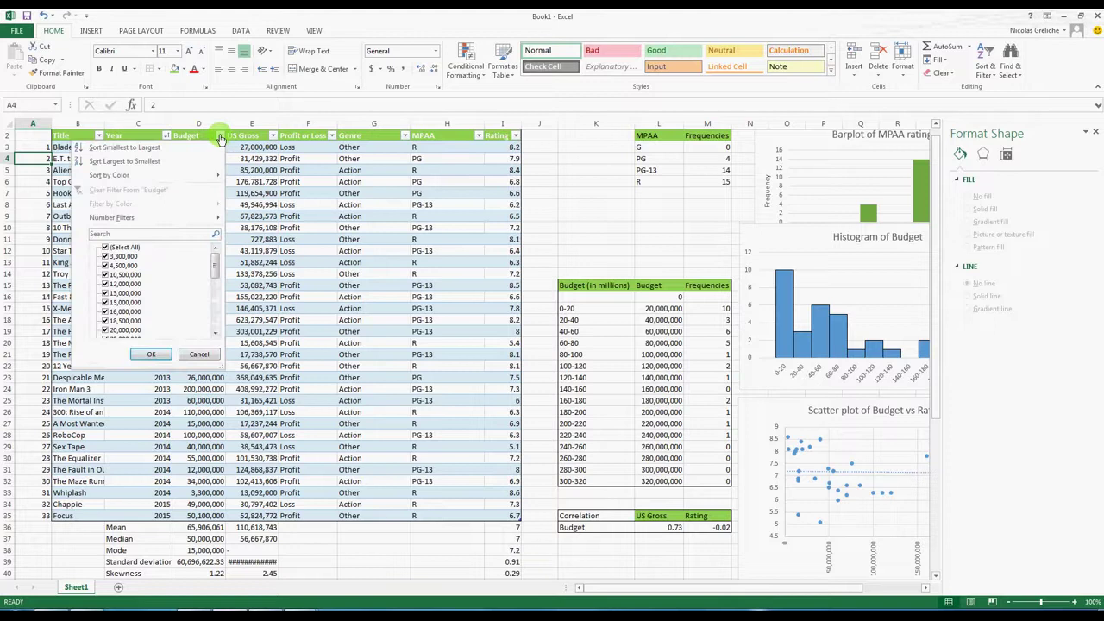
{"action": "left_click", "coordinate": [154, 161]}
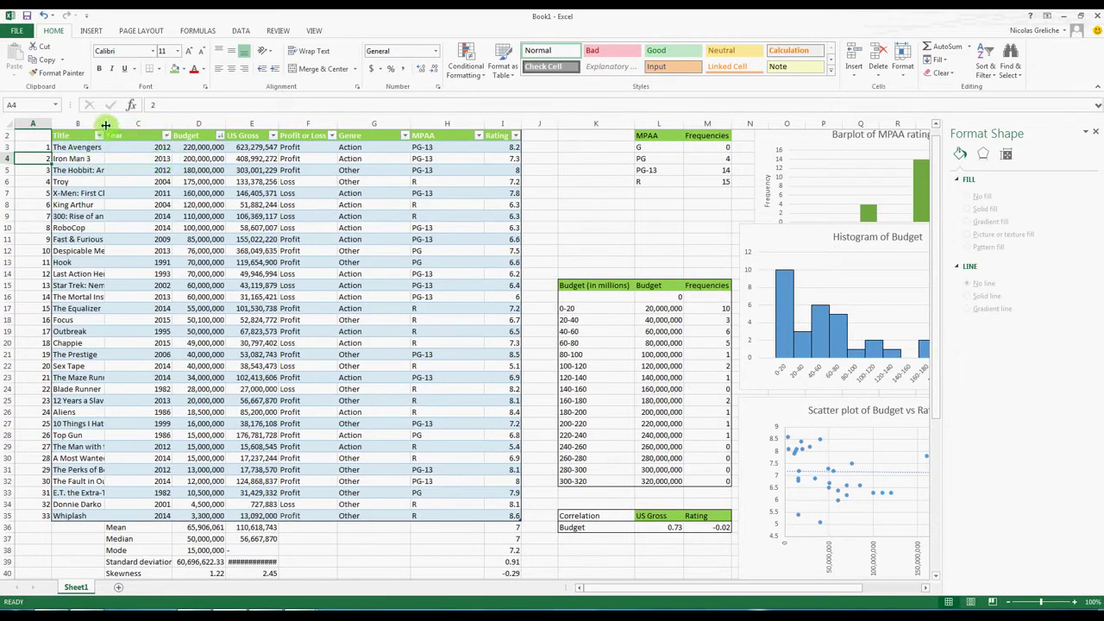
{"action": "left_click_drag", "start_coordinate": [104, 123], "coordinate": [152, 126]}
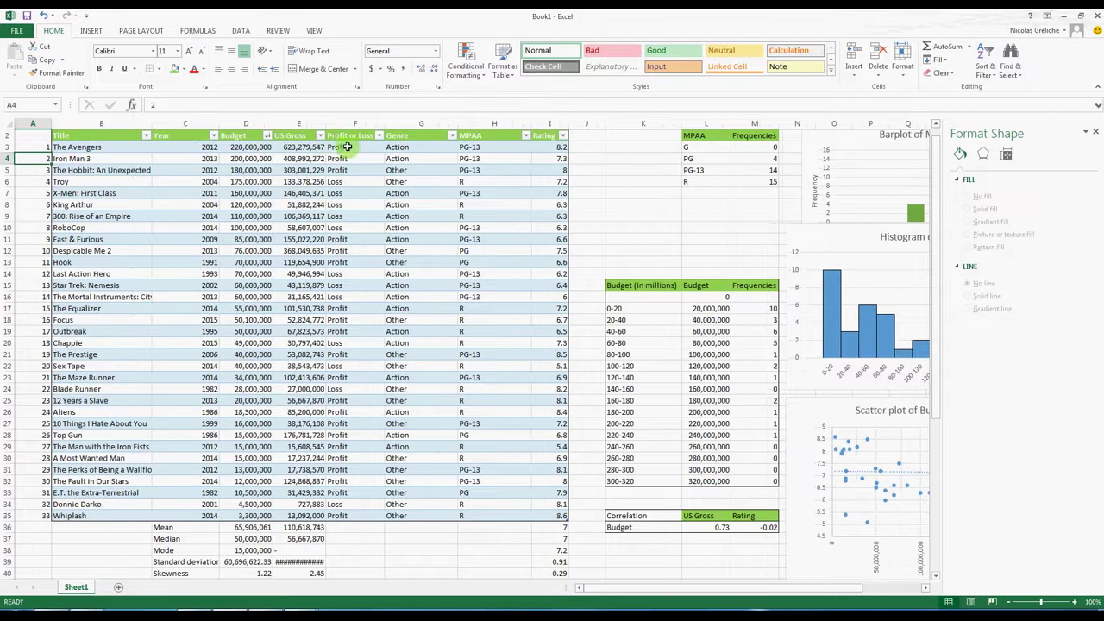
Filter Profit or Loss to show only Loss films, then restore all values.
{"action": "left_click", "coordinate": [378, 137]}
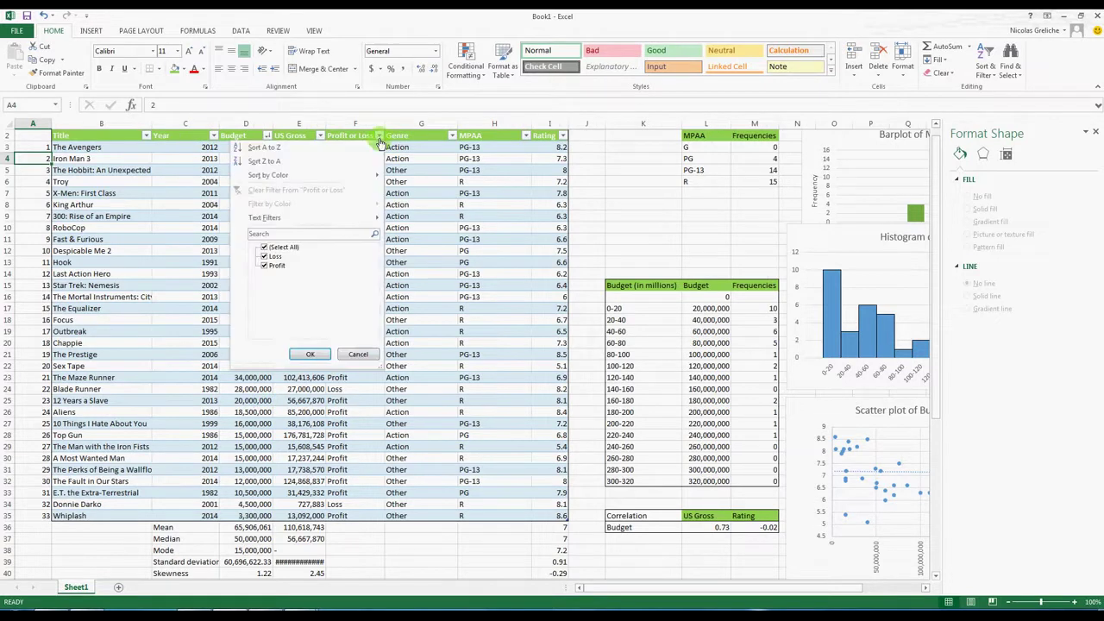
{"action": "left_click", "coordinate": [266, 271]}
{"action": "left_click", "coordinate": [267, 269]}
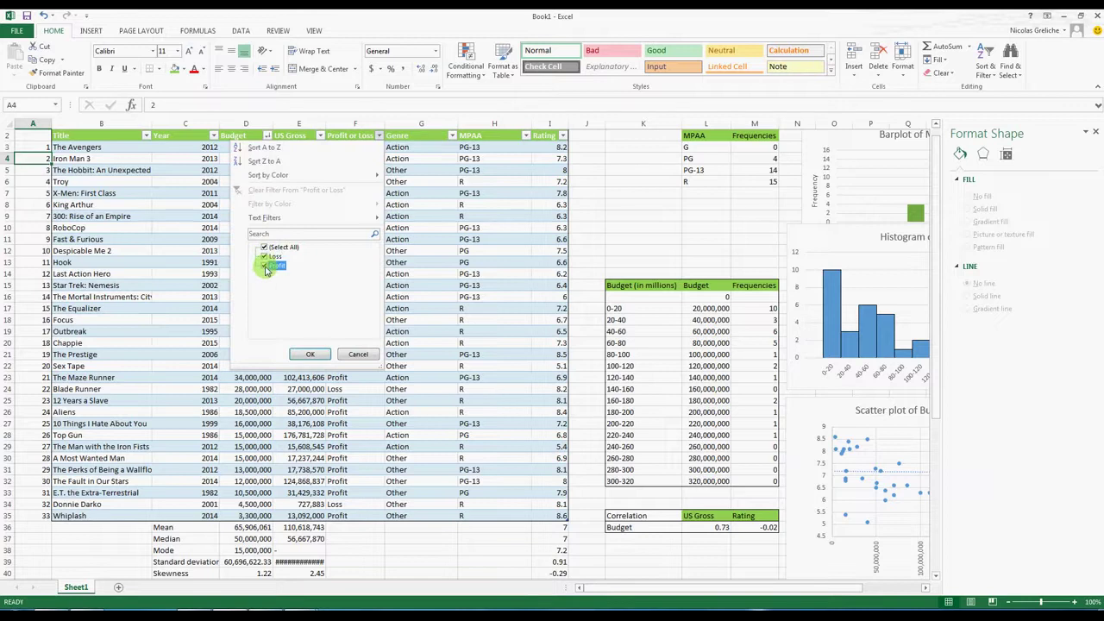
{"action": "left_click", "coordinate": [310, 354]}
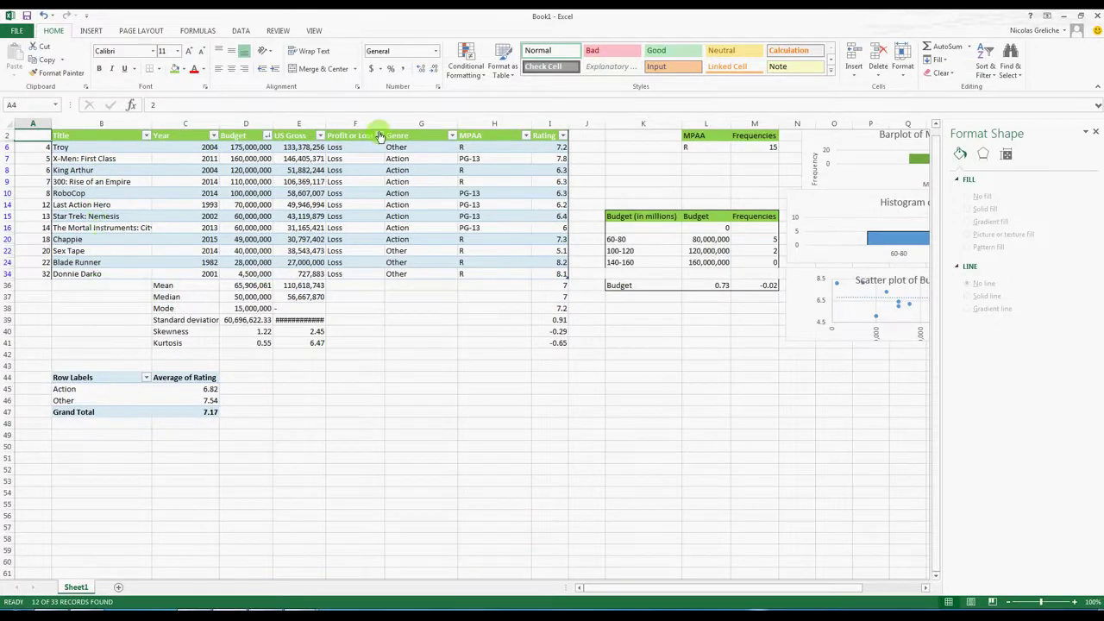
{"action": "left_click", "coordinate": [379, 137]}
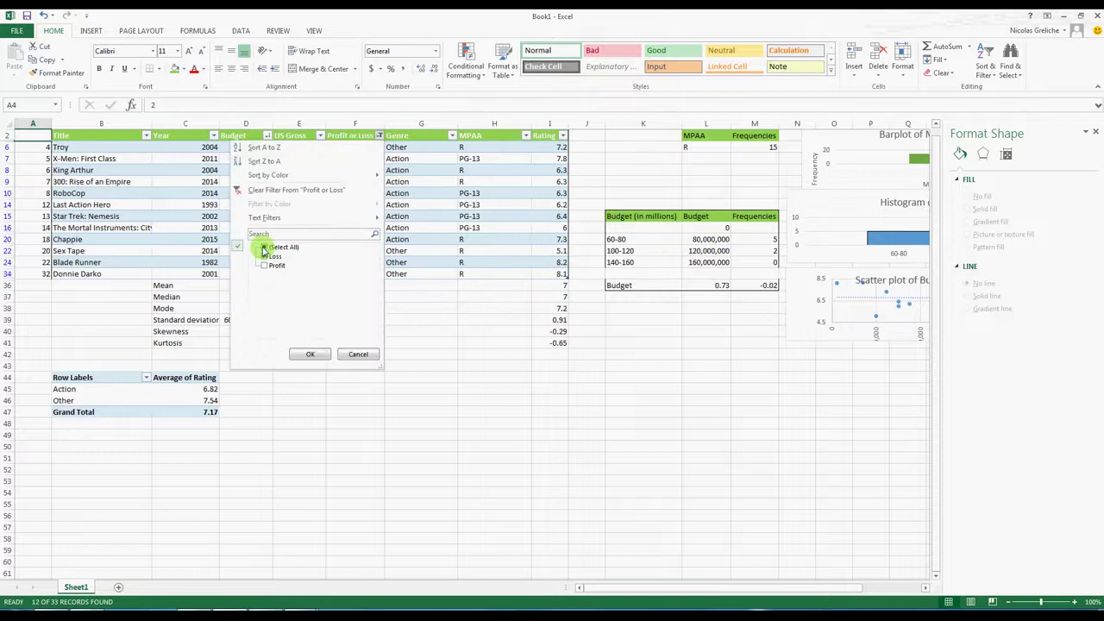
{"action": "left_click", "coordinate": [264, 248]}
{"action": "left_click", "coordinate": [310, 354]}
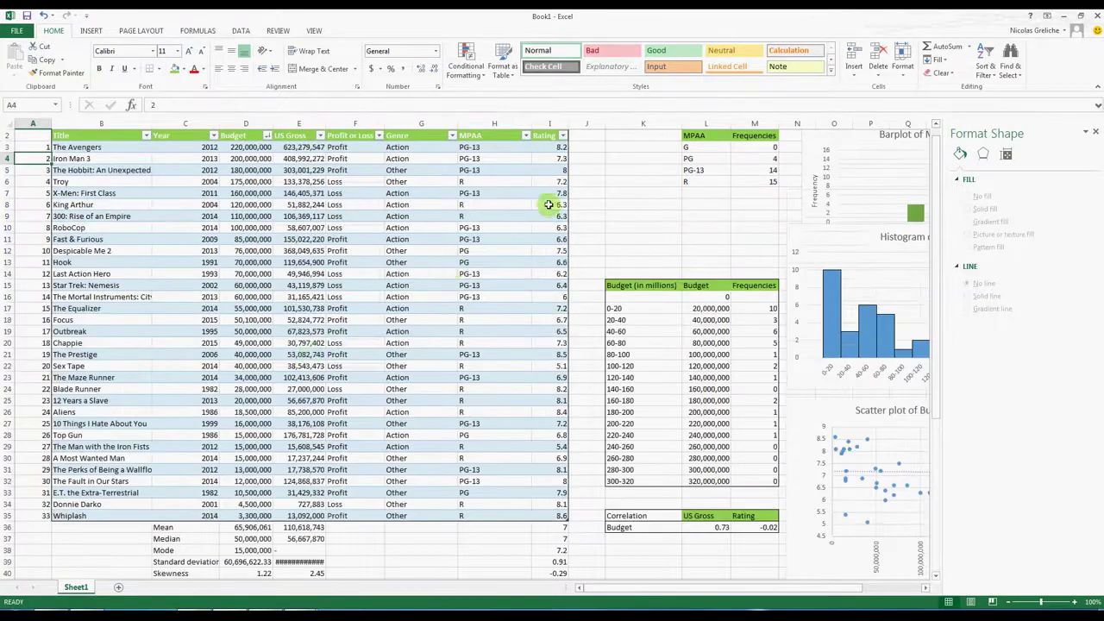
{"action": "left_click", "coordinate": [562, 138]}
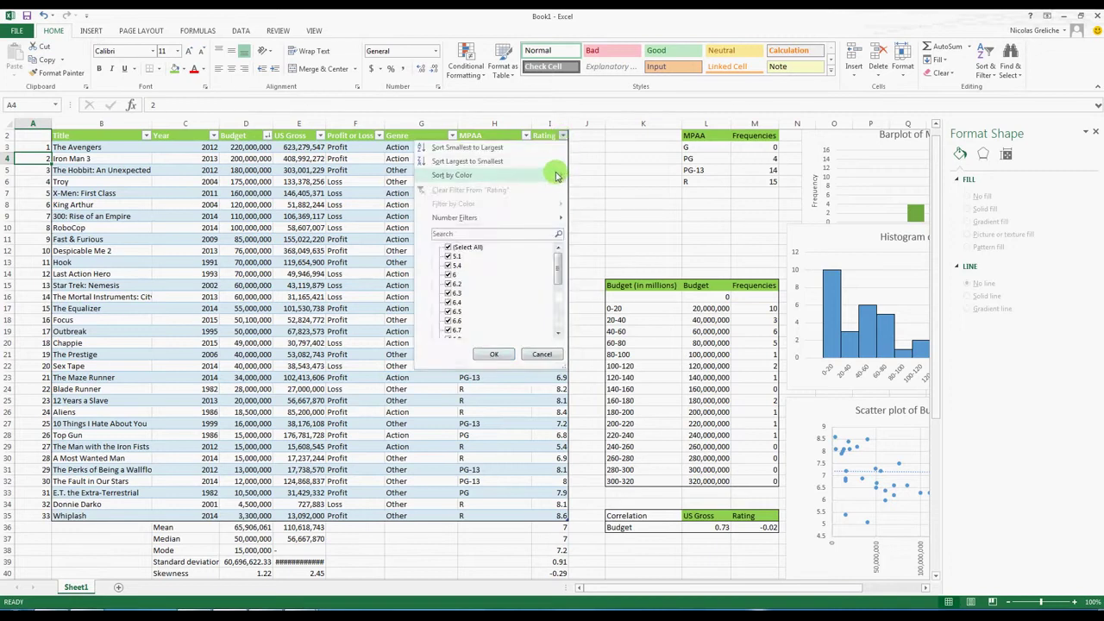
Filter Rating to 8.1, 8.2, 8.4, 8.5 and 8.6, then reopen it and tick Select All.
{"action": "mouse_move", "coordinate": [556, 176]}
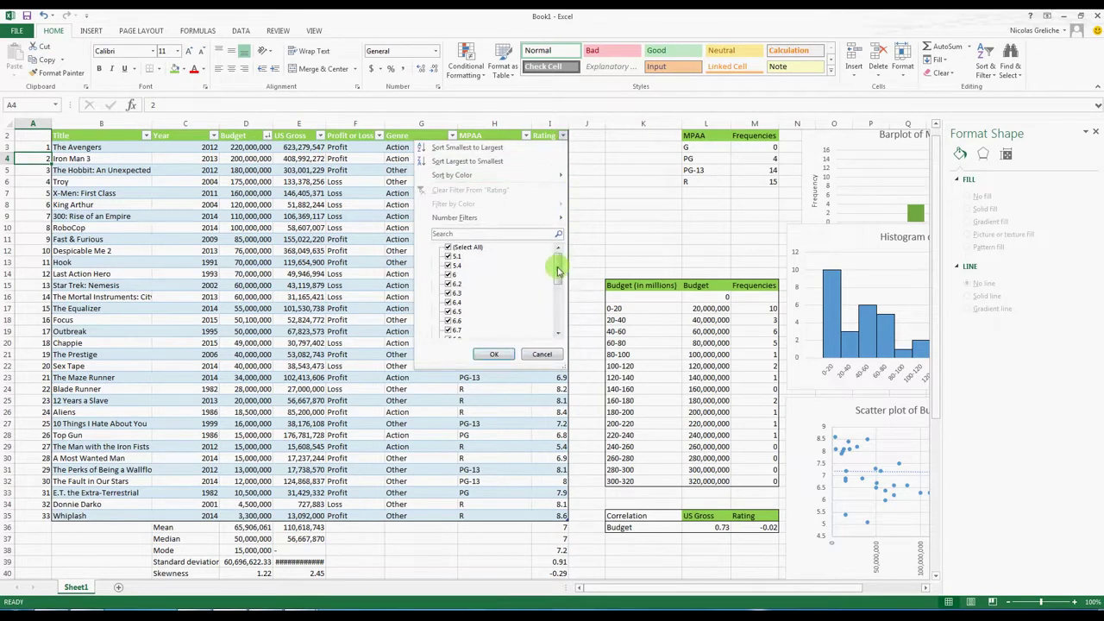
{"action": "mouse_move", "coordinate": [558, 268]}
{"action": "left_mouse_down"}
{"action": "mouse_move", "coordinate": [557, 321]}
{"action": "mouse_move", "coordinate": [558, 244]}
{"action": "left_mouse_up"}
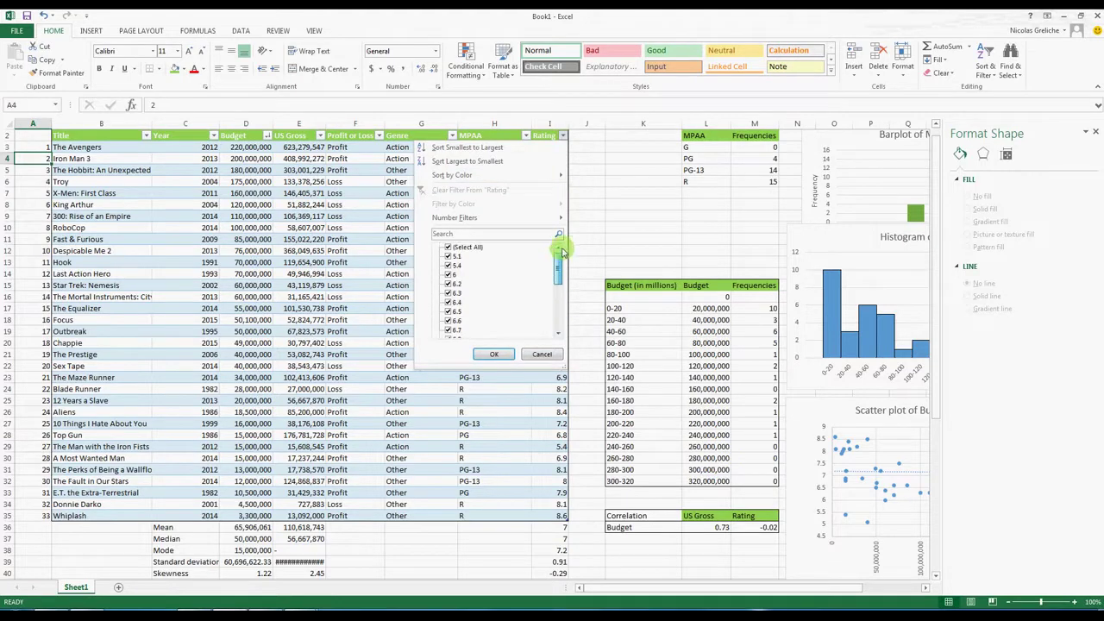
{"action": "left_click", "coordinate": [449, 249]}
{"action": "left_click_drag", "start_coordinate": [558, 263], "coordinate": [559, 314]}
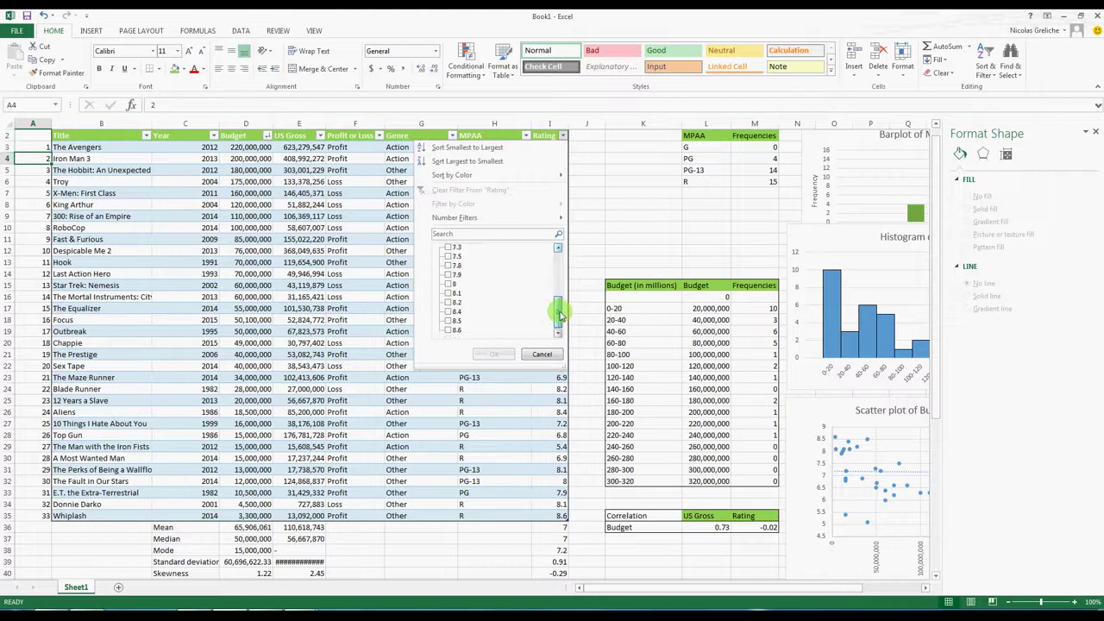
{"action": "left_click", "coordinate": [450, 329]}
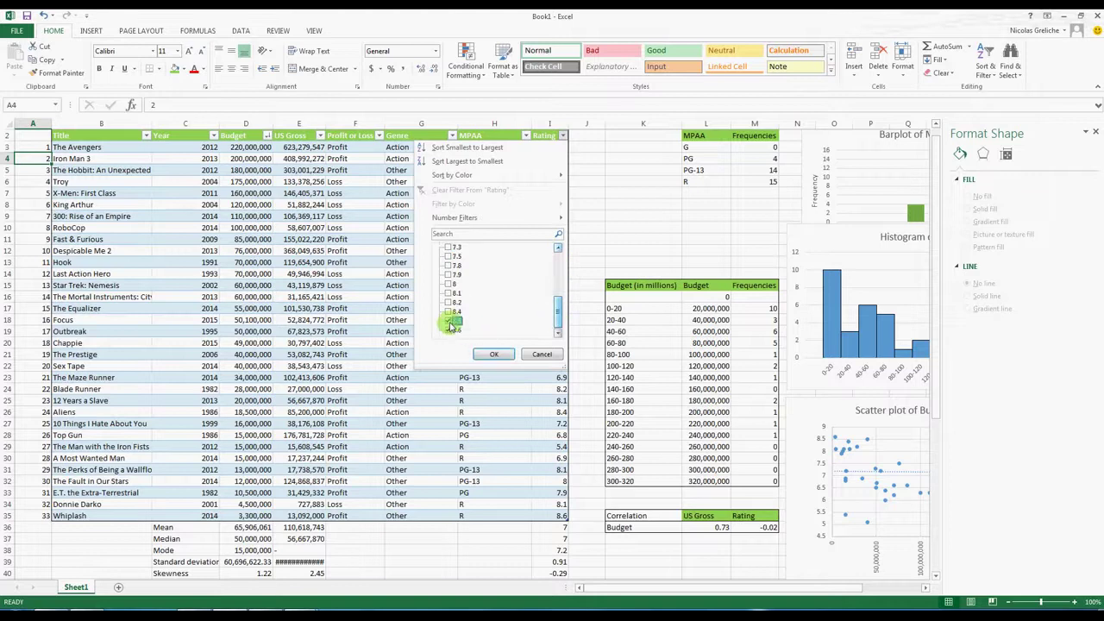
{"action": "left_click", "coordinate": [450, 311]}
{"action": "left_click", "coordinate": [449, 302]}
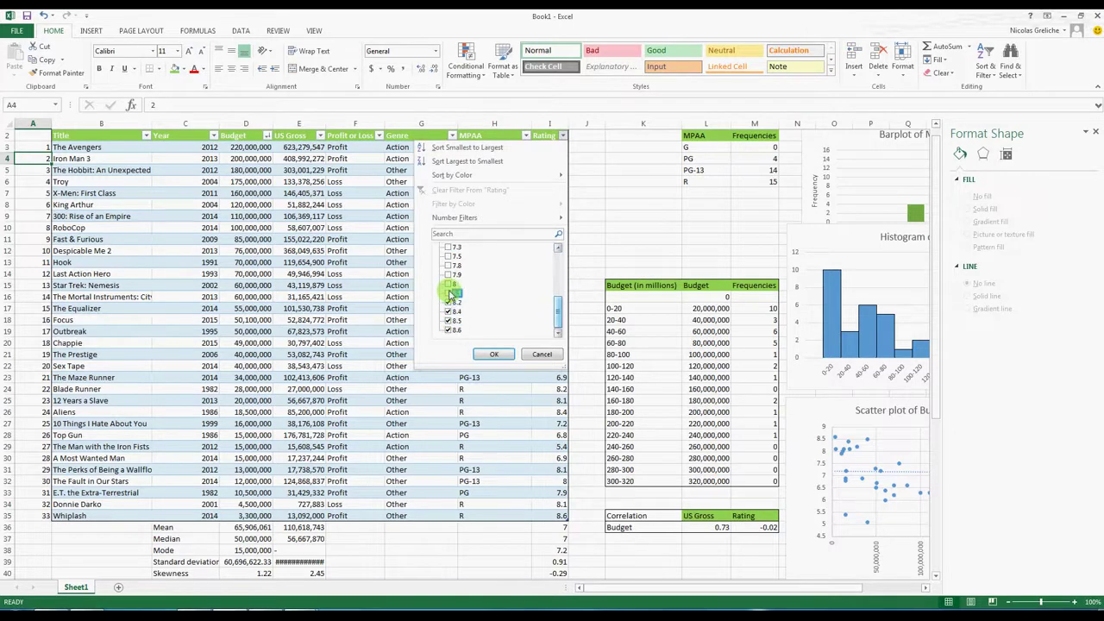
{"action": "left_click", "coordinate": [451, 295]}
{"action": "left_click", "coordinate": [494, 354]}
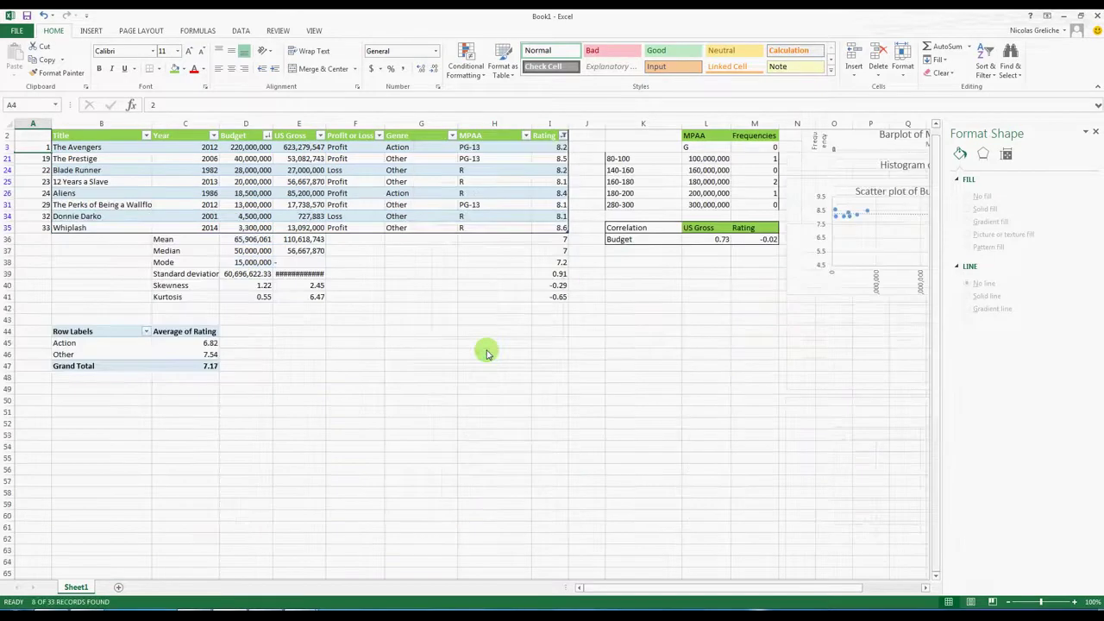
{"action": "left_click", "coordinate": [561, 139]}
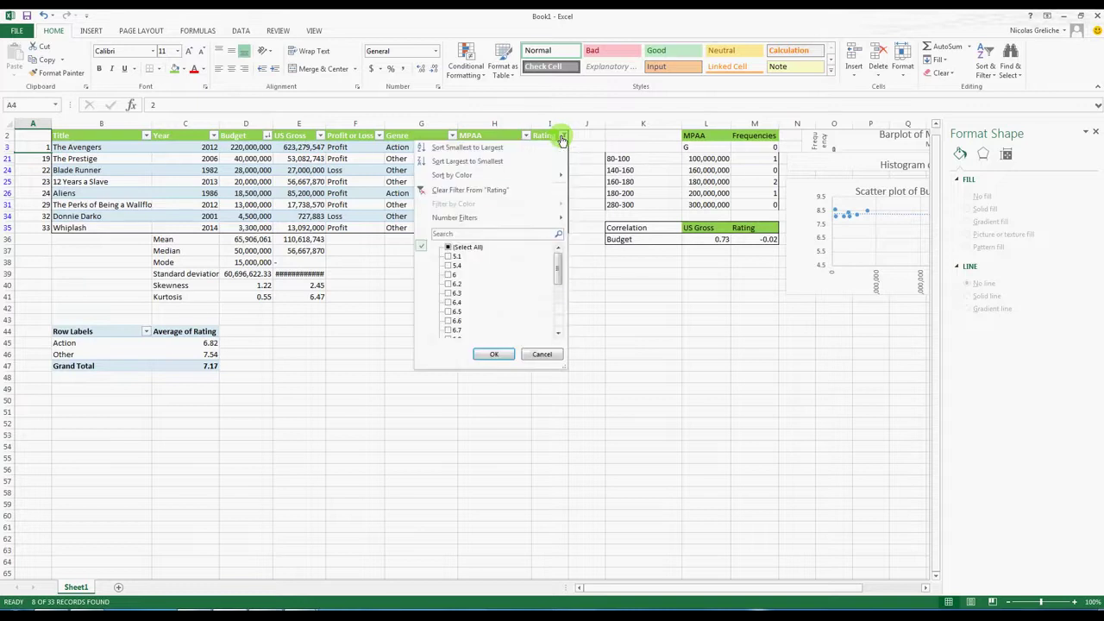
{"action": "left_click", "coordinate": [447, 249]}
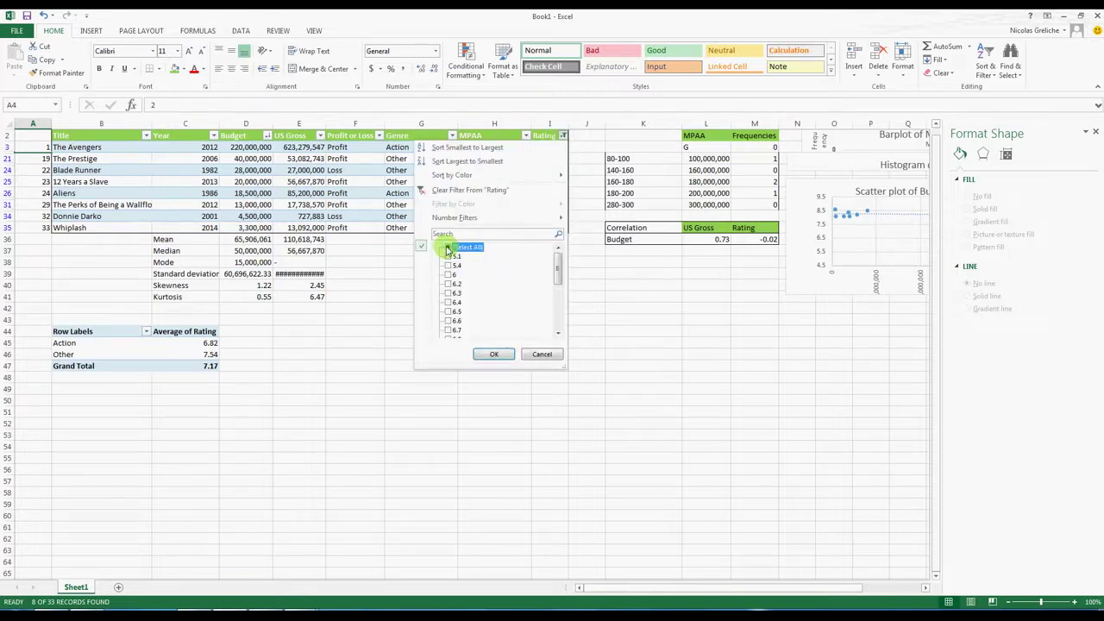
Clear the Rating filter, then apply a custom filter: greater than 8.2 or less than 6.3.
{"action": "left_click", "coordinate": [487, 357]}
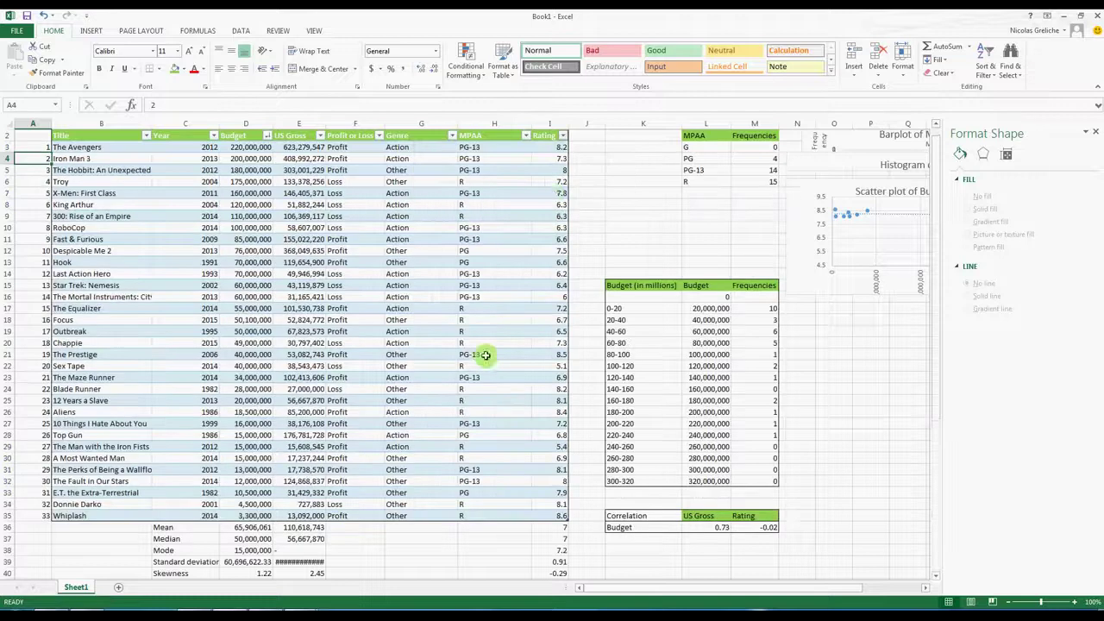
{"action": "left_click", "coordinate": [563, 138]}
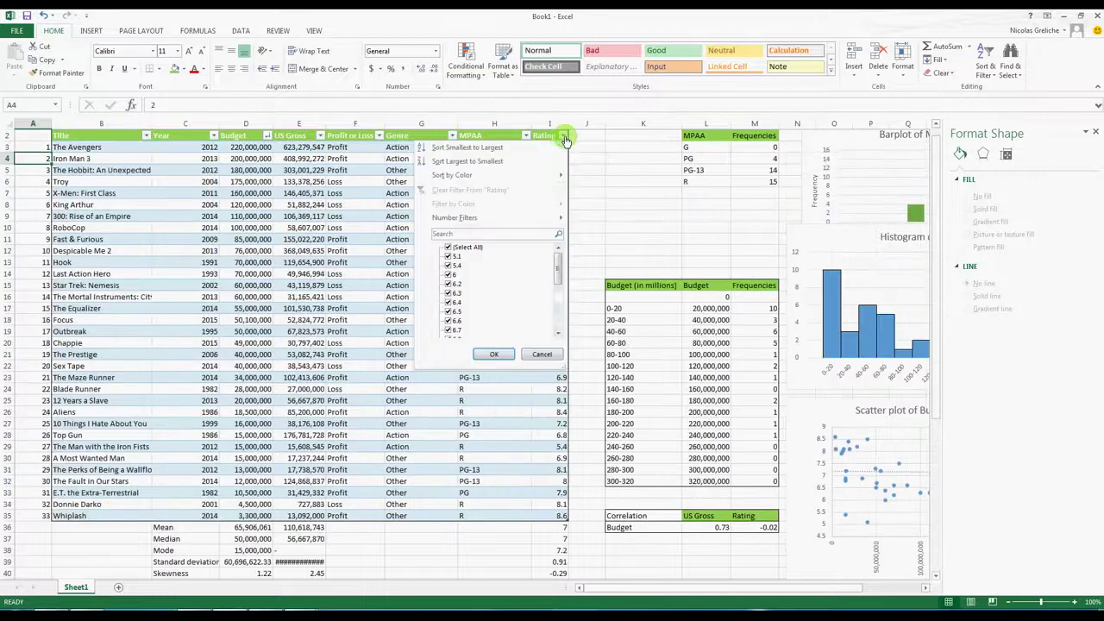
{"action": "mouse_move", "coordinate": [540, 216]}
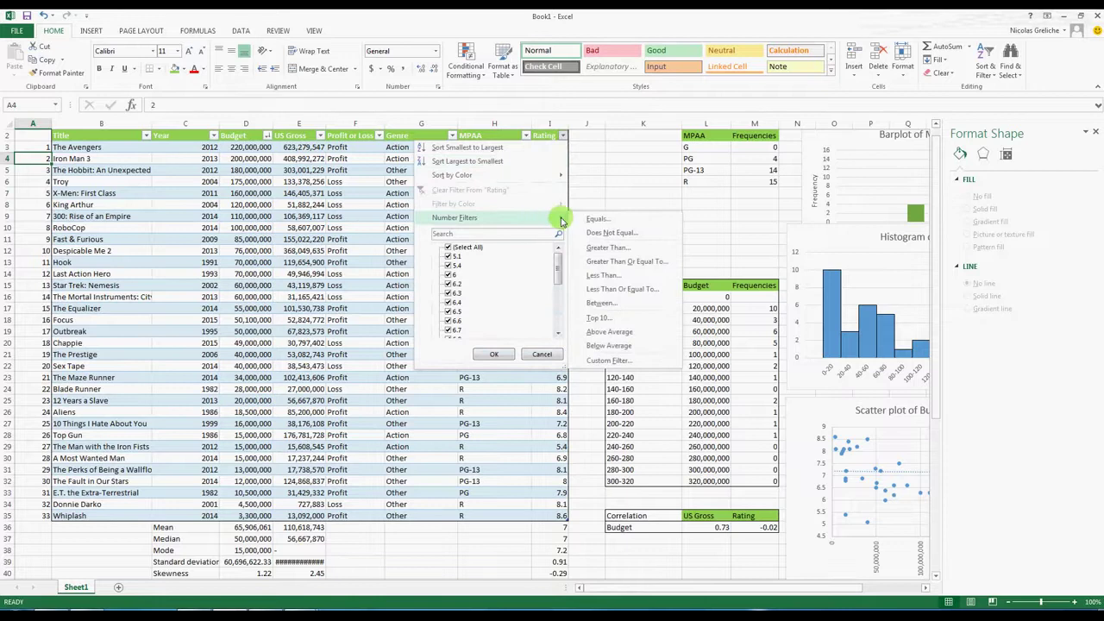
{"action": "left_click", "coordinate": [607, 248]}
{"action": "type", "text": "8.2"}
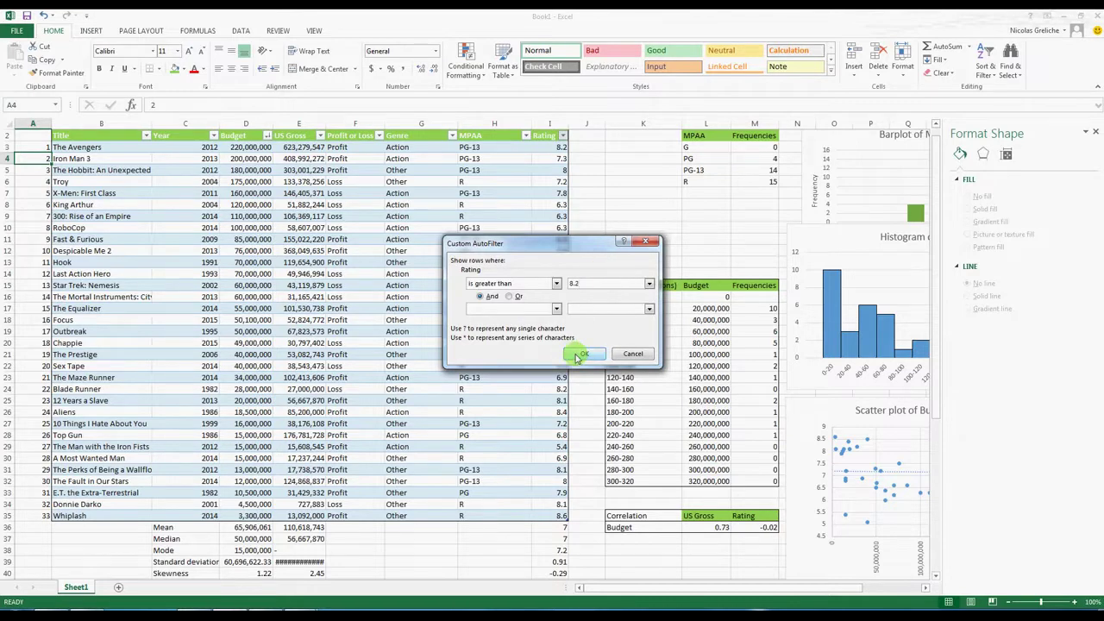
{"action": "left_click", "coordinate": [508, 296]}
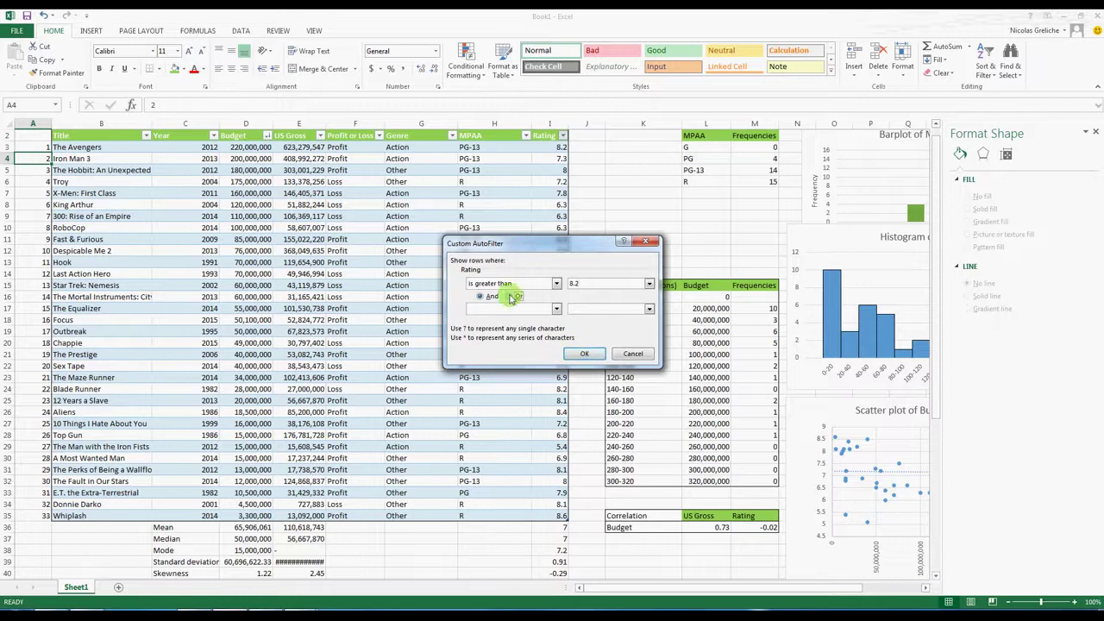
{"action": "left_click", "coordinate": [508, 313]}
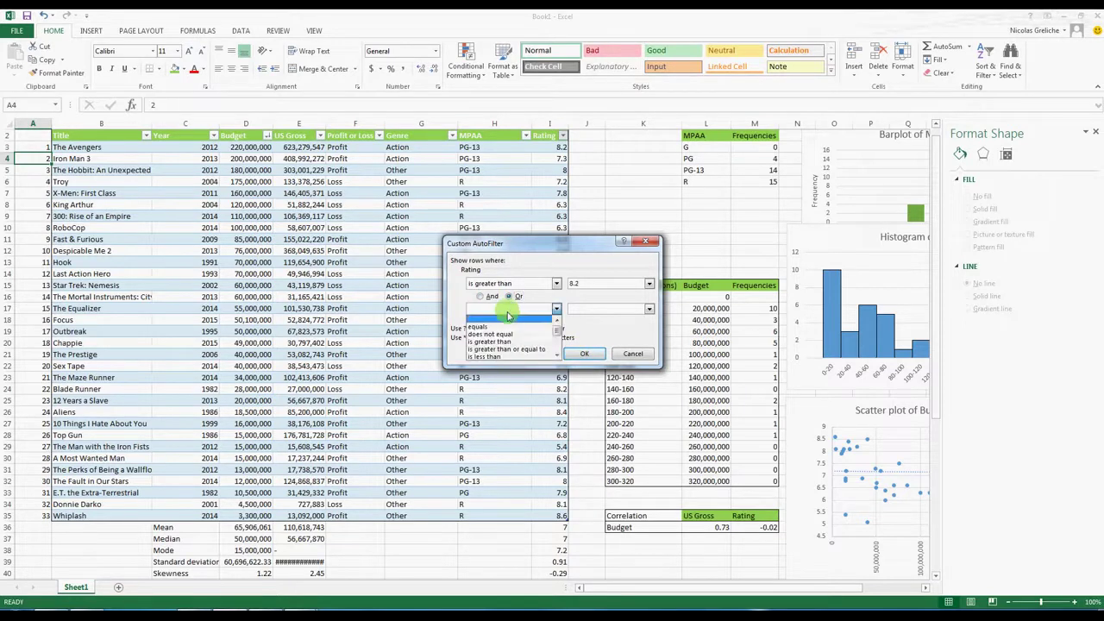
{"action": "left_click", "coordinate": [509, 356]}
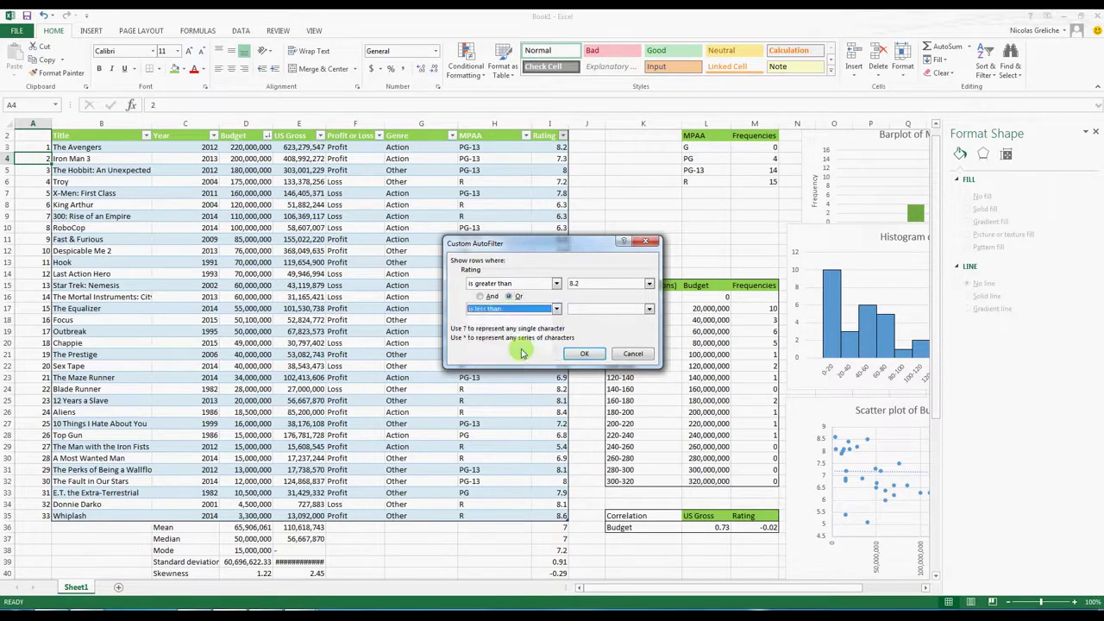
{"action": "left_click", "coordinate": [595, 309]}
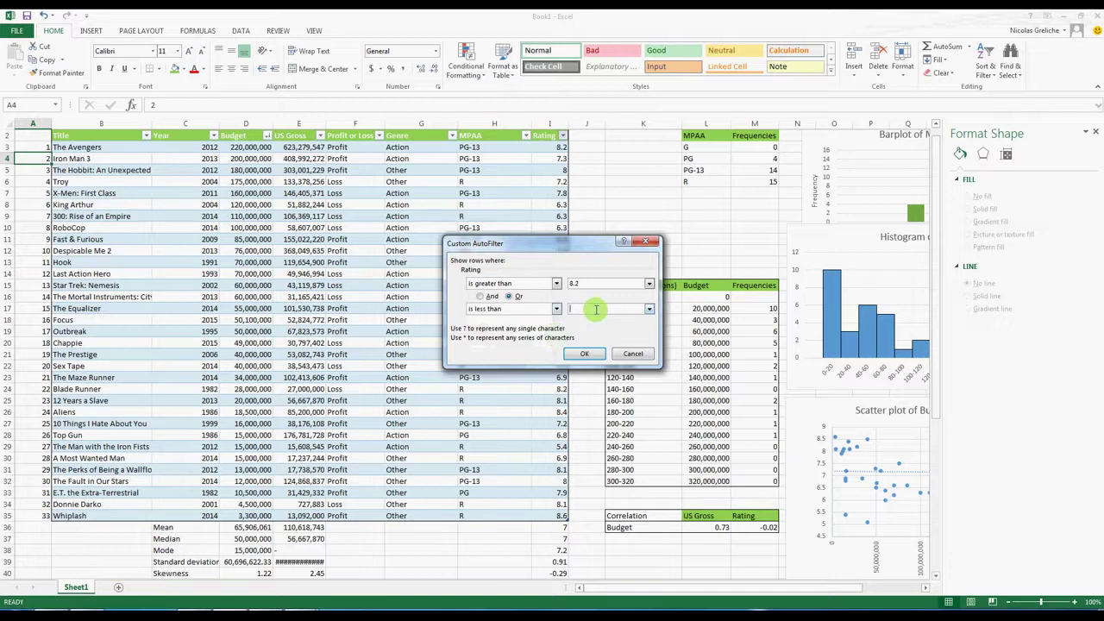
{"action": "left_click_drag", "start_coordinate": [577, 246], "coordinate": [762, 230]}
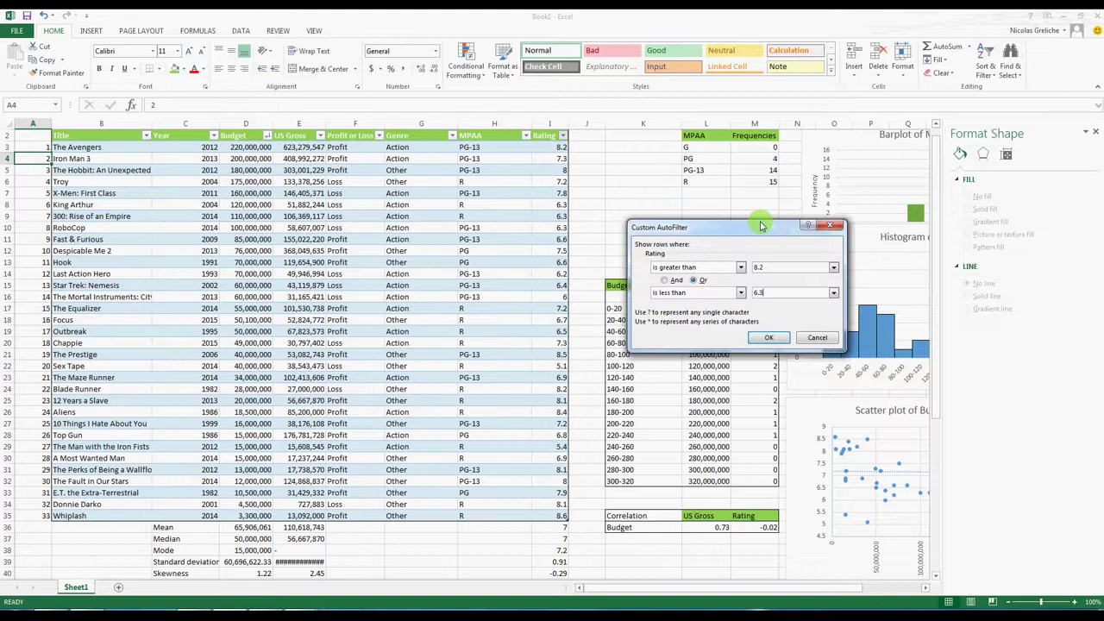
{"action": "left_click", "coordinate": [768, 338]}
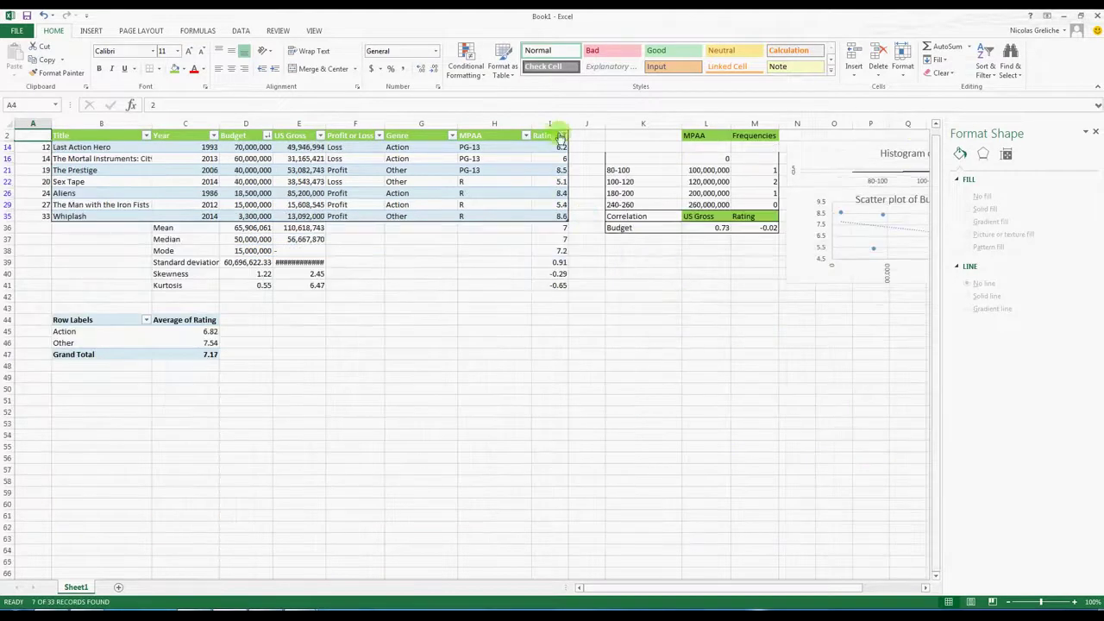
Sort the filtered movies by Rating from largest to smallest and review the sorted rows.
{"action": "left_click", "coordinate": [561, 137]}
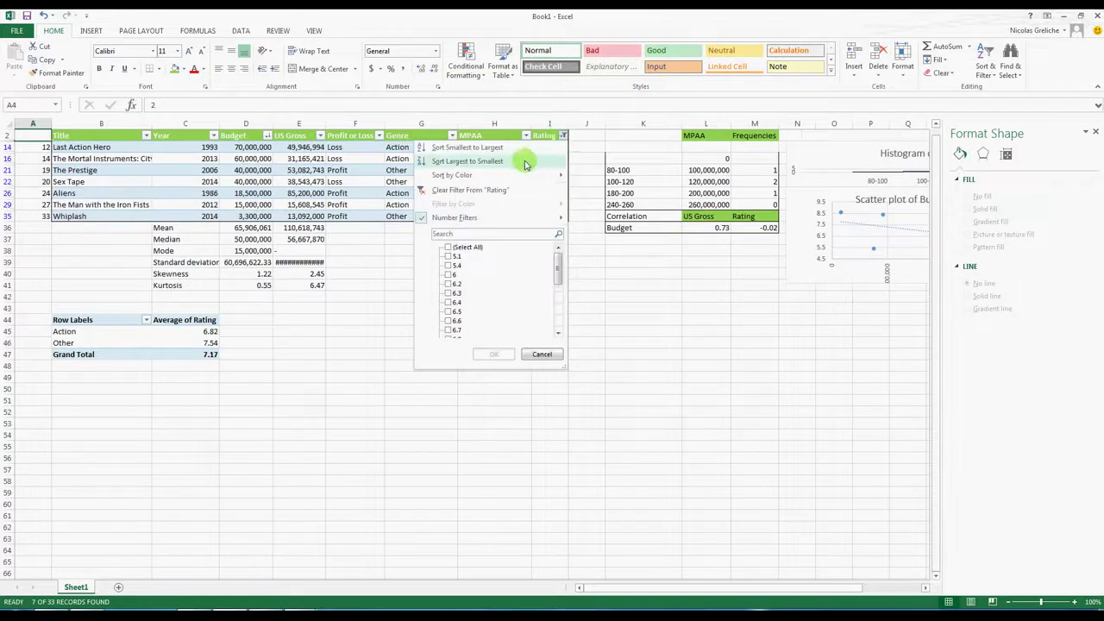
{"action": "left_click", "coordinate": [525, 164]}
{"action": "left_click_drag", "start_coordinate": [553, 173], "coordinate": [86, 148]}
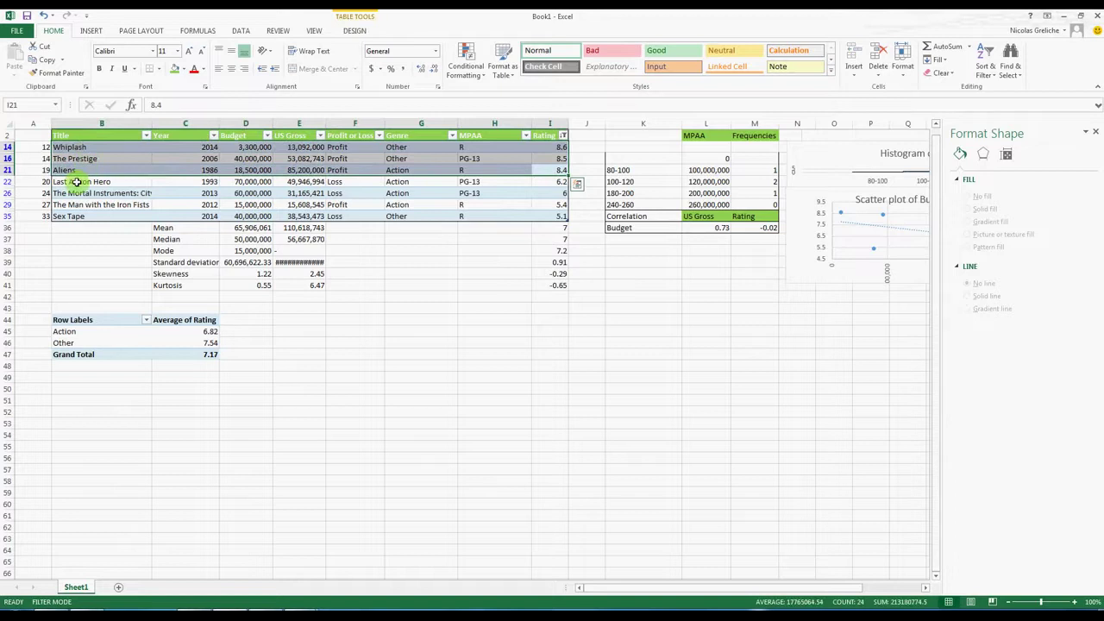
{"action": "left_click_drag", "start_coordinate": [74, 181], "coordinate": [546, 219]}
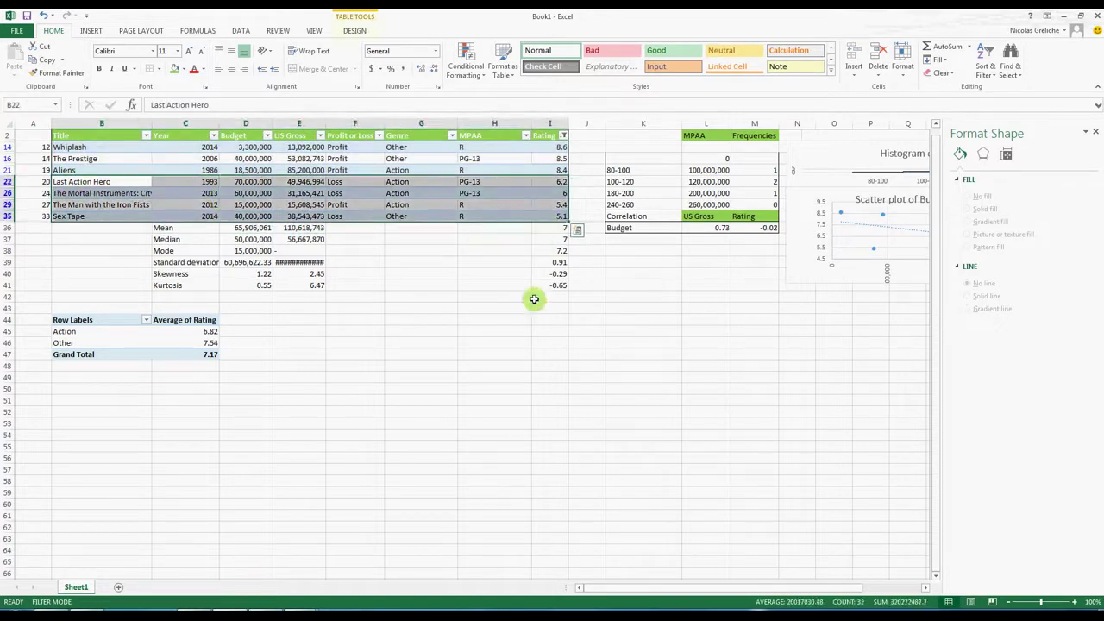
{"action": "left_click", "coordinate": [517, 349]}
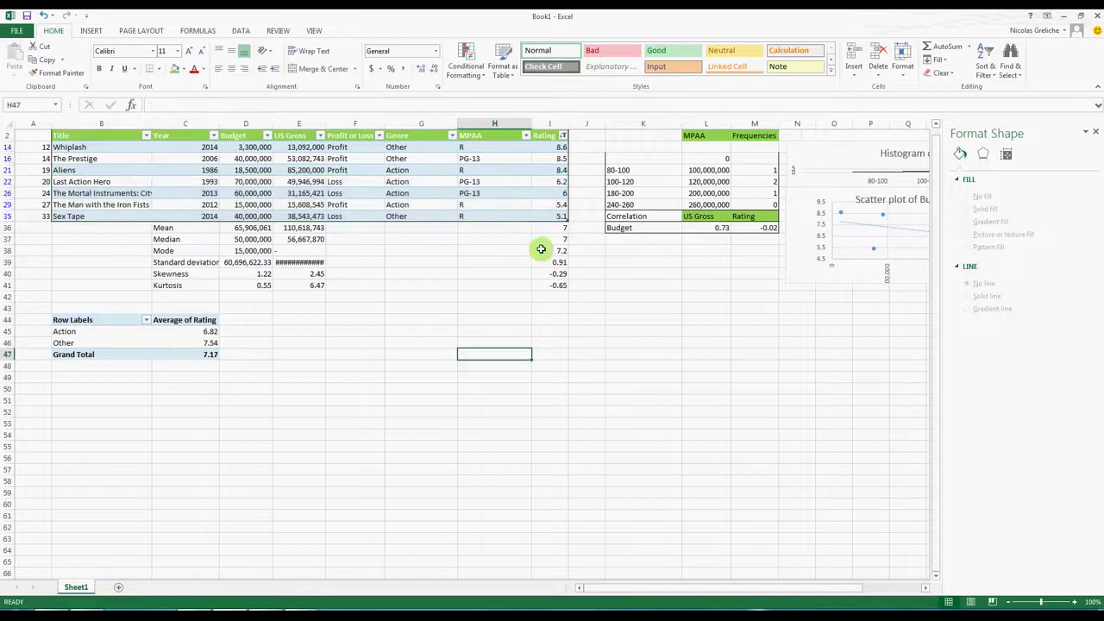
Clear the filter from 'Rating' so all 33 films show in Table1 again.
{"action": "left_click", "coordinate": [563, 136]}
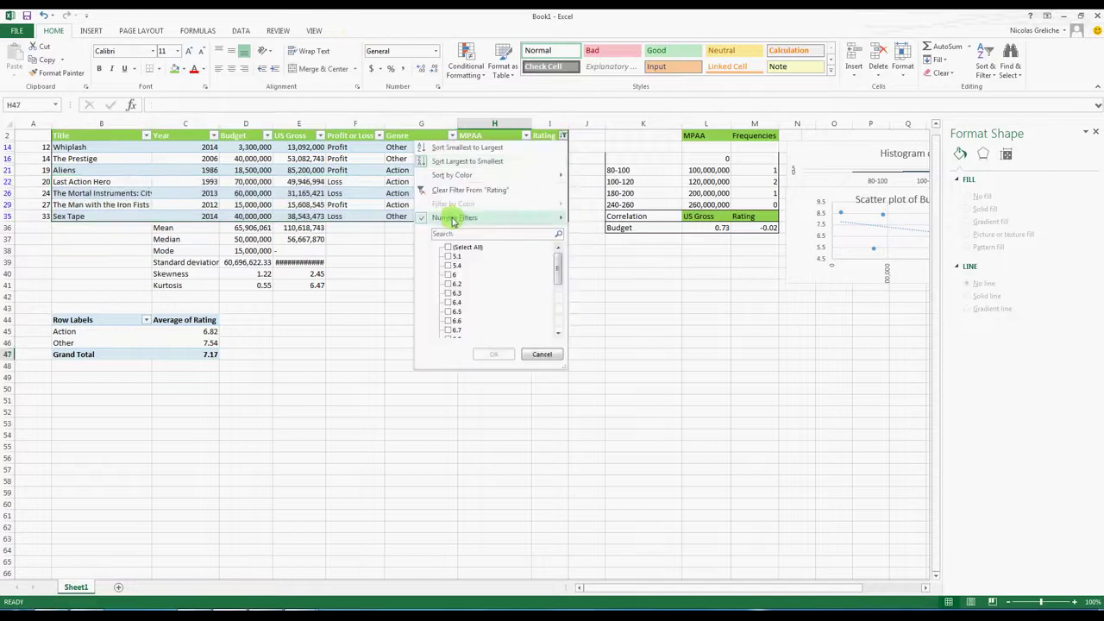
{"action": "mouse_move", "coordinate": [417, 223]}
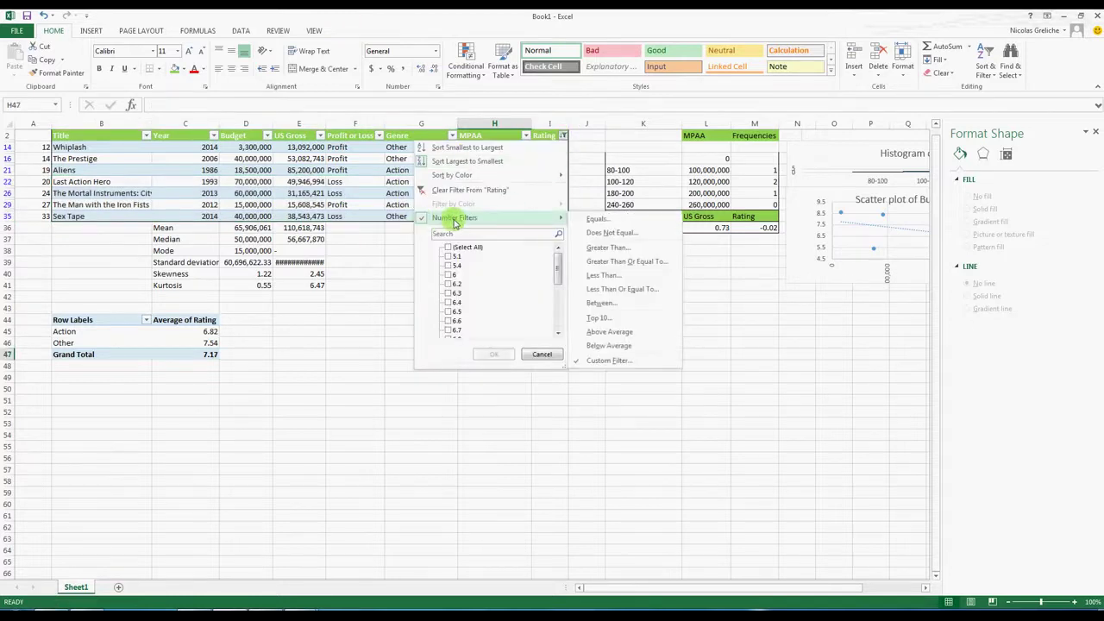
{"action": "left_click", "coordinate": [539, 353]}
{"action": "left_click", "coordinate": [561, 136]}
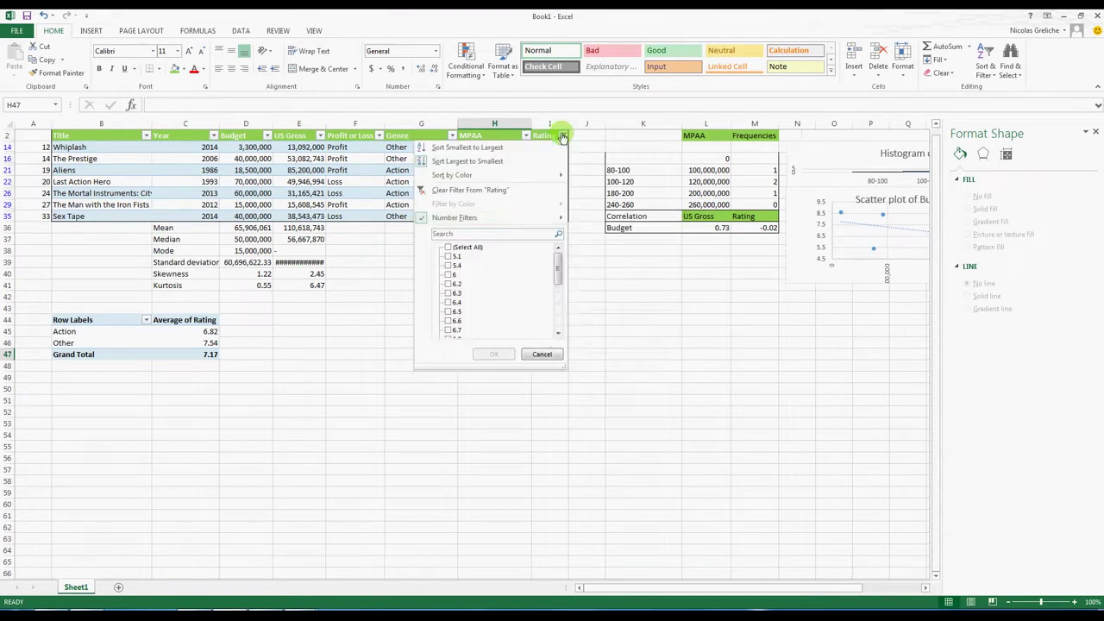
{"action": "left_click", "coordinate": [493, 191]}
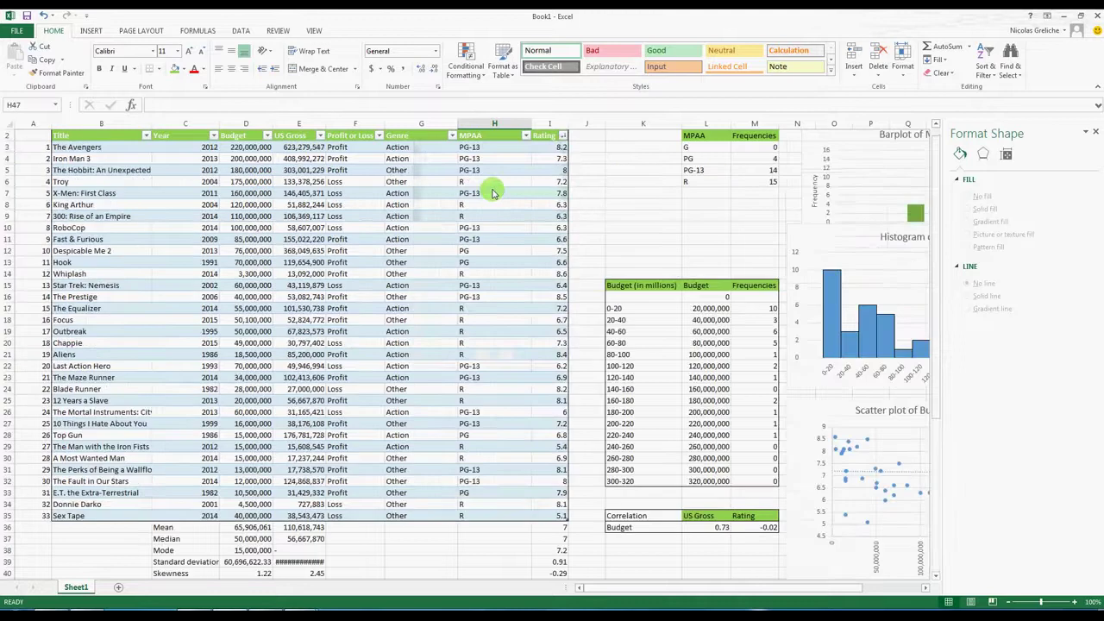
Drag the E/F header border right until the US Gross standard deviation reads 133,990,741.53.
{"action": "left_click", "coordinate": [38, 205]}
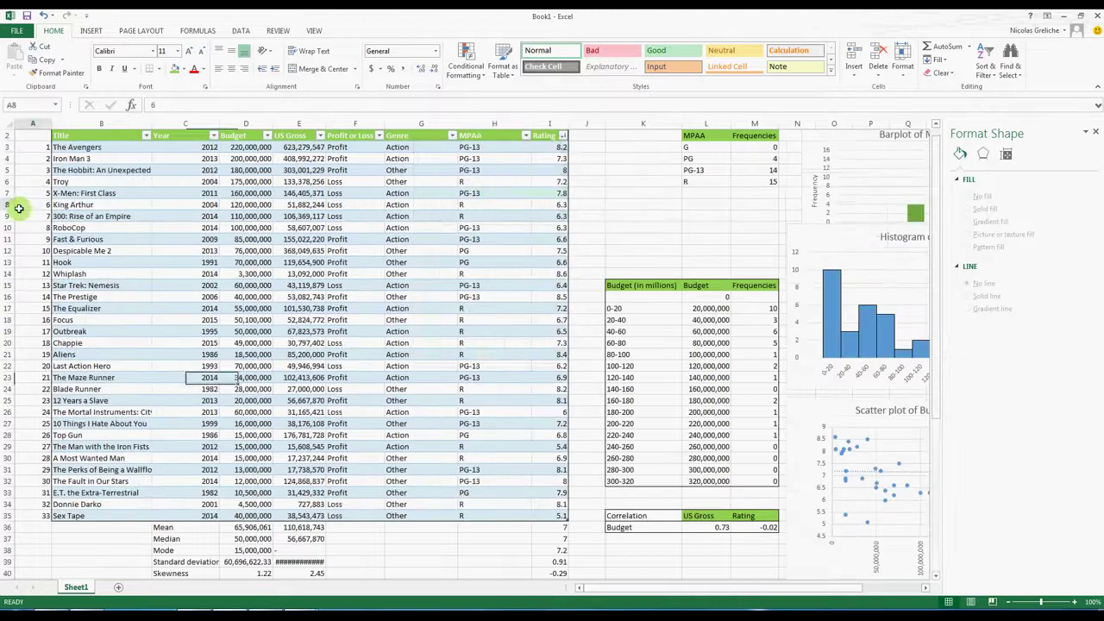
{"action": "scroll", "coordinate": [48, 221], "scroll_direction": "down", "scroll_amount": 1}
{"action": "scroll", "coordinate": [49, 217], "scroll_direction": "down", "scroll_amount": 1}
{"action": "scroll", "coordinate": [49, 217], "scroll_direction": "down", "scroll_amount": 2}
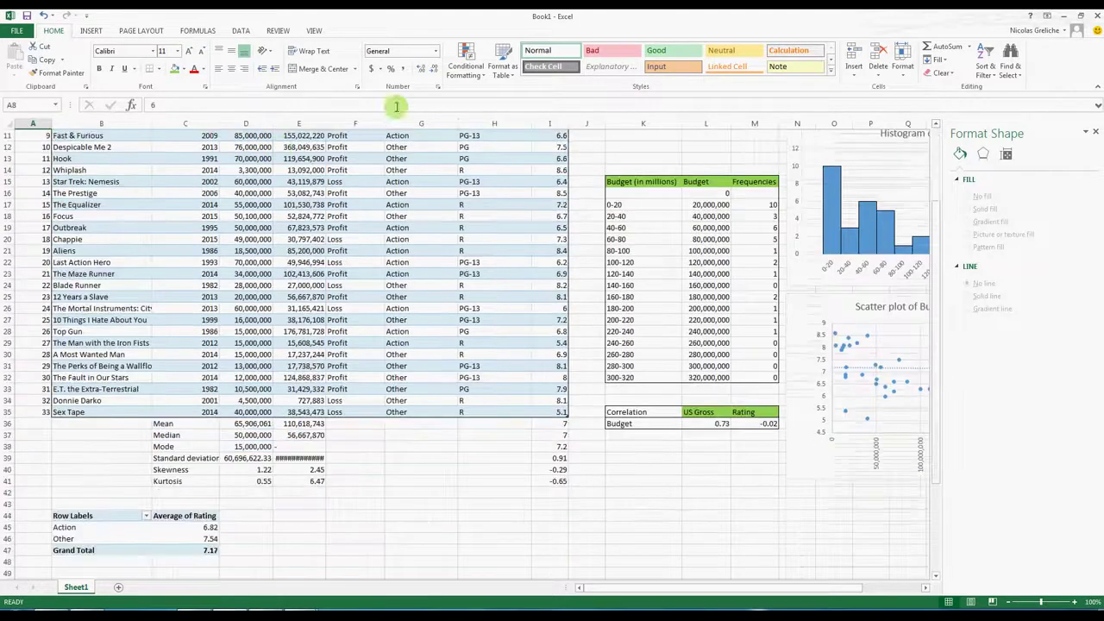
{"action": "left_click_drag", "start_coordinate": [331, 124], "coordinate": [335, 124]}
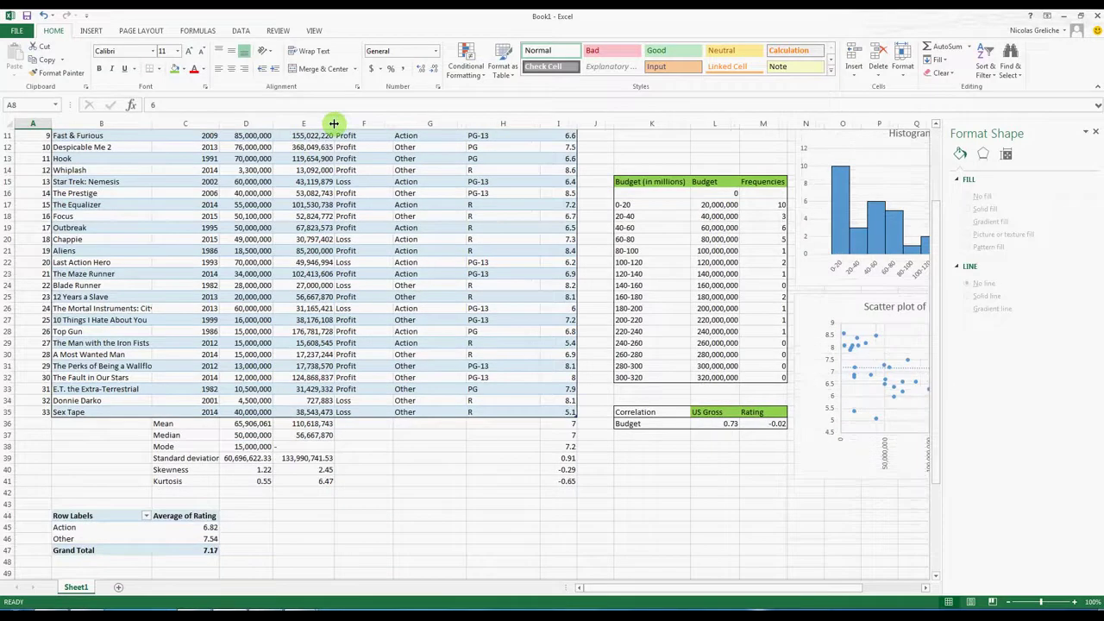
{"action": "scroll", "coordinate": [635, 477], "scroll_direction": "down", "scroll_amount": 1}
{"action": "scroll", "coordinate": [635, 477], "scroll_direction": "up", "scroll_amount": 2}
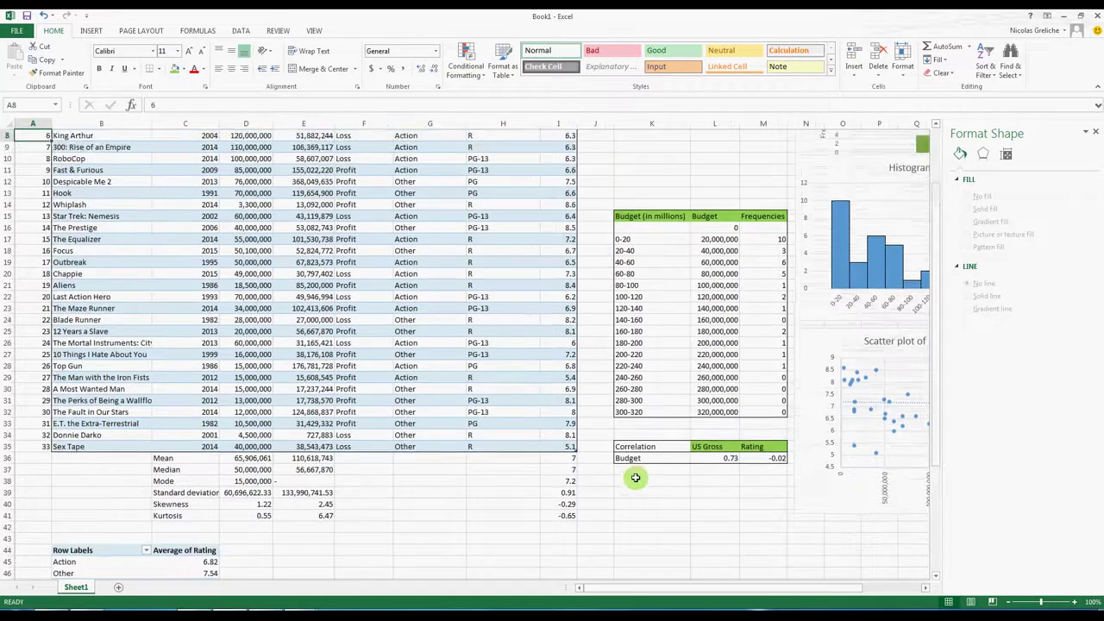
{"action": "scroll", "coordinate": [634, 477], "scroll_direction": "up", "scroll_amount": 2}
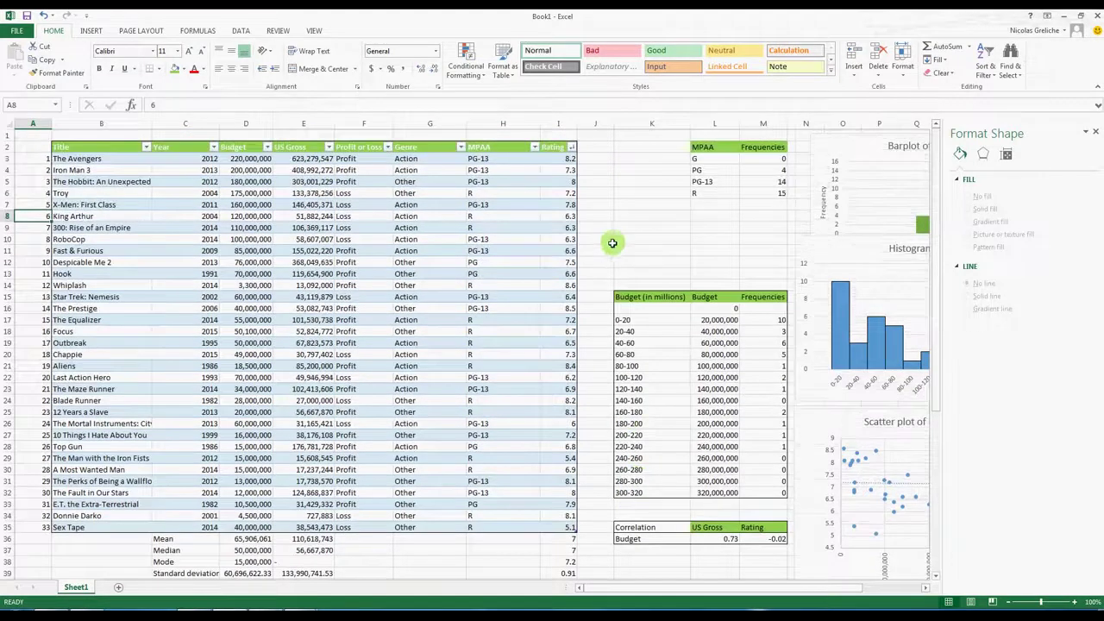